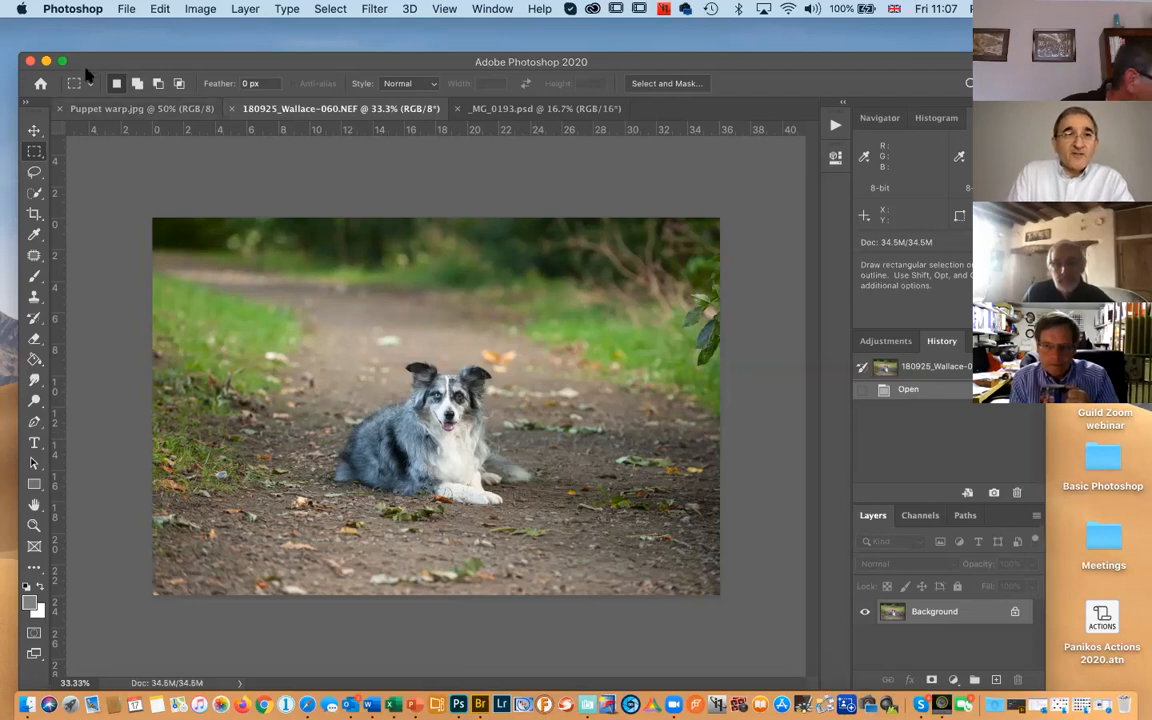
Duplicate the Background layer of the dog photo onto a new layer
{"action": "left_click_drag", "start_coordinate": [122, 61], "coordinate": [114, 35]}
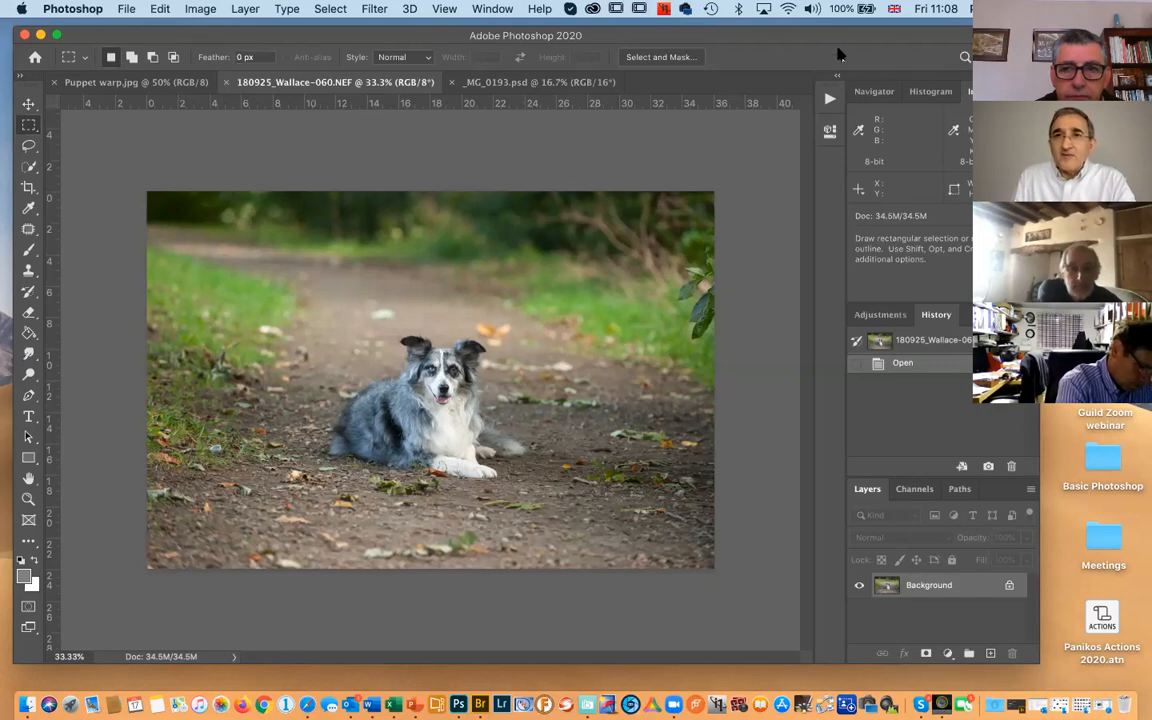
{"action": "left_click_drag", "start_coordinate": [833, 41], "coordinate": [839, 54]}
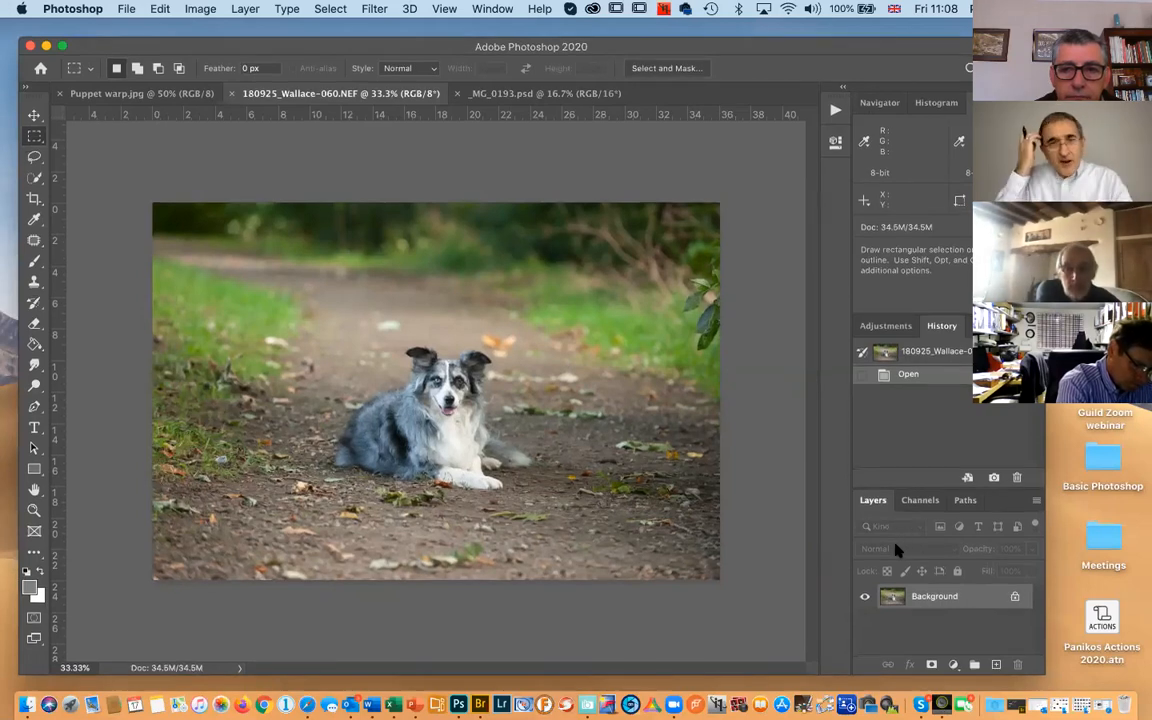
{"action": "key", "text": "super+j"}
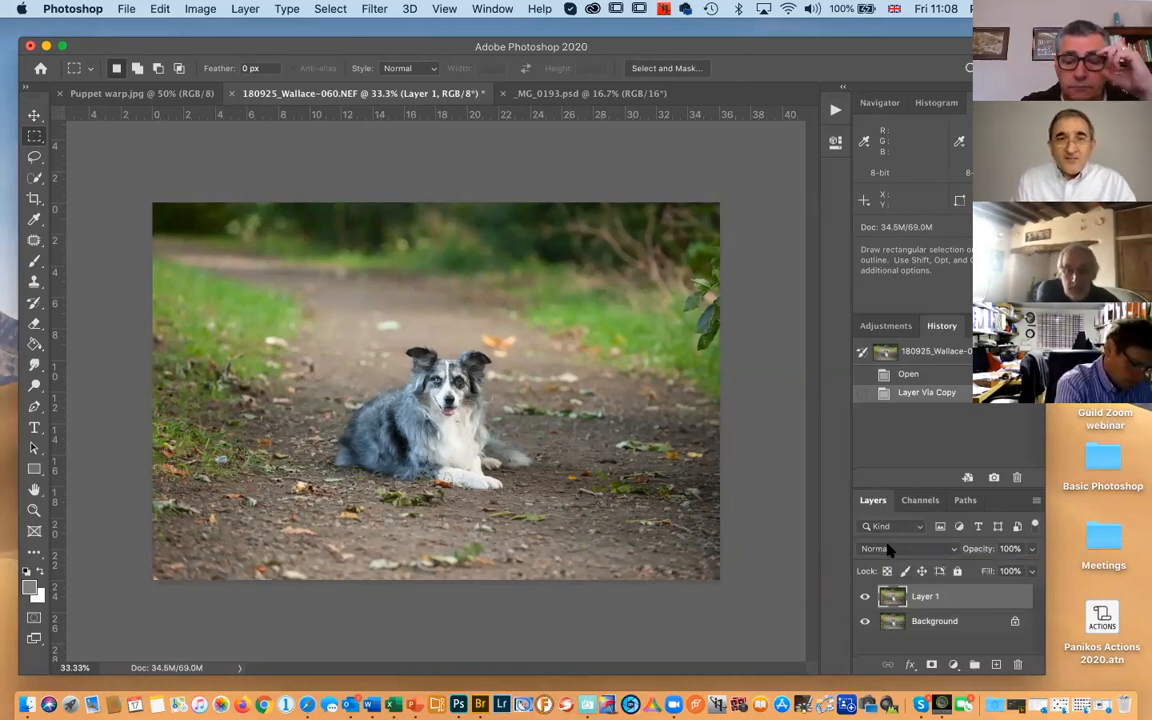
Rotate the canvas view to see the dog photo upside down, and return it to upright
{"action": "key", "text": "r"}
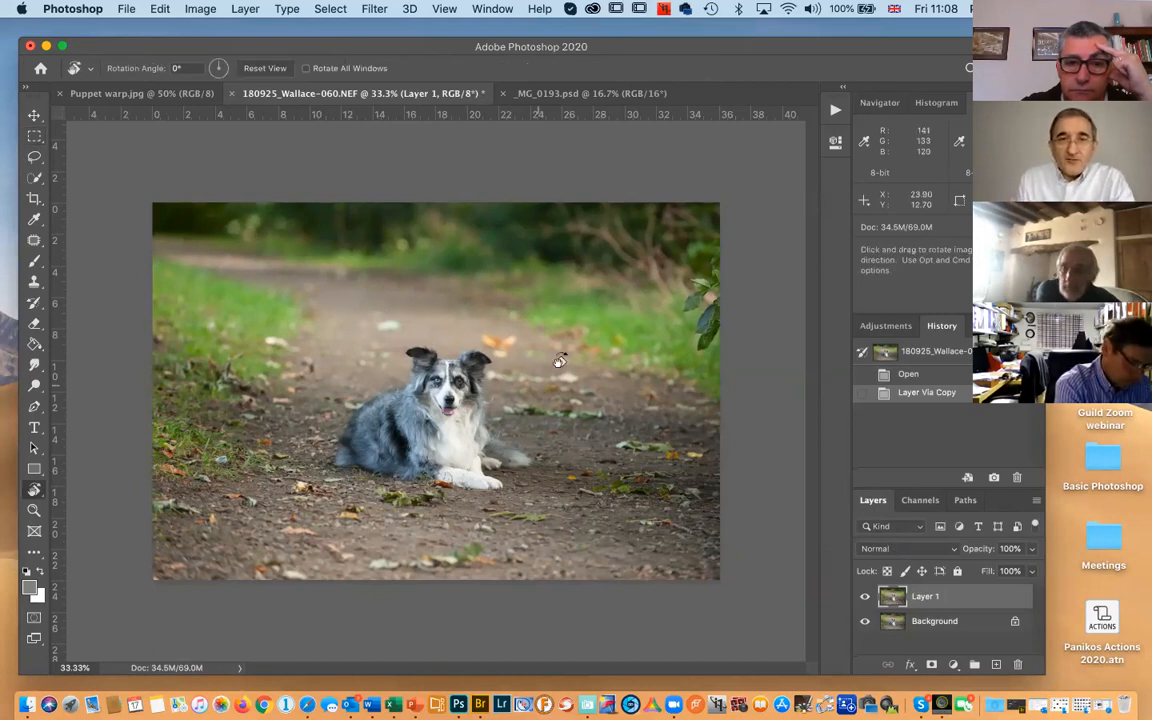
{"action": "left_click_drag", "start_coordinate": [528, 320], "coordinate": [366, 414]}
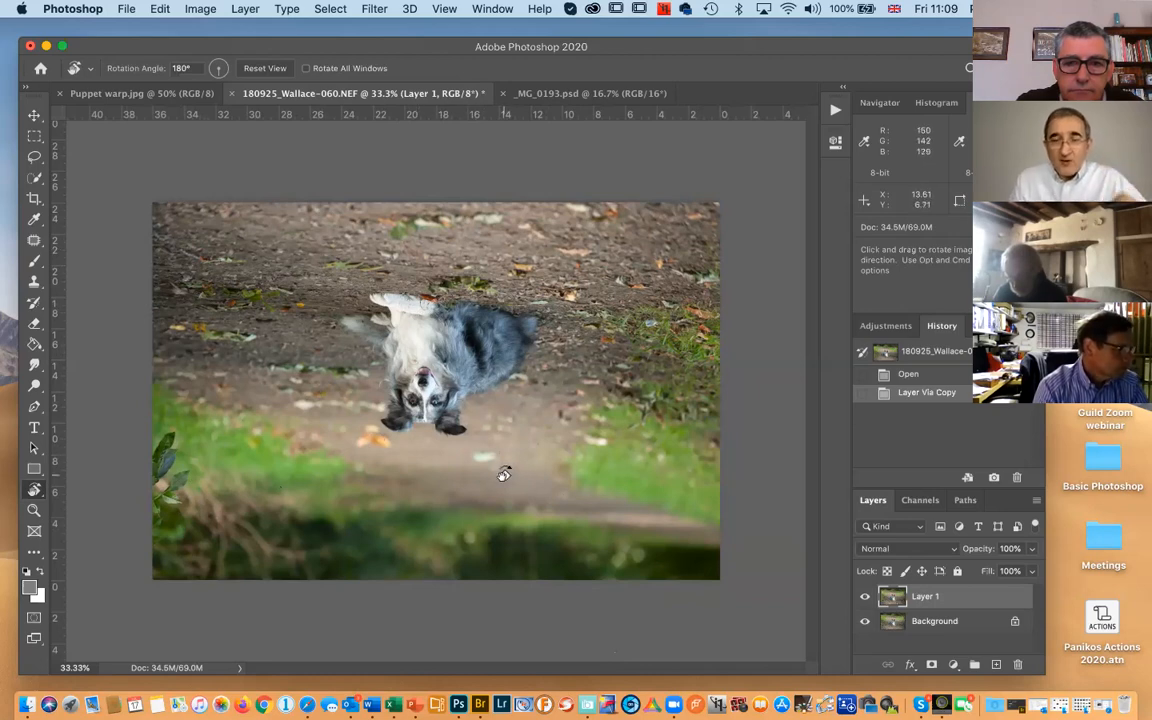
{"action": "left_click_drag", "start_coordinate": [481, 463], "coordinate": [563, 460]}
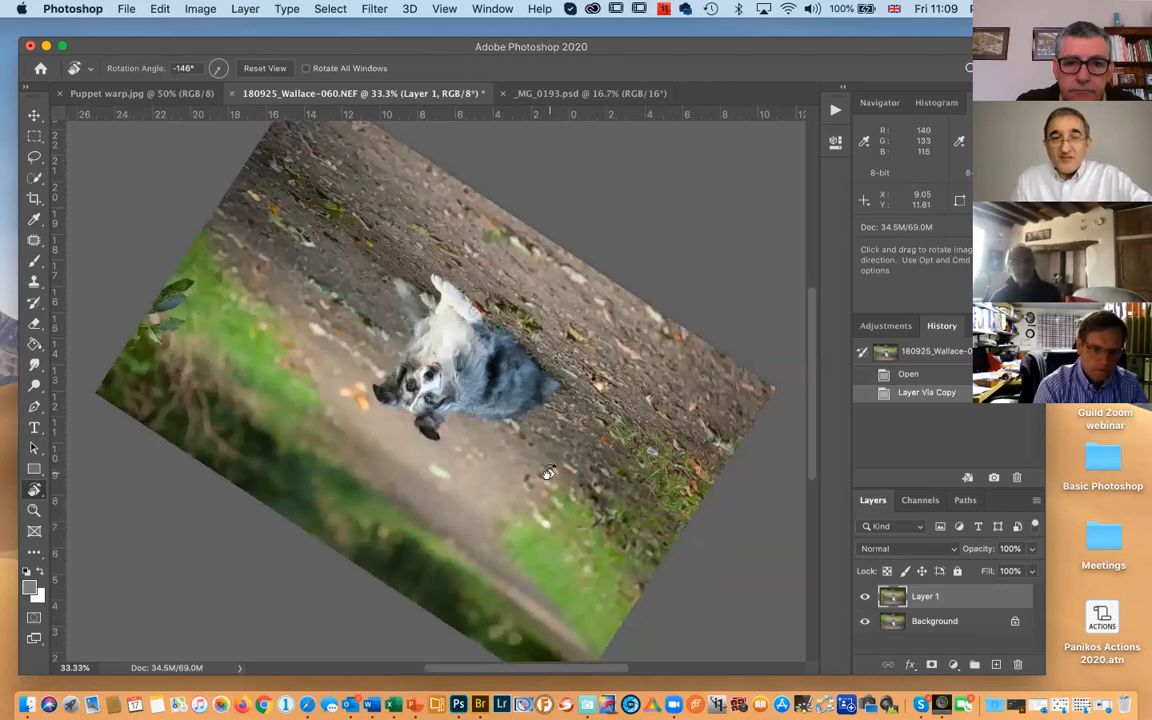
{"action": "key", "text": "Escape"}
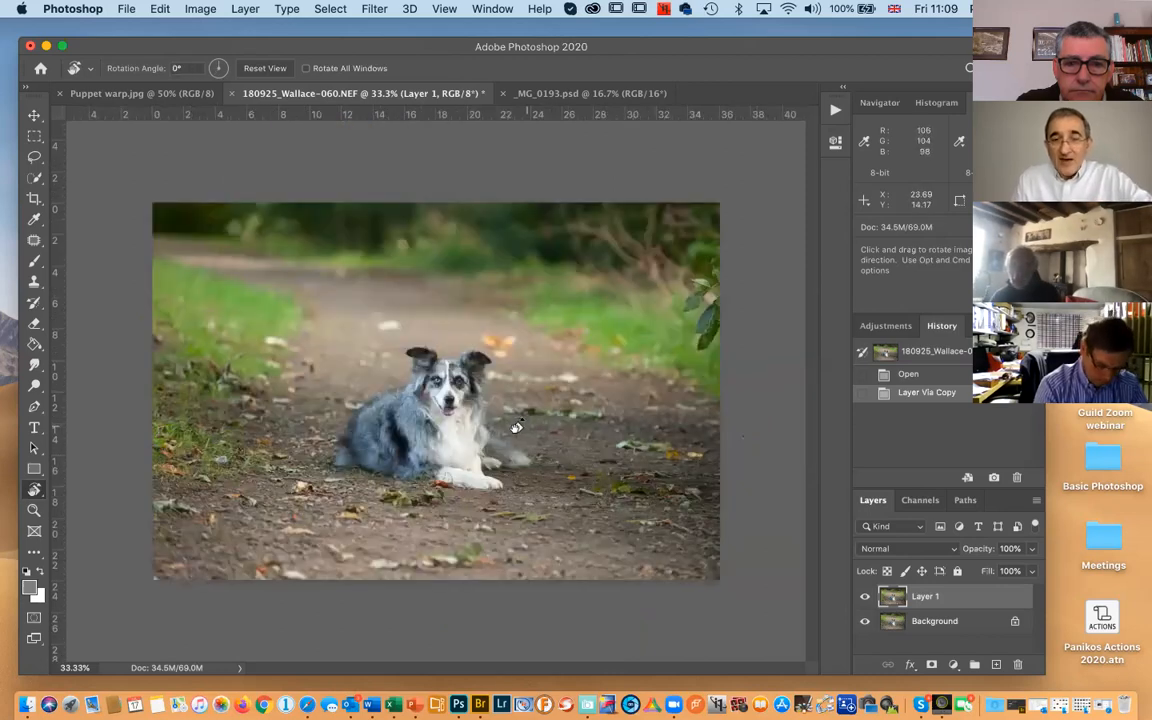
{"action": "key", "text": "m"}
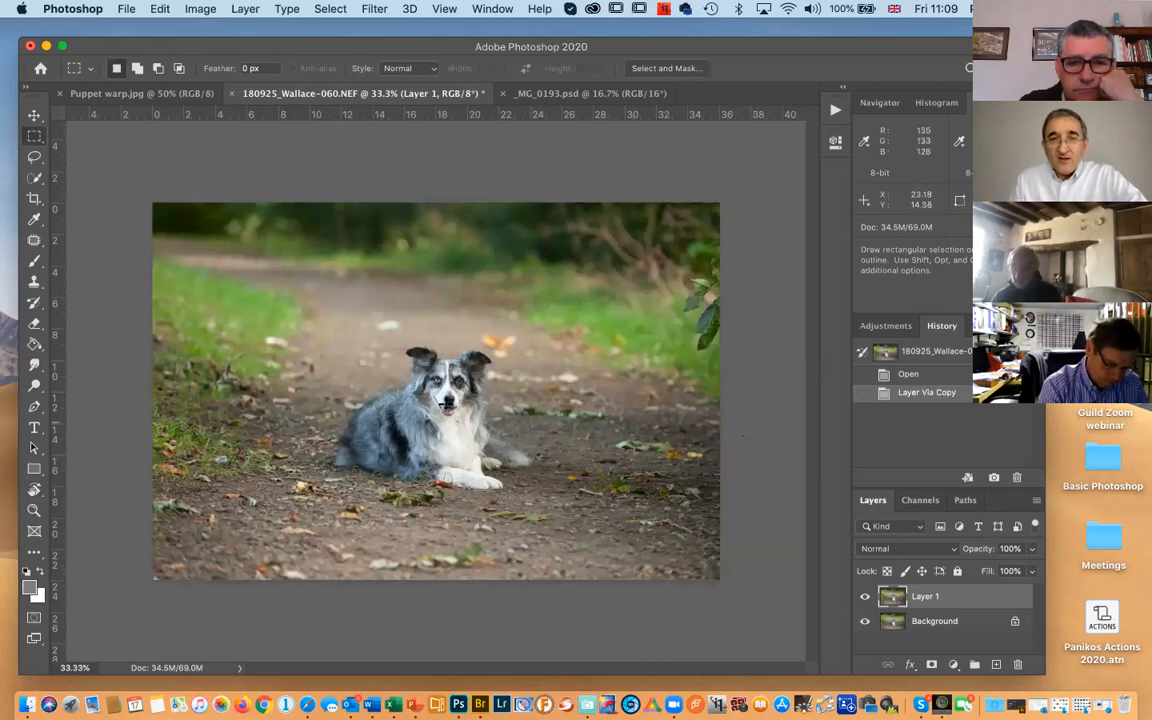
{"action": "key", "text": "r"}
{"action": "left_click_drag", "start_coordinate": [453, 371], "coordinate": [402, 430]}
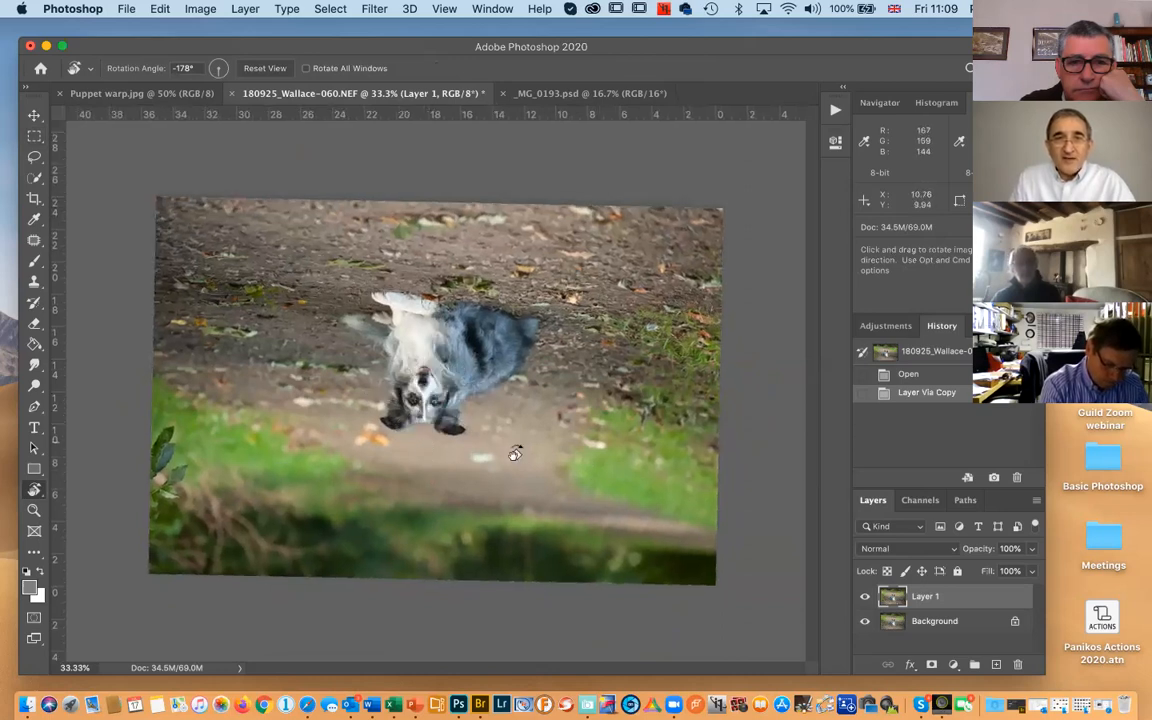
{"action": "key", "text": "Escape"}
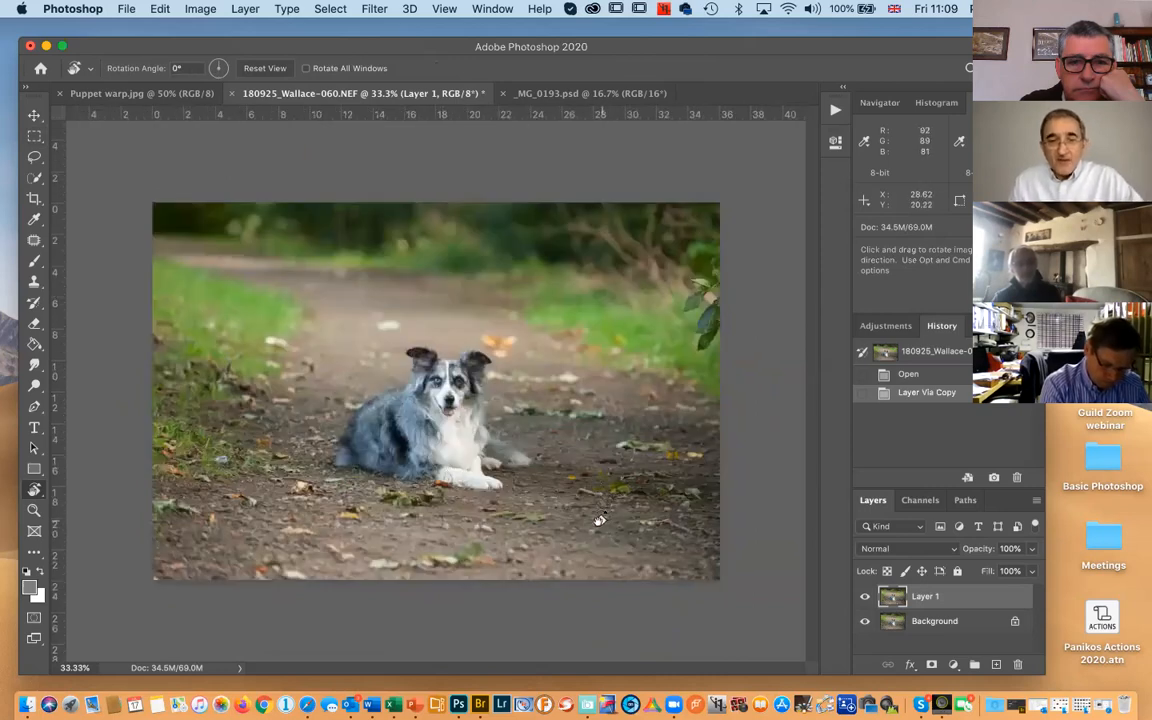
{"action": "key", "text": "m"}
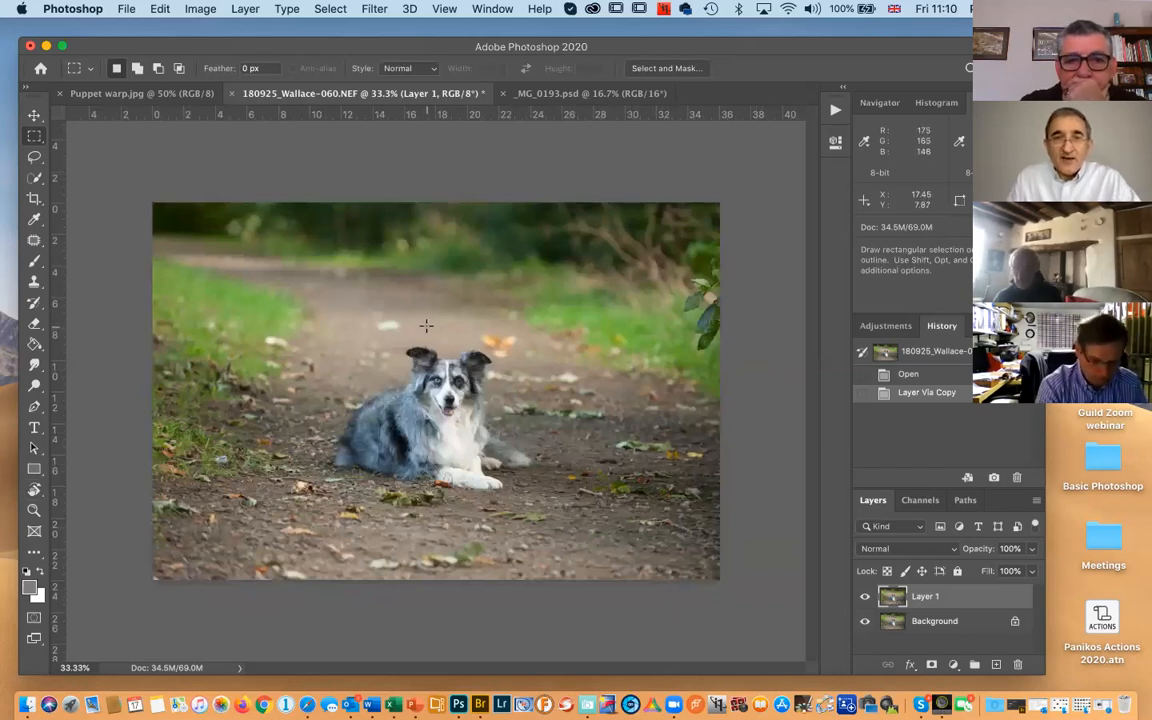
Examine the dog's face at 200% magnification, and return to the view of the whole photo
{"action": "key", "text": "b"}
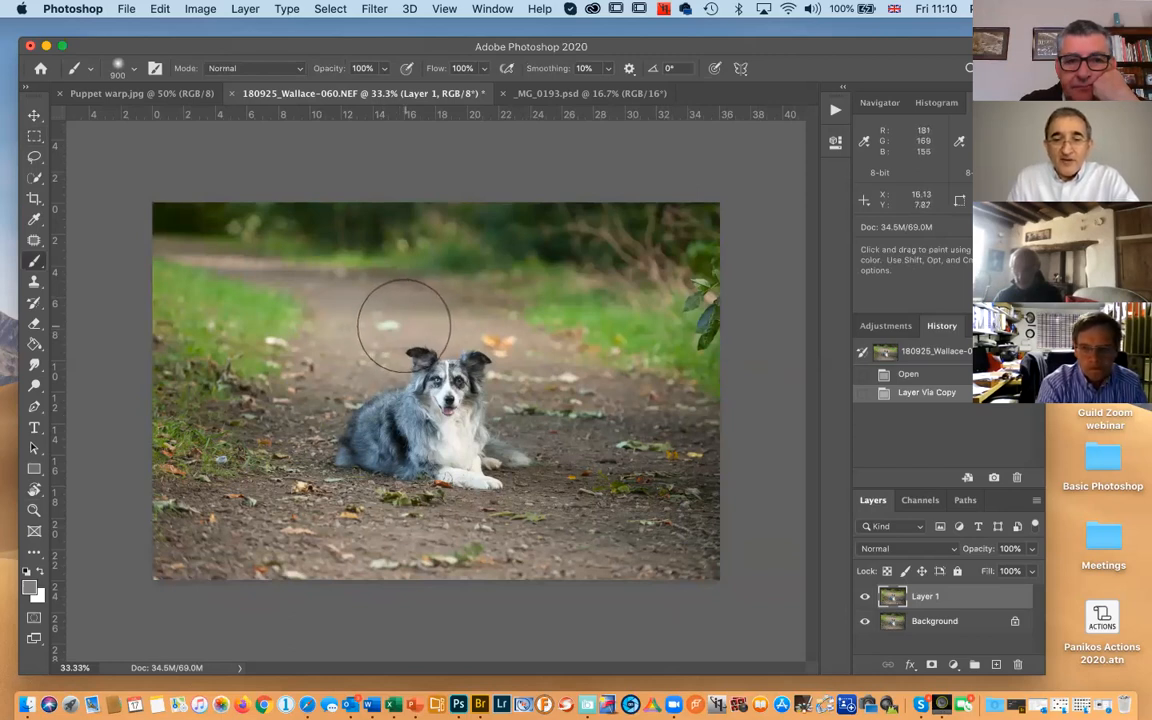
{"action": "key", "text": "m"}
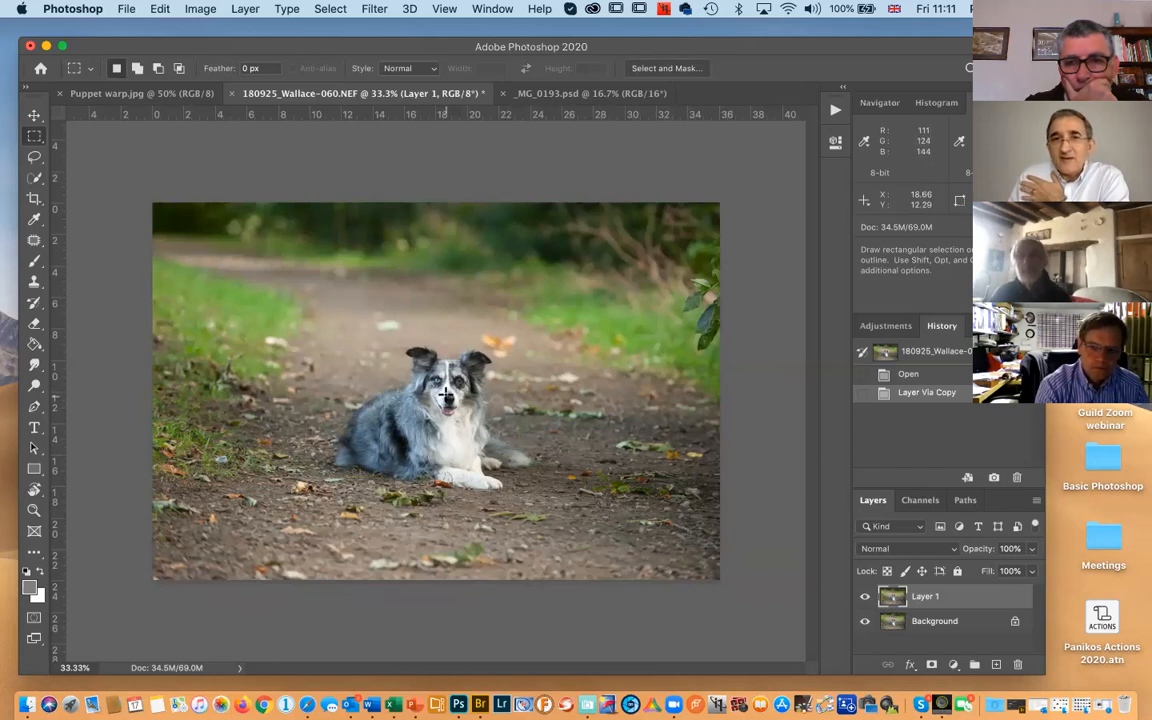
{"action": "key", "text": "super+equal"}
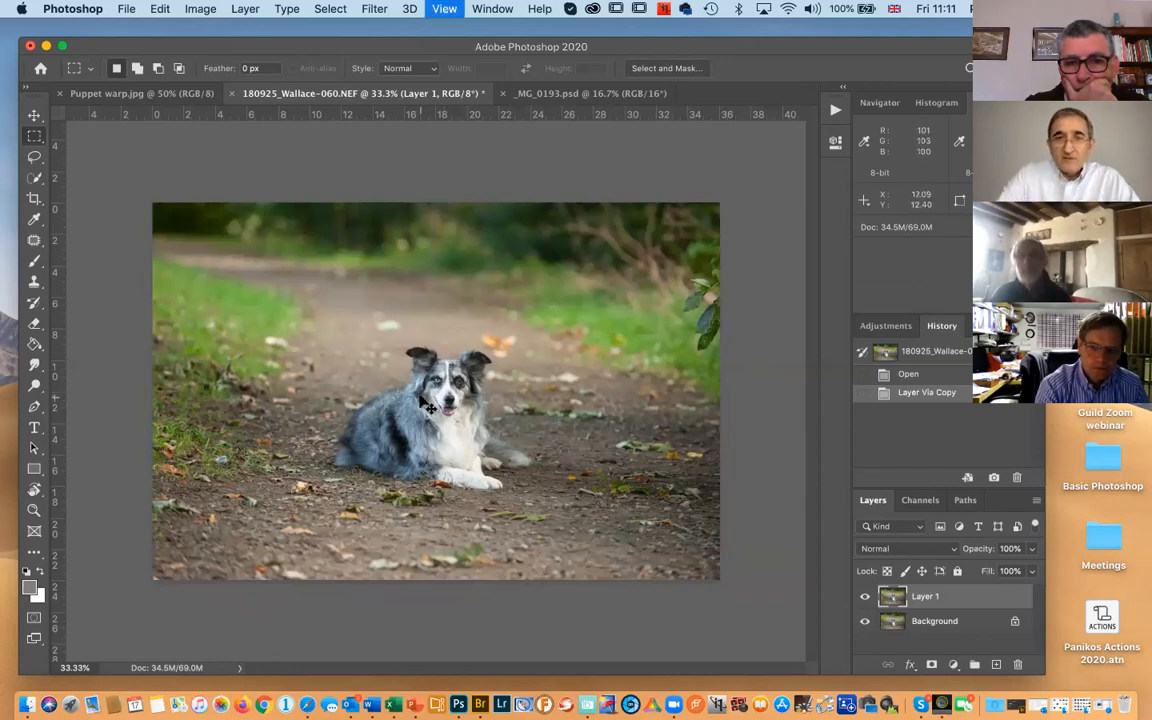
{"action": "key", "text": "super+equal"}
{"action": "key", "text": "super+equal"}
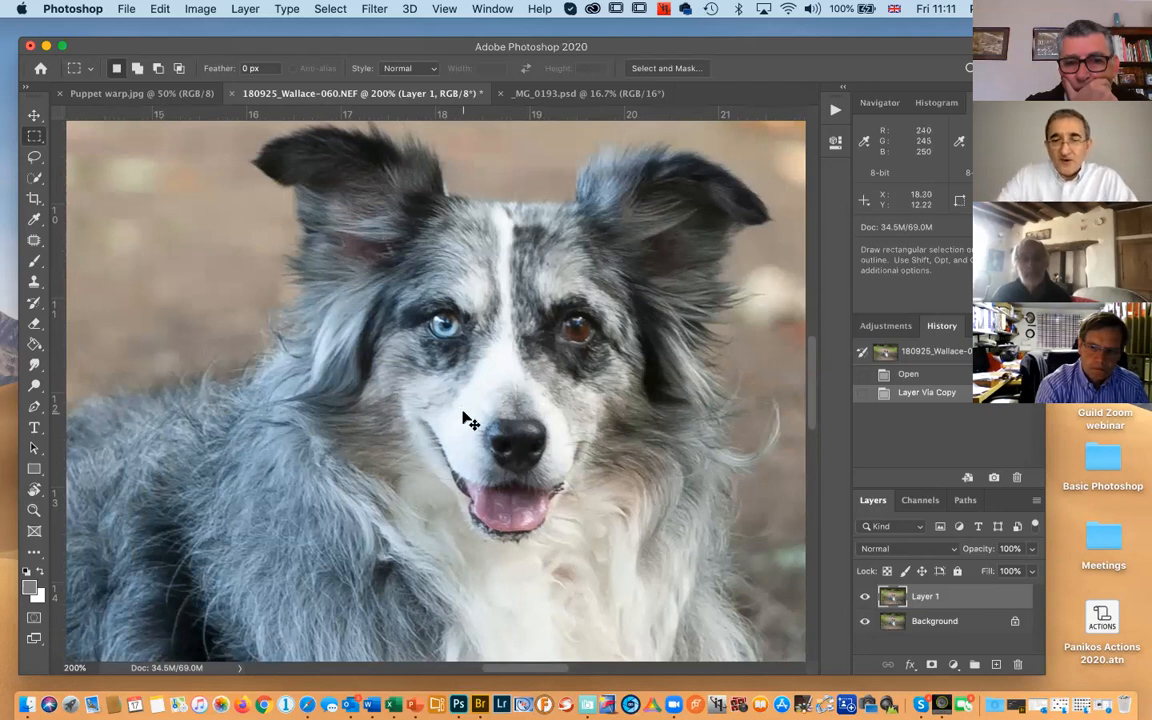
{"action": "key", "text": "super+minus"}
{"action": "key", "text": "super+minus"}
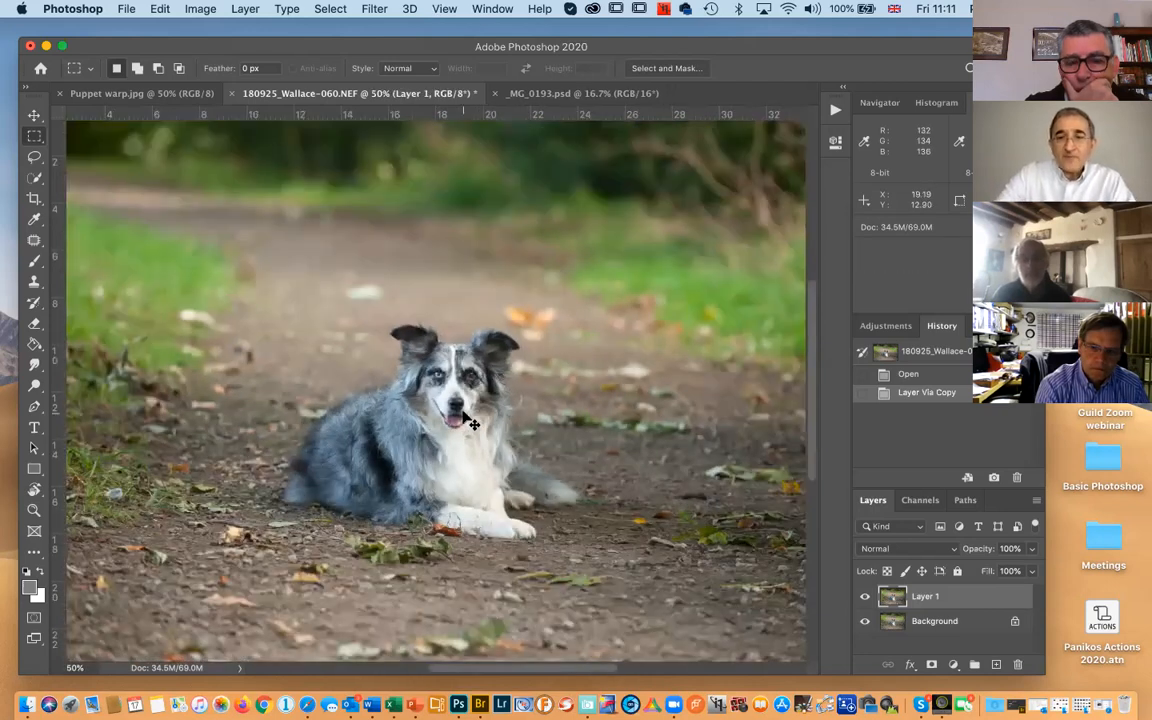
{"action": "key", "text": "super+minus"}
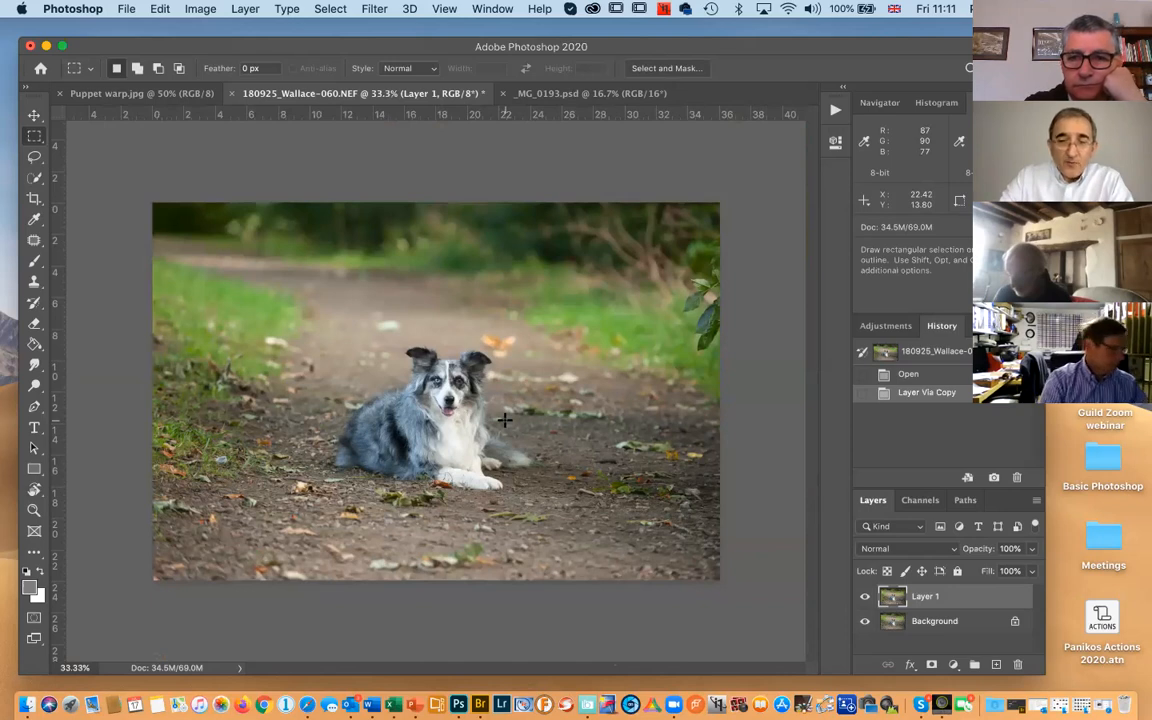
Use the Patch tool to replace the pale leaf and the orange leaf on the path behind the dog with clean path texture
{"action": "key", "text": "super+equal"}
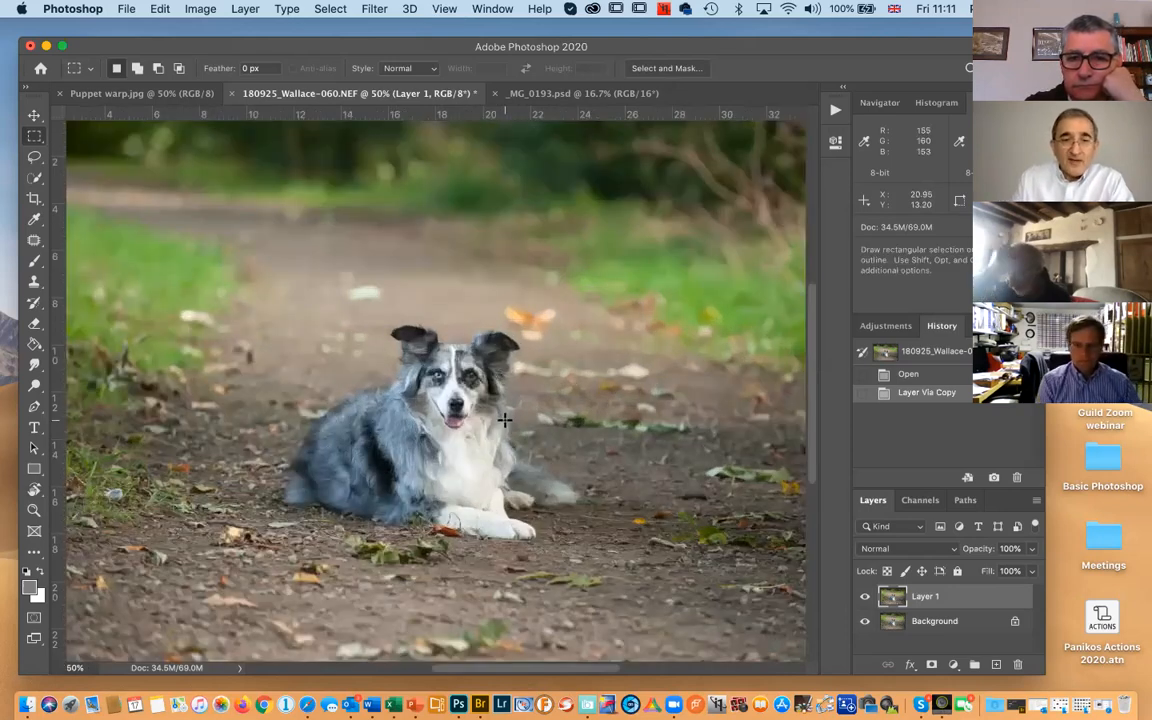
{"action": "key", "text": "j"}
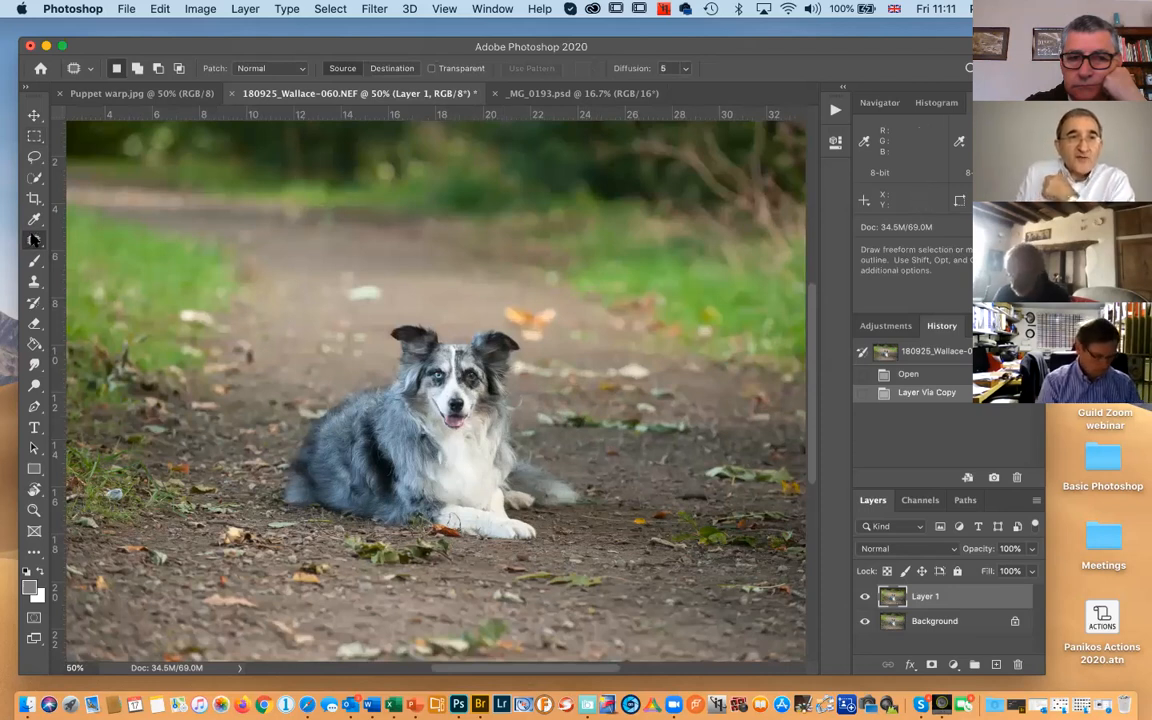
{"action": "right_click", "coordinate": [33, 240]}
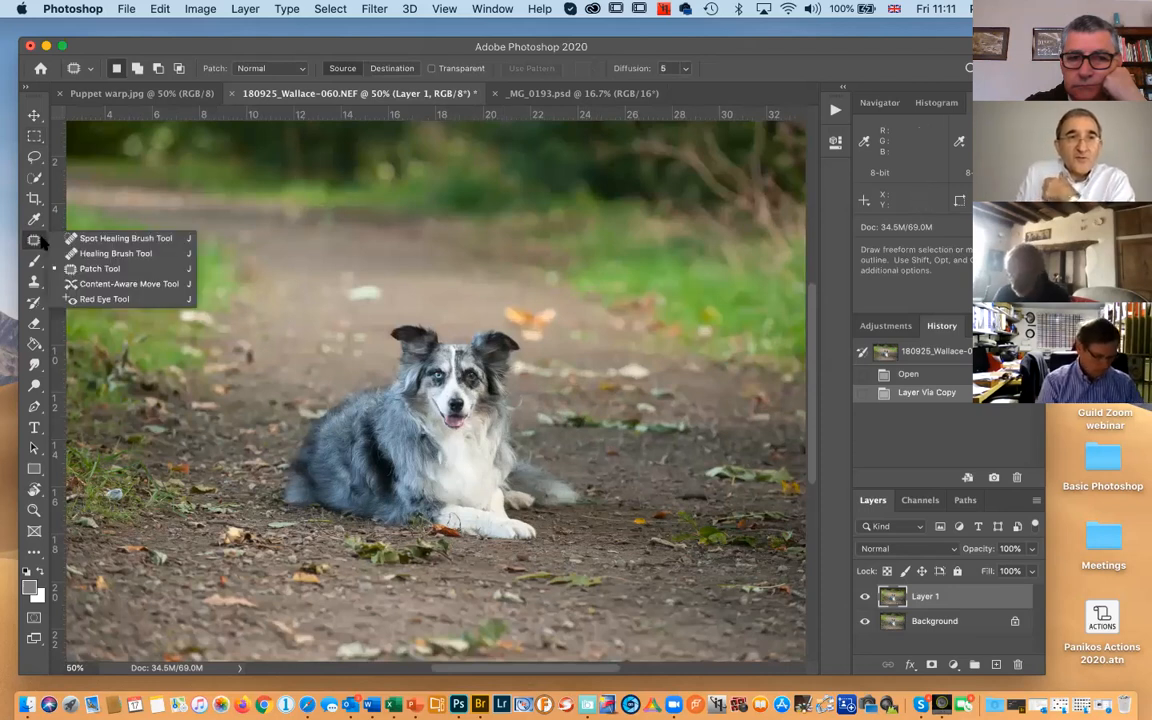
{"action": "left_click", "coordinate": [105, 270]}
{"action": "mouse_move", "coordinate": [360, 286]}
{"action": "left_mouse_down"}
{"action": "mouse_move", "coordinate": [348, 303]}
{"action": "mouse_move", "coordinate": [386, 305]}
{"action": "mouse_move", "coordinate": [381, 288]}
{"action": "mouse_move", "coordinate": [435, 293]}
{"action": "mouse_move", "coordinate": [425, 297]}
{"action": "left_mouse_up"}
{"action": "key", "text": "super+d"}
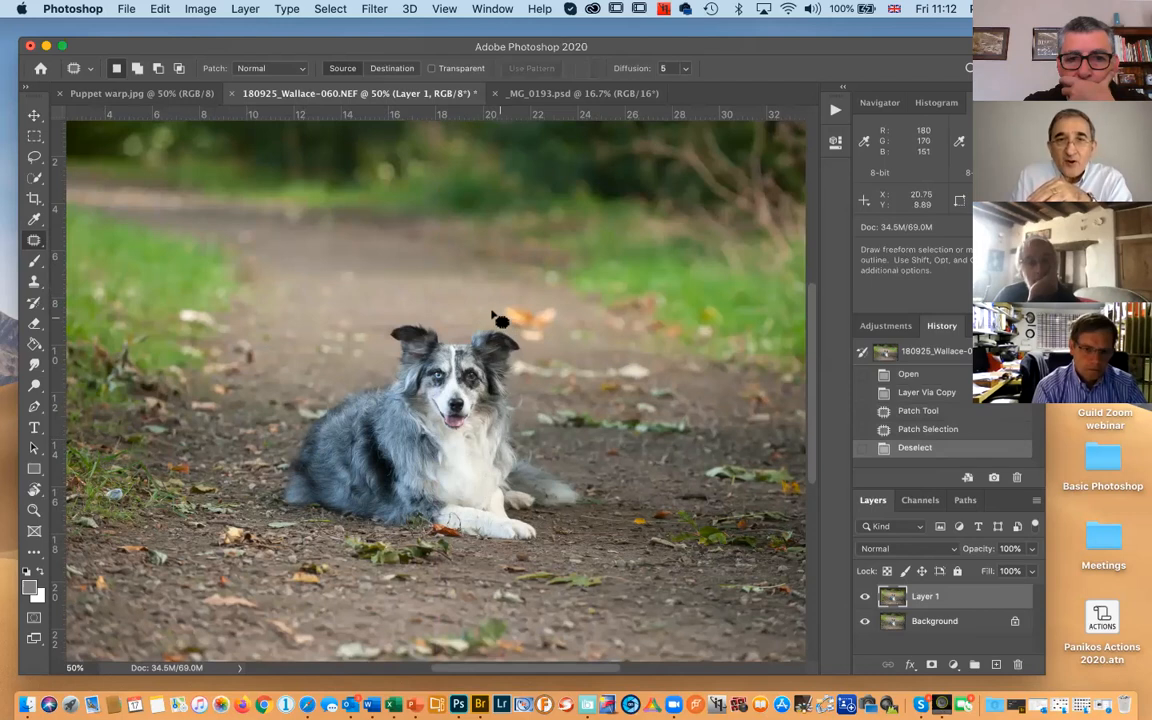
{"action": "mouse_move", "coordinate": [494, 311]}
{"action": "left_mouse_down"}
{"action": "mouse_move", "coordinate": [540, 343]}
{"action": "mouse_move", "coordinate": [556, 307]}
{"action": "mouse_move", "coordinate": [404, 303]}
{"action": "left_mouse_up"}
{"action": "key", "text": "super+d"}
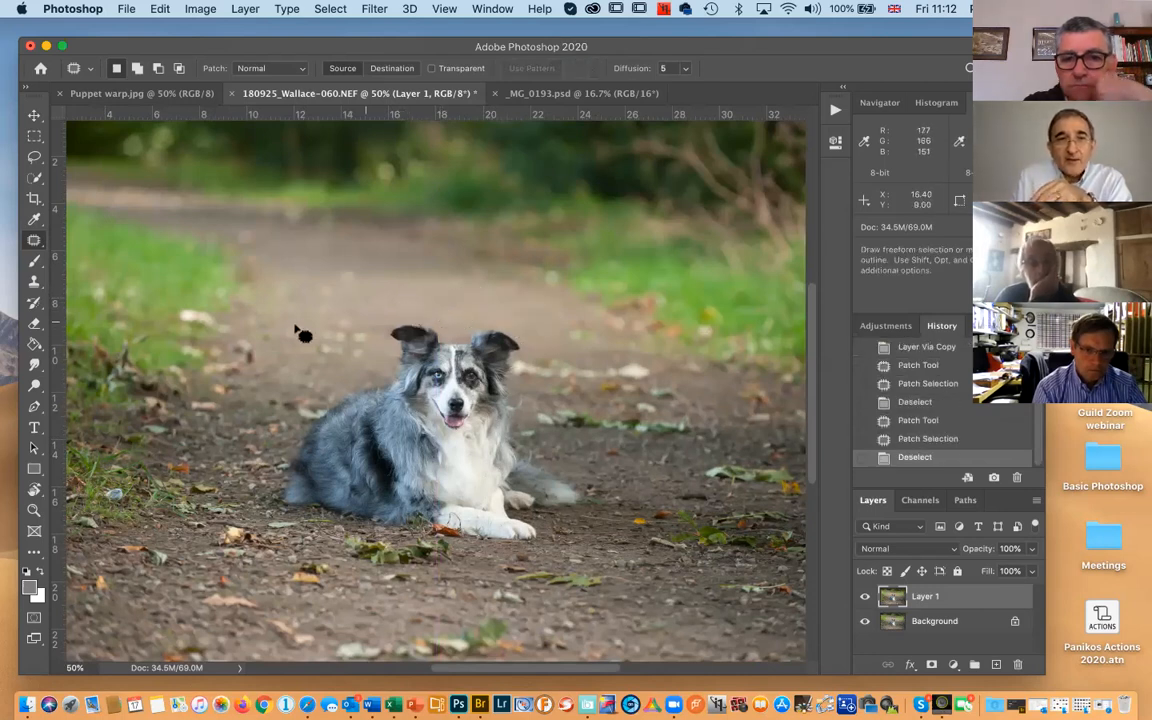
Try to patch out the pale leaf on the left grass verge, and undo the patch and its selection
{"action": "mouse_move", "coordinate": [205, 312]}
{"action": "left_mouse_down"}
{"action": "mouse_move", "coordinate": [170, 290]}
{"action": "mouse_move", "coordinate": [182, 310]}
{"action": "mouse_move", "coordinate": [223, 315]}
{"action": "mouse_move", "coordinate": [229, 301]}
{"action": "mouse_move", "coordinate": [213, 329]}
{"action": "mouse_move", "coordinate": [237, 332]}
{"action": "left_mouse_up"}
{"action": "key", "text": "super+z"}
{"action": "key", "text": "super+z"}
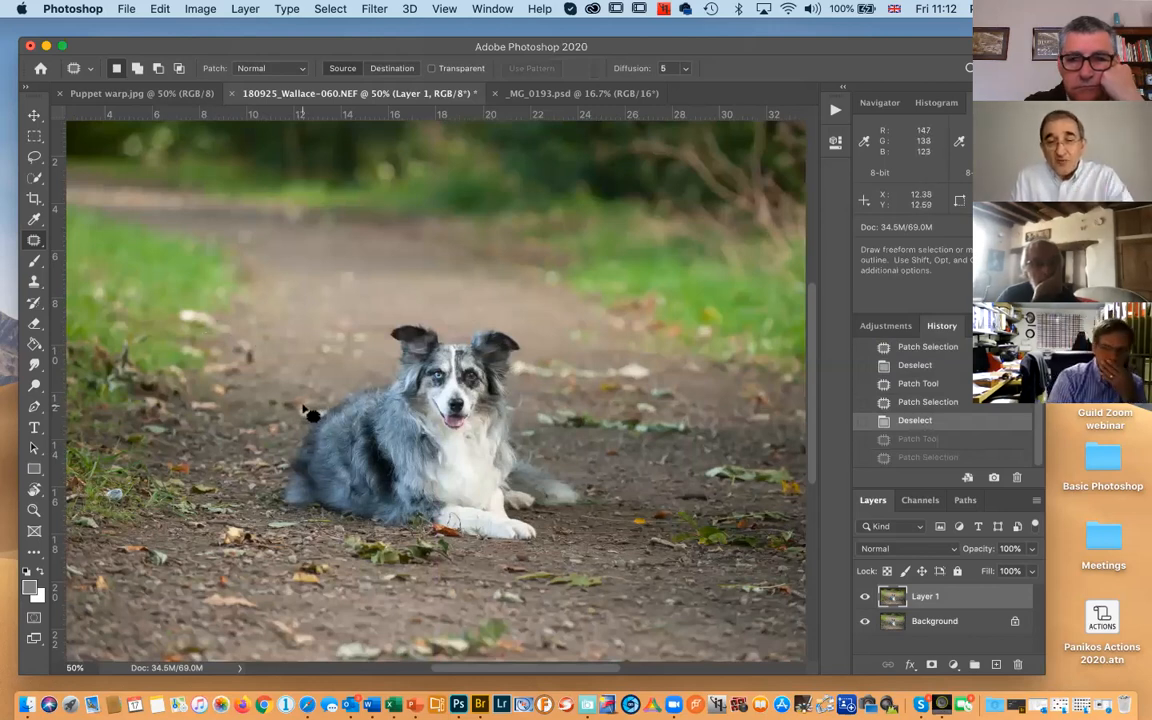
Lasso the pale leaf on the left grass verge, replace it with a Content-Aware fill, and clear the selection
{"action": "key", "text": "l"}
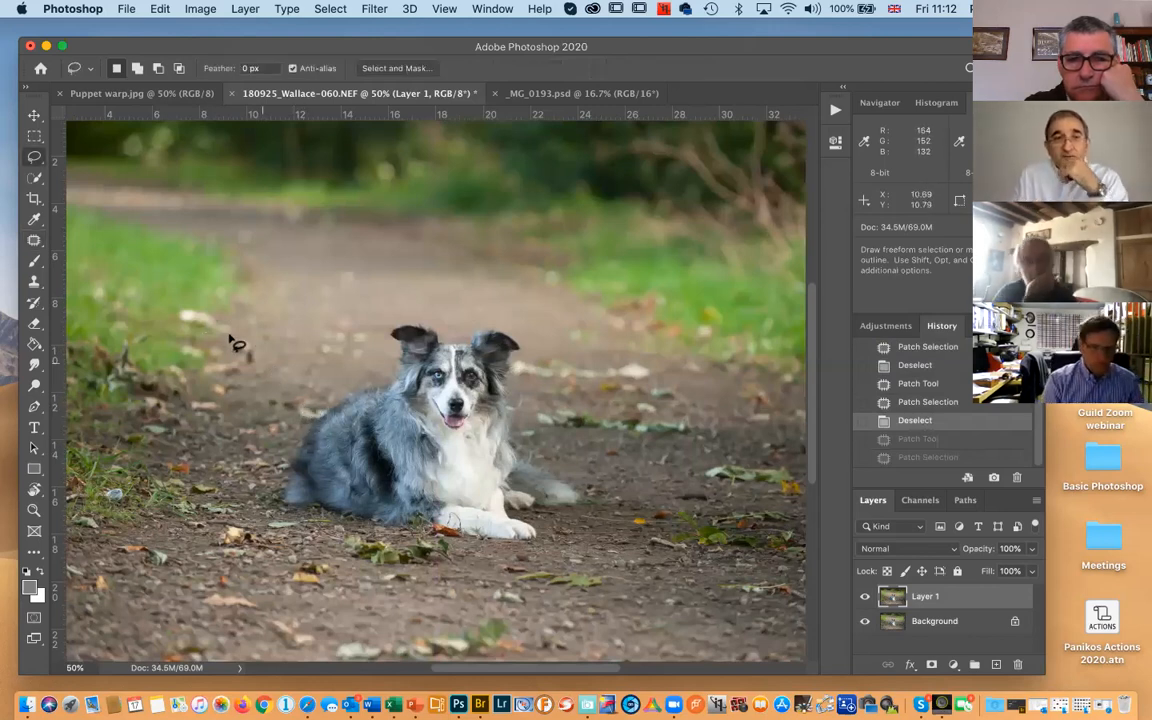
{"action": "mouse_move", "coordinate": [222, 315]}
{"action": "left_mouse_down"}
{"action": "mouse_move", "coordinate": [178, 304]}
{"action": "mouse_move", "coordinate": [176, 319]}
{"action": "mouse_move", "coordinate": [236, 330]}
{"action": "left_mouse_up"}
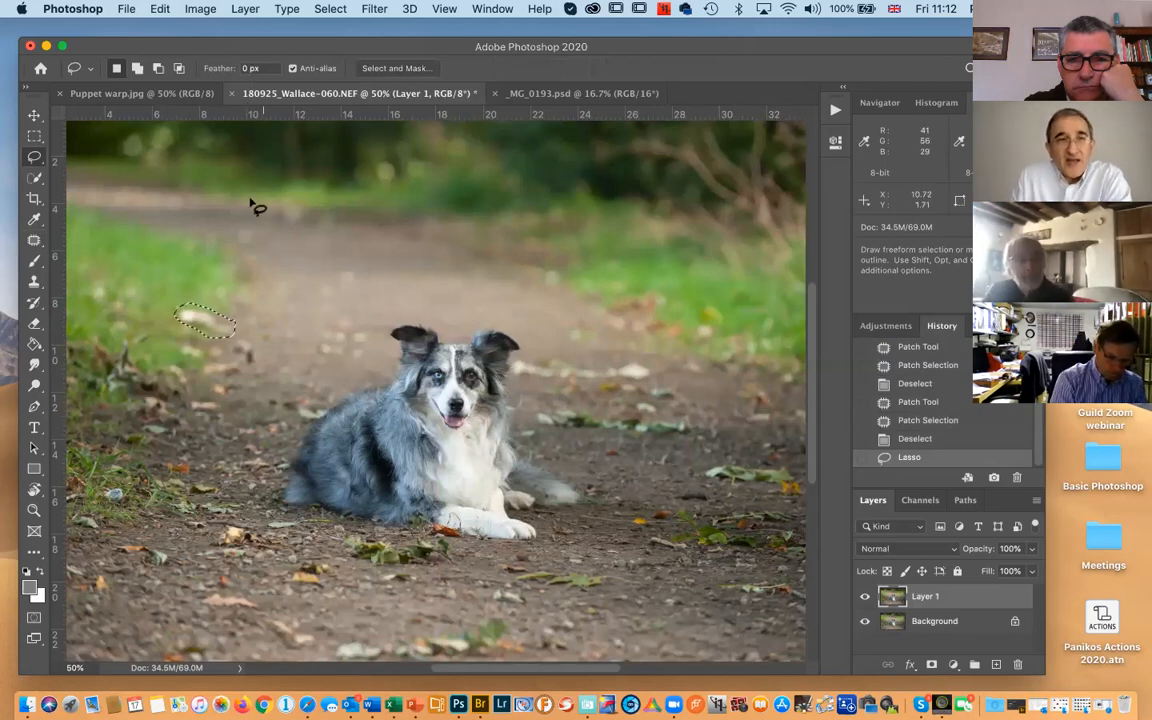
{"action": "right_click", "coordinate": [211, 320]}
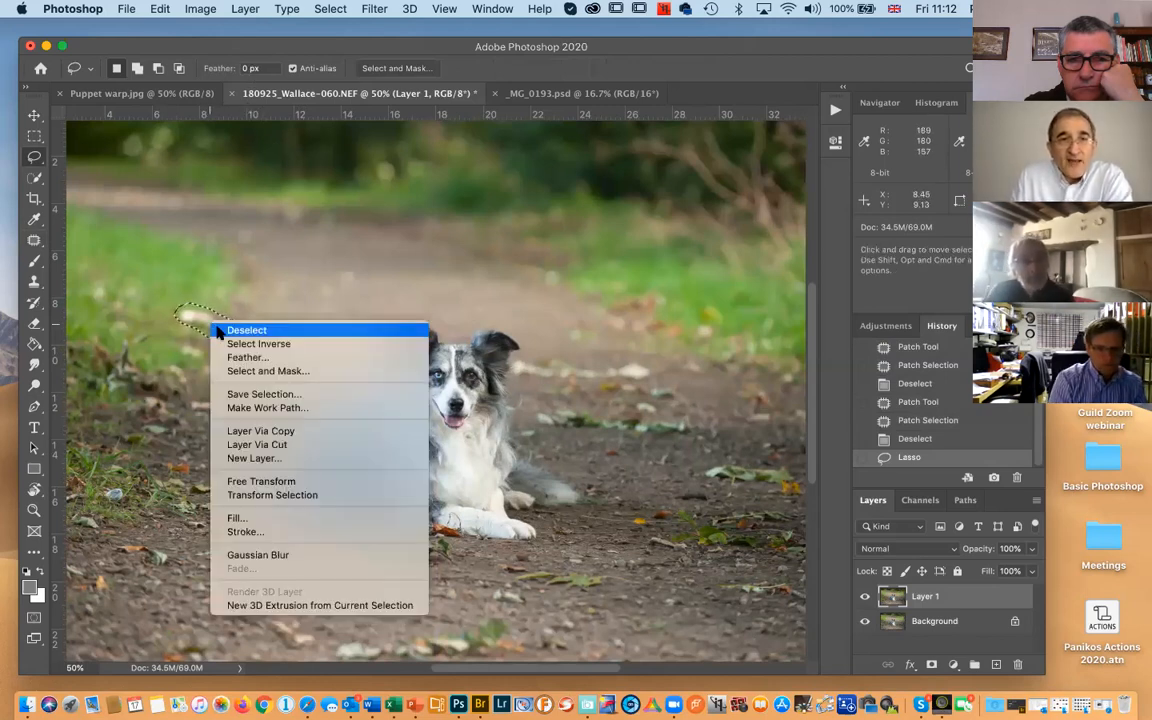
{"action": "left_click", "coordinate": [246, 518]}
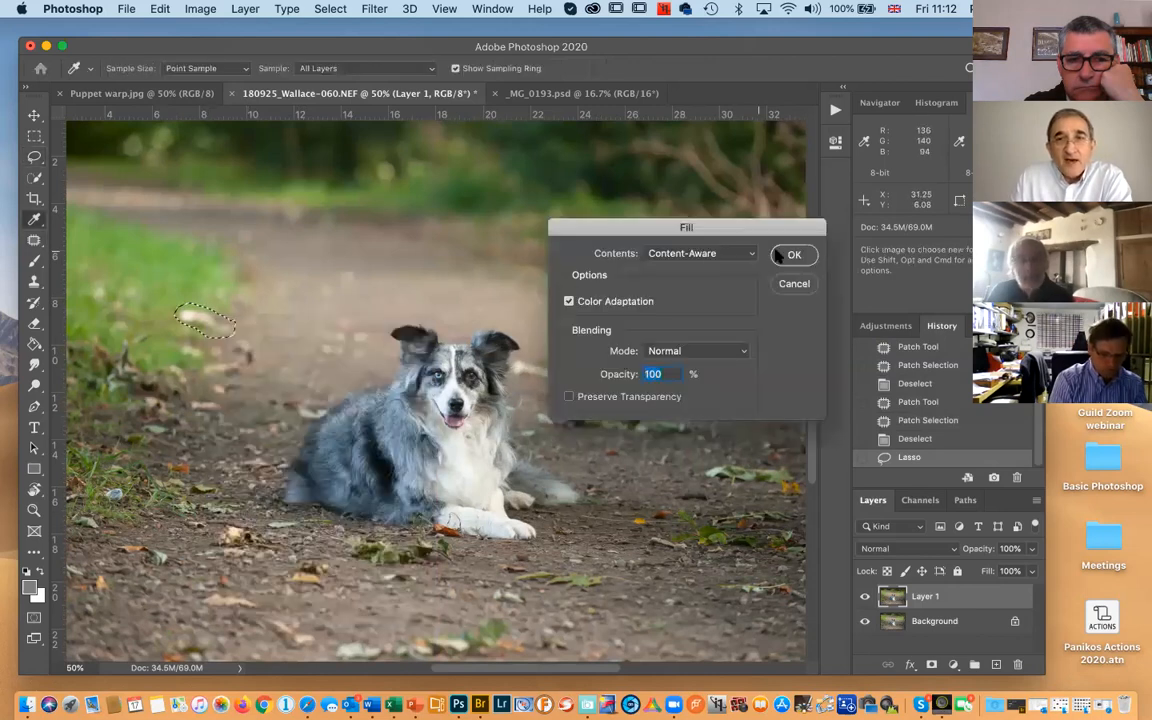
{"action": "left_click", "coordinate": [733, 253]}
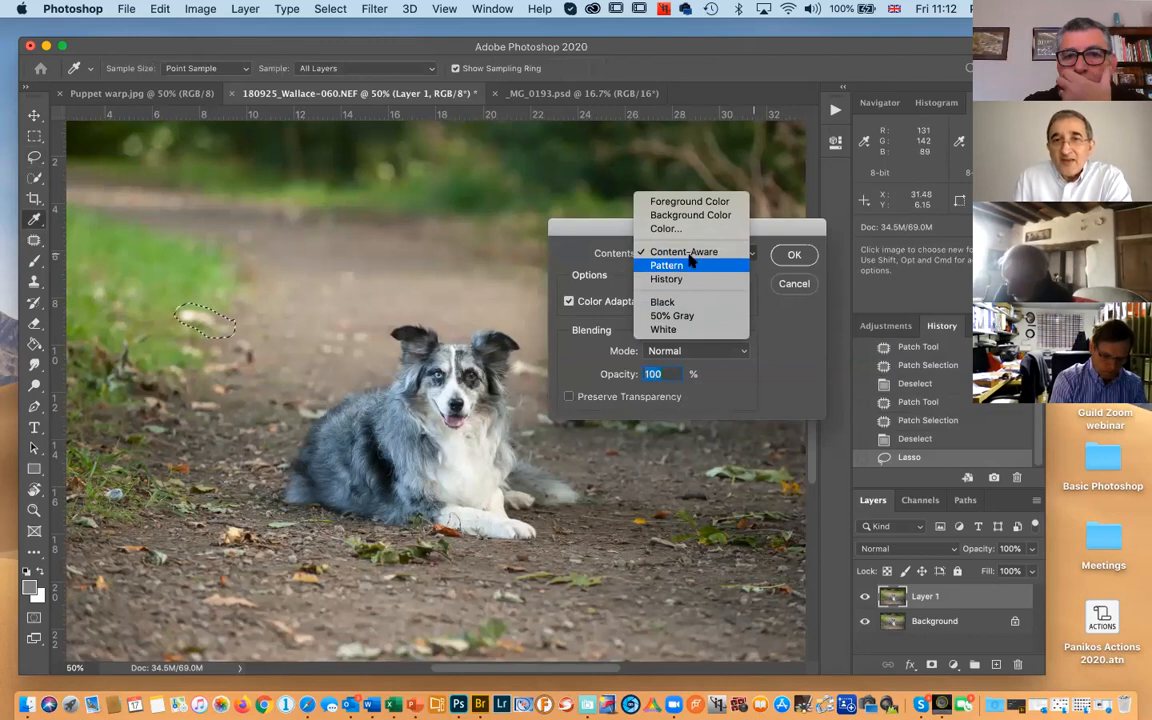
{"action": "left_click", "coordinate": [784, 255]}
{"action": "left_click", "coordinate": [792, 256]}
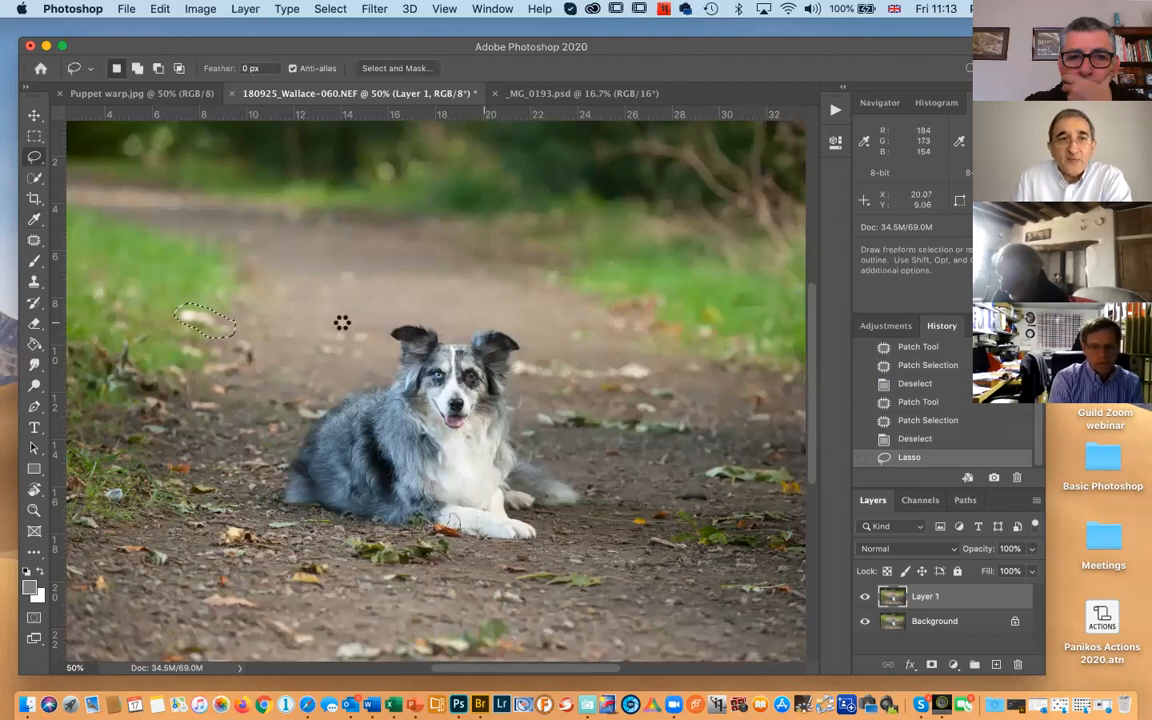
{"action": "key", "text": "super+d"}
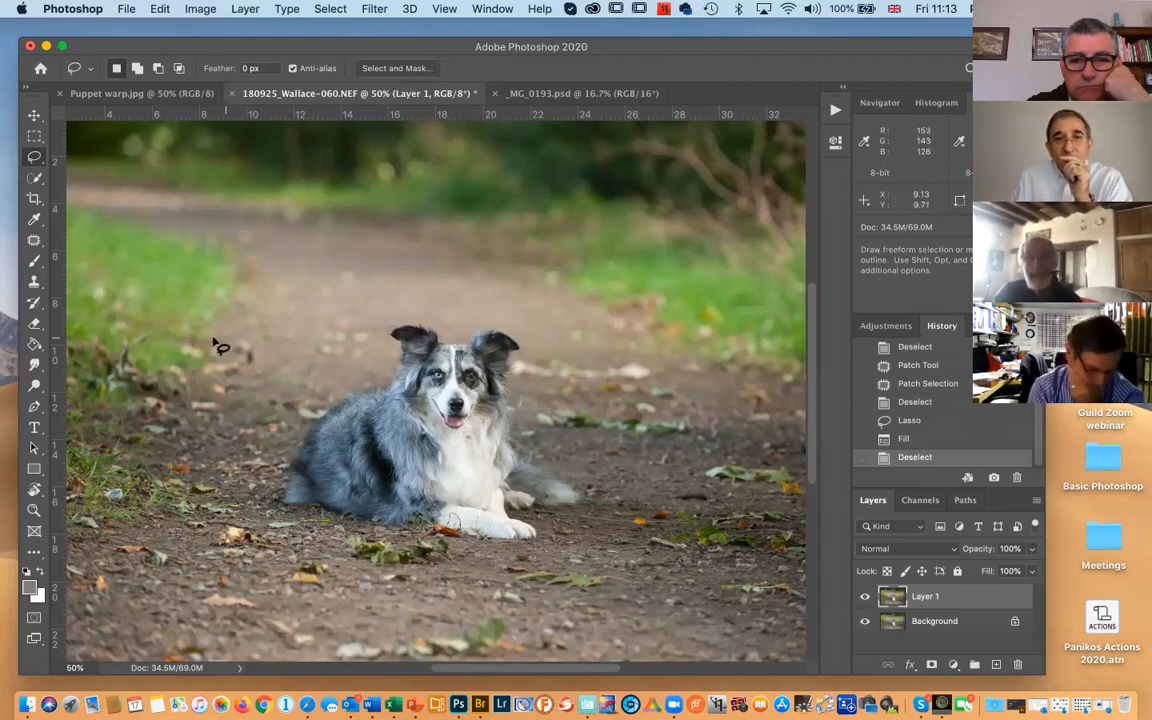
Patch the filled spot on the left grass verge with nearby grass texture and clear the selection
{"action": "key", "text": "j"}
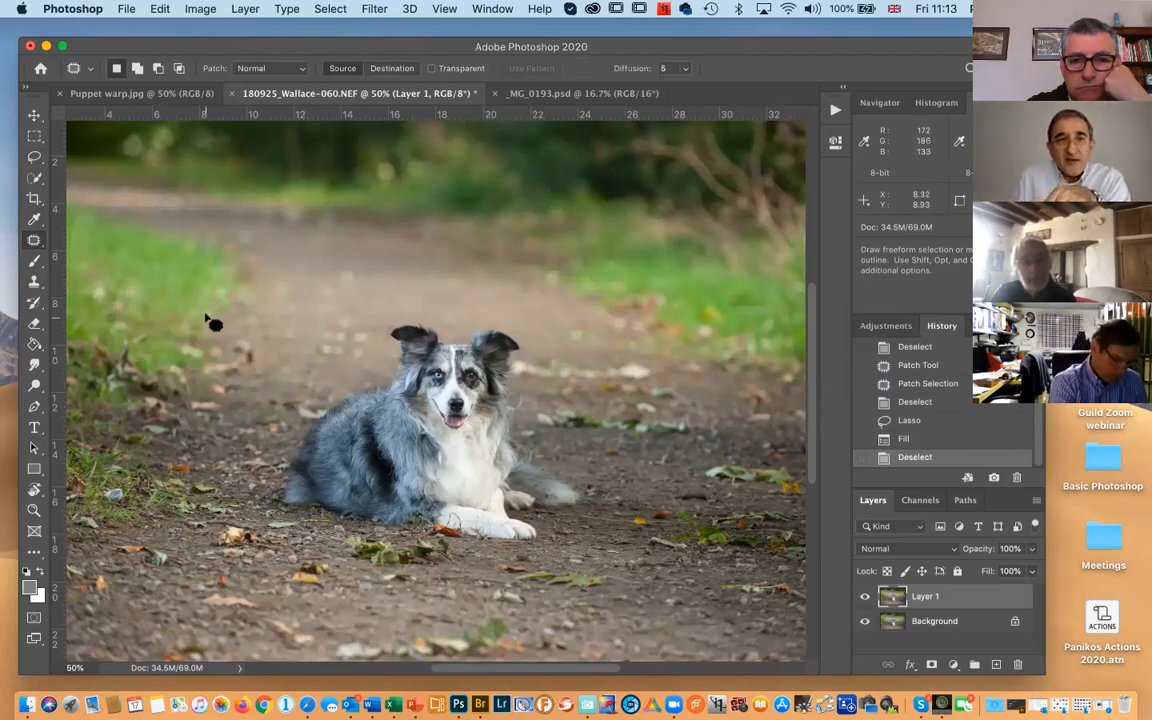
{"action": "left_click_drag", "start_coordinate": [212, 319], "coordinate": [187, 299]}
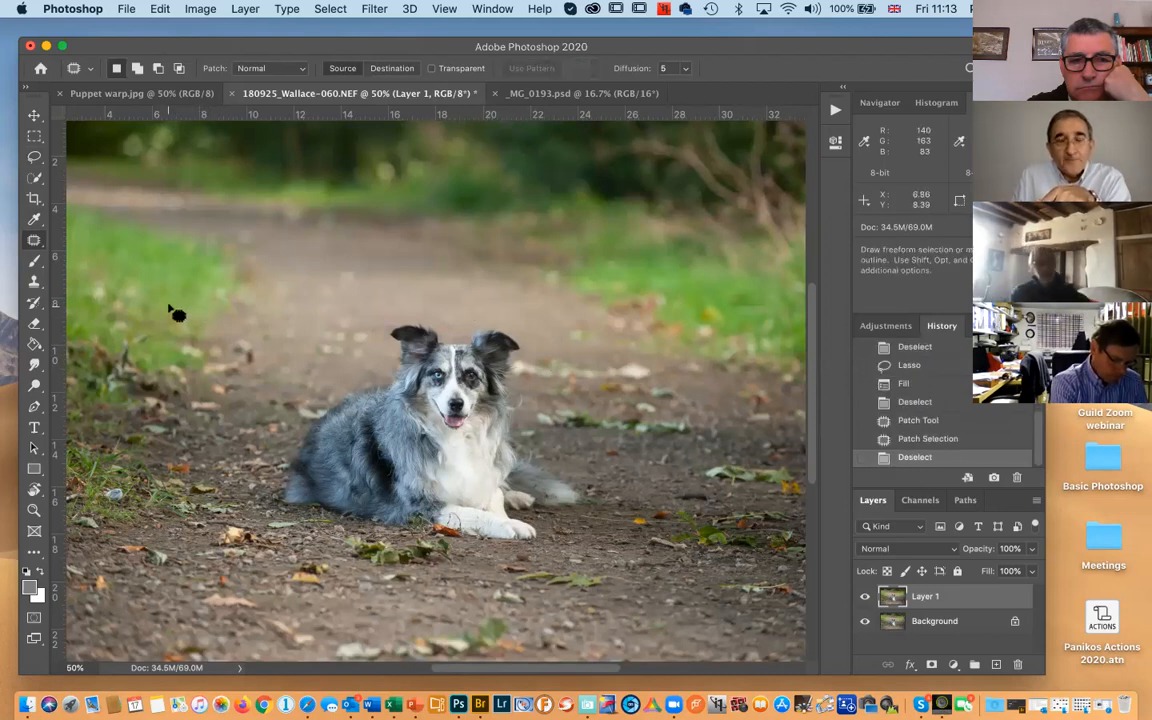
{"action": "key", "text": "super+d"}
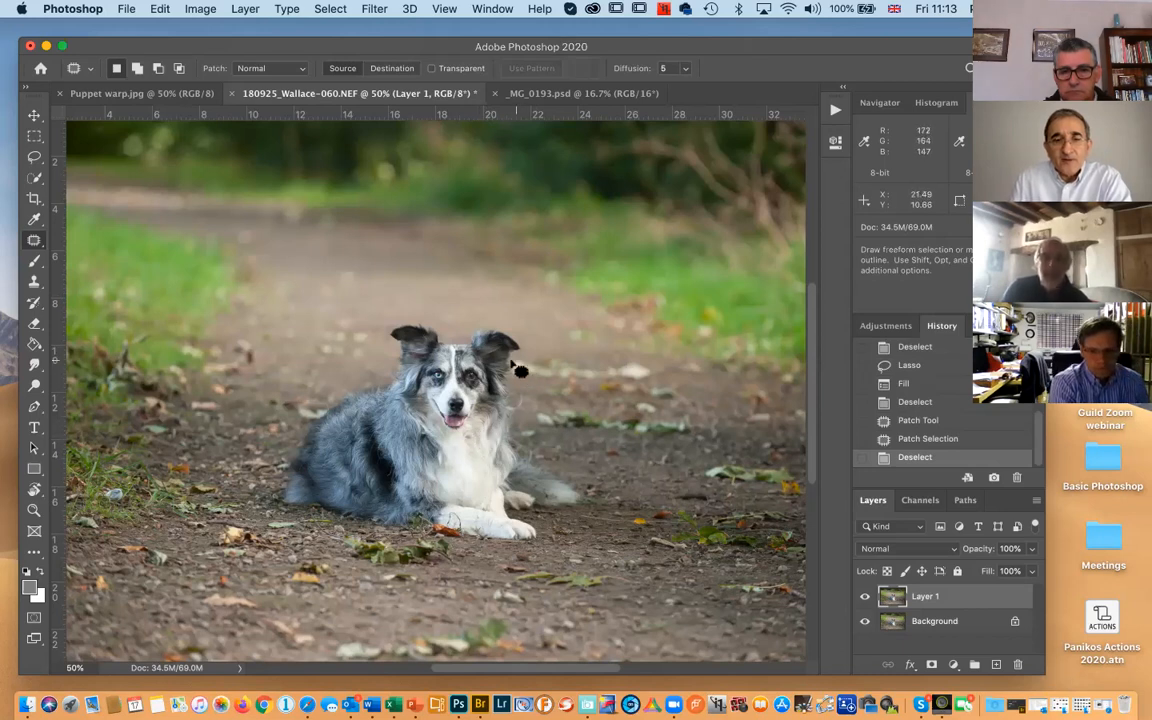
Lasso the pale leaves on the path beside the dog's right-hand ear, replace them with a Content-Aware fill, and clear the selection
{"action": "key", "text": "super+plus"}
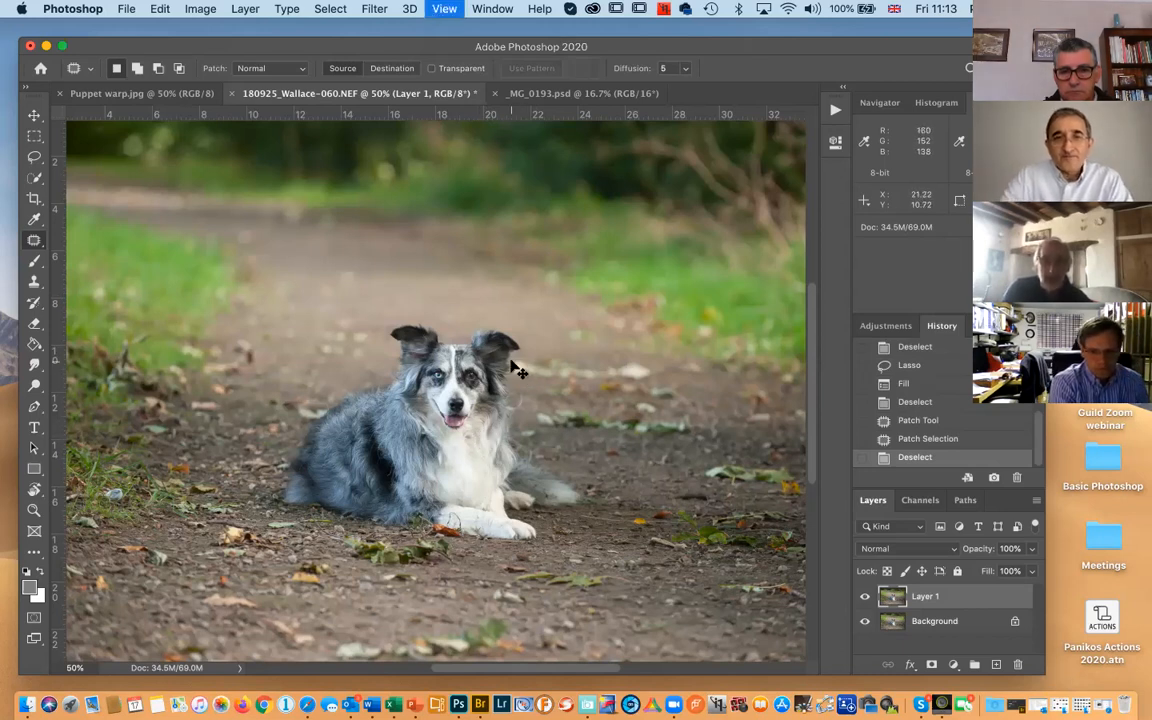
{"action": "key", "text": "super+plus"}
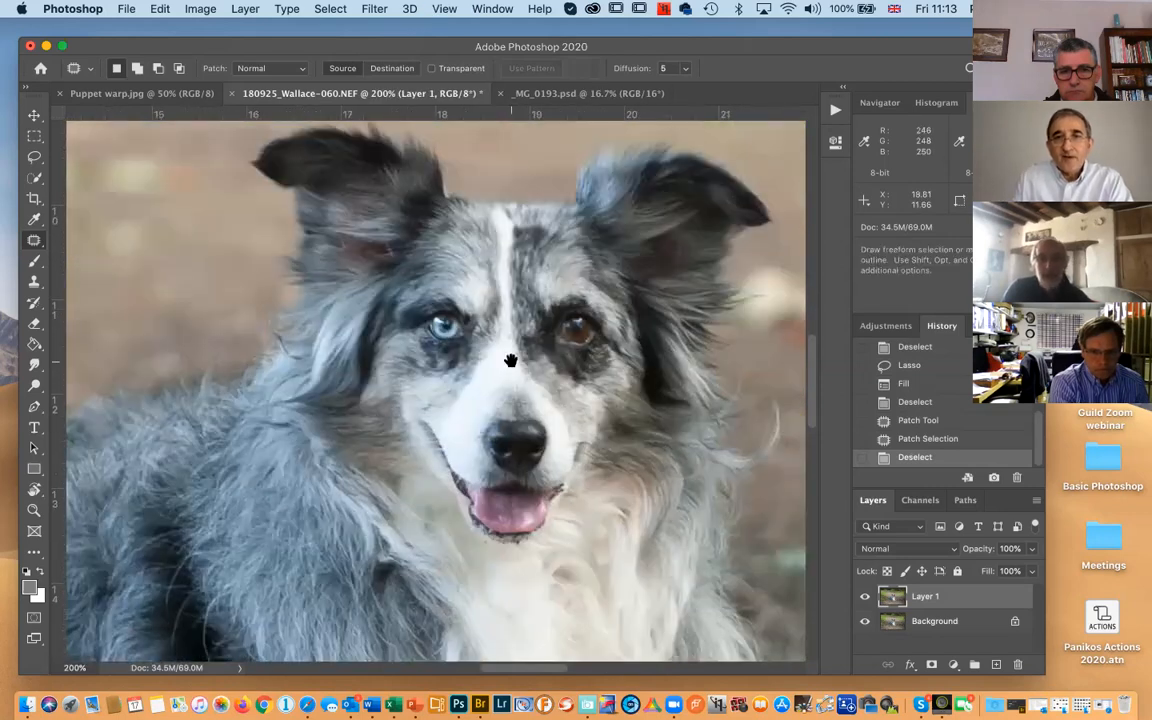
{"action": "left_click_drag", "start_coordinate": [550, 475], "coordinate": [187, 497]}
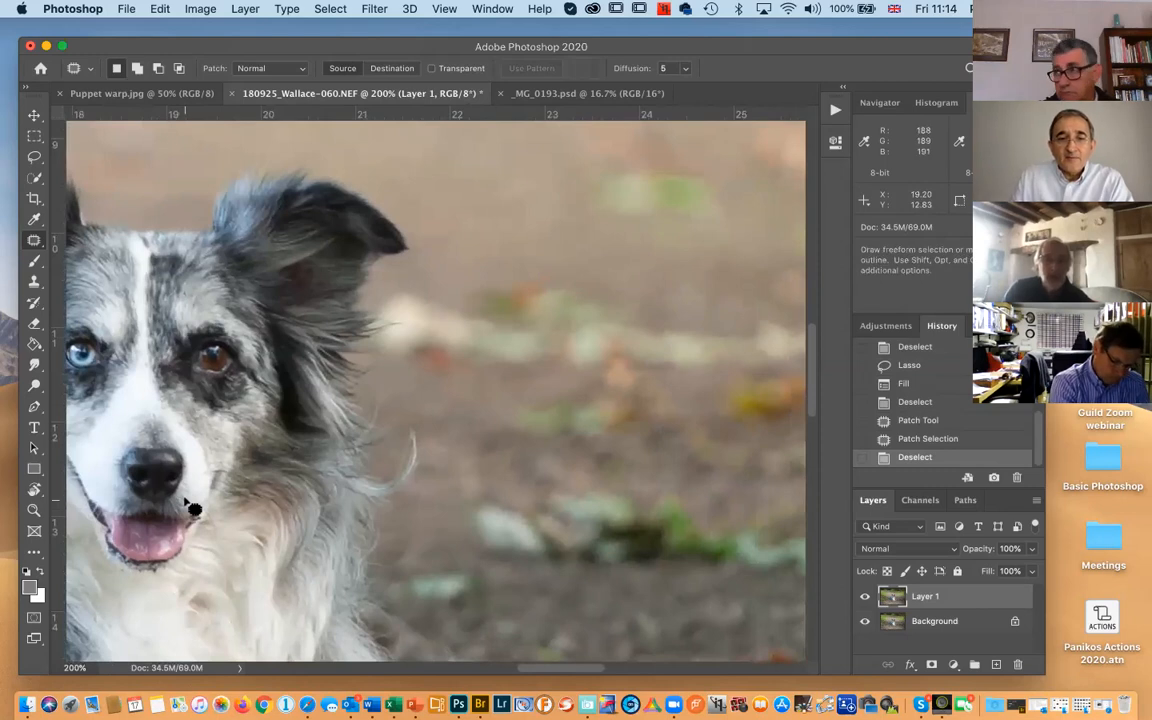
{"action": "key", "text": "super+minus"}
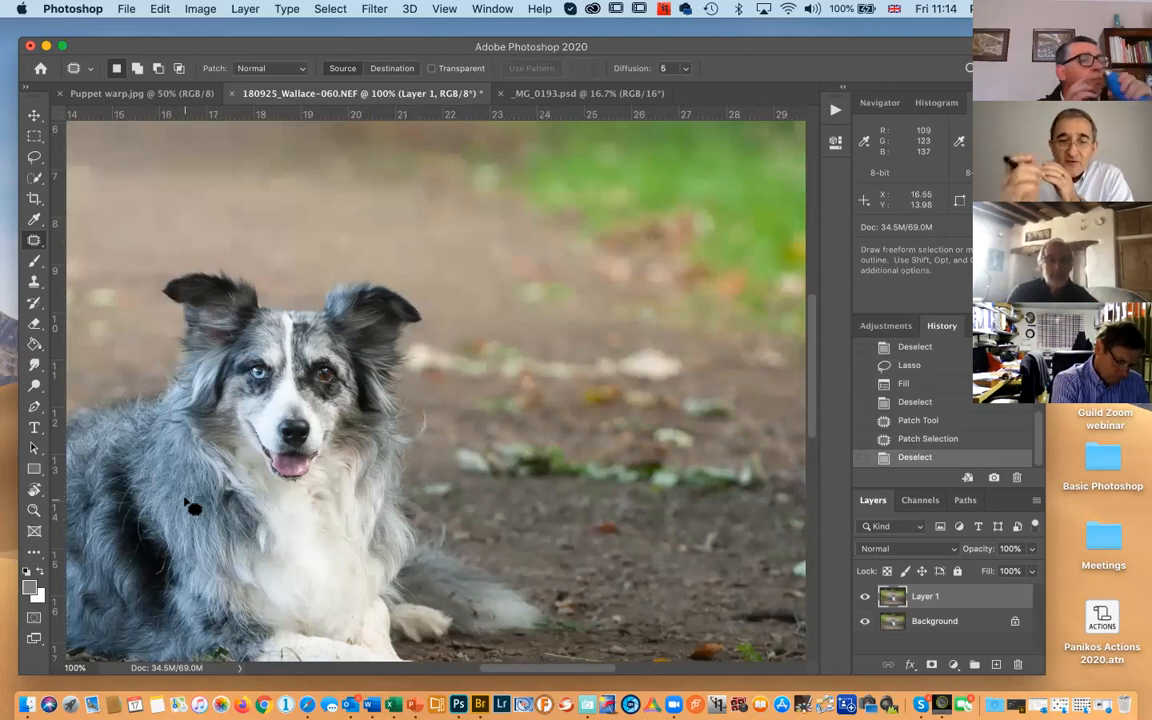
{"action": "key", "text": "l"}
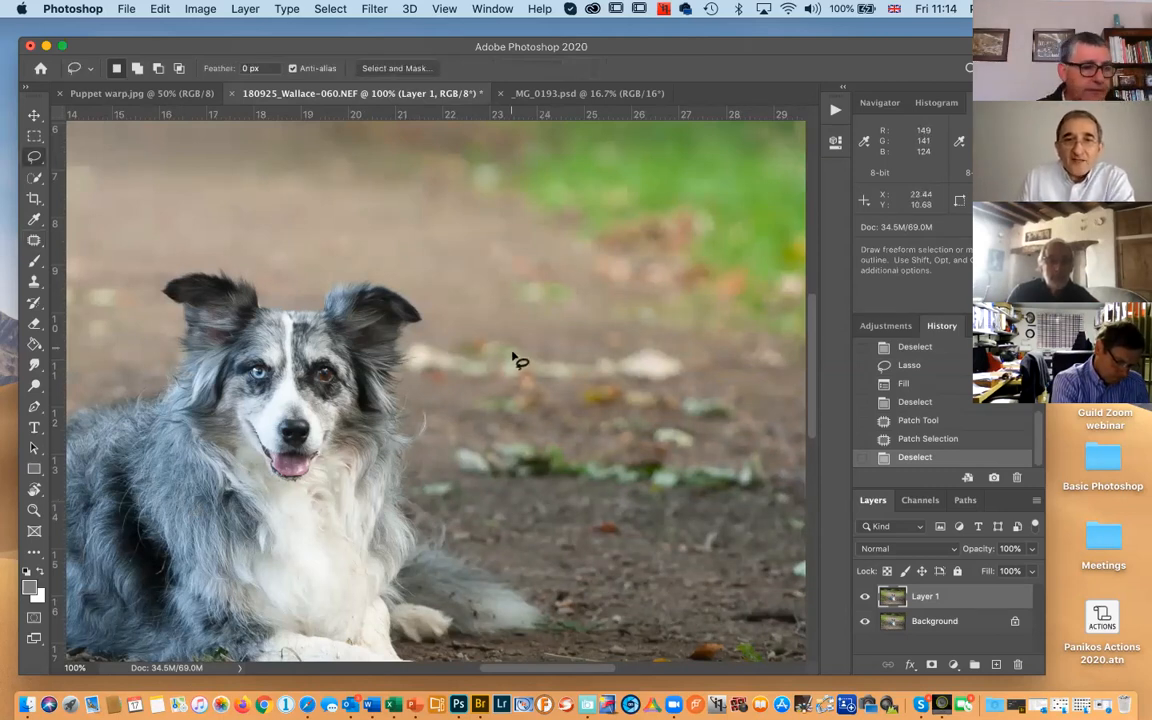
{"action": "mouse_move", "coordinate": [512, 386]}
{"action": "left_mouse_down"}
{"action": "mouse_move", "coordinate": [635, 388]}
{"action": "mouse_move", "coordinate": [691, 363]}
{"action": "mouse_move", "coordinate": [665, 342]}
{"action": "mouse_move", "coordinate": [500, 365]}
{"action": "left_mouse_up"}
{"action": "right_click", "coordinate": [562, 372]}
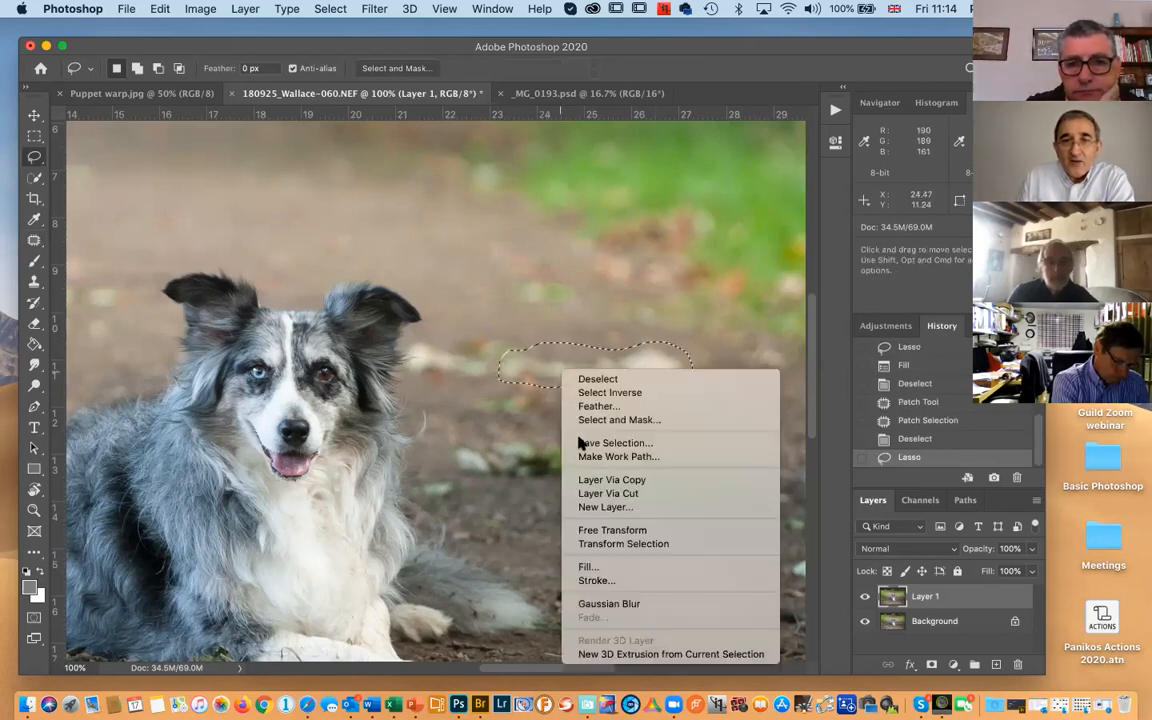
{"action": "left_click", "coordinate": [587, 567]}
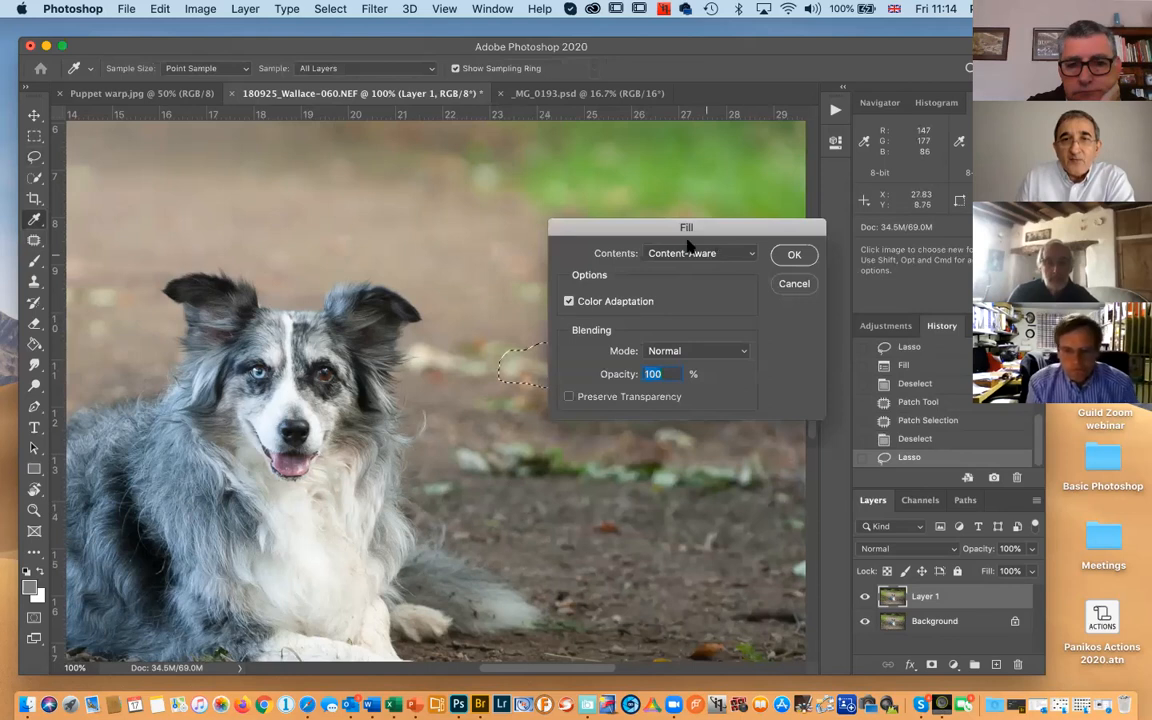
{"action": "left_click_drag", "start_coordinate": [799, 250], "coordinate": [985, 231]}
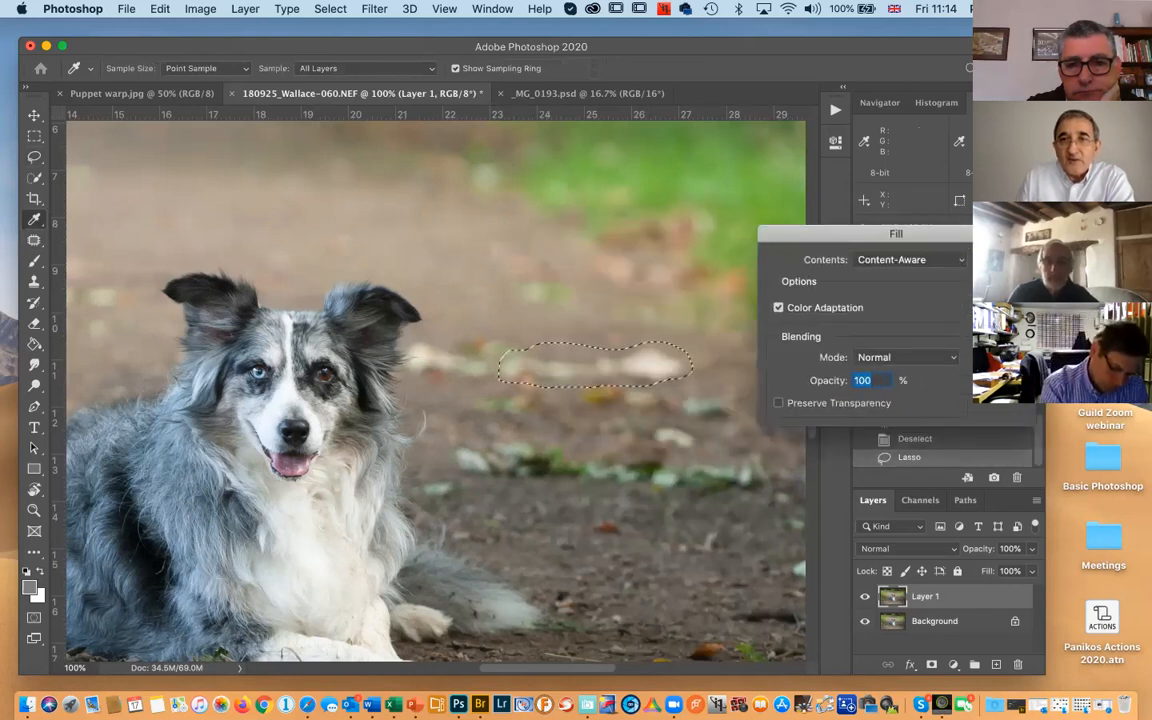
{"action": "key", "text": "Return"}
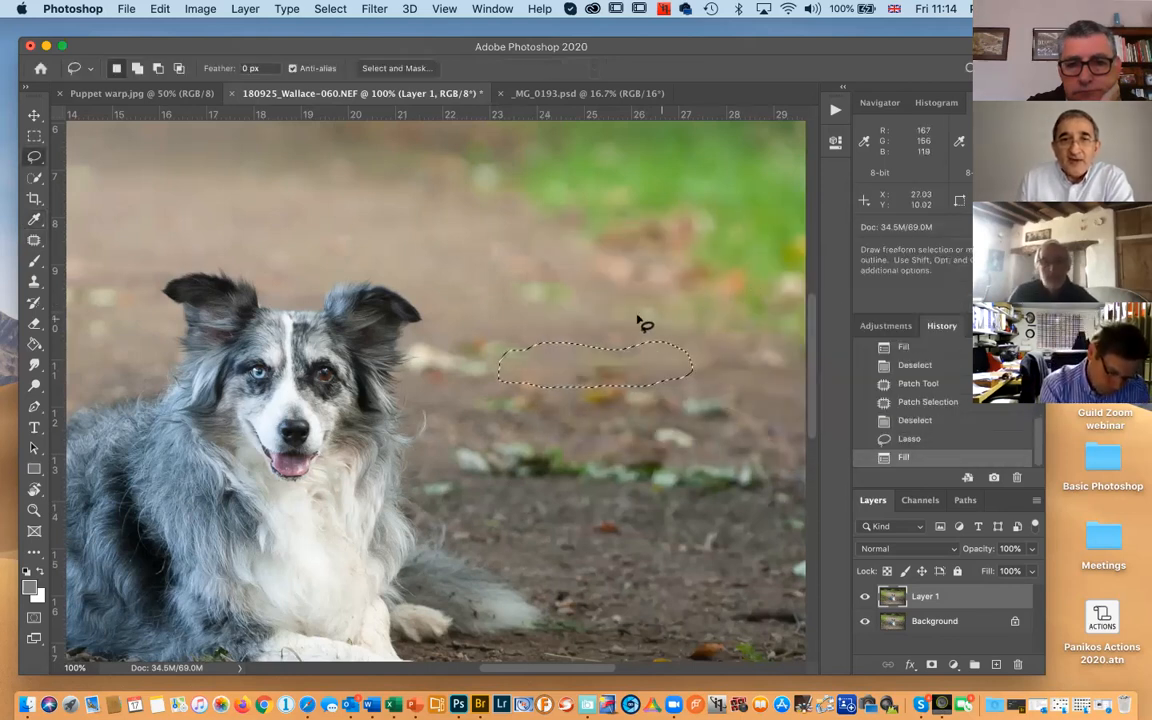
{"action": "key", "text": "ctrl+d"}
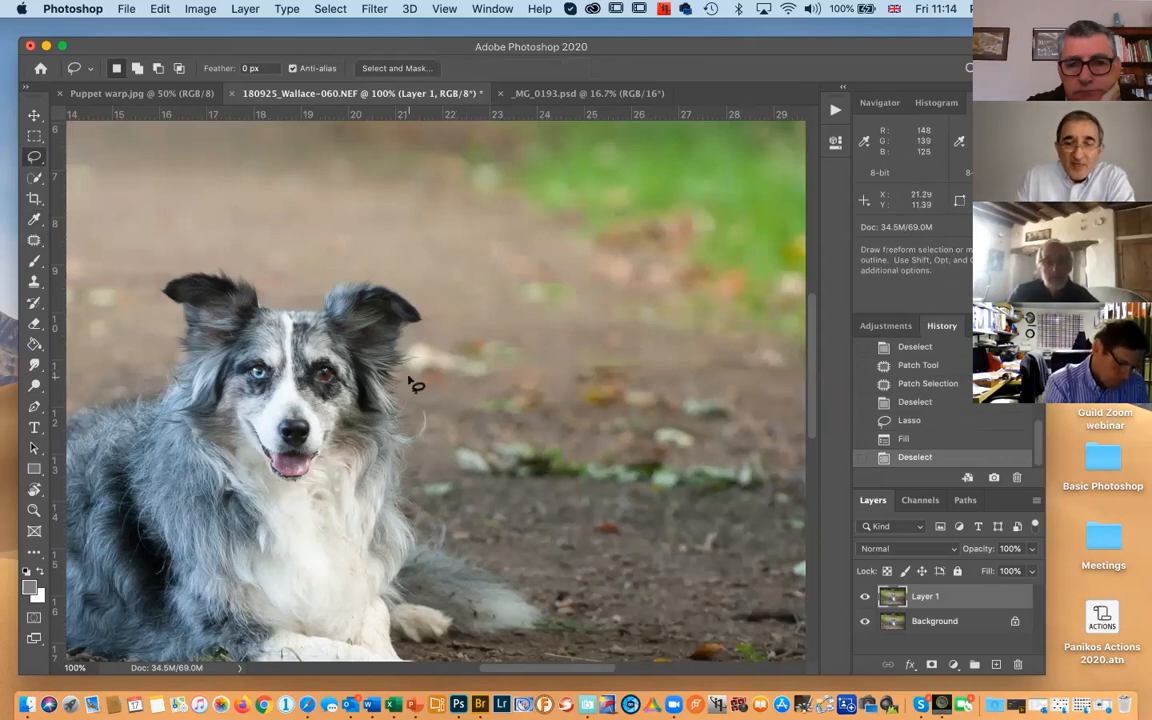
Use the Patch tool to replace the remaining pale leaf near the dog's ear and the patch's leftover traces with clean path texture
{"action": "key", "text": "super+plus"}
{"action": "key", "text": "super+plus"}
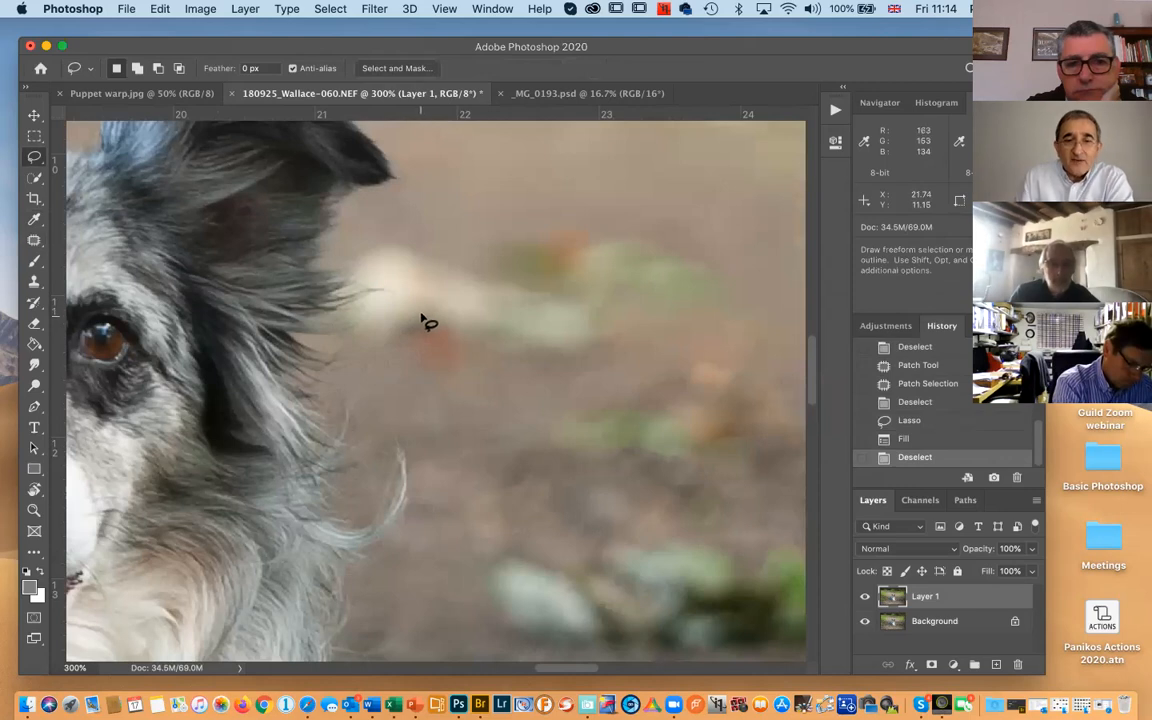
{"action": "left_click_drag", "start_coordinate": [527, 452], "coordinate": [547, 442]}
{"action": "scroll", "coordinate": [547, 442], "scroll_direction": "left", "scroll_amount": 5}
{"action": "scroll", "coordinate": [547, 442], "scroll_direction": "up", "scroll_amount": 3}
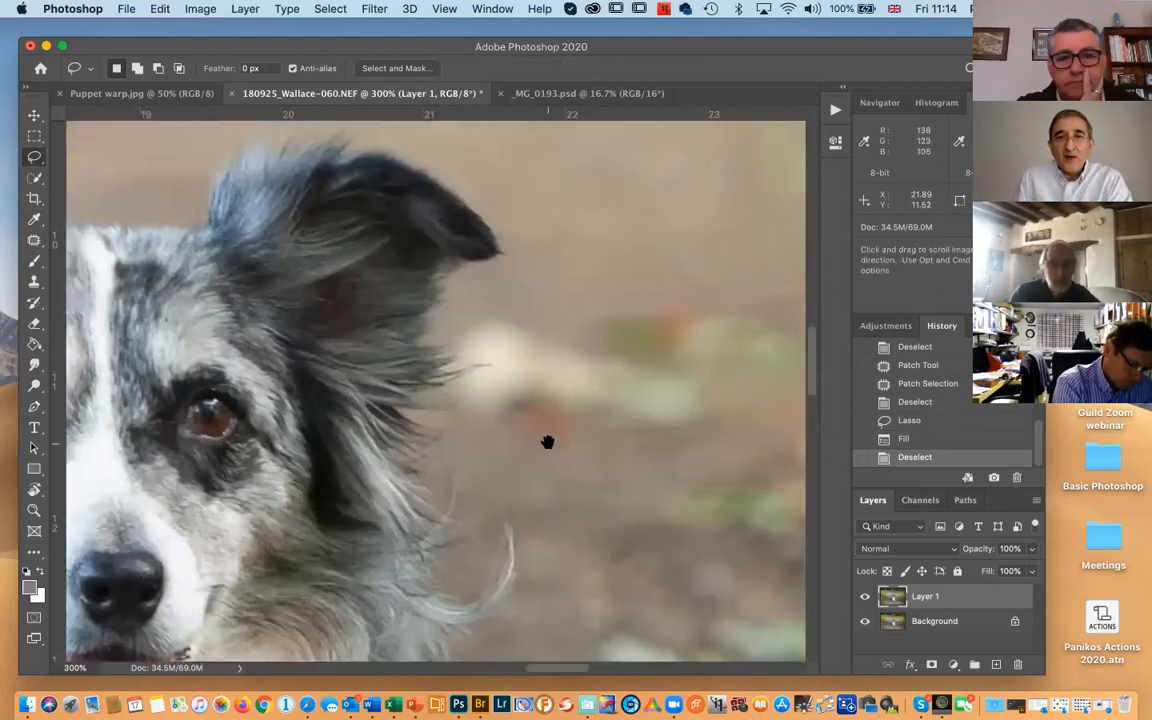
{"action": "key", "text": "j"}
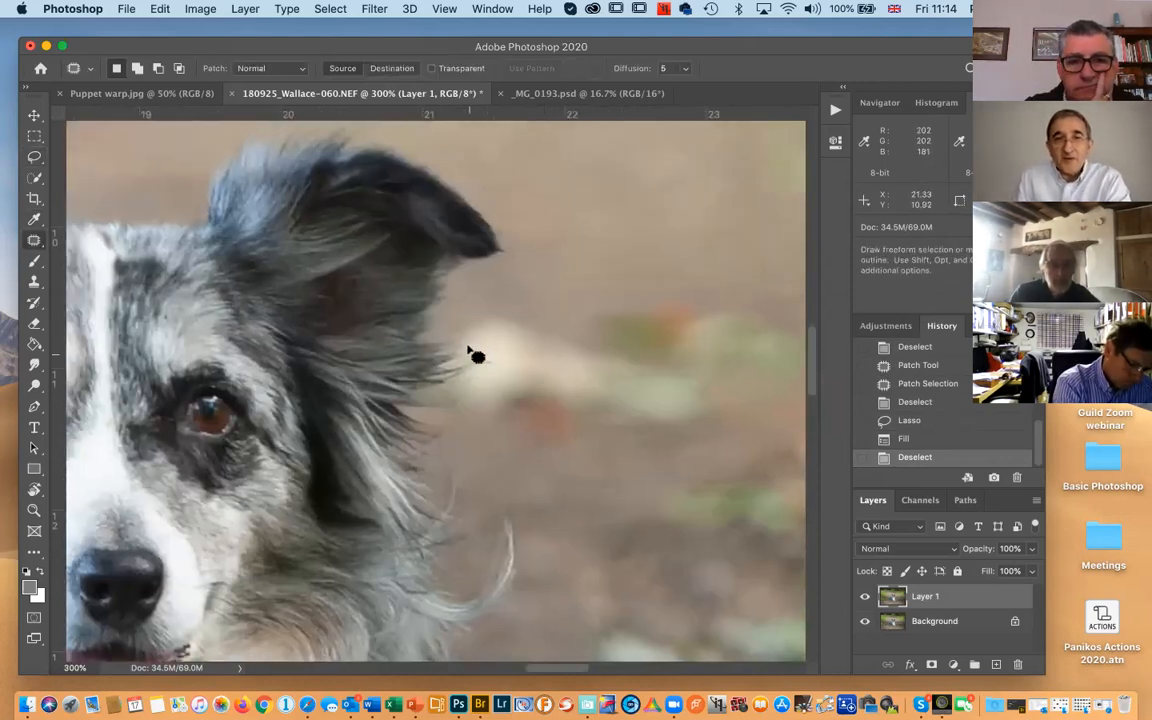
{"action": "mouse_move", "coordinate": [460, 325]}
{"action": "left_mouse_down"}
{"action": "mouse_move", "coordinate": [500, 339]}
{"action": "mouse_move", "coordinate": [506, 364]}
{"action": "mouse_move", "coordinate": [480, 404]}
{"action": "mouse_move", "coordinate": [555, 442]}
{"action": "mouse_move", "coordinate": [708, 413]}
{"action": "mouse_move", "coordinate": [660, 354]}
{"action": "mouse_move", "coordinate": [604, 327]}
{"action": "mouse_move", "coordinate": [505, 315]}
{"action": "mouse_move", "coordinate": [470, 323]}
{"action": "left_mouse_up"}
{"action": "left_click_drag", "start_coordinate": [581, 376], "coordinate": [686, 175]}
{"action": "key", "text": "super+d"}
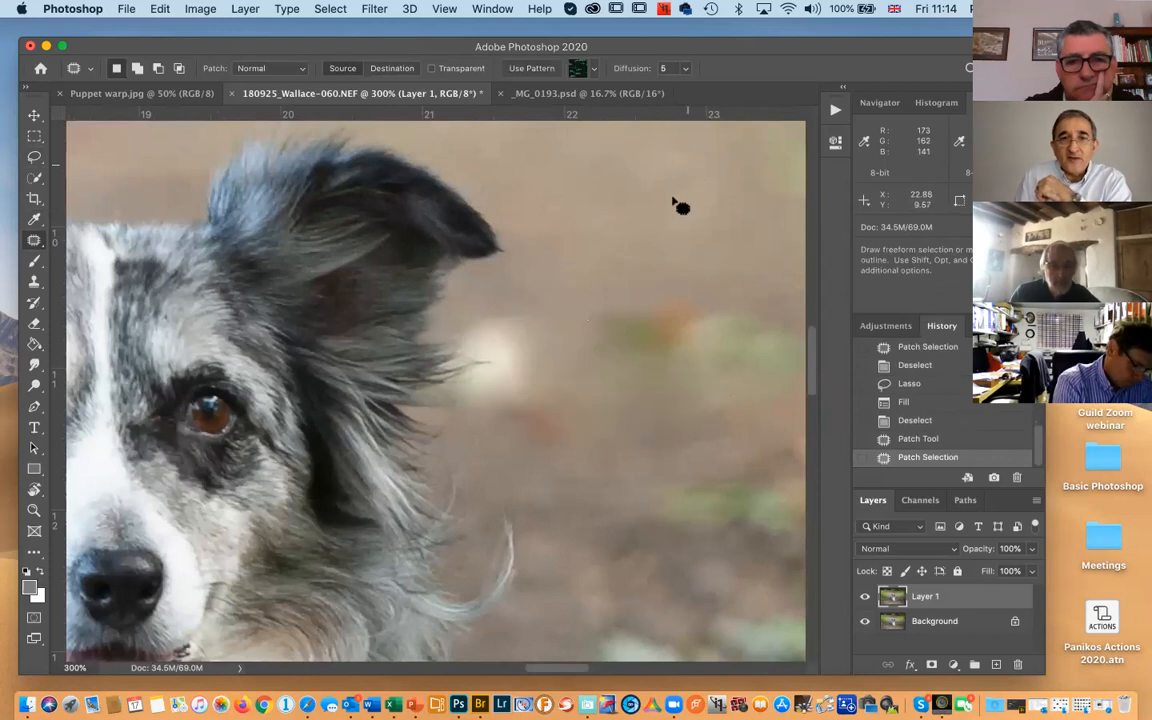
{"action": "mouse_move", "coordinate": [643, 465]}
{"action": "left_mouse_down"}
{"action": "mouse_move", "coordinate": [684, 440]}
{"action": "mouse_move", "coordinate": [720, 232]}
{"action": "left_mouse_up"}
{"action": "key", "text": "super+d"}
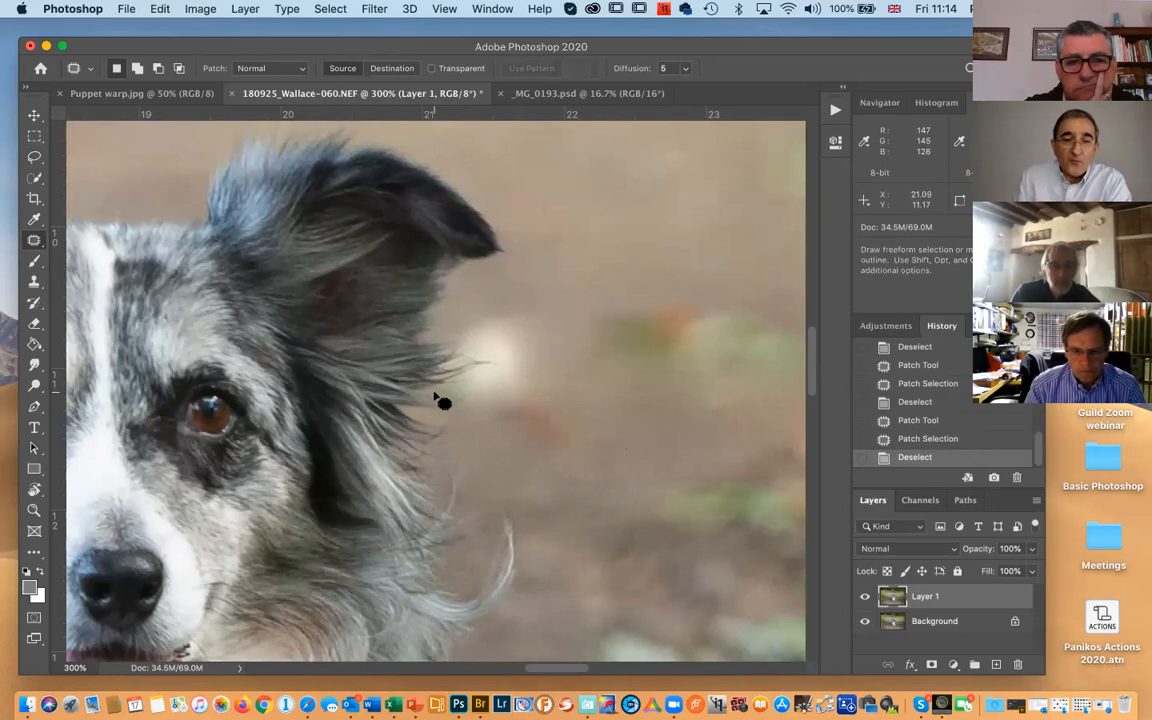
Try to cover the pale spot next to the dog's ear fur with path texture using the Clone Stamp
{"action": "key", "text": "s"}
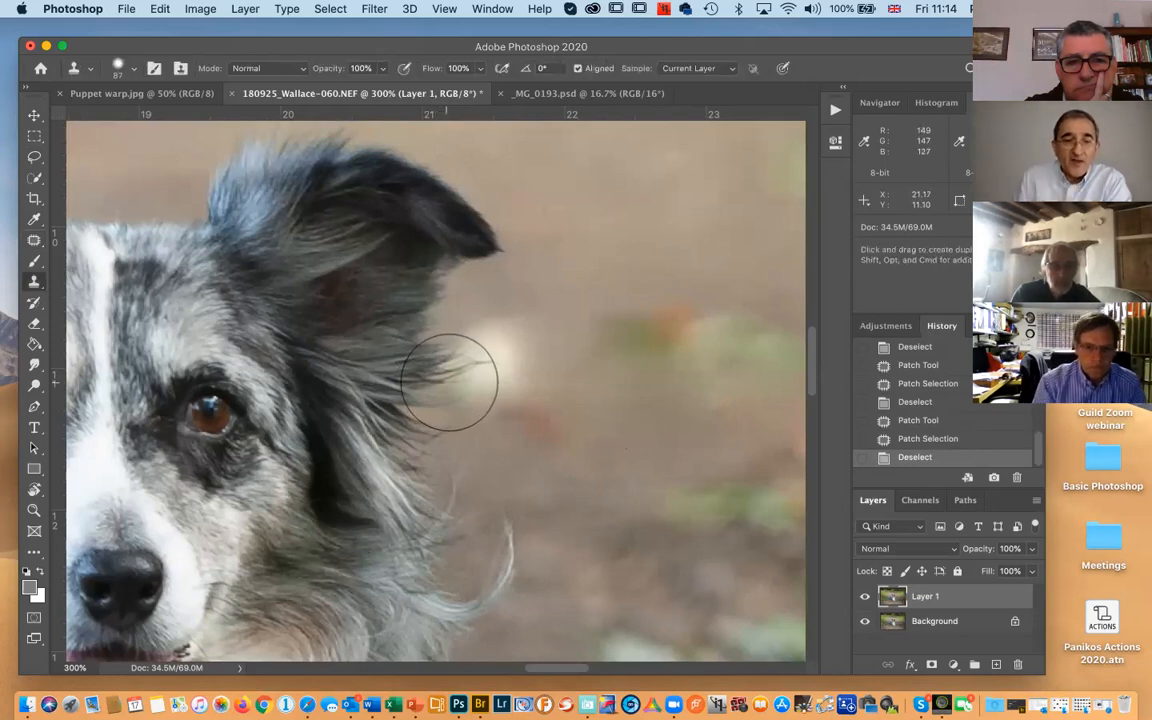
{"action": "left_click", "coordinate": [631, 188], "text": "alt"}
{"action": "mouse_move", "coordinate": [492, 368]}
{"action": "left_mouse_down"}
{"action": "mouse_move", "coordinate": [513, 345]}
{"action": "mouse_move", "coordinate": [500, 359]}
{"action": "mouse_move", "coordinate": [545, 380]}
{"action": "left_mouse_up"}
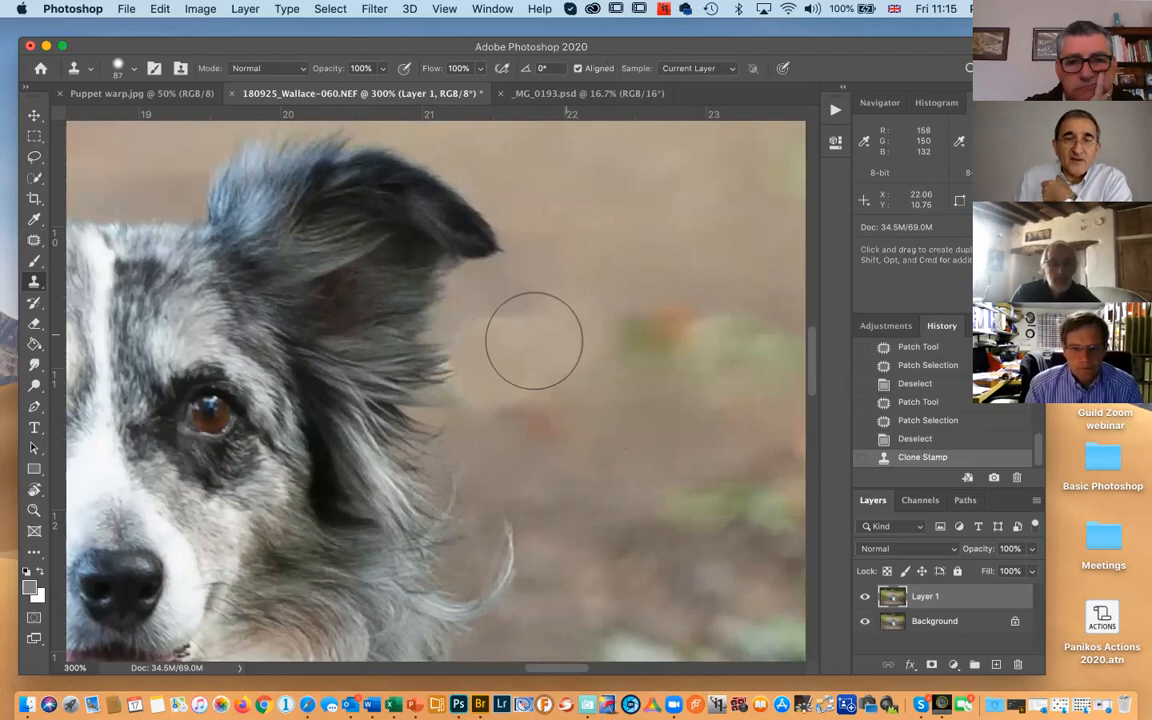
Set the Clone Stamp brush to 73 px with 0% hardness
{"action": "right_click", "coordinate": [556, 336]}
{"action": "left_click_drag", "start_coordinate": [668, 413], "coordinate": [637, 410]}
{"action": "left_click_drag", "start_coordinate": [680, 374], "coordinate": [673, 374]}
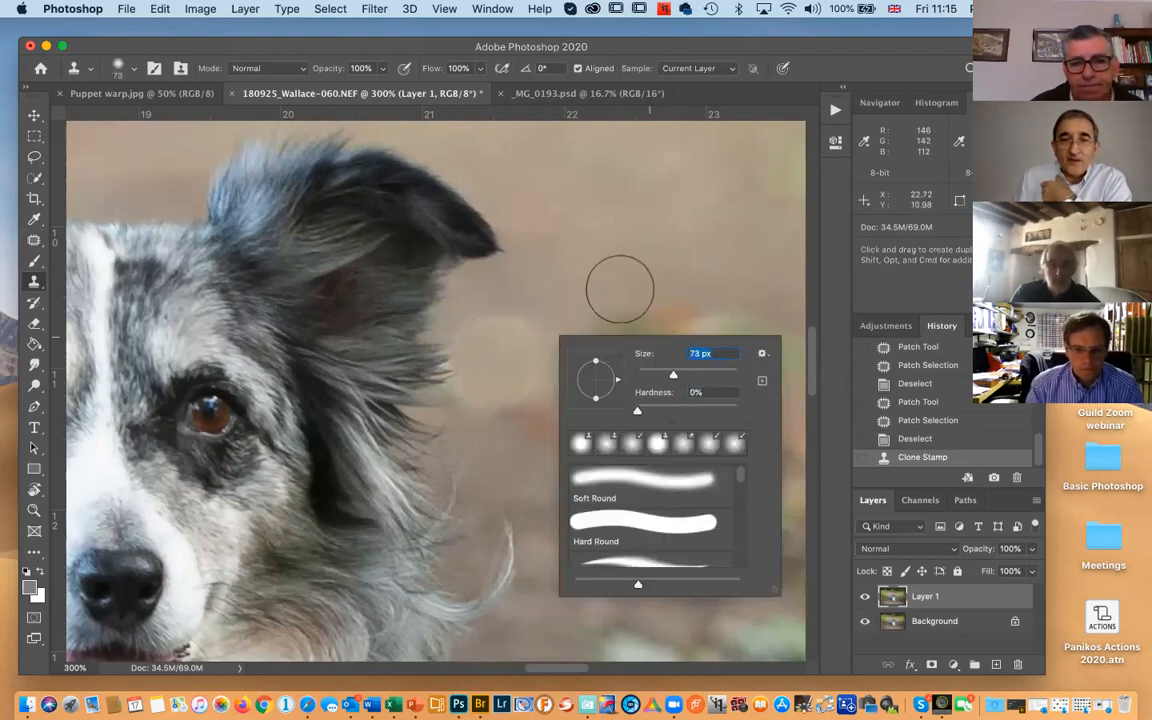
{"action": "left_click", "coordinate": [649, 238]}
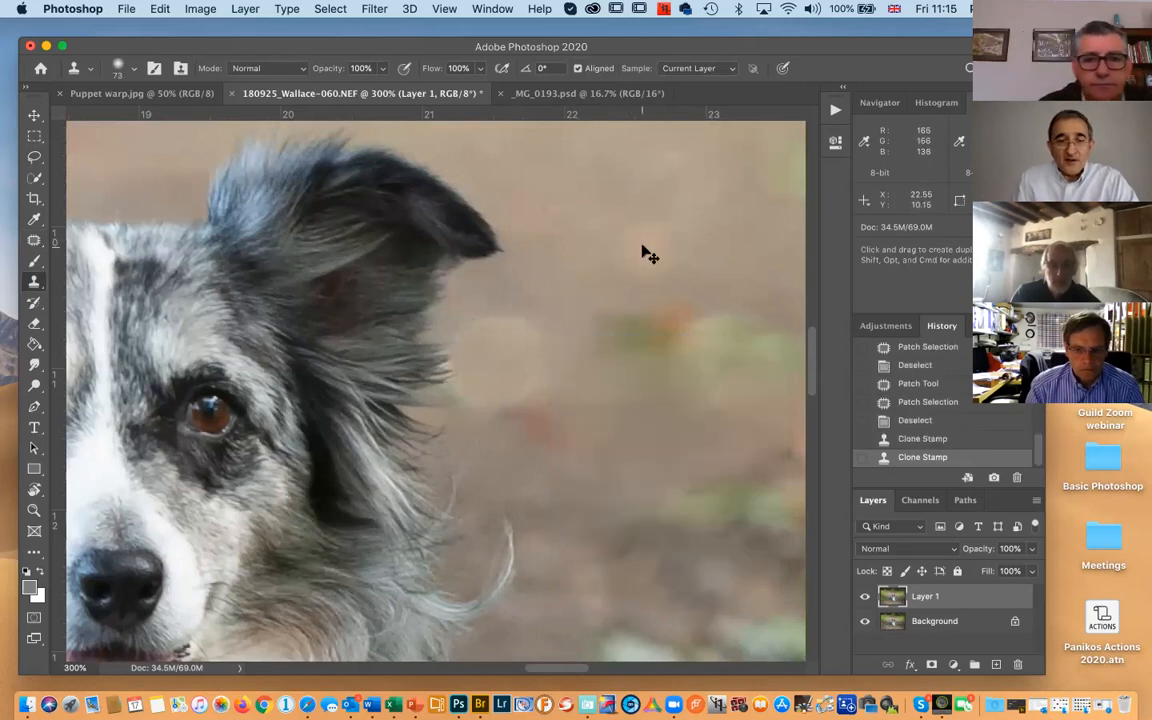
Undo the clone strokes beside the ear and set the Clone Stamp's blending mode to Darken
{"action": "key", "text": "super+z"}
{"action": "key", "text": "super+z"}
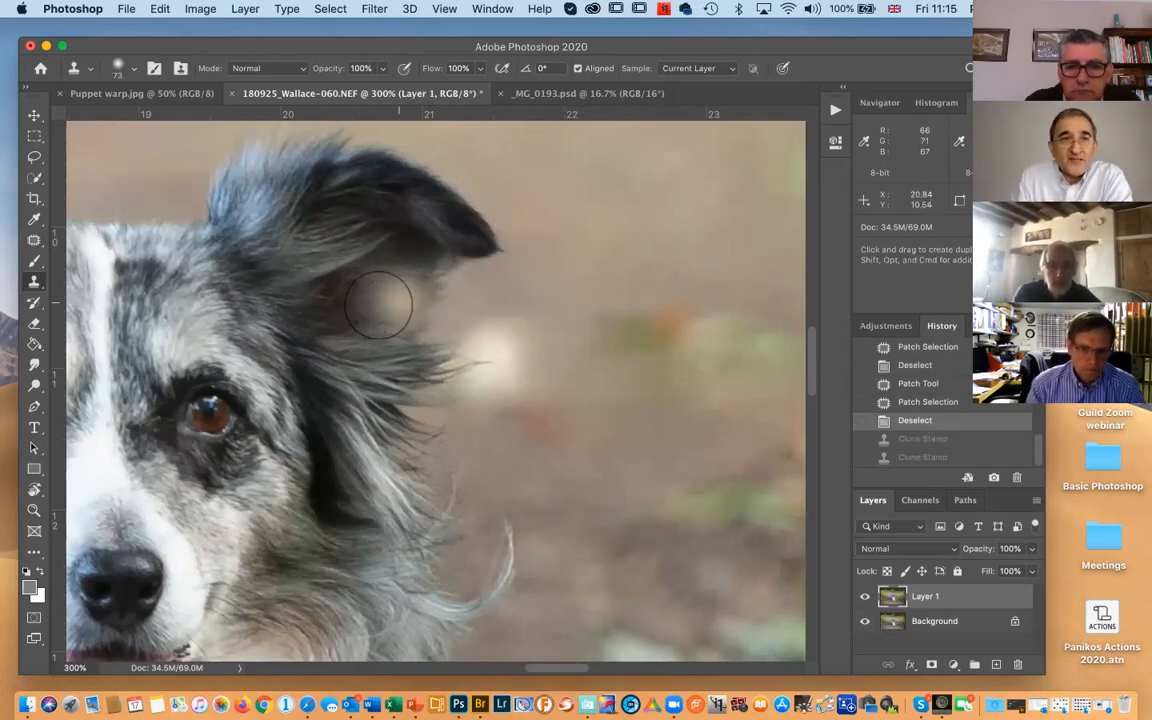
{"action": "left_click", "coordinate": [278, 68]}
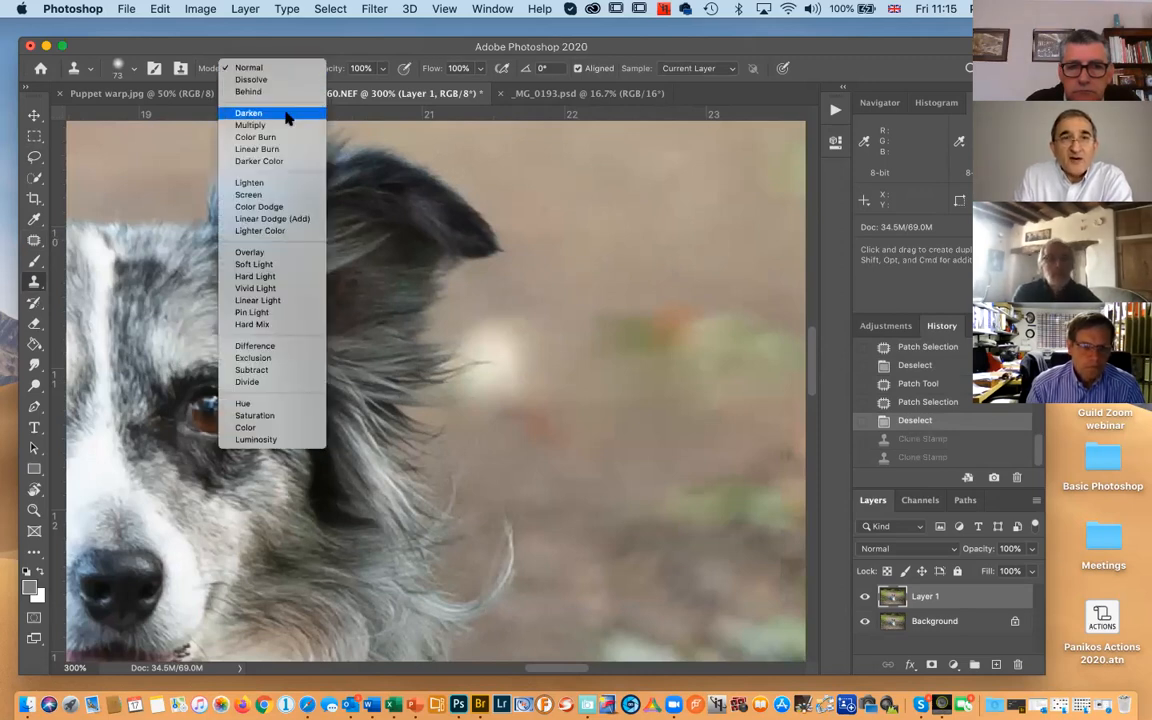
{"action": "left_click", "coordinate": [285, 114]}
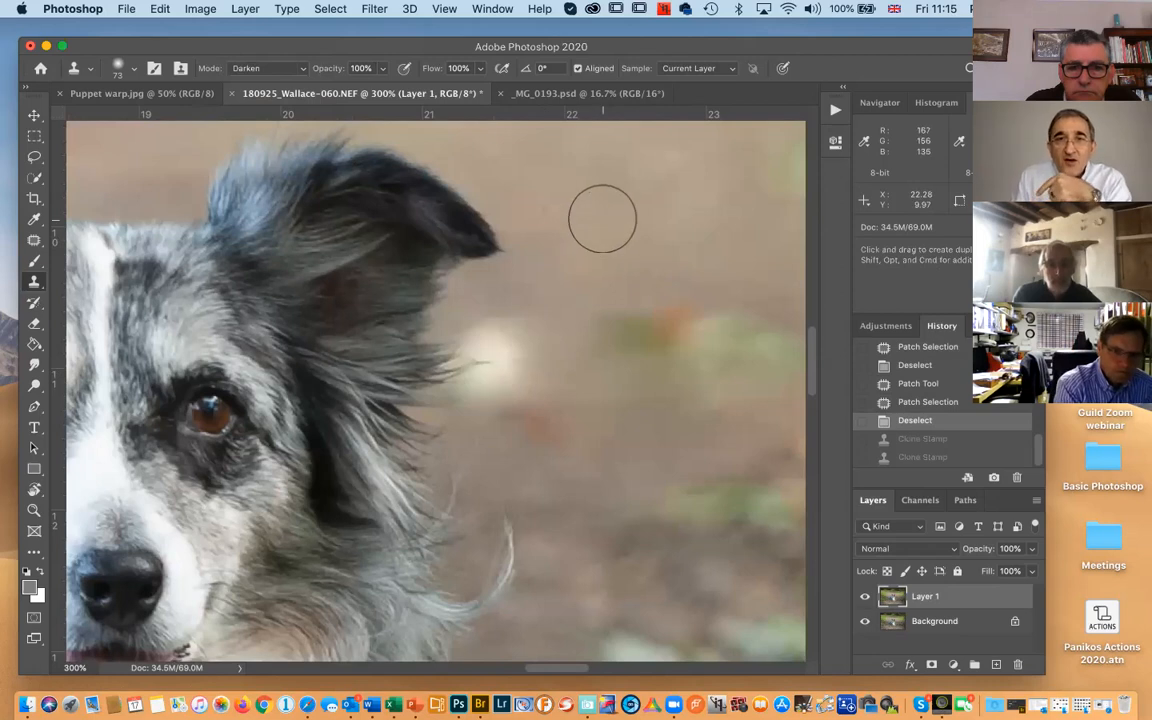
Try to clone path texture over the pale spot in Darken mode at 100% opacity, and undo the stroke
{"action": "left_click_drag", "start_coordinate": [519, 337], "coordinate": [489, 352]}
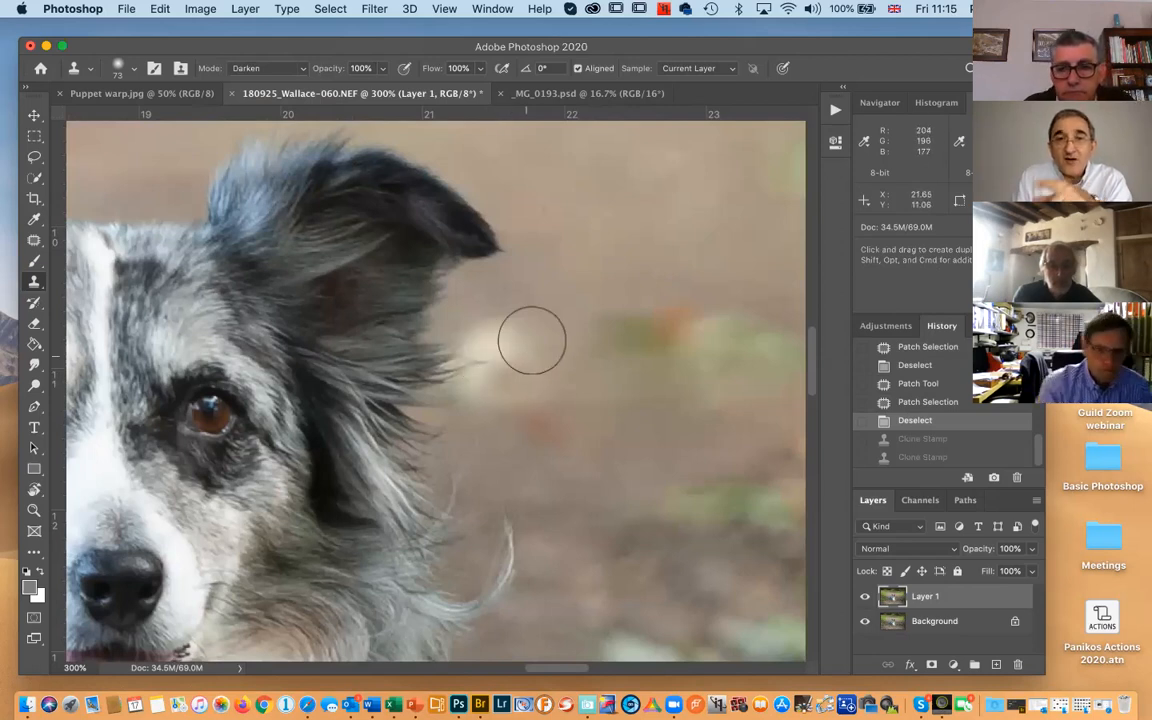
{"action": "mouse_move", "coordinate": [486, 342]}
{"action": "left_mouse_down"}
{"action": "mouse_move", "coordinate": [464, 383]}
{"action": "mouse_move", "coordinate": [500, 357]}
{"action": "mouse_move", "coordinate": [514, 327]}
{"action": "mouse_move", "coordinate": [508, 366]}
{"action": "mouse_move", "coordinate": [516, 341]}
{"action": "mouse_move", "coordinate": [517, 372]}
{"action": "left_mouse_up"}
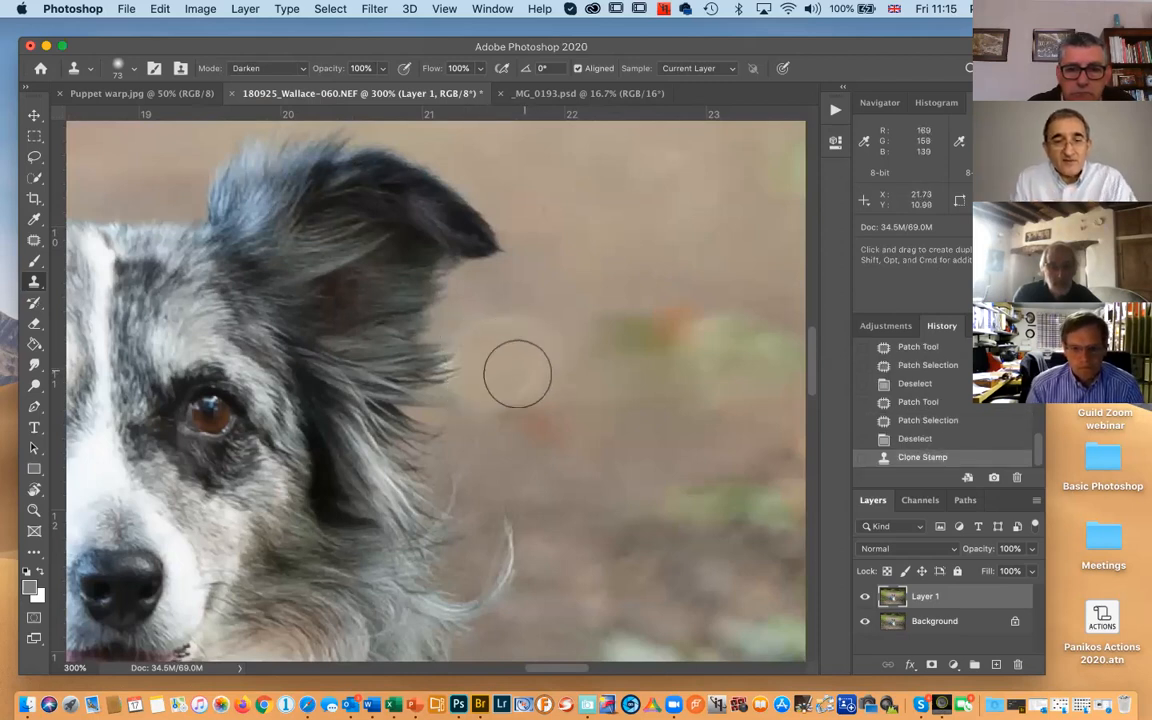
{"action": "key", "text": "super+z"}
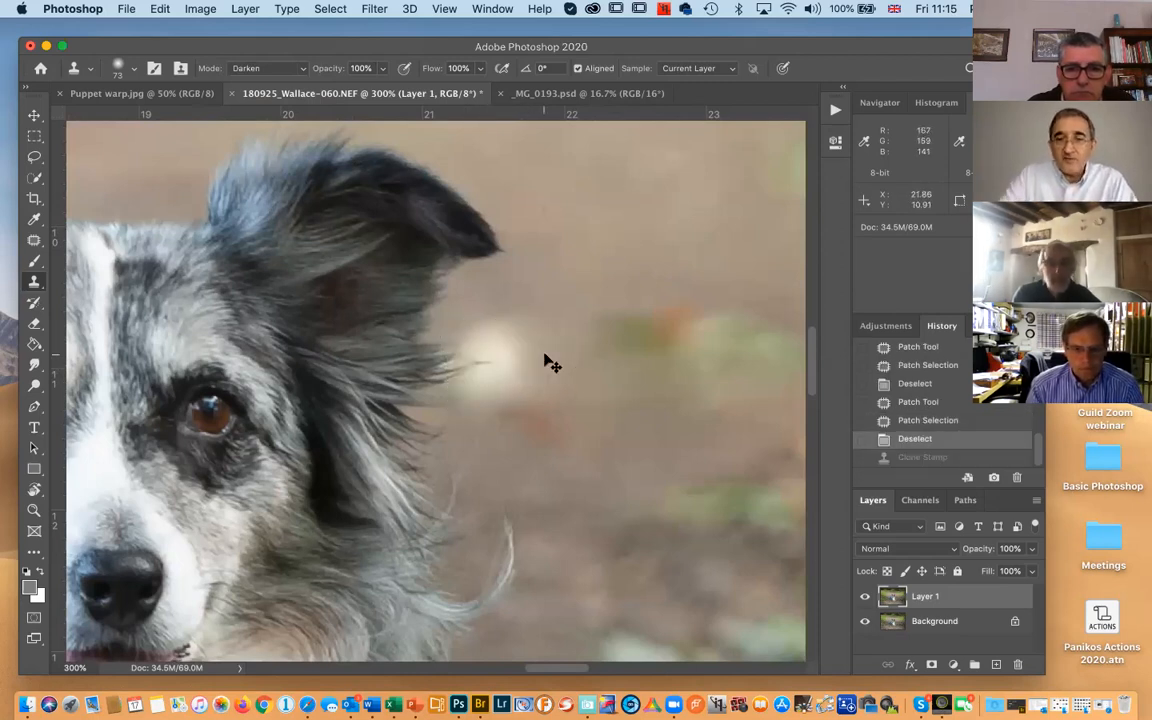
Lower the Clone Stamp opacity to 49%, sample clean path above the leaves, and clone over the pale spot beside the ear
{"action": "left_click", "coordinate": [382, 68]}
{"action": "left_click", "coordinate": [345, 90]}
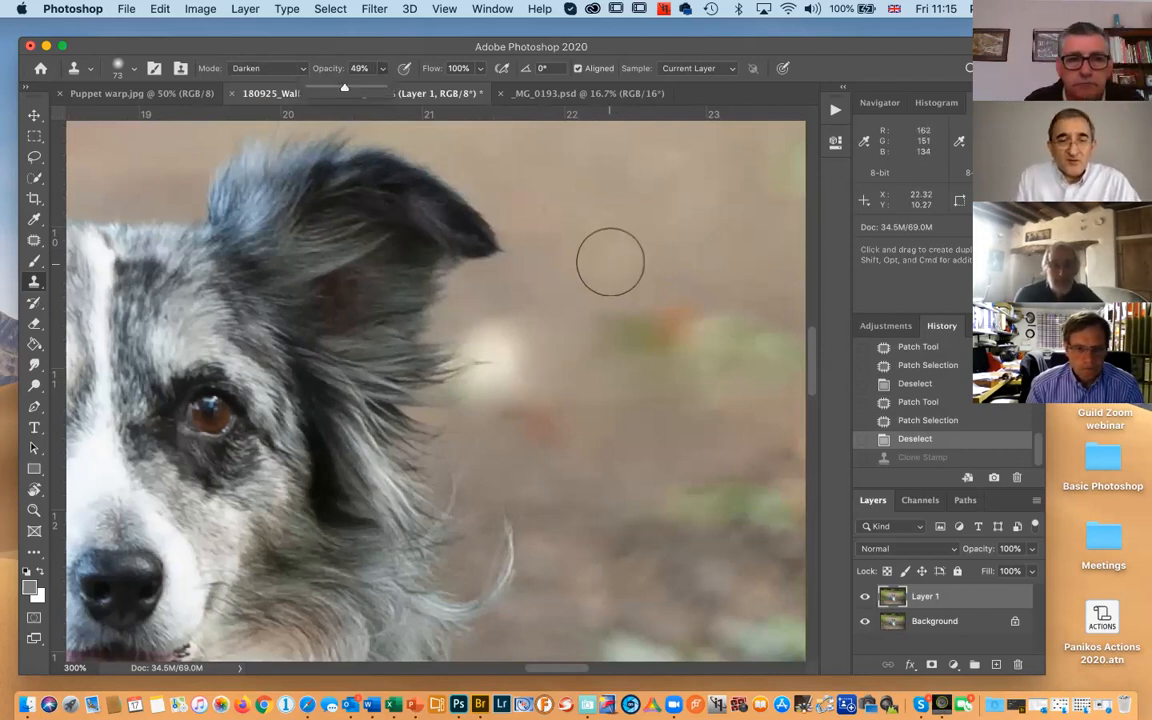
{"action": "left_click", "coordinate": [633, 213], "text": "alt"}
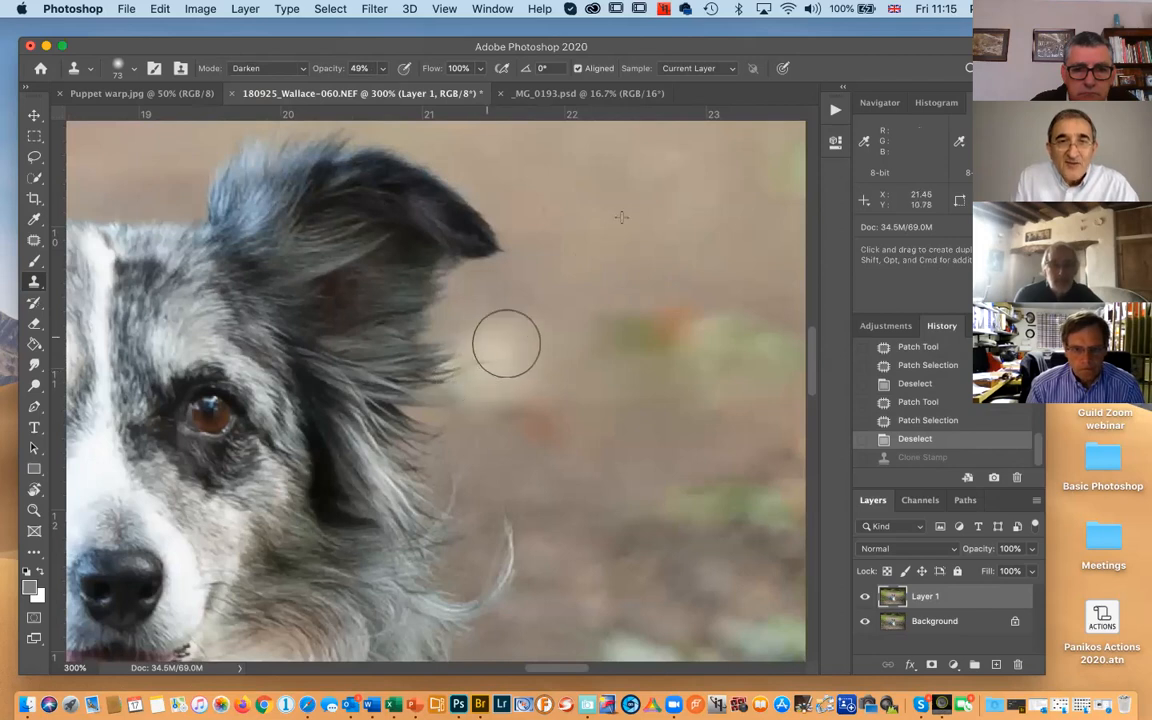
{"action": "left_click_drag", "start_coordinate": [530, 353], "coordinate": [532, 346]}
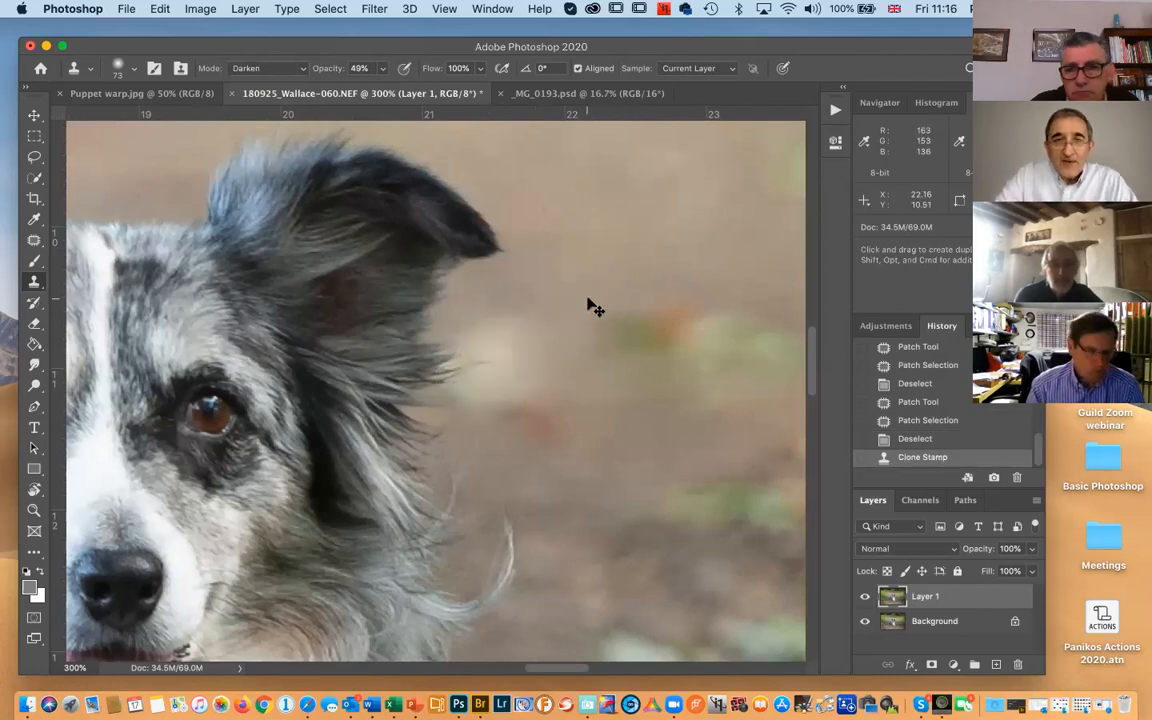
Check the retouch on the whole photo and clone another 49% Darken stroke over the remaining pale area beside the ear
{"action": "key", "text": "super+minus"}
{"action": "key", "text": "super+minus"}
{"action": "key", "text": "super+minus"}
{"action": "key", "text": "super+minus"}
{"action": "key", "text": "super+minus"}
{"action": "key", "text": "super+minus"}
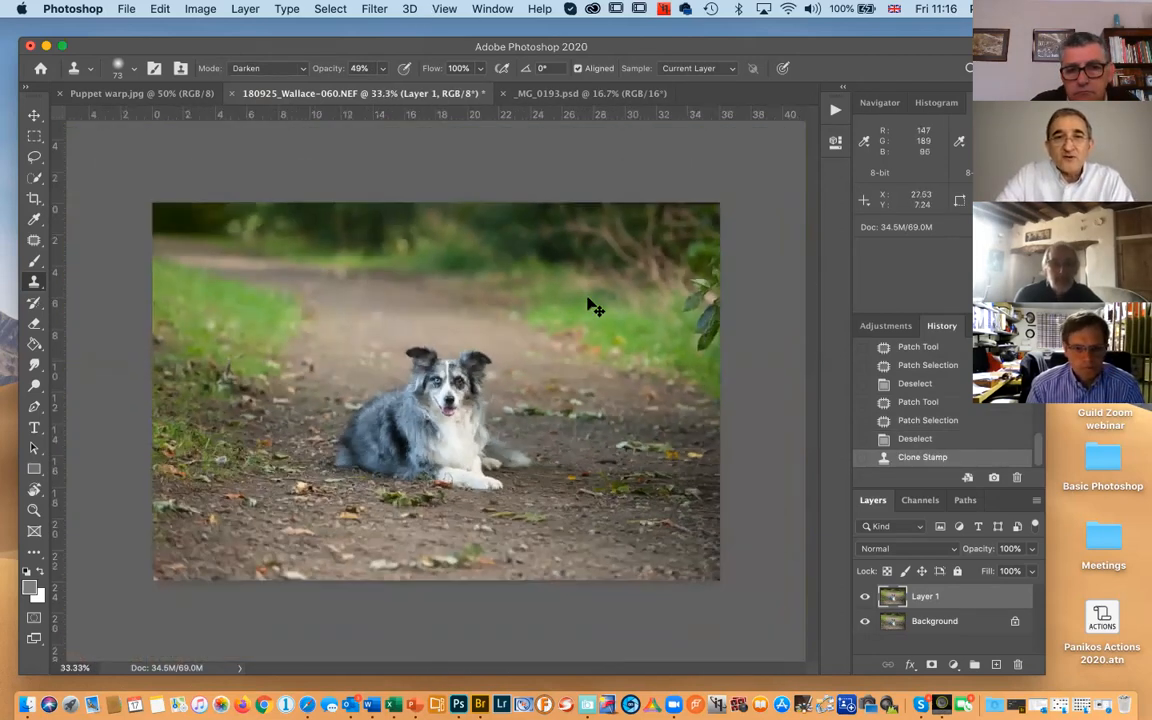
{"action": "key", "text": "super+plus"}
{"action": "key", "text": "super+plus"}
{"action": "key", "text": "super+plus"}
{"action": "key", "text": "super+plus"}
{"action": "key", "text": "super+plus"}
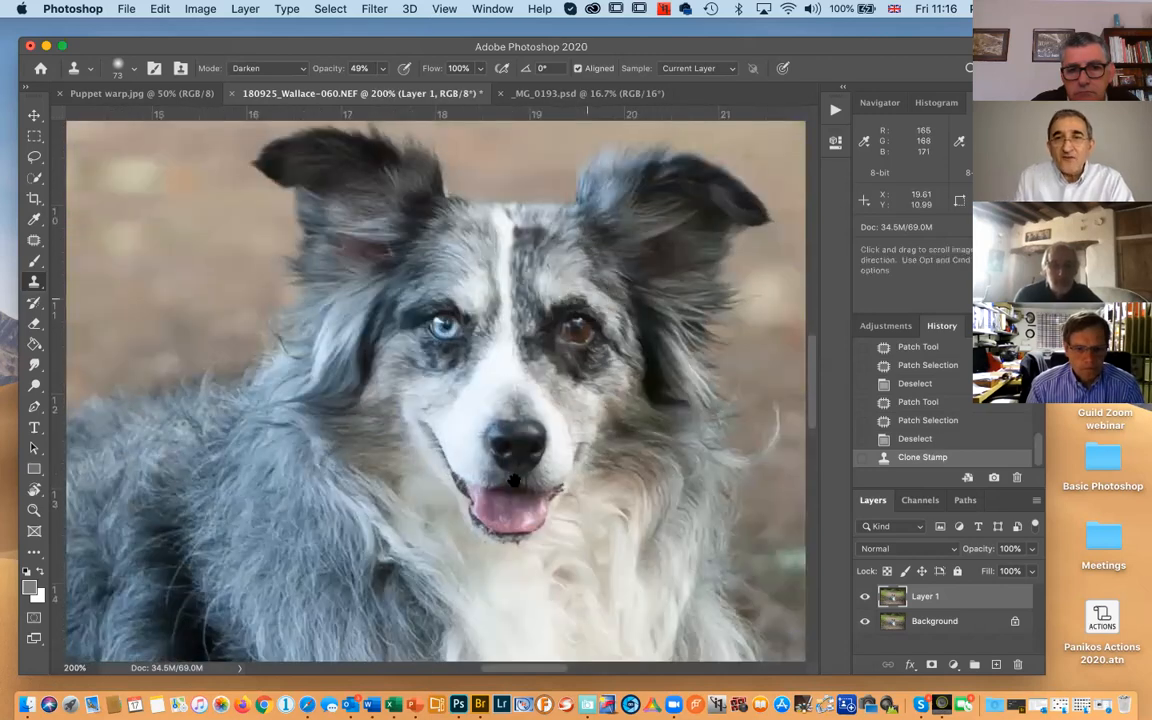
{"action": "left_click_drag", "start_coordinate": [302, 544], "coordinate": [259, 530]}
{"action": "scroll", "coordinate": [532, 345], "scroll_direction": "right", "scroll_amount": 3}
{"action": "scroll", "coordinate": [532, 345], "scroll_direction": "up", "scroll_amount": 2}
{"action": "mouse_move", "coordinate": [515, 343]}
{"action": "left_mouse_down"}
{"action": "mouse_move", "coordinate": [535, 370]}
{"action": "mouse_move", "coordinate": [542, 345]}
{"action": "mouse_move", "coordinate": [519, 375]}
{"action": "mouse_move", "coordinate": [540, 363]}
{"action": "mouse_move", "coordinate": [515, 345]}
{"action": "mouse_move", "coordinate": [530, 373]}
{"action": "mouse_move", "coordinate": [514, 368]}
{"action": "mouse_move", "coordinate": [550, 334]}
{"action": "mouse_move", "coordinate": [605, 328]}
{"action": "left_mouse_up"}
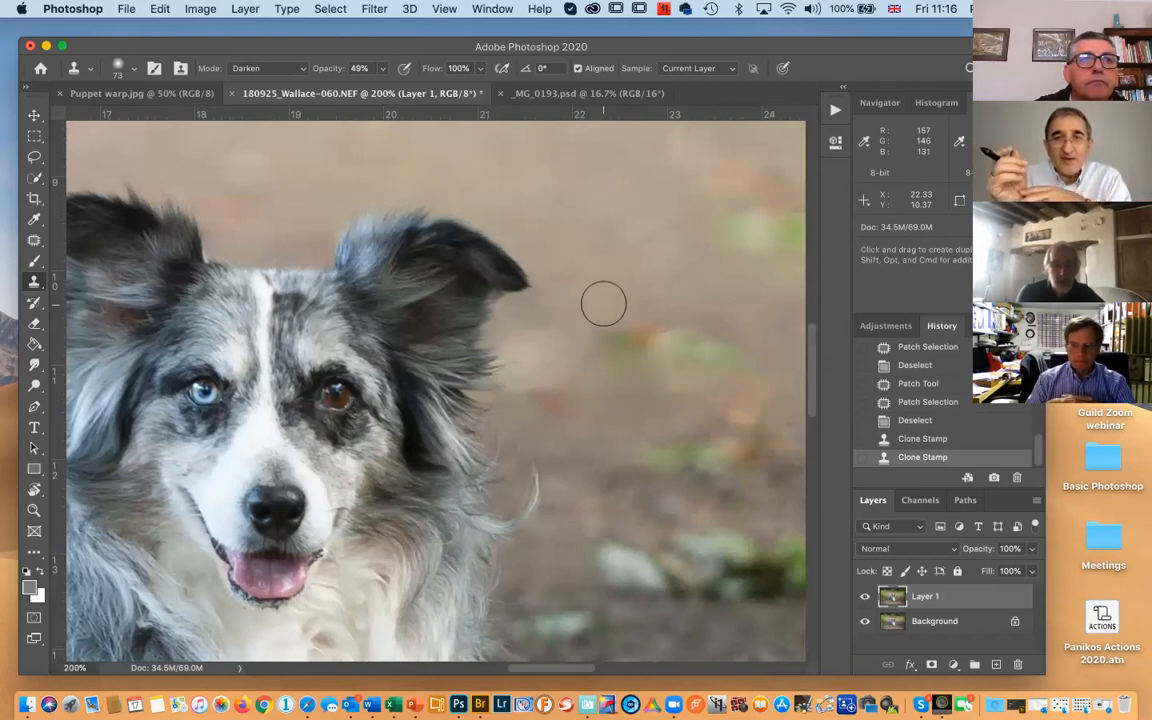
{"action": "key", "text": "super+minus"}
{"action": "key", "text": "super+minus"}
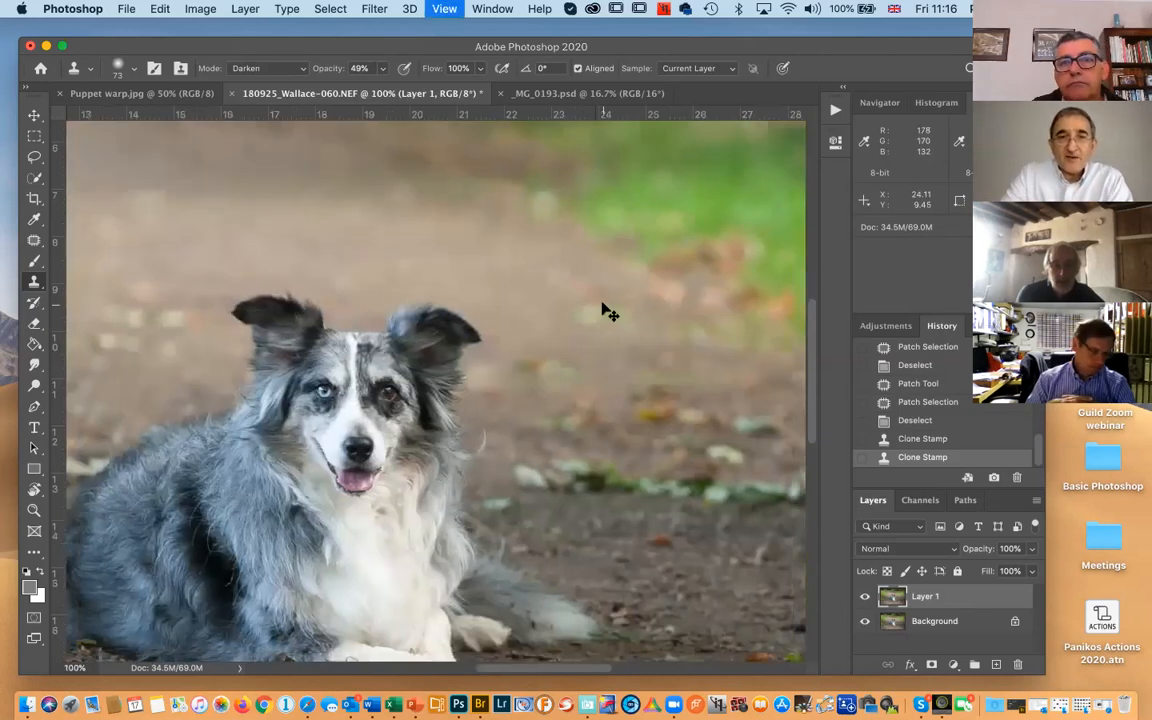
{"action": "key", "text": "super+minus"}
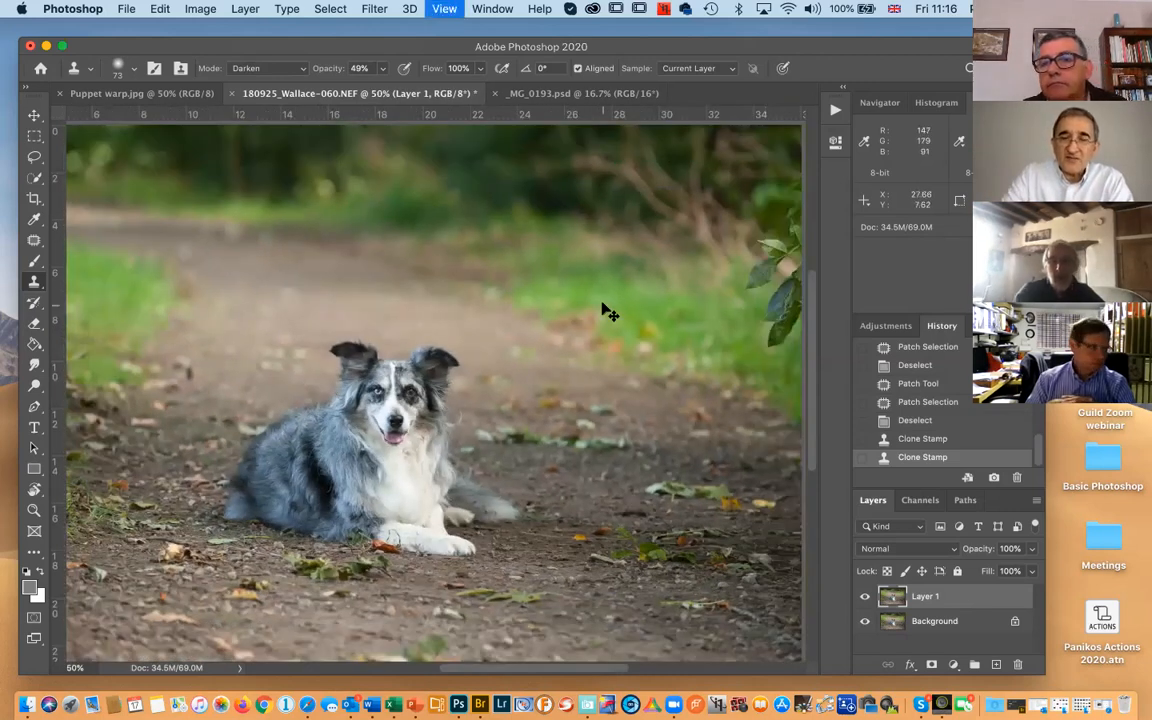
{"action": "key", "text": "super+minus"}
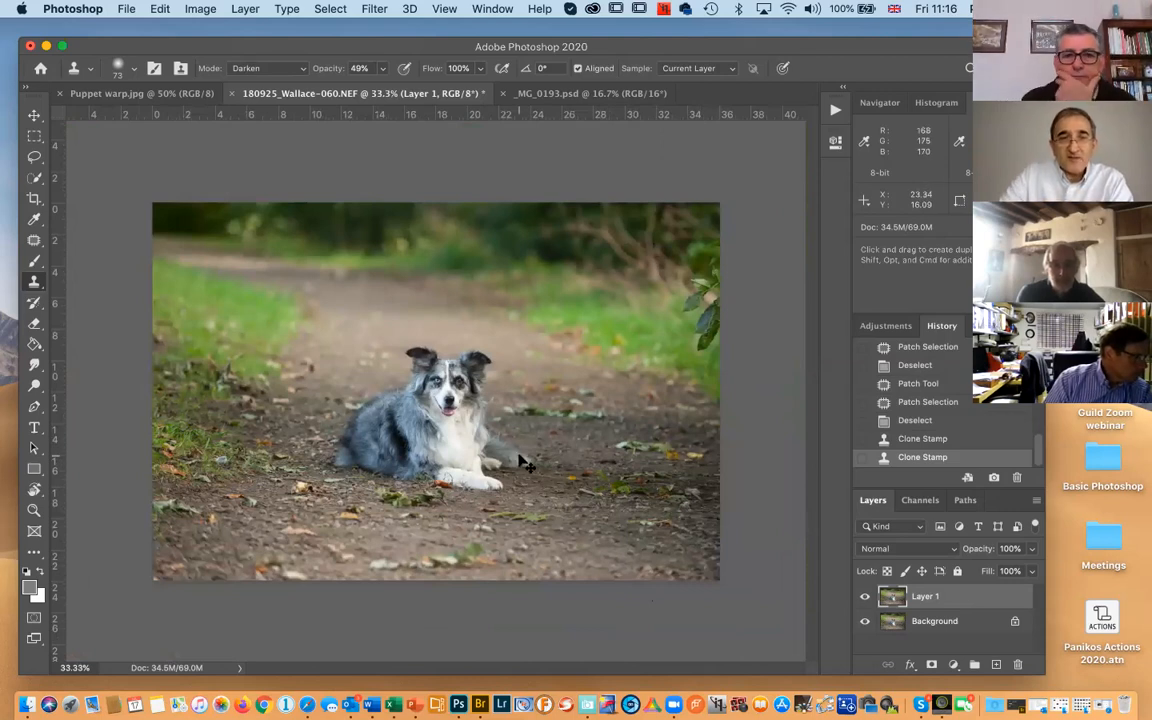
{"action": "key", "text": "super+equal"}
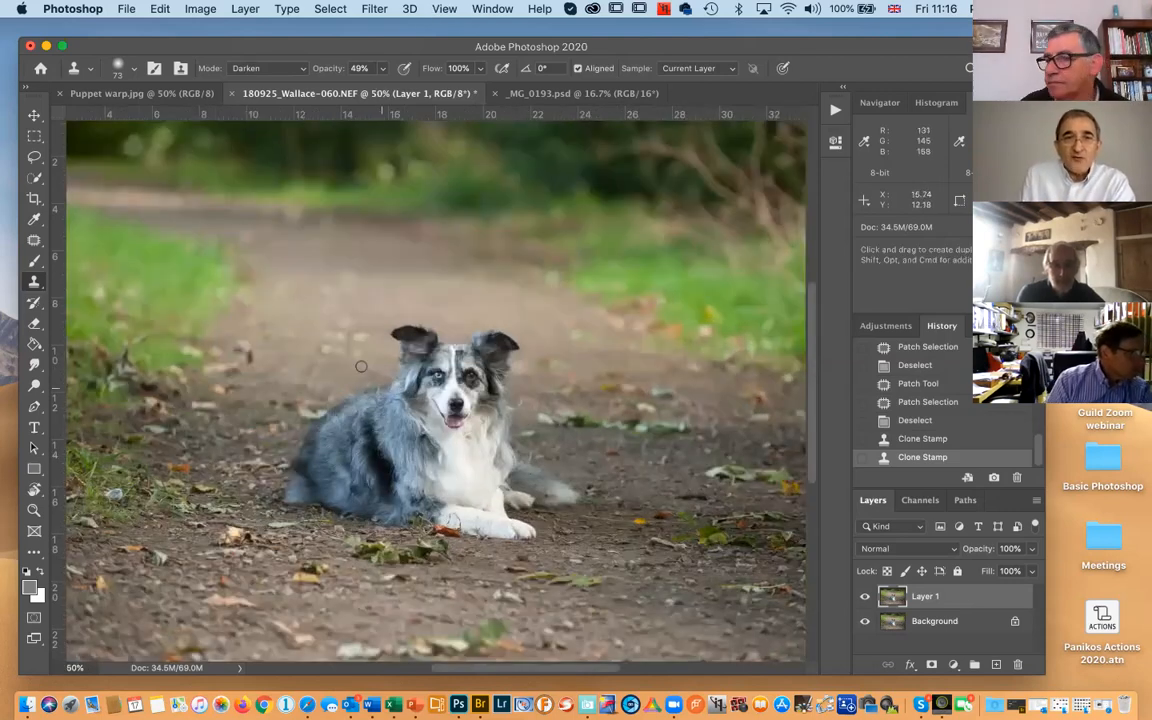
Patch the two remaining pale marks on the path beside the dog's ear with clean path texture, and clear the selection
{"action": "key", "text": "j"}
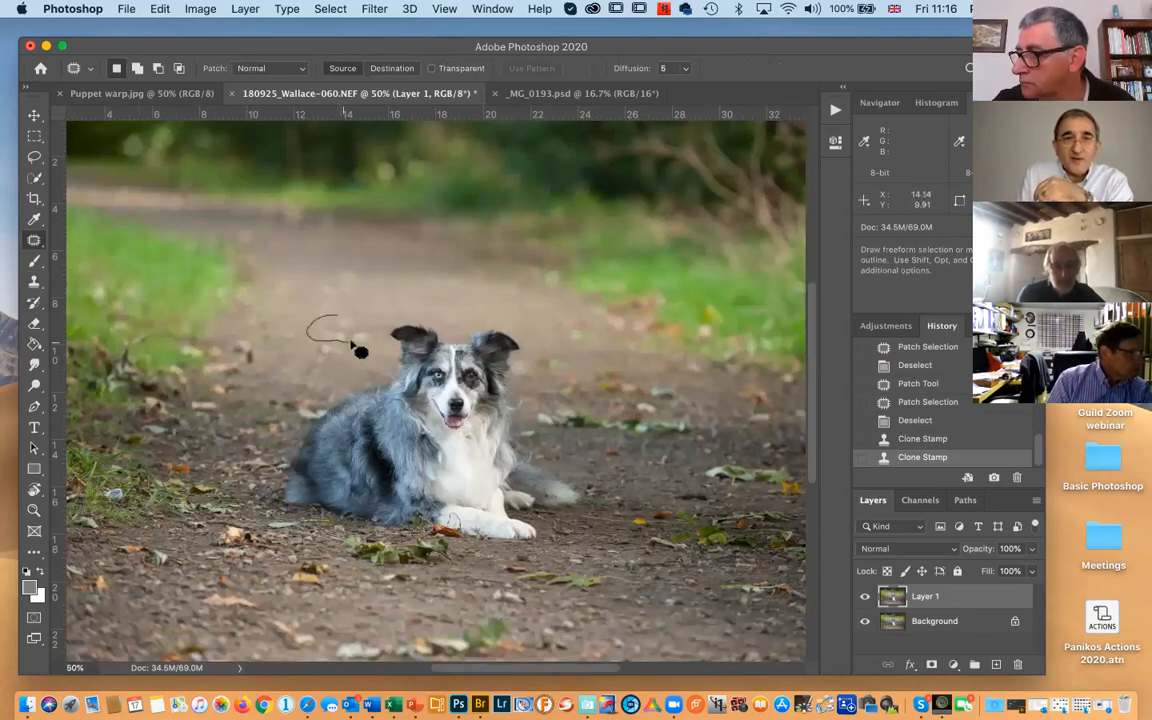
{"action": "left_click_drag", "start_coordinate": [348, 320], "coordinate": [344, 317]}
{"action": "mouse_move", "coordinate": [350, 323]}
{"action": "left_mouse_down"}
{"action": "mouse_move", "coordinate": [391, 297]}
{"action": "mouse_move", "coordinate": [425, 294]}
{"action": "mouse_move", "coordinate": [352, 350]}
{"action": "left_mouse_up"}
{"action": "key", "text": "super+d"}
{"action": "left_click_drag", "start_coordinate": [352, 350], "coordinate": [350, 318]}
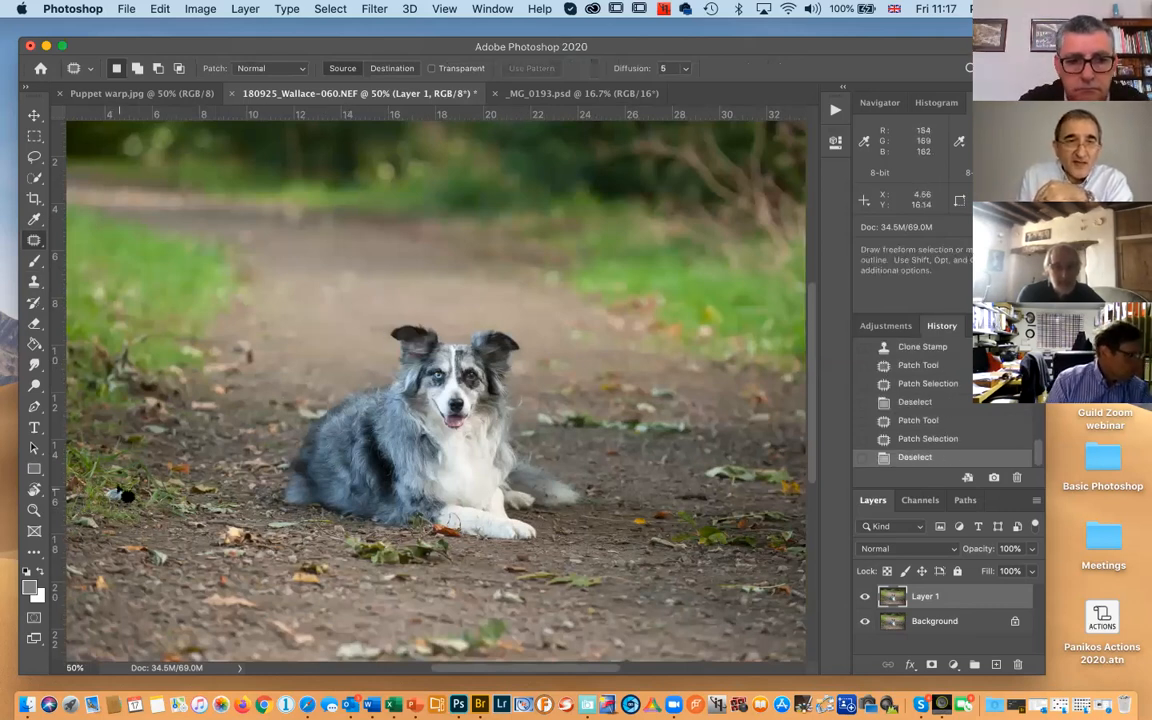
Patch out the pale stone in the grass at the path's edge beside the dog, and clear the selection
{"action": "key", "text": "super+plus"}
{"action": "key", "text": "super+plus"}
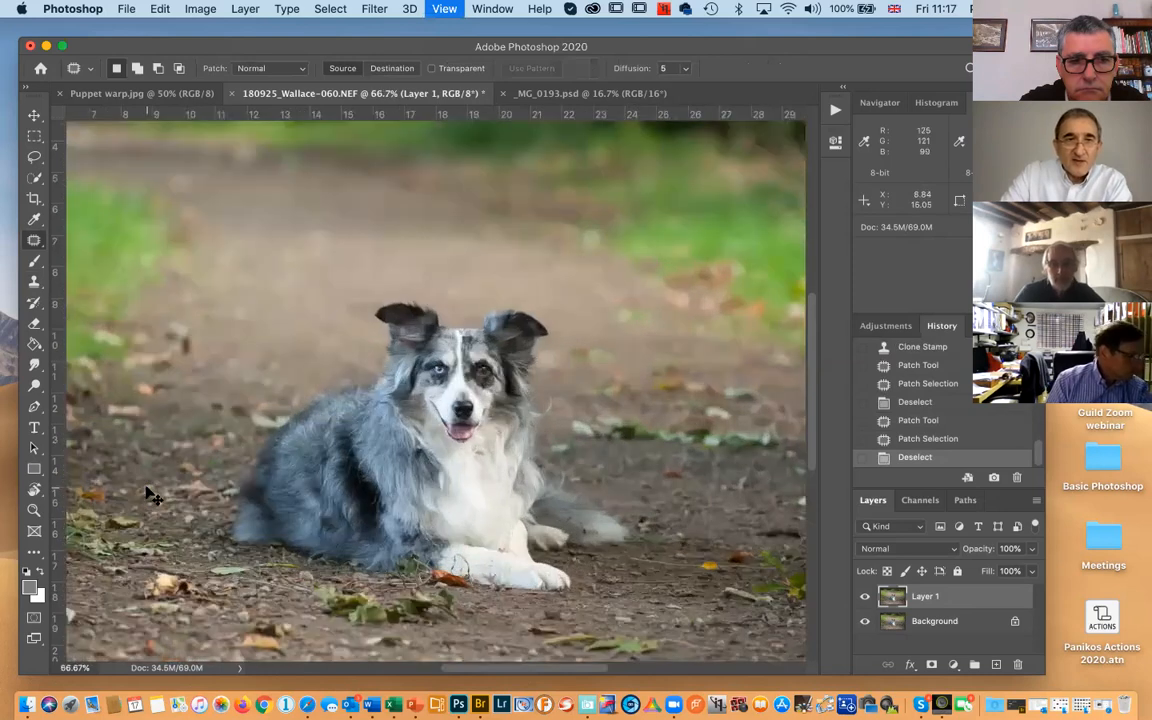
{"action": "left_click_drag", "start_coordinate": [352, 540], "coordinate": [796, 471]}
{"action": "left_click_drag", "start_coordinate": [485, 577], "coordinate": [488, 573]}
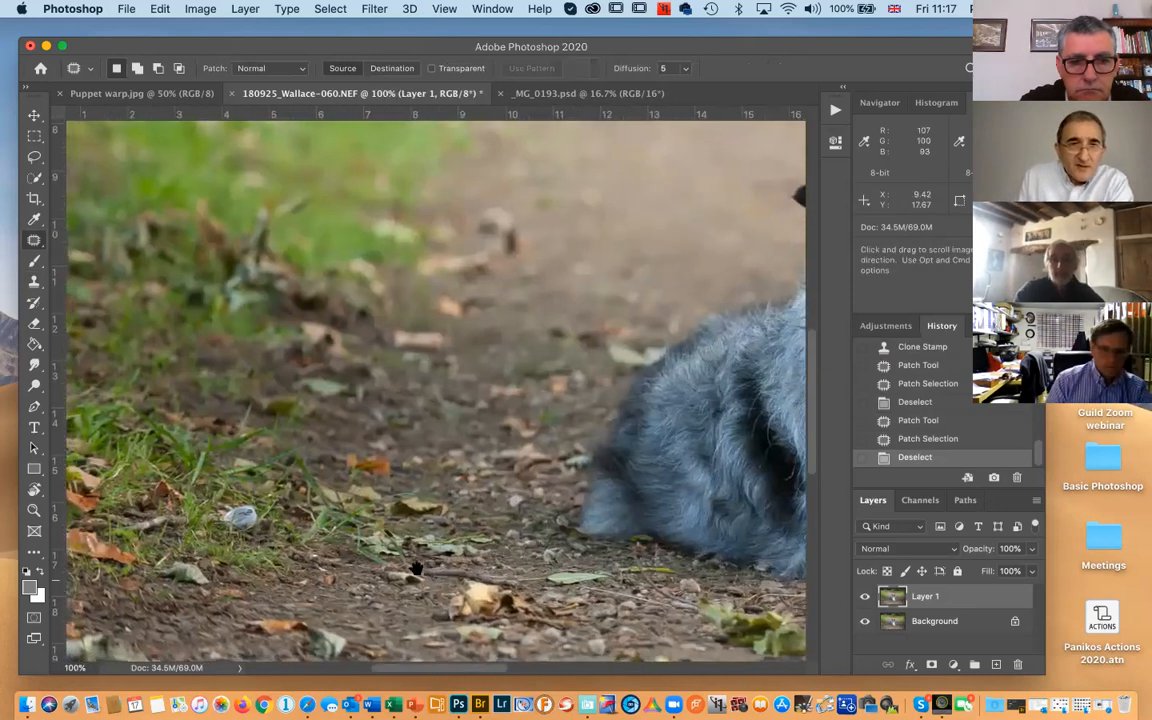
{"action": "mouse_move", "coordinate": [218, 505]}
{"action": "left_mouse_down"}
{"action": "mouse_move", "coordinate": [262, 530]}
{"action": "mouse_move", "coordinate": [155, 452]}
{"action": "mouse_move", "coordinate": [162, 445]}
{"action": "left_mouse_up"}
{"action": "key", "text": "super+d"}
{"action": "key", "text": "super+minus"}
{"action": "key", "text": "super+minus"}
{"action": "key", "text": "super+minus"}
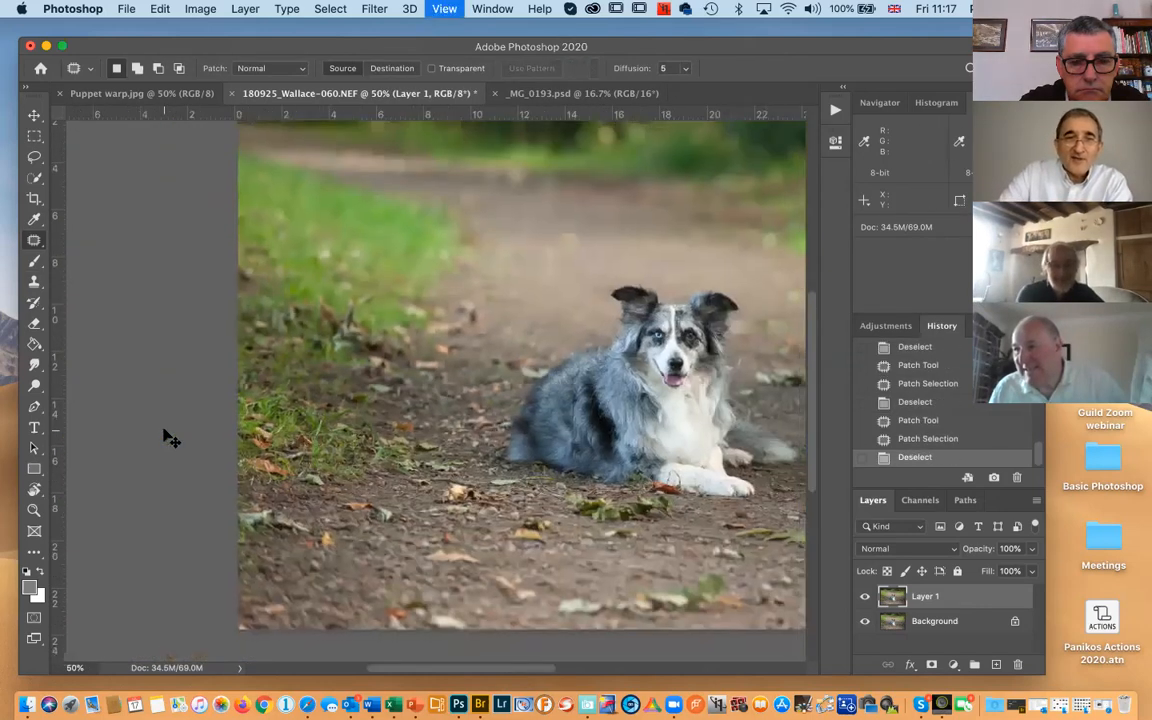
Patch the curled pale leaf on the path behind the dog with nearby clean ground, and clear the selection
{"action": "mouse_move", "coordinate": [309, 478]}
{"action": "left_mouse_down"}
{"action": "mouse_move", "coordinate": [319, 499]}
{"action": "mouse_move", "coordinate": [312, 493]}
{"action": "left_mouse_up"}
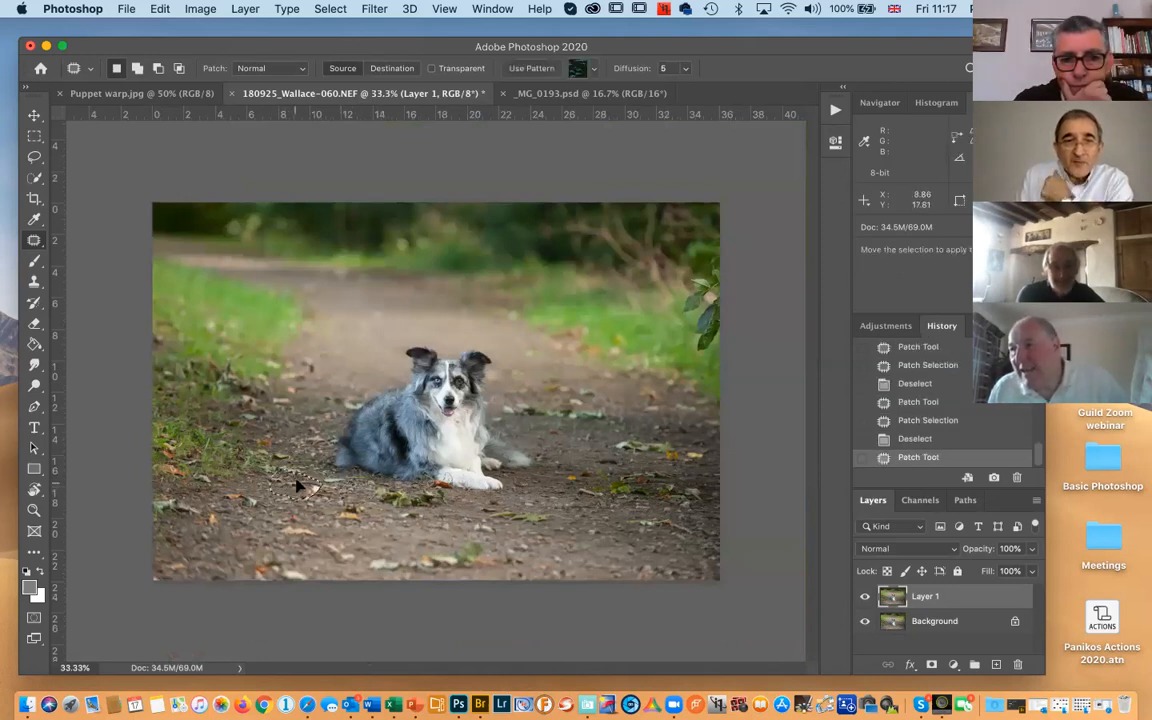
{"action": "mouse_move", "coordinate": [308, 490]}
{"action": "left_mouse_down"}
{"action": "mouse_move", "coordinate": [345, 306]}
{"action": "mouse_move", "coordinate": [308, 483]}
{"action": "left_mouse_up"}
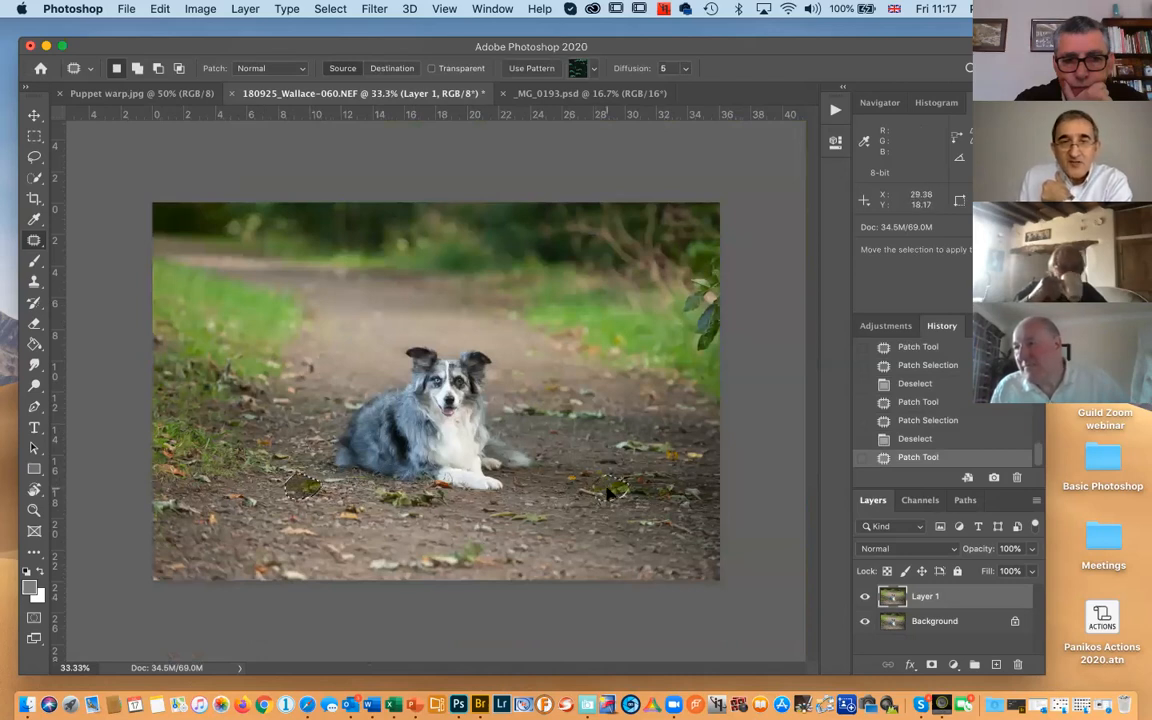
{"action": "key", "text": "super+d"}
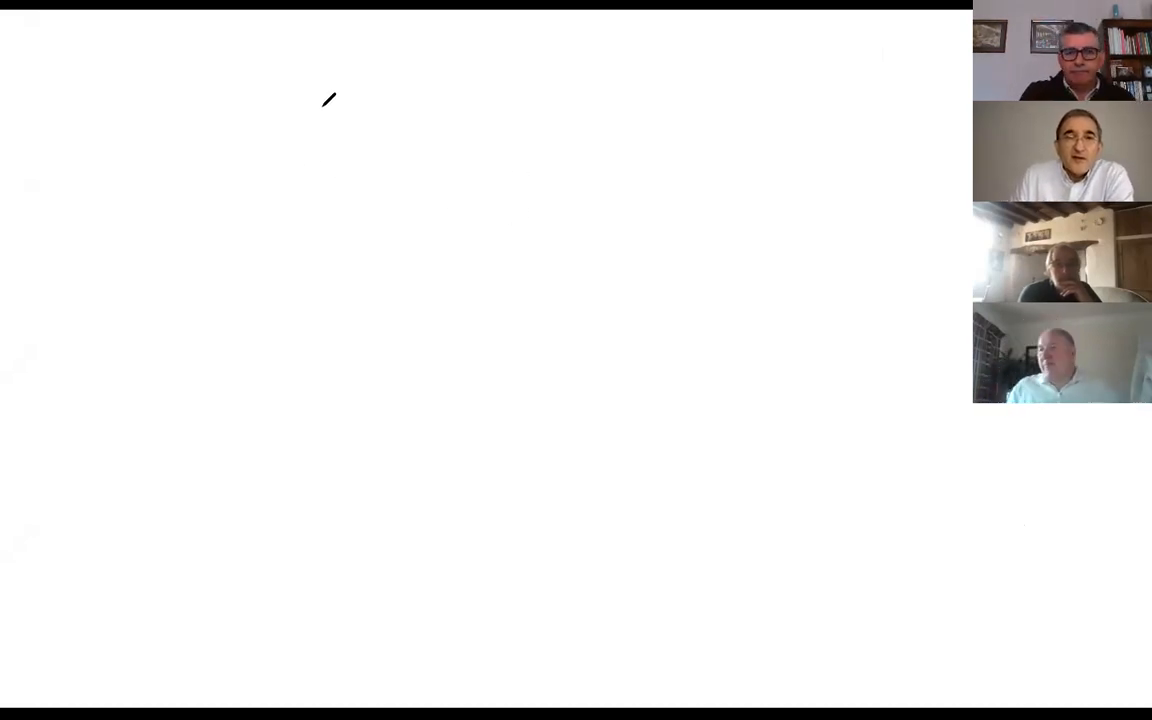
Handwrite 1 x 1 with the value 1 on the whiteboard, and 2 x 1 with the value 2 beneath it
{"action": "mouse_move", "coordinate": [331, 91]}
{"action": "left_mouse_down"}
{"action": "mouse_move", "coordinate": [333, 147]}
{"action": "mouse_move", "coordinate": [378, 120]}
{"action": "mouse_move", "coordinate": [376, 158]}
{"action": "left_mouse_up"}
{"action": "left_click_drag", "start_coordinate": [434, 84], "coordinate": [444, 153]}
{"action": "left_click_drag", "start_coordinate": [332, 212], "coordinate": [361, 257]}
{"action": "left_click_drag", "start_coordinate": [390, 216], "coordinate": [412, 210]}
{"action": "left_click_drag", "start_coordinate": [401, 212], "coordinate": [395, 255]}
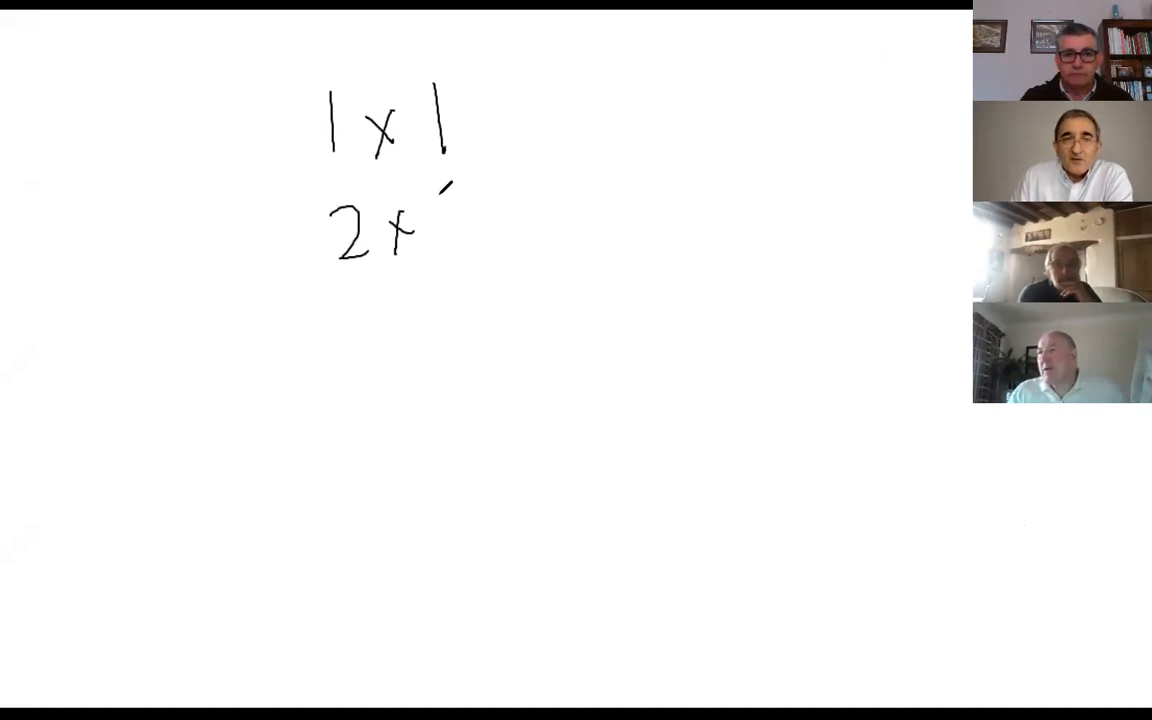
{"action": "left_click_drag", "start_coordinate": [441, 207], "coordinate": [467, 247]}
{"action": "left_click_drag", "start_coordinate": [520, 126], "coordinate": [538, 126]}
{"action": "left_click_drag", "start_coordinate": [583, 97], "coordinate": [585, 135]}
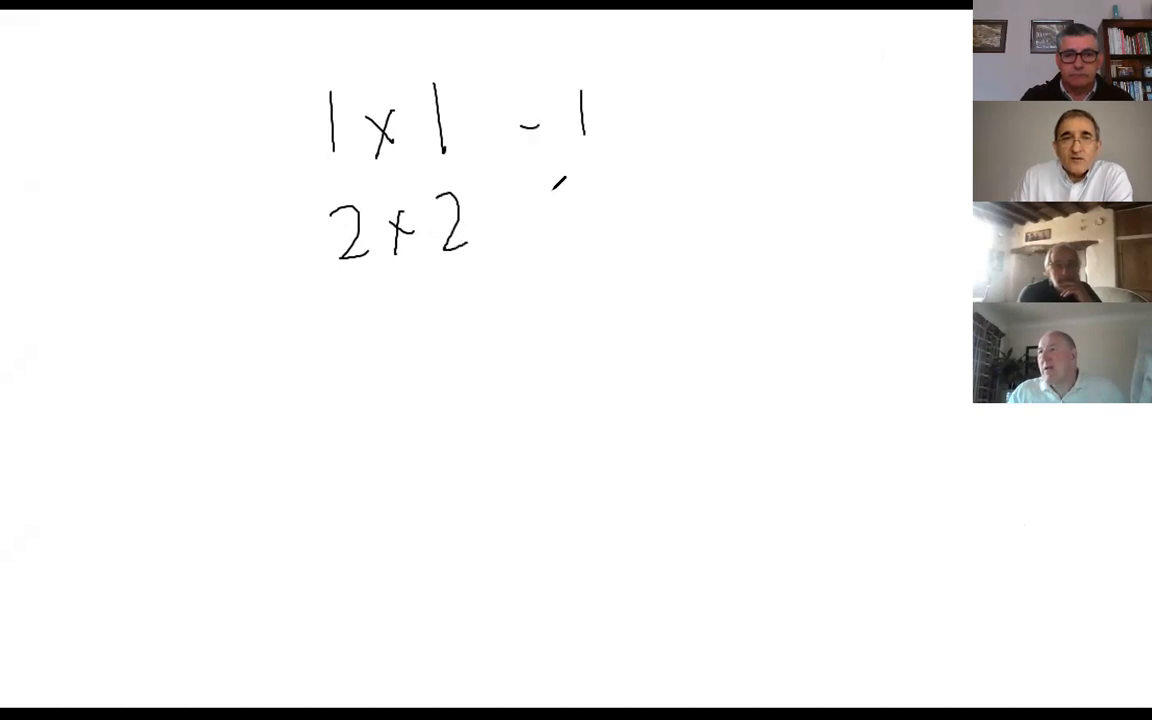
{"action": "left_click_drag", "start_coordinate": [448, 182], "coordinate": [453, 264]}
{"action": "left_click_drag", "start_coordinate": [586, 200], "coordinate": [621, 231]}
Handwrite 2 x 2 below the other products and continue the doubling column with 4, 8, 16 and 32
{"action": "left_click_drag", "start_coordinate": [341, 326], "coordinate": [364, 360]}
{"action": "left_click_drag", "start_coordinate": [432, 308], "coordinate": [481, 345]}
{"action": "mouse_move", "coordinate": [566, 288]}
{"action": "left_mouse_down"}
{"action": "mouse_move", "coordinate": [560, 306]}
{"action": "mouse_move", "coordinate": [607, 316]}
{"action": "mouse_move", "coordinate": [584, 330]}
{"action": "left_mouse_up"}
{"action": "mouse_move", "coordinate": [615, 376]}
{"action": "left_mouse_down"}
{"action": "mouse_move", "coordinate": [596, 401]}
{"action": "mouse_move", "coordinate": [614, 374]}
{"action": "left_mouse_up"}
{"action": "left_click_drag", "start_coordinate": [573, 480], "coordinate": [572, 528]}
{"action": "left_click_drag", "start_coordinate": [619, 475], "coordinate": [610, 505]}
{"action": "left_click_drag", "start_coordinate": [588, 585], "coordinate": [580, 622]}
{"action": "left_click_drag", "start_coordinate": [622, 572], "coordinate": [655, 600]}
Handwrite 64, 128 and 256 in a second column on the whiteboard and circle 256
{"action": "mouse_move", "coordinate": [857, 64]}
{"action": "left_mouse_down"}
{"action": "mouse_move", "coordinate": [853, 110]}
{"action": "mouse_move", "coordinate": [930, 118]}
{"action": "left_mouse_up"}
{"action": "left_click_drag", "start_coordinate": [915, 85], "coordinate": [915, 158]}
{"action": "left_click_drag", "start_coordinate": [861, 185], "coordinate": [860, 235]}
{"action": "mouse_move", "coordinate": [895, 200]}
{"action": "left_mouse_down"}
{"action": "mouse_move", "coordinate": [967, 167]}
{"action": "mouse_move", "coordinate": [925, 238]}
{"action": "left_mouse_up"}
{"action": "left_click_drag", "start_coordinate": [958, 188], "coordinate": [962, 232]}
{"action": "left_click_drag", "start_coordinate": [950, 188], "coordinate": [958, 236]}
{"action": "left_click_drag", "start_coordinate": [862, 283], "coordinate": [898, 346]}
{"action": "left_click_drag", "start_coordinate": [940, 286], "coordinate": [932, 326]}
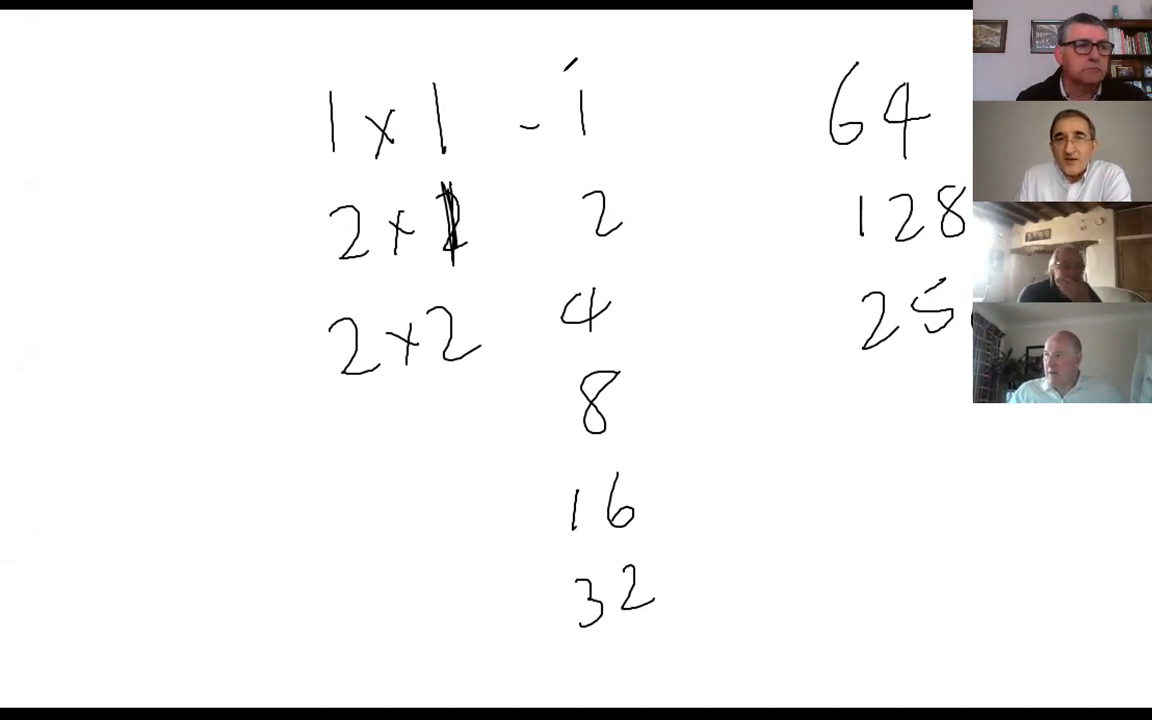
{"action": "mouse_move", "coordinate": [972, 246]}
{"action": "left_mouse_down"}
{"action": "mouse_move", "coordinate": [818, 335]}
{"action": "mouse_move", "coordinate": [972, 398]}
{"action": "left_mouse_up"}
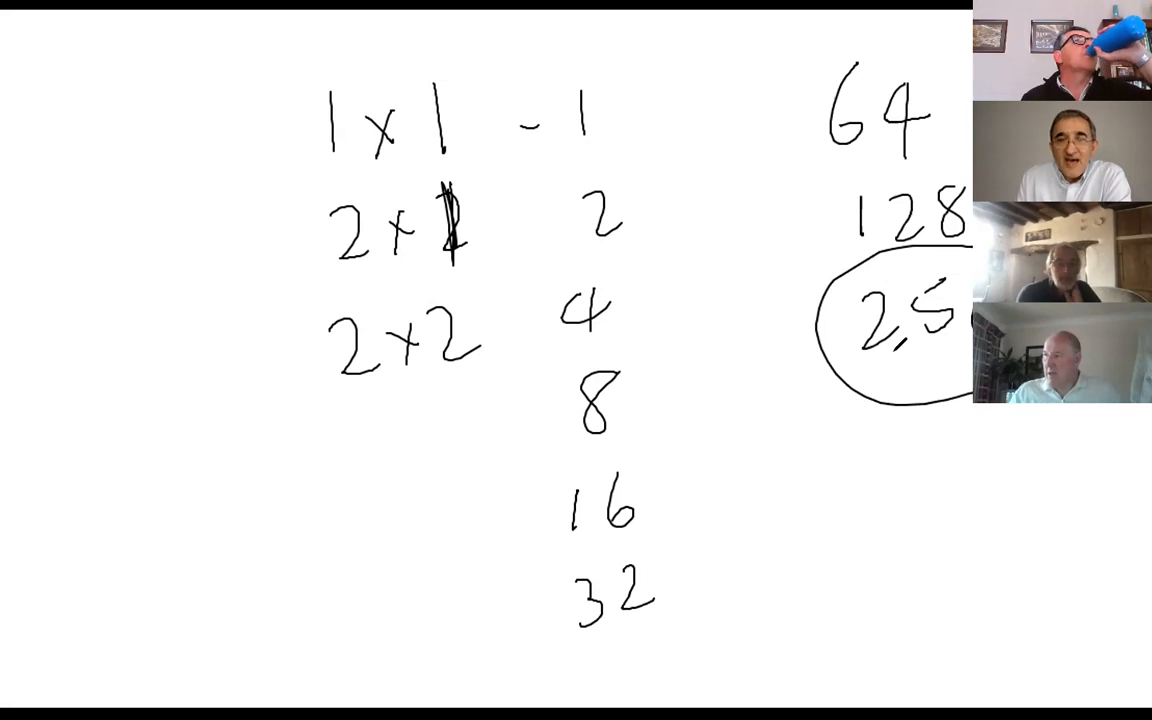
Handwrite x 256 under the circled number, and start the product with a large 65 and a comma in a free area
{"action": "left_click_drag", "start_coordinate": [906, 357], "coordinate": [945, 386]}
{"action": "mouse_move", "coordinate": [940, 360]}
{"action": "left_mouse_down"}
{"action": "mouse_move", "coordinate": [898, 428]}
{"action": "mouse_move", "coordinate": [910, 505]}
{"action": "left_mouse_up"}
{"action": "left_click_drag", "start_coordinate": [970, 423], "coordinate": [940, 485]}
{"action": "left_click_drag", "start_coordinate": [1021, 406], "coordinate": [1002, 446]}
{"action": "left_click_drag", "start_coordinate": [193, 460], "coordinate": [178, 528]}
{"action": "mouse_move", "coordinate": [276, 454]}
{"action": "left_mouse_down"}
{"action": "mouse_move", "coordinate": [245, 501]}
{"action": "mouse_move", "coordinate": [262, 562]}
{"action": "left_mouse_up"}
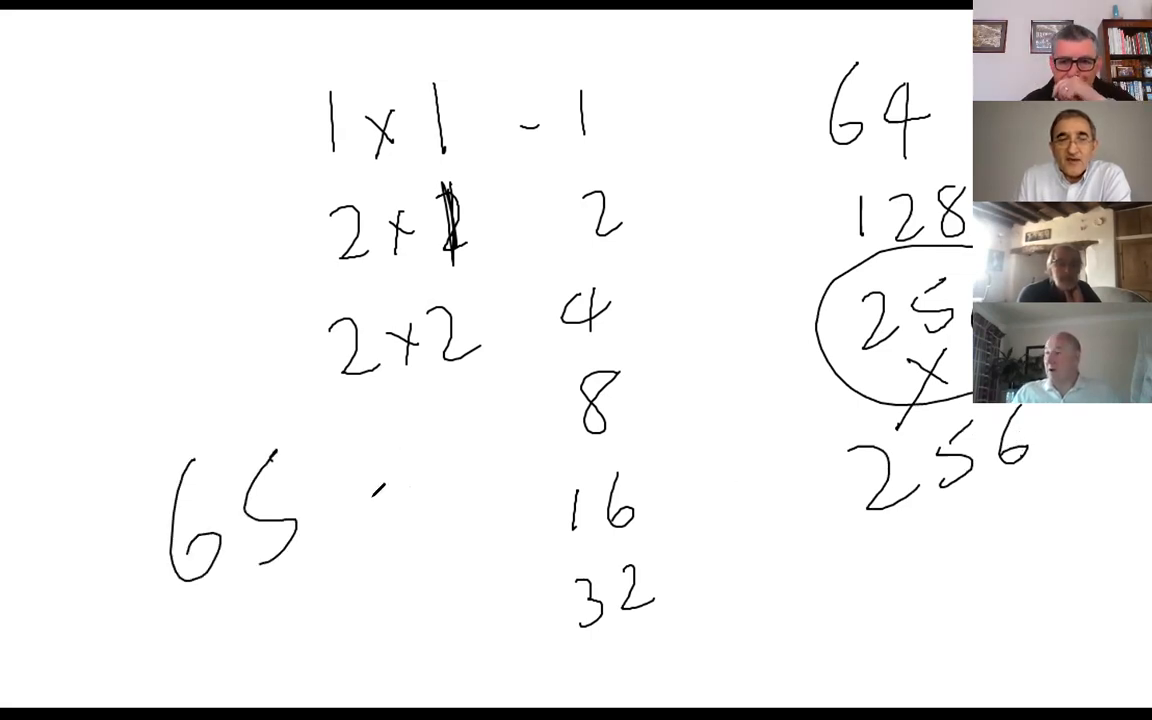
{"action": "left_click_drag", "start_coordinate": [337, 541], "coordinate": [335, 562]}
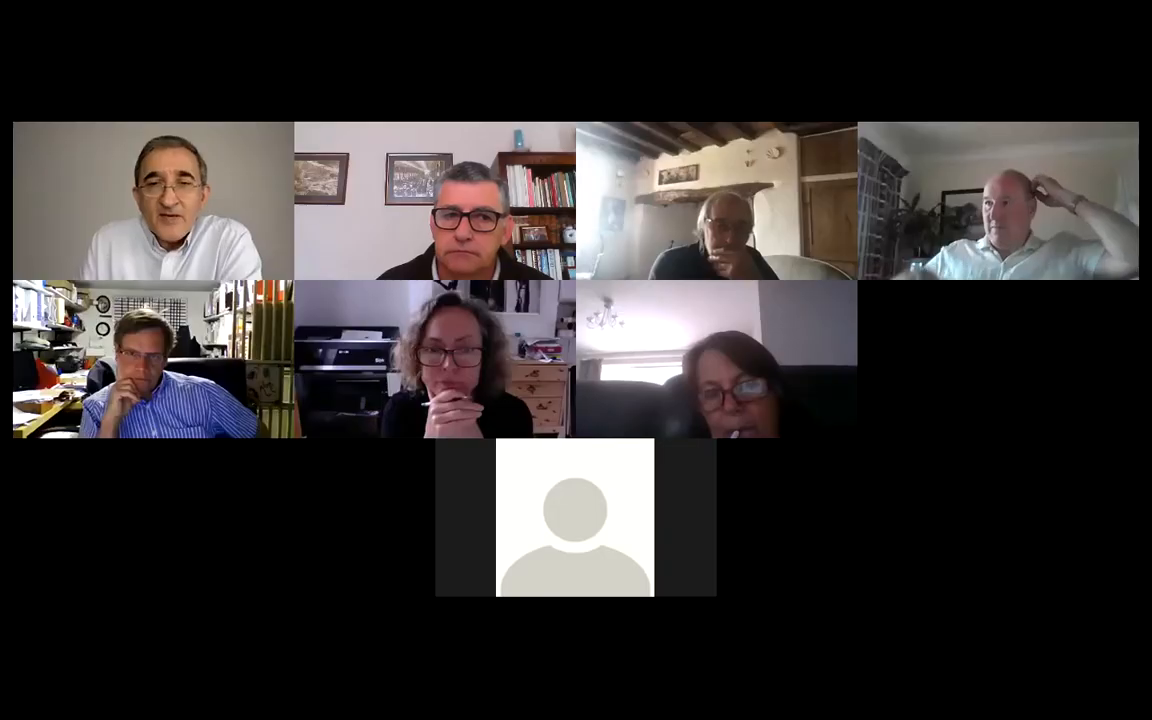
Return to the shared whiteboard and clear everything drawn on it
{"action": "left_click", "coordinate": [621, 22]}
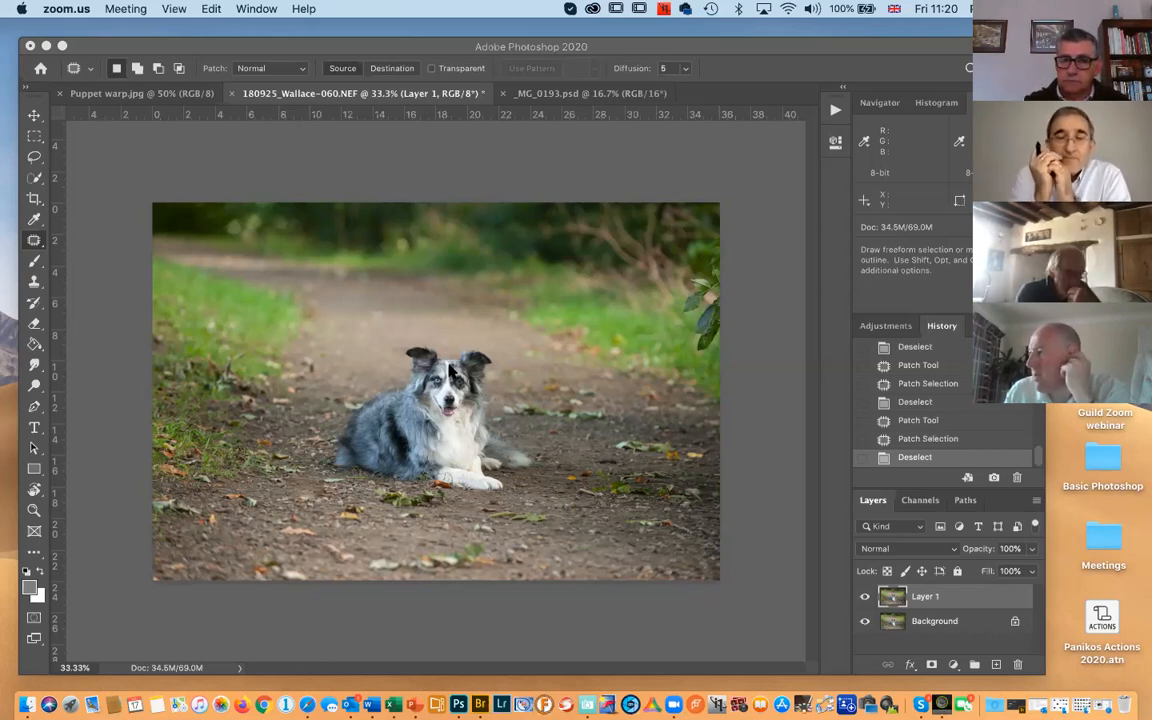
{"action": "left_click", "coordinate": [682, 37]}
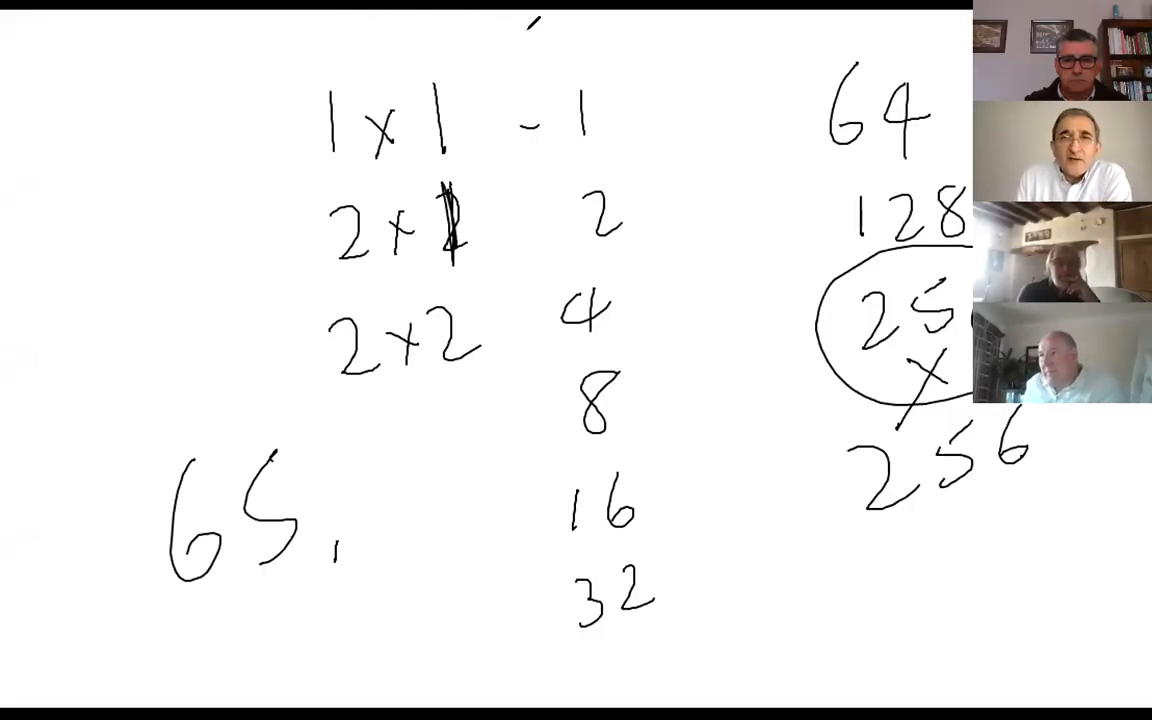
{"action": "mouse_move", "coordinate": [465, 127]}
{"action": "left_mouse_down"}
{"action": "mouse_move", "coordinate": [463, 72]}
{"action": "mouse_move", "coordinate": [777, 139]}
{"action": "mouse_move", "coordinate": [879, 323]}
{"action": "mouse_move", "coordinate": [1036, 437]}
{"action": "mouse_move", "coordinate": [905, 339]}
{"action": "mouse_move", "coordinate": [630, 505]}
{"action": "mouse_move", "coordinate": [580, 512]}
{"action": "mouse_move", "coordinate": [571, 429]}
{"action": "mouse_move", "coordinate": [560, 609]}
{"action": "mouse_move", "coordinate": [422, 329]}
{"action": "mouse_move", "coordinate": [270, 527]}
{"action": "mouse_move", "coordinate": [329, 545]}
{"action": "mouse_move", "coordinate": [180, 500]}
{"action": "mouse_move", "coordinate": [185, 522]}
{"action": "mouse_move", "coordinate": [158, 488]}
{"action": "left_mouse_up"}
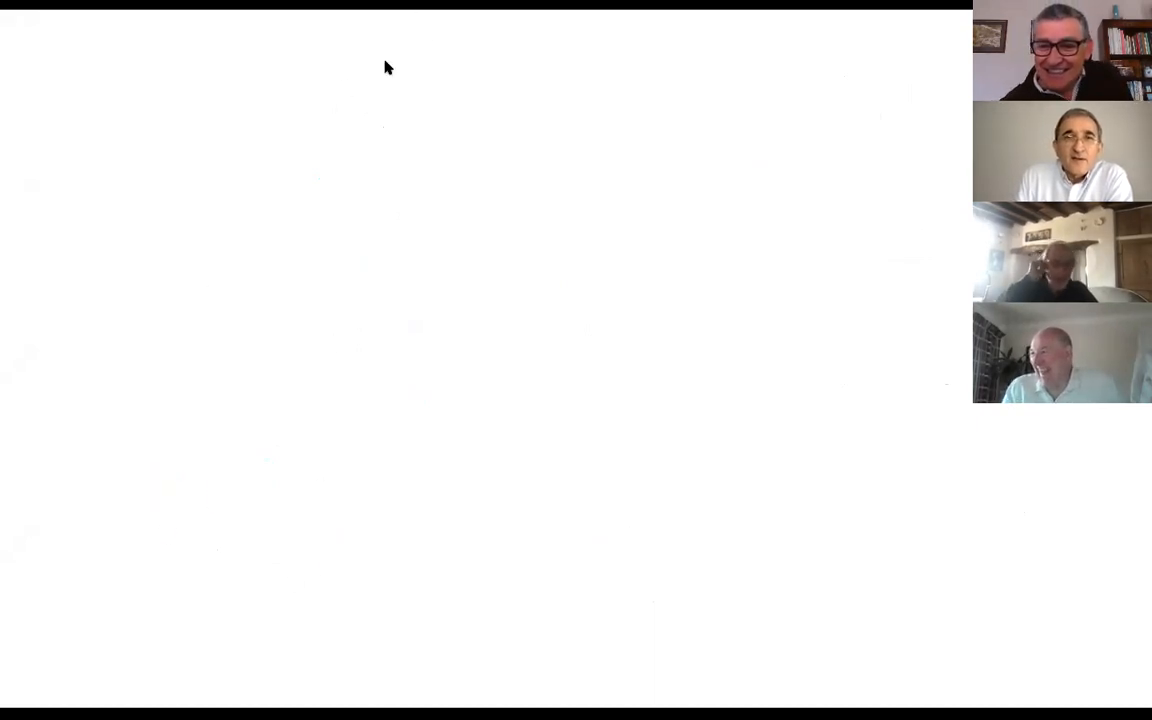
Draw a small open-topped container holding 256 near the whiteboard's lower edge and label it 8 BIT
{"action": "left_click", "coordinate": [312, 22]}
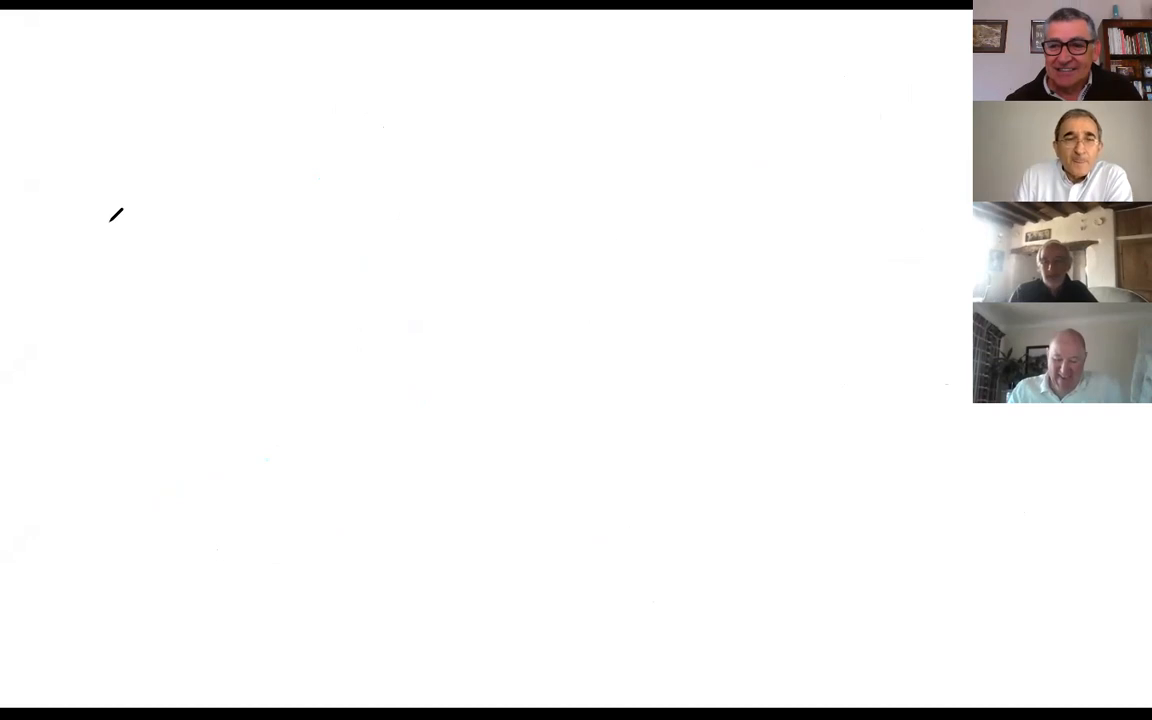
{"action": "mouse_move", "coordinate": [124, 564]}
{"action": "left_mouse_down"}
{"action": "mouse_move", "coordinate": [133, 599]}
{"action": "mouse_move", "coordinate": [236, 575]}
{"action": "left_mouse_up"}
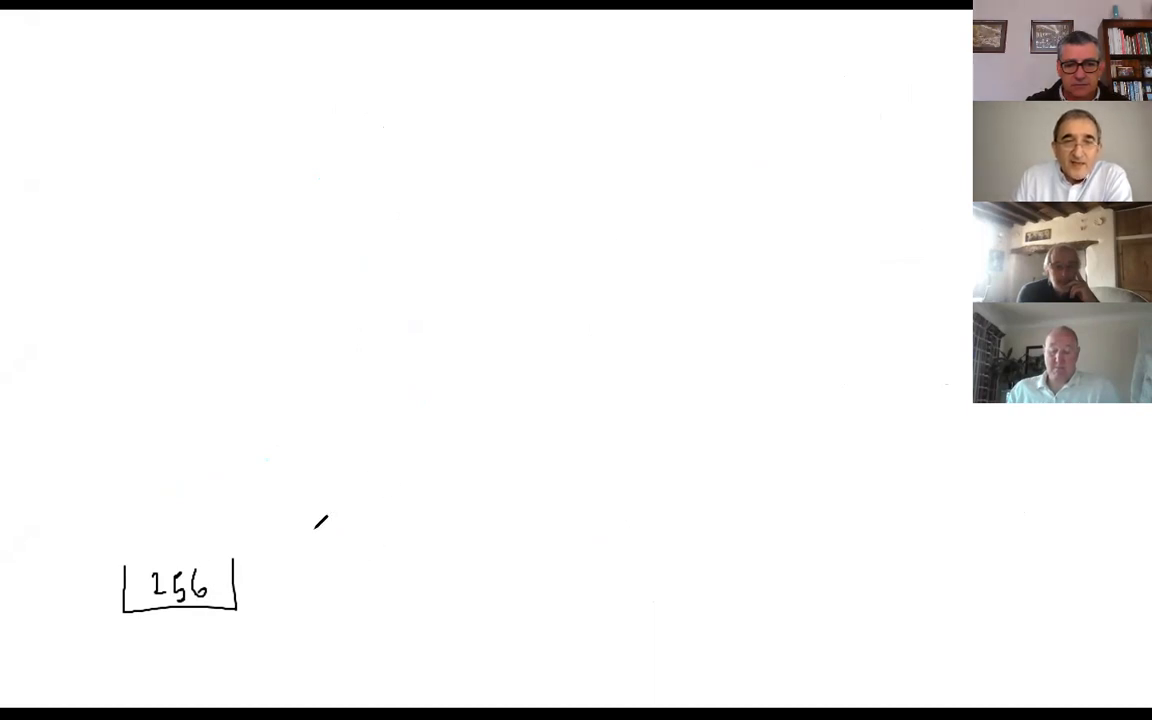
{"action": "mouse_move", "coordinate": [145, 473]}
{"action": "left_mouse_down"}
{"action": "mouse_move", "coordinate": [158, 503]}
{"action": "mouse_move", "coordinate": [153, 468]}
{"action": "mouse_move", "coordinate": [200, 482]}
{"action": "left_mouse_up"}
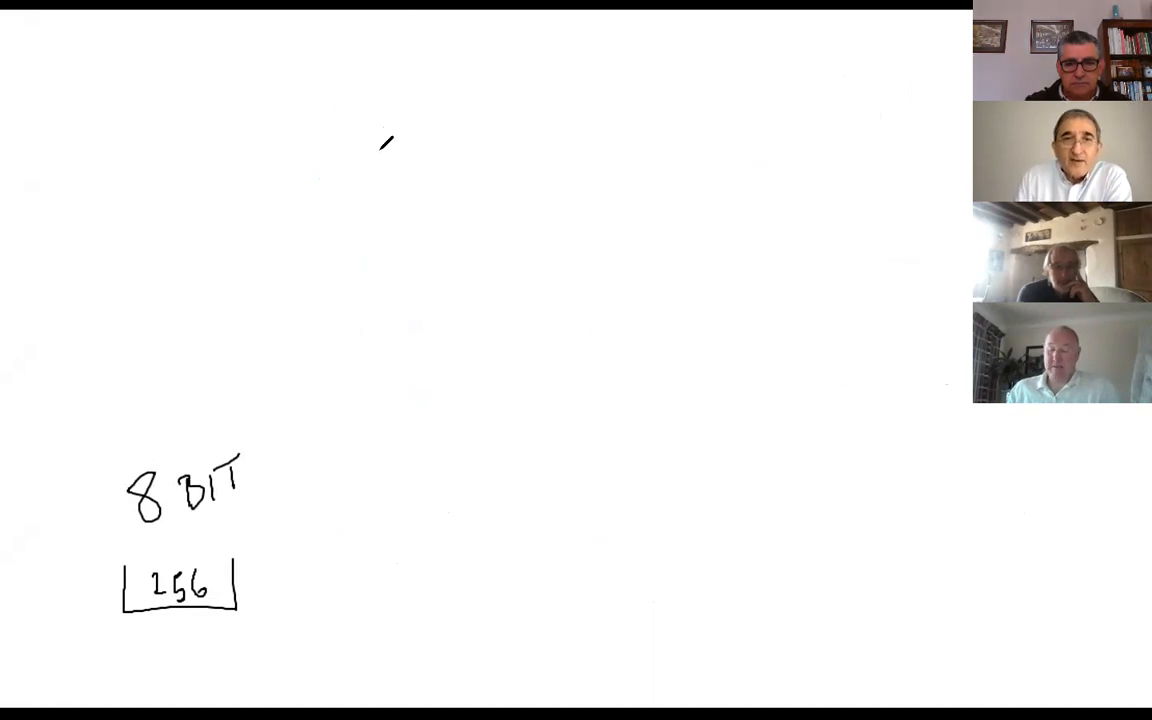
Draw a much larger open-topped container beside the 8 BIT one and label it 16
{"action": "mouse_move", "coordinate": [360, 70]}
{"action": "left_mouse_down"}
{"action": "mouse_move", "coordinate": [359, 587]}
{"action": "mouse_move", "coordinate": [726, 553]}
{"action": "mouse_move", "coordinate": [920, 551]}
{"action": "mouse_move", "coordinate": [1075, 579]}
{"action": "mouse_move", "coordinate": [1088, 405]}
{"action": "left_mouse_up"}
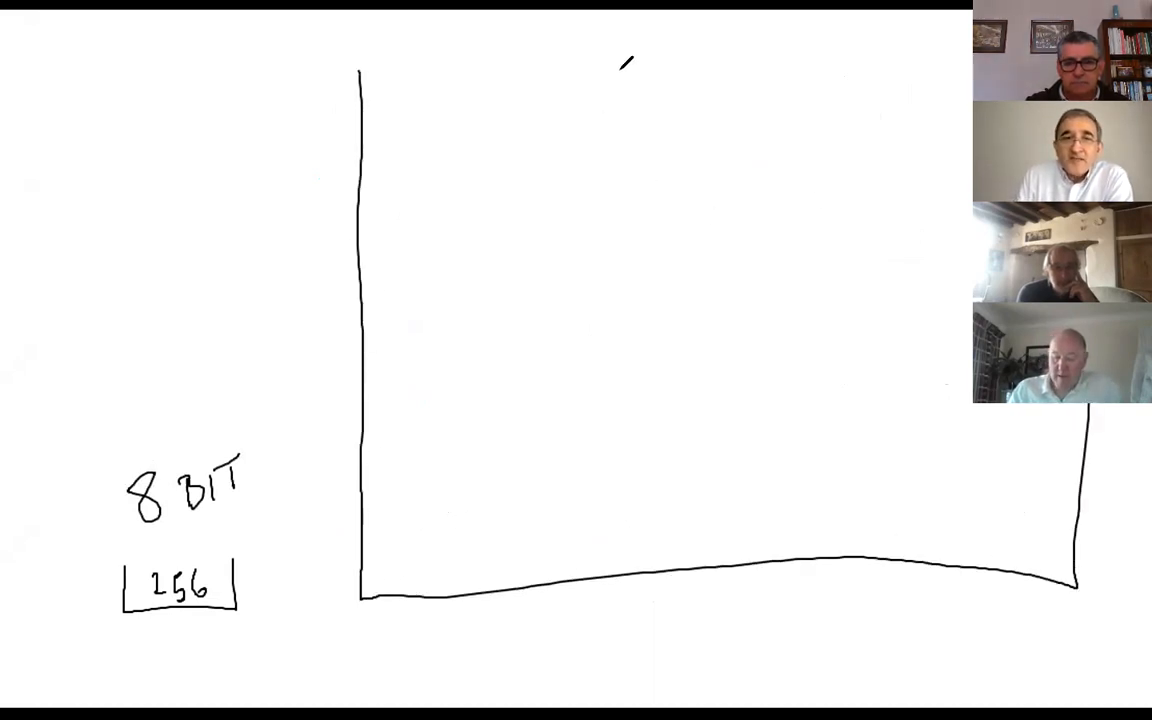
{"action": "left_click_drag", "start_coordinate": [651, 65], "coordinate": [650, 122]}
{"action": "mouse_move", "coordinate": [703, 52]}
{"action": "left_mouse_down"}
{"action": "mouse_move", "coordinate": [688, 105]}
{"action": "mouse_move", "coordinate": [697, 96]}
{"action": "left_mouse_up"}
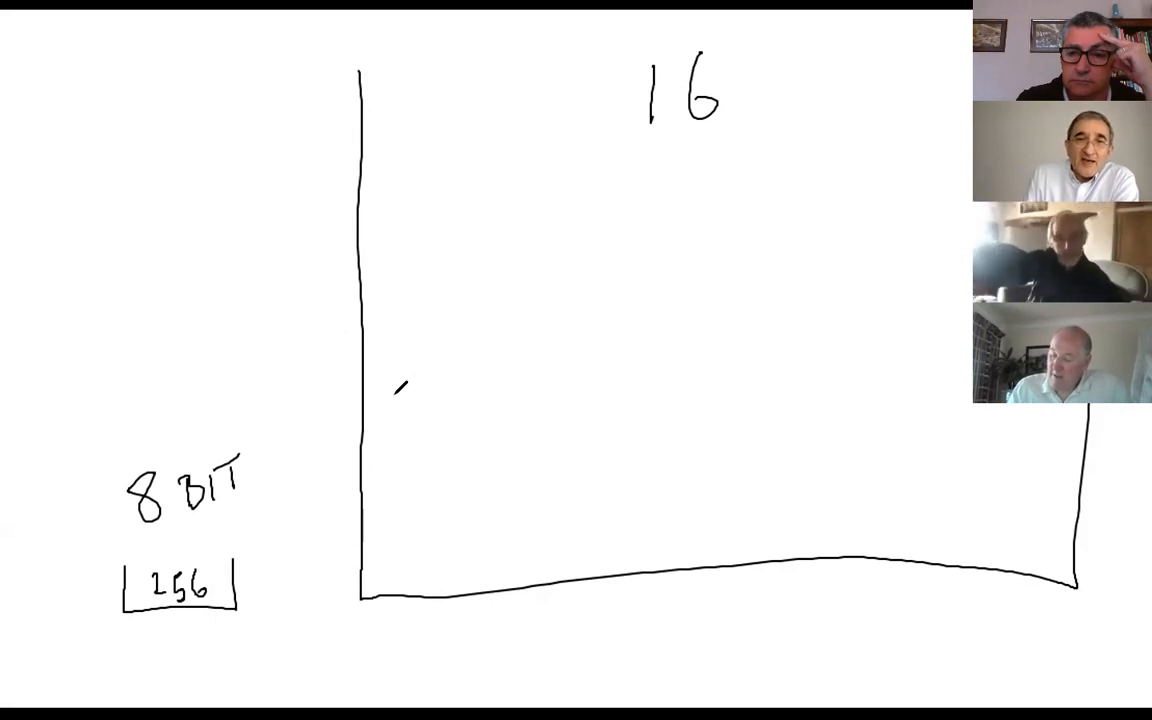
Draw a level line across the large container labelled 12 BIT, and trace another line along its base
{"action": "mouse_move", "coordinate": [275, 410]}
{"action": "left_mouse_down"}
{"action": "mouse_move", "coordinate": [314, 389]}
{"action": "mouse_move", "coordinate": [338, 415]}
{"action": "mouse_move", "coordinate": [345, 384]}
{"action": "mouse_move", "coordinate": [342, 413]}
{"action": "mouse_move", "coordinate": [389, 395]}
{"action": "mouse_move", "coordinate": [353, 398]}
{"action": "left_mouse_up"}
{"action": "mouse_move", "coordinate": [346, 399]}
{"action": "left_mouse_down"}
{"action": "mouse_move", "coordinate": [346, 428]}
{"action": "mouse_move", "coordinate": [1088, 413]}
{"action": "left_mouse_up"}
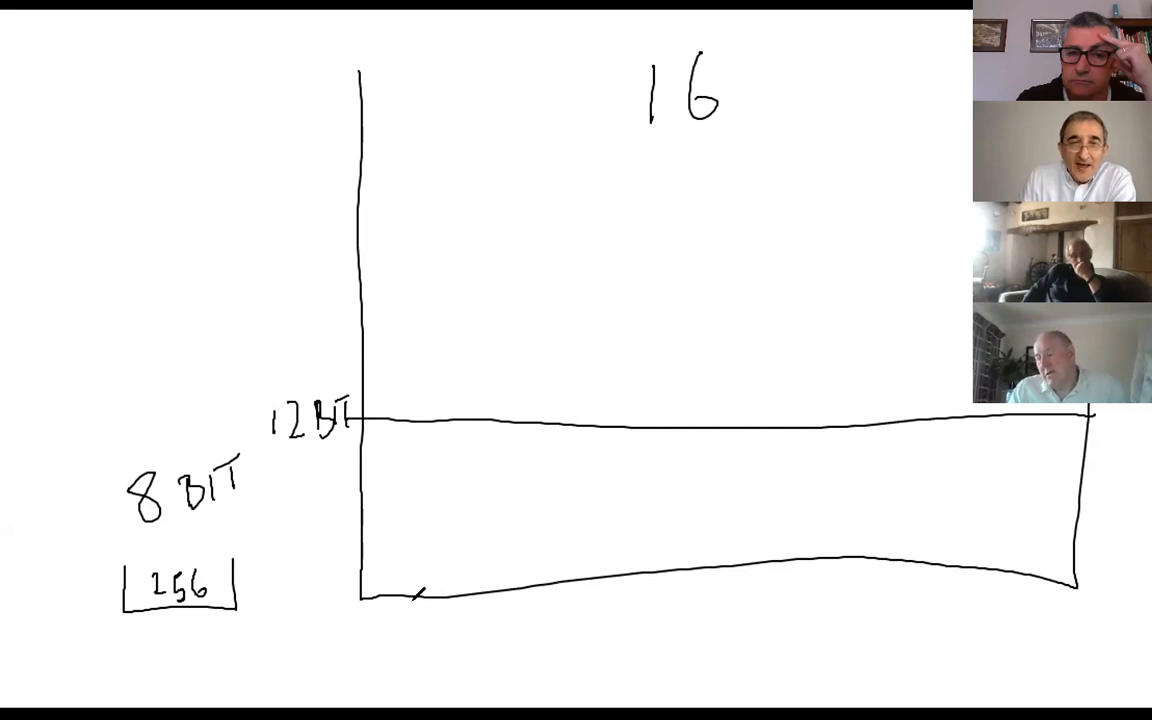
{"action": "mouse_move", "coordinate": [347, 592]}
{"action": "left_mouse_down"}
{"action": "mouse_move", "coordinate": [827, 536]}
{"action": "mouse_move", "coordinate": [1112, 577]}
{"action": "left_mouse_up"}
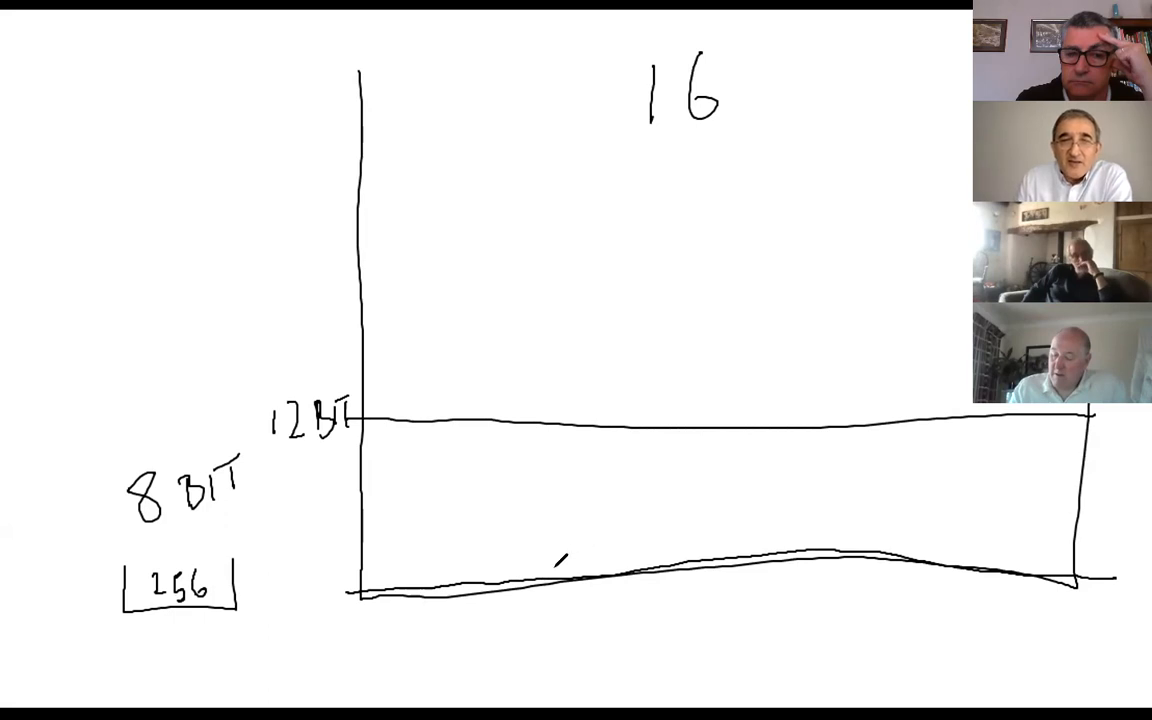
Handwrite 65K inside the large container, above the 12 BIT line
{"action": "left_click_drag", "start_coordinate": [488, 168], "coordinate": [455, 262]}
{"action": "left_click_drag", "start_coordinate": [548, 167], "coordinate": [535, 303]}
{"action": "left_click_drag", "start_coordinate": [618, 172], "coordinate": [608, 262]}
{"action": "left_click_drag", "start_coordinate": [662, 185], "coordinate": [697, 245]}
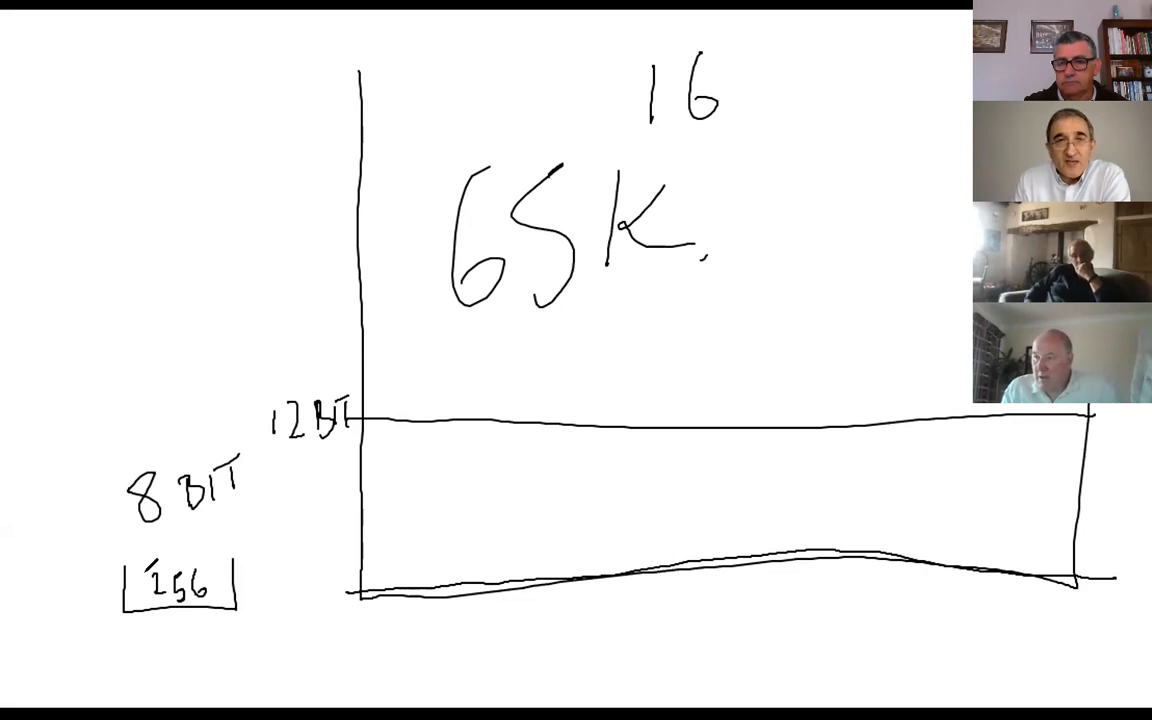
Switch from the whiteboard back to Photoshop and reposition its window
{"action": "left_click", "coordinate": [634, 100]}
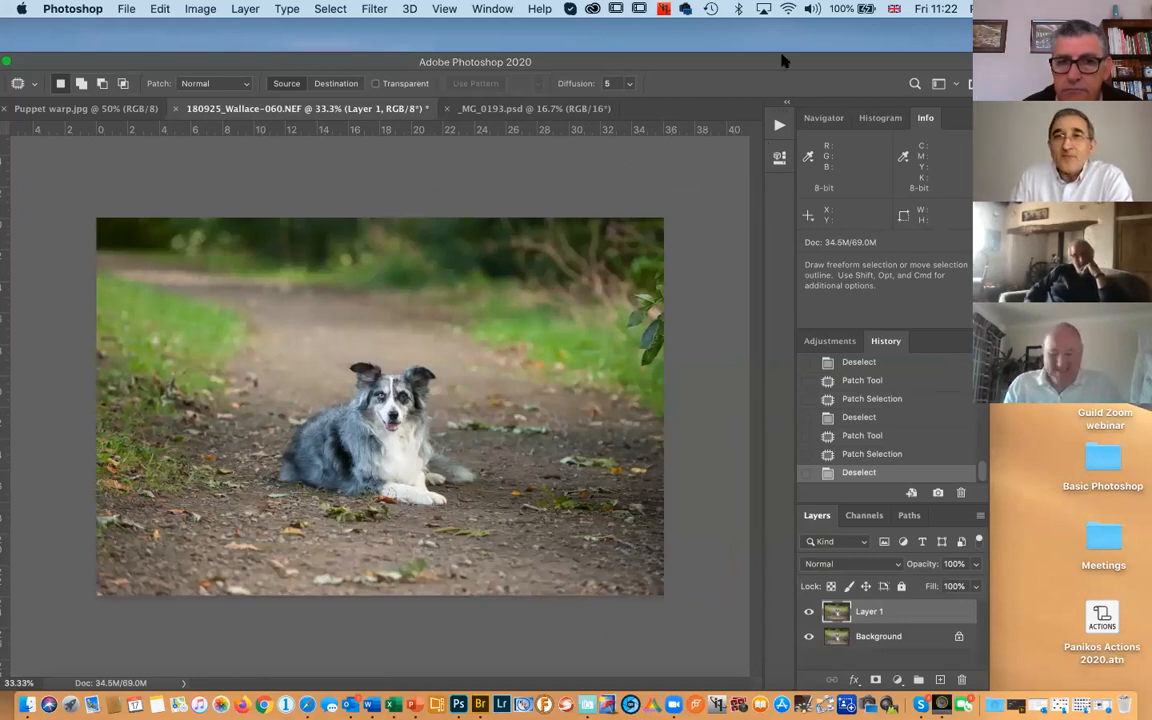
{"action": "left_click_drag", "start_coordinate": [775, 60], "coordinate": [726, 74]}
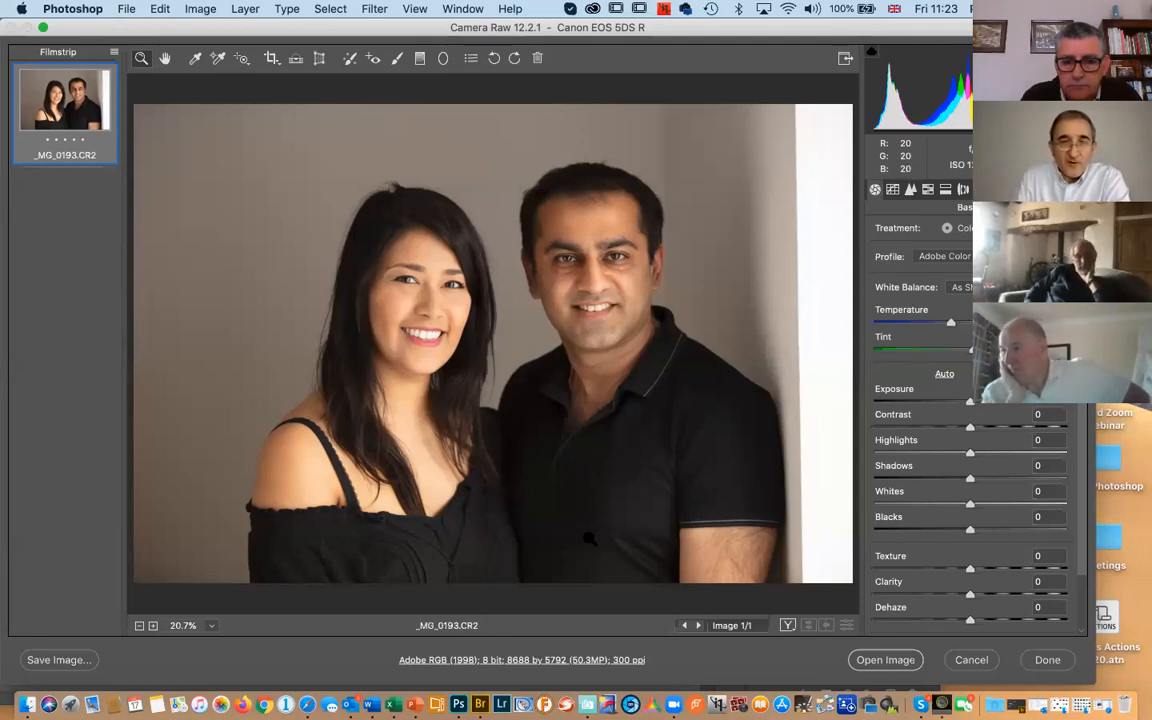
Open the Camera Raw workflow options for _MG_0193.CR2 and examine the bit depth choices, keeping 8 Bits/Channel
{"action": "left_click", "coordinate": [532, 660]}
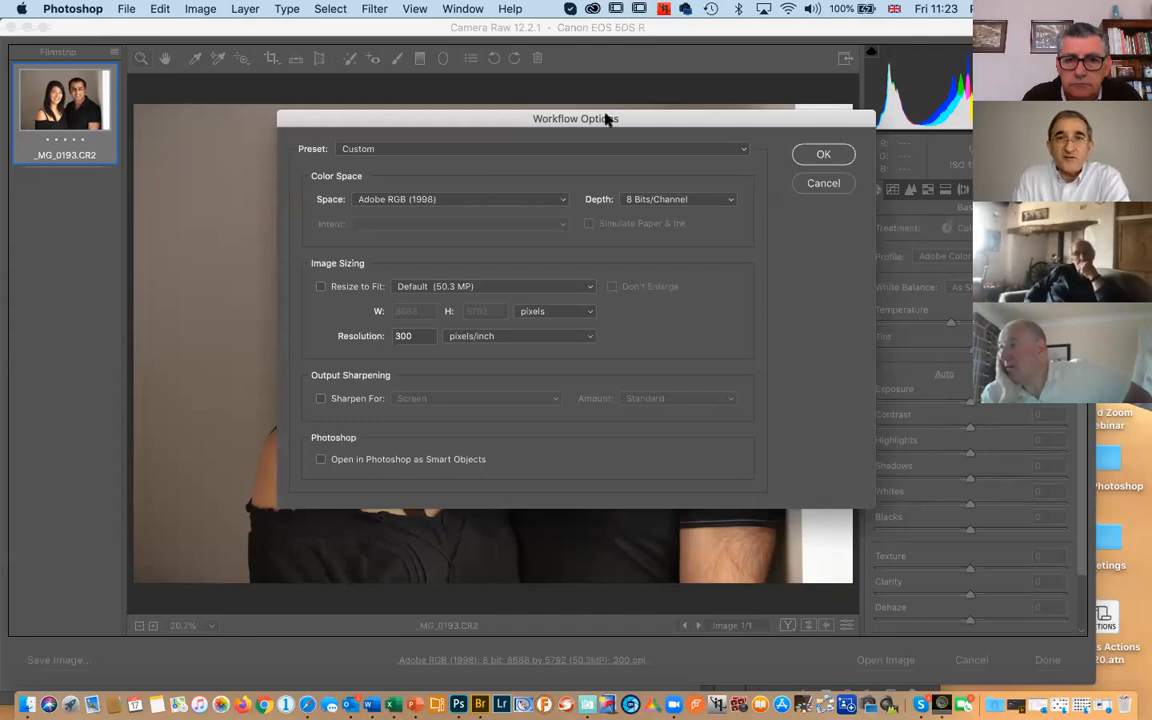
{"action": "left_click_drag", "start_coordinate": [605, 118], "coordinate": [554, 120]}
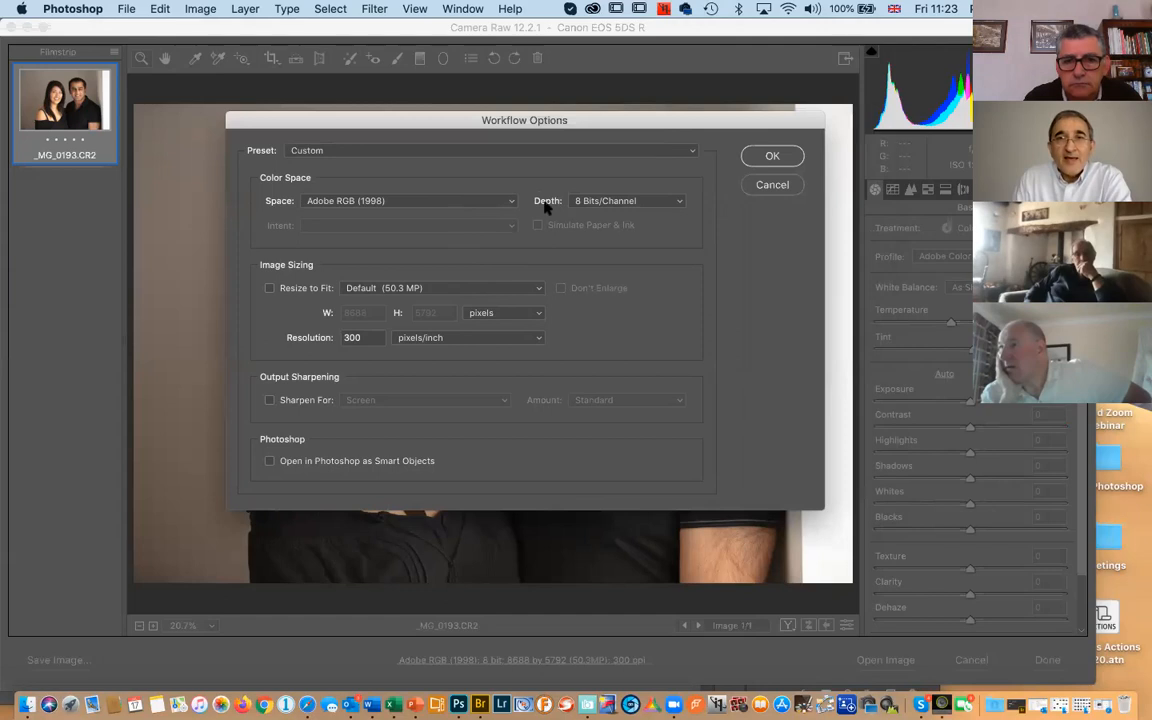
{"action": "left_click", "coordinate": [679, 205]}
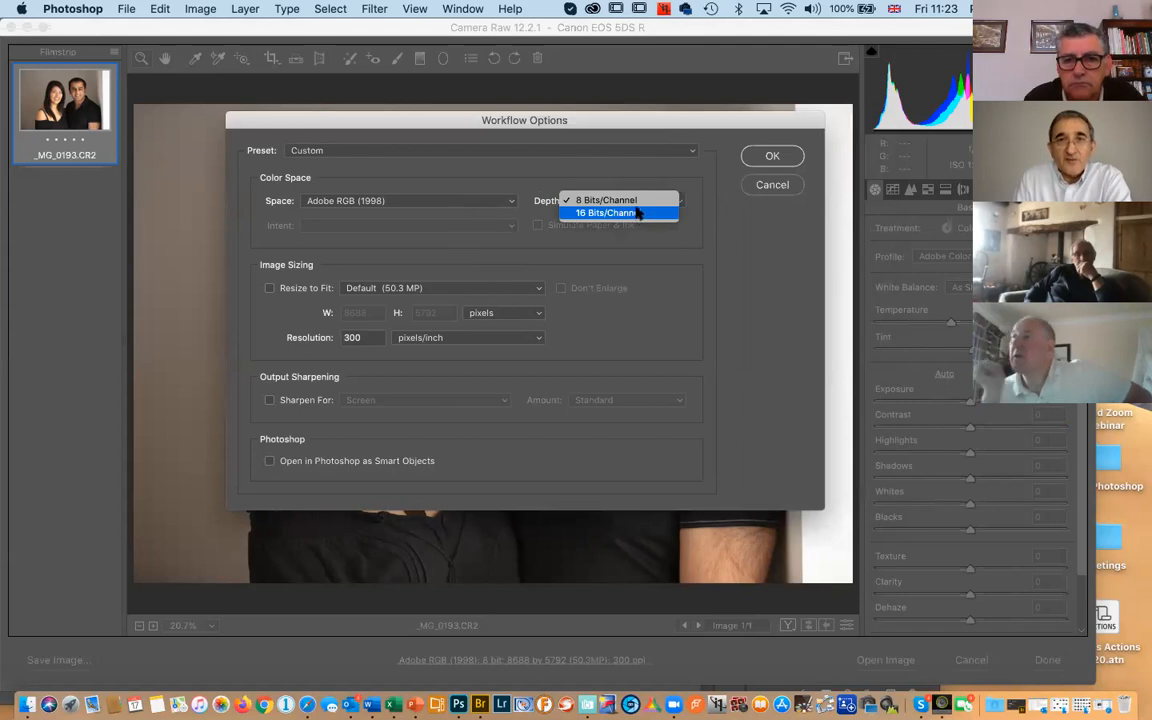
{"action": "left_click", "coordinate": [640, 201]}
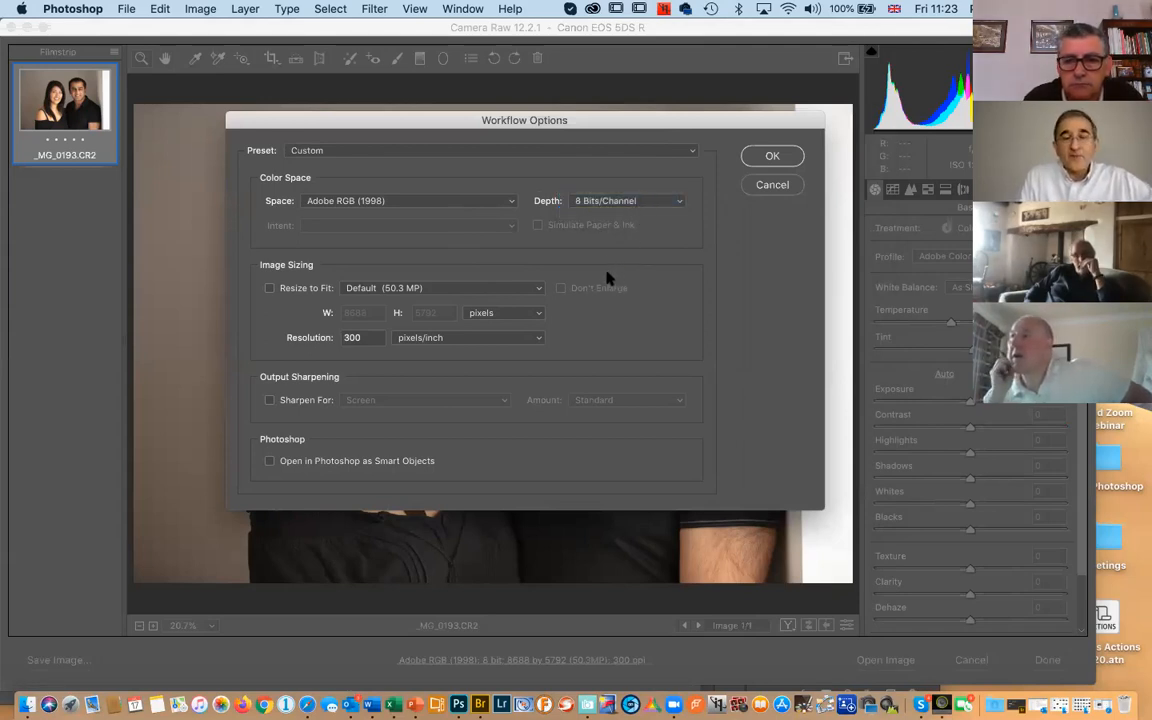
Search the Mac for "calc" and open the Calculator app
{"action": "key", "text": "super+space"}
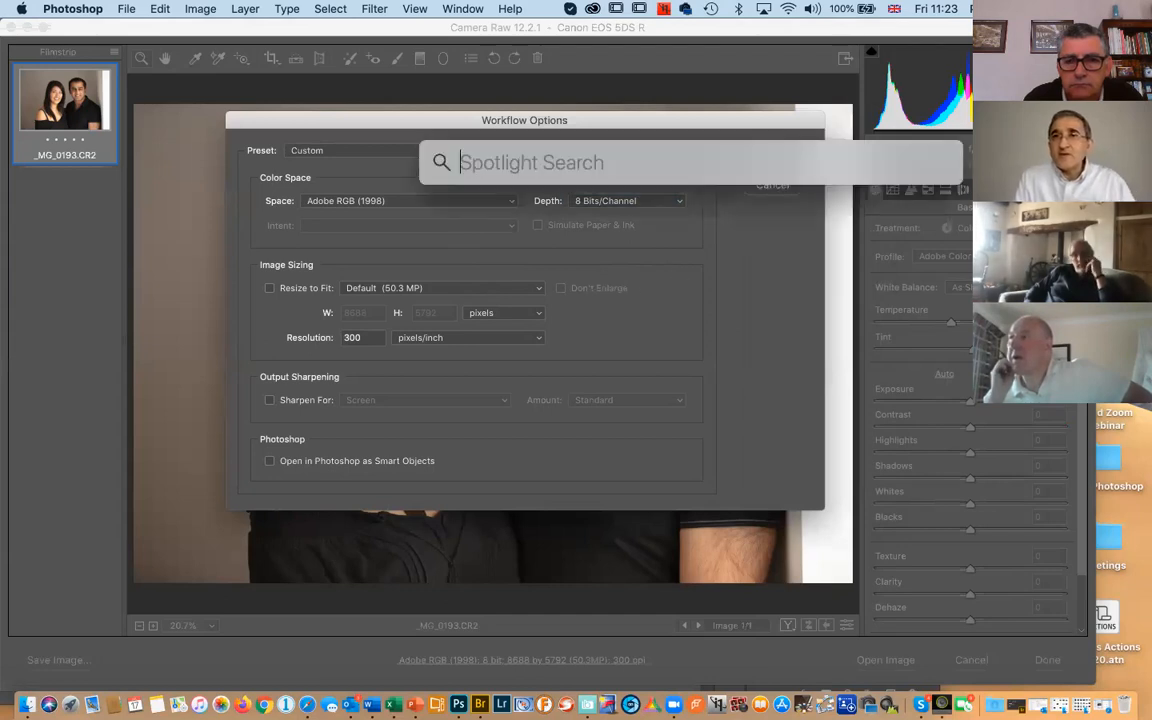
{"action": "type", "text": "cal"}
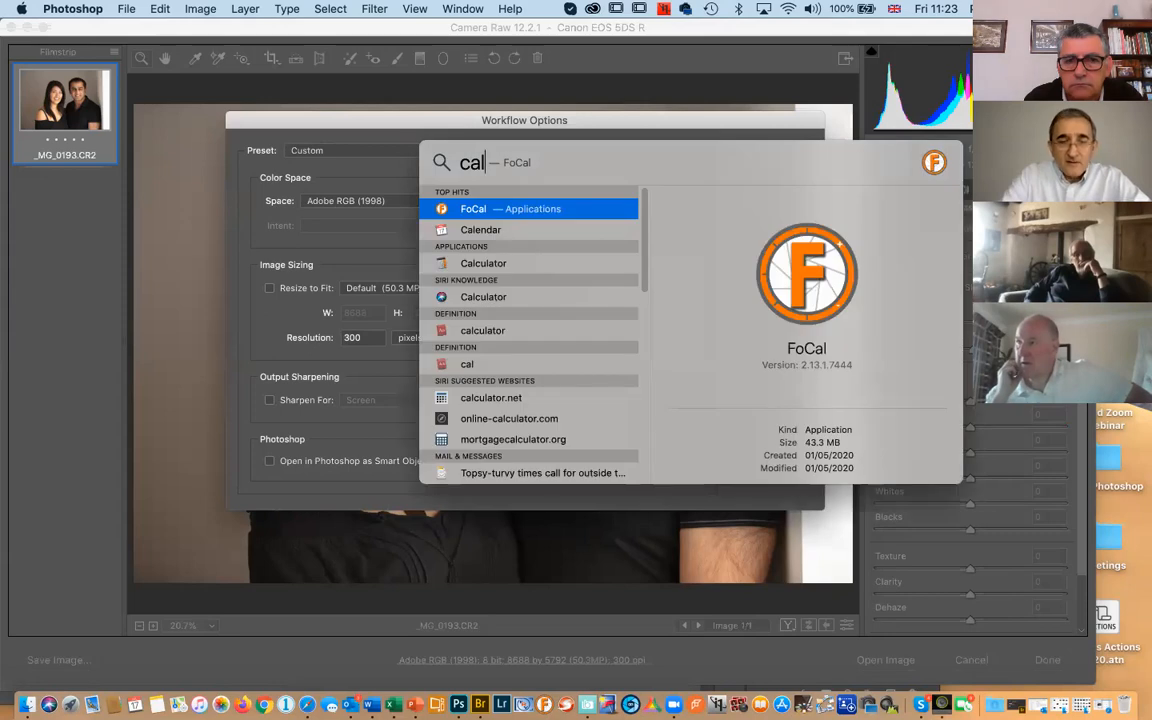
{"action": "type", "text": "c"}
{"action": "left_click", "coordinate": [506, 210]}
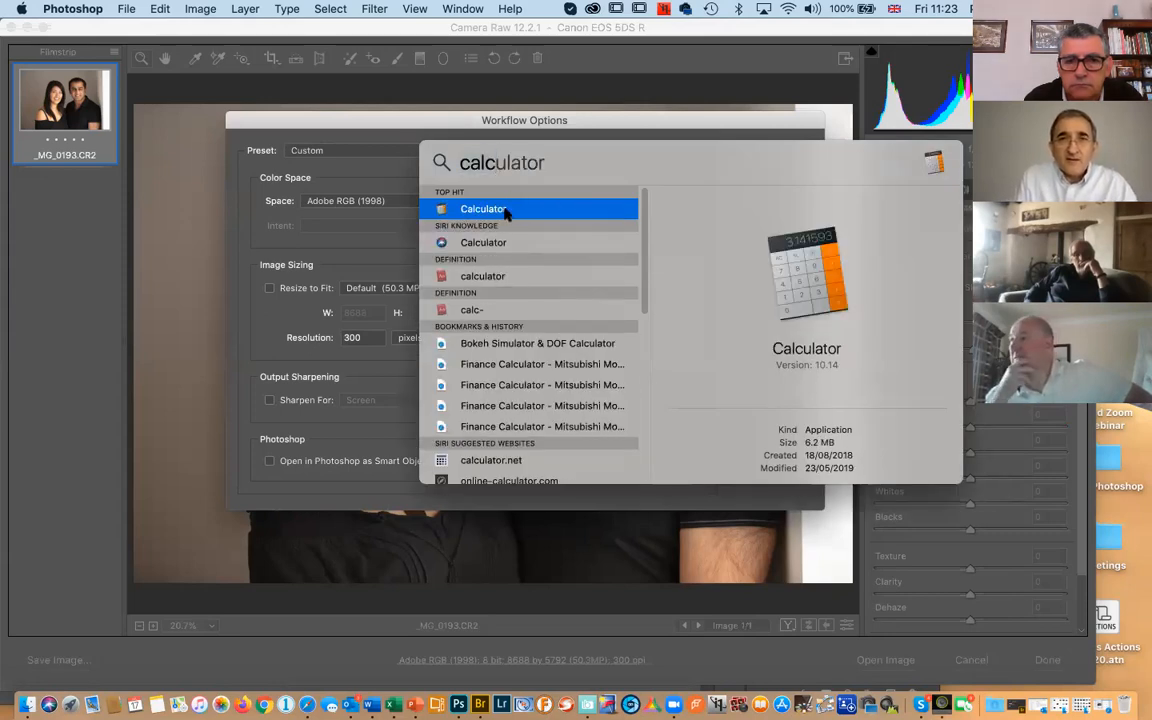
{"action": "left_click", "coordinate": [503, 210]}
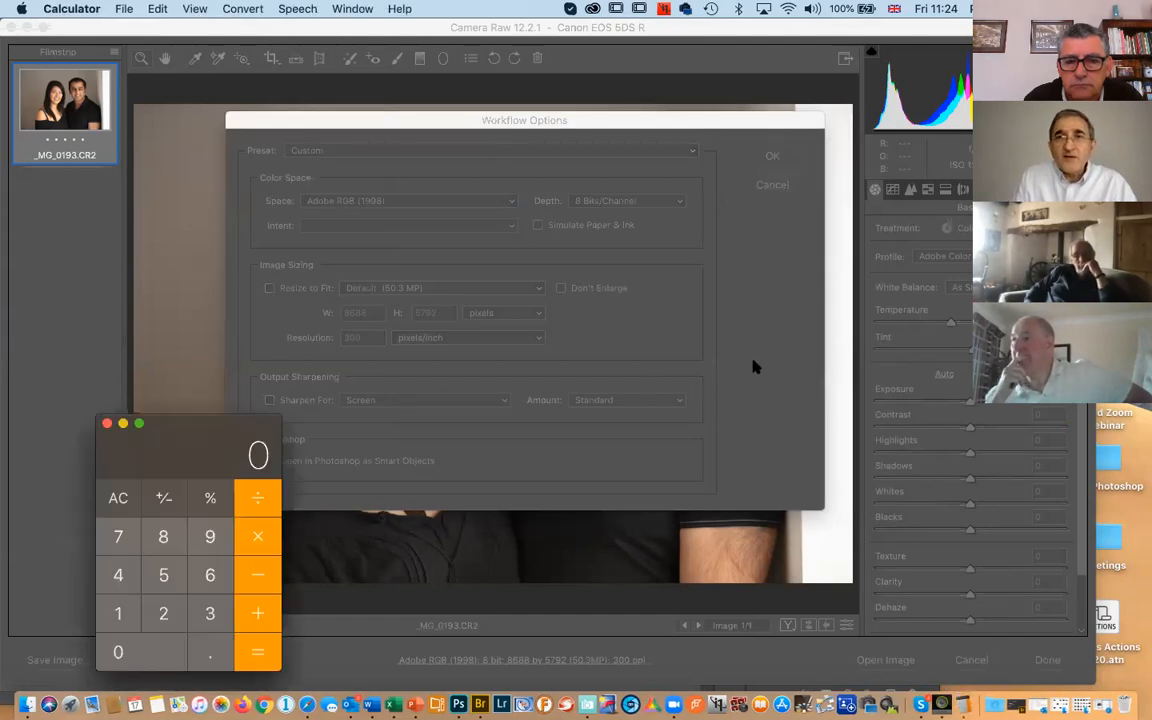
Reposition the Camera Raw window, reopen Calculator through the Mac search, and shift the calculator slightly
{"action": "left_click_drag", "start_coordinate": [805, 32], "coordinate": [780, 45]}
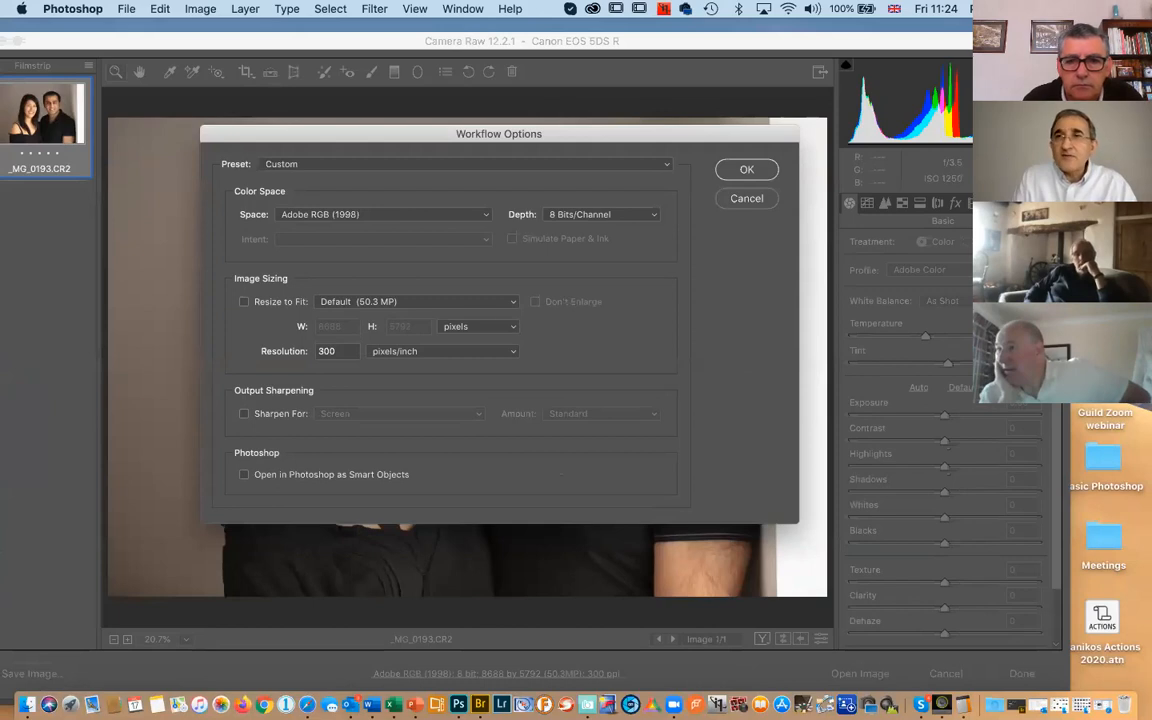
{"action": "key", "text": "super+space"}
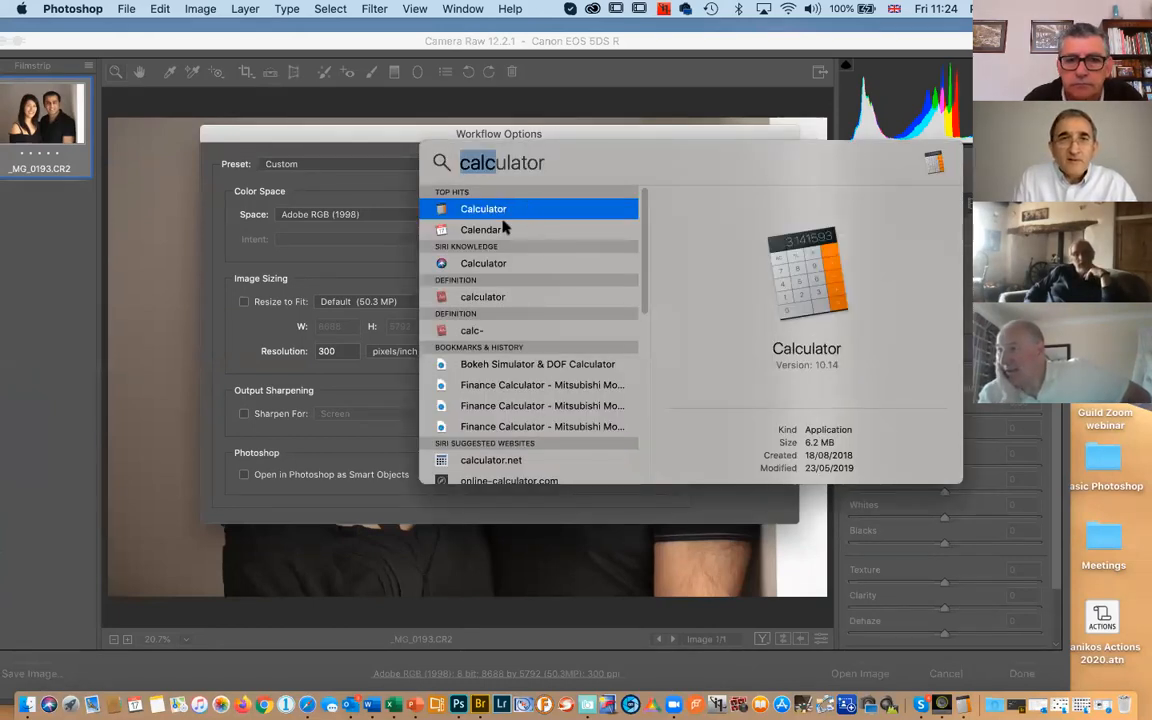
{"action": "key", "text": "Return"}
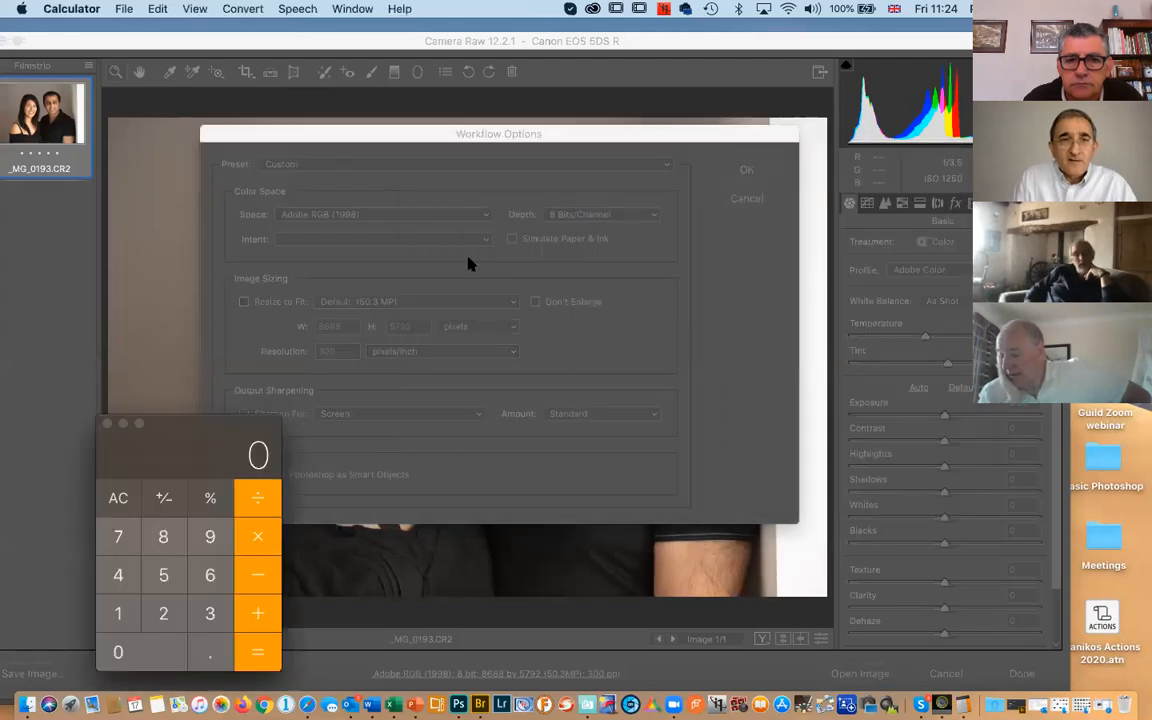
{"action": "left_click_drag", "start_coordinate": [226, 417], "coordinate": [243, 402]}
{"action": "left_click", "coordinate": [178, 598]}
{"action": "left_click", "coordinate": [225, 565]}
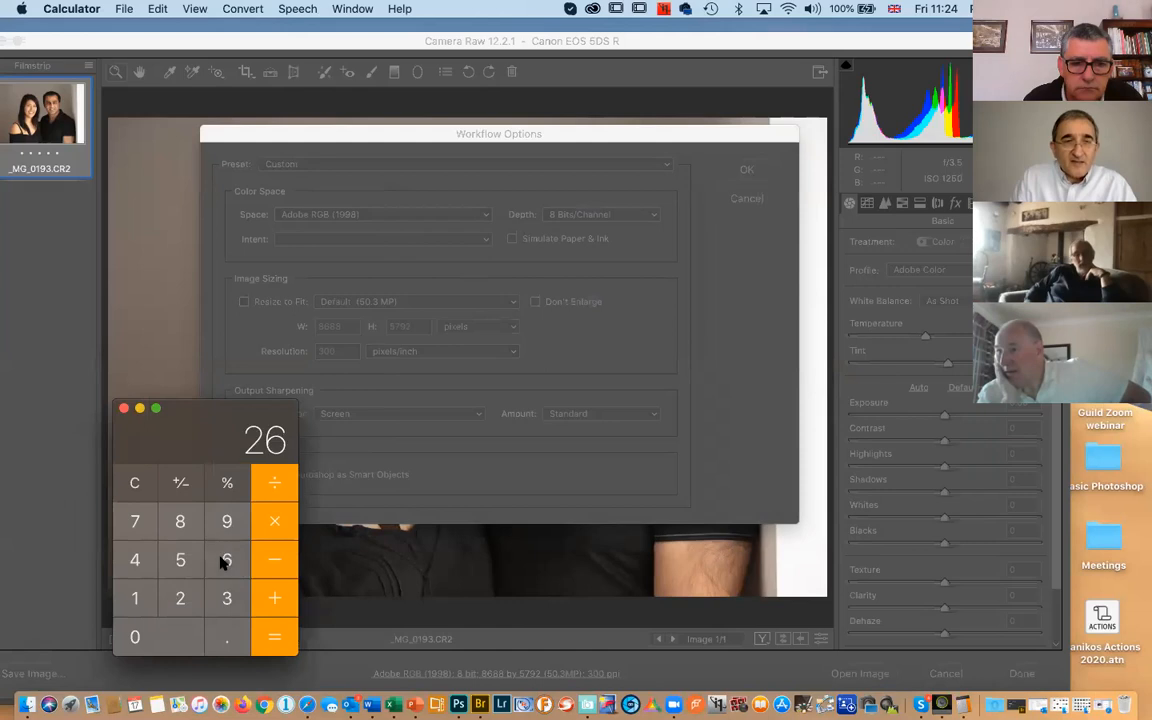
{"action": "left_click", "coordinate": [132, 483]}
{"action": "left_click", "coordinate": [182, 597]}
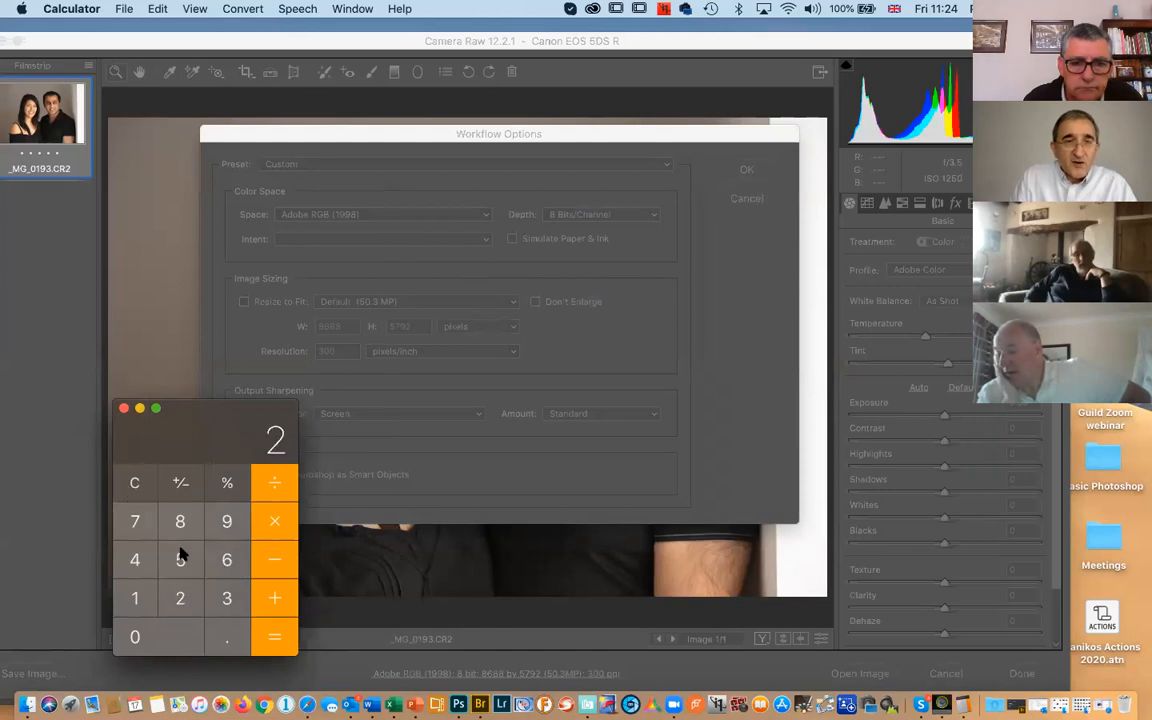
{"action": "left_click", "coordinate": [183, 560]}
{"action": "left_click", "coordinate": [221, 560]}
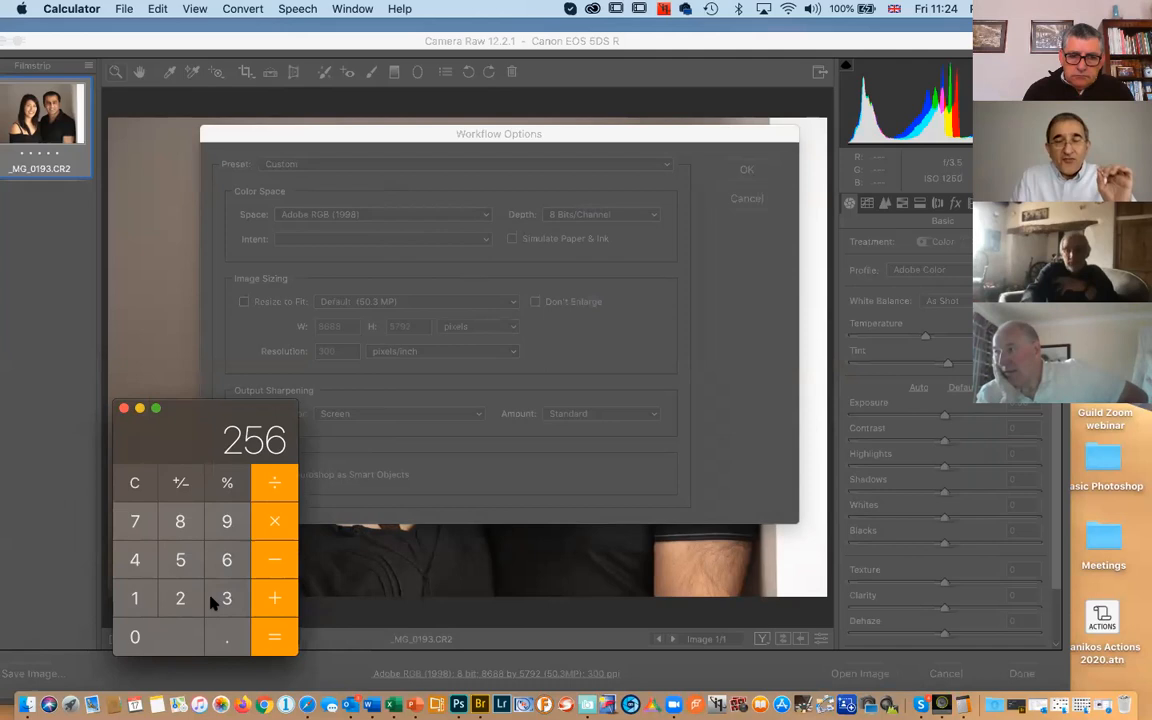
{"action": "left_click", "coordinate": [272, 525]}
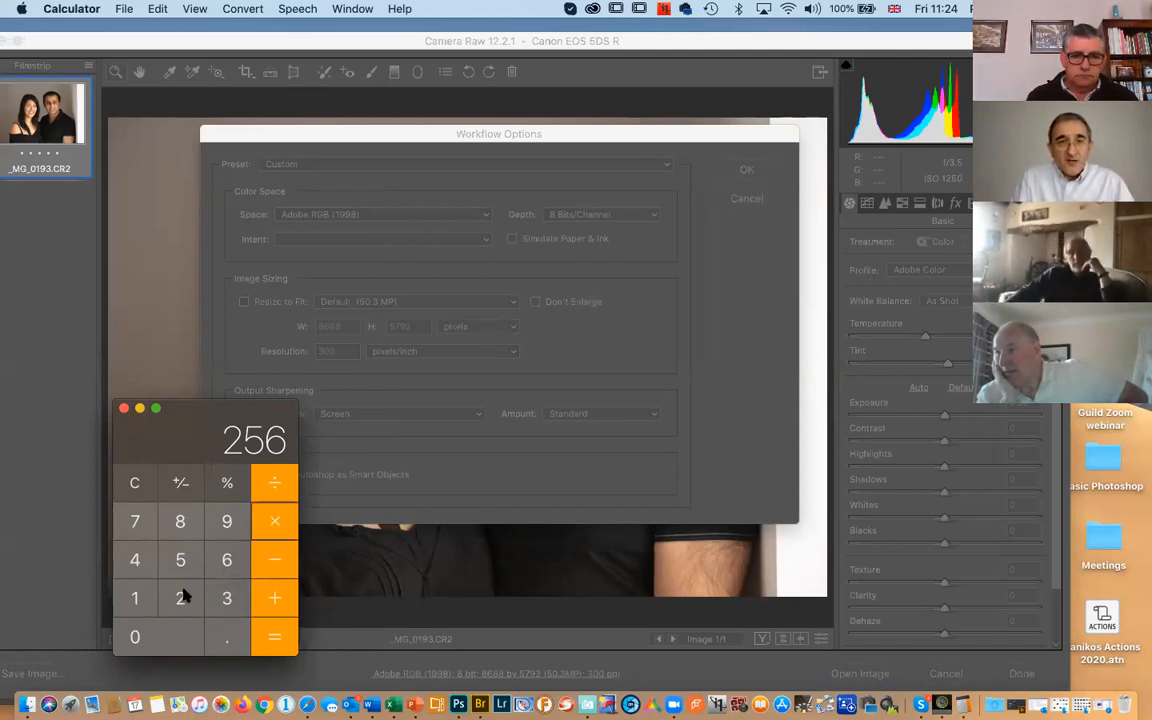
{"action": "left_click", "coordinate": [183, 597]}
{"action": "left_click", "coordinate": [192, 562]}
{"action": "left_click", "coordinate": [224, 563]}
{"action": "left_click", "coordinate": [272, 525]}
{"action": "left_click", "coordinate": [146, 484]}
{"action": "left_click", "coordinate": [181, 600]}
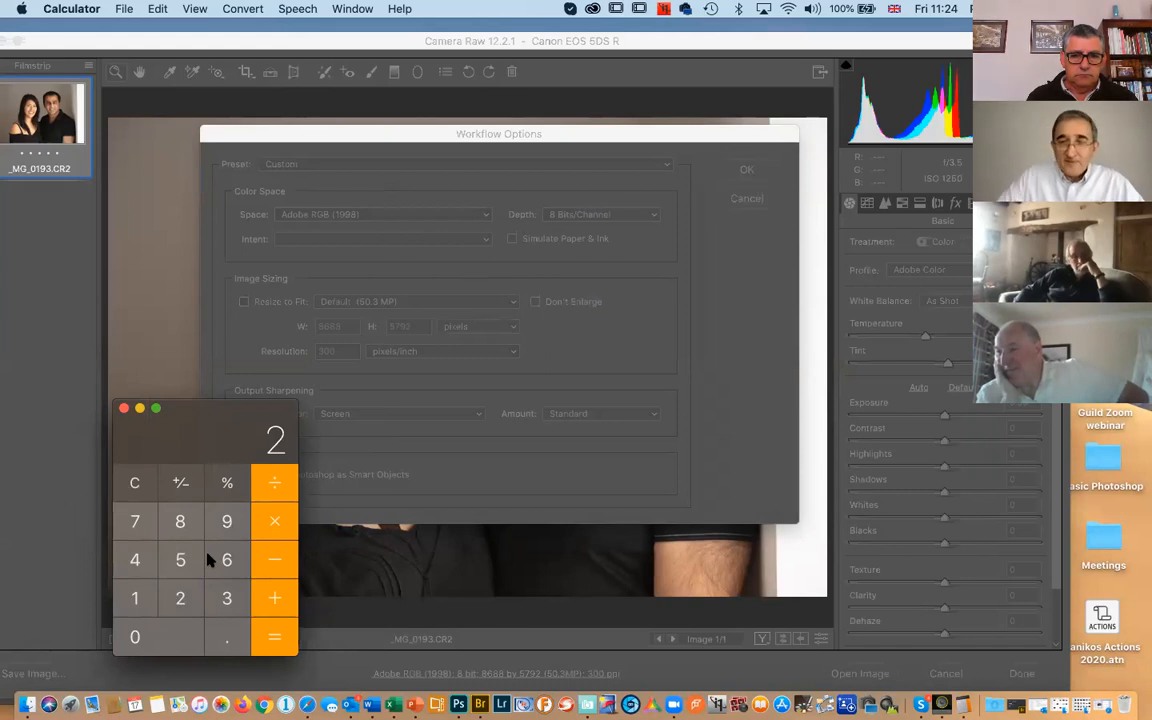
{"action": "key", "text": "BackSpace"}
Calculate 256 × 256 × 256 for the number of colours at 8 bits per channel
{"action": "type", "text": "256"}
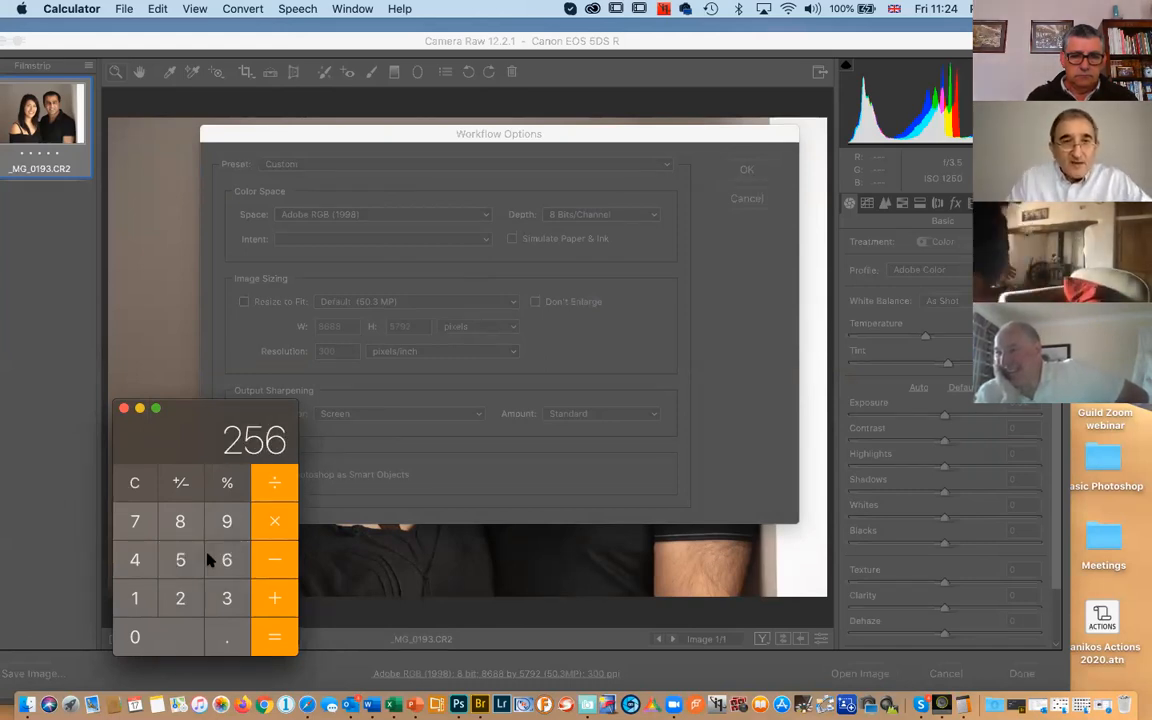
{"action": "left_click", "coordinate": [275, 520]}
{"action": "type", "text": "256"}
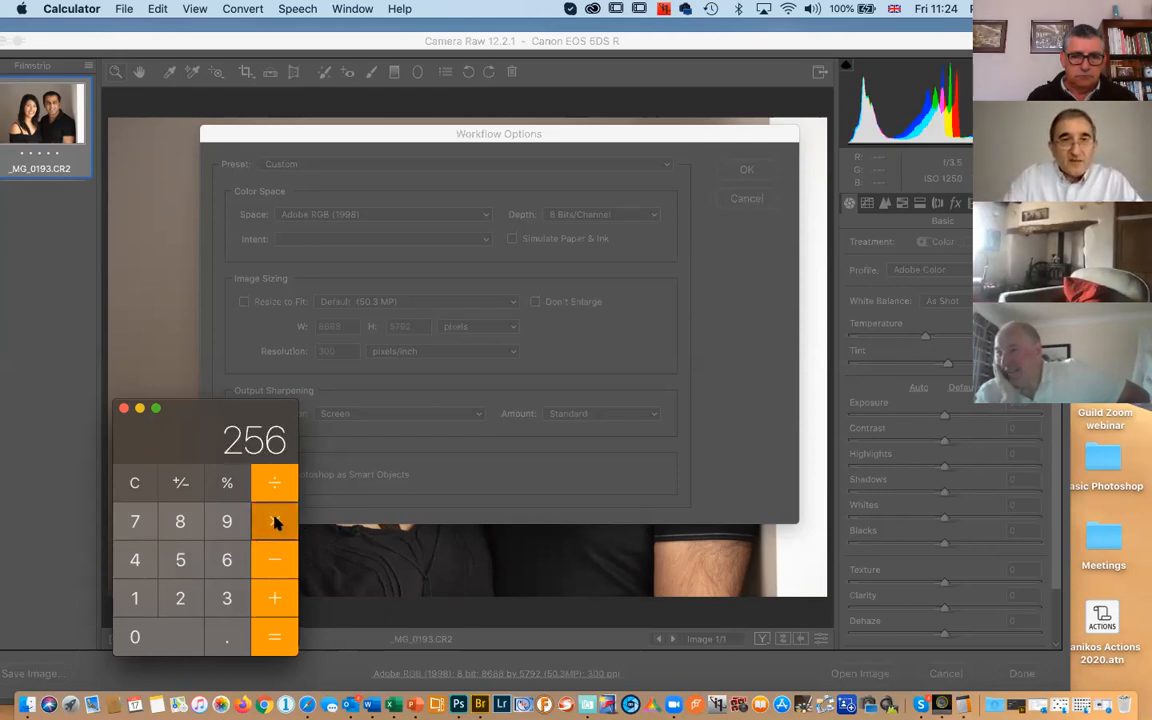
{"action": "key", "text": "Return"}
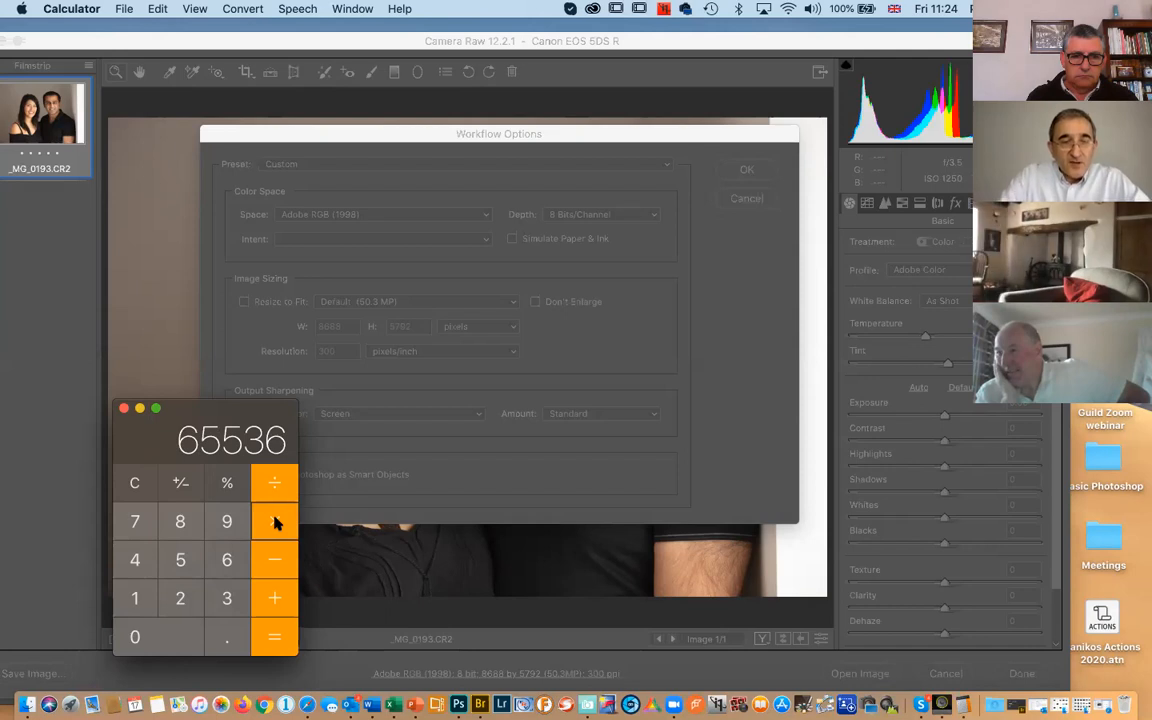
{"action": "type", "text": "256"}
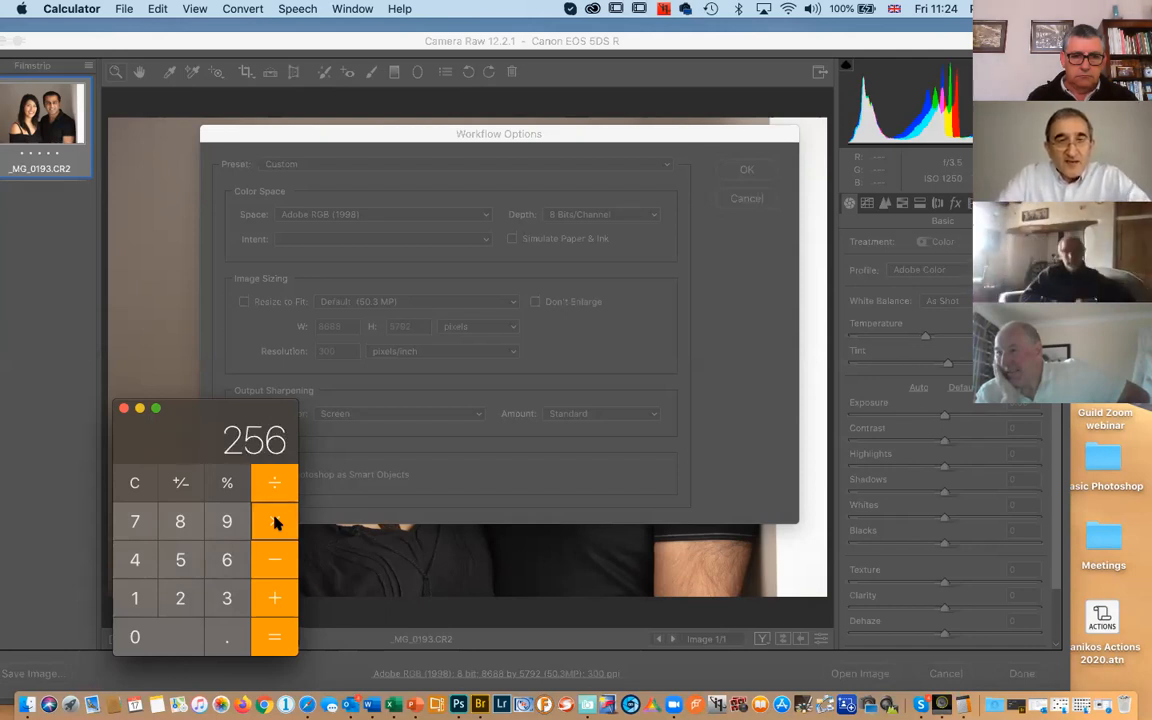
{"action": "left_click", "coordinate": [268, 634]}
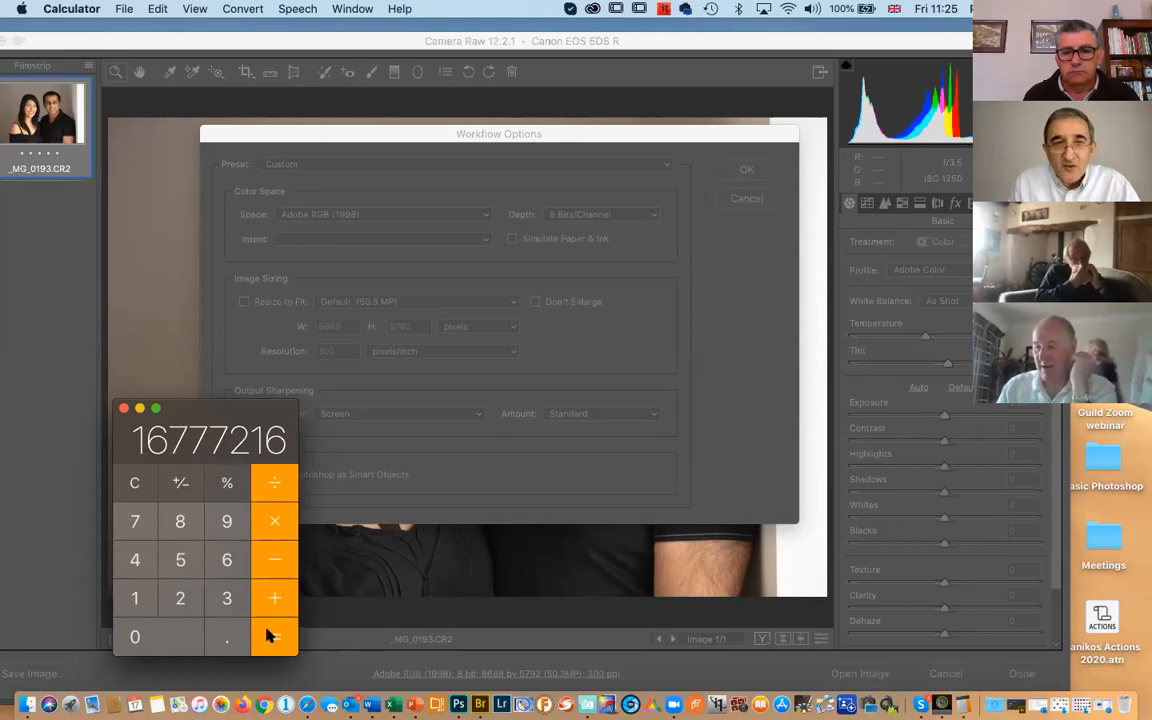
Clear the calculator and compute 256 × 256 for the number of levels at 16 bits per channel
{"action": "left_click", "coordinate": [134, 482]}
{"action": "left_click", "coordinate": [180, 598]}
{"action": "left_click", "coordinate": [182, 560]}
{"action": "left_click", "coordinate": [225, 560]}
{"action": "left_click", "coordinate": [278, 524]}
{"action": "left_click", "coordinate": [182, 597]}
{"action": "left_click", "coordinate": [180, 560]}
{"action": "left_click", "coordinate": [226, 562]}
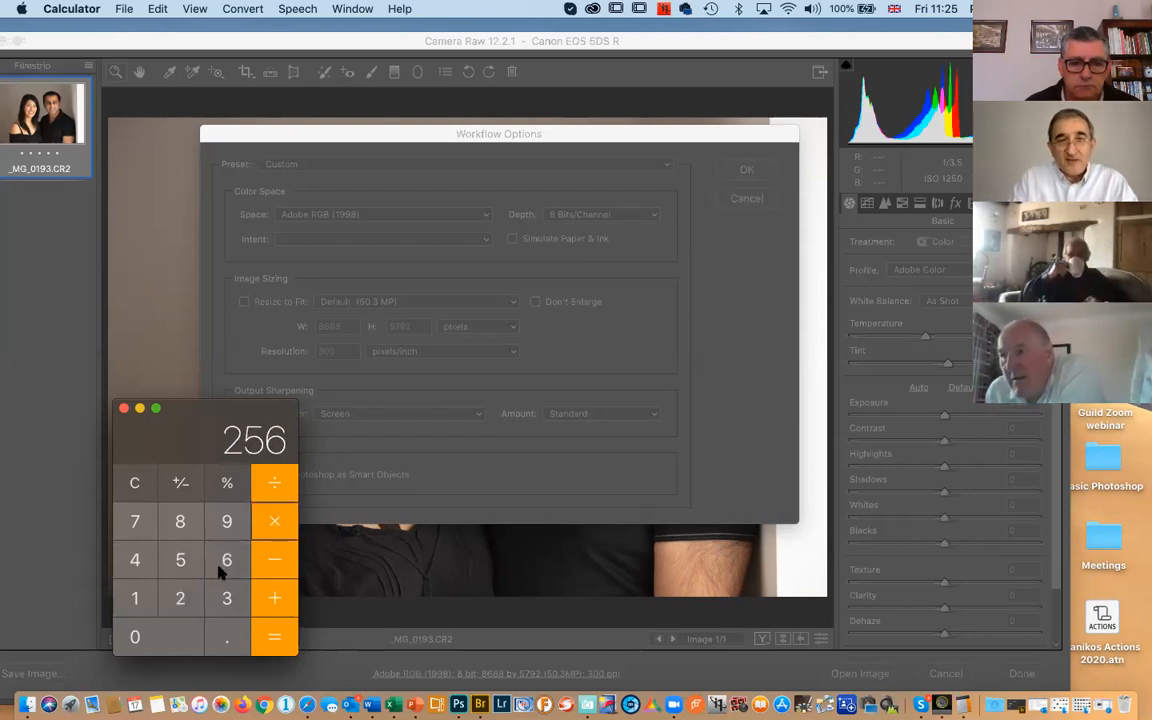
{"action": "left_click", "coordinate": [268, 640]}
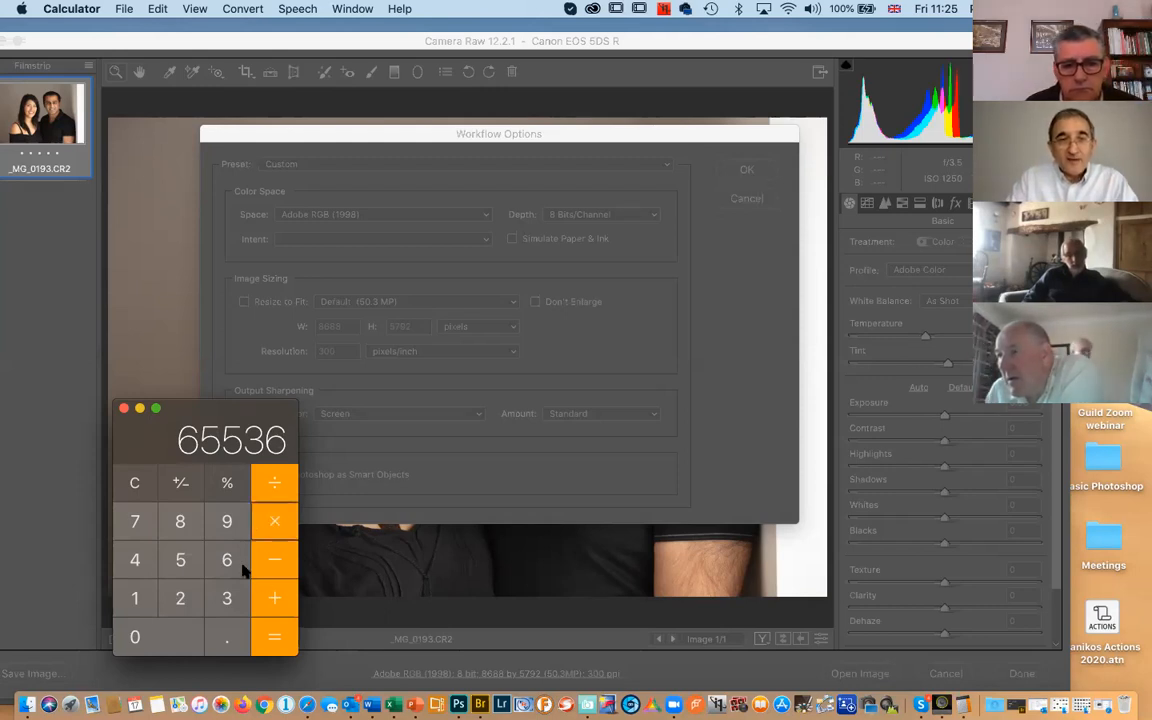
Square the 256 × 256 product twice in succession and close Calculator
{"action": "left_click", "coordinate": [279, 636]}
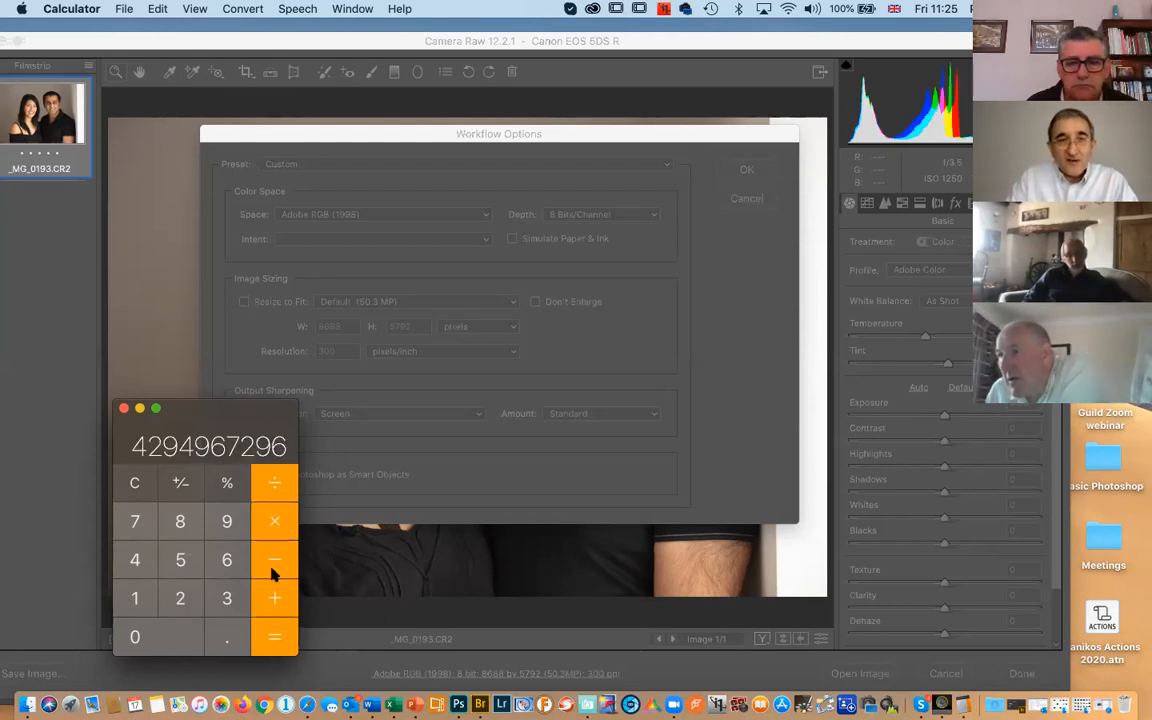
{"action": "left_click", "coordinate": [275, 516]}
{"action": "left_click", "coordinate": [272, 640]}
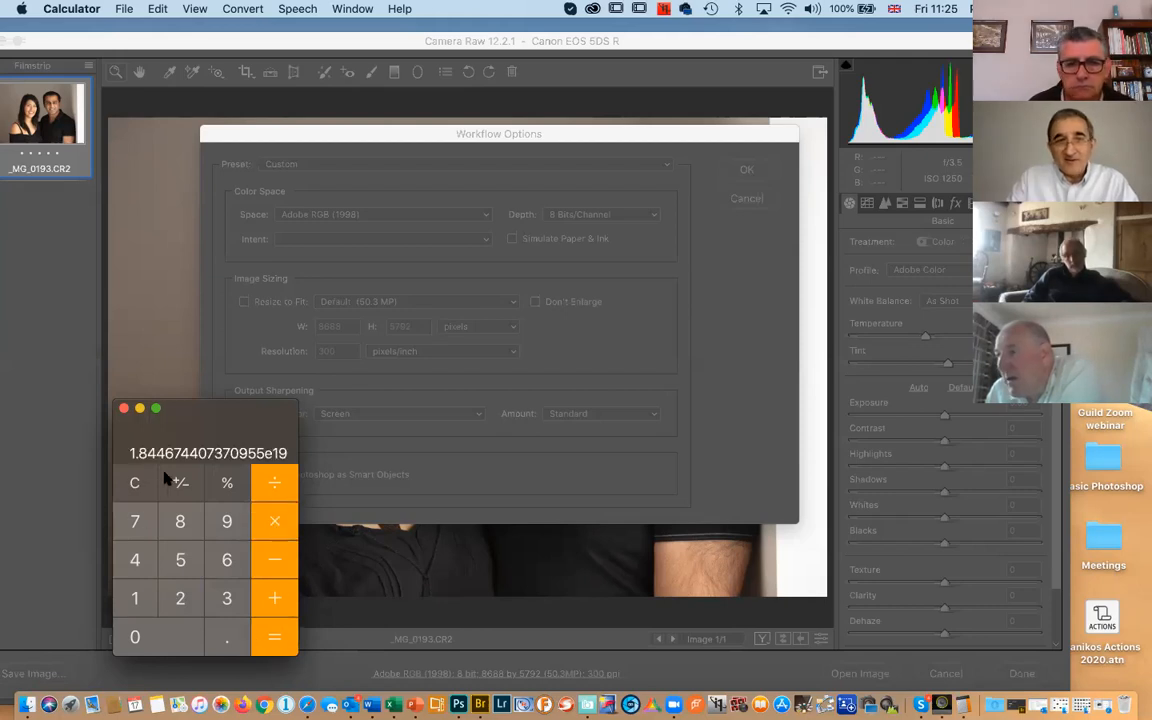
{"action": "left_click", "coordinate": [124, 409]}
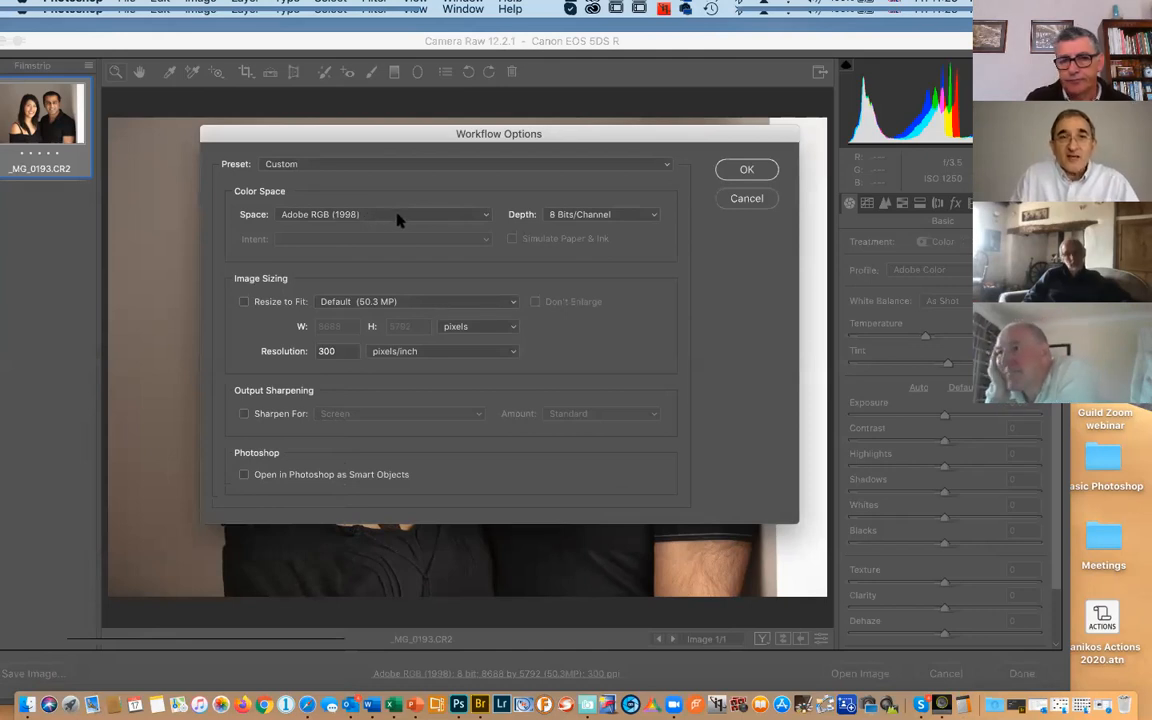
Set the depth in the Camera Raw workflow options to 16 Bits/Channel and apply the options
{"action": "left_click", "coordinate": [651, 215]}
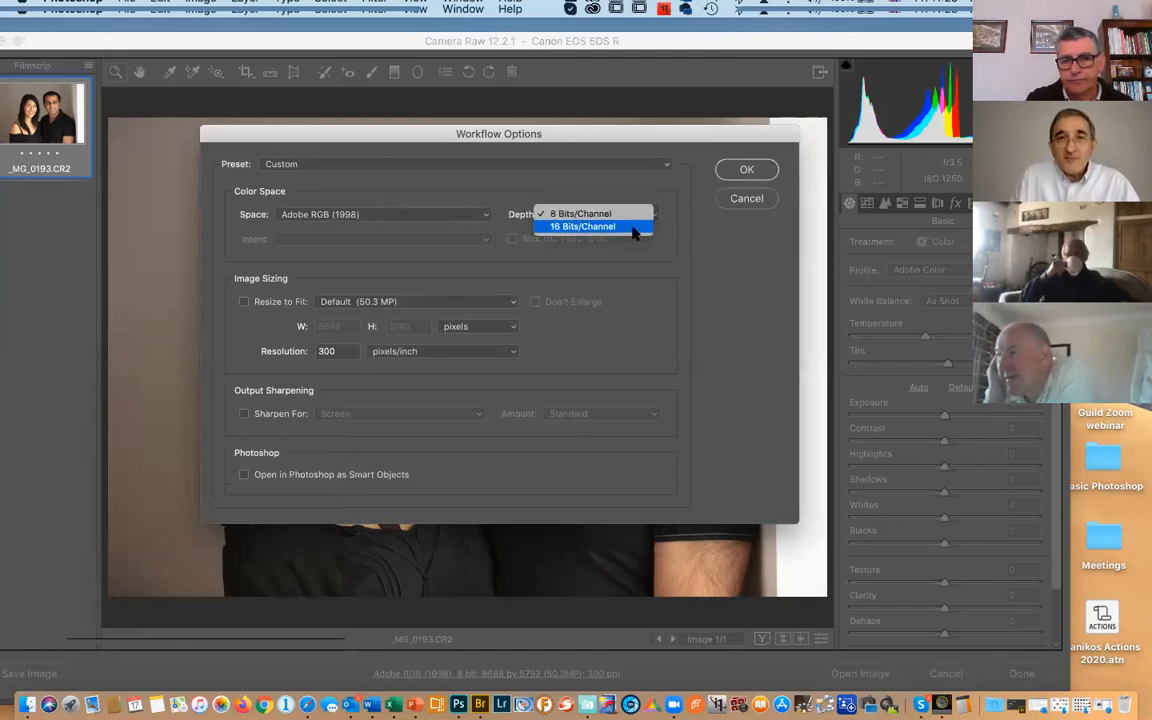
{"action": "left_click", "coordinate": [638, 226]}
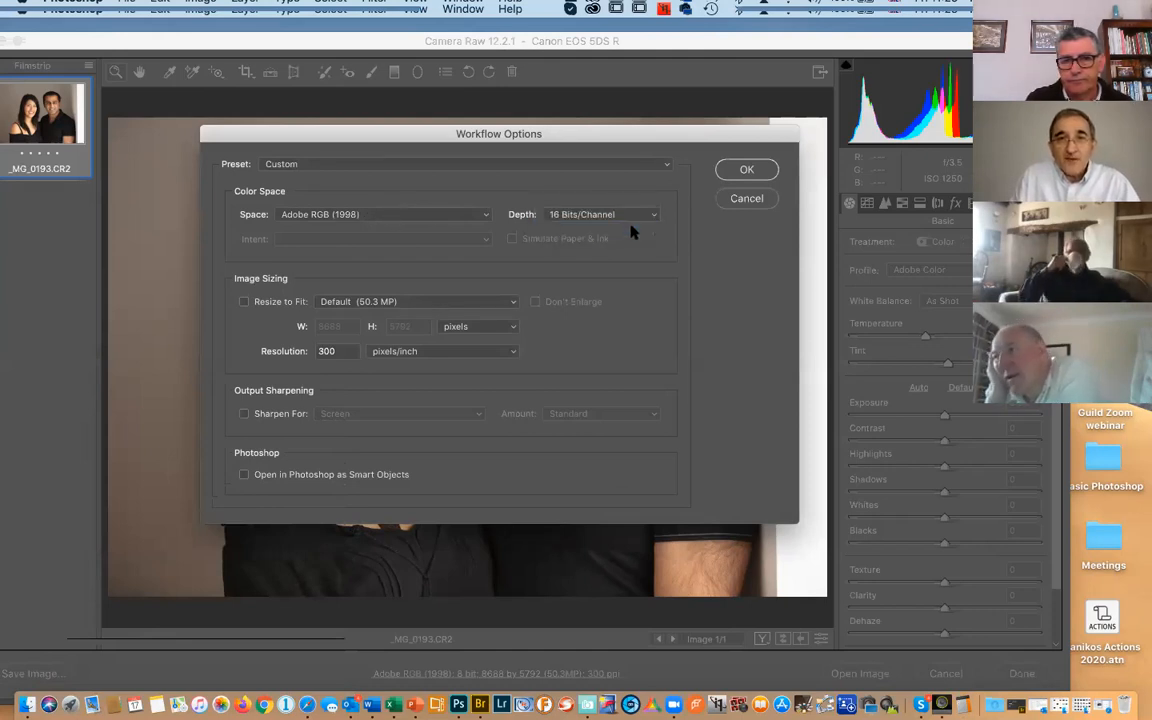
{"action": "left_click", "coordinate": [747, 170]}
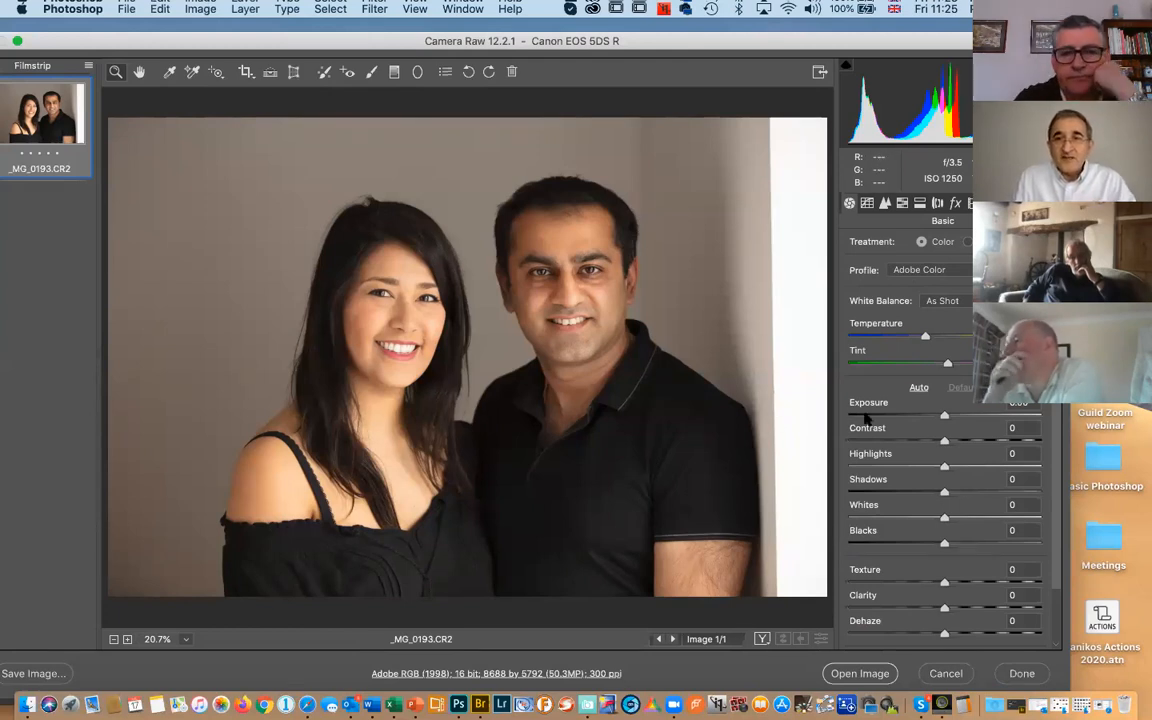
Enable Remove Chromatic Aberration and the lens profile corrections for _MG_0193.CR2, toggling the profile off and on to compare
{"action": "left_click", "coordinate": [937, 203]}
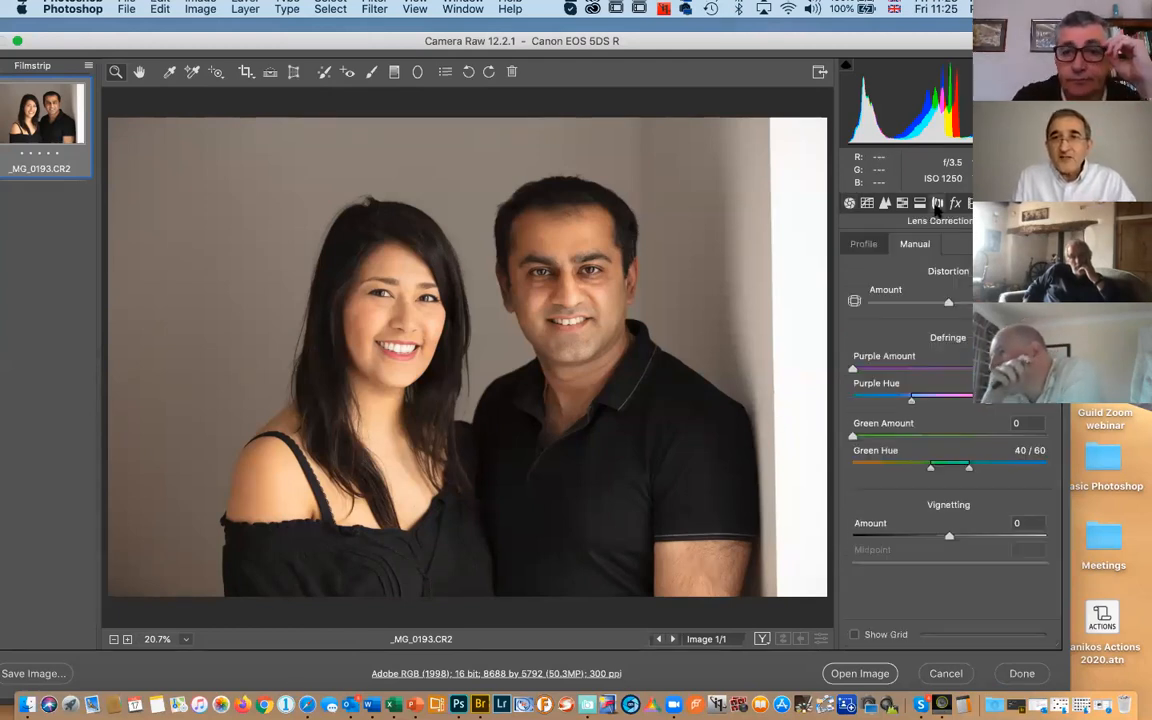
{"action": "left_click", "coordinate": [863, 244]}
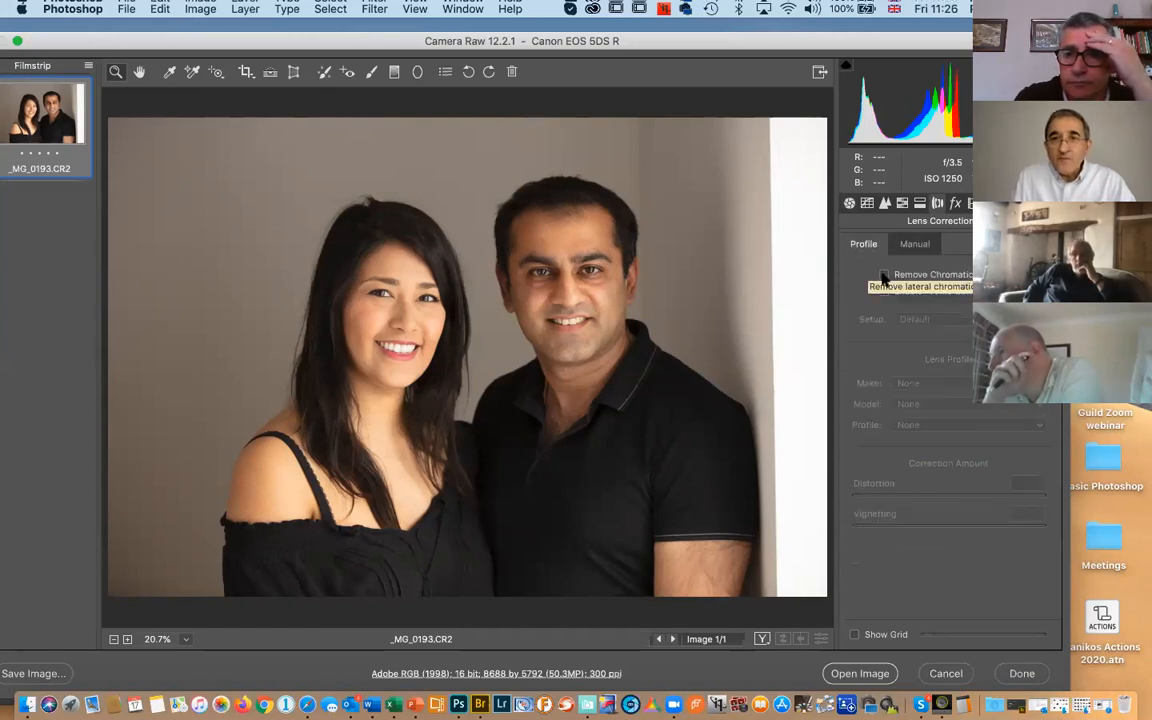
{"action": "left_click", "coordinate": [884, 275]}
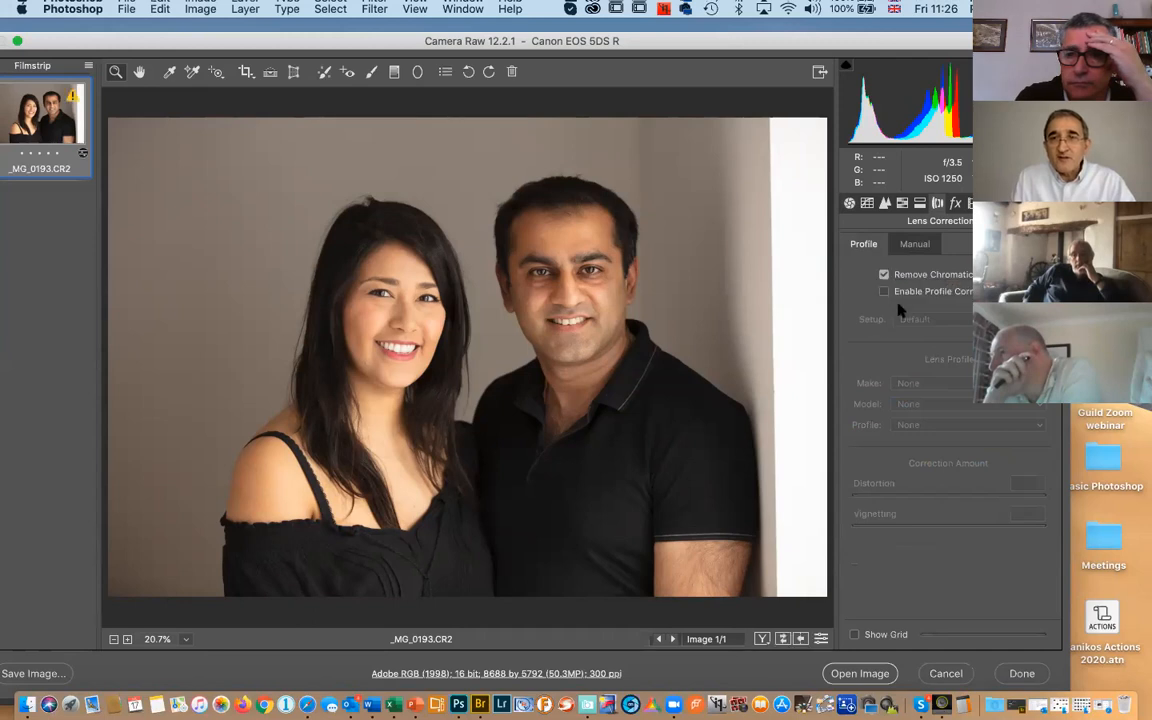
{"action": "left_click", "coordinate": [884, 292]}
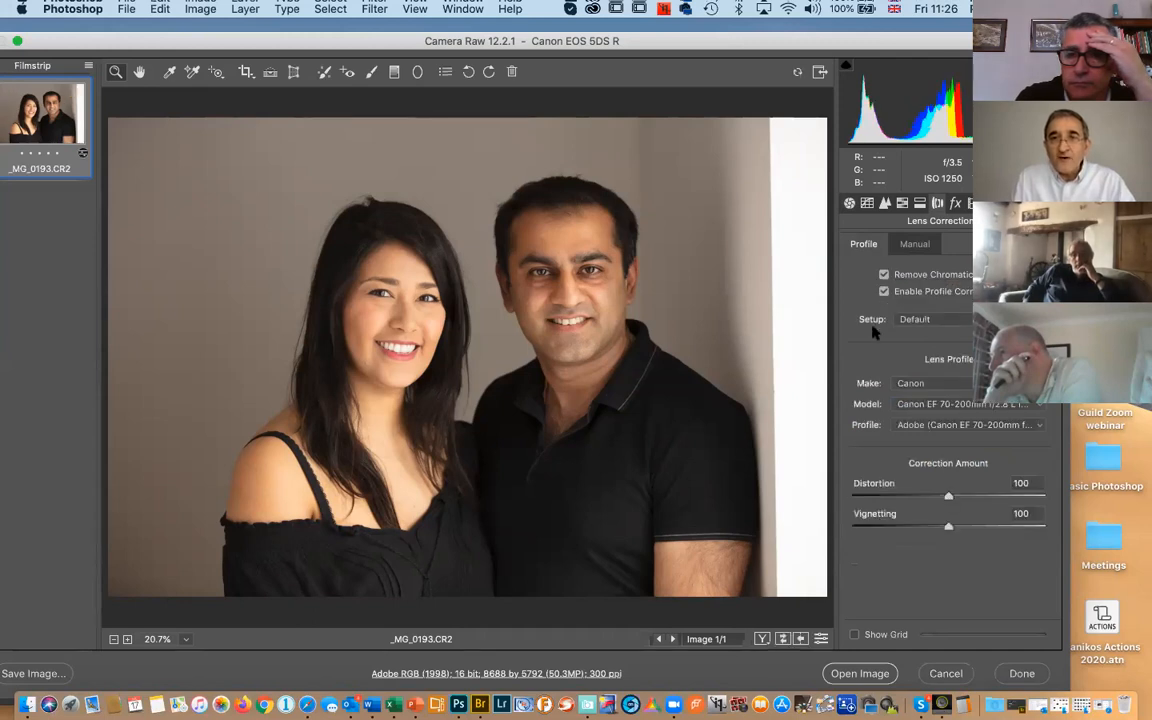
{"action": "left_click", "coordinate": [884, 291]}
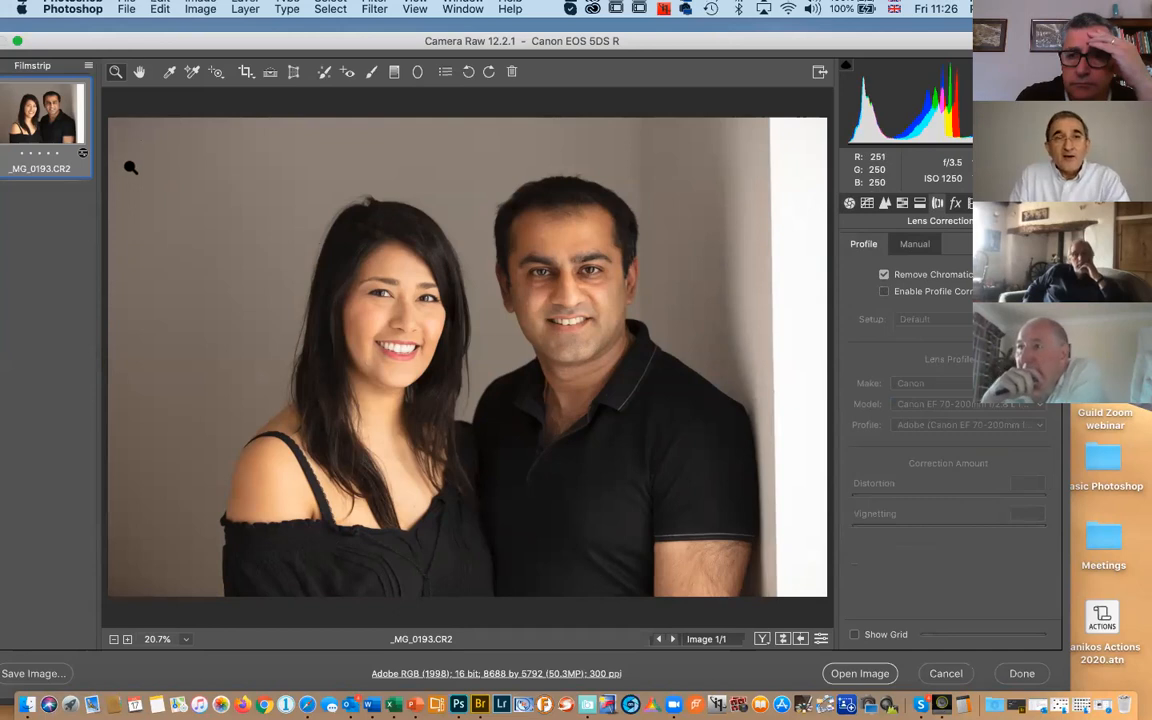
{"action": "left_click", "coordinate": [884, 292]}
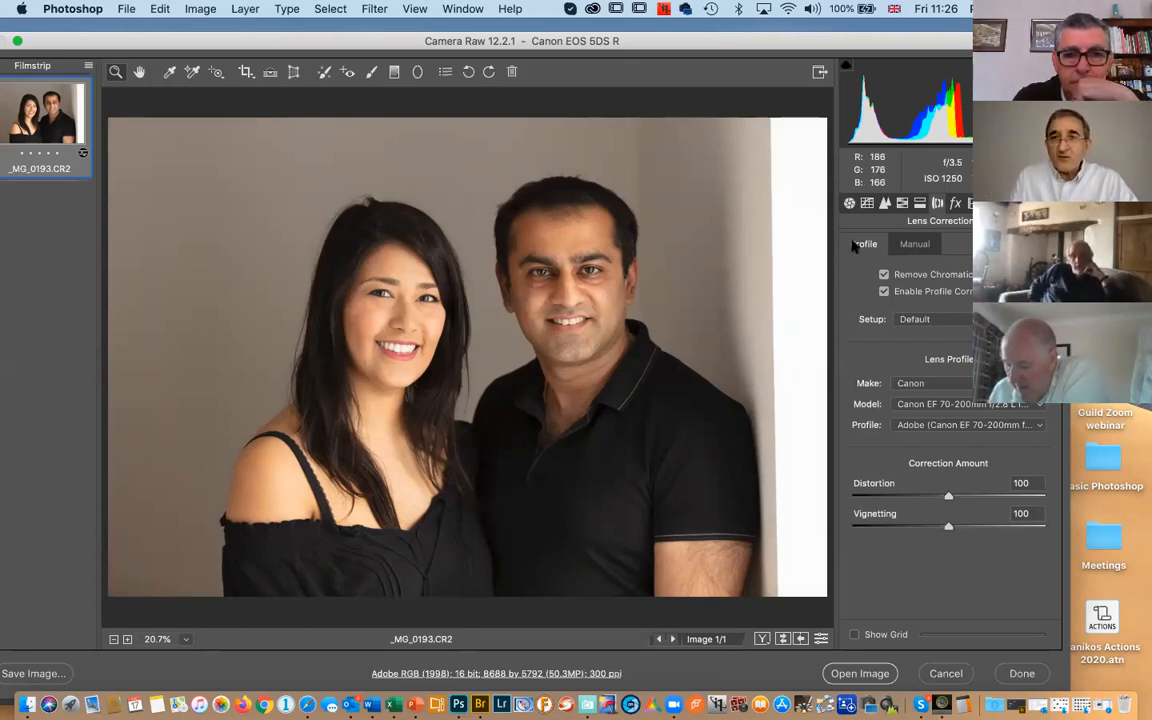
Compare the edges of the man's collar and shoulder at 200% with Remove Chromatic Aberration off and on
{"action": "left_click", "coordinate": [884, 274]}
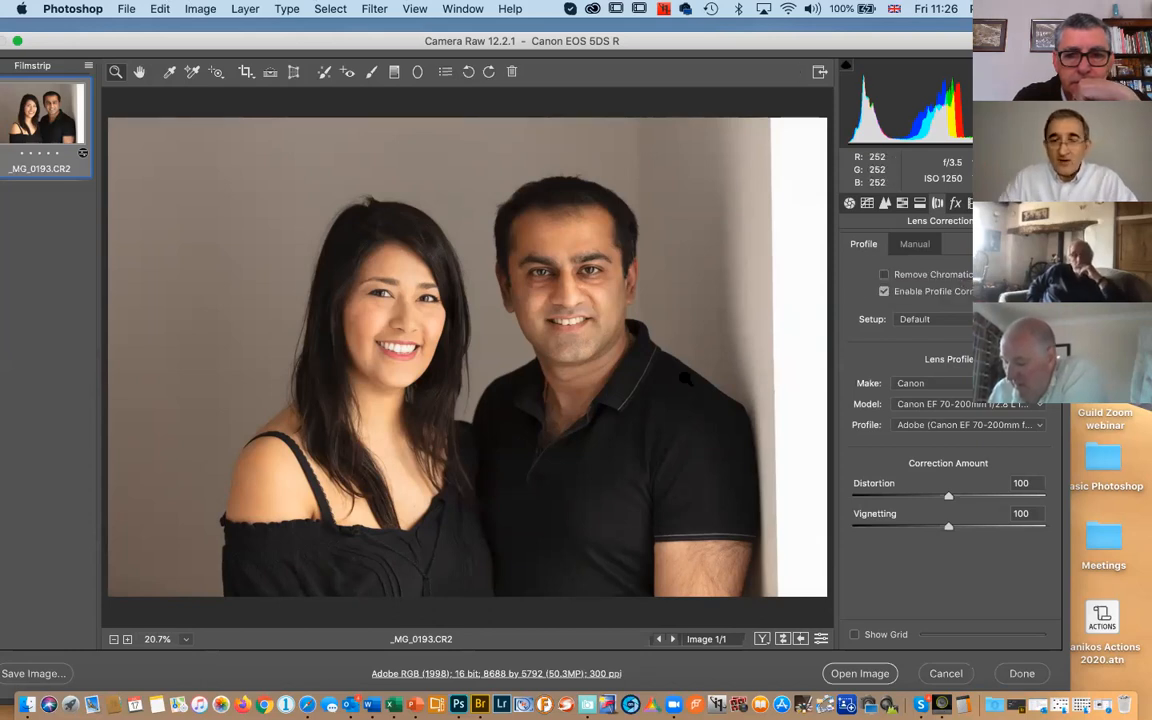
{"action": "key", "text": "super+equal"}
{"action": "key", "text": "super+equal"}
{"action": "key", "text": "super+equal"}
{"action": "key", "text": "super+equal"}
{"action": "key", "text": "super+equal"}
{"action": "key", "text": "super+equal"}
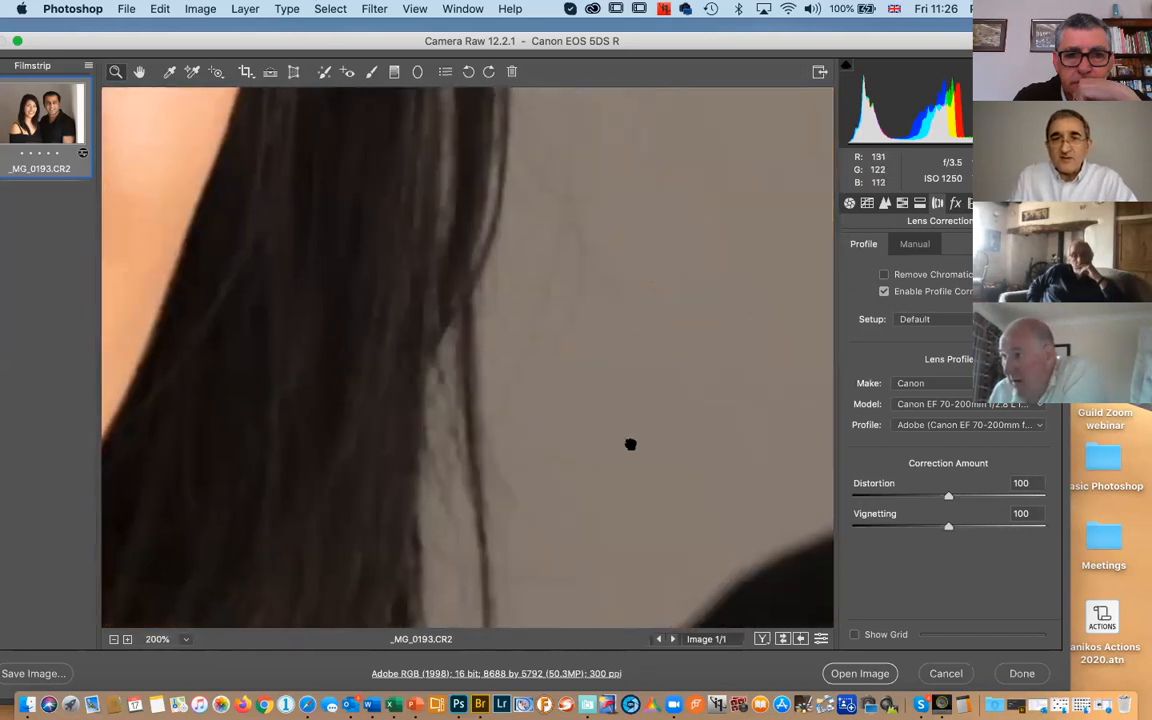
{"action": "left_click_drag", "start_coordinate": [630, 444], "coordinate": [180, 436]}
{"action": "left_click_drag", "start_coordinate": [556, 391], "coordinate": [178, 401]}
{"action": "left_click_drag", "start_coordinate": [668, 404], "coordinate": [170, 372]}
{"action": "left_click_drag", "start_coordinate": [422, 375], "coordinate": [190, 360]}
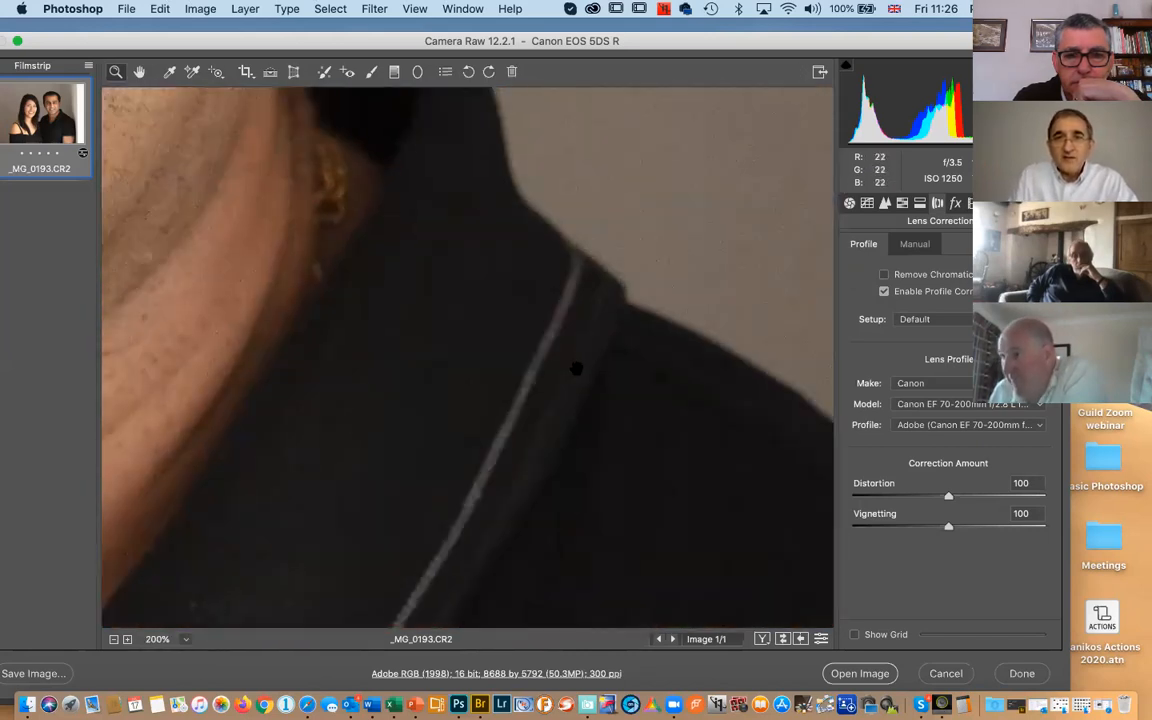
{"action": "left_click_drag", "start_coordinate": [571, 368], "coordinate": [380, 314]}
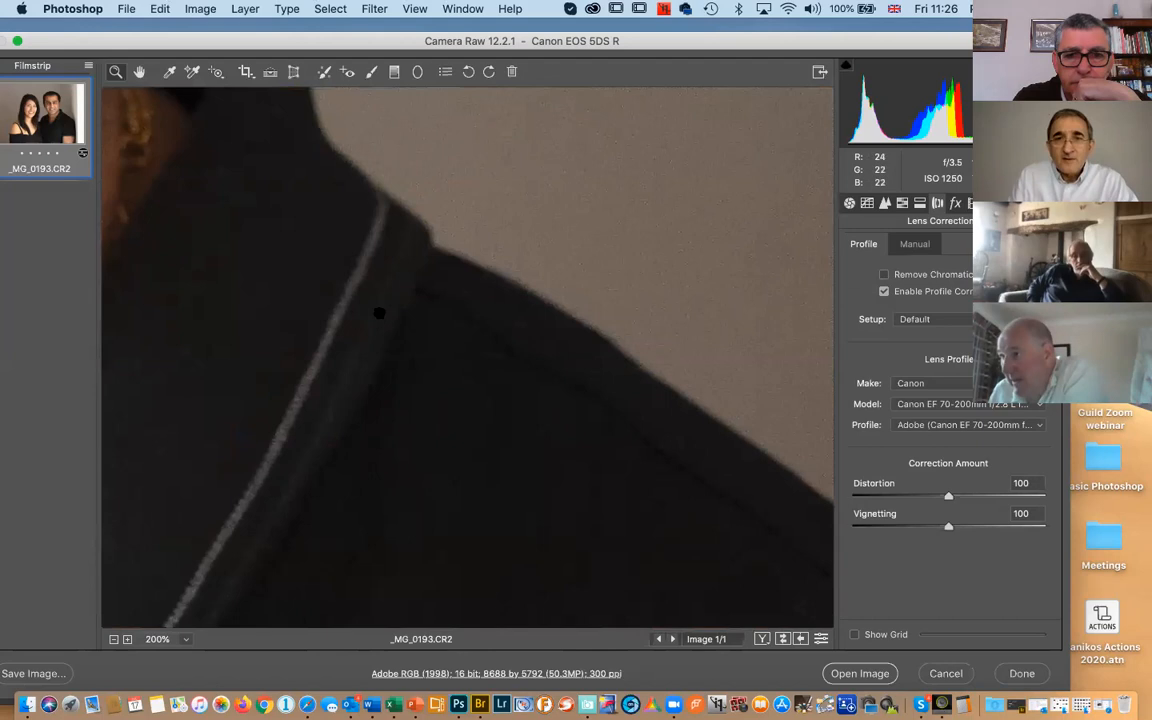
{"action": "left_click", "coordinate": [884, 275]}
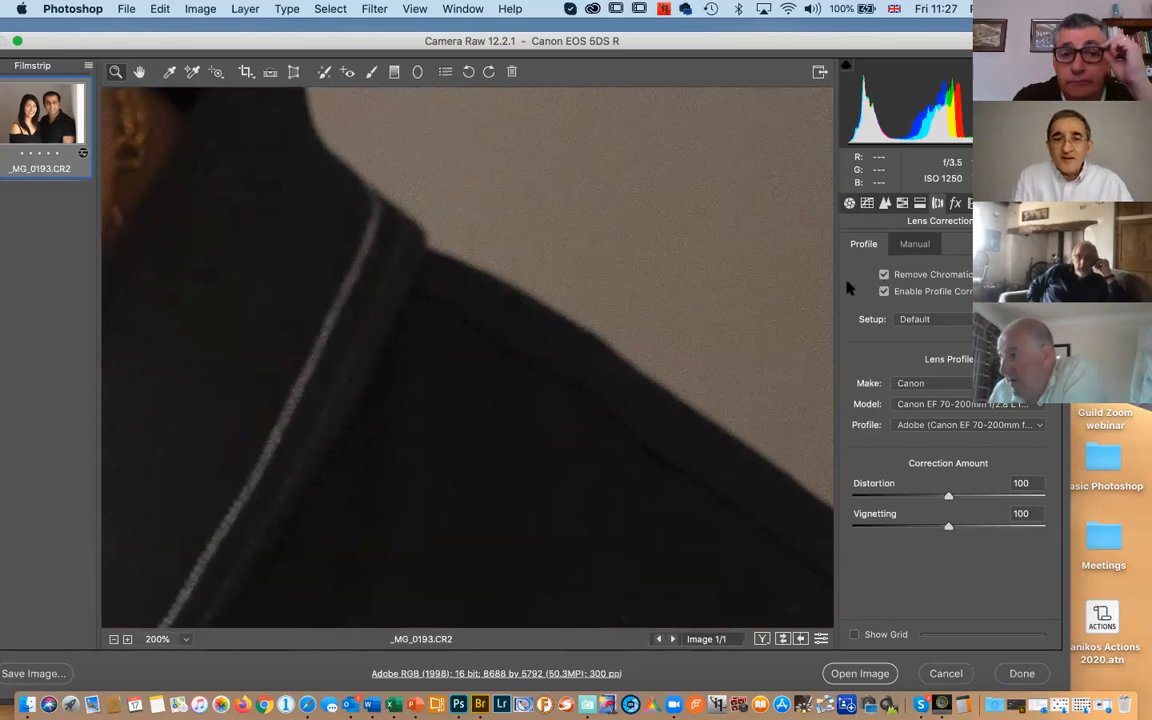
Cancel Camera Raw for _MG_0193.CR2, discarding its adjustments, and return to the dog photo in Photoshop
{"action": "key", "text": "super+minus"}
{"action": "key", "text": "super+minus"}
{"action": "key", "text": "super+minus"}
{"action": "key", "text": "super+minus"}
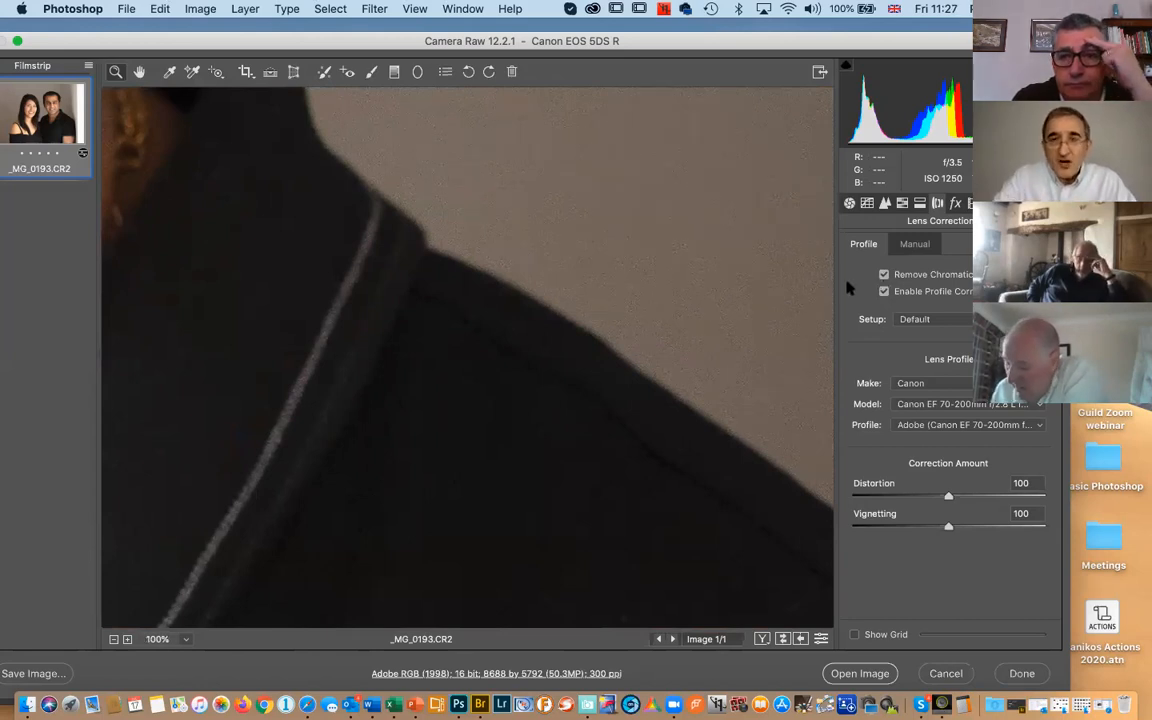
{"action": "key", "text": "super+minus"}
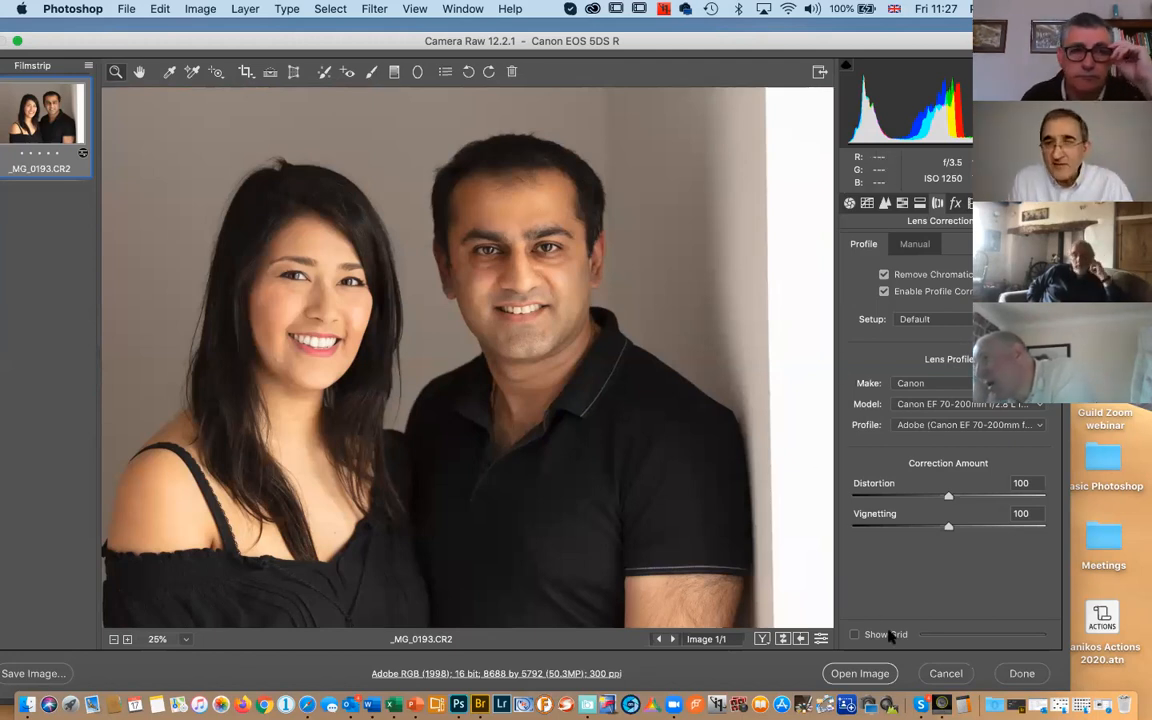
{"action": "left_click", "coordinate": [944, 673]}
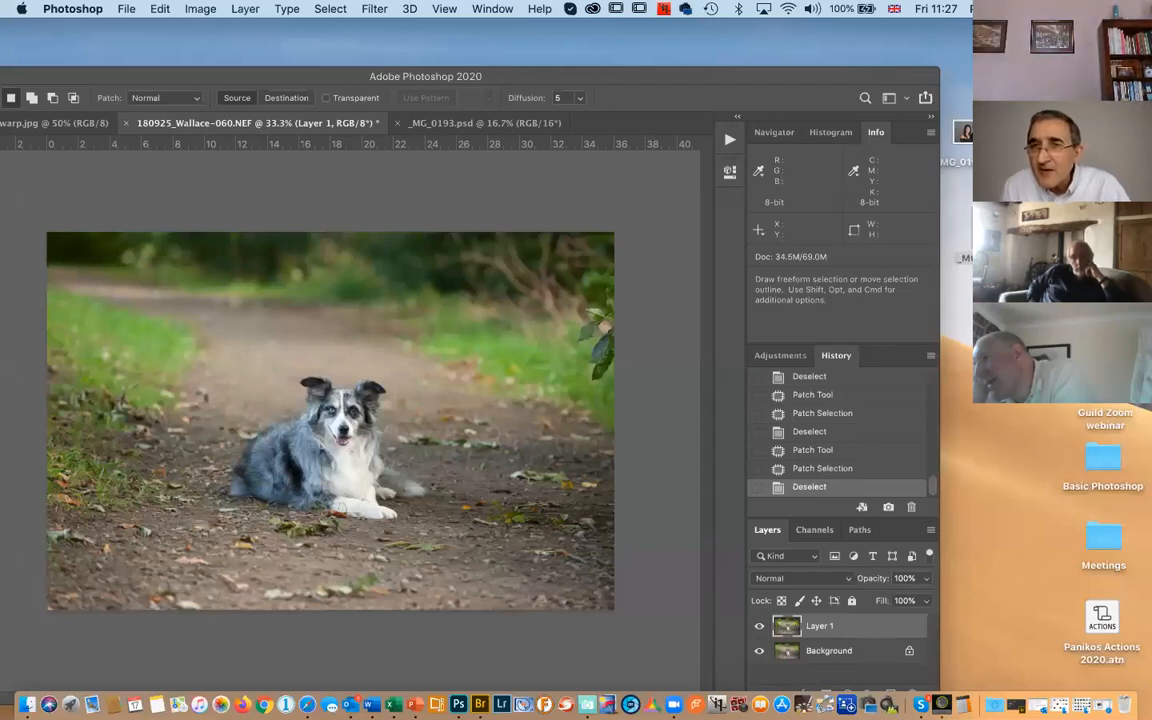
Open _MG_3342.CR2 from the Basic Photoshop folder on the desktop in Camera Raw
{"action": "double_click", "coordinate": [1100, 462]}
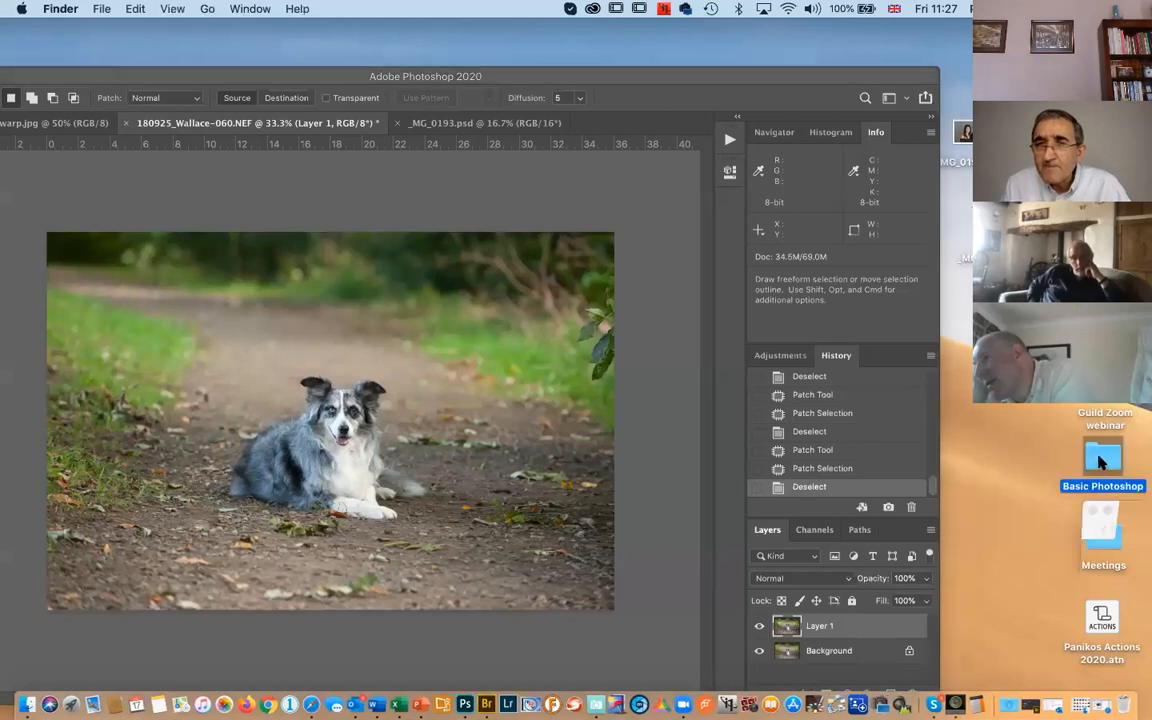
{"action": "left_click", "coordinate": [872, 510]}
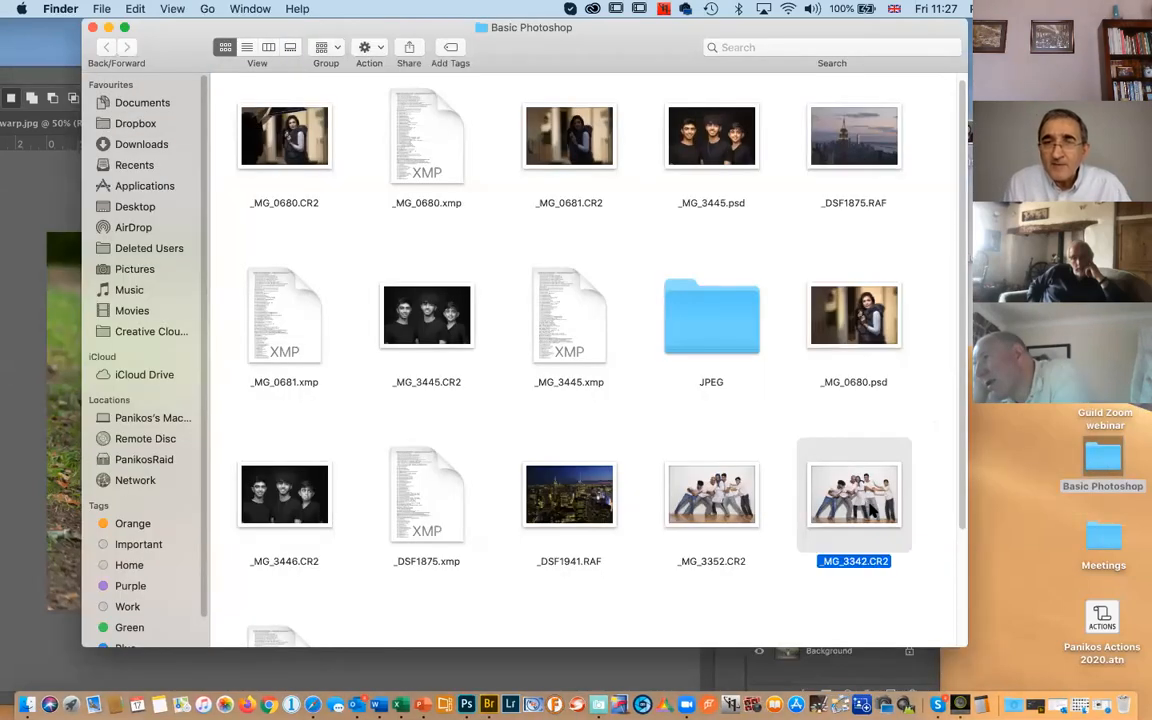
{"action": "double_click", "coordinate": [872, 510]}
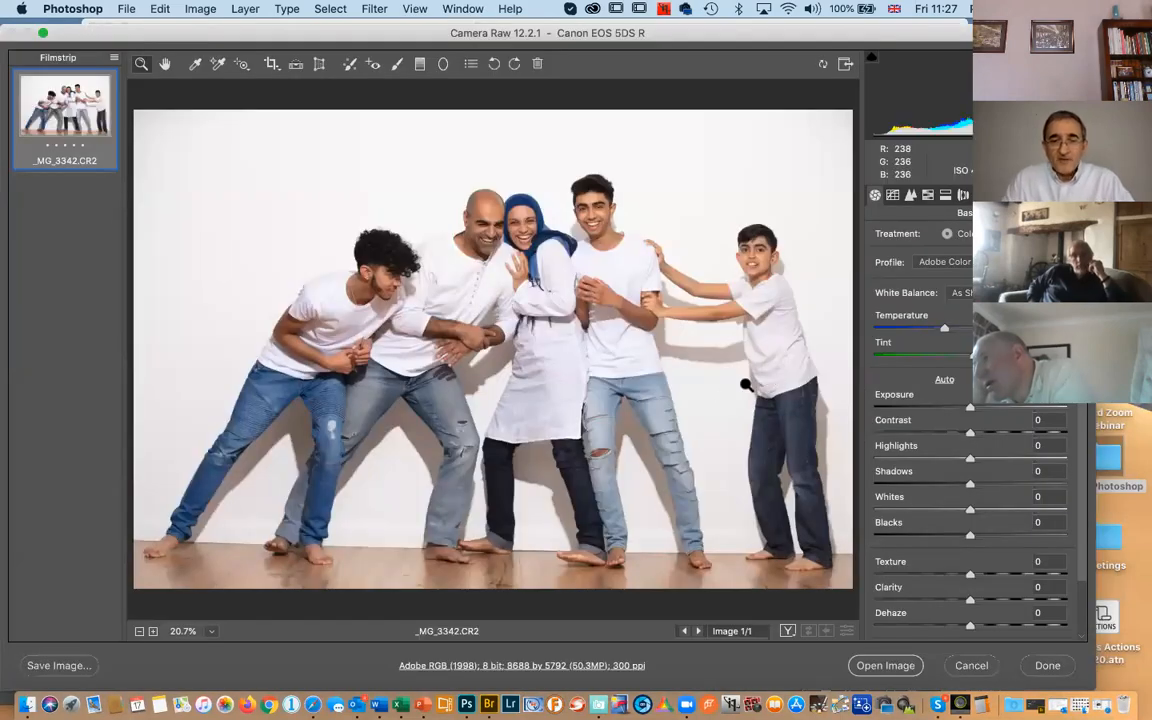
Examine the edges of the boy's dark jeans in _MG_3342.CR2 for colour fringing at up to 400% magnification
{"action": "key", "text": "super+equal"}
{"action": "key", "text": "super+equal"}
{"action": "key", "text": "super+equal"}
{"action": "key", "text": "super+equal"}
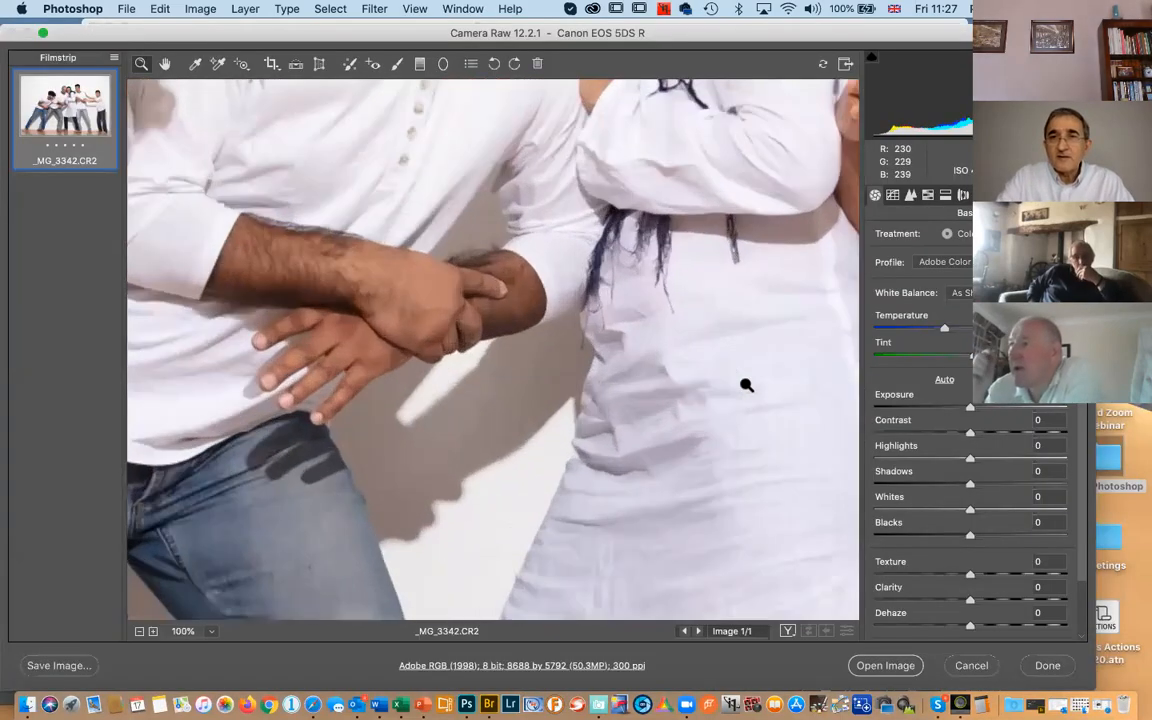
{"action": "left_click_drag", "start_coordinate": [710, 504], "coordinate": [591, 308]}
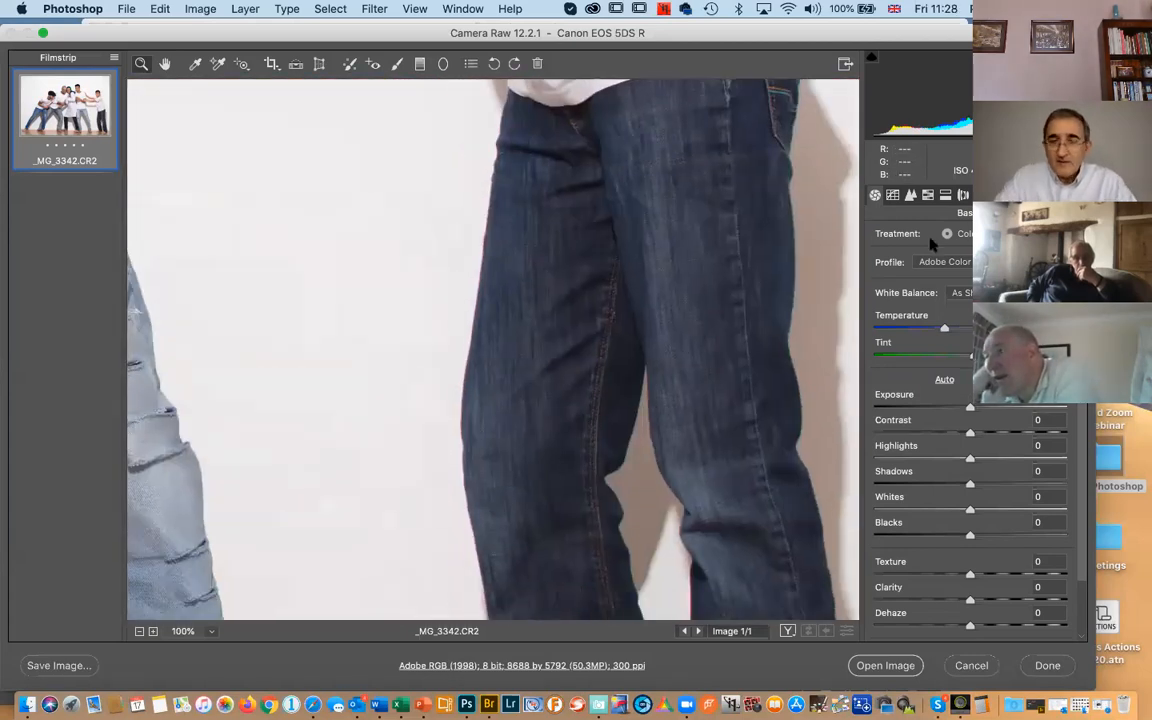
{"action": "key", "text": "super+equal"}
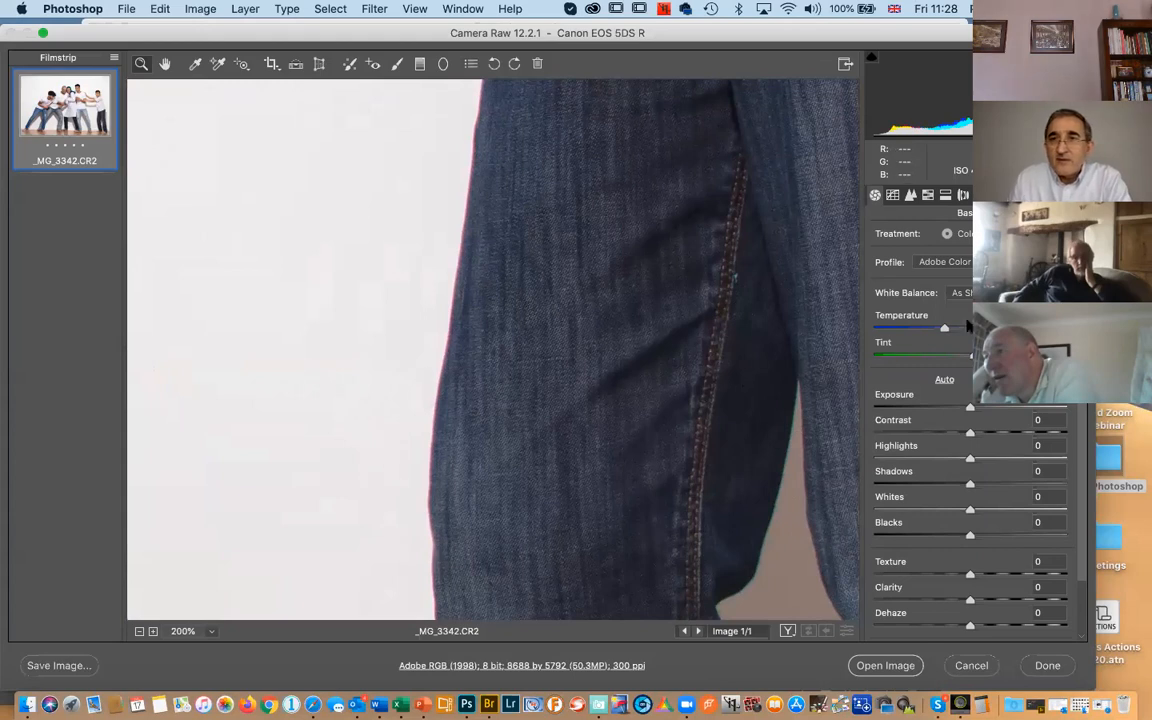
{"action": "left_click", "coordinate": [434, 360]}
{"action": "left_click", "coordinate": [434, 360]}
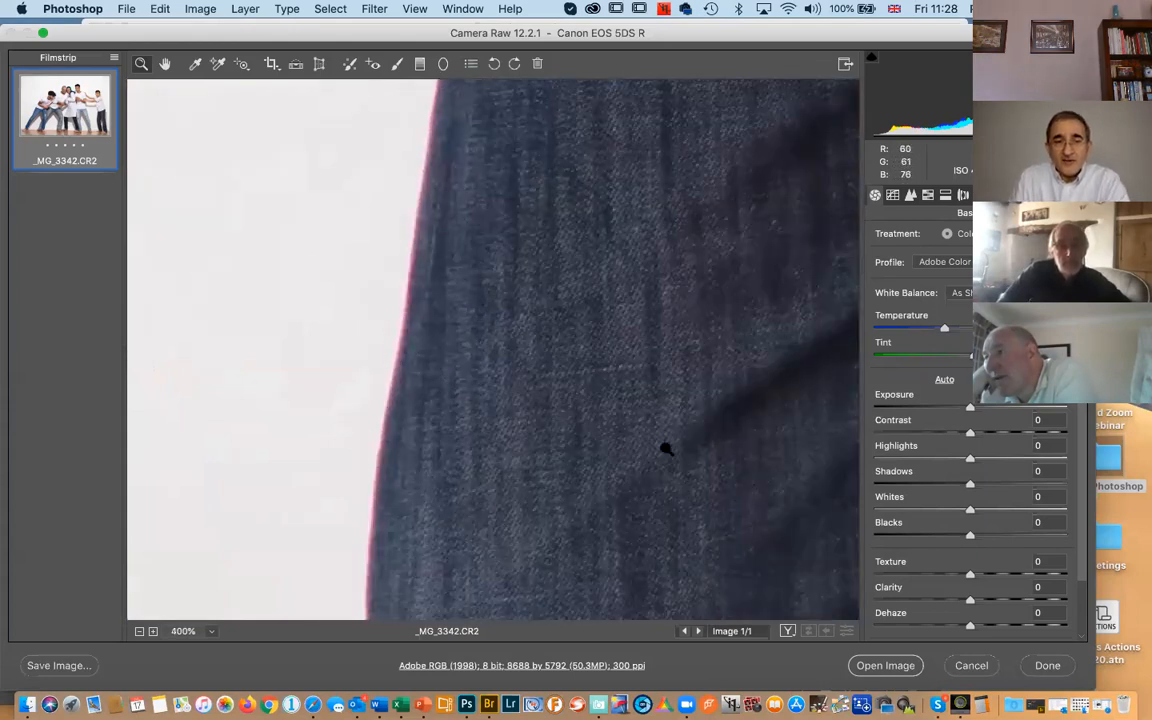
{"action": "left_click_drag", "start_coordinate": [748, 406], "coordinate": [312, 410]}
{"action": "left_click_drag", "start_coordinate": [785, 308], "coordinate": [285, 336]}
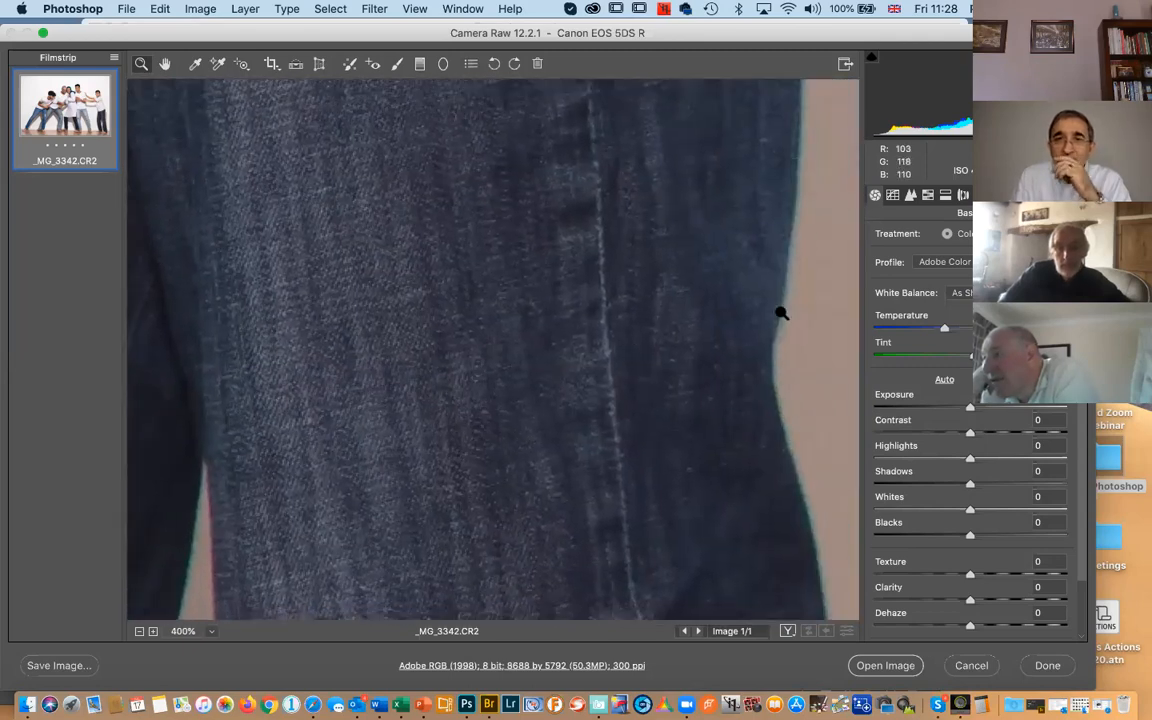
Enable Remove Chromatic Aberration for _MG_3342.CR2, comparing both edges of the boy's jeans at 400% with the correction off and on
{"action": "left_click", "coordinate": [964, 195]}
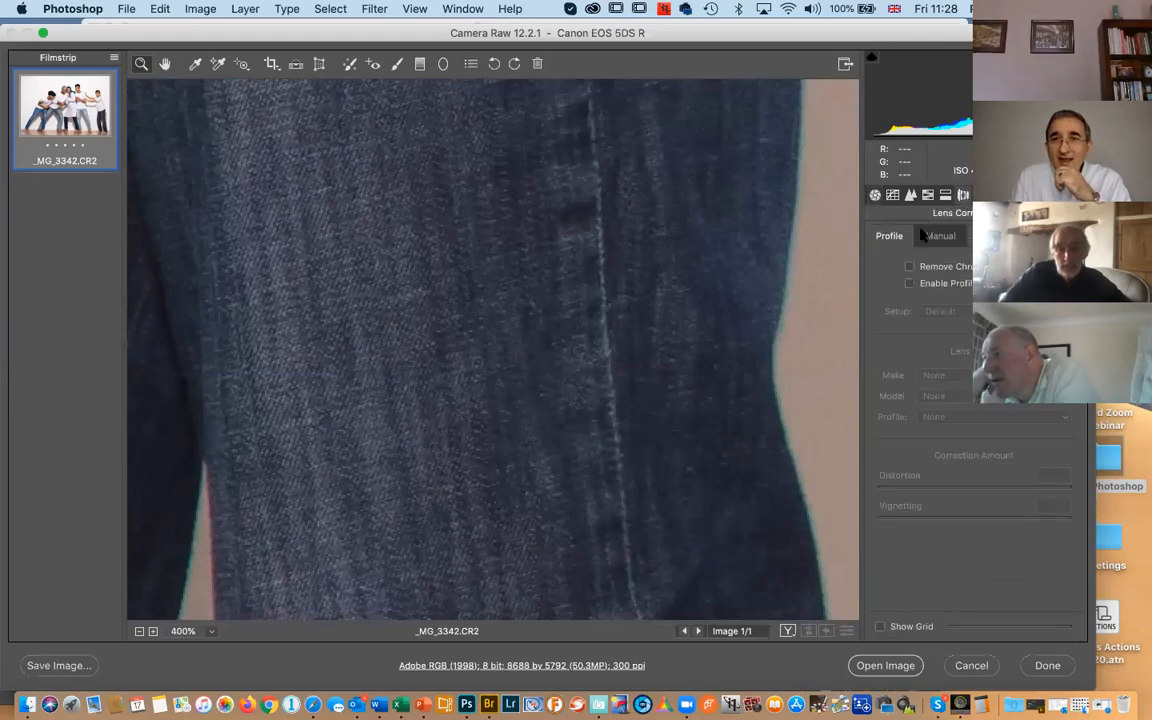
{"action": "left_click_drag", "start_coordinate": [522, 429], "coordinate": [566, 404]}
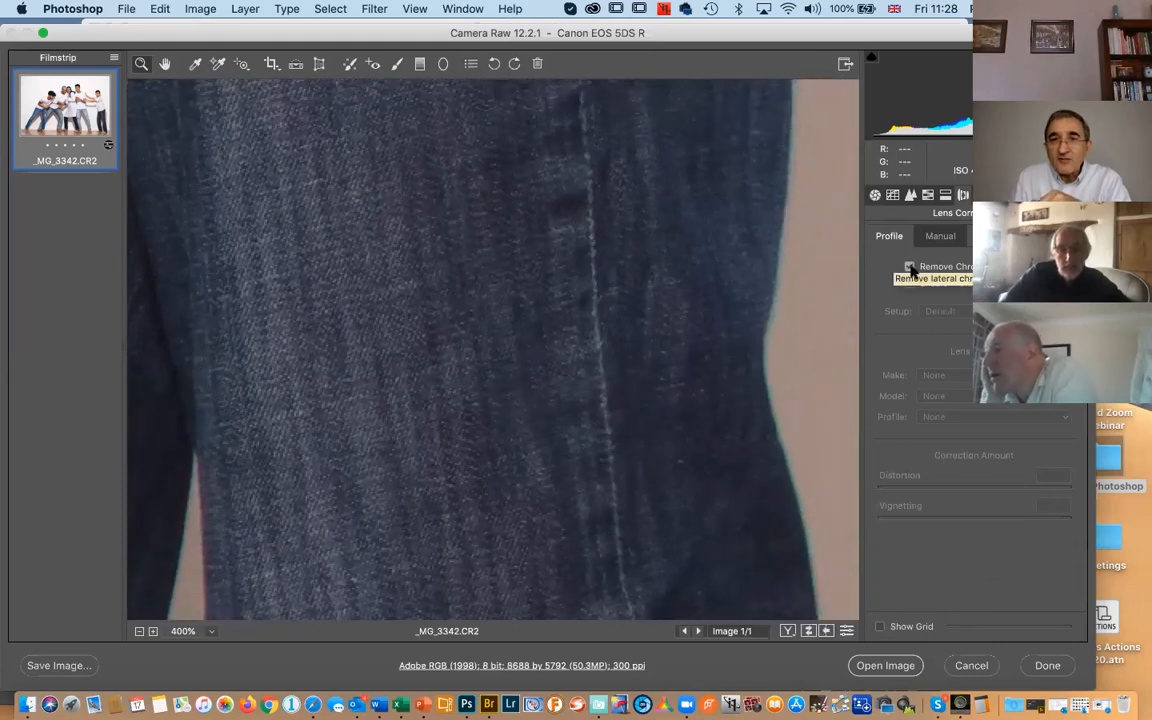
{"action": "left_click", "coordinate": [910, 268]}
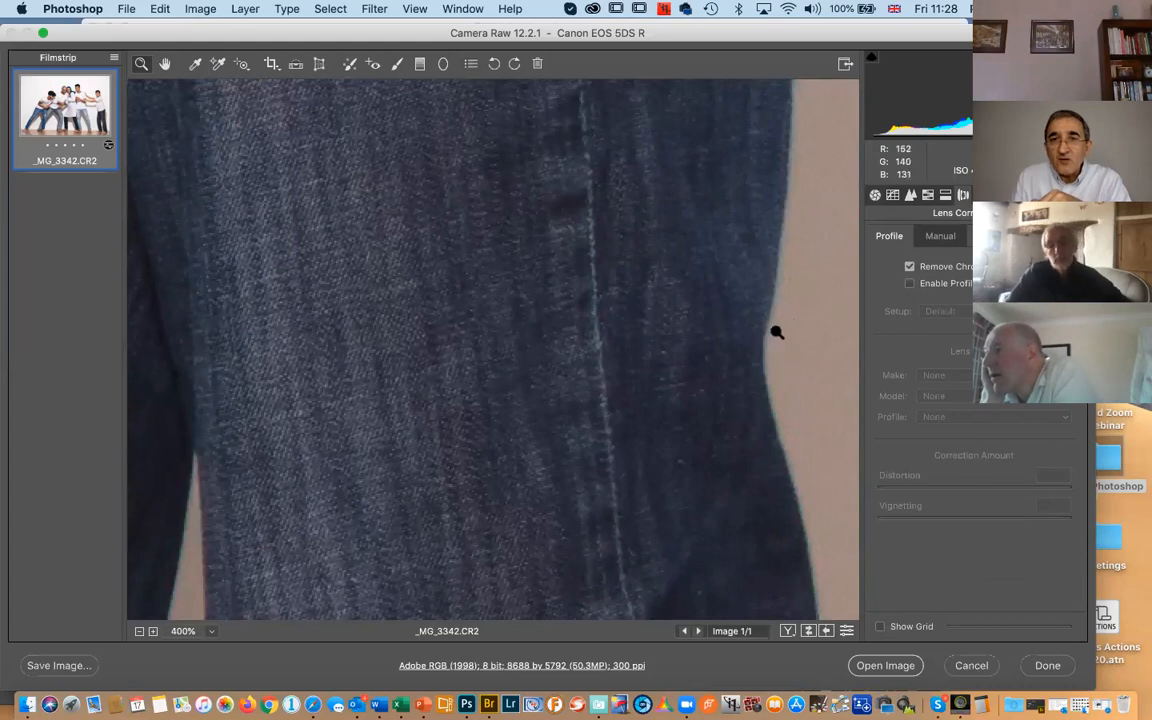
{"action": "left_click_drag", "start_coordinate": [547, 403], "coordinate": [850, 358]}
{"action": "left_click_drag", "start_coordinate": [375, 398], "coordinate": [868, 354]}
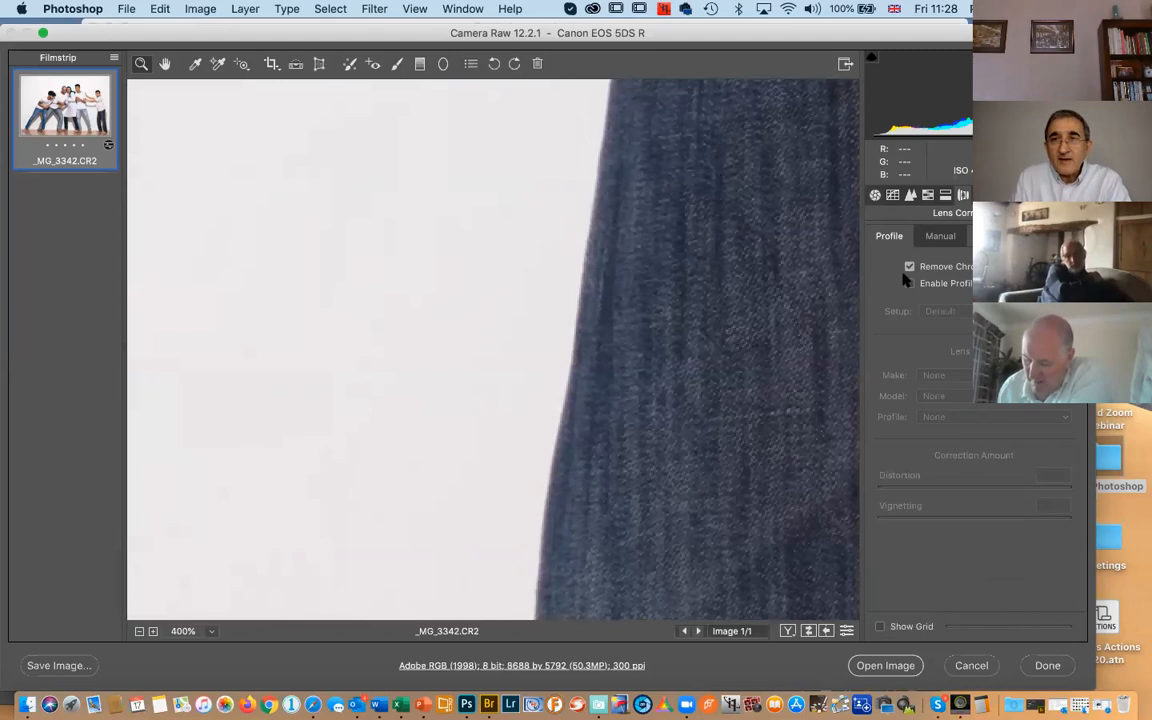
{"action": "left_click", "coordinate": [909, 268]}
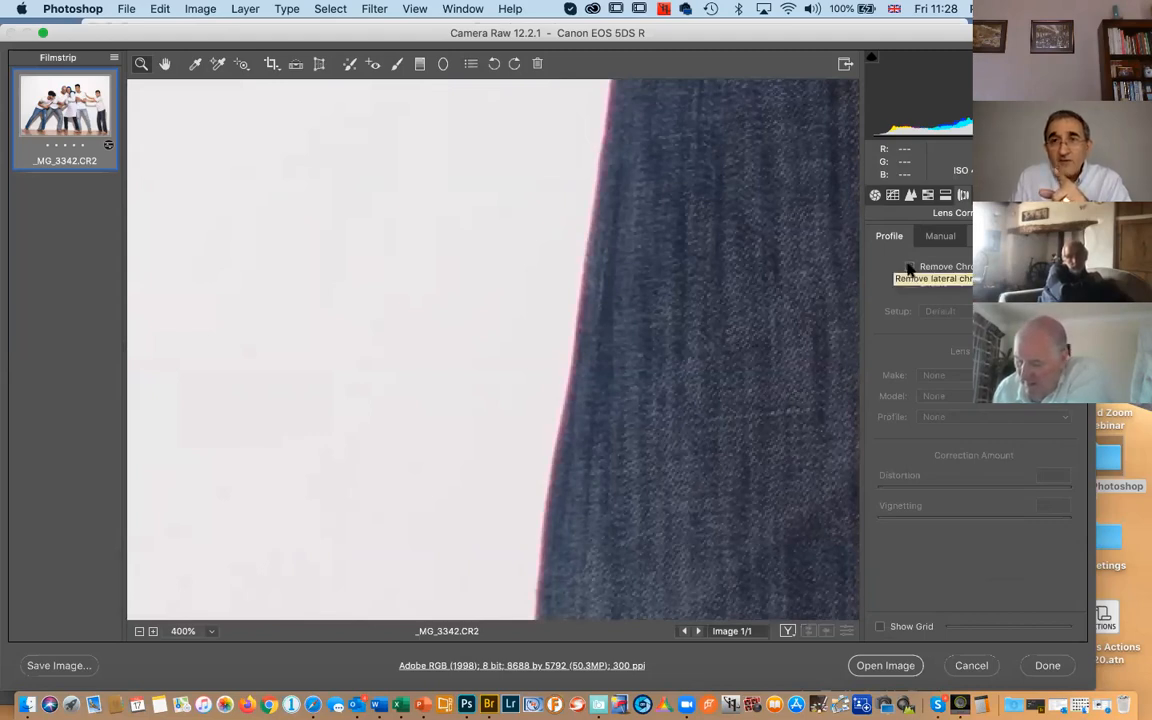
{"action": "left_click", "coordinate": [909, 268]}
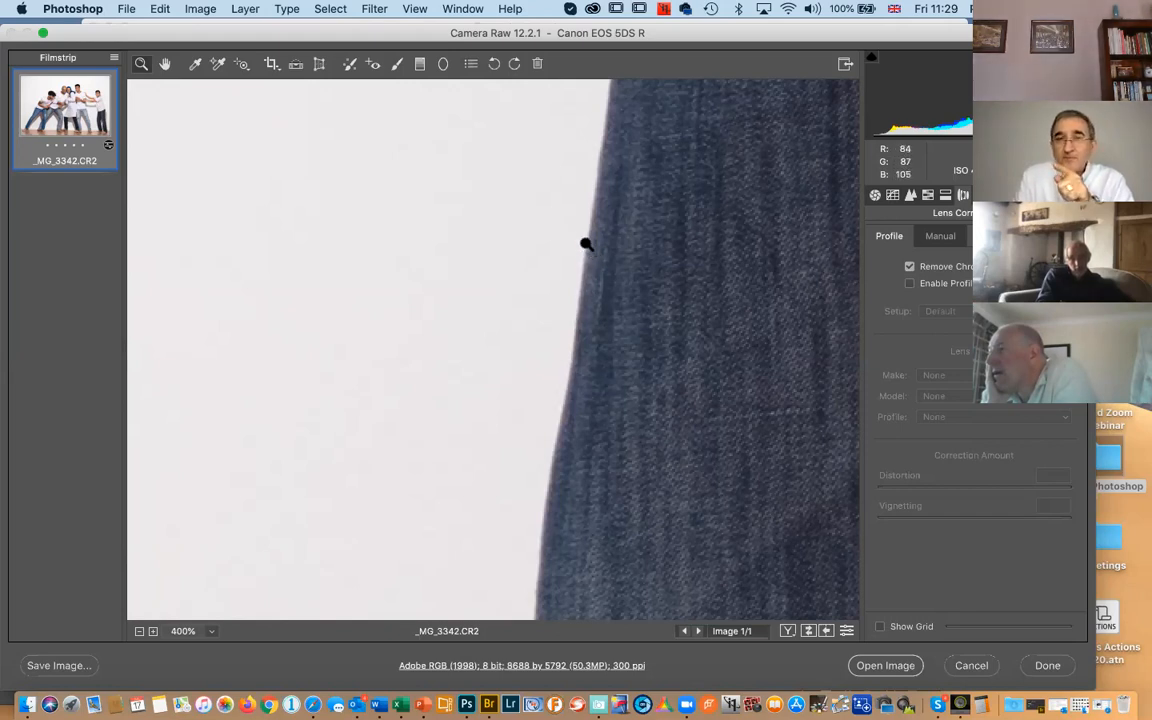
Enable Profile Corrections for _MG_3342.CR2 with the whole group shown at 25%
{"action": "left_click", "coordinate": [557, 403], "text": "alt"}
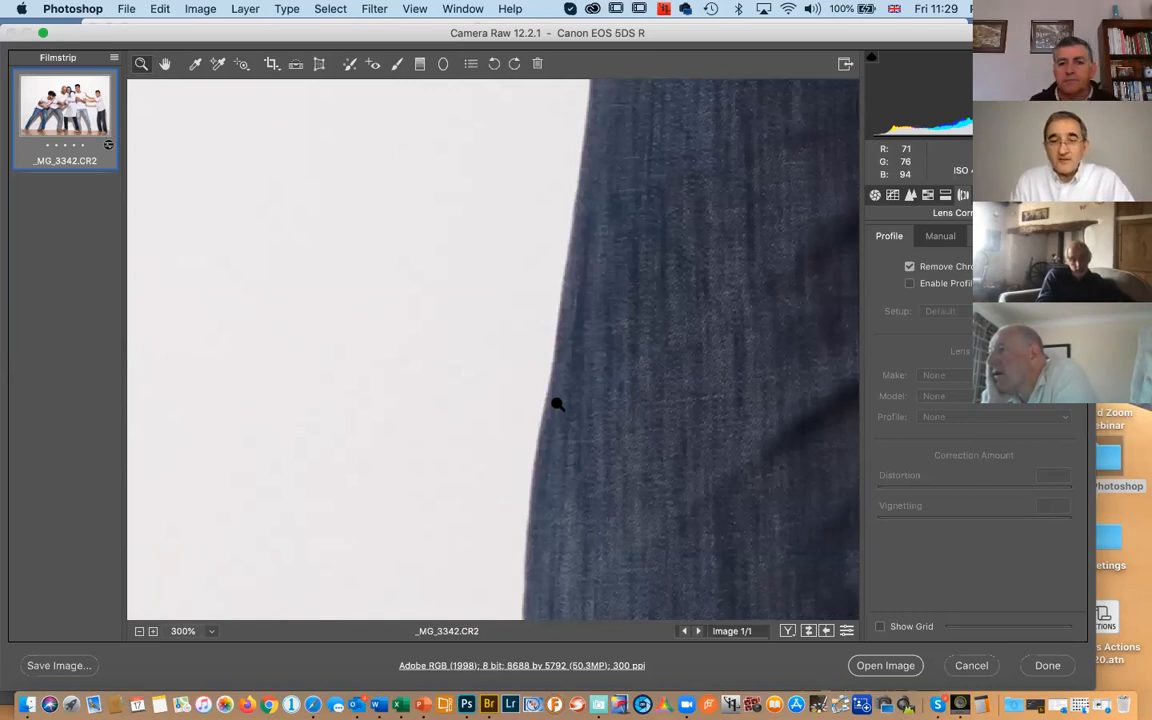
{"action": "key", "text": "super+minus"}
{"action": "key", "text": "super+minus"}
{"action": "key", "text": "super+minus"}
{"action": "key", "text": "super+minus"}
{"action": "key", "text": "super+minus"}
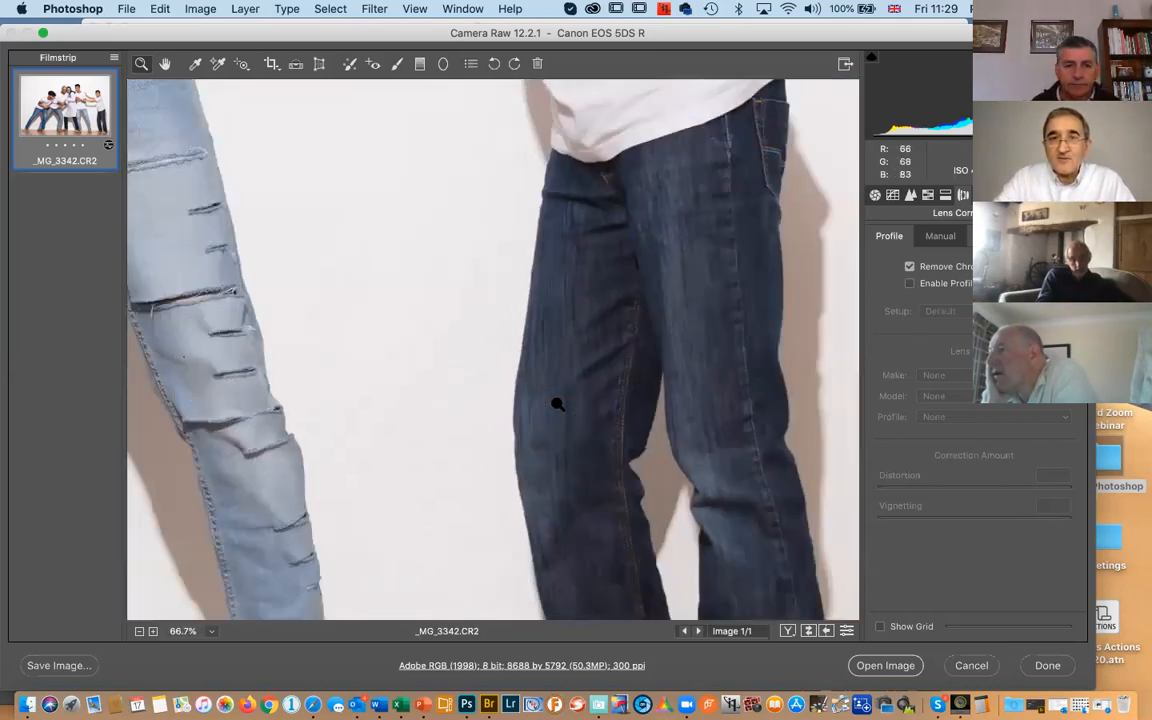
{"action": "key", "text": "super+minus"}
{"action": "key", "text": "super+minus"}
{"action": "key", "text": "super+minus"}
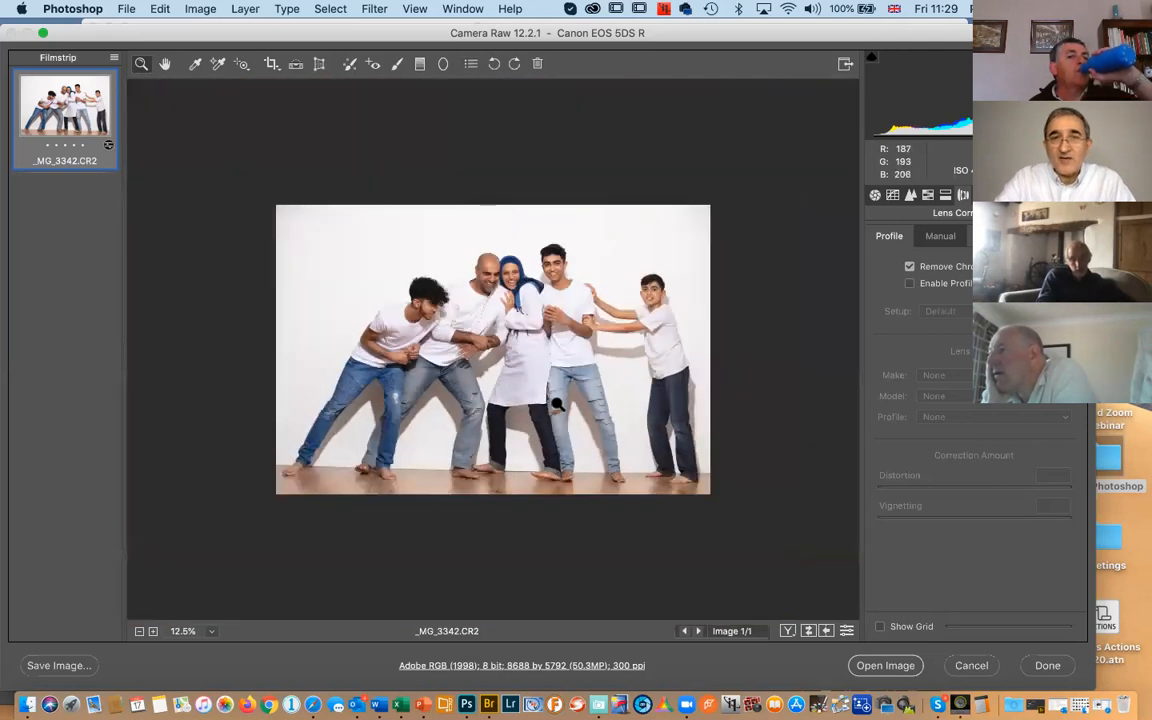
{"action": "key", "text": "super+plus"}
{"action": "key", "text": "super+plus"}
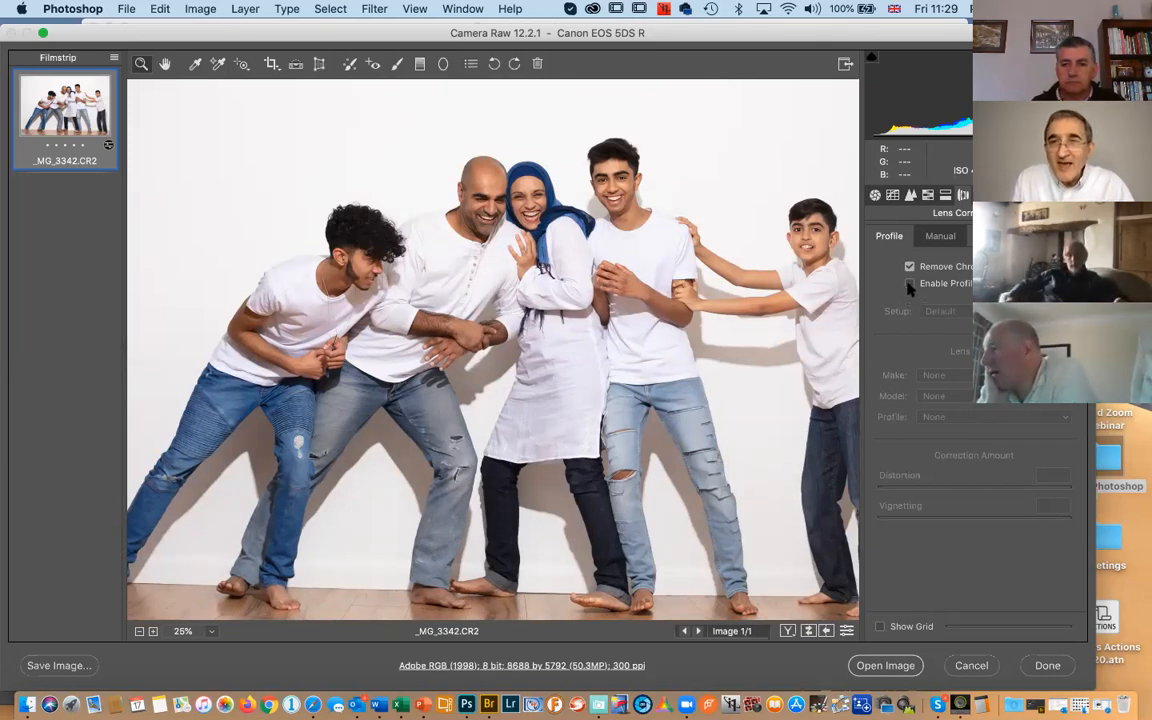
{"action": "left_click", "coordinate": [910, 285]}
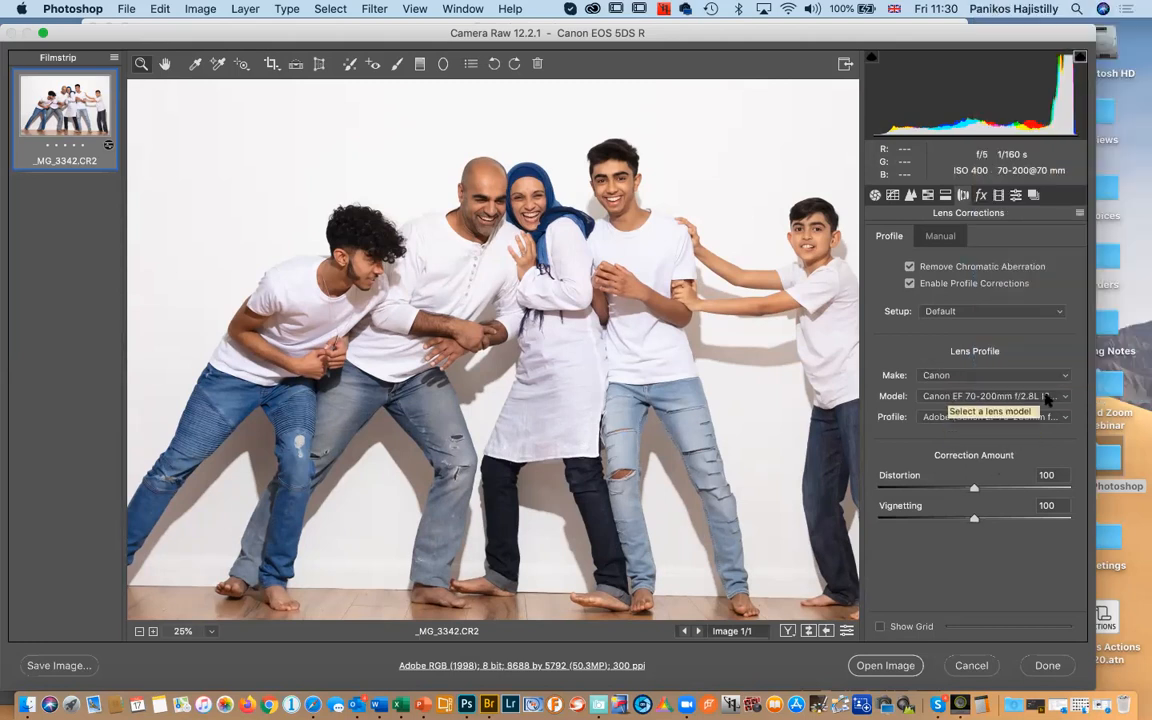
Review the available lens models and profiles, keeping Canon EF 70-200mm f/2.8L IS III USM, and cancel Camera Raw for _MG_3342.CR2
{"action": "left_click", "coordinate": [1063, 400]}
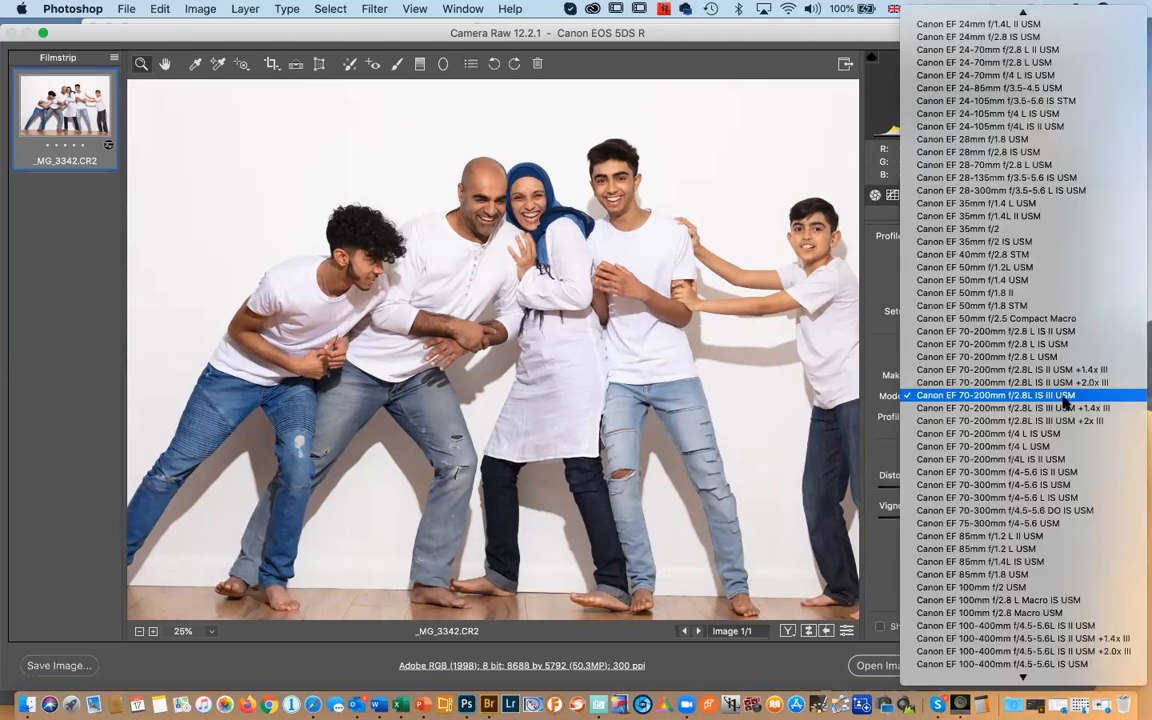
{"action": "left_click", "coordinate": [1035, 396]}
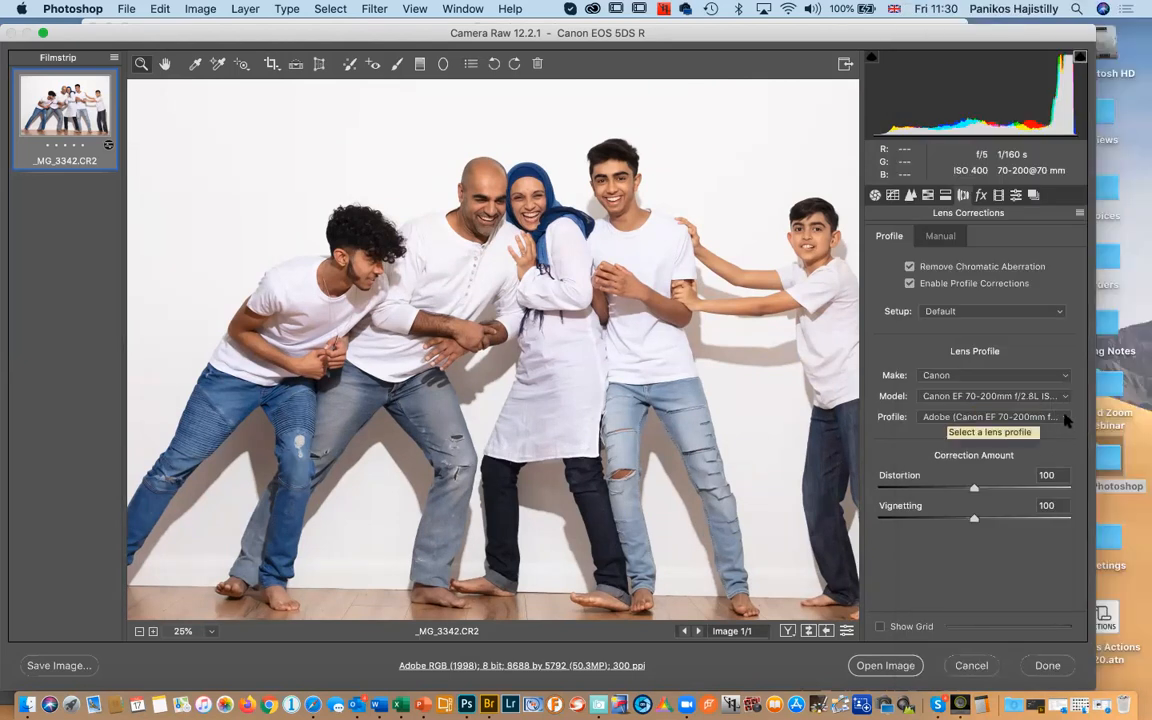
{"action": "left_click", "coordinate": [985, 417]}
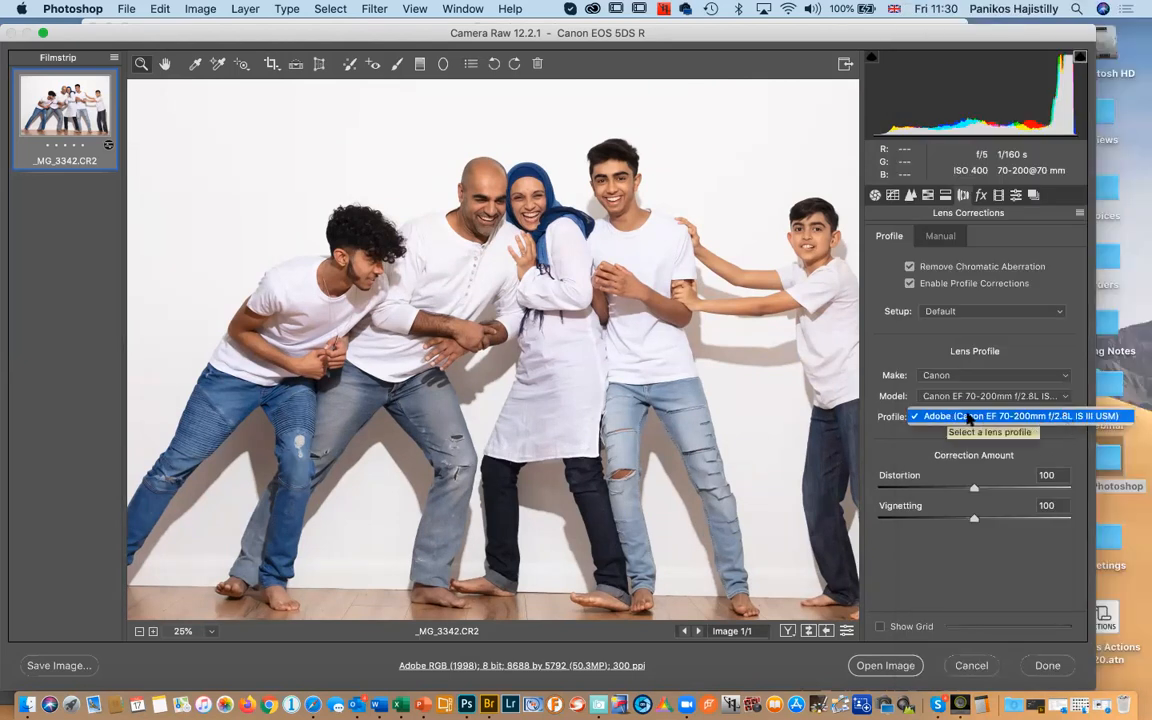
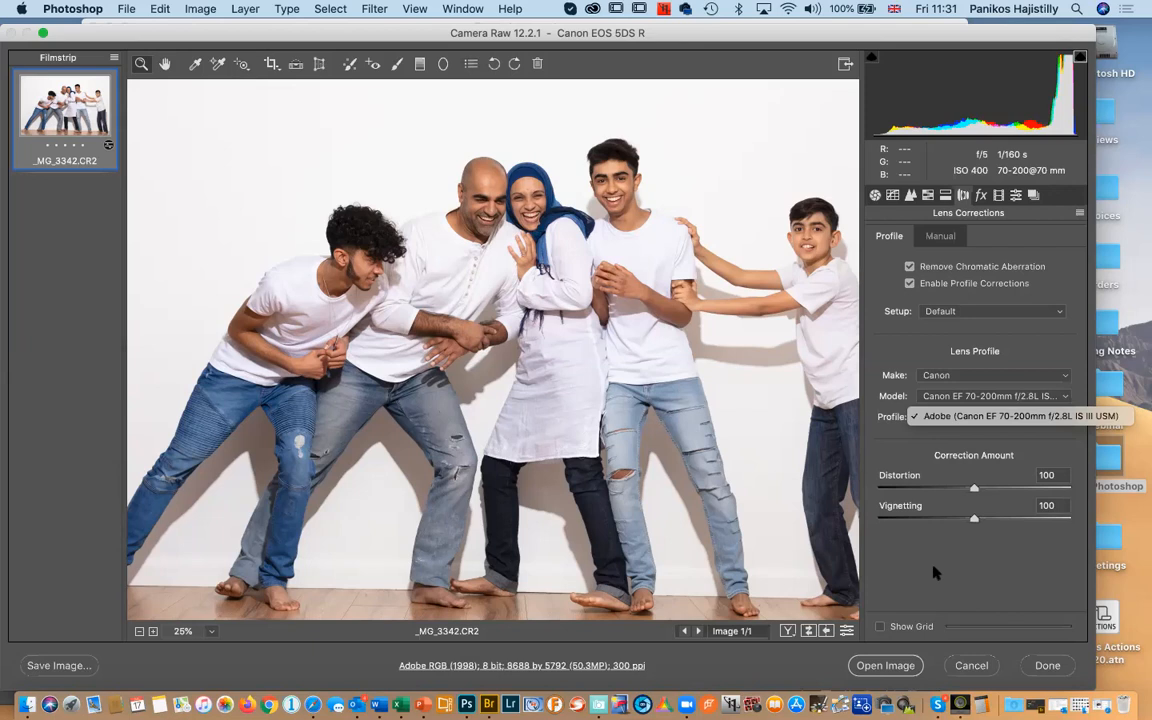
{"action": "left_click", "coordinate": [970, 666]}
{"action": "left_click", "coordinate": [971, 666]}
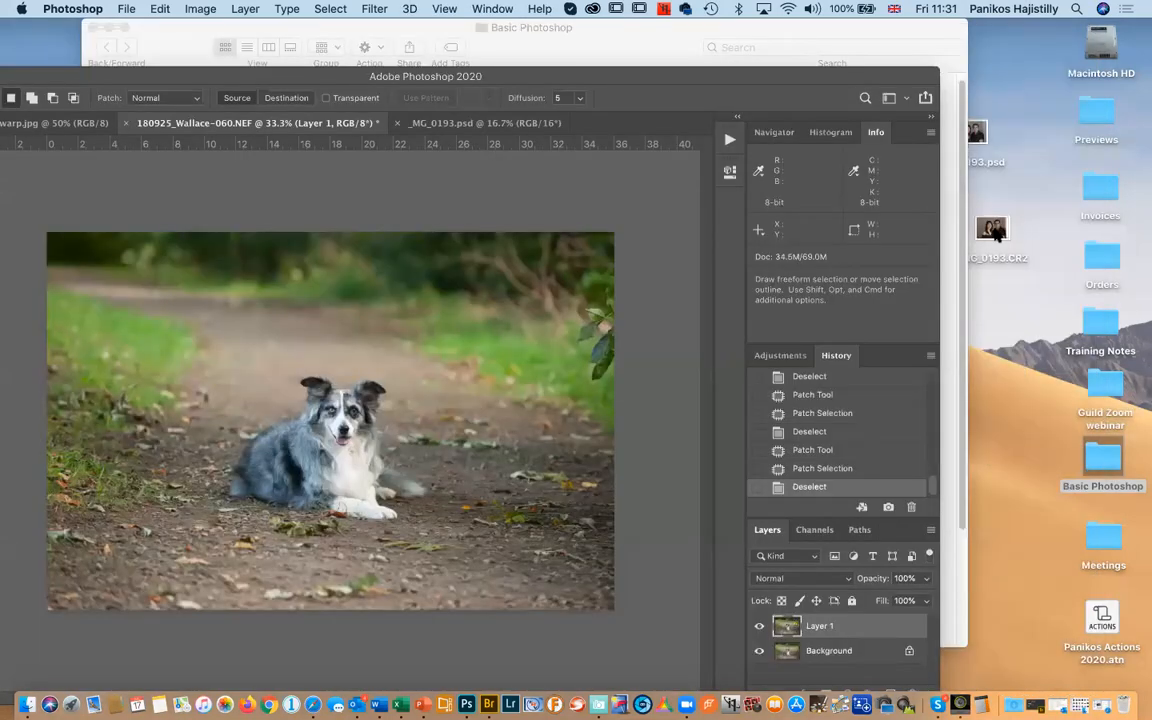
Open _MG_0193.CR2 from the desktop in Camera Raw and set its Temperature to 5500 after trying 3400
{"action": "double_click", "coordinate": [993, 231]}
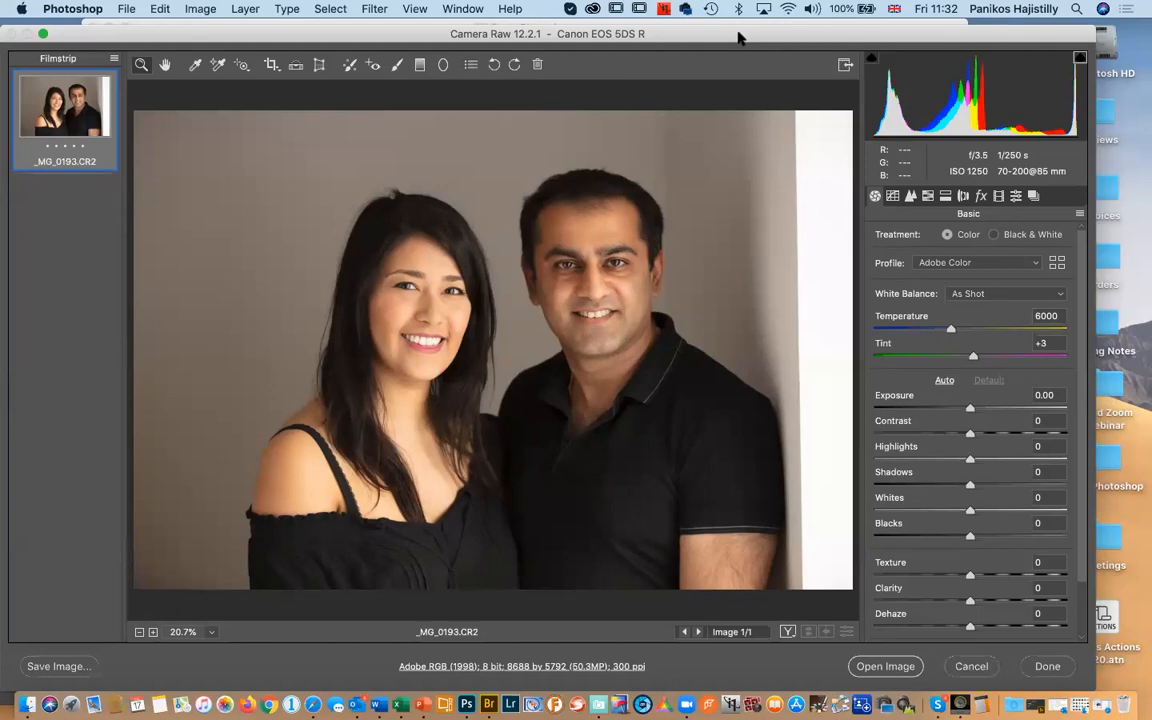
{"action": "left_click", "coordinate": [903, 322]}
{"action": "key", "text": "Down"}
{"action": "left_click", "coordinate": [900, 329]}
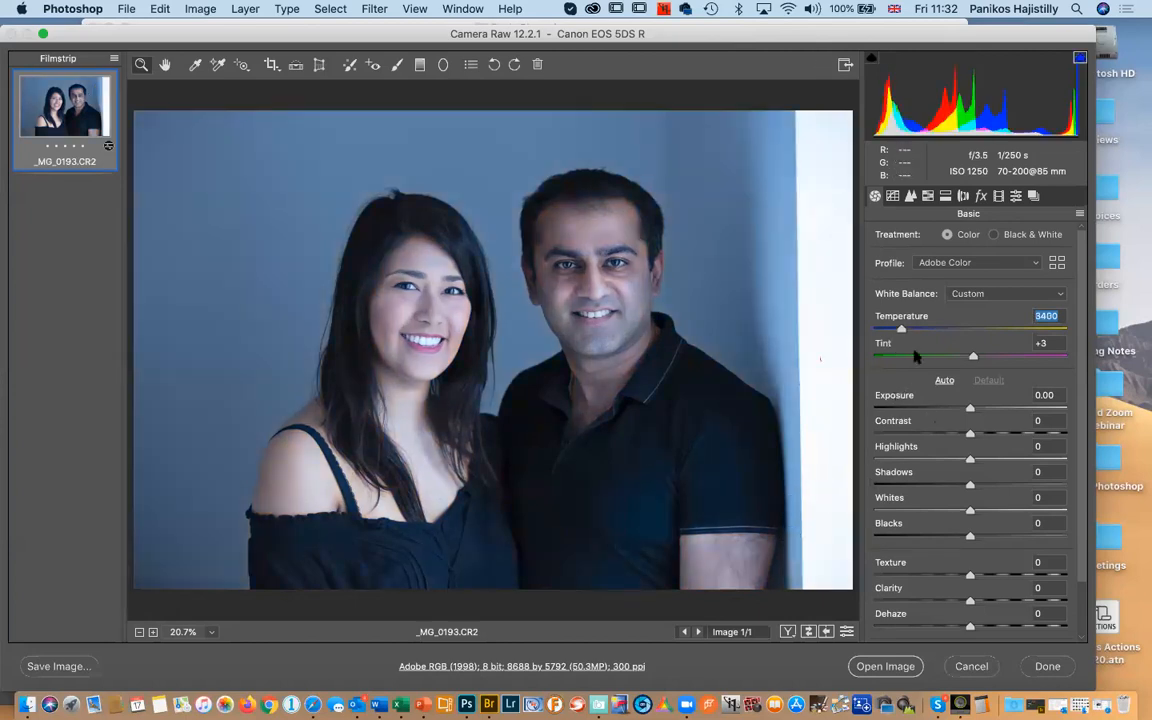
{"action": "left_click", "coordinate": [945, 329]}
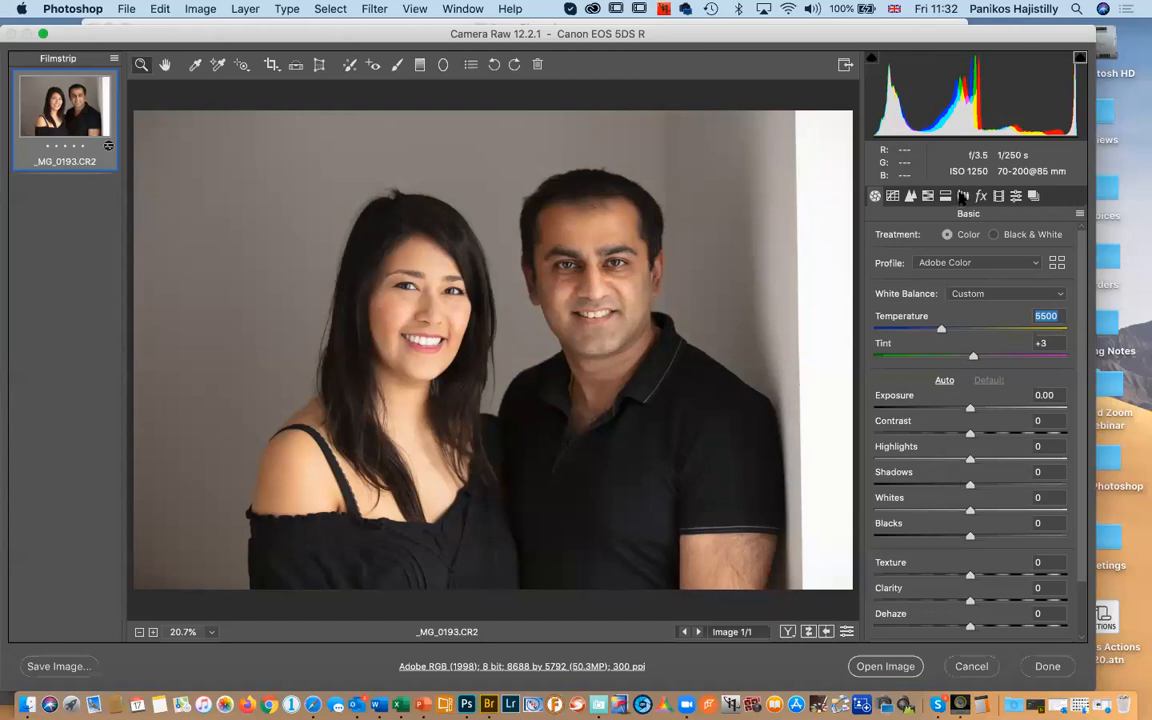
Enable Profile Corrections for _MG_0193.CR2 and raise Shadows to +31
{"action": "left_click", "coordinate": [963, 196]}
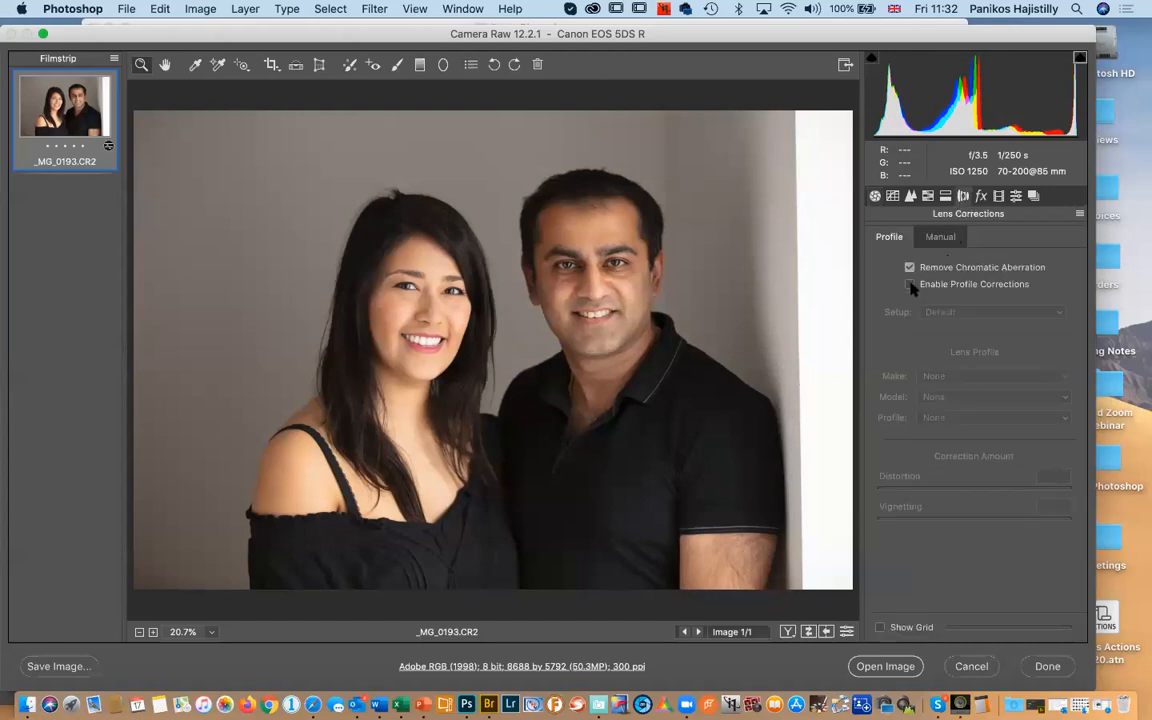
{"action": "left_click", "coordinate": [910, 285]}
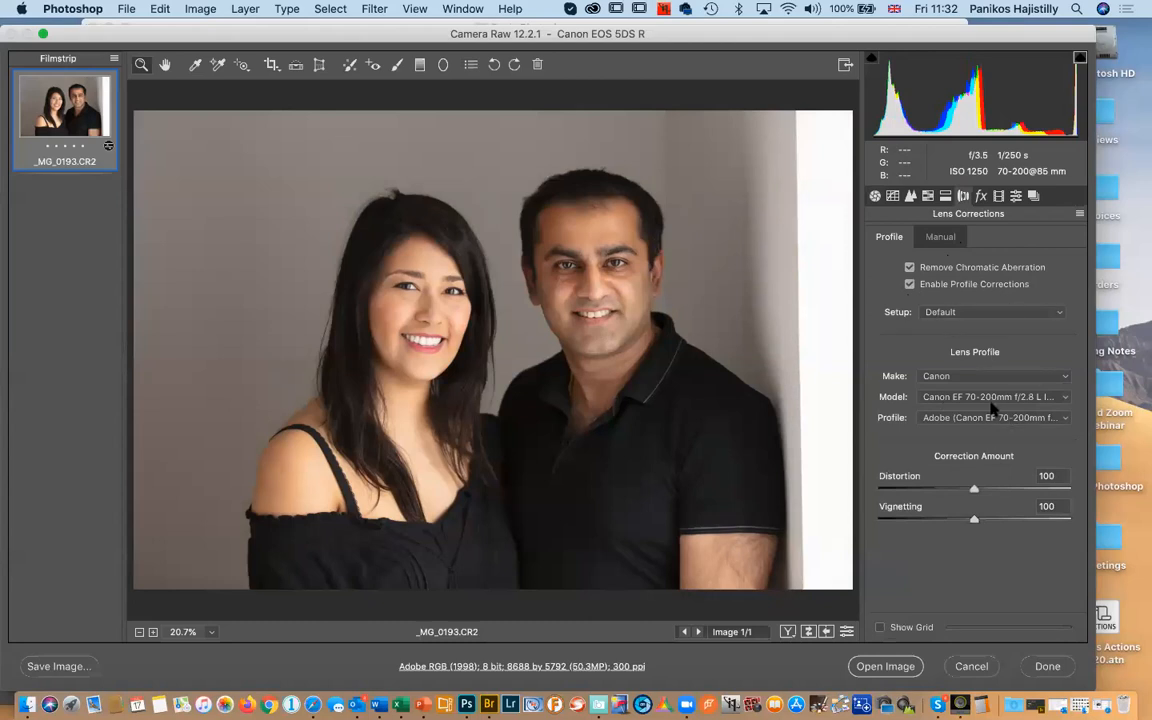
{"action": "left_click", "coordinate": [875, 196]}
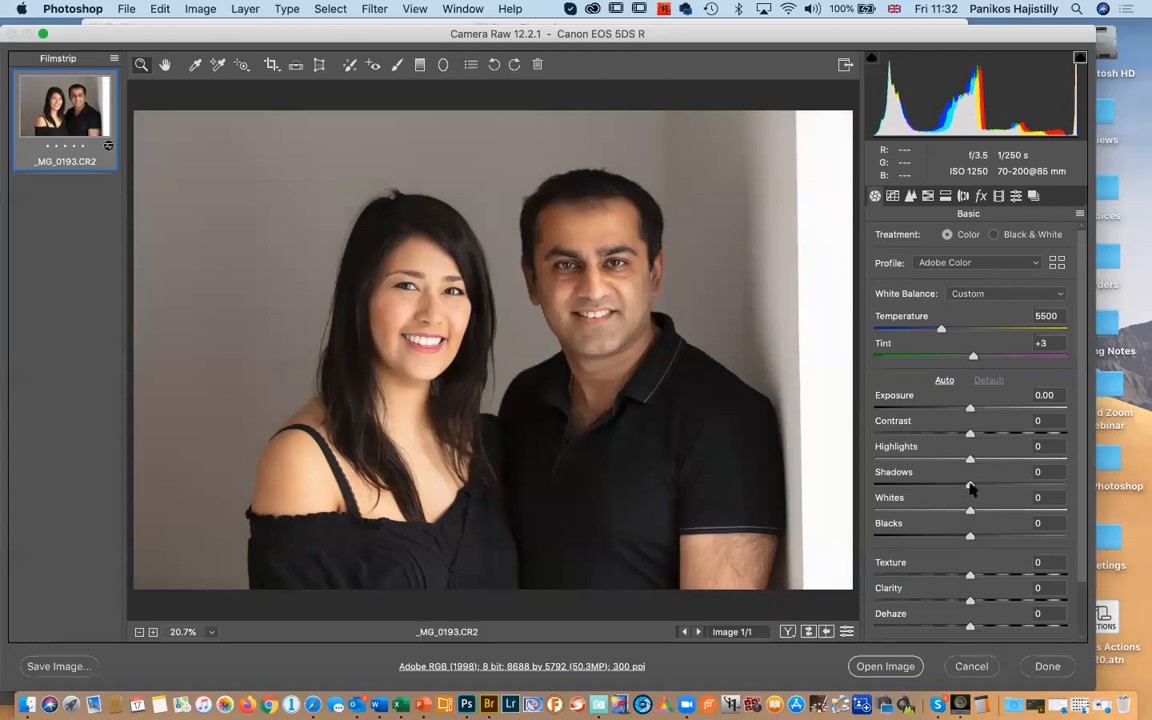
{"action": "left_click_drag", "start_coordinate": [970, 485], "coordinate": [1000, 485]}
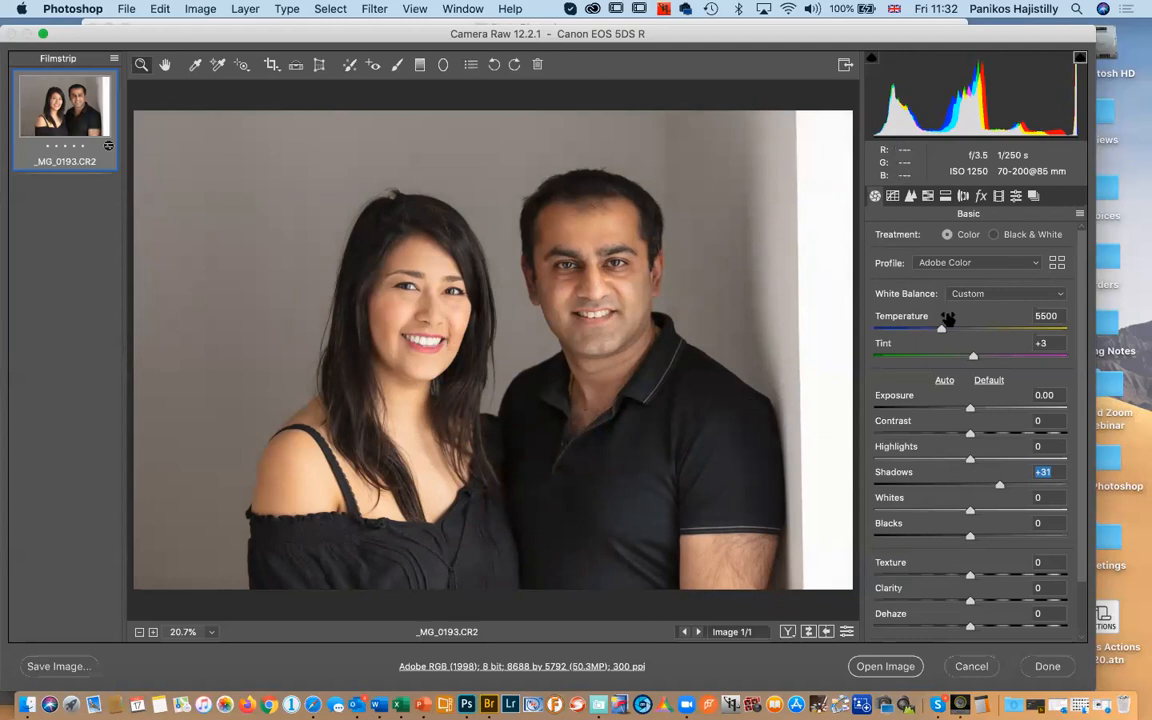
Open the developed _MG_0193.CR2 from Camera Raw in Photoshop and activate the Crop tool
{"action": "left_click", "coordinate": [884, 666]}
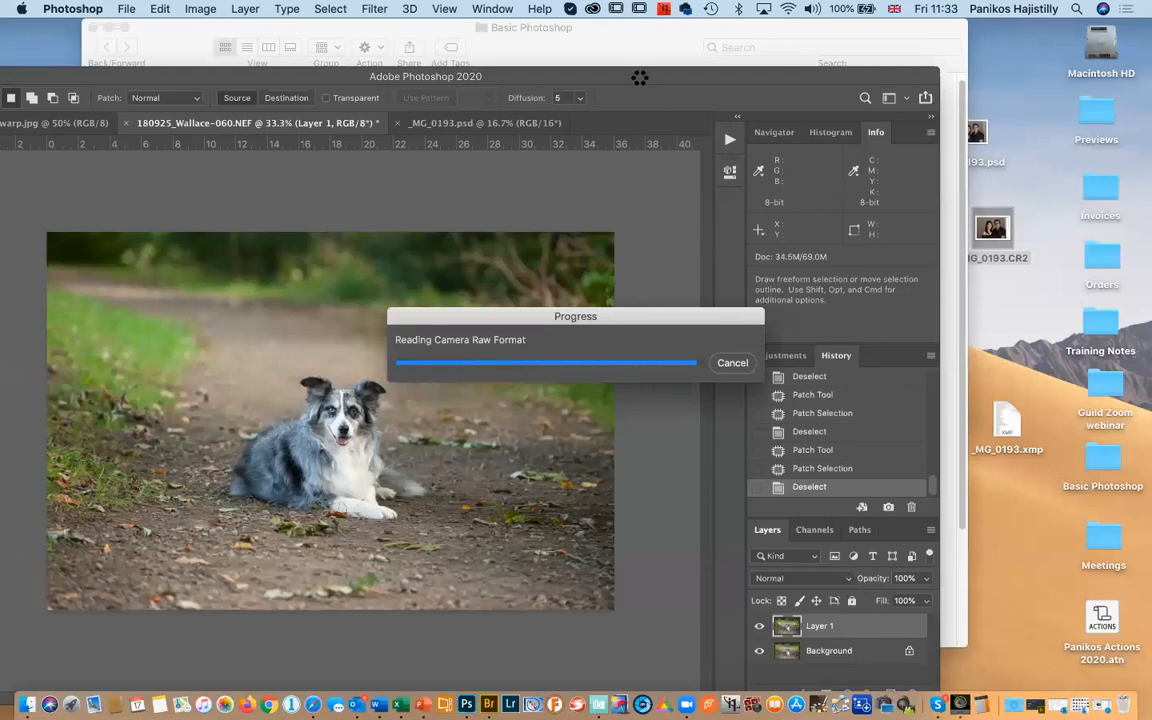
{"action": "double_click", "coordinate": [656, 77]}
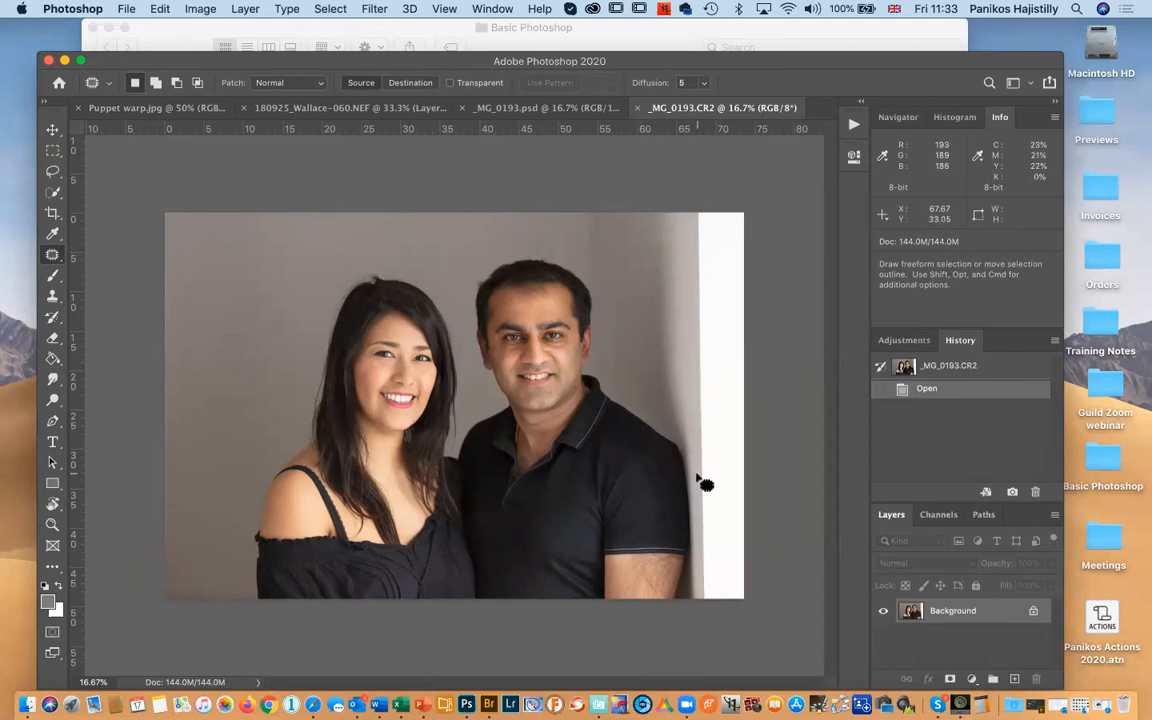
{"action": "key", "text": "c"}
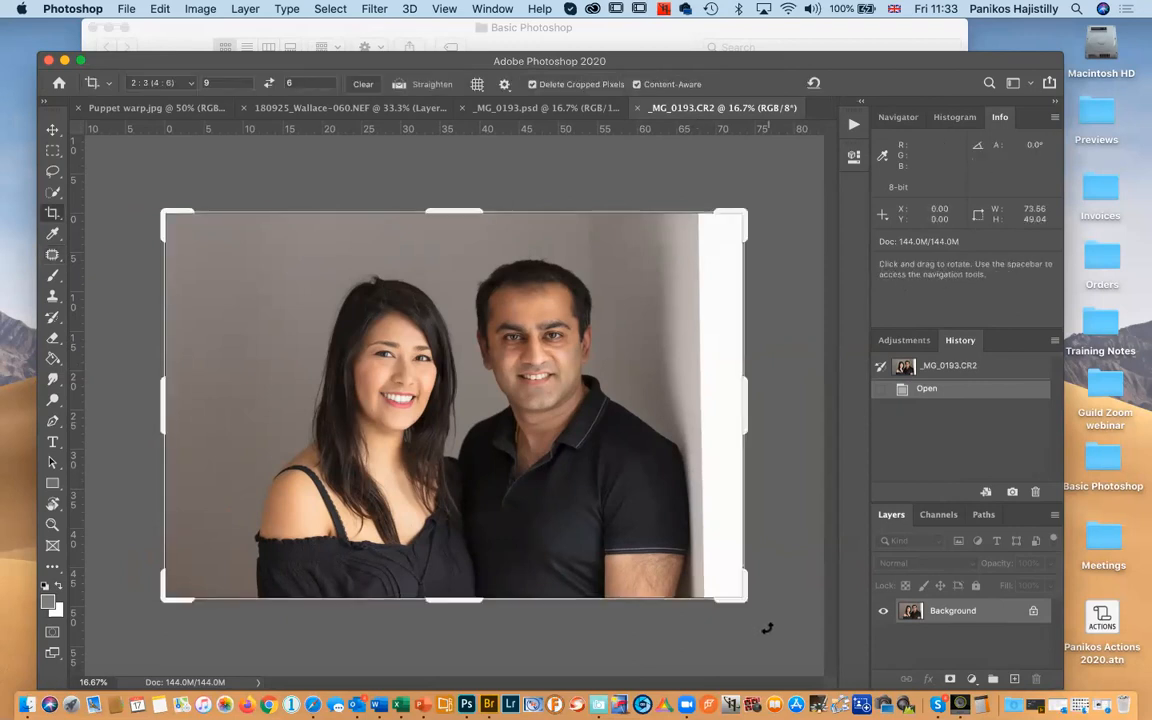
Straighten the photo along the vertical edge of the white wall and apply a Content-Aware crop enlarged to about 74.4 × 49.6 cm
{"action": "left_click_drag", "start_coordinate": [793, 592], "coordinate": [750, 640]}
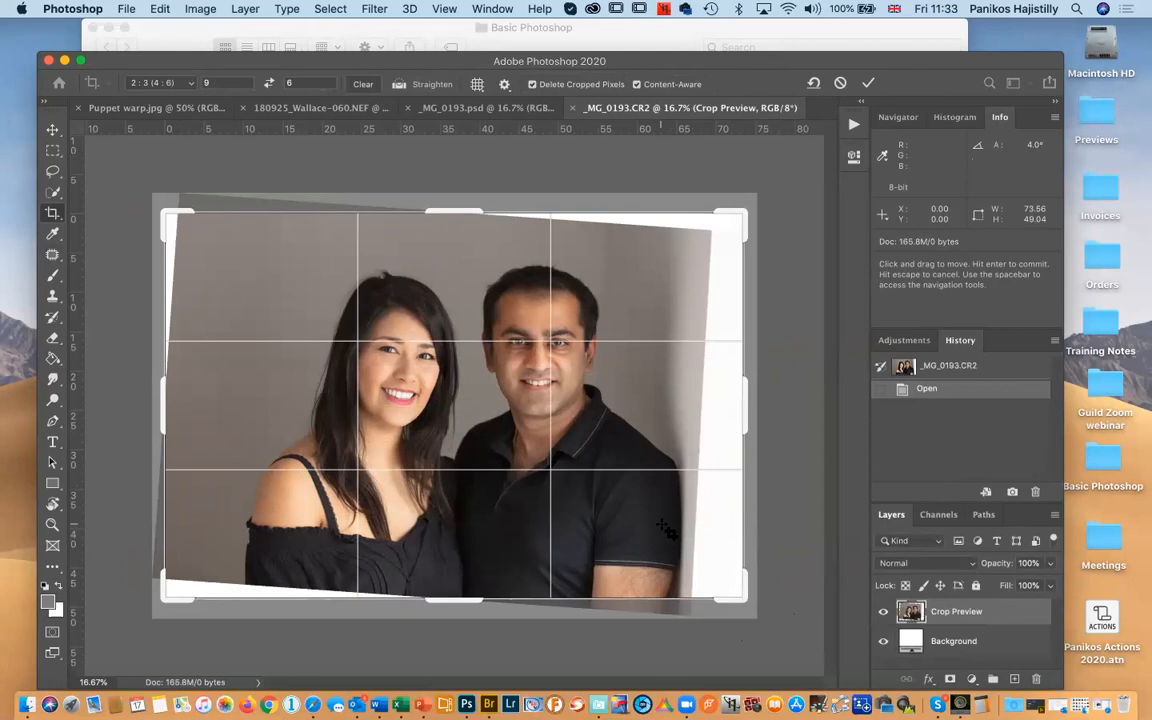
{"action": "key", "text": "Return"}
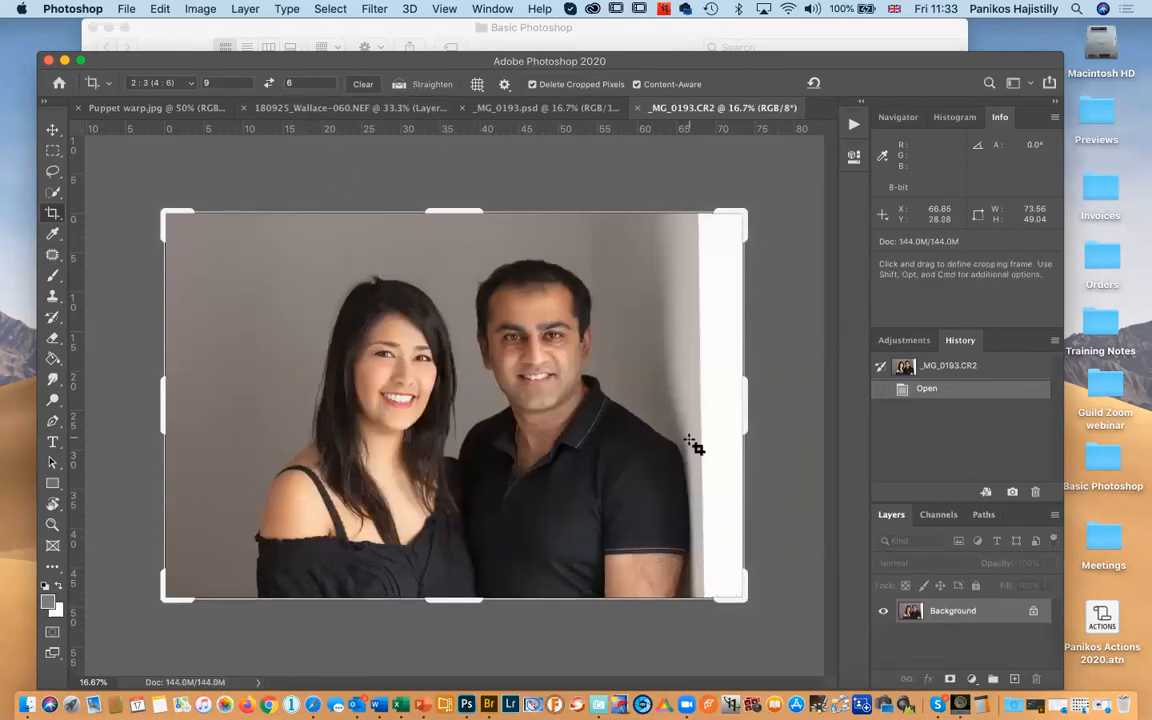
{"action": "left_click", "coordinate": [399, 85]}
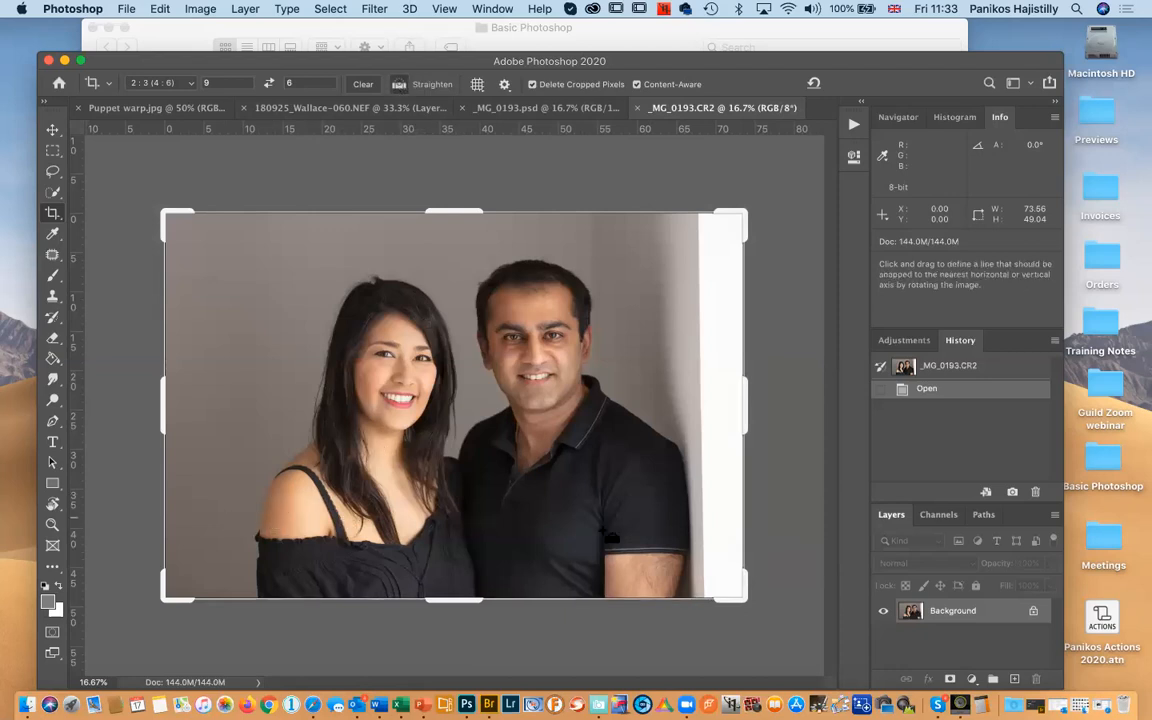
{"action": "left_click_drag", "start_coordinate": [698, 224], "coordinate": [715, 656]}
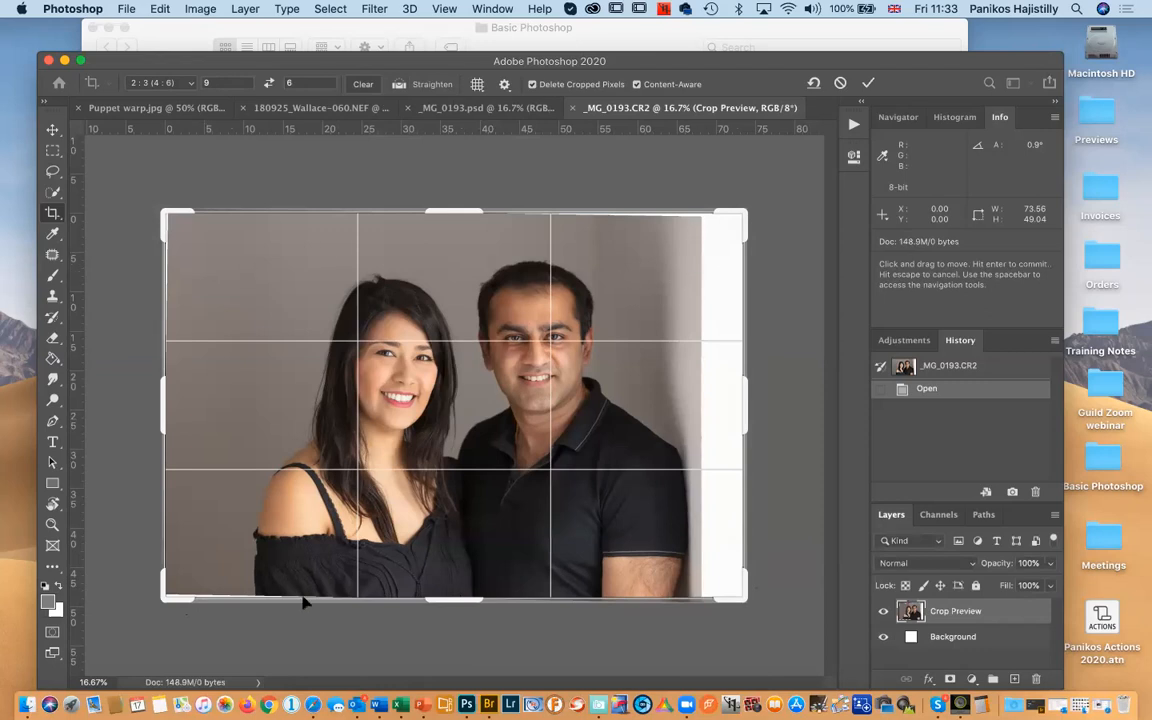
{"action": "left_click_drag", "start_coordinate": [162, 598], "coordinate": [158, 603]}
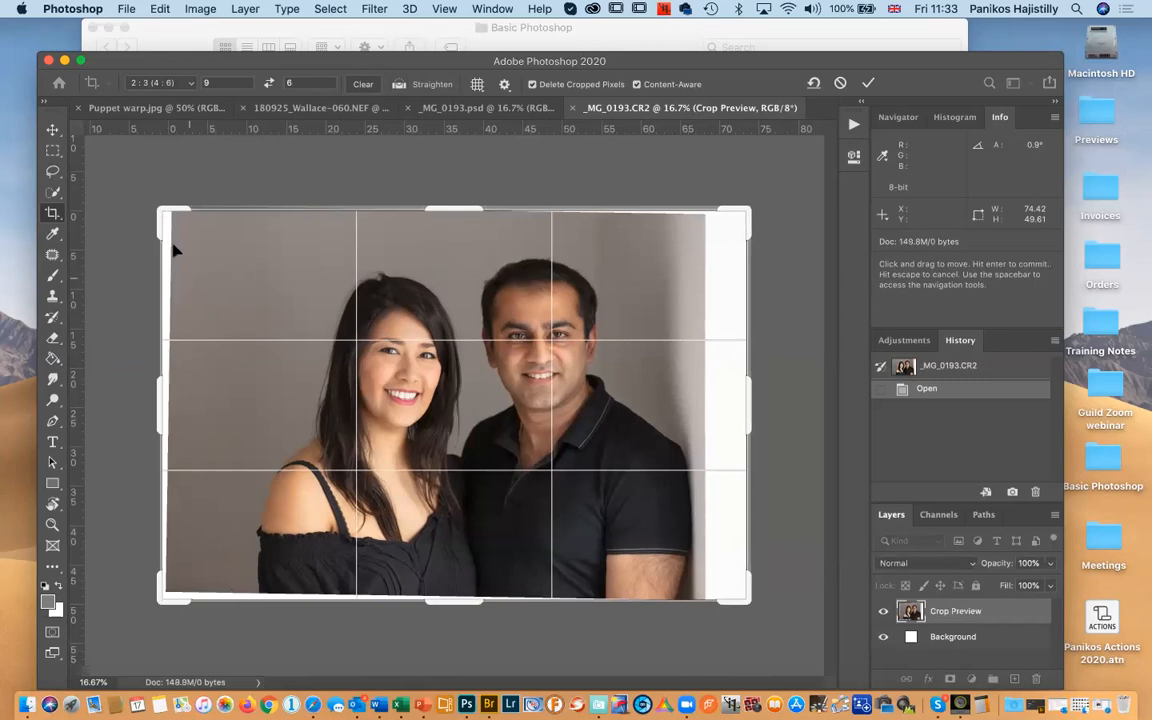
{"action": "left_click", "coordinate": [637, 85]}
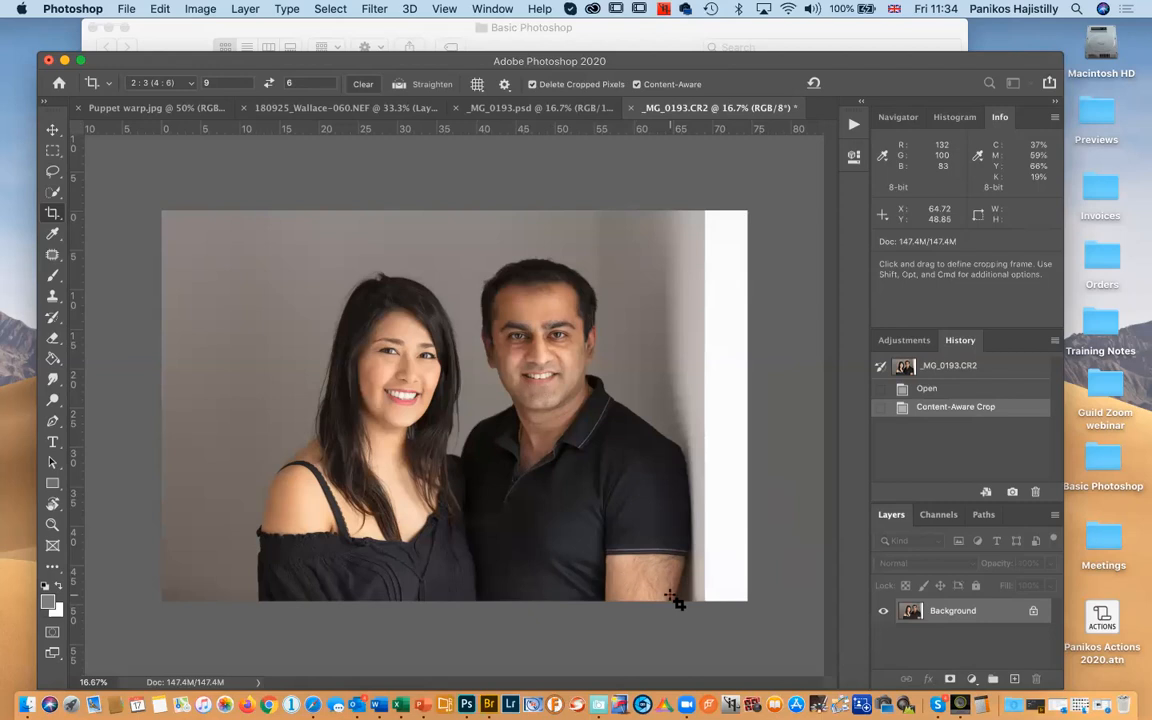
Try painting over the white strip beside the man with sampled wall colour using a 1600 px brush, and undo the stroke
{"action": "key", "text": "m"}
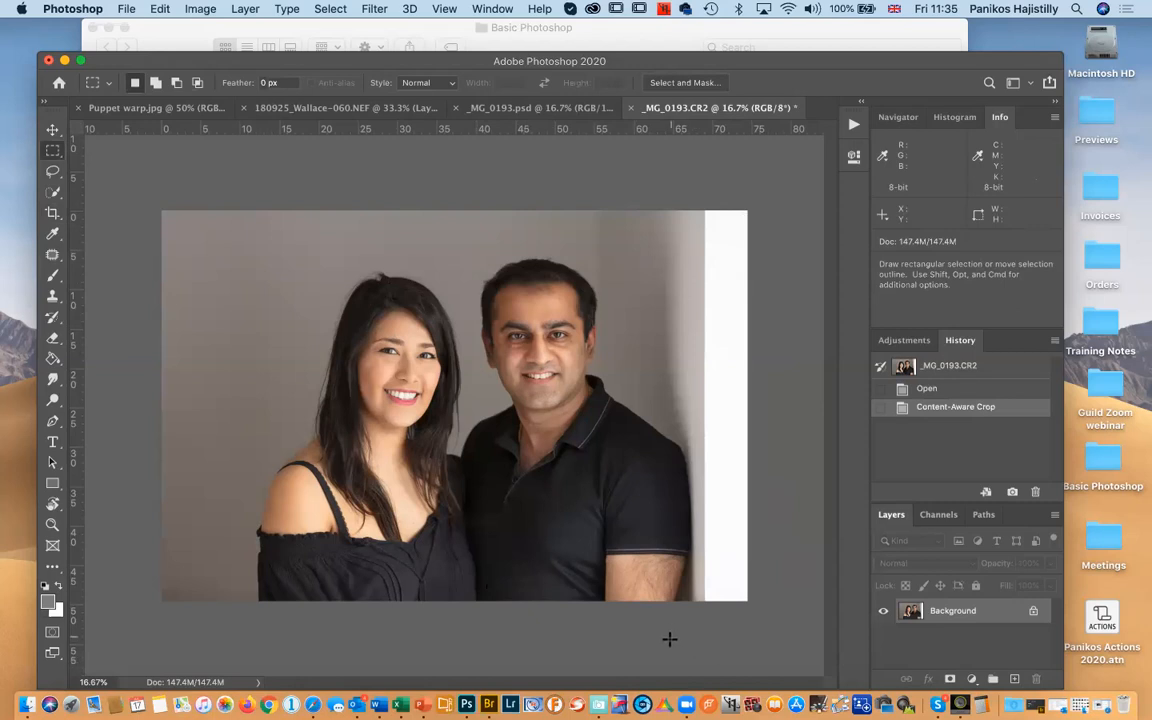
{"action": "key", "text": "b"}
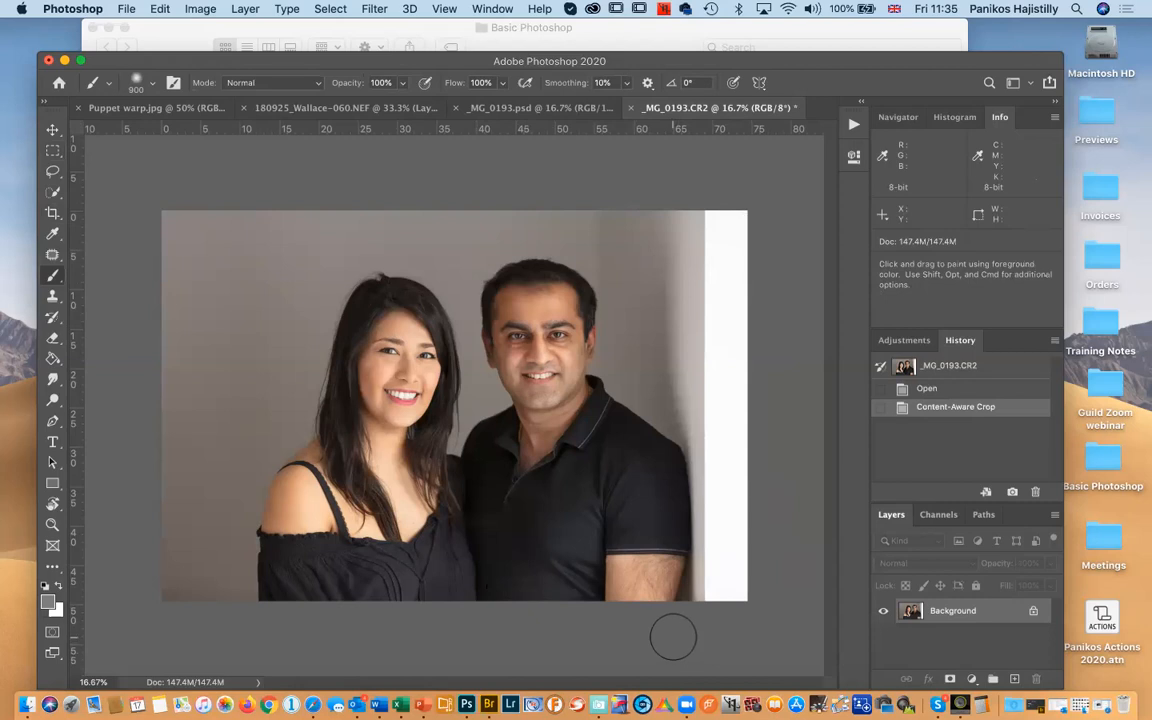
{"action": "left_click_drag", "start_coordinate": [699, 332], "coordinate": [726, 287]}
{"action": "key", "text": "bracketright"}
{"action": "key", "text": "bracketright"}
{"action": "key", "text": "bracketright"}
{"action": "key", "text": "bracketright"}
{"action": "key", "text": "bracketright"}
{"action": "key", "text": "bracketright"}
{"action": "key", "text": "bracketright"}
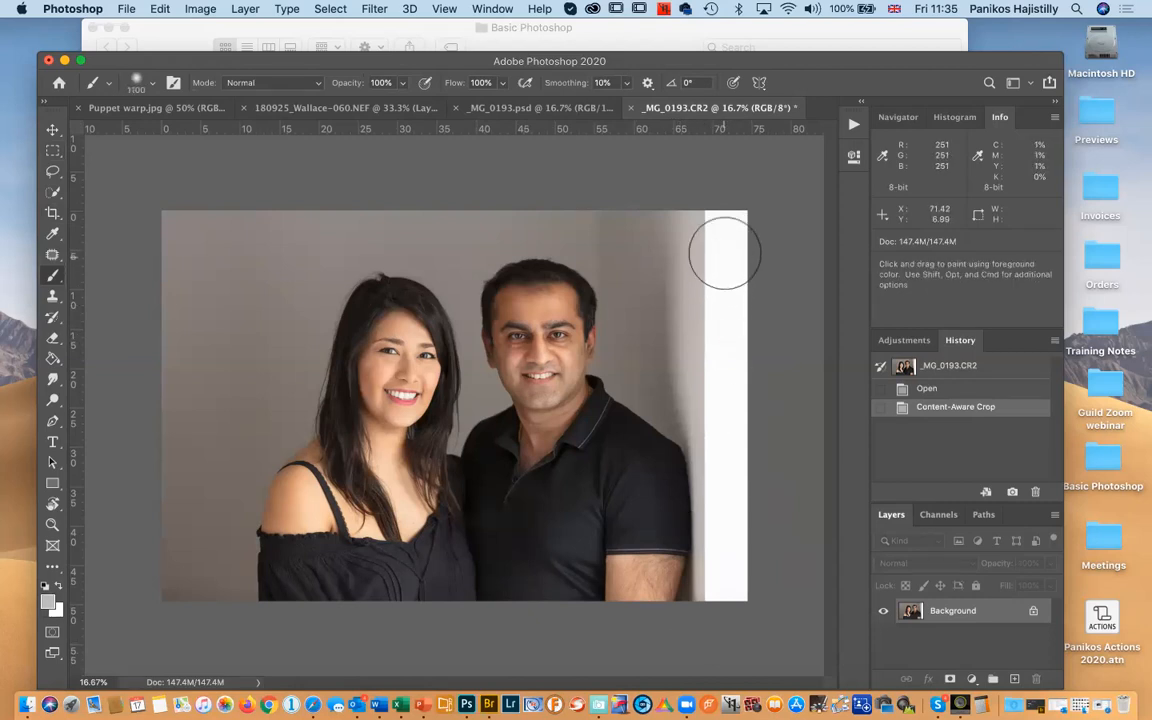
{"action": "mouse_move", "coordinate": [727, 226]}
{"action": "left_mouse_down"}
{"action": "mouse_move", "coordinate": [720, 263]}
{"action": "mouse_move", "coordinate": [701, 223]}
{"action": "mouse_move", "coordinate": [736, 199]}
{"action": "mouse_move", "coordinate": [726, 298]}
{"action": "mouse_move", "coordinate": [709, 304]}
{"action": "mouse_move", "coordinate": [702, 362]}
{"action": "mouse_move", "coordinate": [715, 585]}
{"action": "mouse_move", "coordinate": [731, 511]}
{"action": "mouse_move", "coordinate": [743, 608]}
{"action": "mouse_move", "coordinate": [723, 225]}
{"action": "mouse_move", "coordinate": [704, 212]}
{"action": "mouse_move", "coordinate": [744, 256]}
{"action": "mouse_move", "coordinate": [772, 410]}
{"action": "left_mouse_up"}
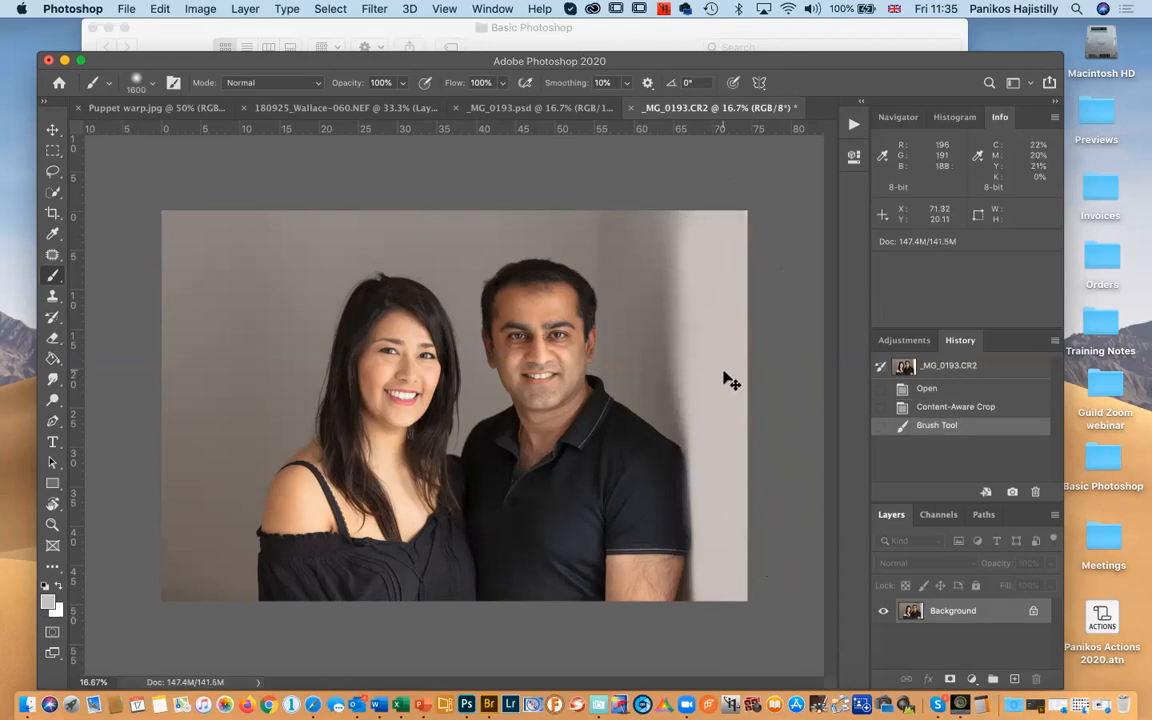
{"action": "key", "text": "super+z"}
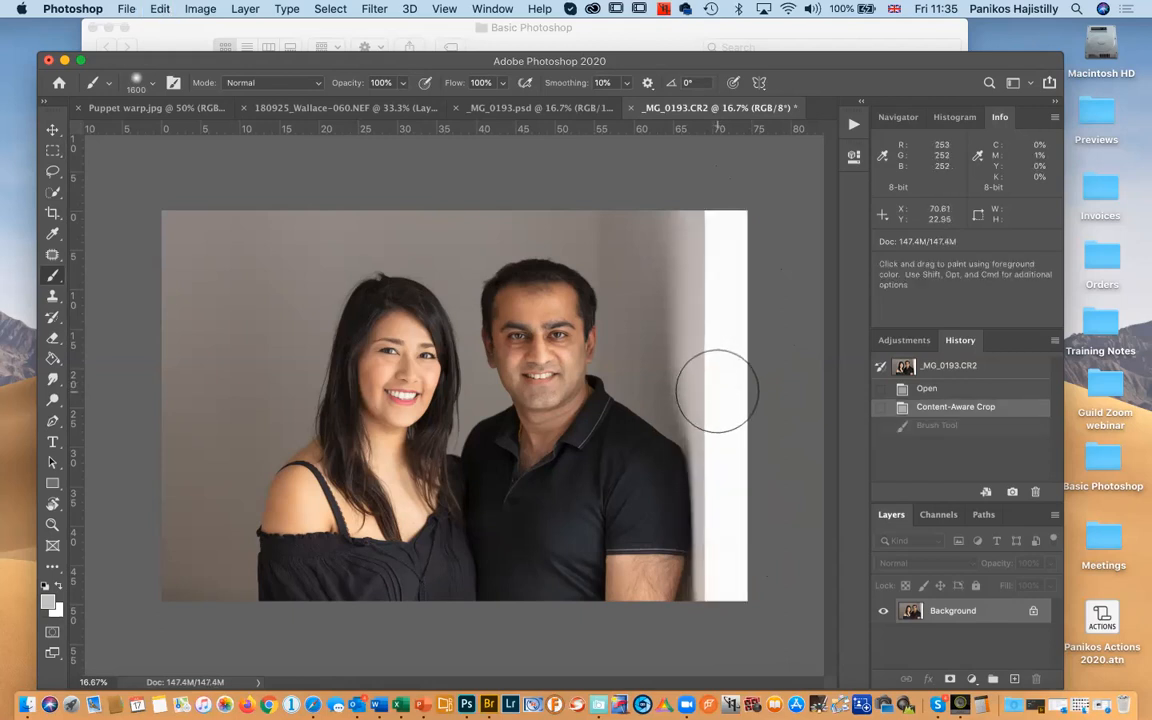
Enlarge the Clone Stamp to 1200 px and clone clean wall over the lower-left corner of the background
{"action": "key", "text": "m"}
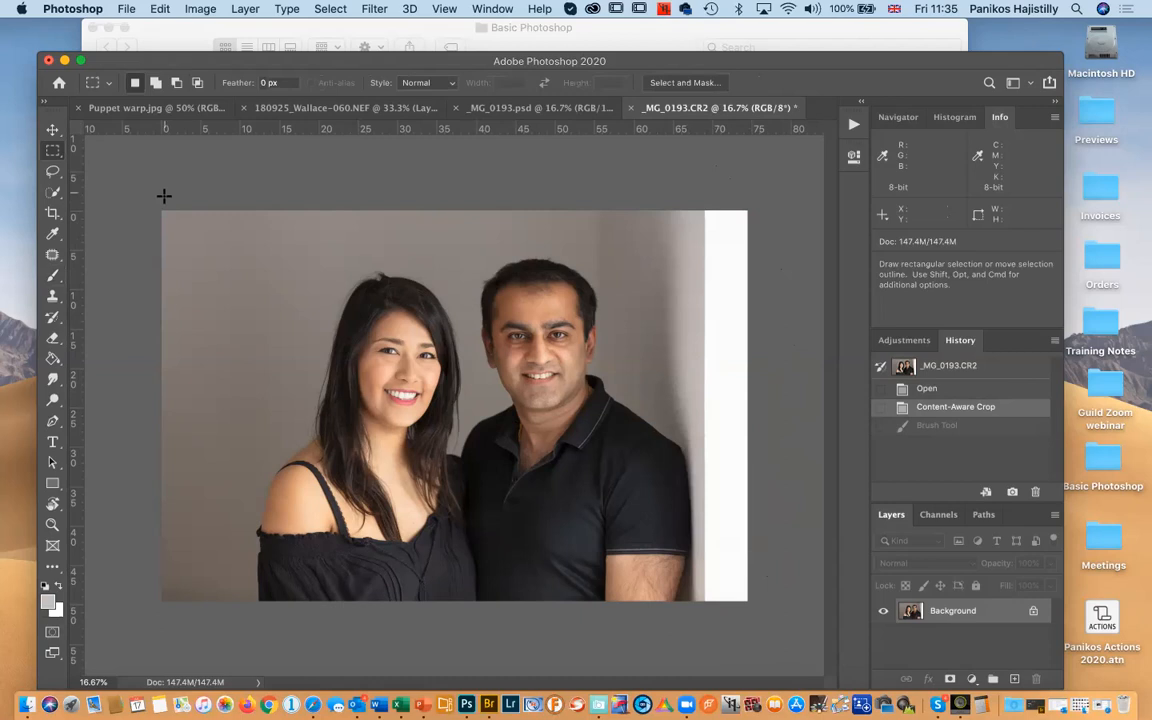
{"action": "key", "text": "s"}
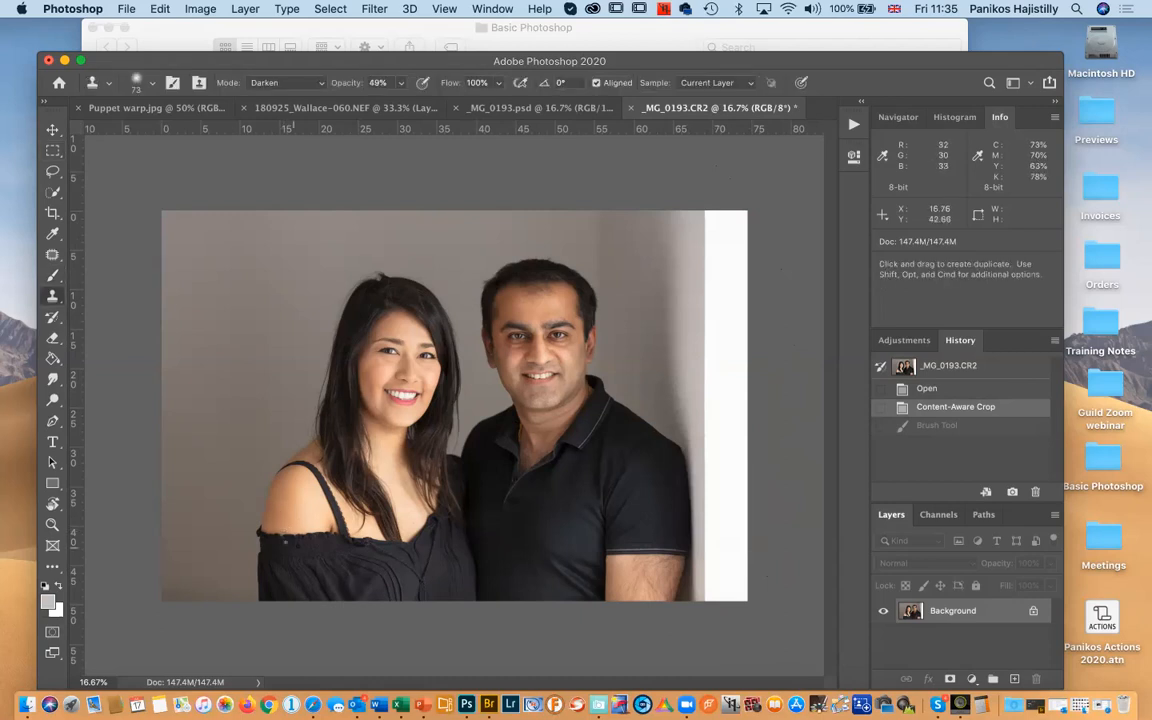
{"action": "key", "text": "bracketright"}
{"action": "key", "text": "bracketright"}
{"action": "key", "text": "bracketright"}
{"action": "key", "text": "bracketright"}
{"action": "key", "text": "bracketright"}
{"action": "key", "text": "bracketright"}
{"action": "key", "text": "bracketright"}
{"action": "key", "text": "bracketright"}
{"action": "key", "text": "bracketright"}
{"action": "key", "text": "bracketright"}
{"action": "key", "text": "bracketright"}
{"action": "key", "text": "alt"}
{"action": "left_click", "coordinate": [206, 479], "text": "alt"}
{"action": "mouse_move", "coordinate": [211, 593]}
{"action": "left_mouse_down"}
{"action": "mouse_move", "coordinate": [176, 561]}
{"action": "mouse_move", "coordinate": [176, 593]}
{"action": "mouse_move", "coordinate": [178, 545]}
{"action": "left_mouse_up"}
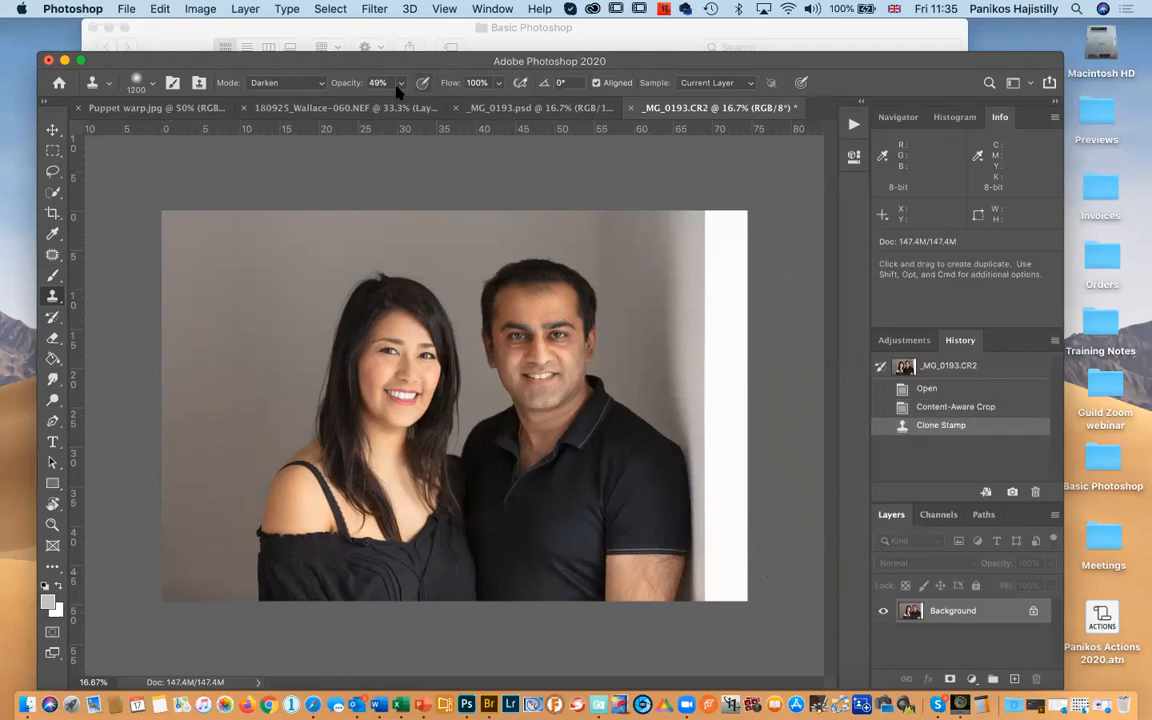
Set the Clone Stamp mode to Normal and clone over the lower-left corner of the wall again
{"action": "left_click", "coordinate": [319, 82]}
{"action": "left_click", "coordinate": [390, 84]}
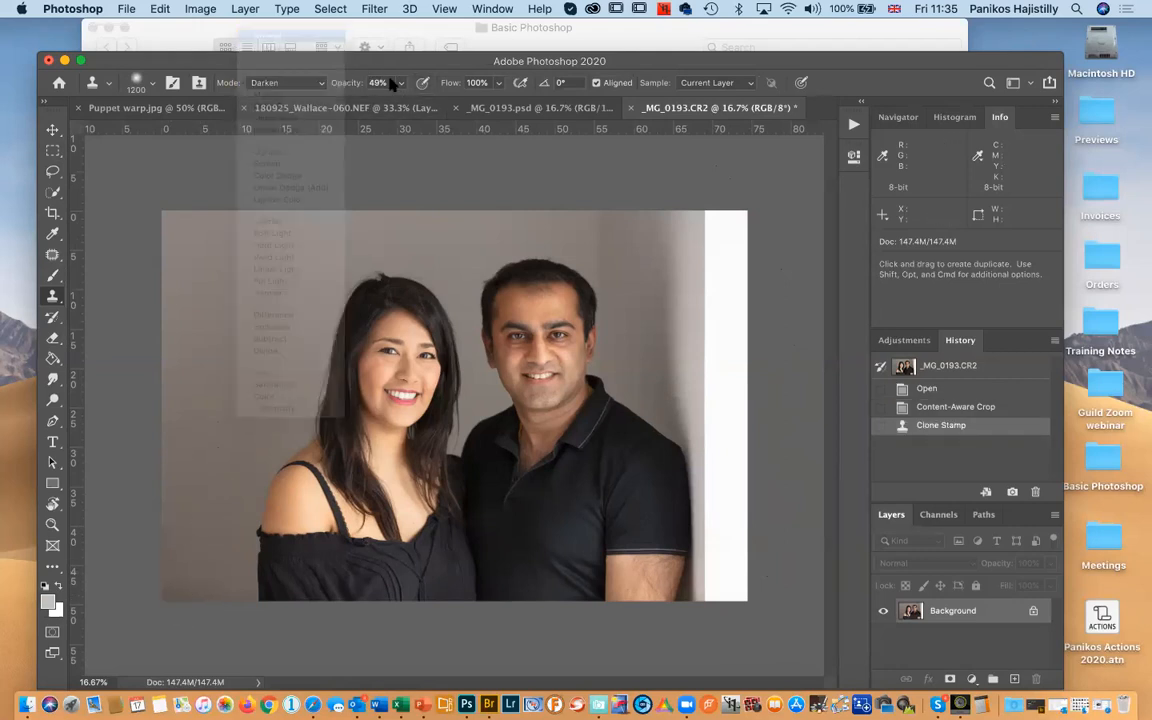
{"action": "mouse_move", "coordinate": [217, 598]}
{"action": "left_mouse_down"}
{"action": "mouse_move", "coordinate": [165, 561]}
{"action": "mouse_move", "coordinate": [199, 587]}
{"action": "mouse_move", "coordinate": [195, 553]}
{"action": "mouse_move", "coordinate": [165, 535]}
{"action": "left_mouse_up"}
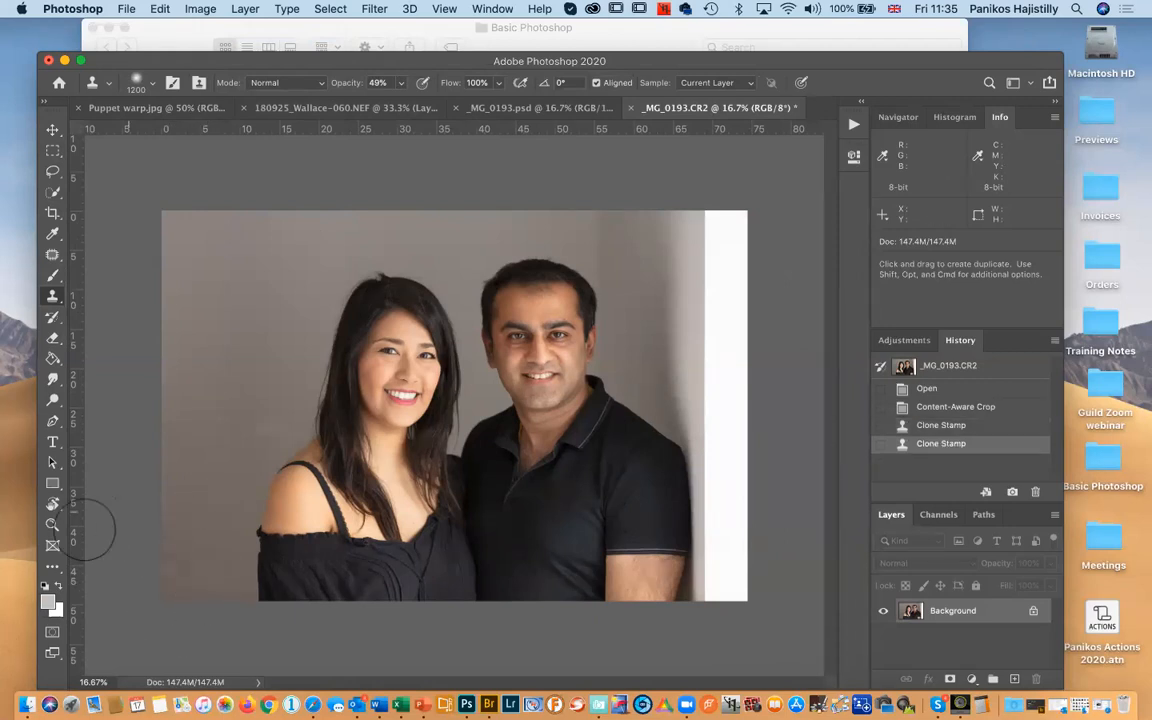
Copy a full-height wall strip about 11 cm wide from the photo's left edge onto a new layer and move it to the right edge
{"action": "key", "text": "m"}
{"action": "mouse_move", "coordinate": [126, 198]}
{"action": "left_mouse_down"}
{"action": "mouse_move", "coordinate": [165, 563]}
{"action": "mouse_move", "coordinate": [249, 648]}
{"action": "mouse_move", "coordinate": [248, 676]}
{"action": "left_mouse_up"}
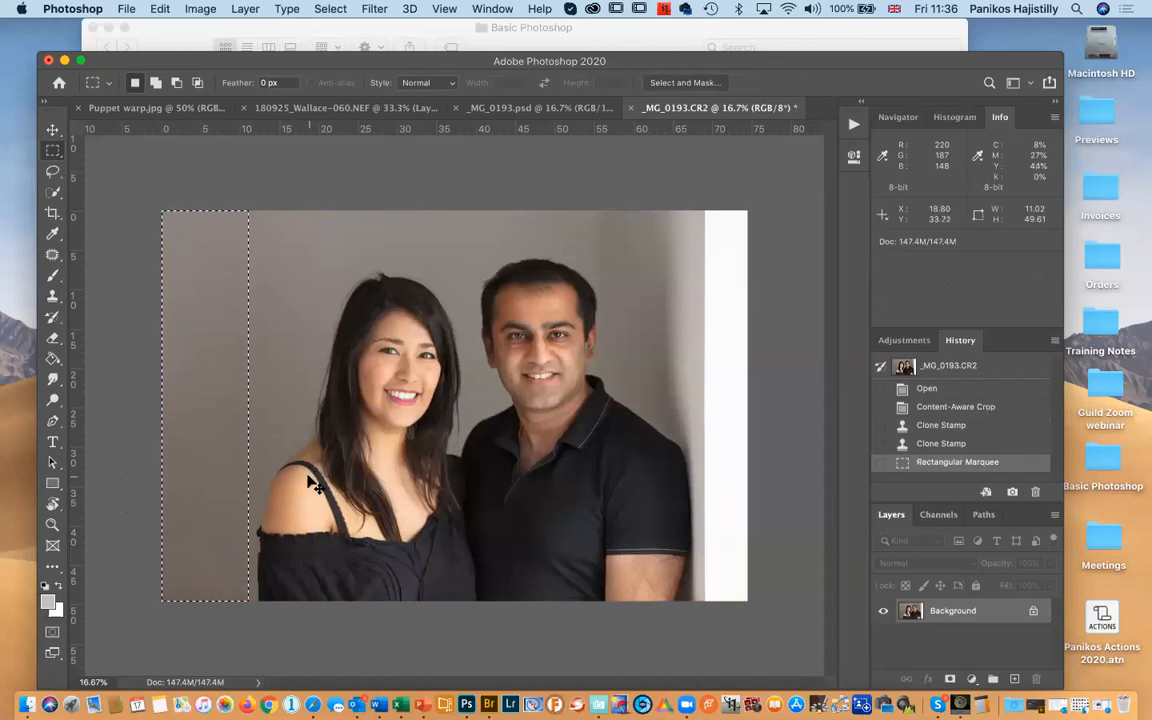
{"action": "key", "text": "super+v"}
{"action": "key", "text": "super+t"}
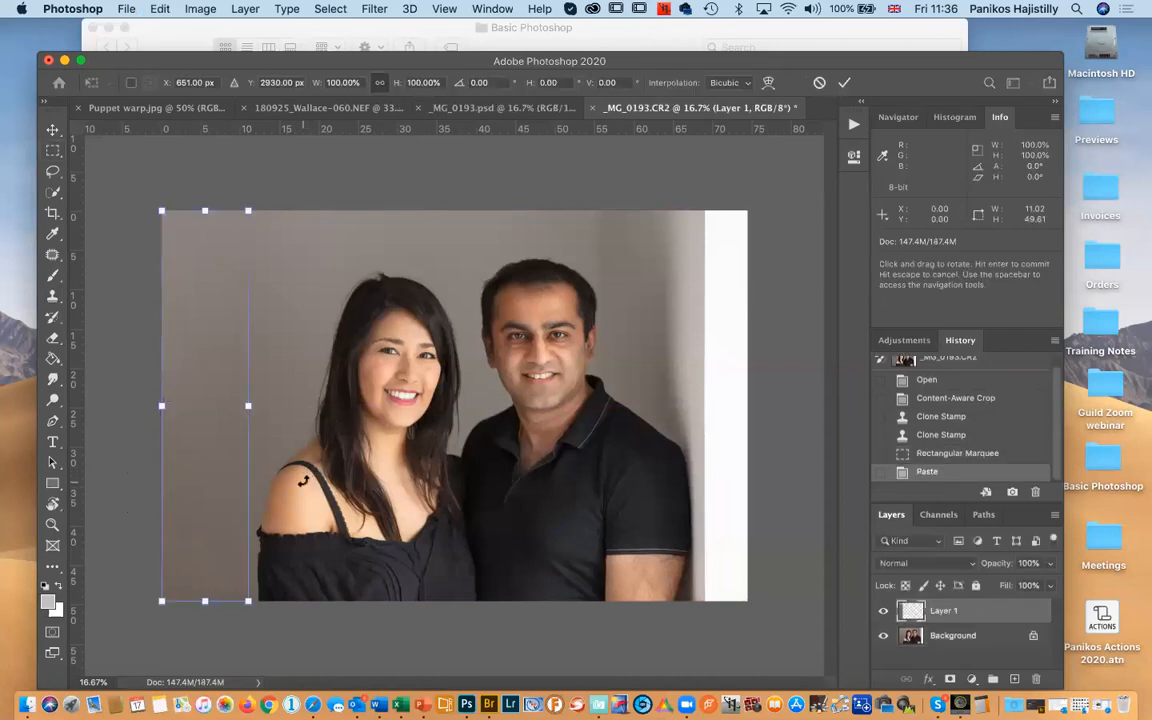
{"action": "left_click_drag", "start_coordinate": [404, 354], "coordinate": [680, 432]}
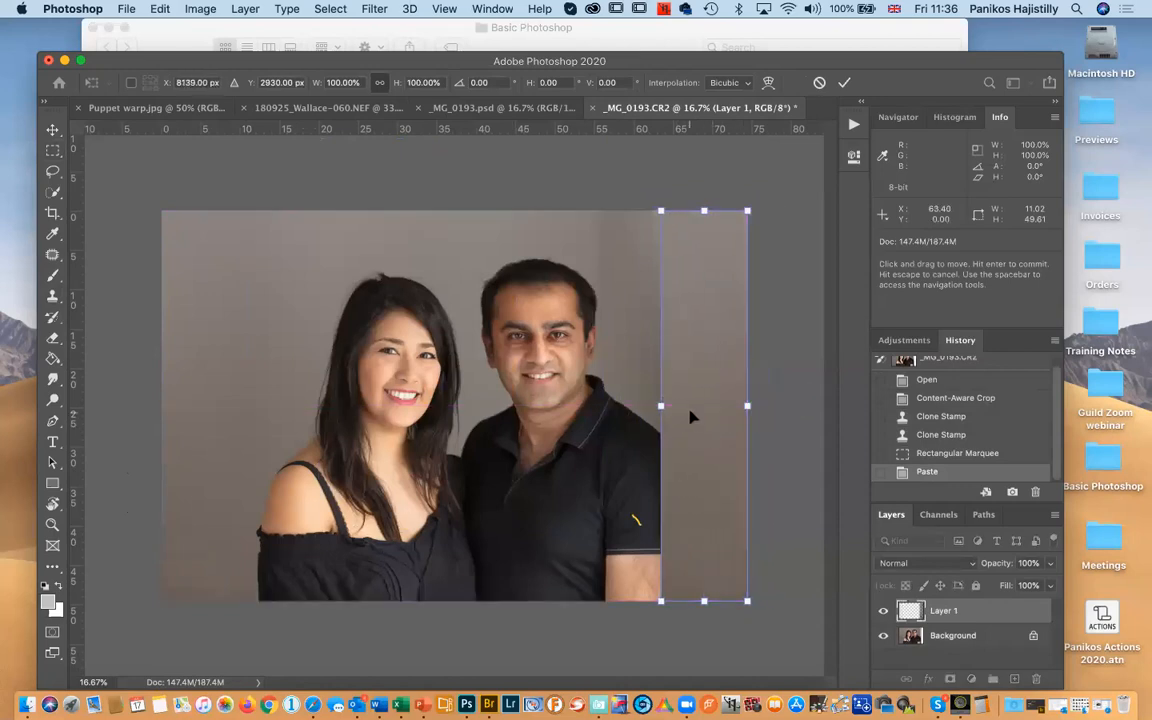
{"action": "key", "text": "Return"}
Set the pasted wall strip's blend mode to Darken
{"action": "left_click_drag", "start_coordinate": [717, 60], "coordinate": [698, 60]}
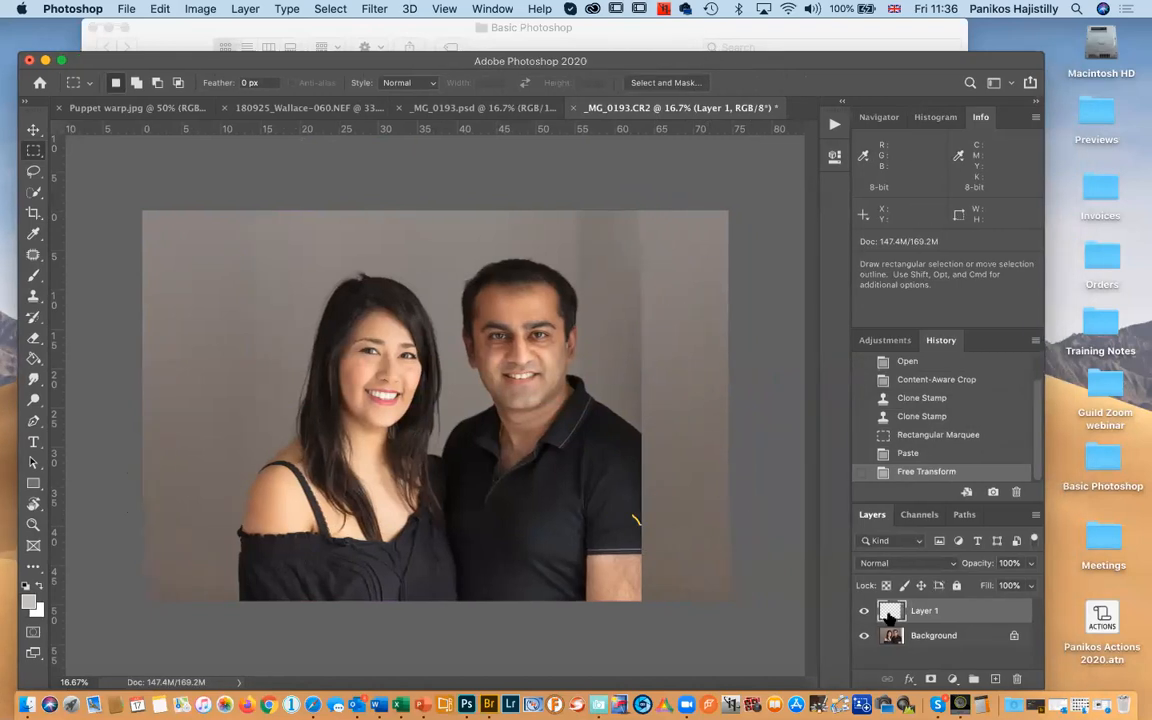
{"action": "left_click", "coordinate": [928, 563]}
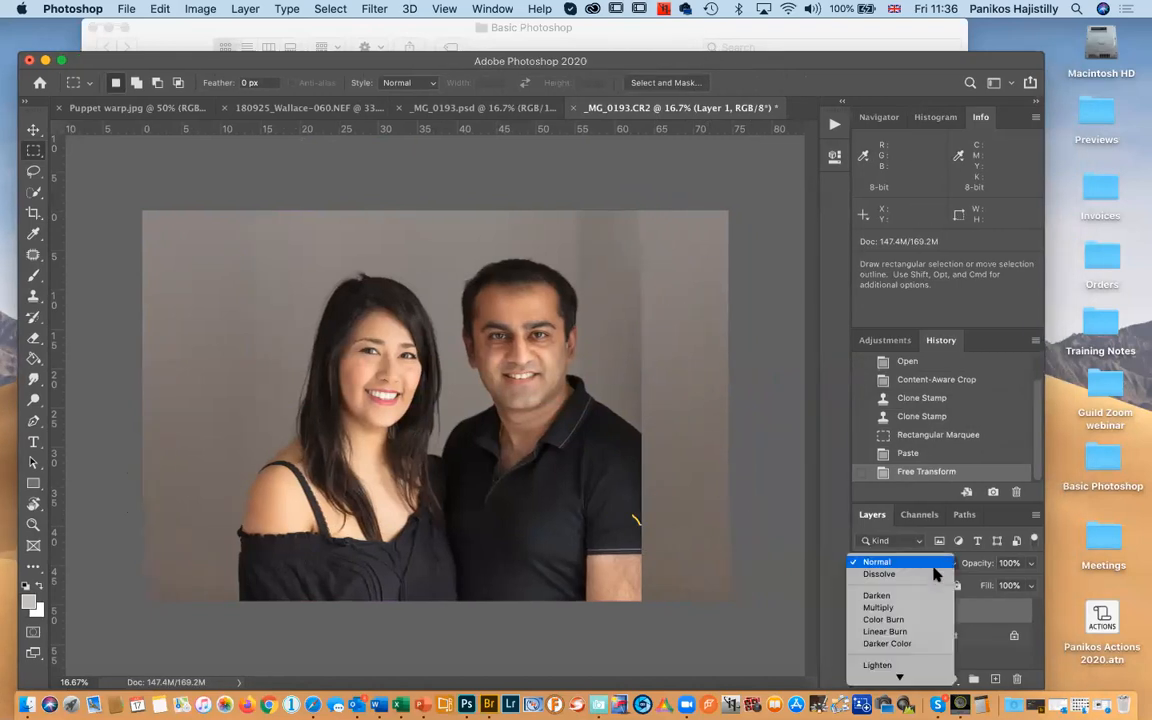
{"action": "left_click", "coordinate": [905, 595]}
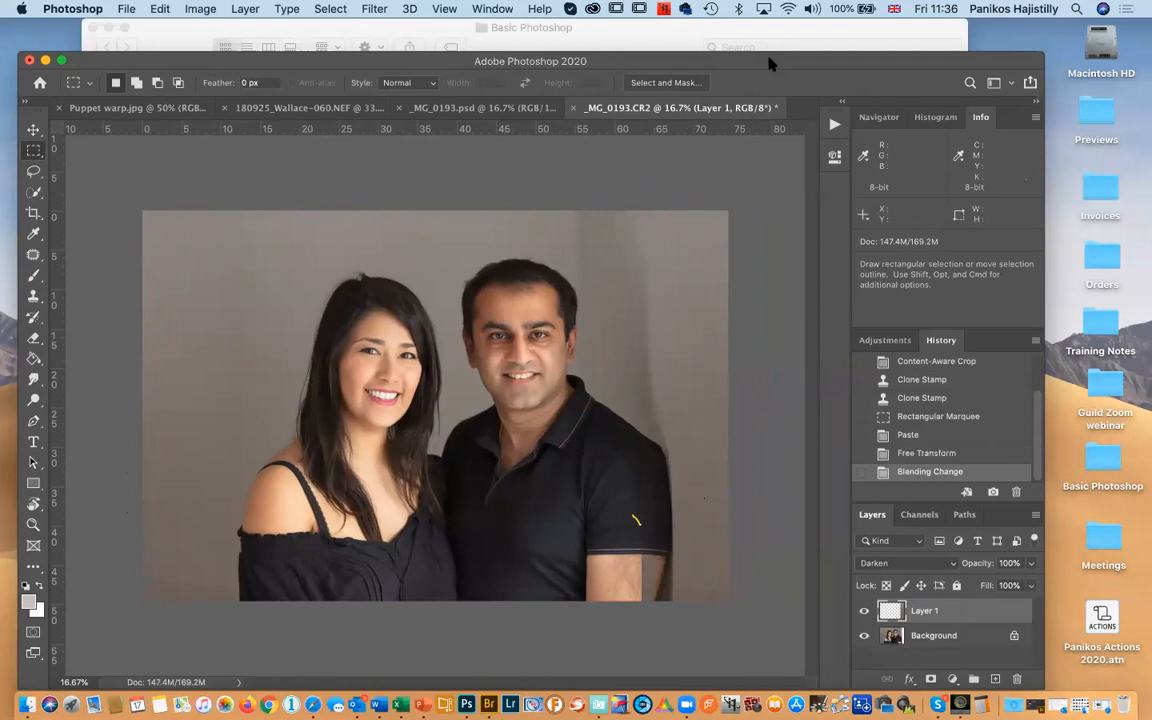
{"action": "left_click_drag", "start_coordinate": [764, 56], "coordinate": [766, 44]}
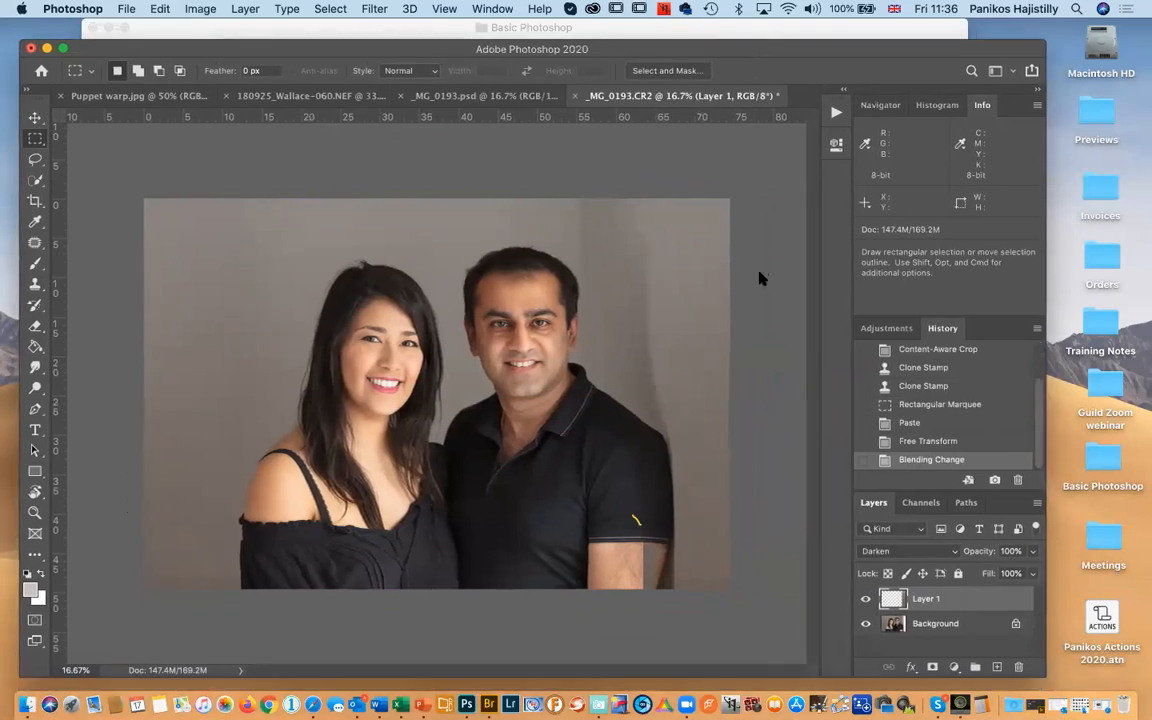
Add a layer mask to the wall strip and paint it black over the man's arm with a 1600 px brush
{"action": "left_click", "coordinate": [932, 657]}
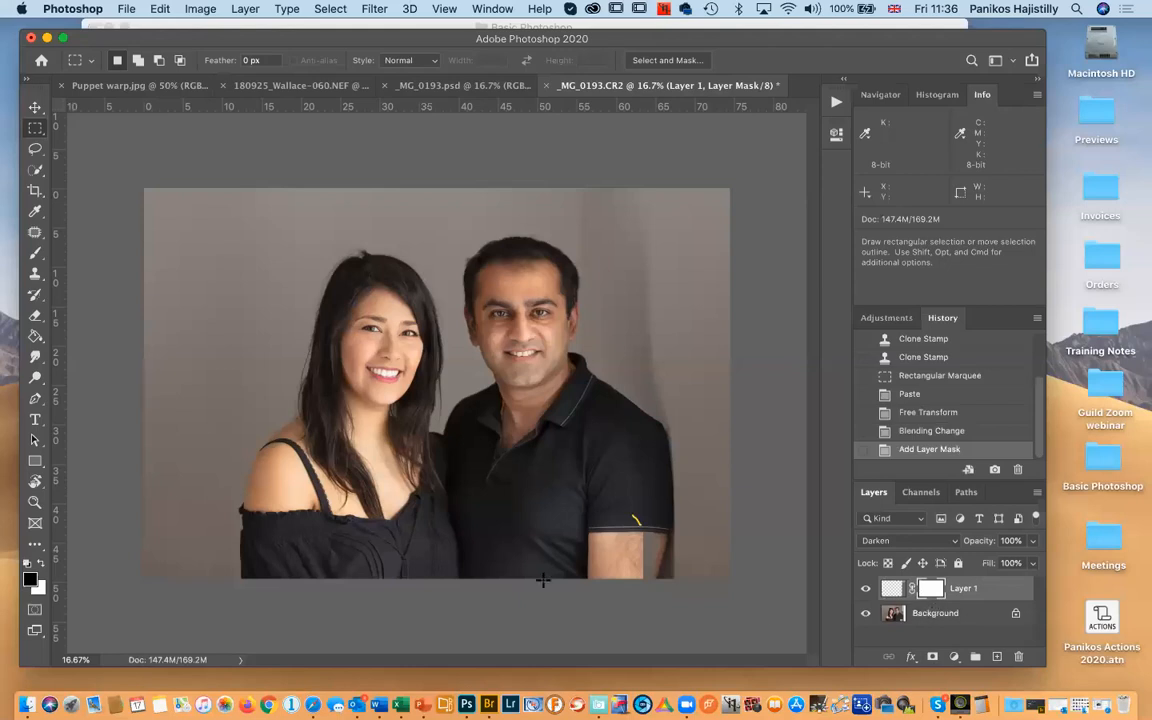
{"action": "key", "text": "b"}
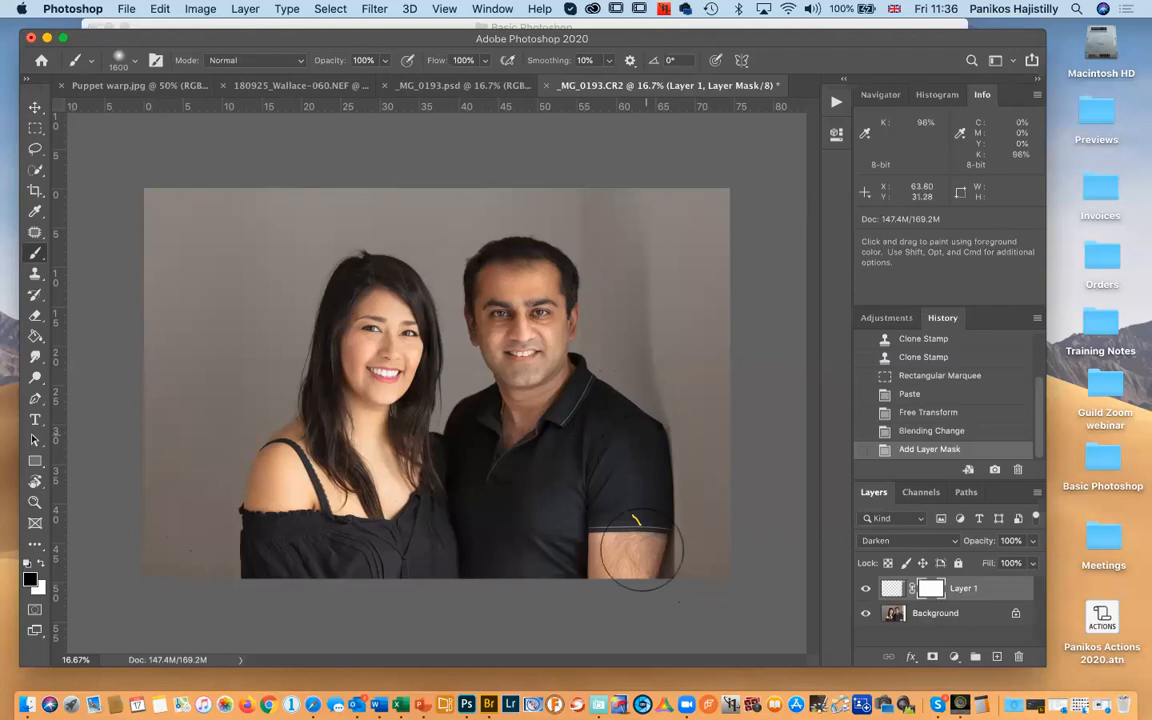
{"action": "mouse_move", "coordinate": [627, 377]}
{"action": "left_mouse_down"}
{"action": "mouse_move", "coordinate": [621, 187]}
{"action": "mouse_move", "coordinate": [618, 285]}
{"action": "left_mouse_up"}
Compare the photo with and without the wall strip by toggling layer visibility, and merge the strip into the Background
{"action": "left_click", "coordinate": [865, 588]}
{"action": "left_click", "coordinate": [865, 588]}
{"action": "left_click", "coordinate": [865, 612]}
{"action": "left_click", "coordinate": [866, 589]}
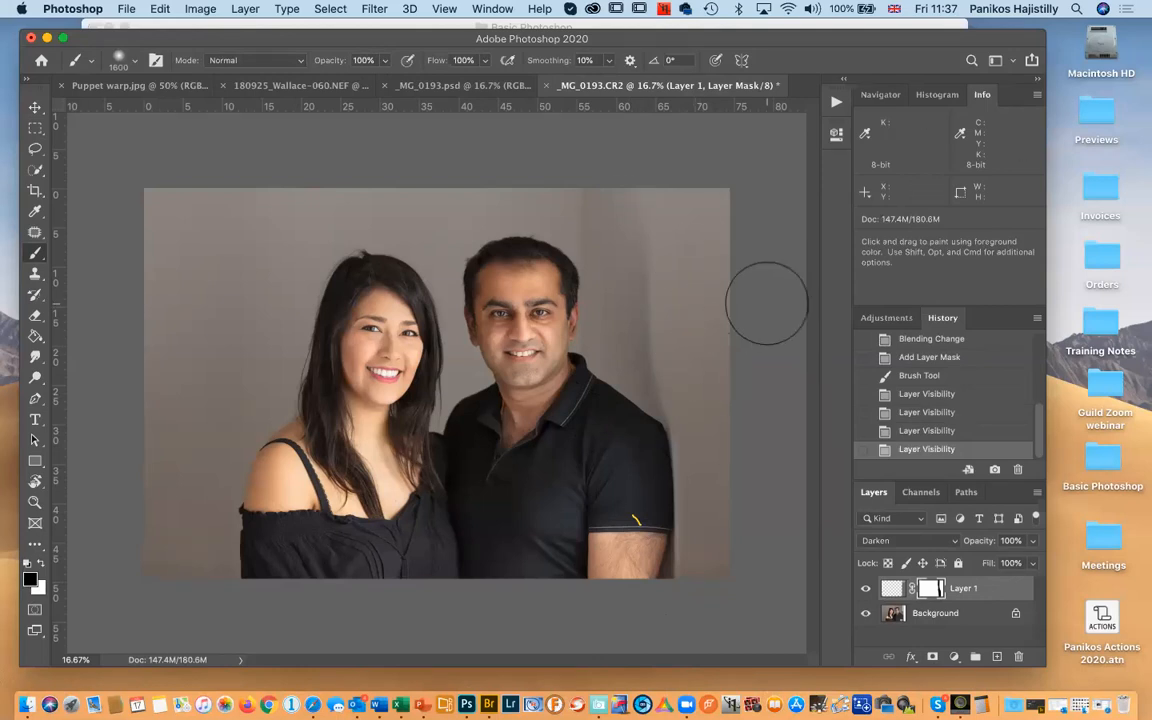
{"action": "key", "text": "super+e"}
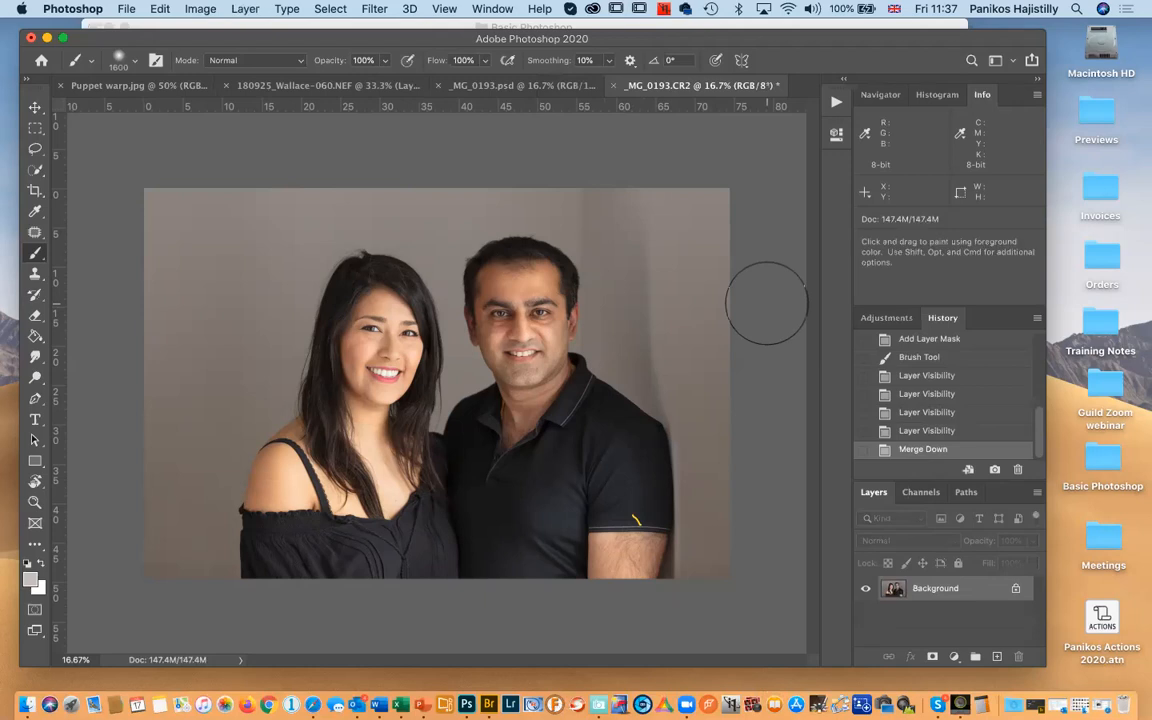
Duplicate the Background, try rotating the view to about -178°, reset the view and merge the duplicate down
{"action": "key", "text": "super+j"}
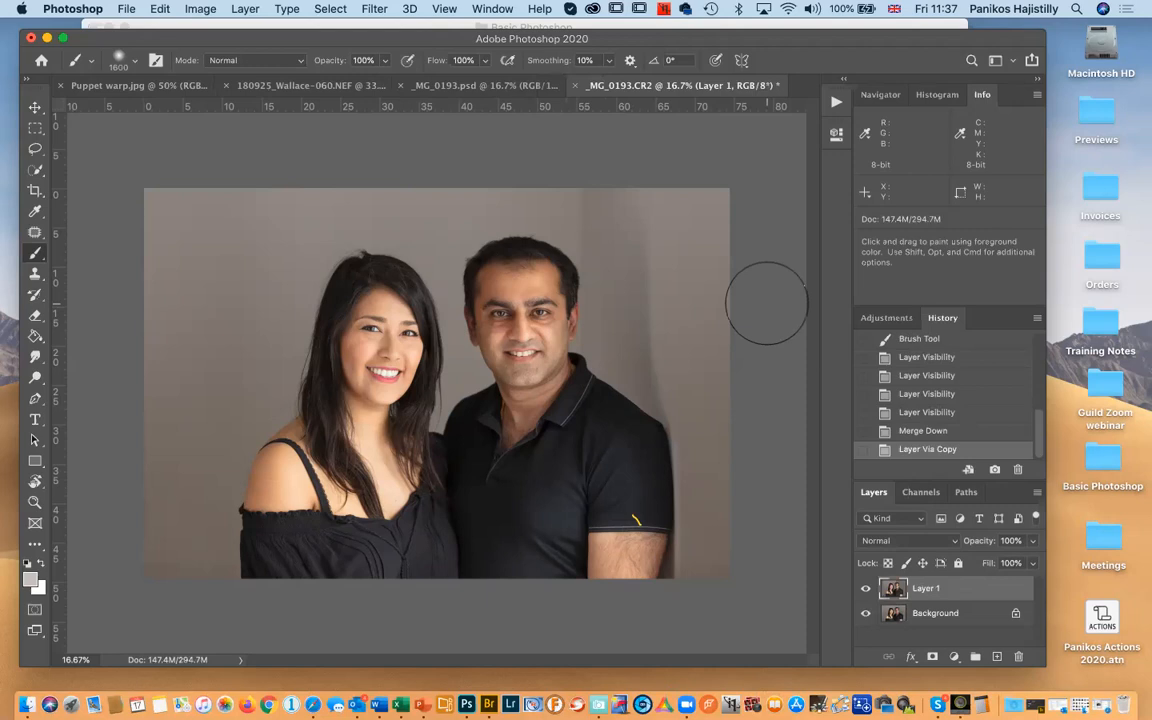
{"action": "key", "text": "r"}
{"action": "left_click_drag", "start_coordinate": [561, 256], "coordinate": [374, 425]}
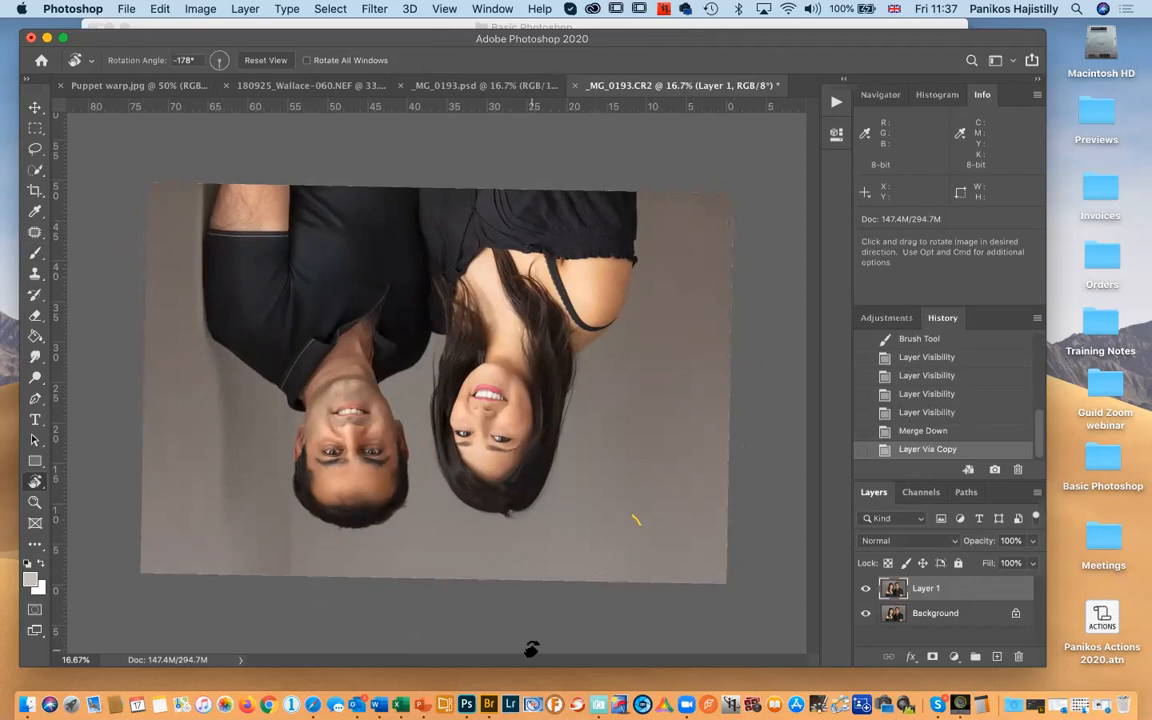
{"action": "key", "text": "Escape"}
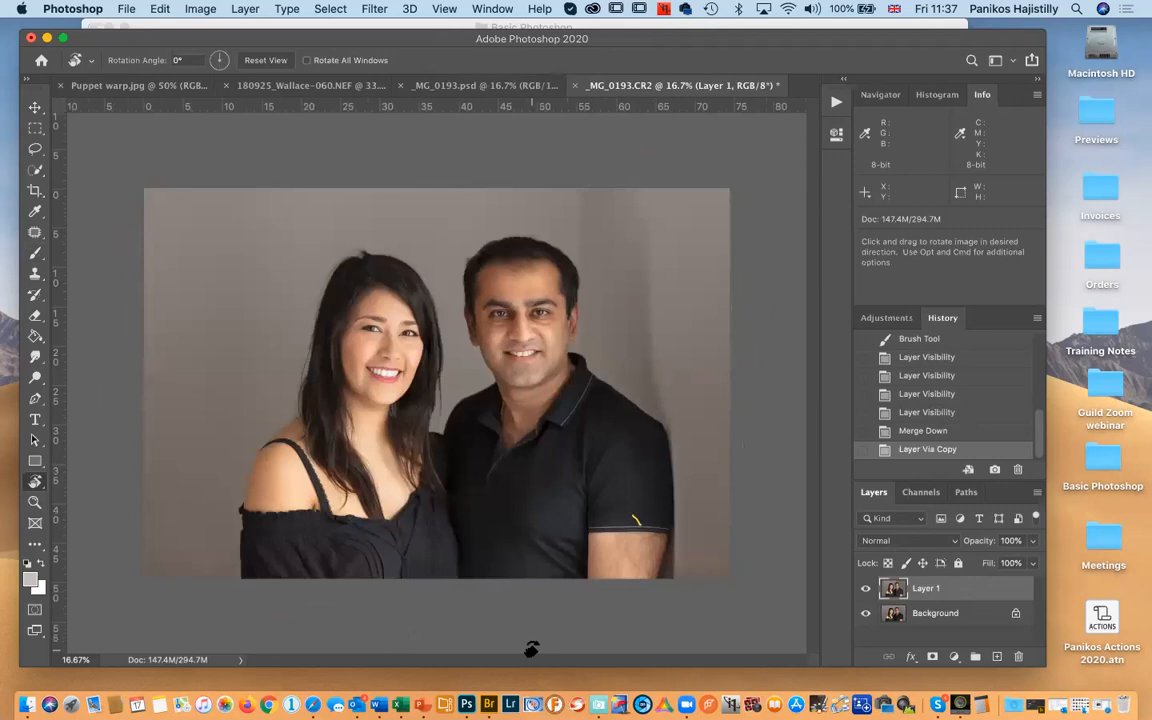
{"action": "key", "text": "m"}
{"action": "key", "text": "super+e"}
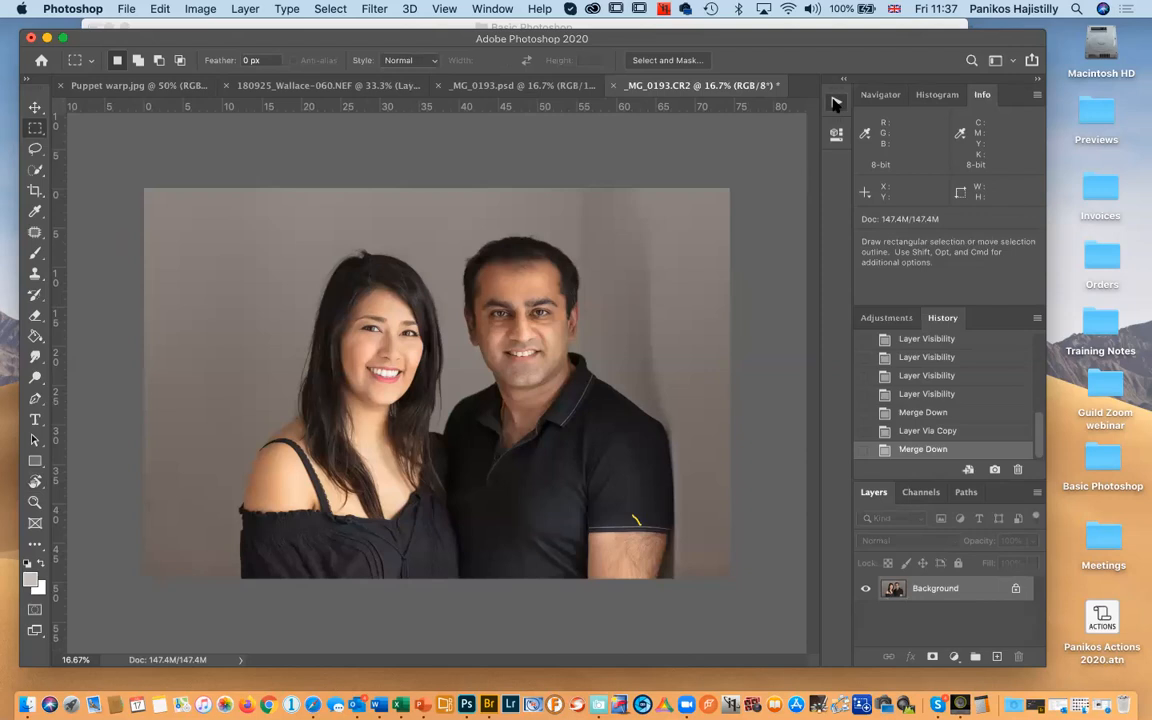
Run the recorded Lighten & Darken action on the merged Background
{"action": "left_click", "coordinate": [834, 101]}
{"action": "scroll", "coordinate": [812, 163], "scroll_direction": "down", "scroll_amount": 15}
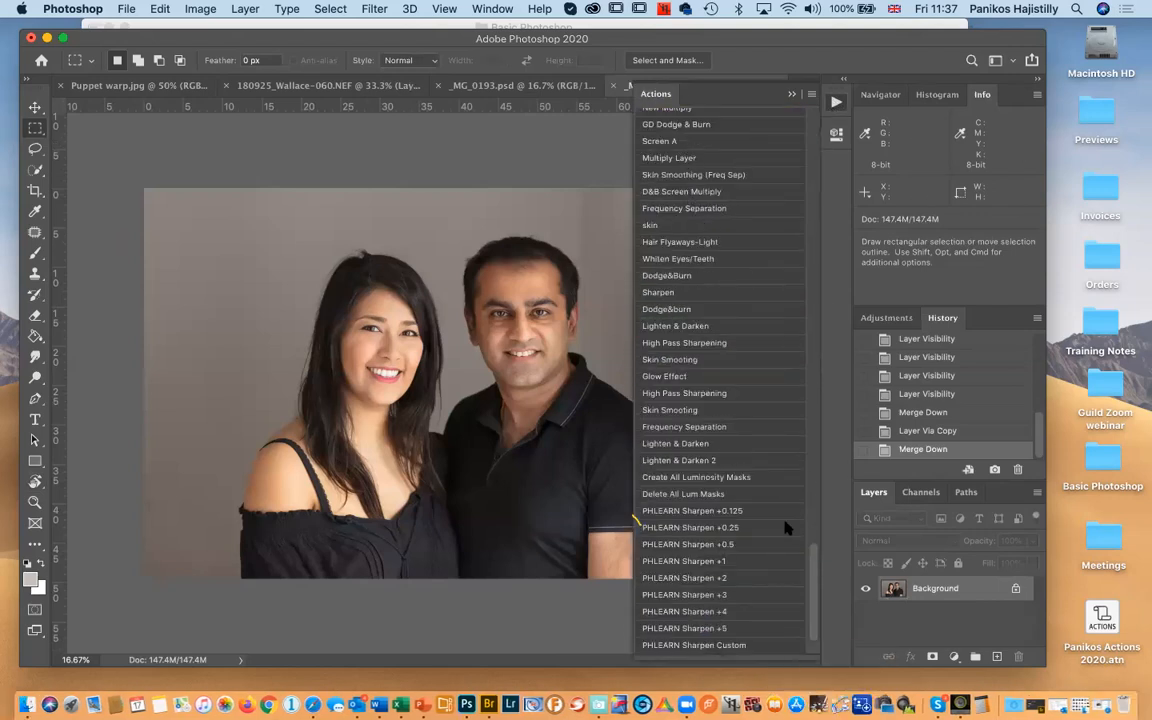
{"action": "scroll", "coordinate": [812, 568], "scroll_direction": "up", "scroll_amount": 5}
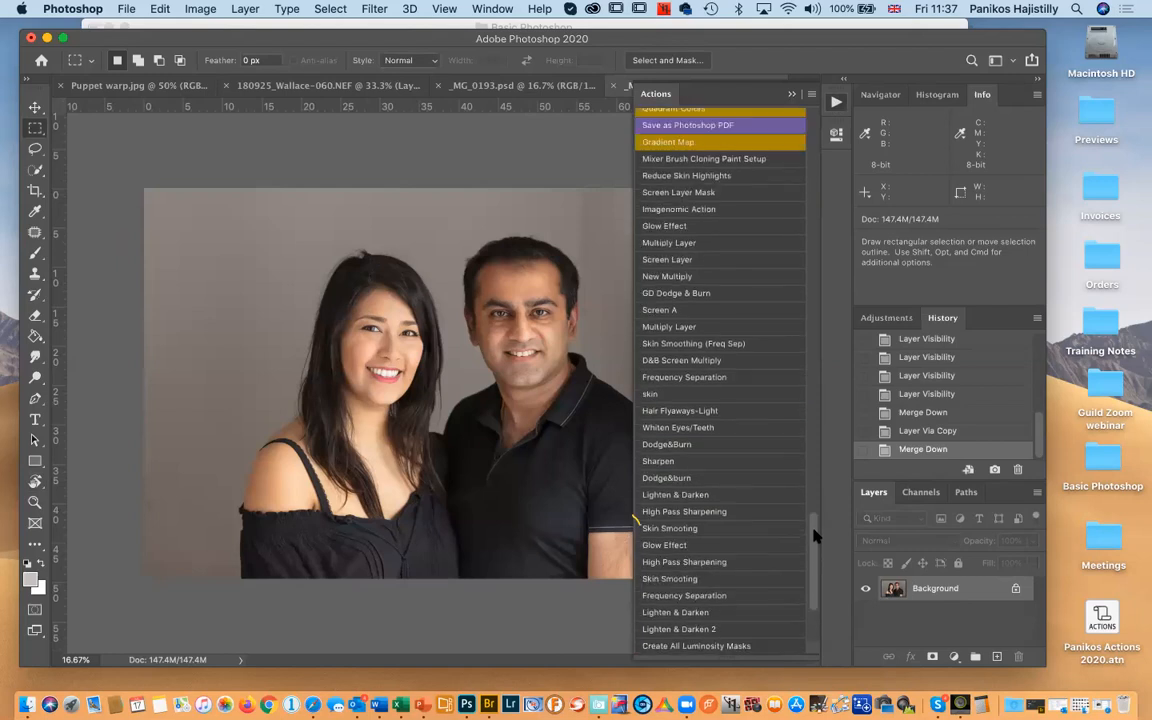
{"action": "left_click", "coordinate": [716, 613]}
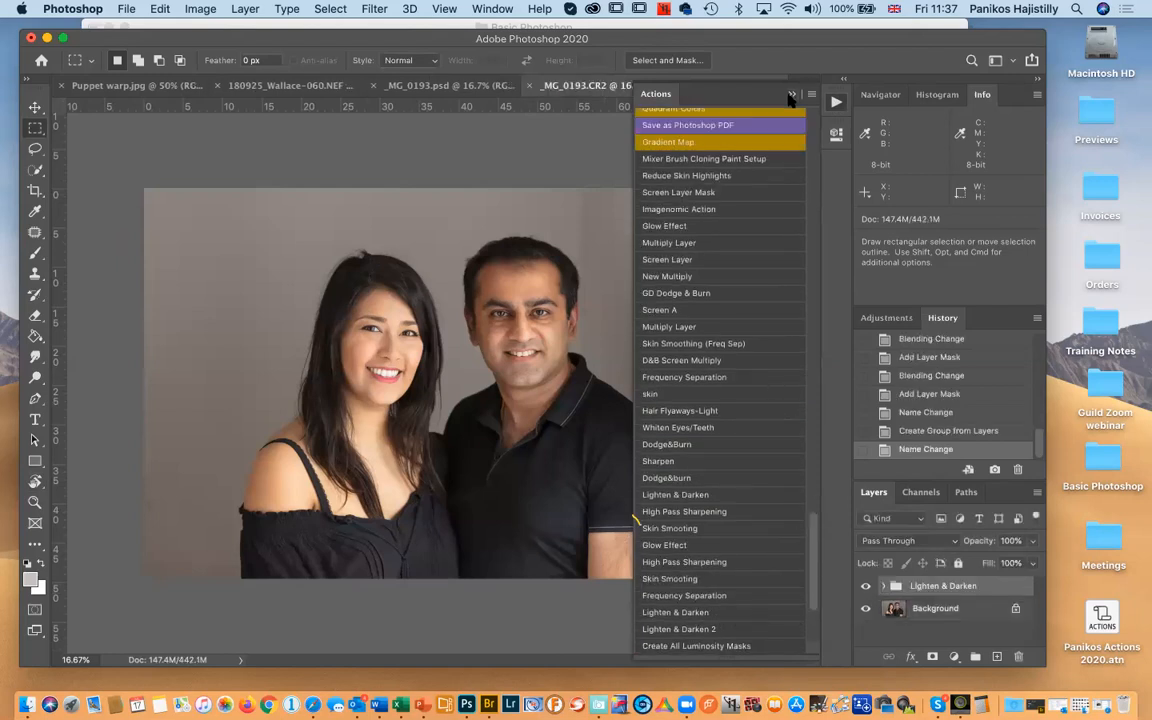
{"action": "left_click", "coordinate": [710, 89]}
Expand the Lighten & Darken group and check the blend modes of its Lighten and Darken layers
{"action": "left_click", "coordinate": [882, 586]}
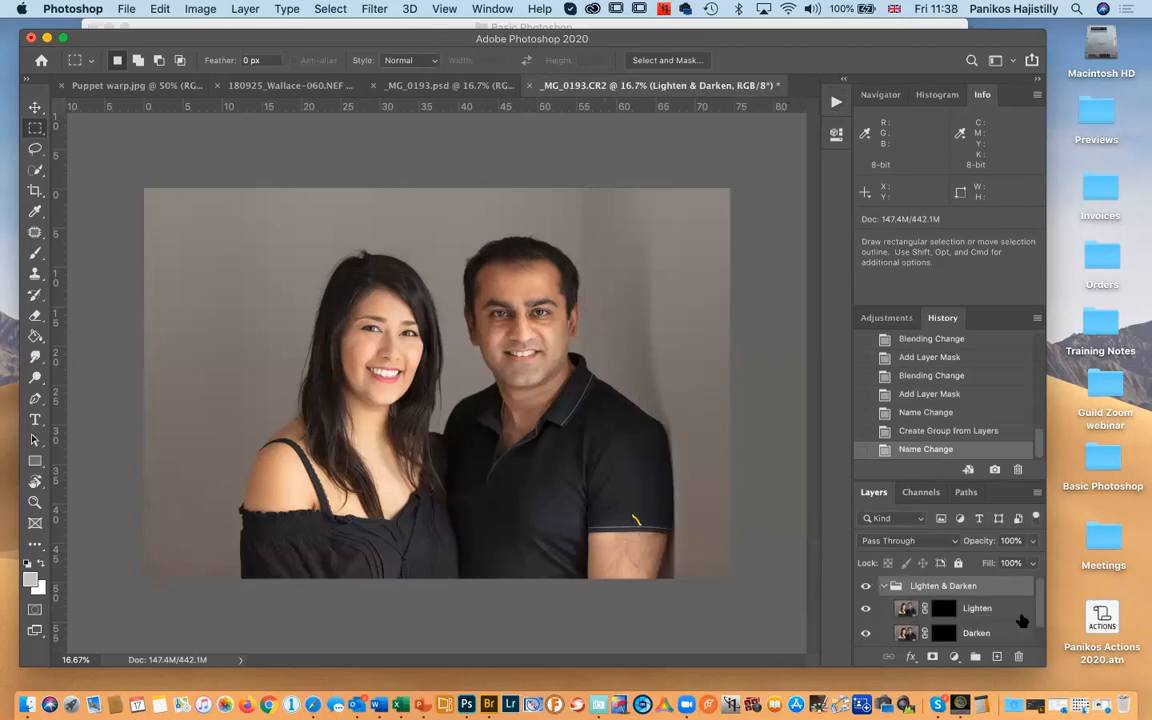
{"action": "scroll", "coordinate": [1000, 610], "scroll_direction": "down", "scroll_amount": 1}
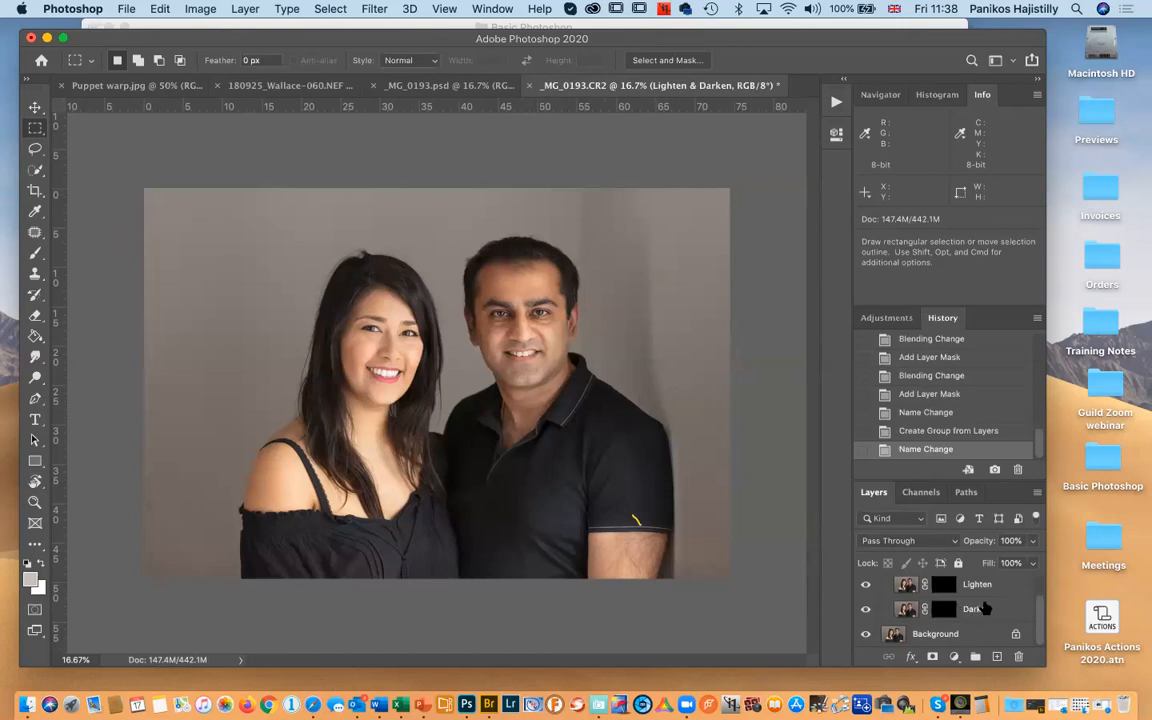
{"action": "key", "text": "alt+bracketleft"}
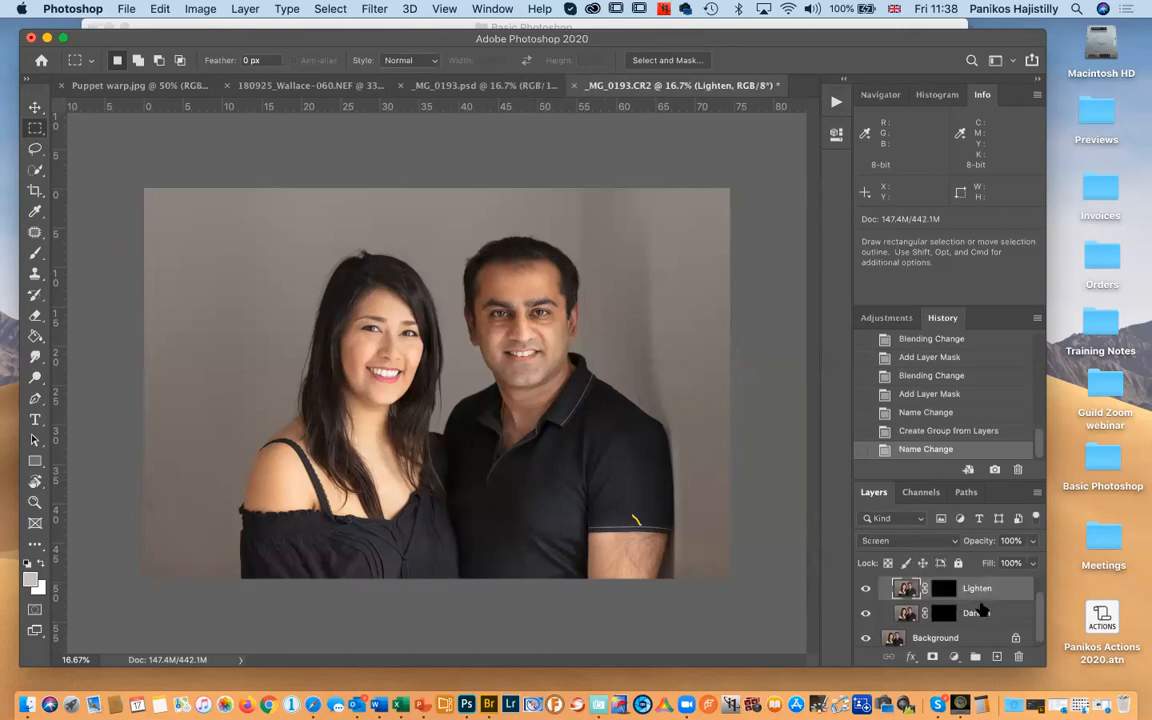
{"action": "left_click", "coordinate": [979, 615]}
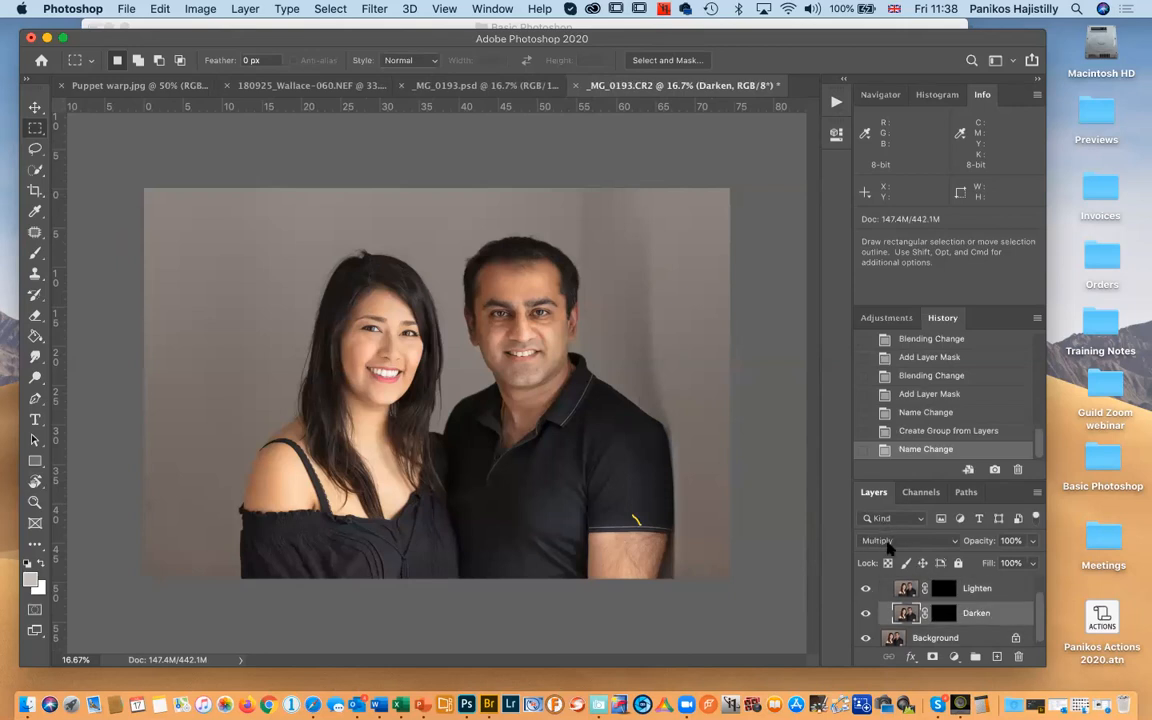
{"action": "key", "text": "alt+bracketright"}
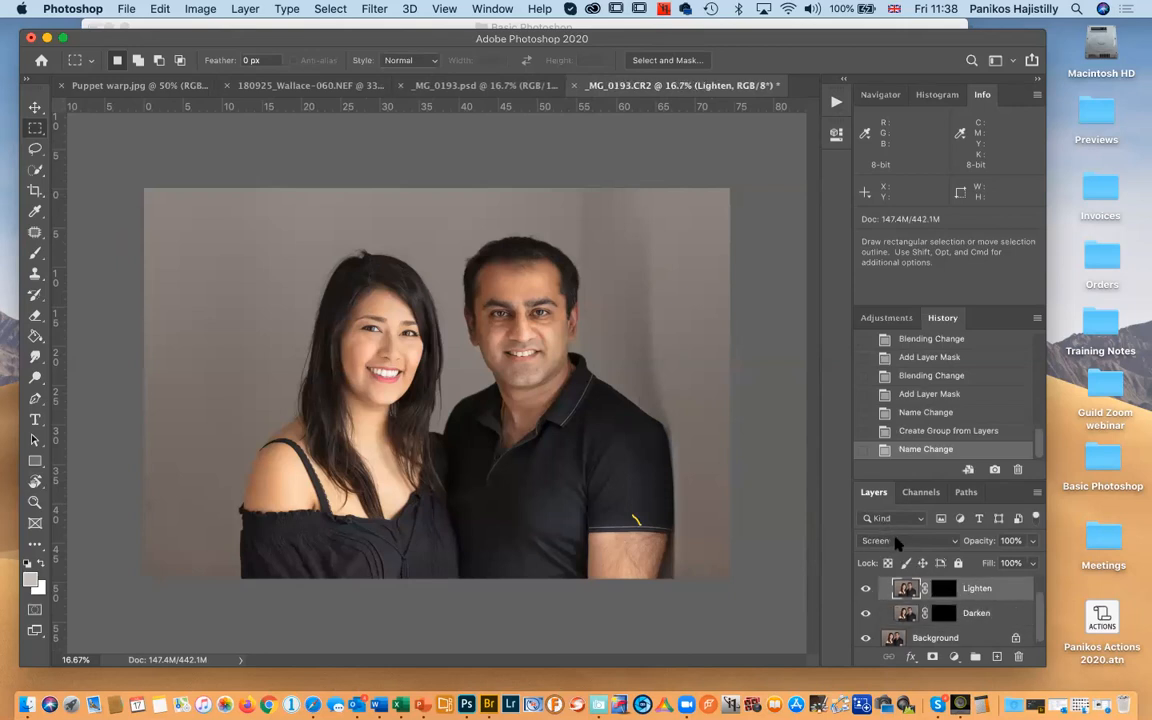
Paint white on the Darken layer's mask over the woman's chest and shoulder with a 1600 px brush at 10% opacity
{"action": "left_click", "coordinate": [945, 613]}
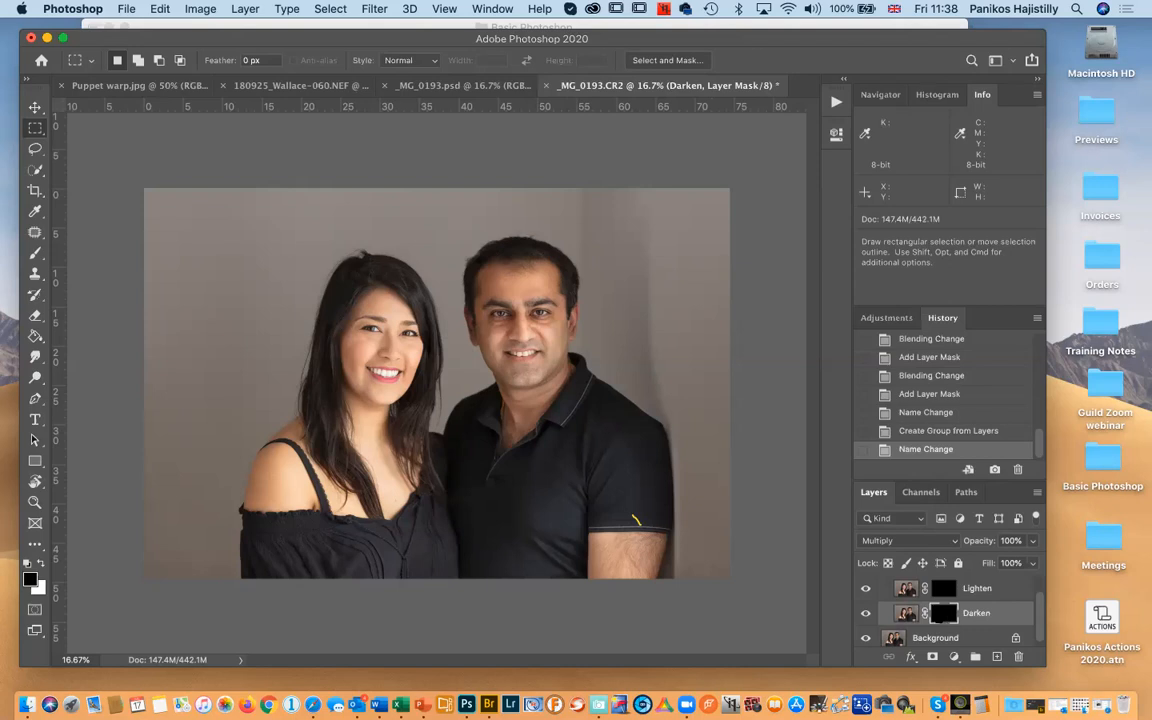
{"action": "key", "text": "b"}
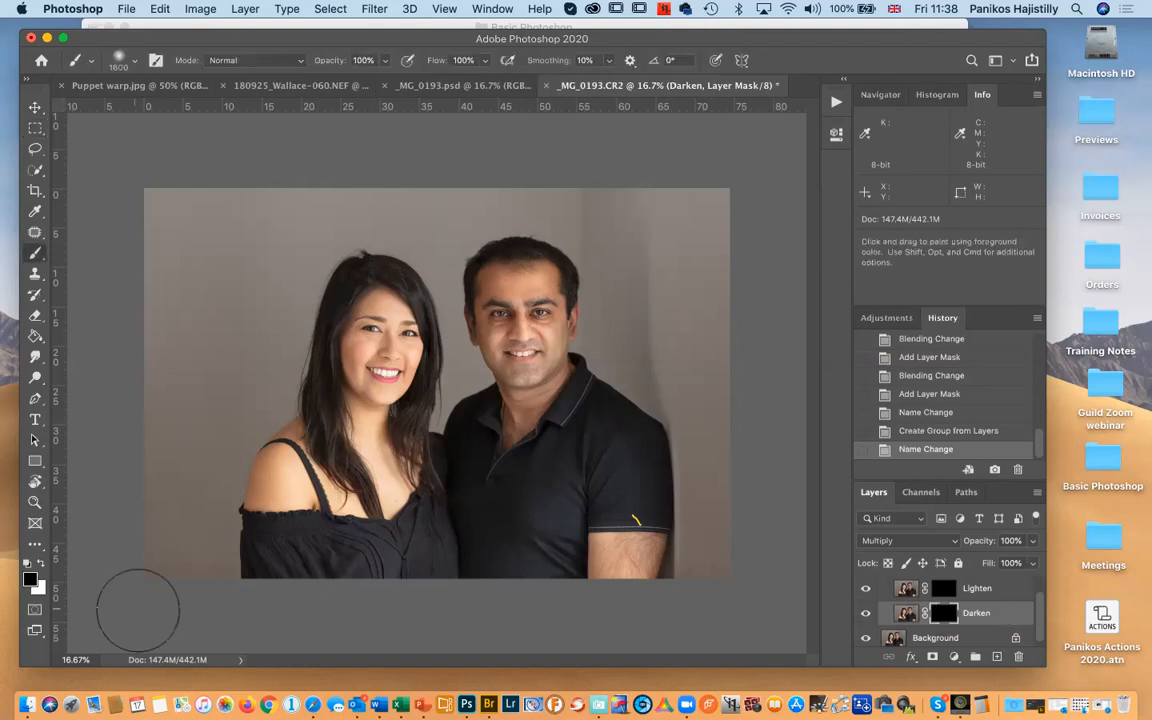
{"action": "key", "text": "x"}
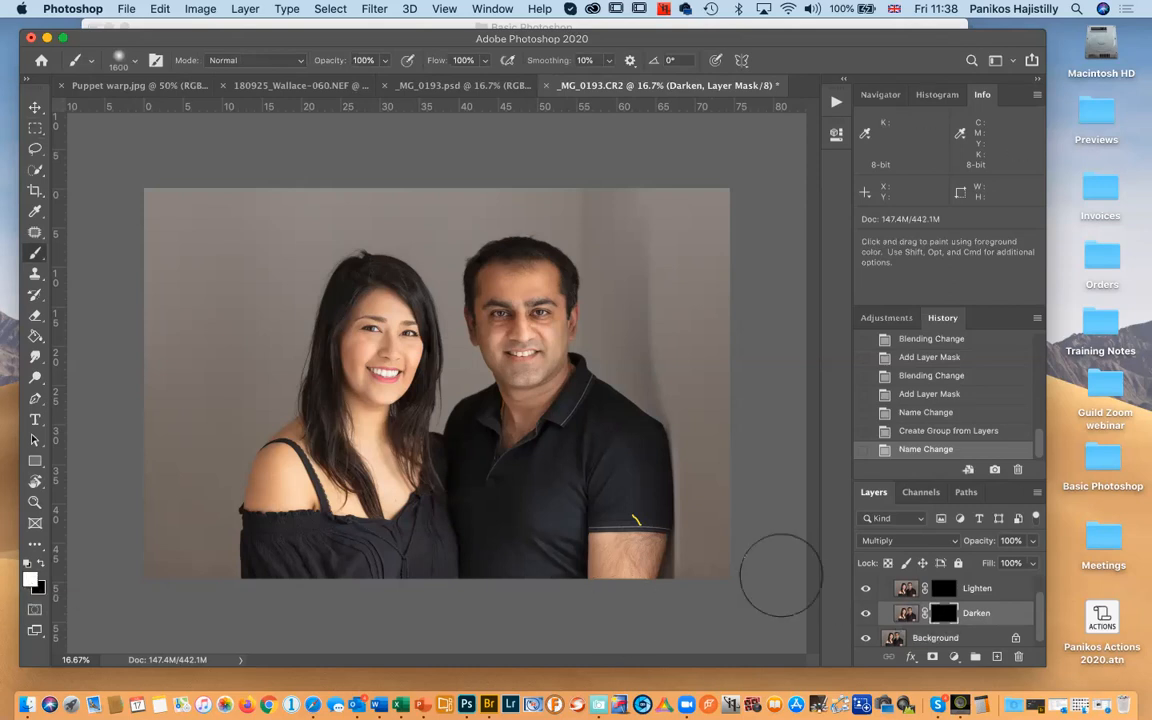
{"action": "left_click", "coordinate": [382, 61]}
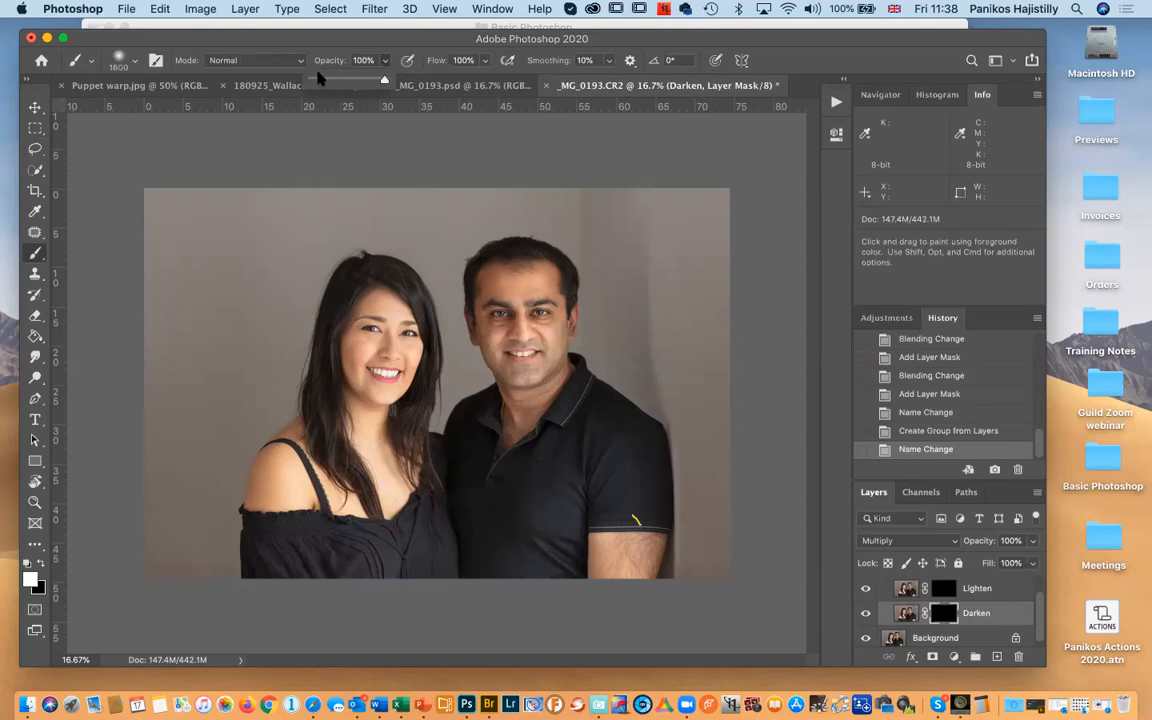
{"action": "left_click_drag", "start_coordinate": [317, 82], "coordinate": [318, 84]}
{"action": "left_click", "coordinate": [328, 437]}
{"action": "left_click", "coordinate": [332, 425]}
{"action": "left_click", "coordinate": [336, 420]}
{"action": "left_click", "coordinate": [340, 422]}
{"action": "left_click", "coordinate": [339, 416]}
{"action": "left_click", "coordinate": [330, 420]}
{"action": "left_click", "coordinate": [292, 432]}
{"action": "mouse_move", "coordinate": [331, 472]}
{"action": "left_mouse_down"}
{"action": "mouse_move", "coordinate": [405, 474]}
{"action": "mouse_move", "coordinate": [290, 479]}
{"action": "mouse_move", "coordinate": [340, 464]}
{"action": "mouse_move", "coordinate": [405, 469]}
{"action": "mouse_move", "coordinate": [308, 460]}
{"action": "left_mouse_up"}
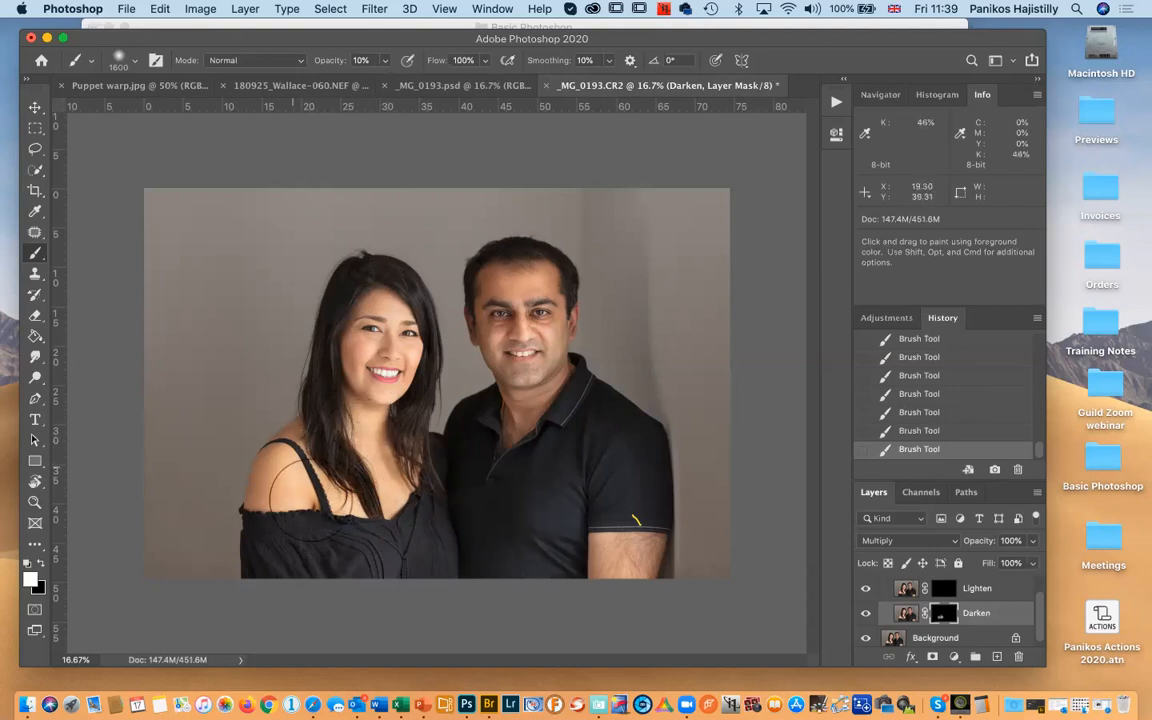
Compare the woman's skin with and without the darkening by toggling the Darken layer's visibility
{"action": "left_click", "coordinate": [865, 613]}
{"action": "left_click", "coordinate": [865, 614]}
{"action": "left_click", "coordinate": [864, 620]}
{"action": "left_click", "coordinate": [865, 615]}
{"action": "left_click", "coordinate": [864, 620]}
{"action": "left_click", "coordinate": [864, 620]}
{"action": "left_click", "coordinate": [864, 620]}
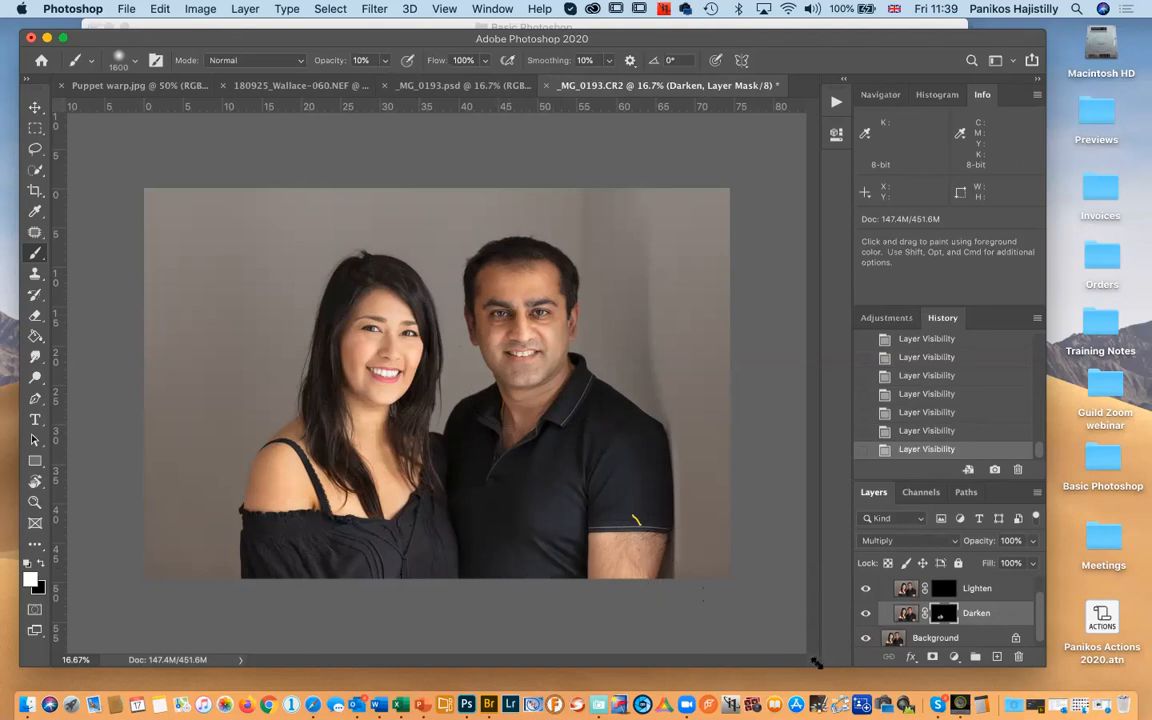
{"action": "key", "text": "super+equal"}
{"action": "key", "text": "super+equal"}
{"action": "key", "text": "super+equal"}
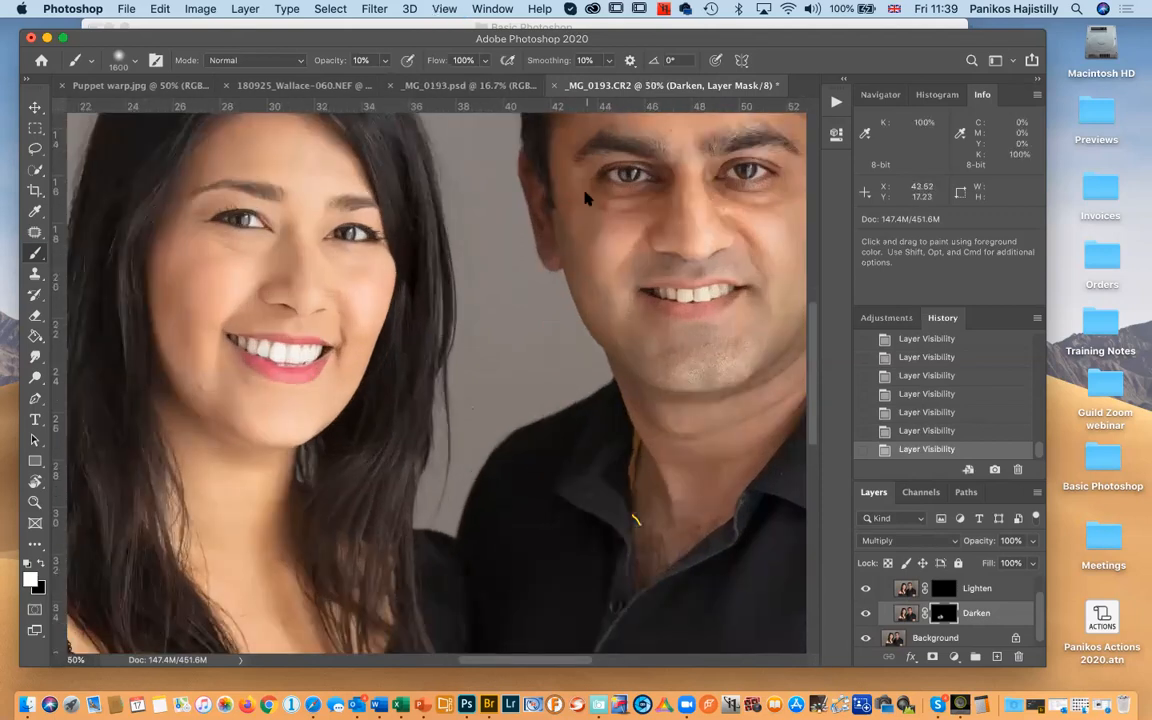
{"action": "left_click_drag", "start_coordinate": [312, 39], "coordinate": [326, 80]}
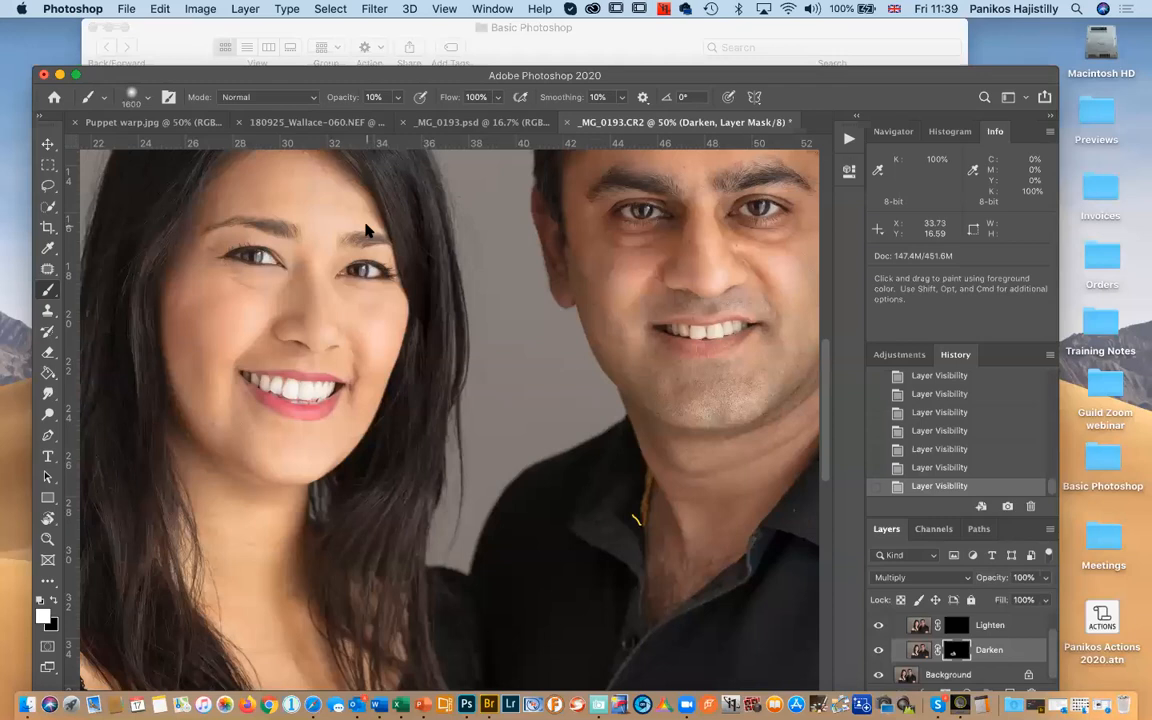
{"action": "left_click_drag", "start_coordinate": [383, 77], "coordinate": [619, 602]}
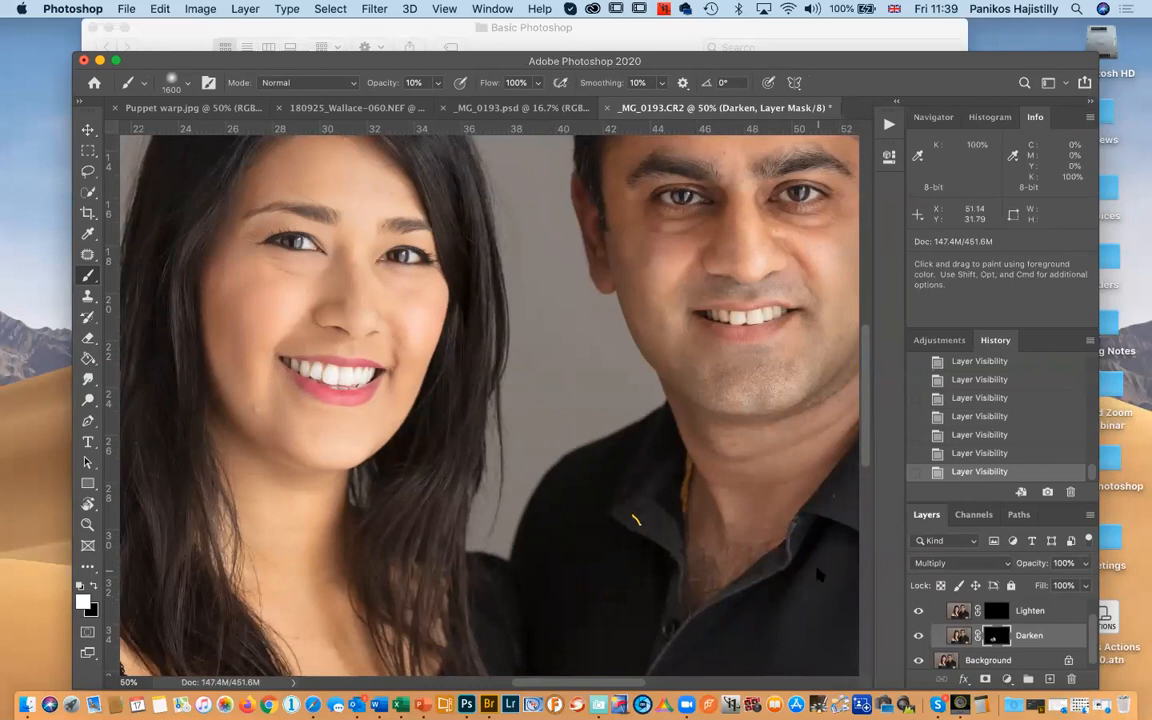
{"action": "key", "text": "super+minus"}
{"action": "key", "text": "super+minus"}
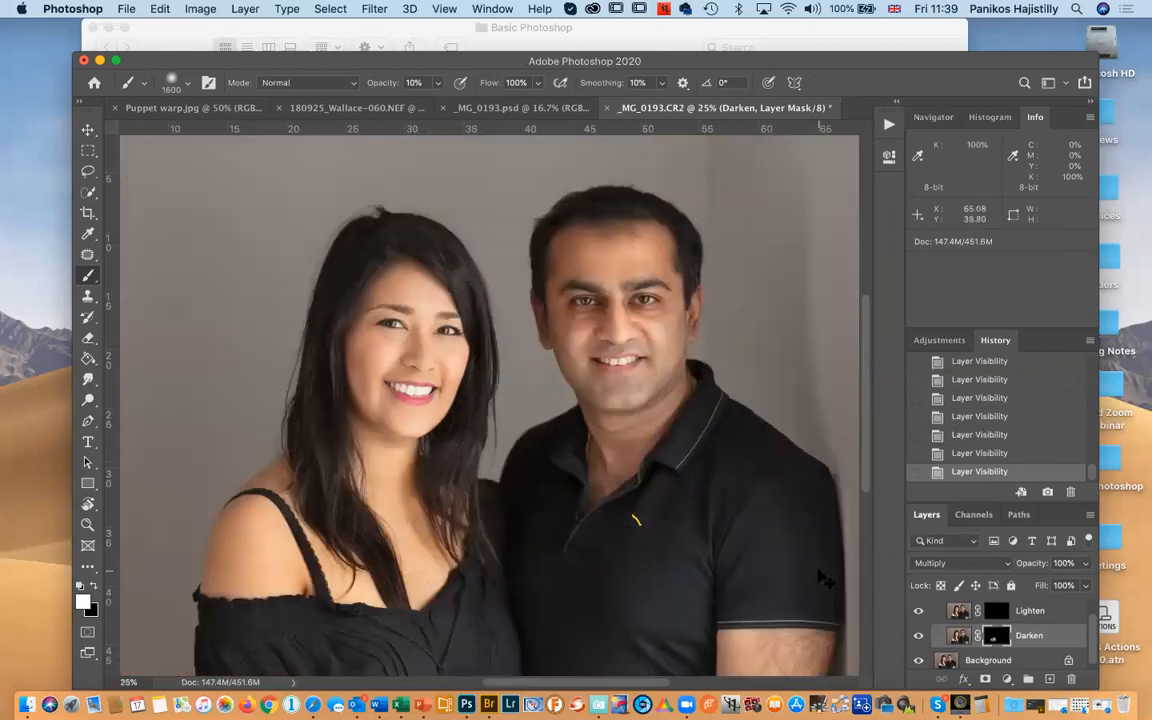
{"action": "key", "text": "super+plus"}
{"action": "key", "text": "super+minus"}
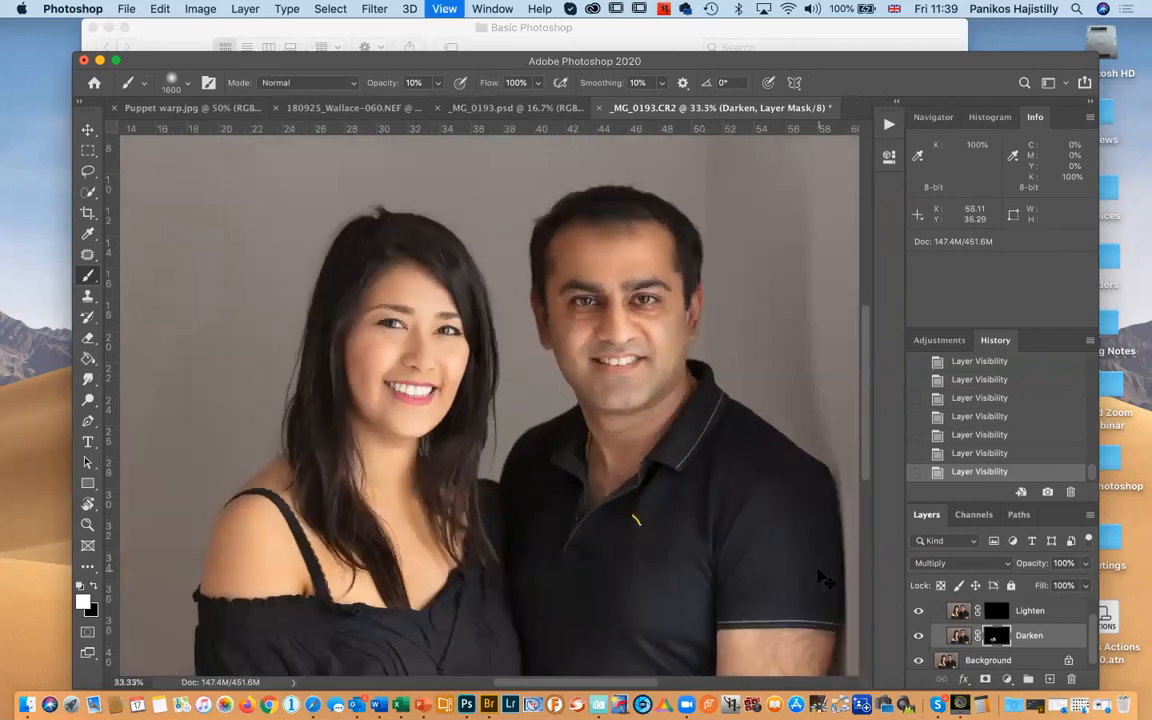
{"action": "key", "text": "super+minus"}
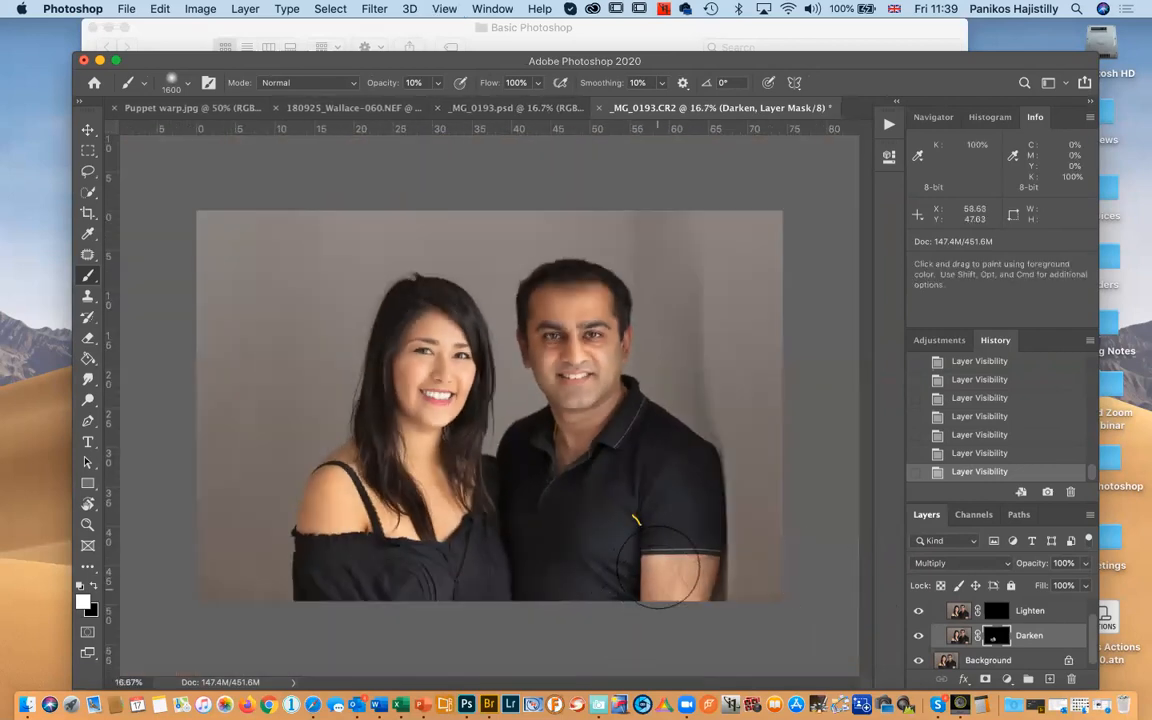
Darken the man's bare forearm by painting white on the Darken layer's mask
{"action": "mouse_move", "coordinate": [655, 580]}
{"action": "left_mouse_down"}
{"action": "mouse_move", "coordinate": [625, 591]}
{"action": "mouse_move", "coordinate": [662, 572]}
{"action": "mouse_move", "coordinate": [690, 597]}
{"action": "mouse_move", "coordinate": [665, 615]}
{"action": "left_mouse_up"}
{"action": "mouse_move", "coordinate": [660, 605]}
{"action": "left_mouse_down"}
{"action": "mouse_move", "coordinate": [668, 616]}
{"action": "mouse_move", "coordinate": [660, 579]}
{"action": "mouse_move", "coordinate": [710, 587]}
{"action": "mouse_move", "coordinate": [663, 597]}
{"action": "left_mouse_up"}
{"action": "left_click", "coordinate": [997, 611]}
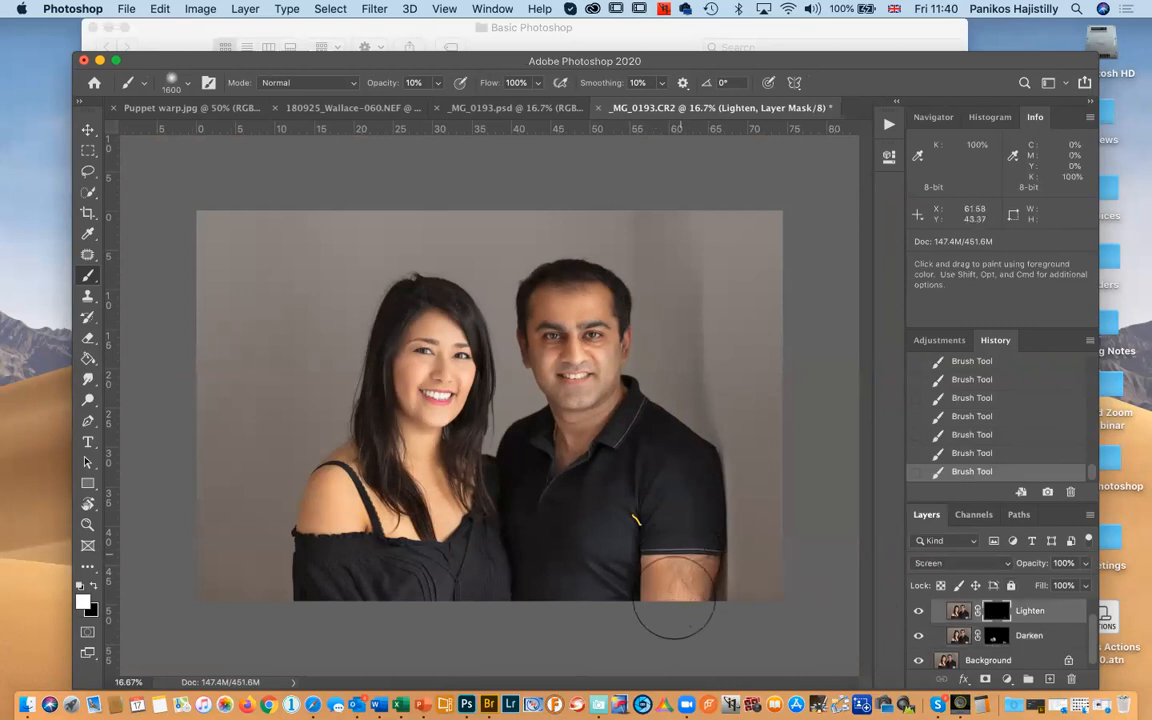
{"action": "left_click", "coordinate": [997, 636]}
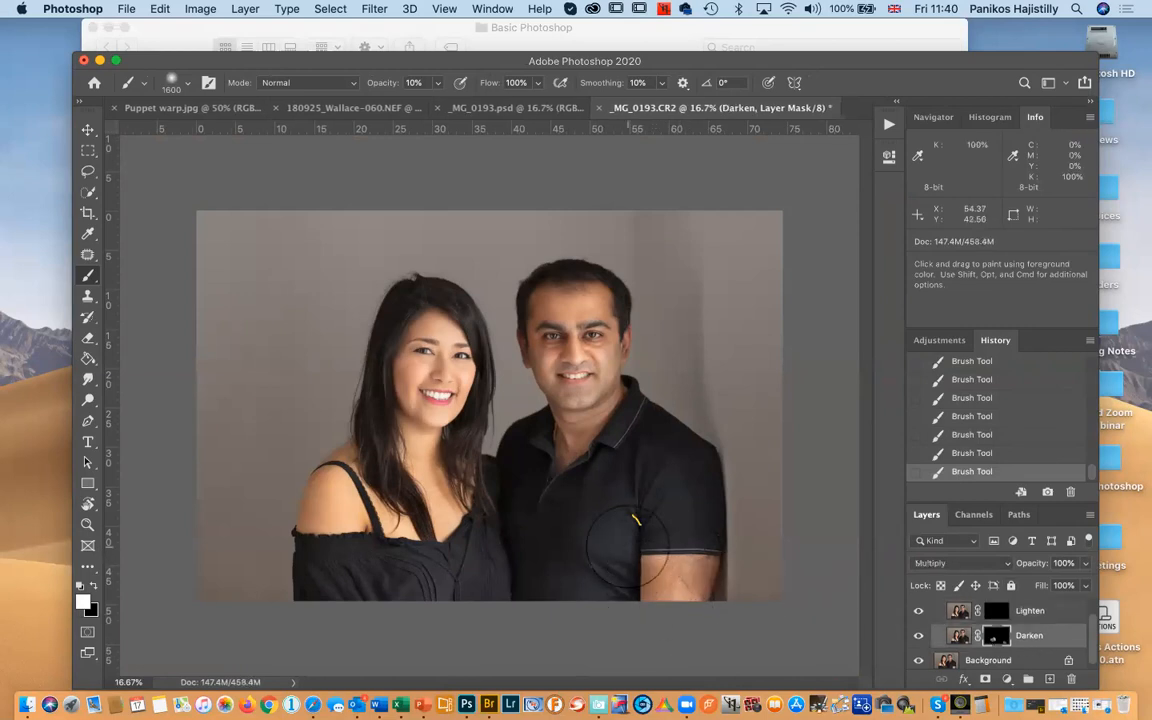
{"action": "mouse_move", "coordinate": [644, 595]}
{"action": "left_mouse_down"}
{"action": "mouse_move", "coordinate": [710, 557]}
{"action": "mouse_move", "coordinate": [704, 608]}
{"action": "mouse_move", "coordinate": [703, 558]}
{"action": "mouse_move", "coordinate": [650, 570]}
{"action": "mouse_move", "coordinate": [680, 556]}
{"action": "mouse_move", "coordinate": [672, 625]}
{"action": "left_mouse_up"}
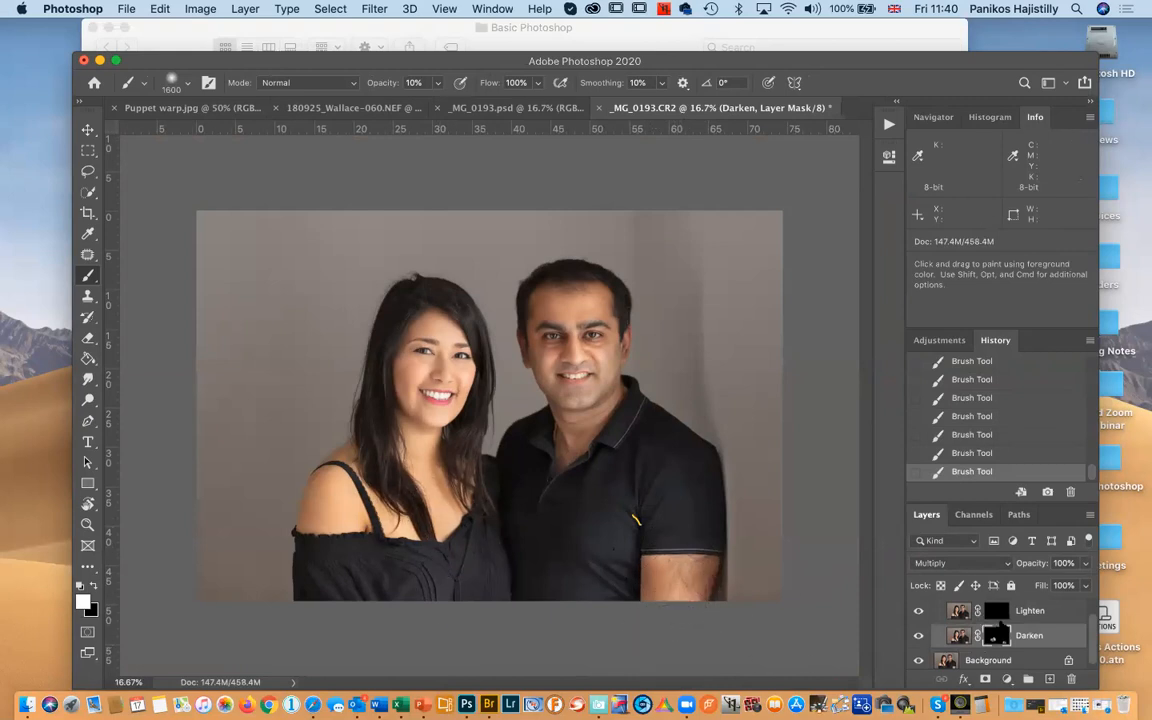
Brighten both faces by painting white on the Lighten layer's mask with a 1200 px brush
{"action": "left_click", "coordinate": [997, 610]}
{"action": "key", "text": "bracketleft"}
{"action": "key", "text": "bracketleft"}
{"action": "key", "text": "bracketleft"}
{"action": "key", "text": "bracketleft"}
{"action": "mouse_move", "coordinate": [554, 361]}
{"action": "left_mouse_down"}
{"action": "mouse_move", "coordinate": [559, 325]}
{"action": "mouse_move", "coordinate": [539, 310]}
{"action": "mouse_move", "coordinate": [551, 400]}
{"action": "left_mouse_up"}
{"action": "mouse_move", "coordinate": [420, 349]}
{"action": "left_mouse_down"}
{"action": "mouse_move", "coordinate": [424, 338]}
{"action": "mouse_move", "coordinate": [419, 382]}
{"action": "left_mouse_up"}
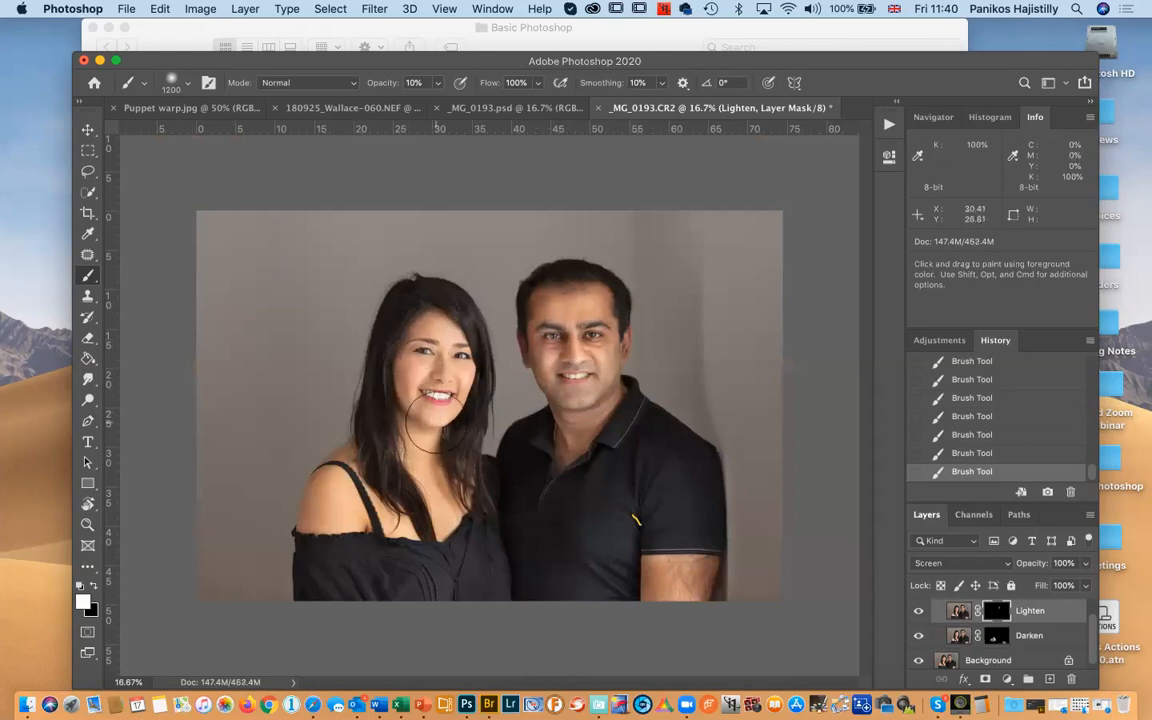
Paint over the faces on the Darken layer's mask with an 800 px brush
{"action": "key", "text": "super+equal"}
{"action": "key", "text": "super+equal"}
{"action": "key", "text": "super+equal"}
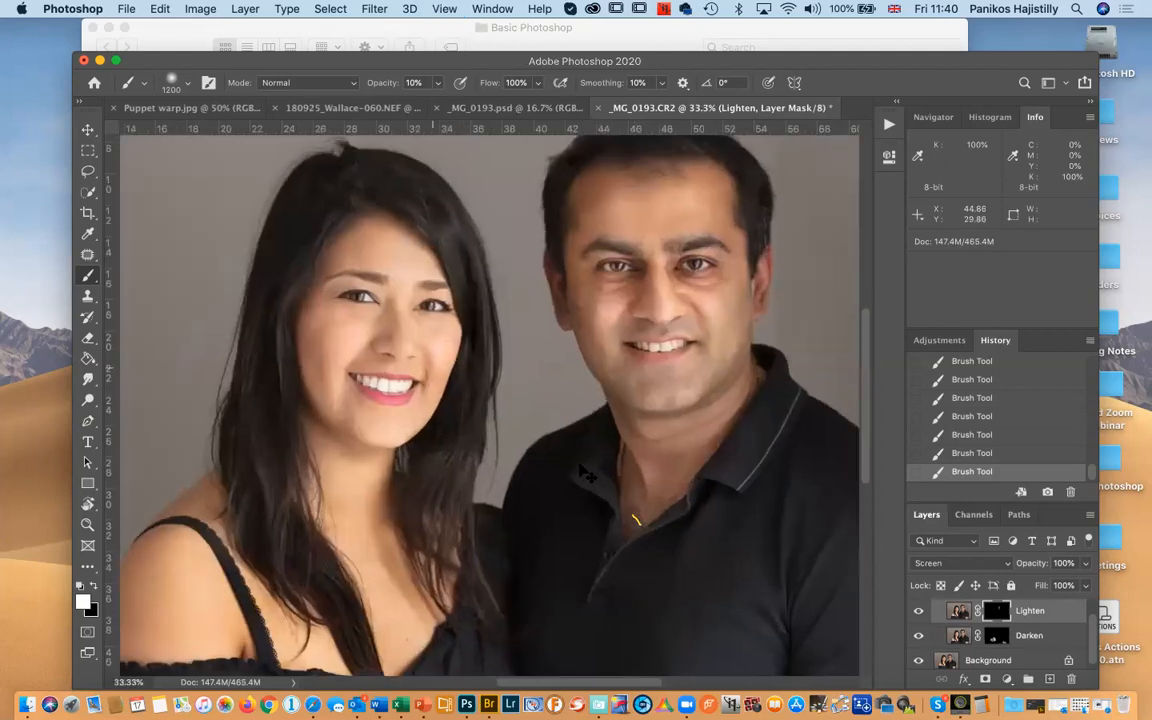
{"action": "key", "text": "alt+bracketleft"}
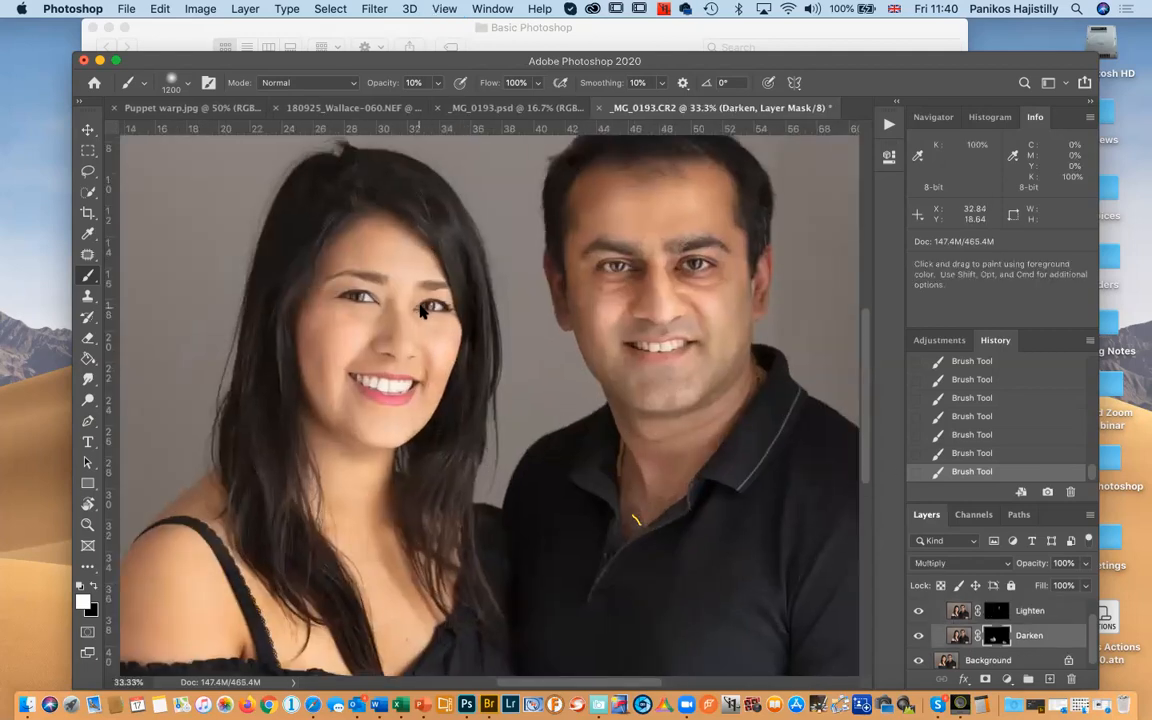
{"action": "key", "text": "bracketleft"}
{"action": "key", "text": "bracketleft"}
{"action": "key", "text": "bracketleft"}
{"action": "key", "text": "bracketleft"}
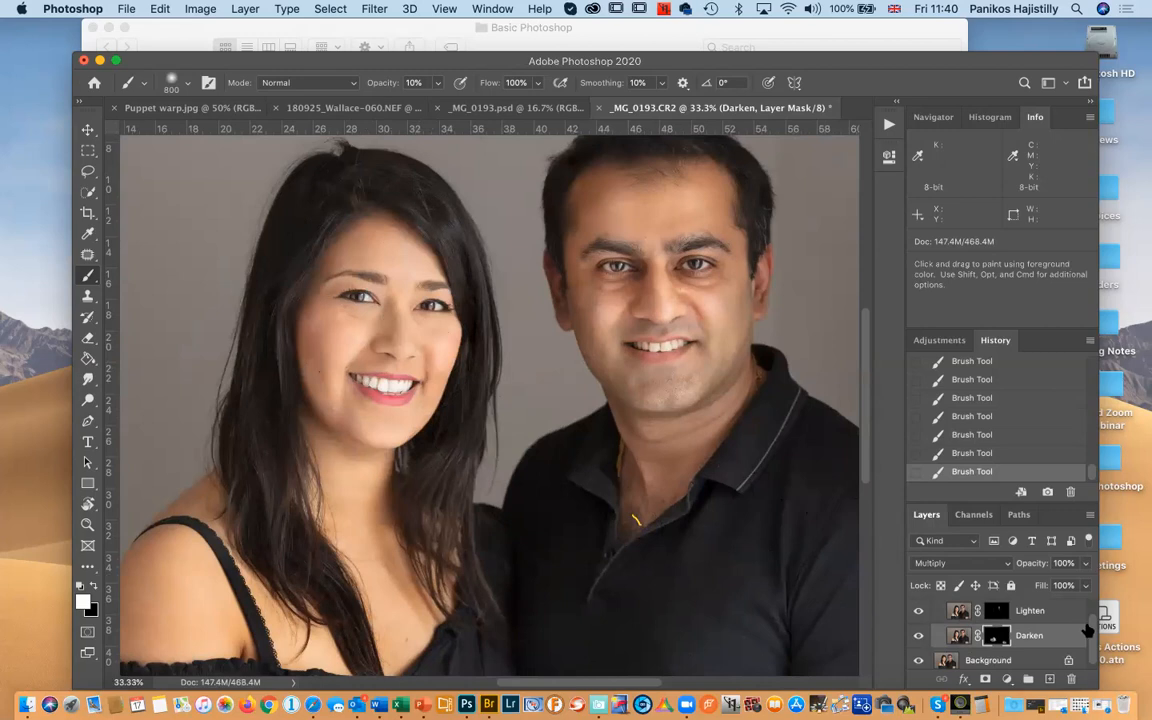
Compare the whole portrait before and after the dodging and burning by toggling the Lighten & Darken group's visibility
{"action": "key", "text": "super+minus"}
{"action": "key", "text": "super+minus"}
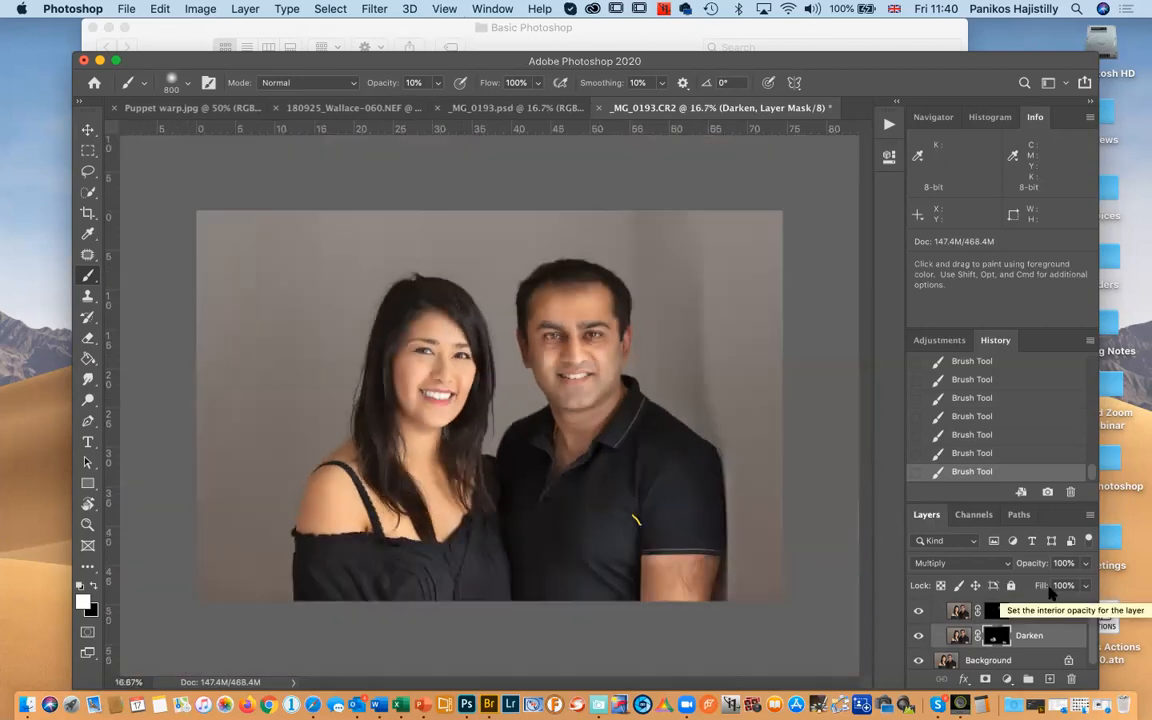
{"action": "scroll", "coordinate": [930, 617], "scroll_direction": "up", "scroll_amount": 1}
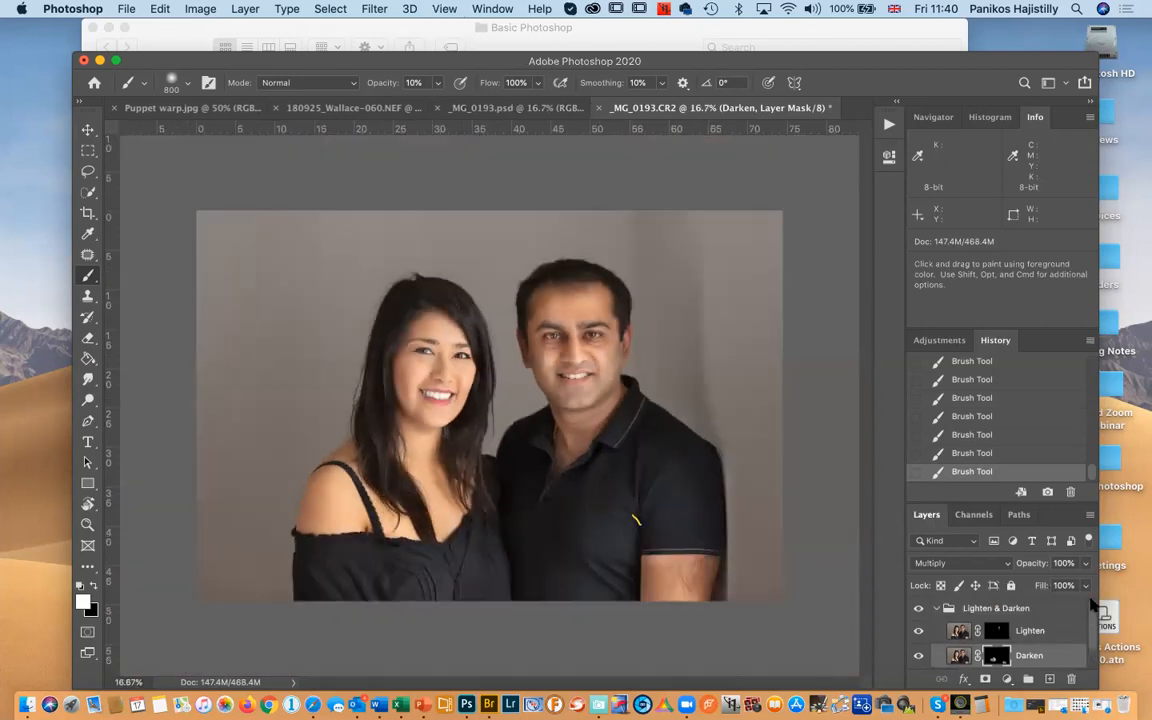
{"action": "left_click", "coordinate": [932, 610]}
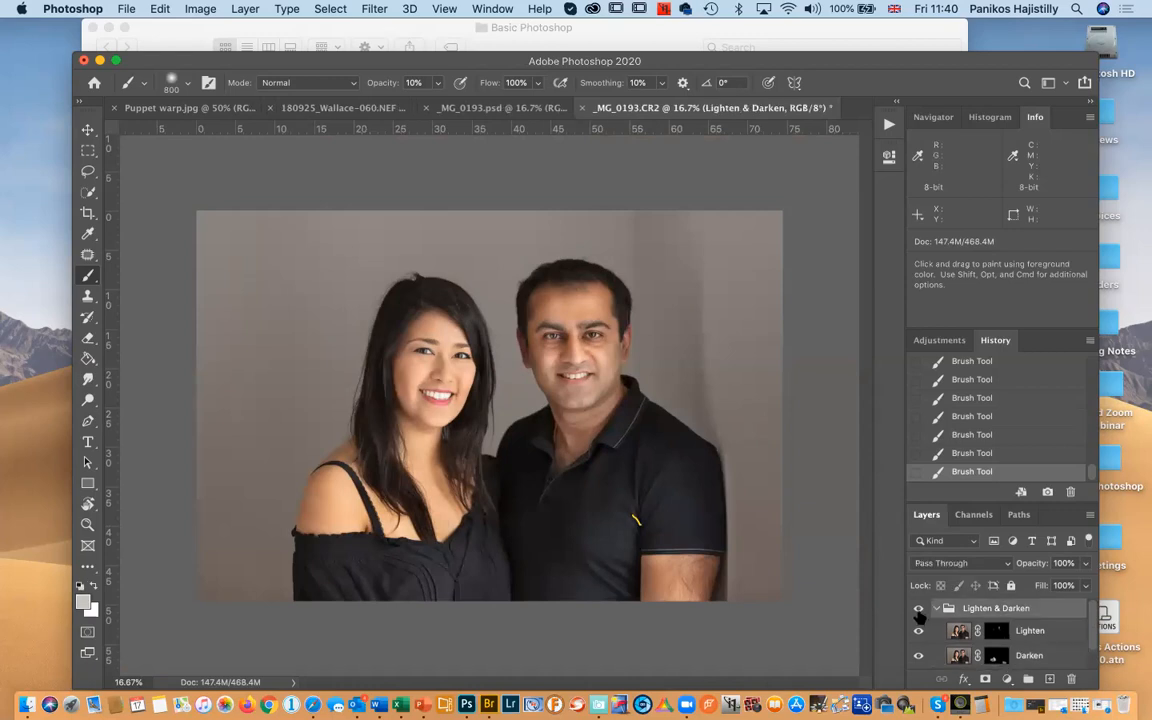
{"action": "left_click", "coordinate": [918, 609]}
{"action": "left_click", "coordinate": [918, 610]}
{"action": "left_click", "coordinate": [918, 612]}
{"action": "left_click", "coordinate": [918, 612]}
{"action": "left_click", "coordinate": [917, 615]}
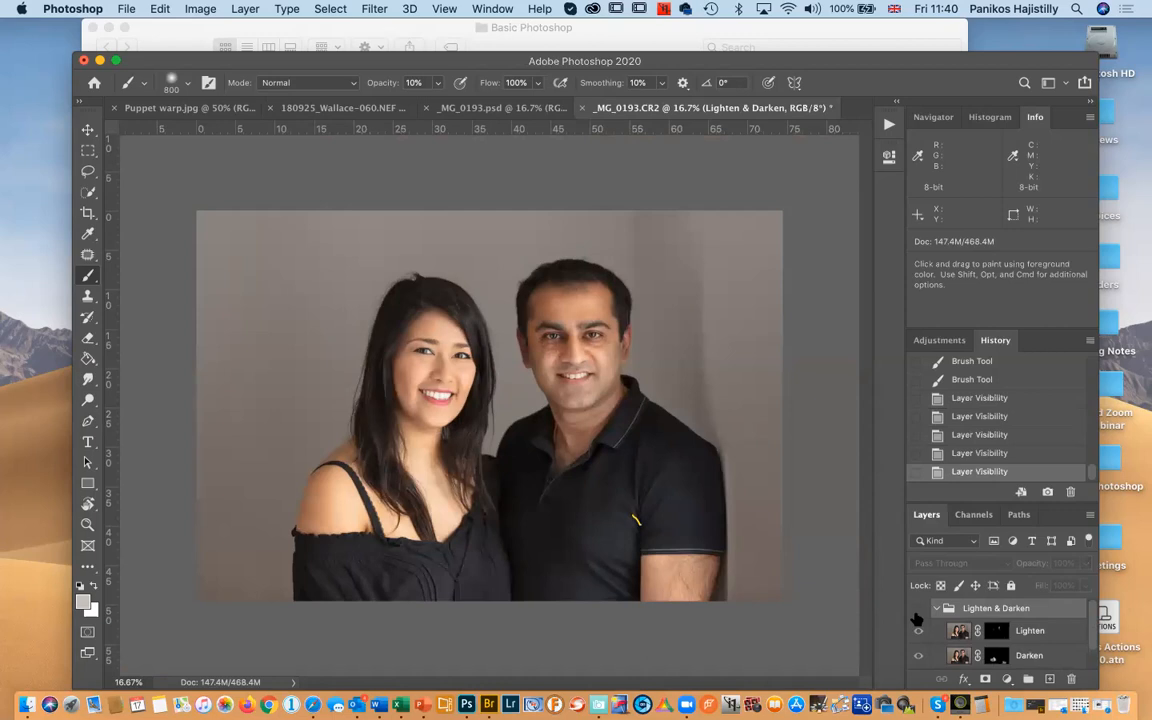
{"action": "left_click", "coordinate": [918, 612]}
{"action": "left_click", "coordinate": [918, 612]}
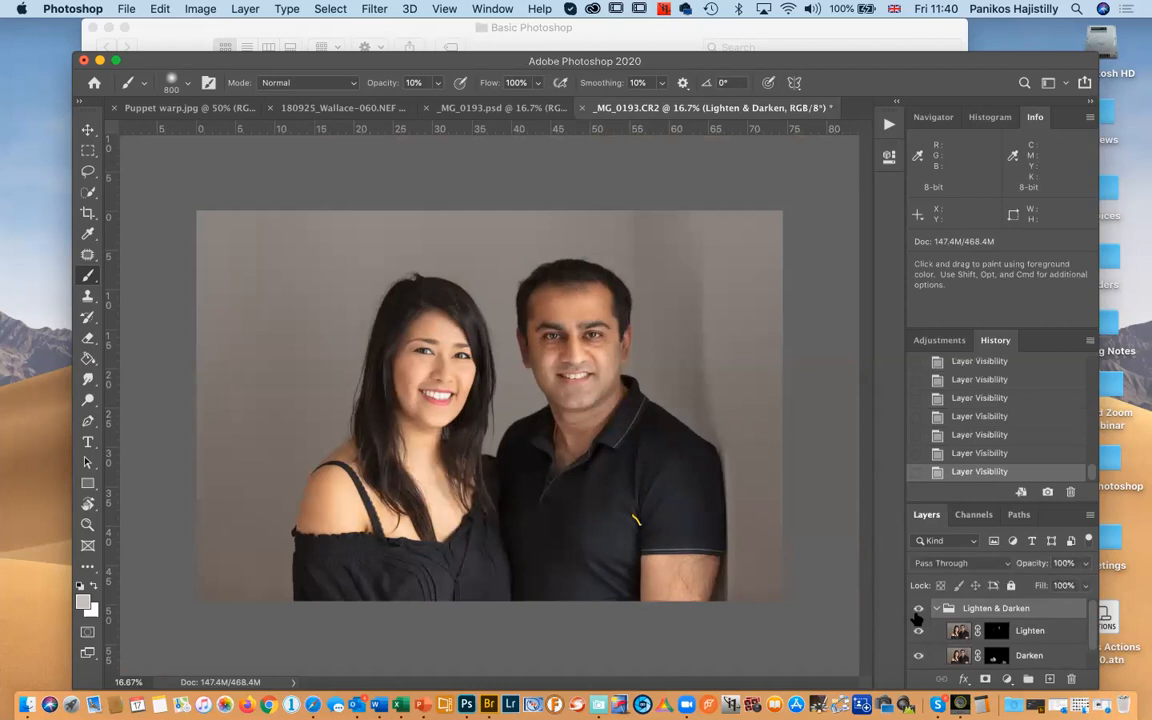
{"action": "left_click", "coordinate": [918, 612]}
{"action": "left_click", "coordinate": [918, 612]}
{"action": "left_click", "coordinate": [918, 612]}
{"action": "left_click", "coordinate": [917, 614]}
{"action": "left_click", "coordinate": [918, 612]}
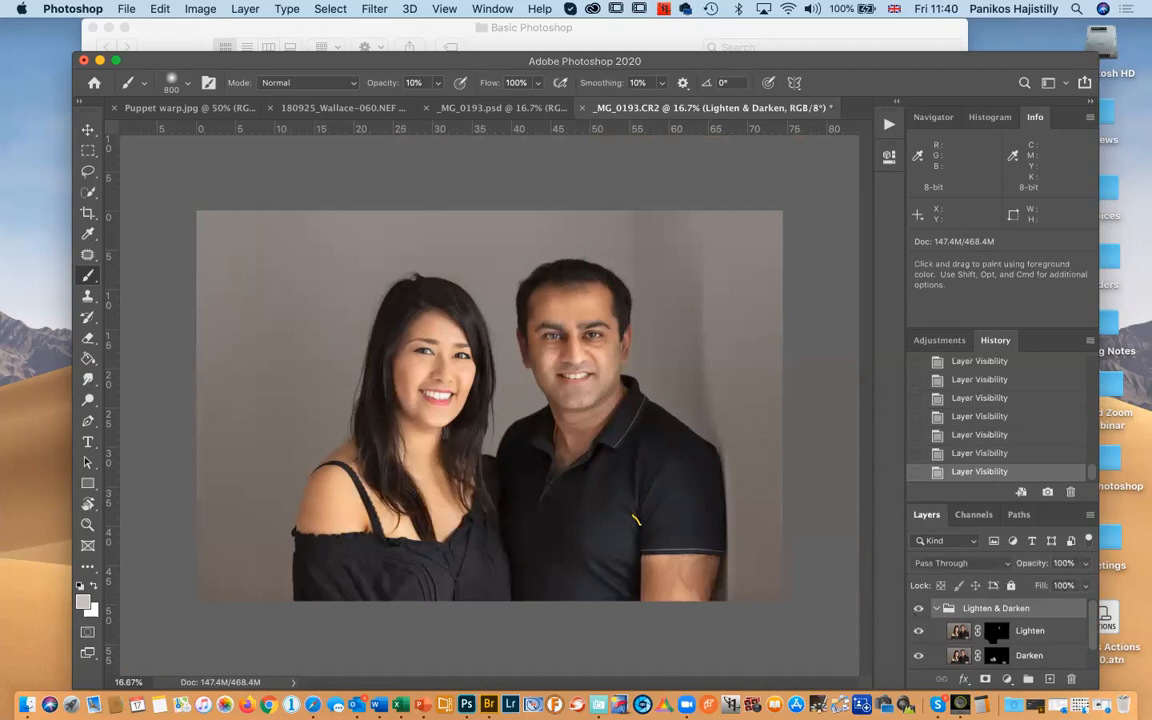
Brighten the man's face further by painting on the Lighten layer's mask with an 1100 px brush
{"action": "left_click", "coordinate": [996, 630]}
{"action": "left_click", "coordinate": [571, 322]}
{"action": "key", "text": "bracketright"}
{"action": "key", "text": "bracketright"}
{"action": "key", "text": "bracketright"}
{"action": "left_click", "coordinate": [555, 362]}
{"action": "left_click", "coordinate": [569, 352]}
{"action": "left_click", "coordinate": [553, 372]}
{"action": "left_click", "coordinate": [567, 378]}
Undo and redo the last four brush strokes to compare the man's face before and after
{"action": "key", "text": "super+z"}
{"action": "key", "text": "super+z"}
{"action": "key", "text": "super+z"}
{"action": "key", "text": "super+z"}
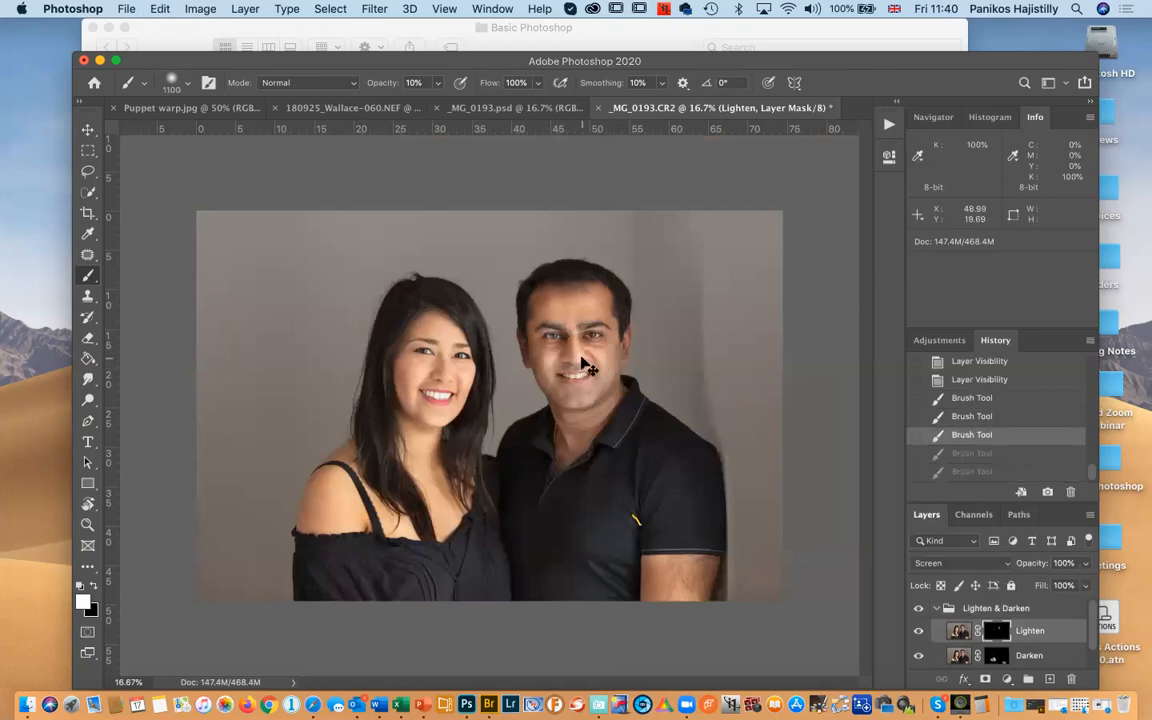
{"action": "key", "text": "super+shift+z"}
{"action": "key", "text": "super+shift+z"}
{"action": "key", "text": "super+shift+z"}
{"action": "key", "text": "super+shift+z"}
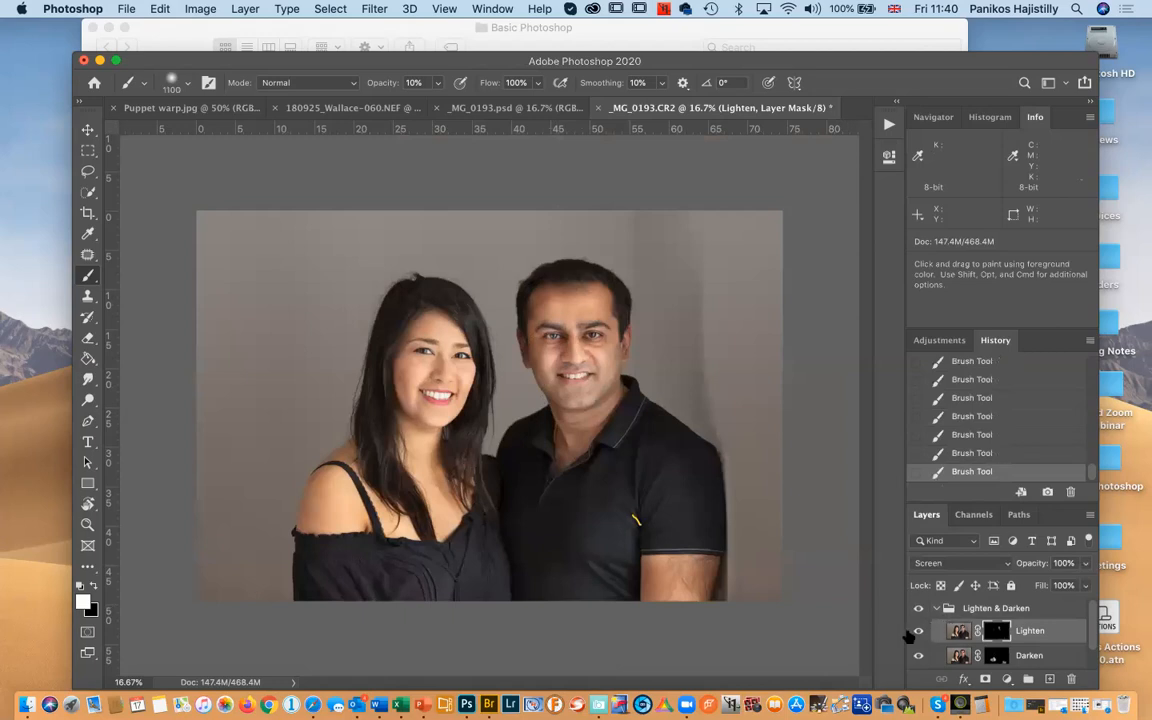
Switch to the dog photo 180925_Wallace-060.NEF and merge Layer 1 down into its Background
{"action": "left_click", "coordinate": [938, 655]}
{"action": "left_click", "coordinate": [945, 631]}
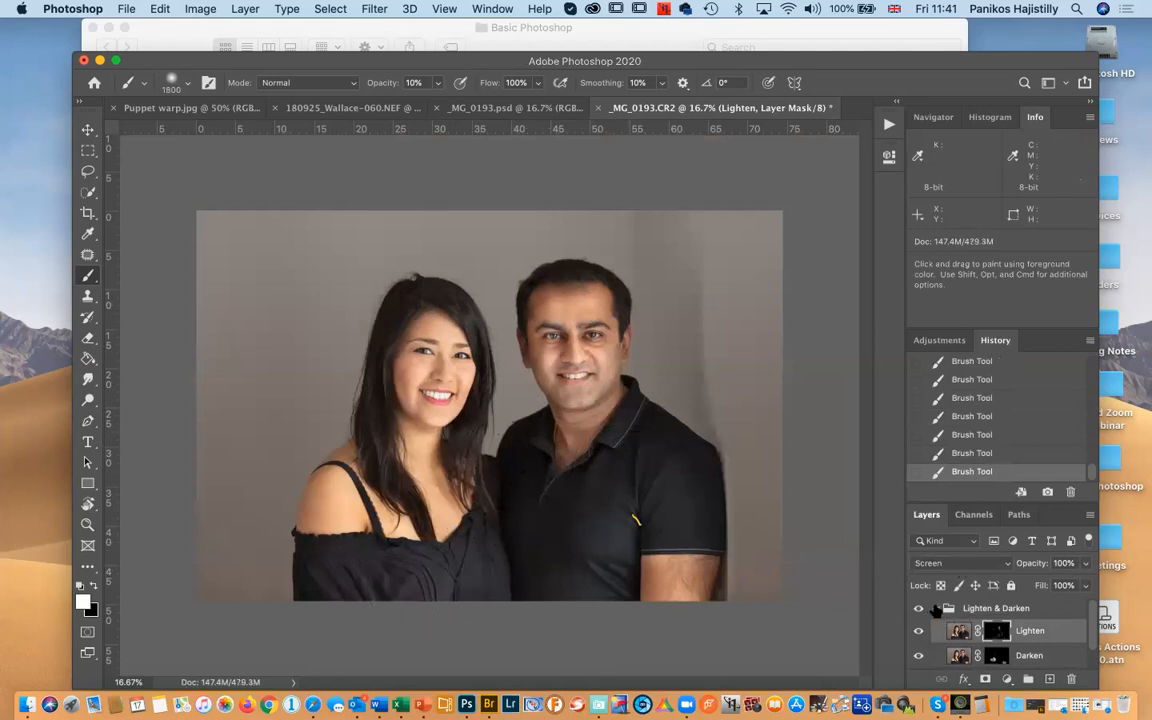
{"action": "left_click", "coordinate": [934, 608]}
{"action": "left_click", "coordinate": [188, 107]}
{"action": "left_click", "coordinate": [358, 108]}
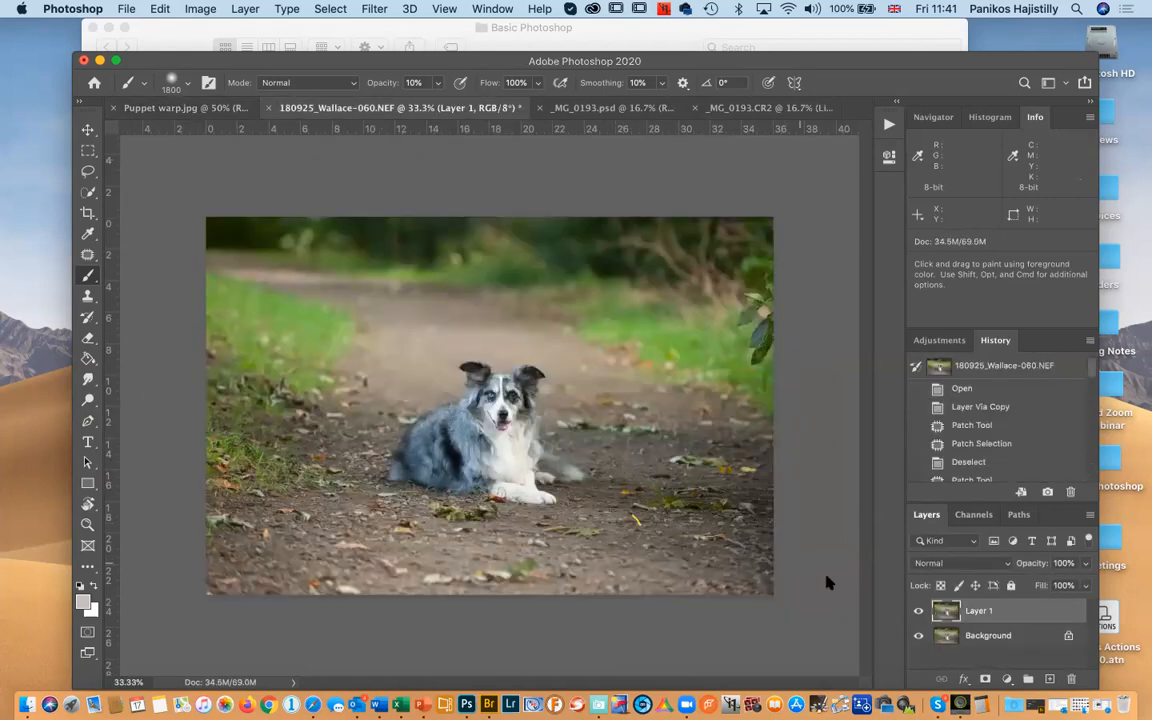
{"action": "key", "text": "super+e"}
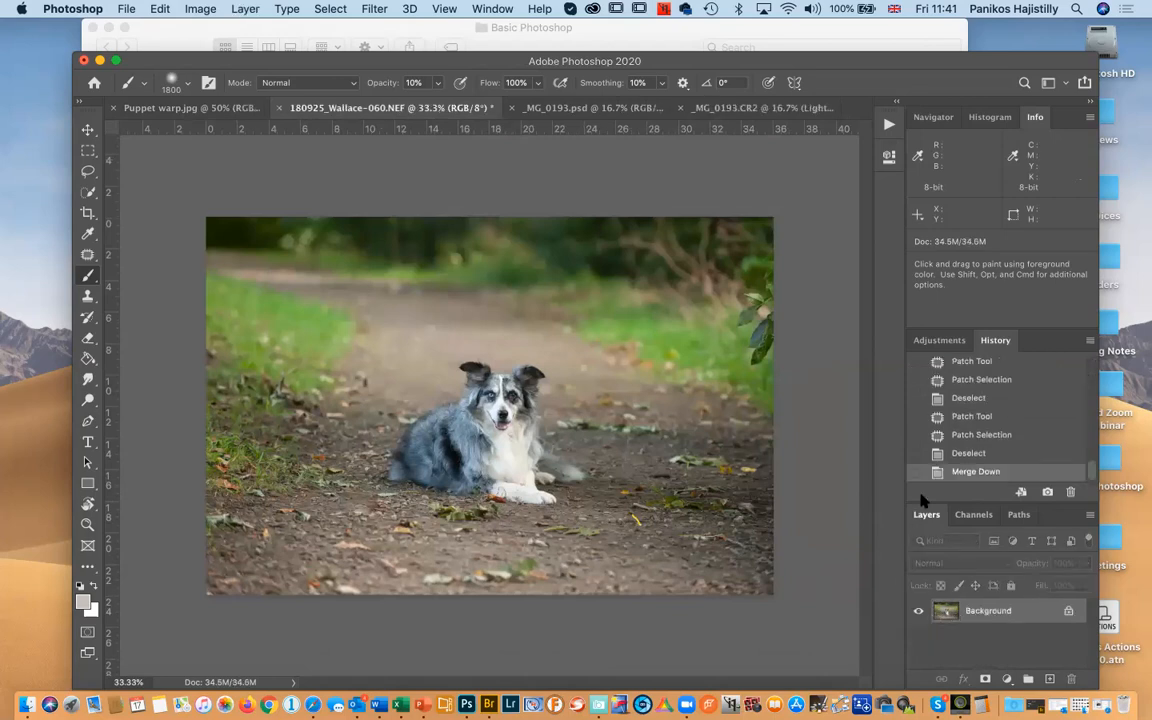
Run the recorded Lighten & Darken action on the dog photo and select the Darken layer's mask in the new group
{"action": "left_click", "coordinate": [889, 122]}
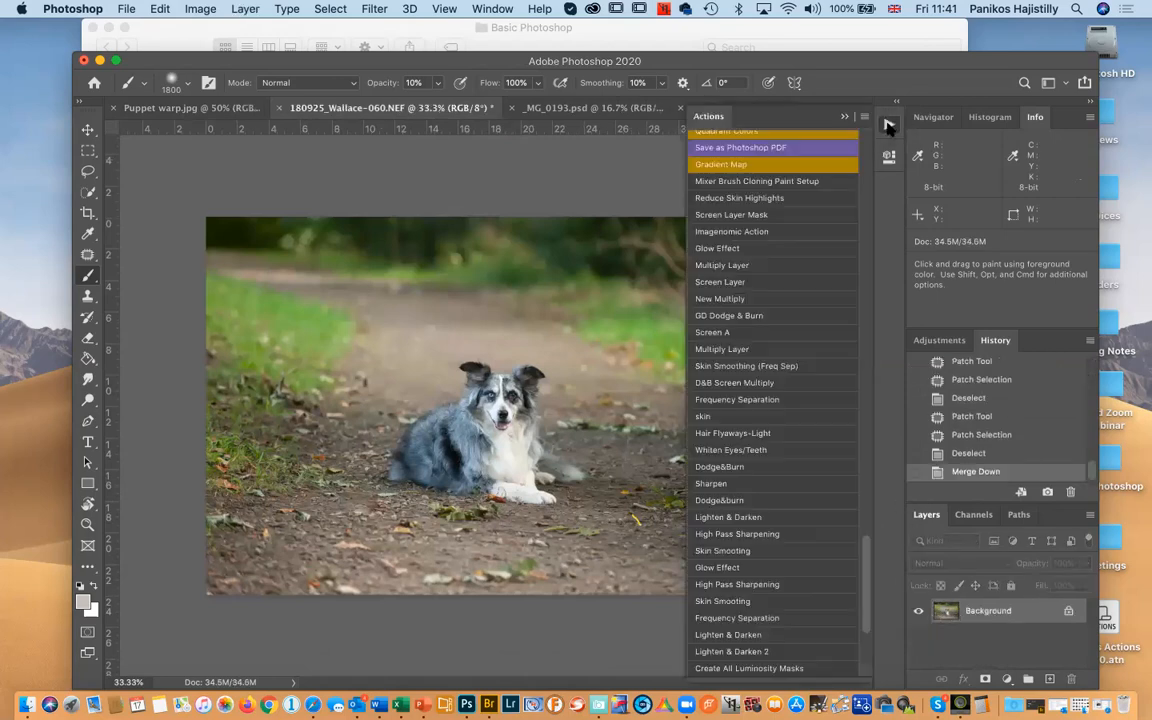
{"action": "left_click", "coordinate": [752, 636]}
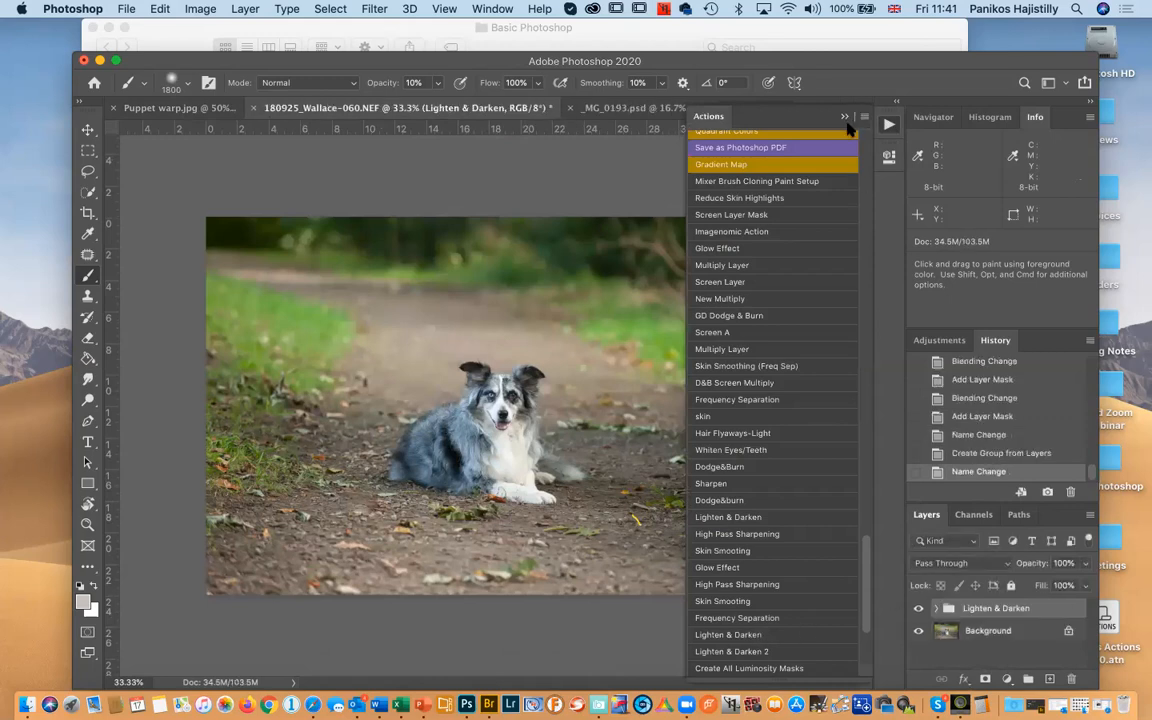
{"action": "left_click", "coordinate": [844, 117]}
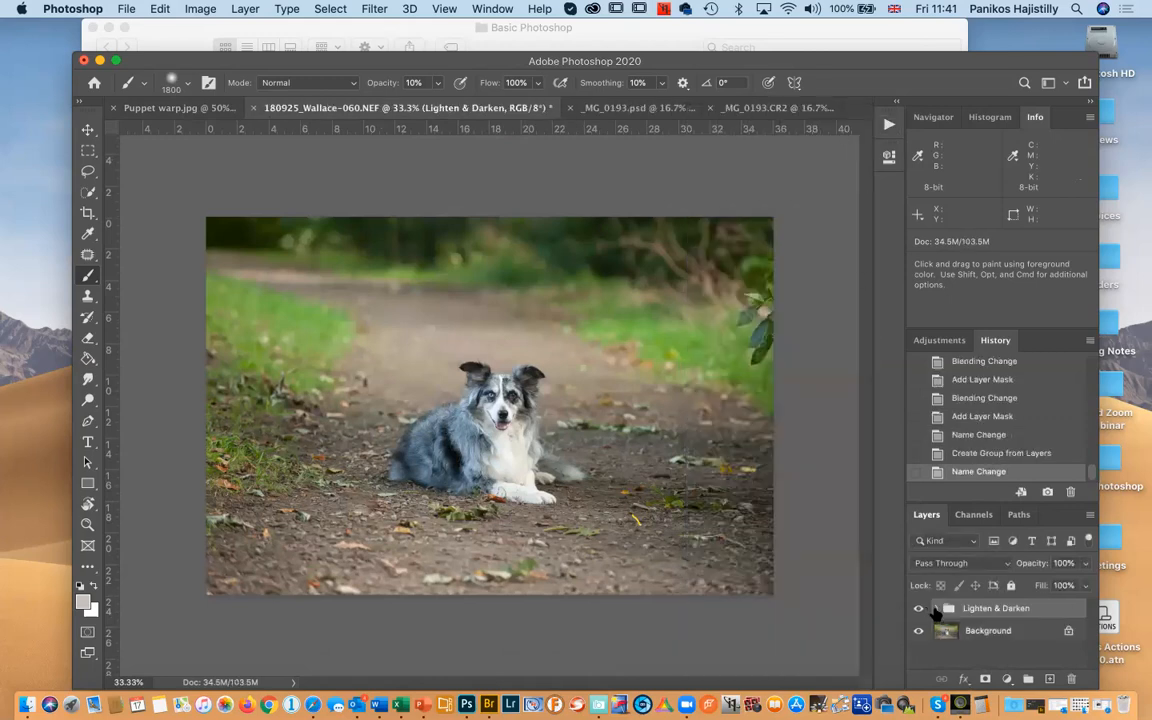
{"action": "left_click", "coordinate": [936, 608]}
{"action": "left_click", "coordinate": [996, 655]}
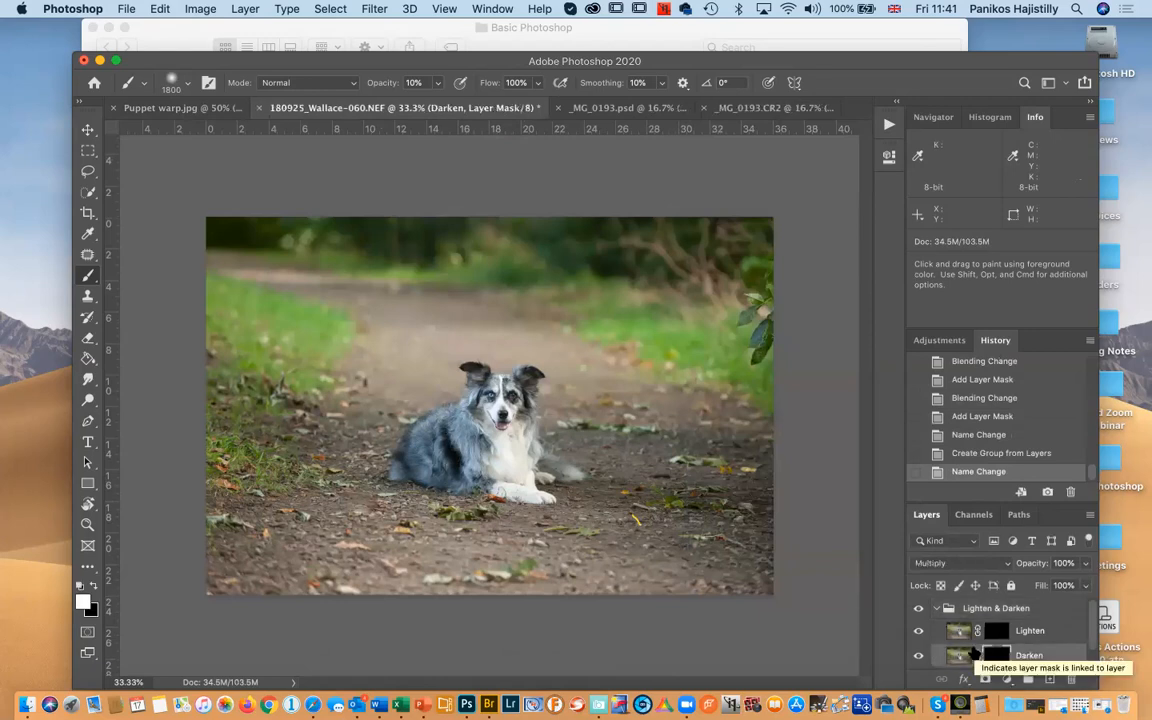
Tone down the dog's bright white fur by painting on the Darken layer's mask, starting at 200 px and enlarging the brush to 300 px
{"action": "key", "text": "super+equal"}
{"action": "key", "text": "super+equal"}
{"action": "key", "text": "super+equal"}
{"action": "key", "text": "super+equal"}
{"action": "key", "text": "super+equal"}
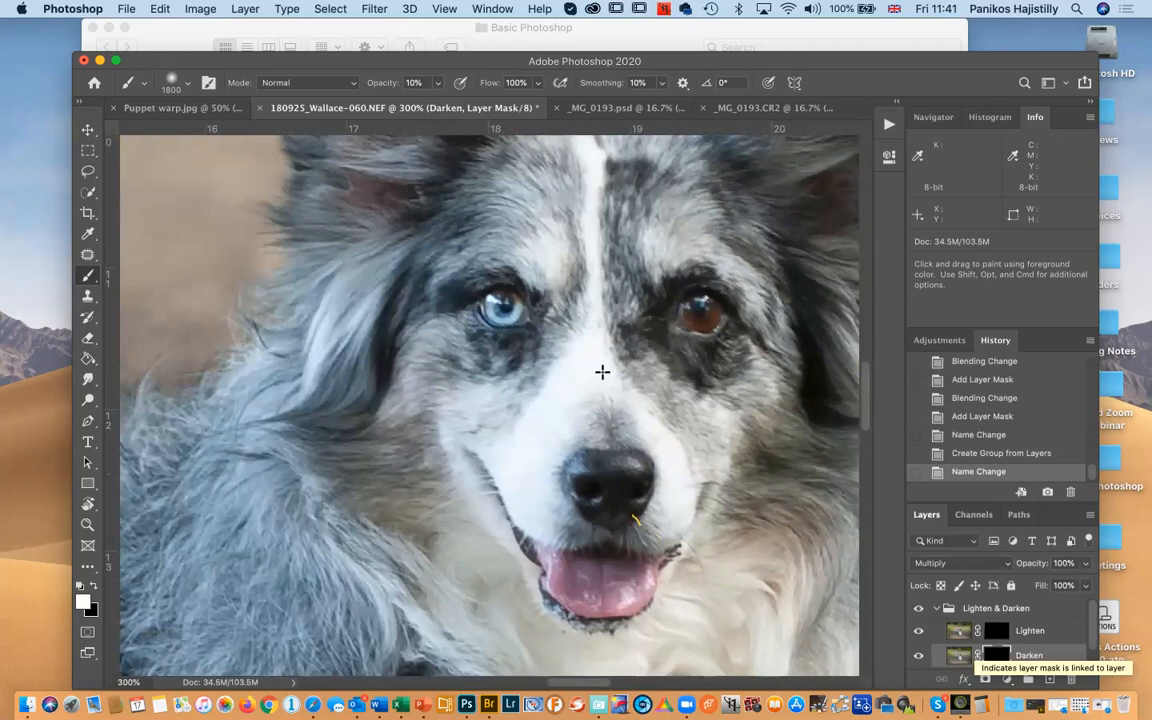
{"action": "key", "text": "bracketleft"}
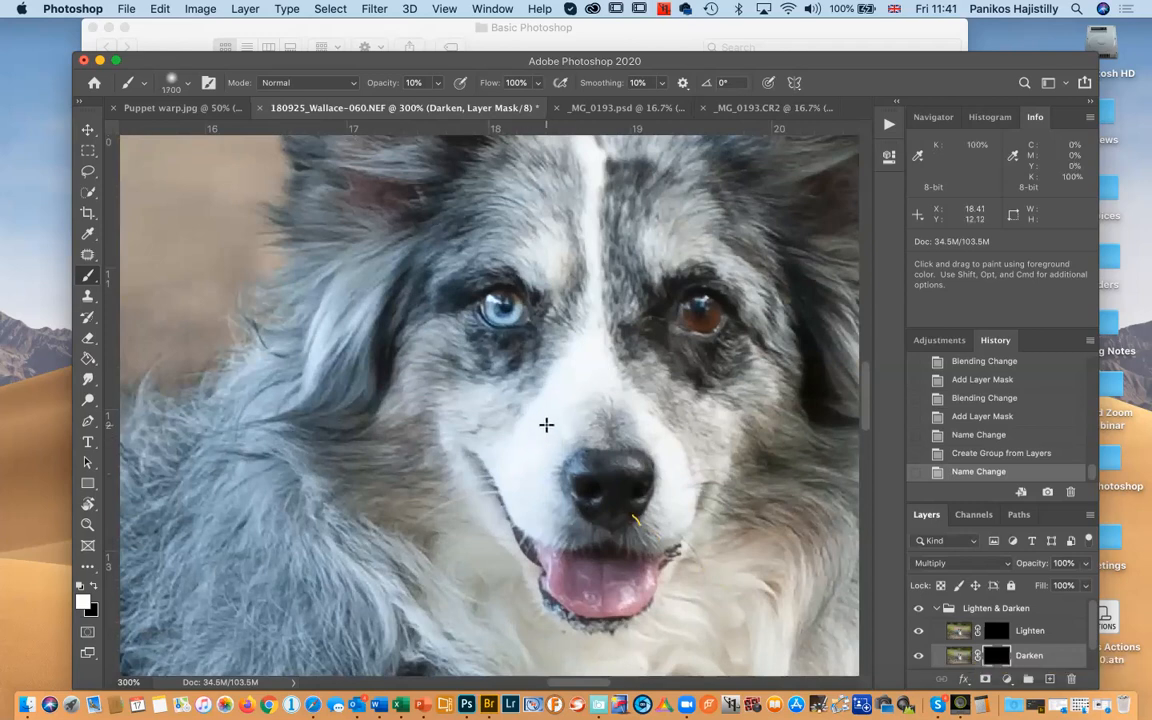
{"action": "key", "text": "bracketleft"}
{"action": "key", "text": "bracketleft"}
{"action": "key", "text": "bracketleft"}
{"action": "key", "text": "bracketleft"}
{"action": "key", "text": "bracketleft"}
{"action": "key", "text": "bracketleft"}
{"action": "key", "text": "bracketleft"}
{"action": "key", "text": "bracketleft"}
{"action": "key", "text": "bracketleft"}
{"action": "key", "text": "bracketleft"}
{"action": "key", "text": "bracketleft"}
{"action": "key", "text": "bracketleft"}
{"action": "key", "text": "bracketleft"}
{"action": "key", "text": "bracketleft"}
{"action": "key", "text": "bracketleft"}
{"action": "key", "text": "bracketleft"}
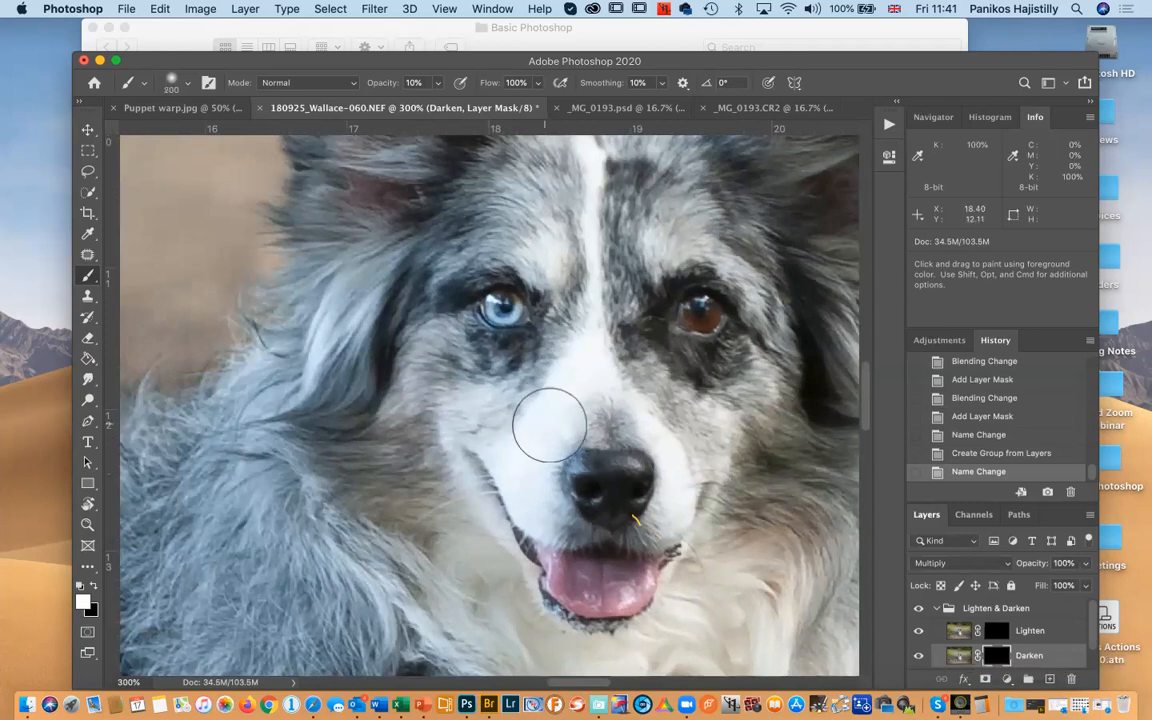
{"action": "mouse_move", "coordinate": [578, 377]}
{"action": "left_mouse_down"}
{"action": "mouse_move", "coordinate": [589, 360]}
{"action": "mouse_move", "coordinate": [662, 487]}
{"action": "mouse_move", "coordinate": [478, 420]}
{"action": "mouse_move", "coordinate": [468, 475]}
{"action": "mouse_move", "coordinate": [454, 454]}
{"action": "left_mouse_up"}
{"action": "key", "text": "super+0"}
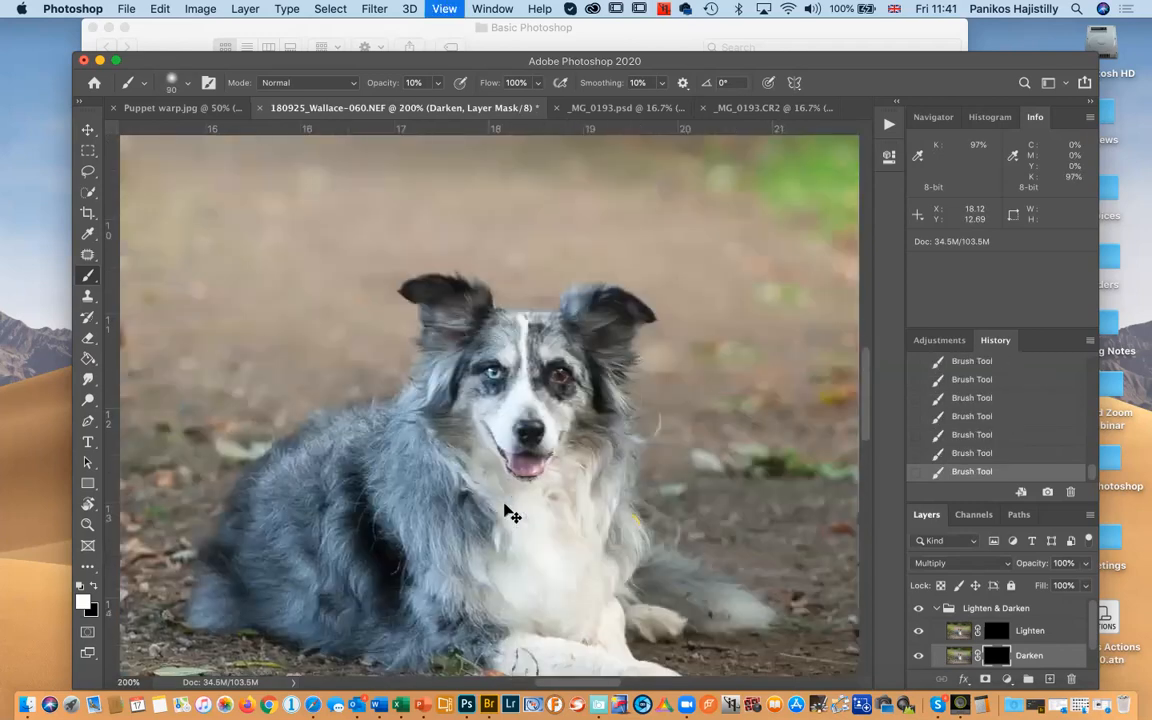
{"action": "key", "text": "bracketright"}
{"action": "key", "text": "bracketright"}
{"action": "key", "text": "bracketright"}
{"action": "key", "text": "bracketright"}
{"action": "key", "text": "bracketright"}
{"action": "key", "text": "bracketright"}
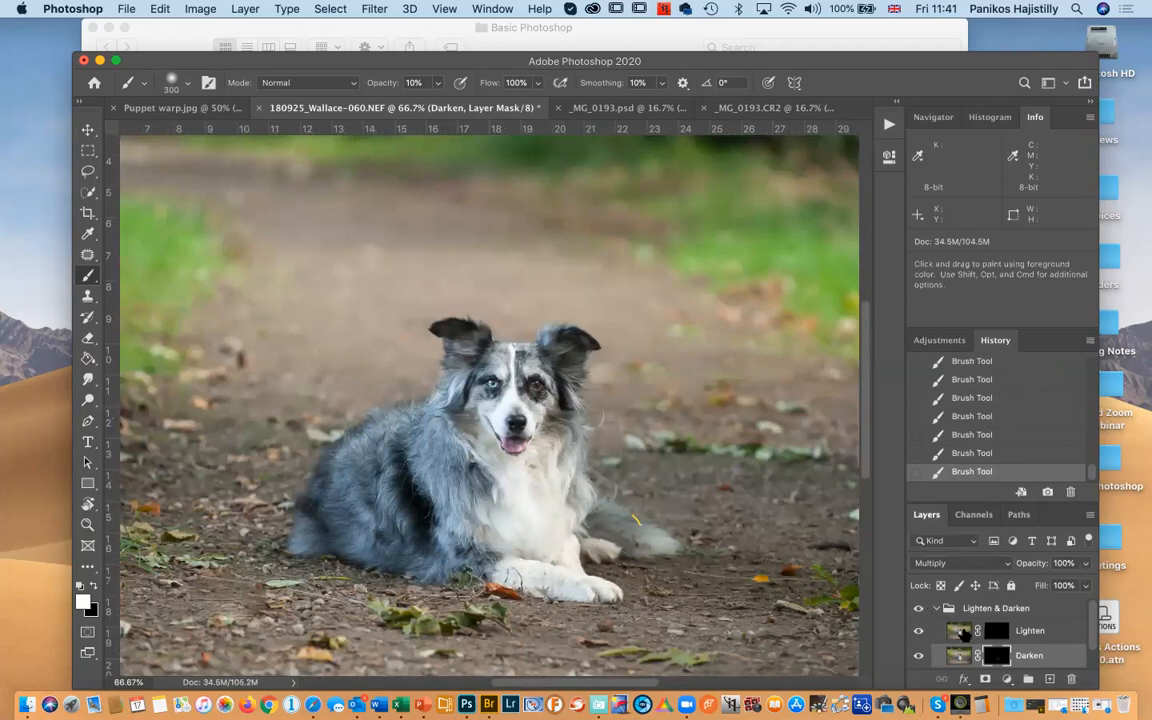
Brighten the dog's brown eye by painting on the Lighten layer's mask with a 40 px brush
{"action": "key", "text": "alt+bracketright"}
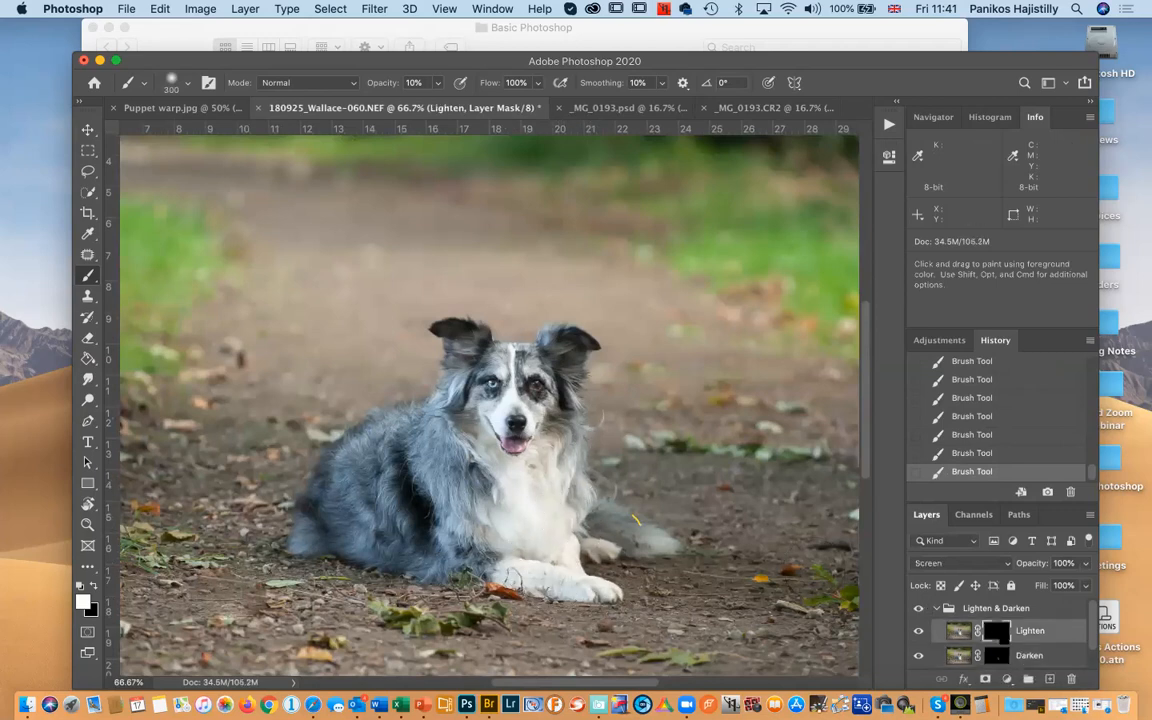
{"action": "key", "text": "super+equal"}
{"action": "key", "text": "super+equal"}
{"action": "key", "text": "super+equal"}
{"action": "key", "text": "super+equal"}
{"action": "scroll", "coordinate": [621, 497], "scroll_direction": "right", "scroll_amount": 5}
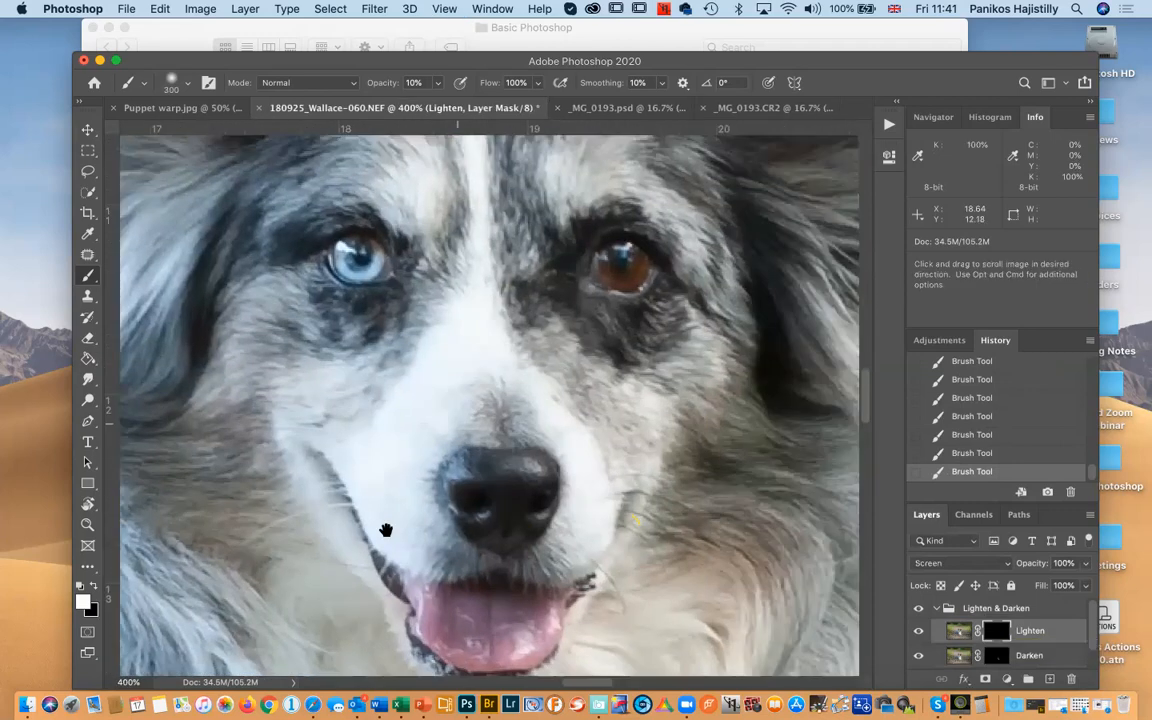
{"action": "scroll", "coordinate": [458, 442], "scroll_direction": "up", "scroll_amount": 3}
{"action": "key", "text": "bracketleft"}
{"action": "key", "text": "bracketleft"}
{"action": "key", "text": "bracketleft"}
{"action": "key", "text": "bracketleft"}
{"action": "key", "text": "bracketleft"}
{"action": "key", "text": "bracketleft"}
{"action": "key", "text": "bracketleft"}
{"action": "key", "text": "bracketleft"}
{"action": "key", "text": "bracketleft"}
{"action": "key", "text": "bracketleft"}
{"action": "key", "text": "bracketleft"}
{"action": "key", "text": "bracketleft"}
{"action": "key", "text": "bracketleft"}
{"action": "mouse_move", "coordinate": [532, 380]}
{"action": "left_mouse_down"}
{"action": "mouse_move", "coordinate": [562, 378]}
{"action": "mouse_move", "coordinate": [540, 377]}
{"action": "left_mouse_up"}
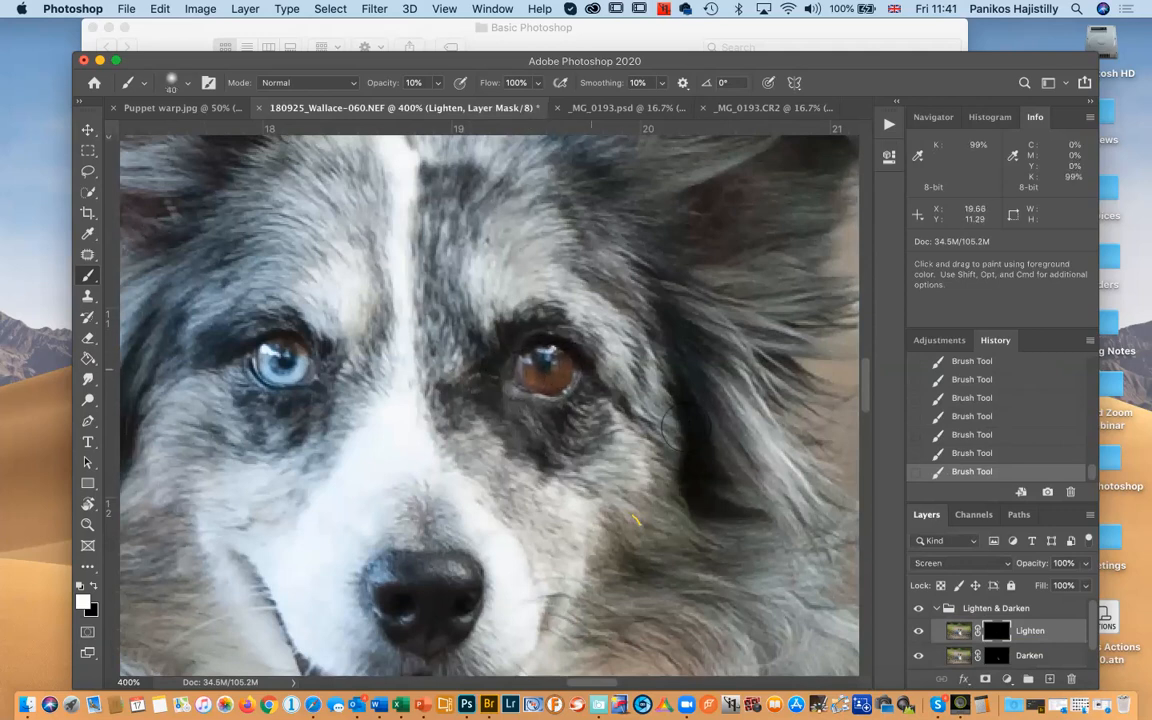
Compare the dog before and after, close up and in the whole photo, by toggling the Lighten & Darken group's visibility
{"action": "left_click", "coordinate": [919, 608]}
{"action": "left_click", "coordinate": [919, 608]}
{"action": "left_click", "coordinate": [919, 608]}
{"action": "left_click", "coordinate": [919, 608]}
{"action": "key", "text": "super+minus"}
{"action": "key", "text": "super+minus"}
{"action": "key", "text": "super+minus"}
{"action": "key", "text": "super+minus"}
{"action": "key", "text": "super+minus"}
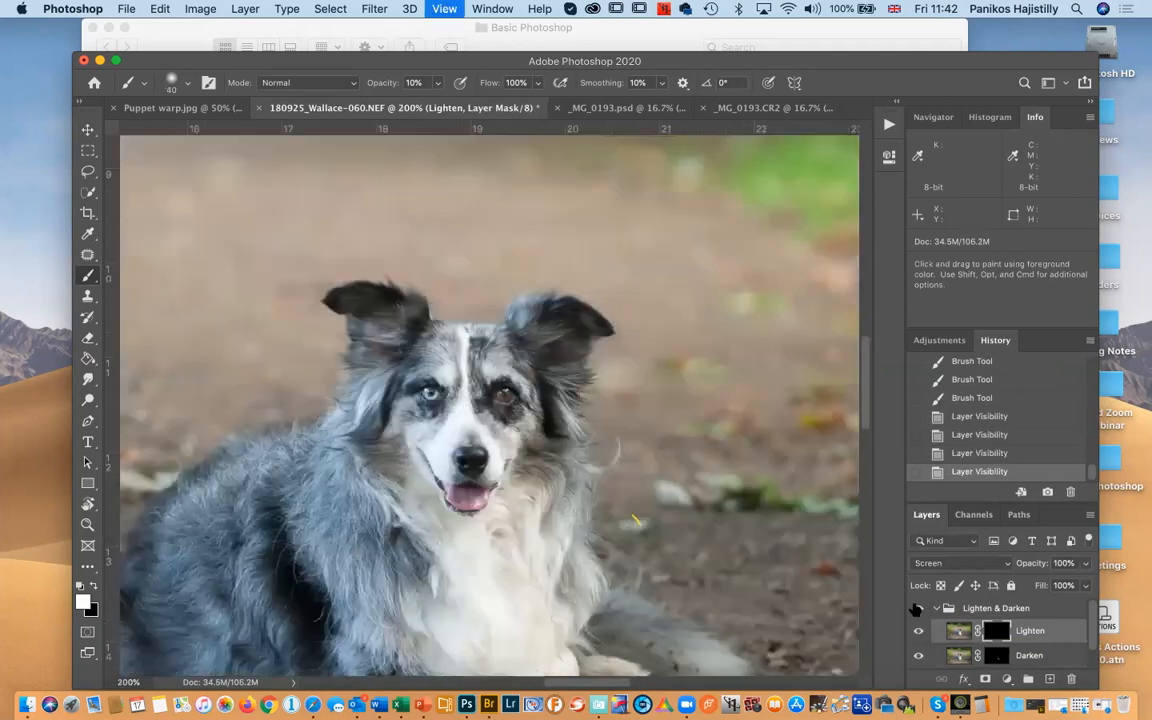
{"action": "key", "text": "super+minus"}
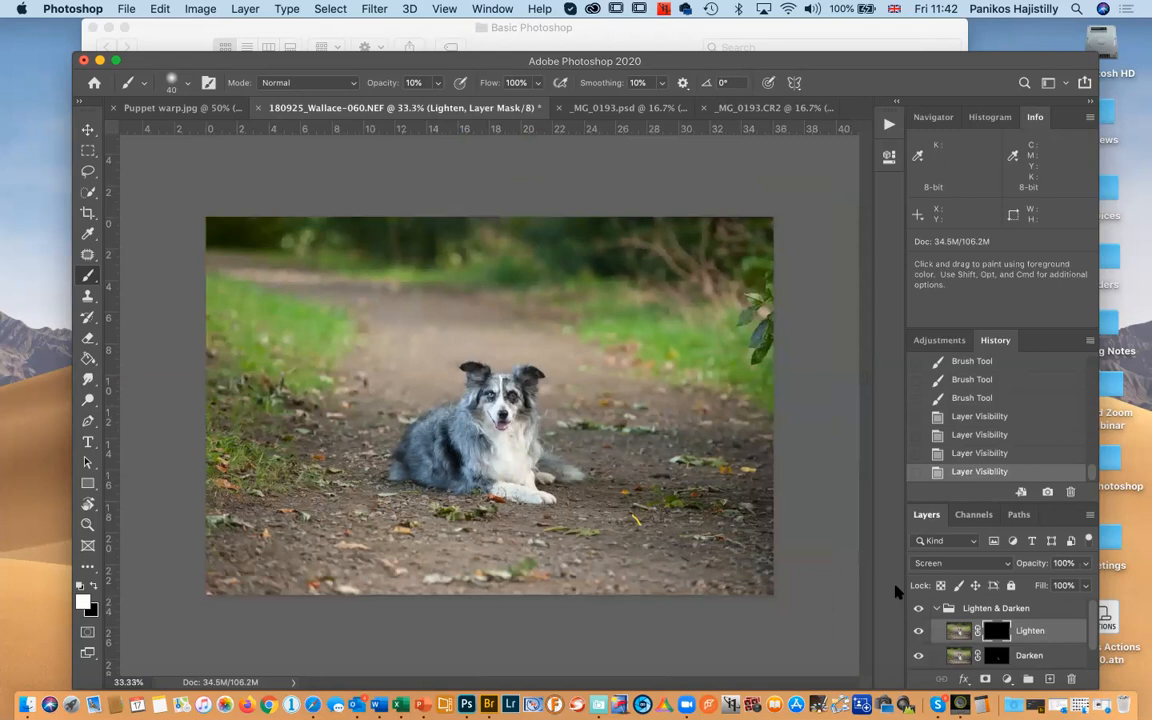
{"action": "left_click", "coordinate": [919, 608]}
{"action": "left_click", "coordinate": [919, 608]}
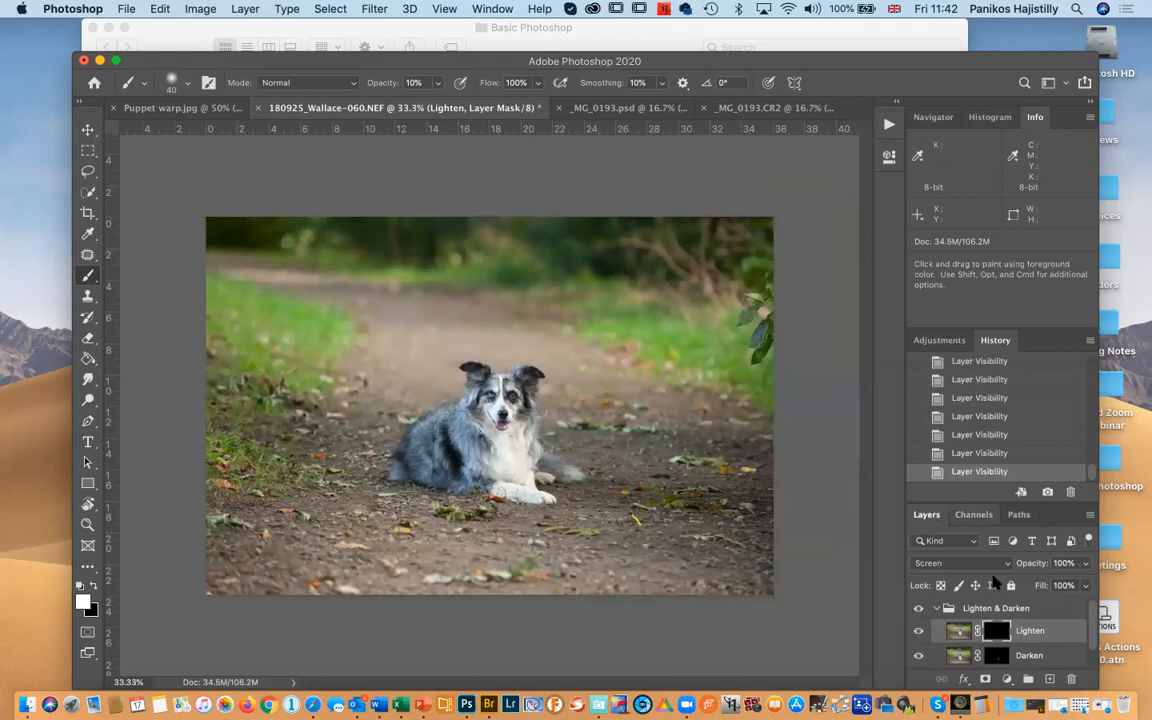
Darken the path behind the dog and the ground in front by painting on the Darken layer's mask with an 800 px brush
{"action": "left_click", "coordinate": [997, 656]}
{"action": "key", "text": "bracketright"}
{"action": "key", "text": "bracketright"}
{"action": "key", "text": "bracketright"}
{"action": "key", "text": "bracketright"}
{"action": "key", "text": "bracketright"}
{"action": "key", "text": "bracketright"}
{"action": "key", "text": "bracketright"}
{"action": "key", "text": "bracketright"}
{"action": "key", "text": "bracketright"}
{"action": "key", "text": "bracketright"}
{"action": "key", "text": "bracketright"}
{"action": "key", "text": "bracketright"}
{"action": "key", "text": "bracketright"}
{"action": "key", "text": "bracketright"}
{"action": "key", "text": "bracketright"}
{"action": "key", "text": "bracketright"}
{"action": "key", "text": "bracketright"}
{"action": "left_click_drag", "start_coordinate": [391, 362], "coordinate": [499, 329]}
{"action": "mouse_move", "coordinate": [394, 310]}
{"action": "left_mouse_down"}
{"action": "mouse_move", "coordinate": [519, 319]}
{"action": "mouse_move", "coordinate": [535, 340]}
{"action": "left_mouse_up"}
{"action": "mouse_move", "coordinate": [480, 582]}
{"action": "left_mouse_down"}
{"action": "mouse_move", "coordinate": [648, 597]}
{"action": "mouse_move", "coordinate": [368, 607]}
{"action": "mouse_move", "coordinate": [581, 581]}
{"action": "left_mouse_up"}
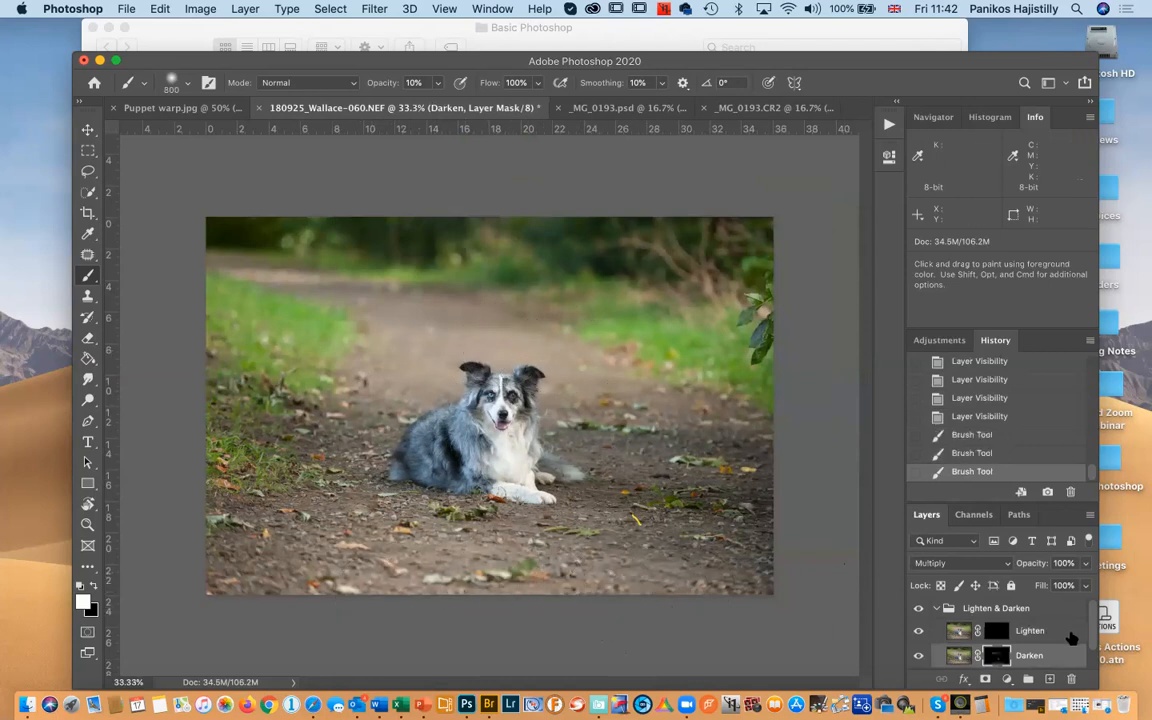
Toggle the Lighten & Darken group's visibility to compare the darkened path and foreground before and after
{"action": "left_click", "coordinate": [918, 608]}
{"action": "left_click", "coordinate": [918, 608]}
{"action": "left_click", "coordinate": [918, 608]}
{"action": "left_click", "coordinate": [918, 608]}
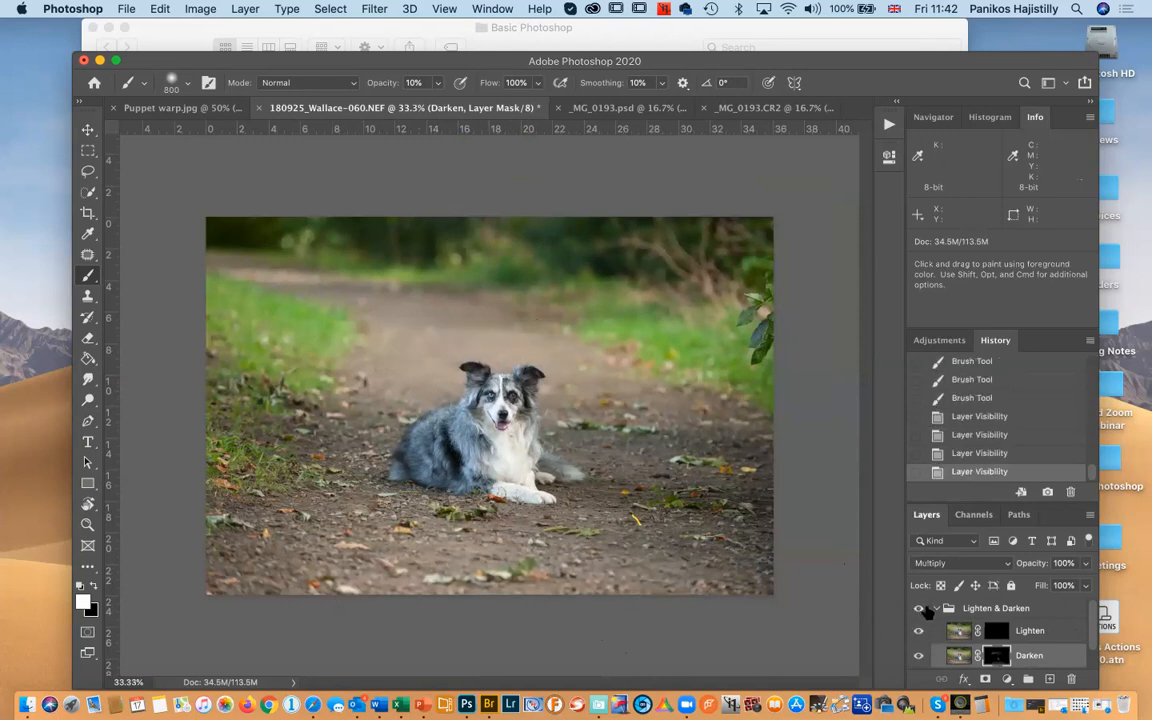
Merge all visible layers into the Background and duplicate it as a new layer
{"action": "left_click", "coordinate": [936, 608]}
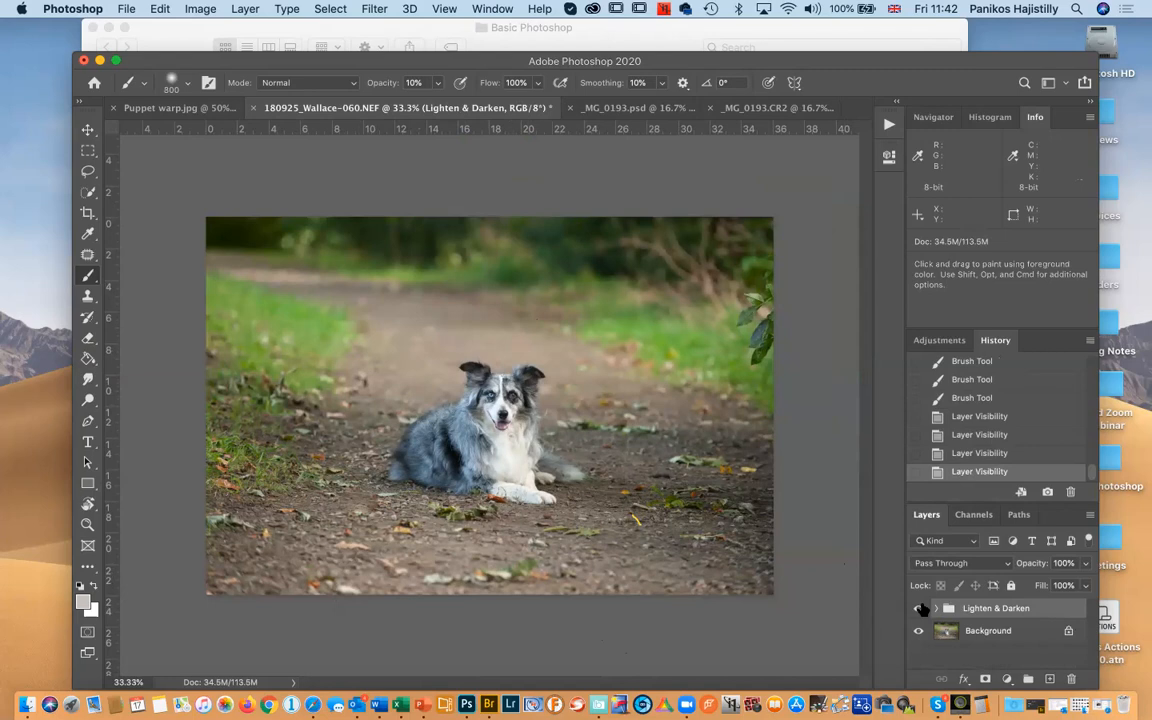
{"action": "key", "text": "super+shift+e"}
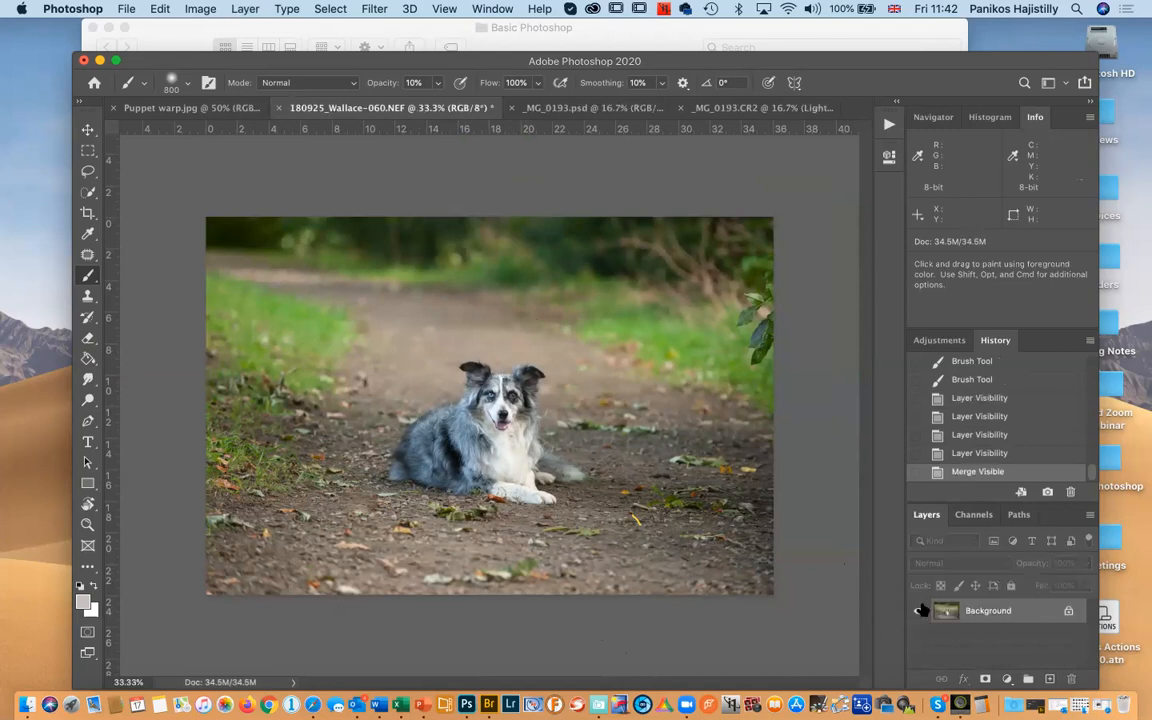
{"action": "key", "text": "super+j"}
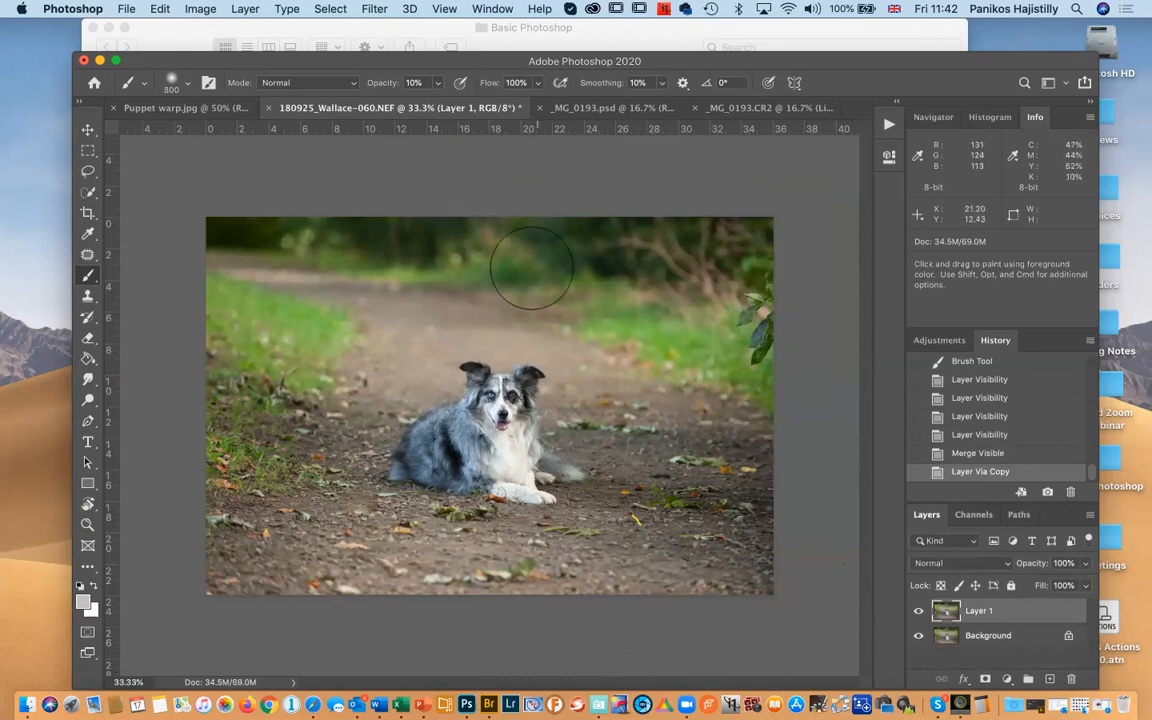
Open the duplicated layer in the Camera Raw Filter, try a Temperature of -75 and return it to 0
{"action": "left_click", "coordinate": [377, 10]}
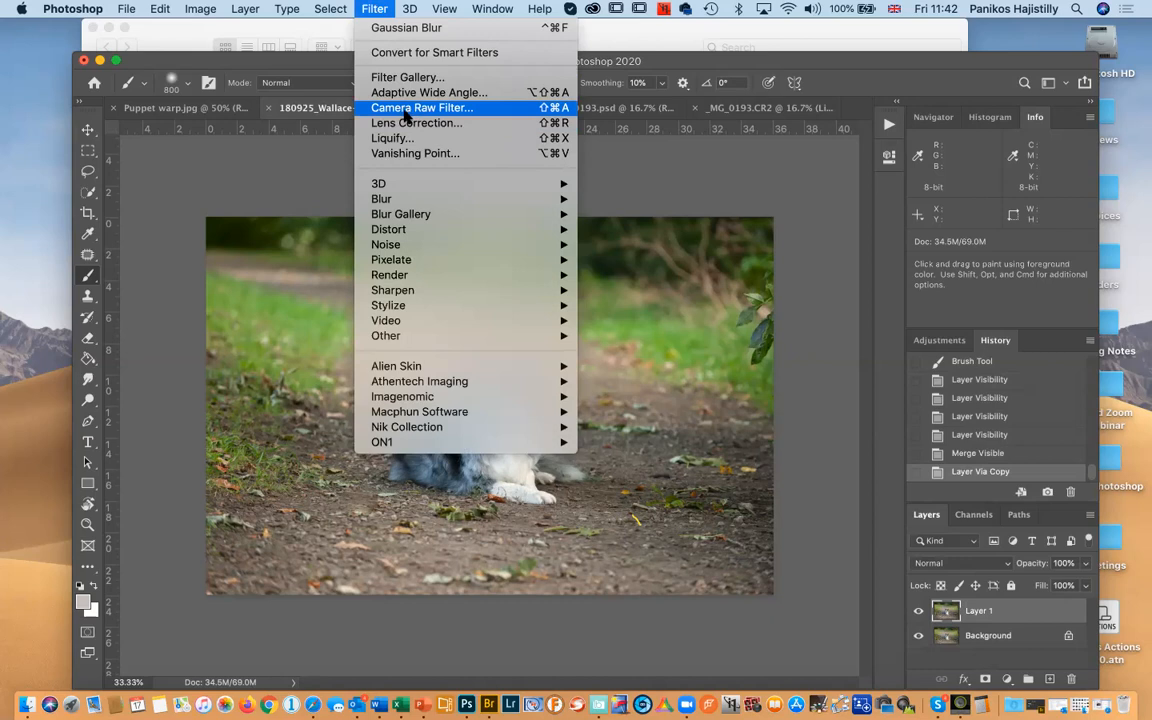
{"action": "left_click", "coordinate": [548, 110]}
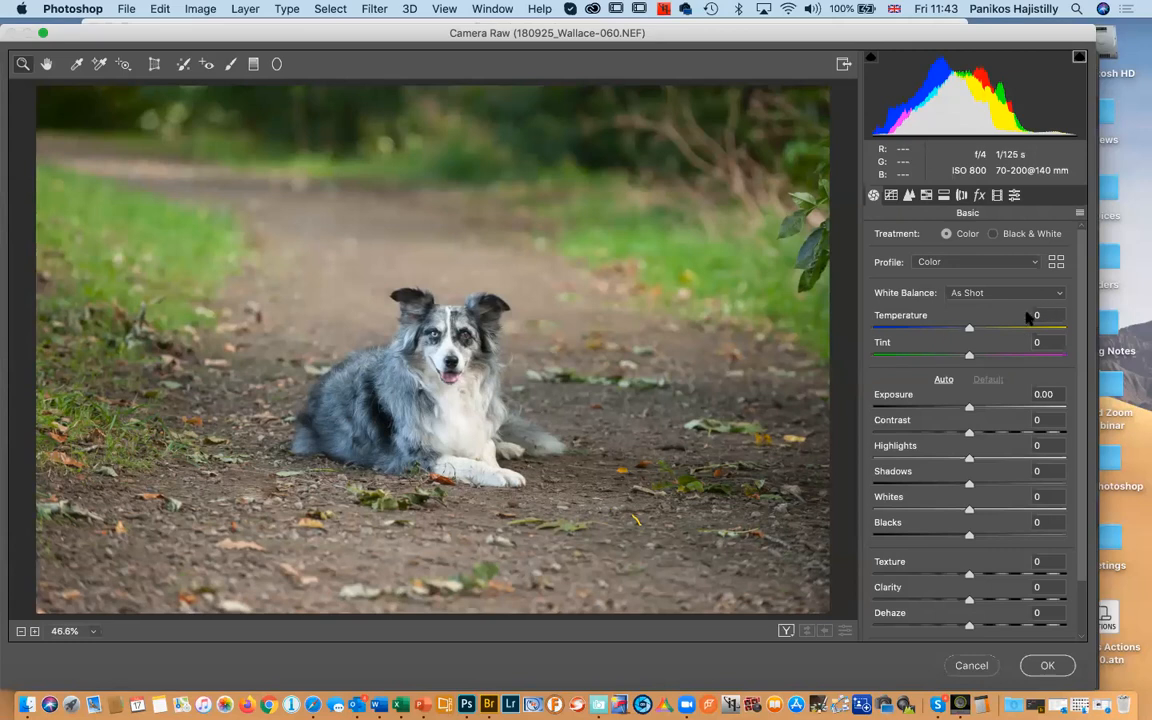
{"action": "left_click_drag", "start_coordinate": [968, 327], "coordinate": [903, 341]}
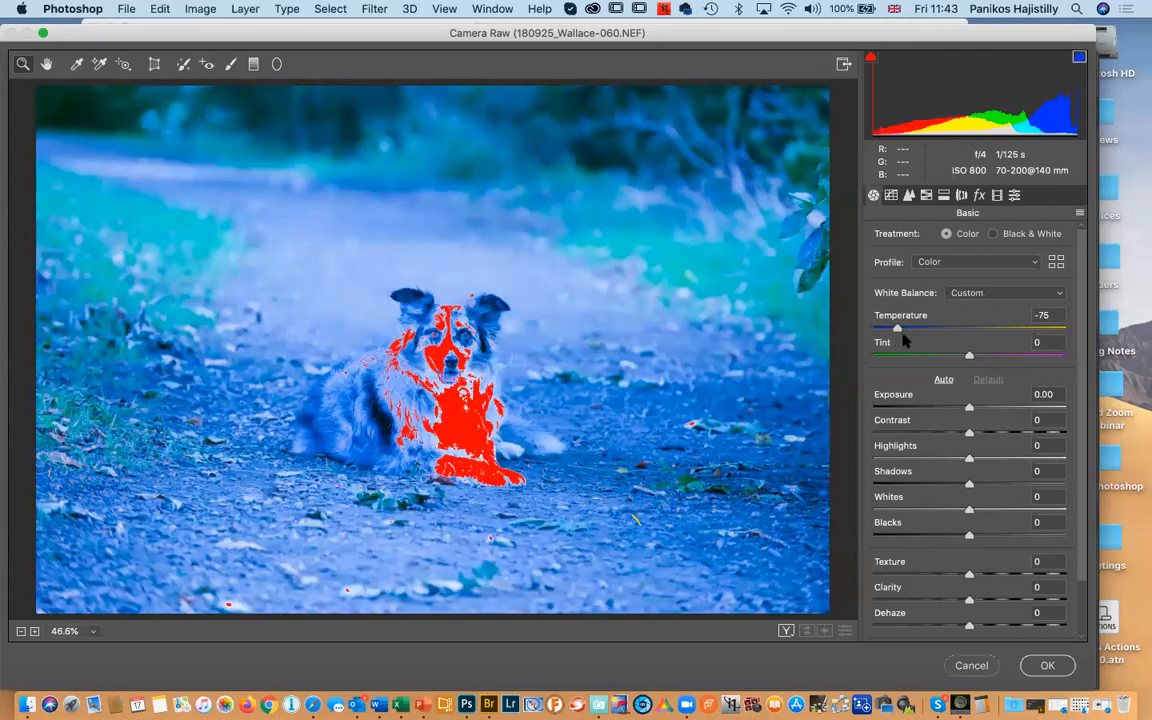
{"action": "left_click_drag", "start_coordinate": [902, 335], "coordinate": [973, 335]}
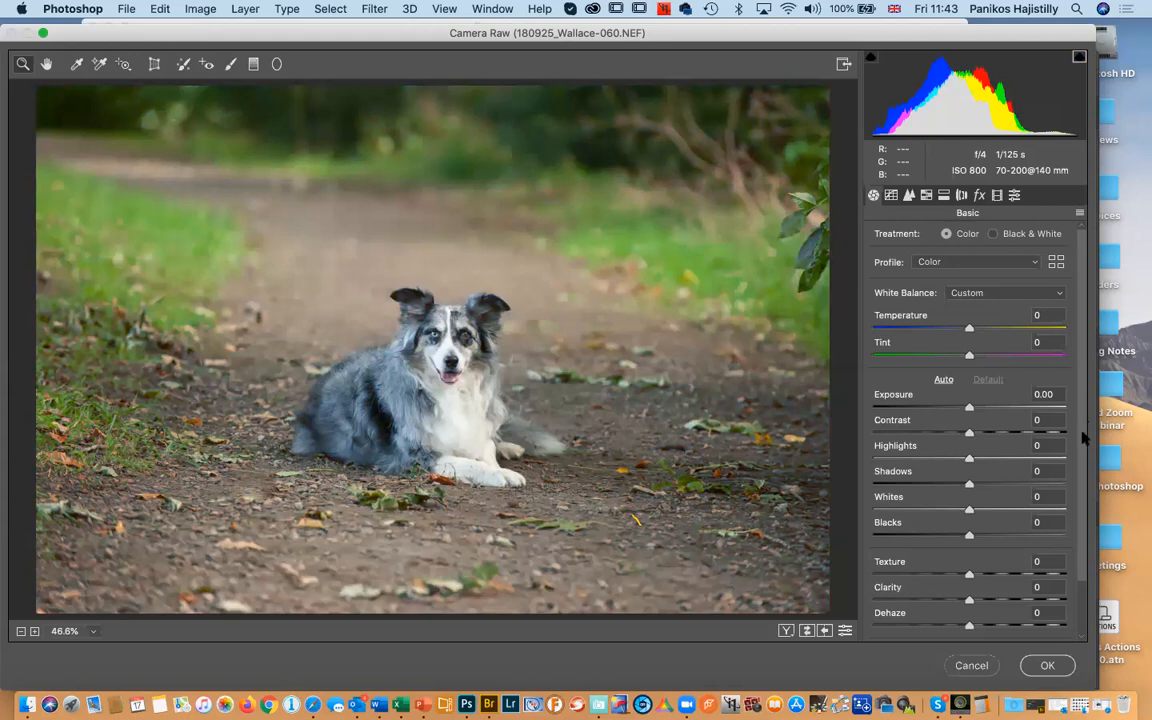
{"action": "scroll", "coordinate": [1084, 415], "scroll_direction": "down", "scroll_amount": 1}
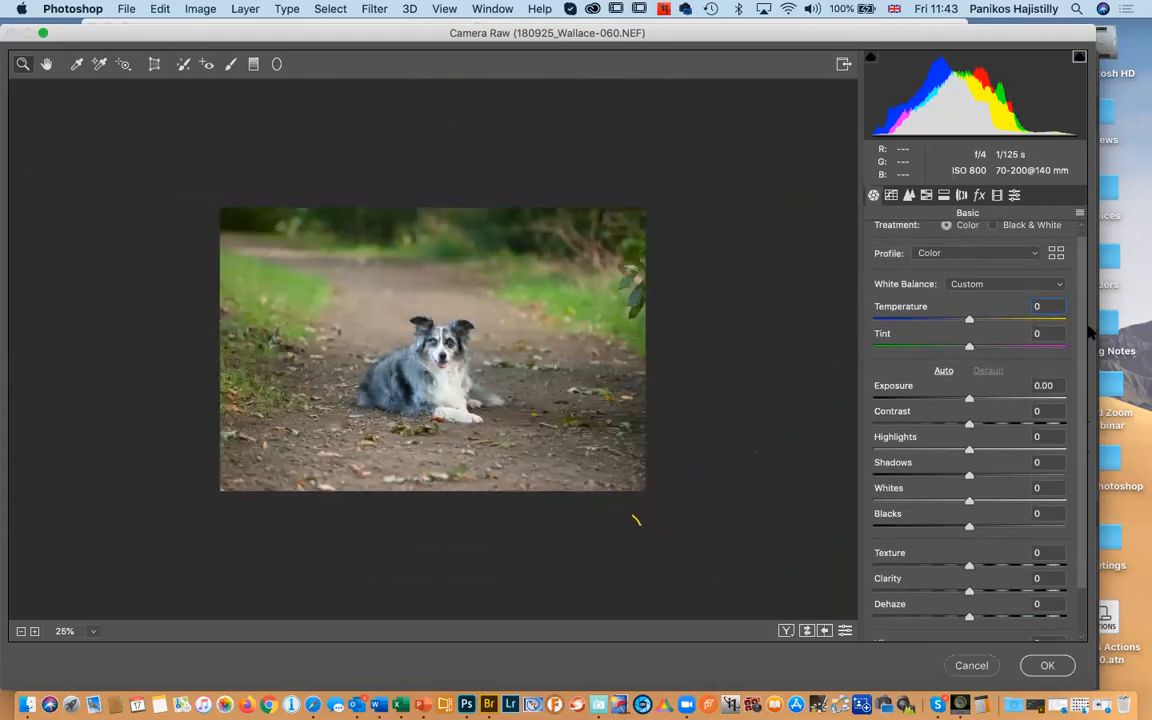
Set up a new Radial Filter with Temperature 0 and Exposure -2.00
{"action": "left_click", "coordinate": [278, 64]}
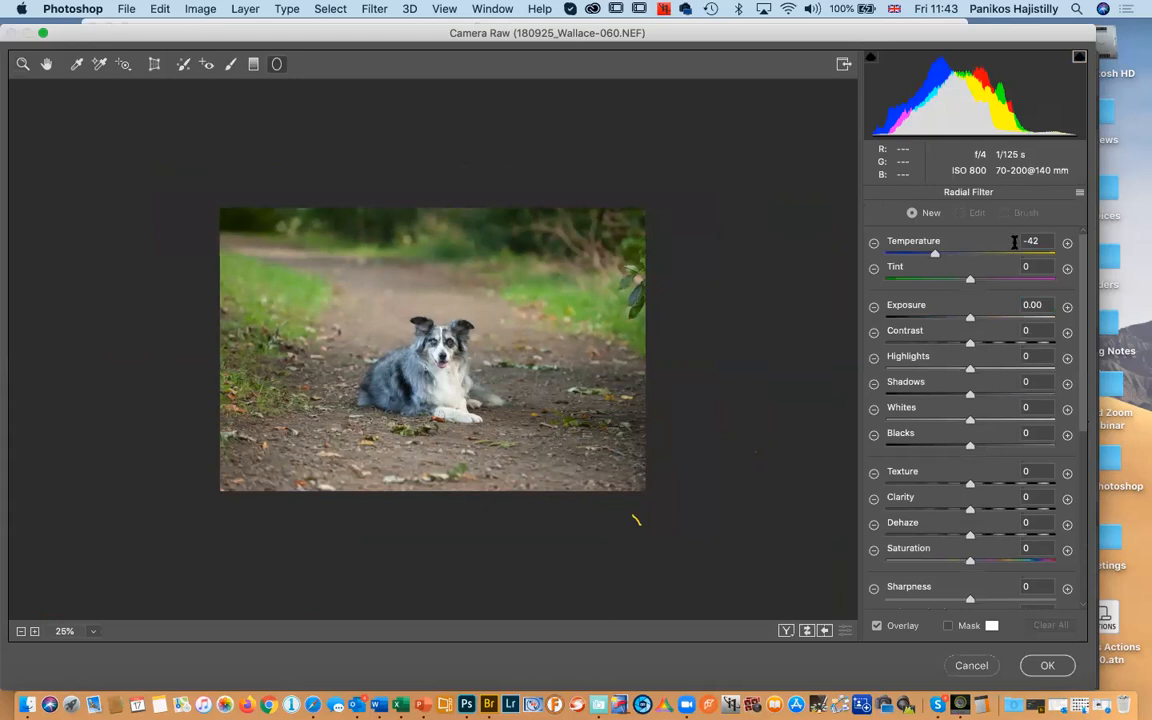
{"action": "type", "text": "0"}
{"action": "left_click", "coordinate": [873, 309]}
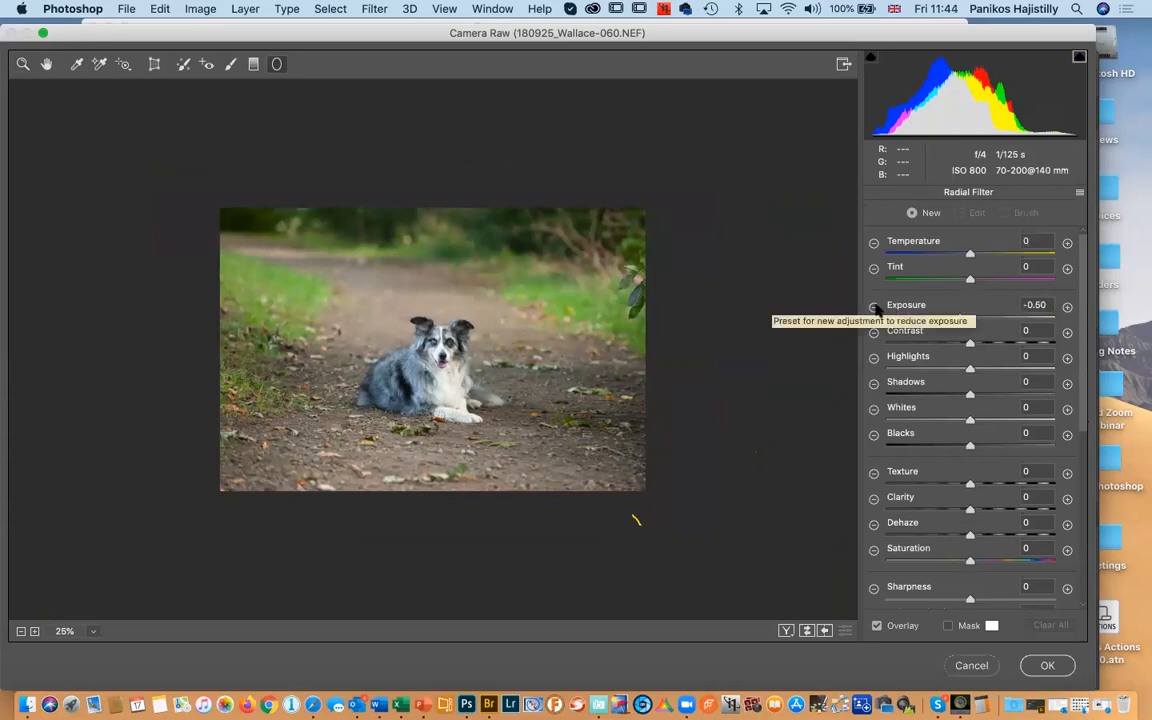
{"action": "left_click", "coordinate": [874, 308]}
{"action": "left_click", "coordinate": [874, 308]}
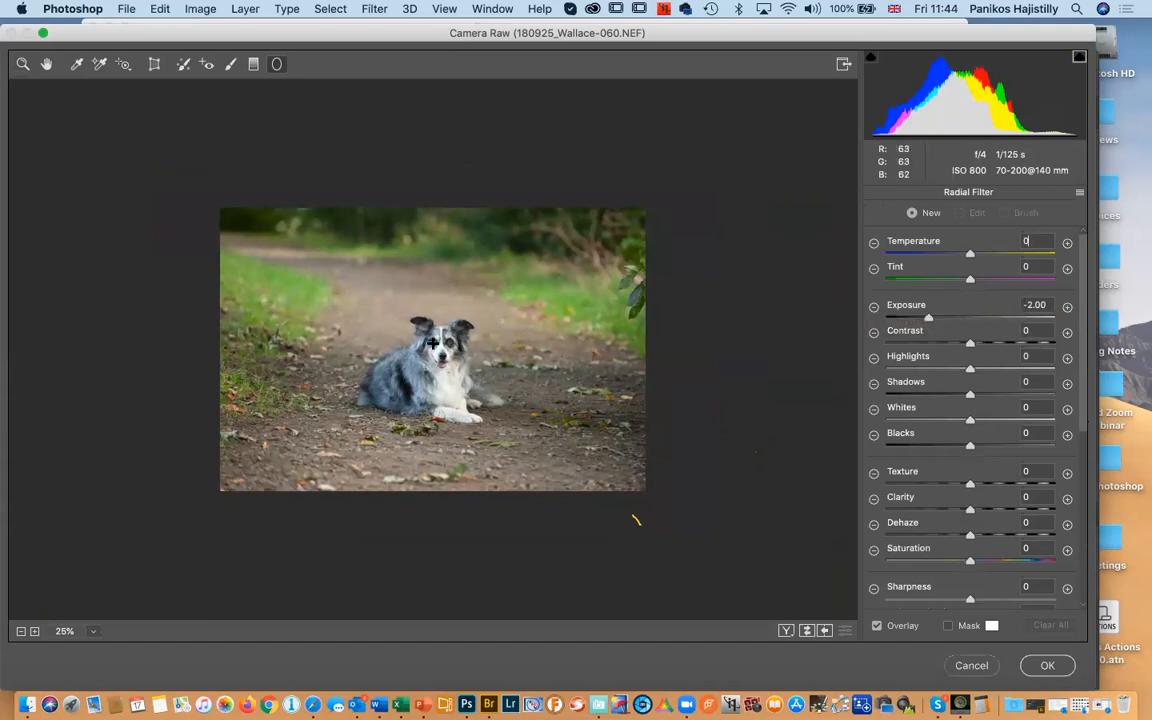
Draw a large radial filter ellipse centred on the dog, try its effect Inside, and set it back to Outside
{"action": "left_click_drag", "start_coordinate": [1088, 408], "coordinate": [1080, 578]}
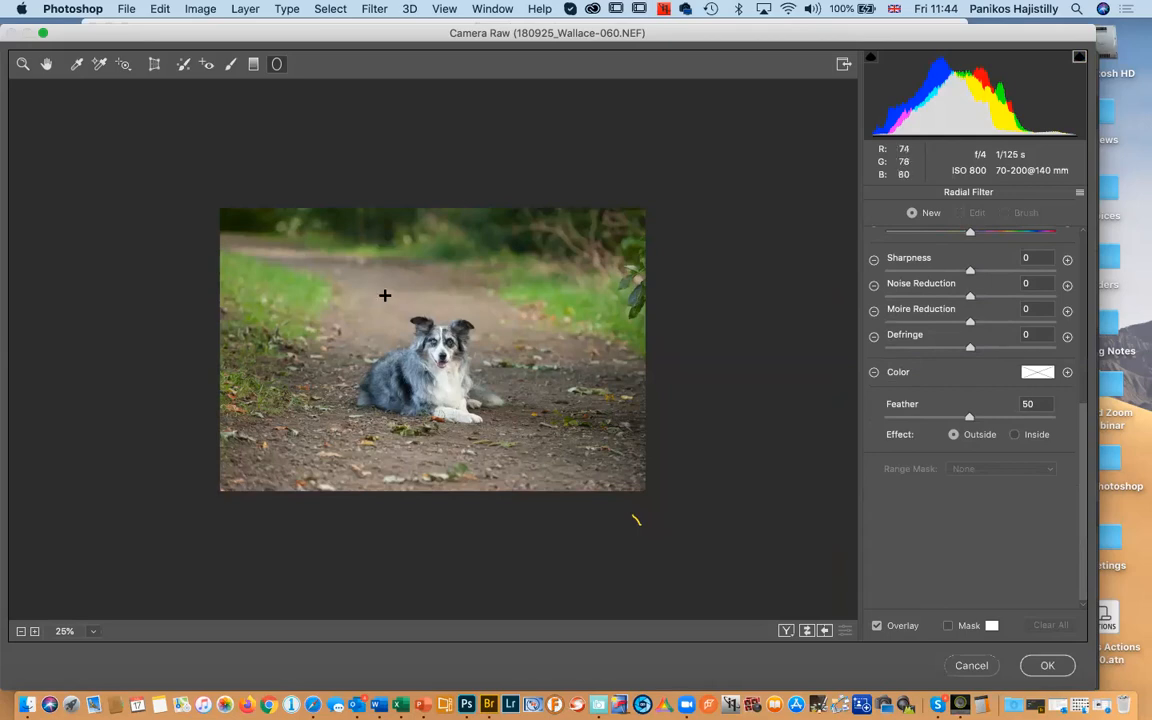
{"action": "mouse_move", "coordinate": [393, 305]}
{"action": "left_mouse_down"}
{"action": "mouse_move", "coordinate": [560, 430]}
{"action": "mouse_move", "coordinate": [429, 362]}
{"action": "left_mouse_up"}
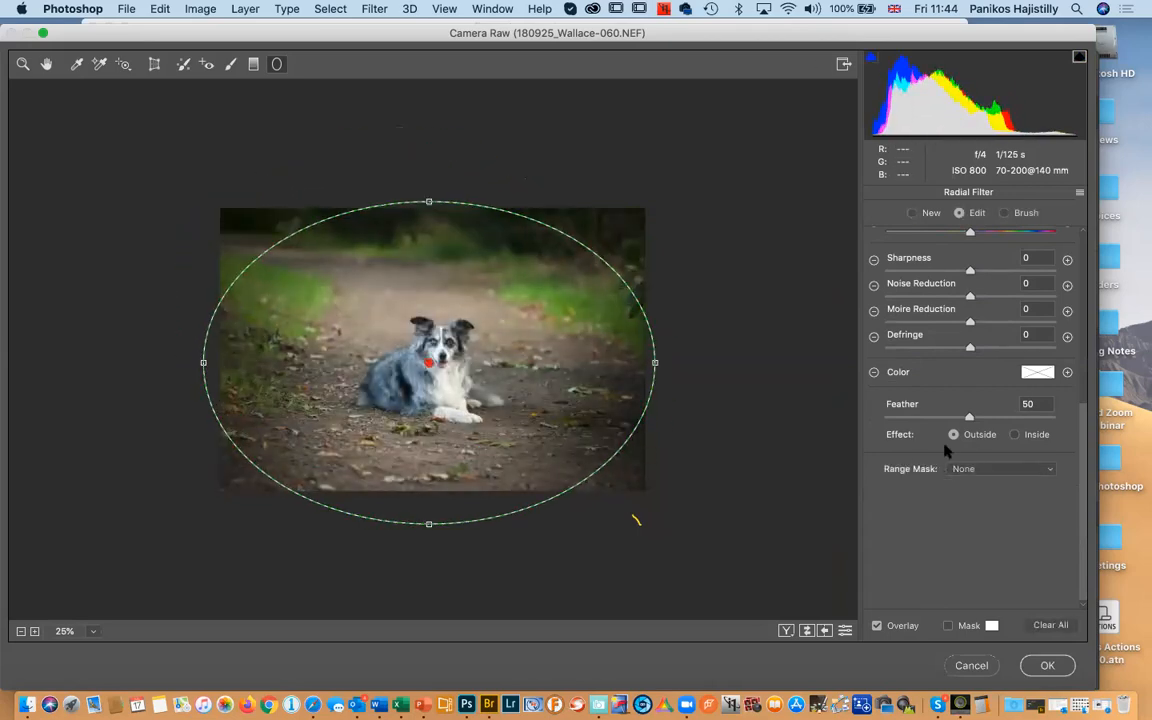
{"action": "left_click", "coordinate": [1015, 435]}
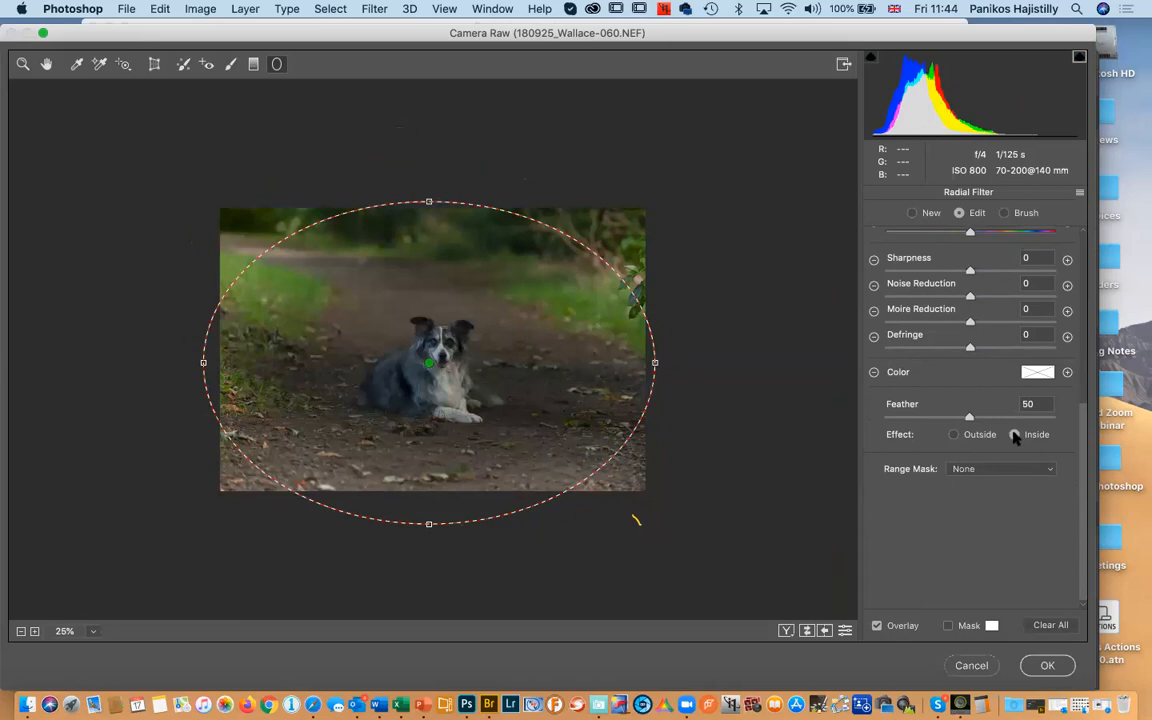
{"action": "left_click", "coordinate": [955, 435]}
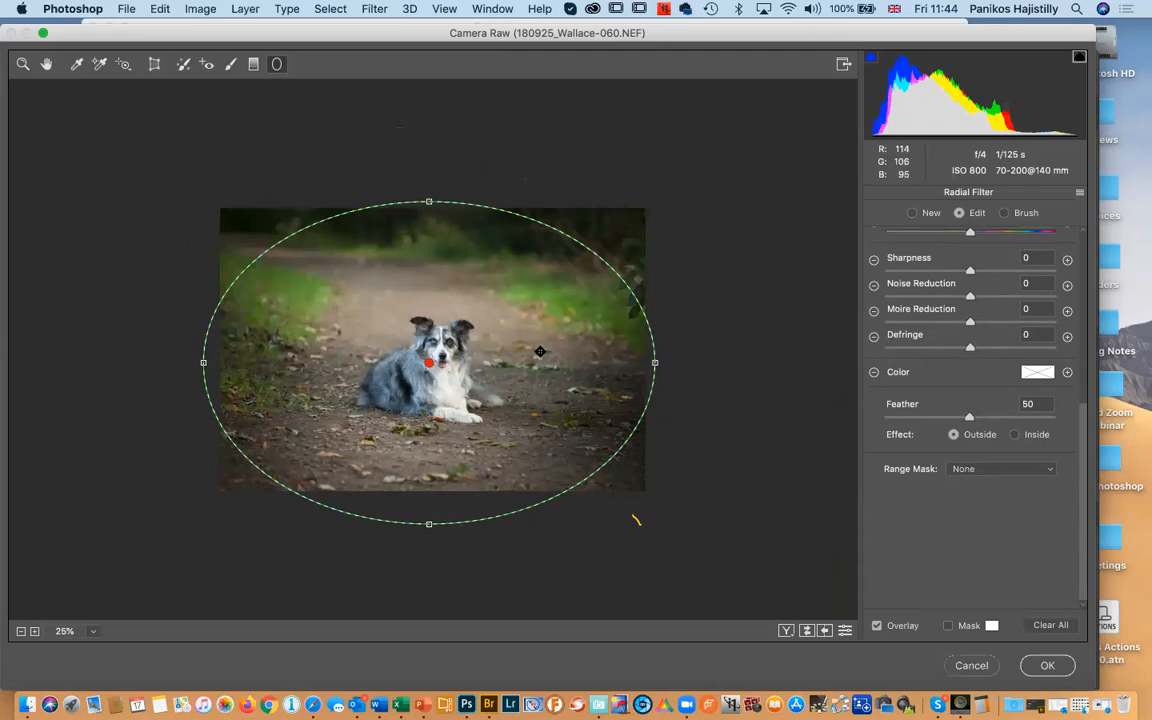
Reposition the radial filter over the dog, reduce the ellipse's height, and apply the Camera Raw adjustments
{"action": "key", "text": "super+minus"}
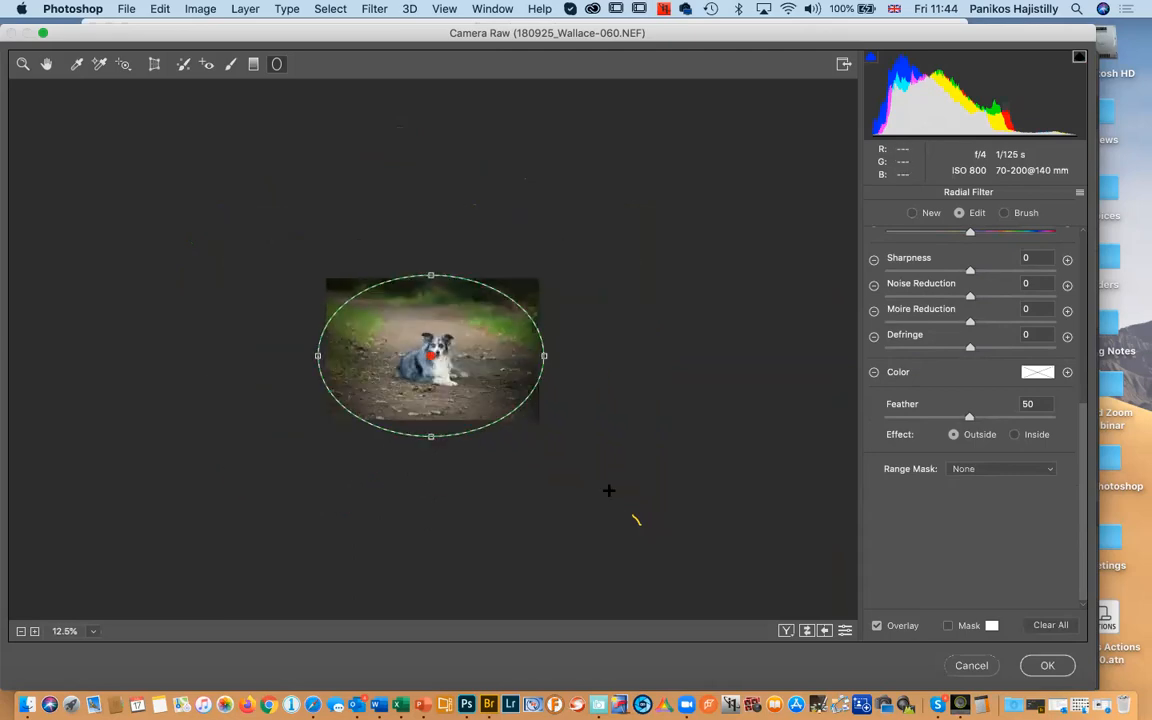
{"action": "left_click_drag", "start_coordinate": [436, 350], "coordinate": [490, 396]}
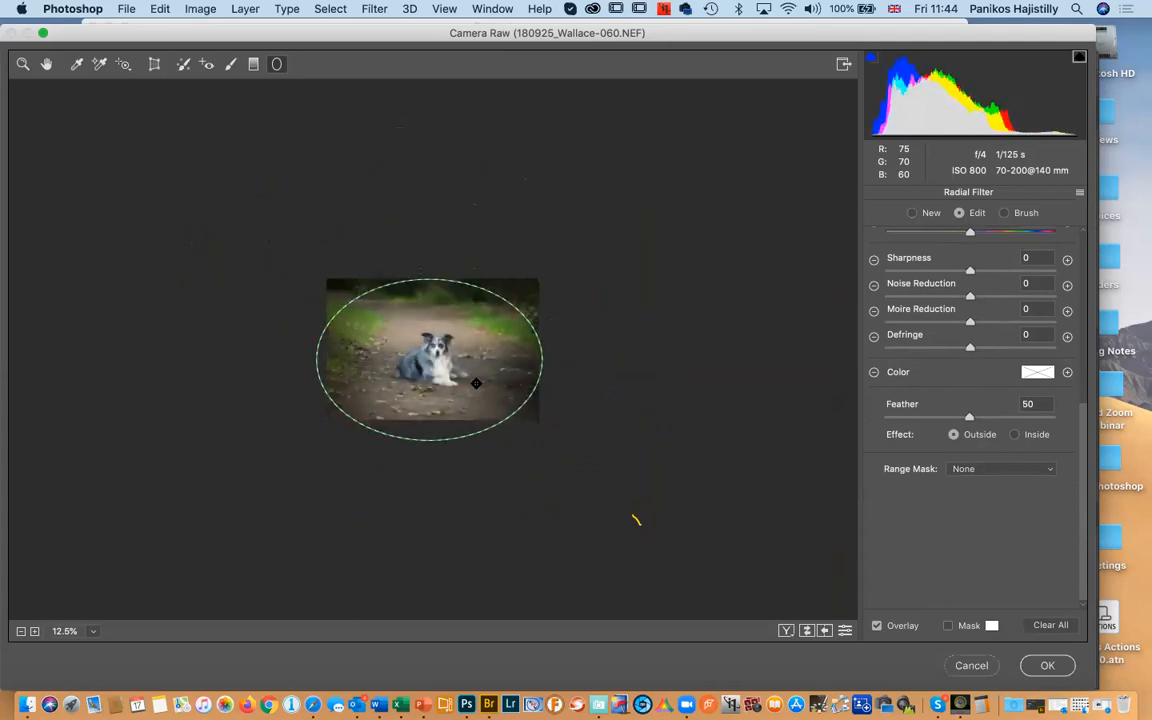
{"action": "left_click_drag", "start_coordinate": [432, 441], "coordinate": [436, 424]}
{"action": "left_click_drag", "start_coordinate": [479, 376], "coordinate": [494, 372]}
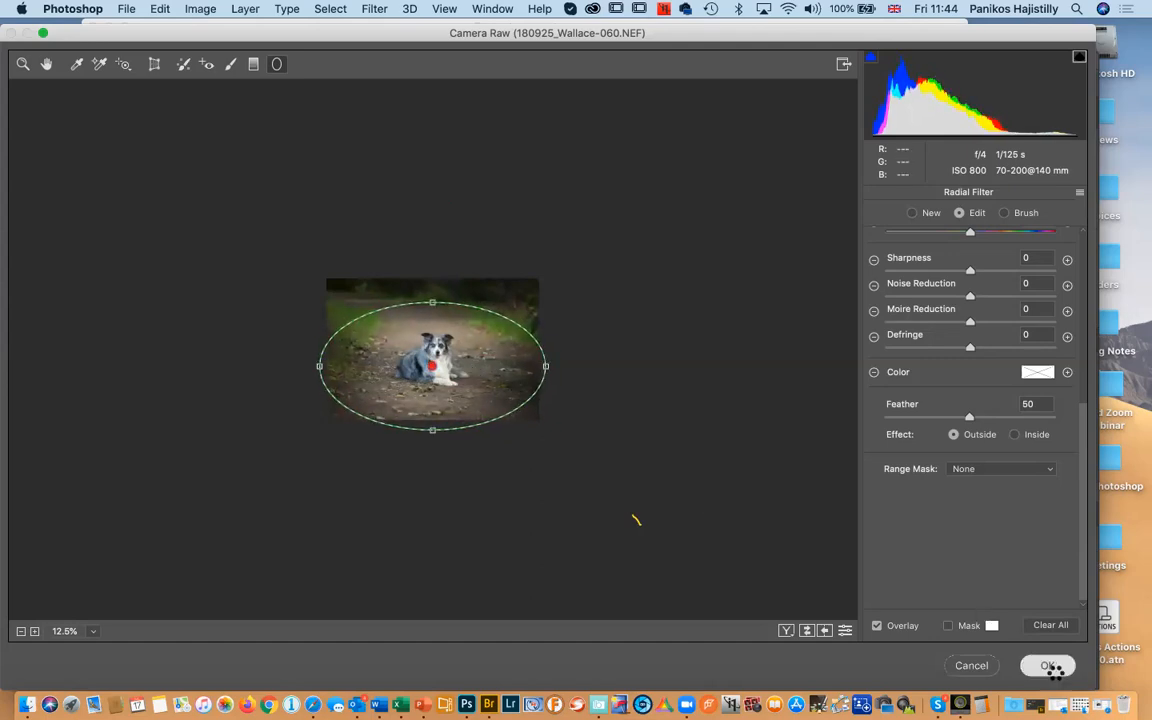
{"action": "left_click", "coordinate": [1050, 668]}
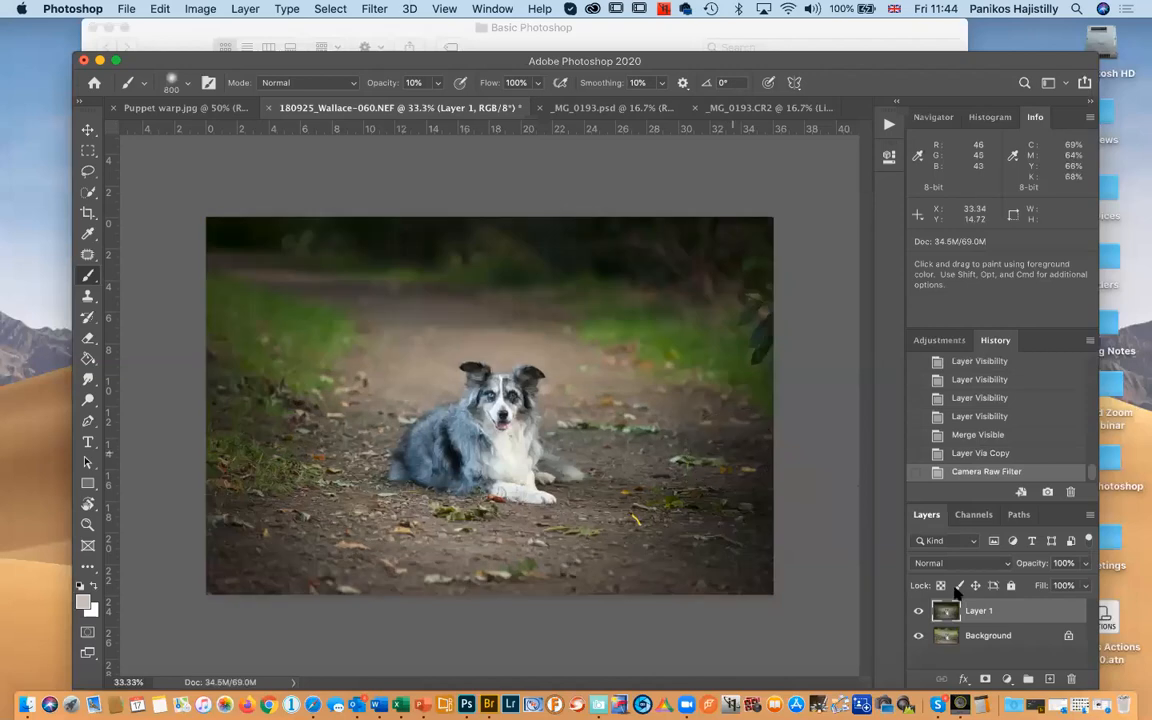
Toggle Layer 1's visibility to compare the image with and without the vignette
{"action": "left_click", "coordinate": [919, 610]}
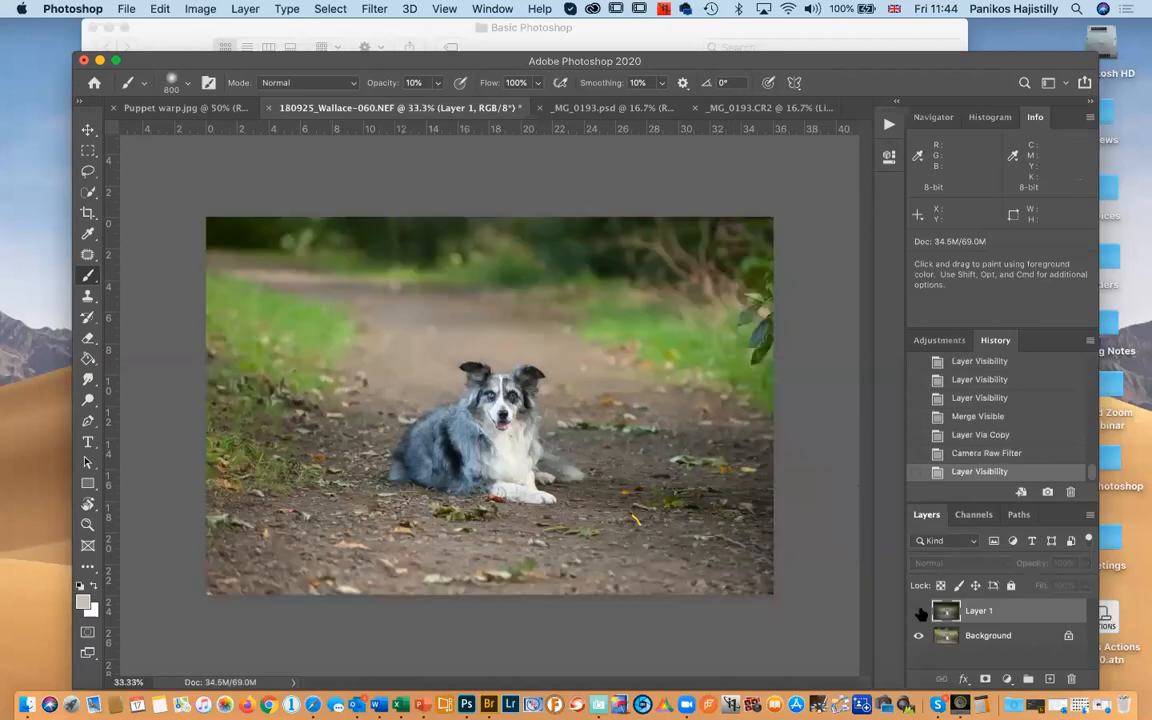
{"action": "left_click", "coordinate": [919, 610]}
{"action": "left_click", "coordinate": [919, 610]}
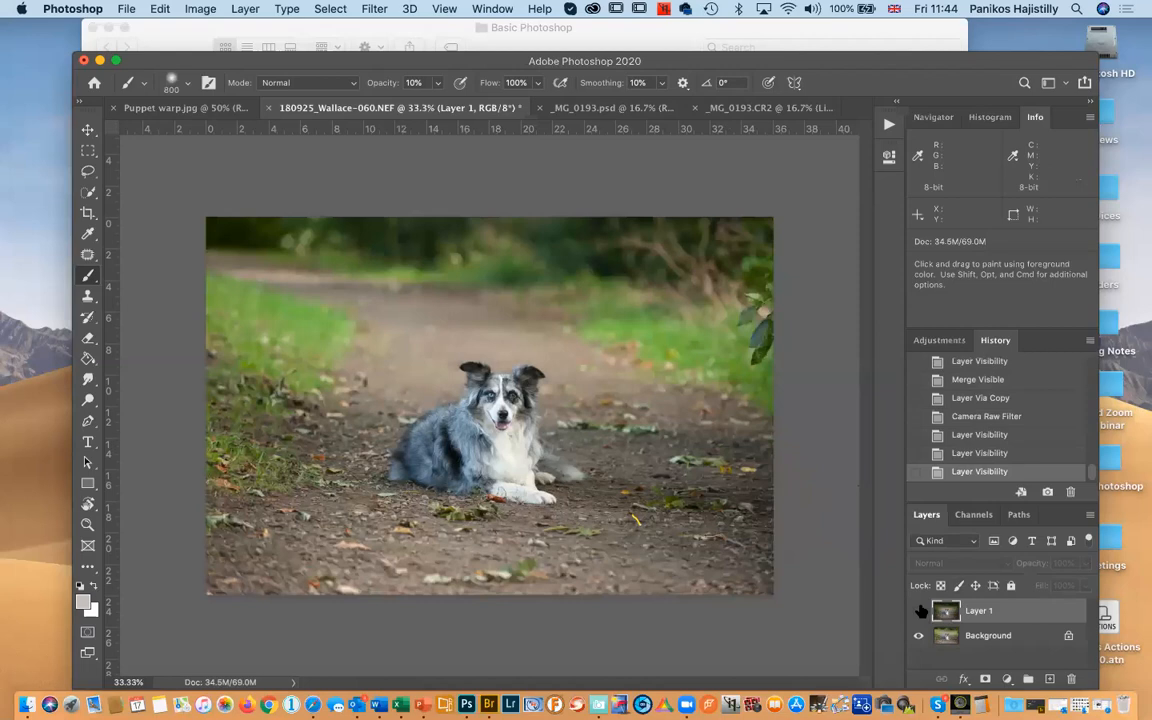
{"action": "left_click", "coordinate": [919, 610]}
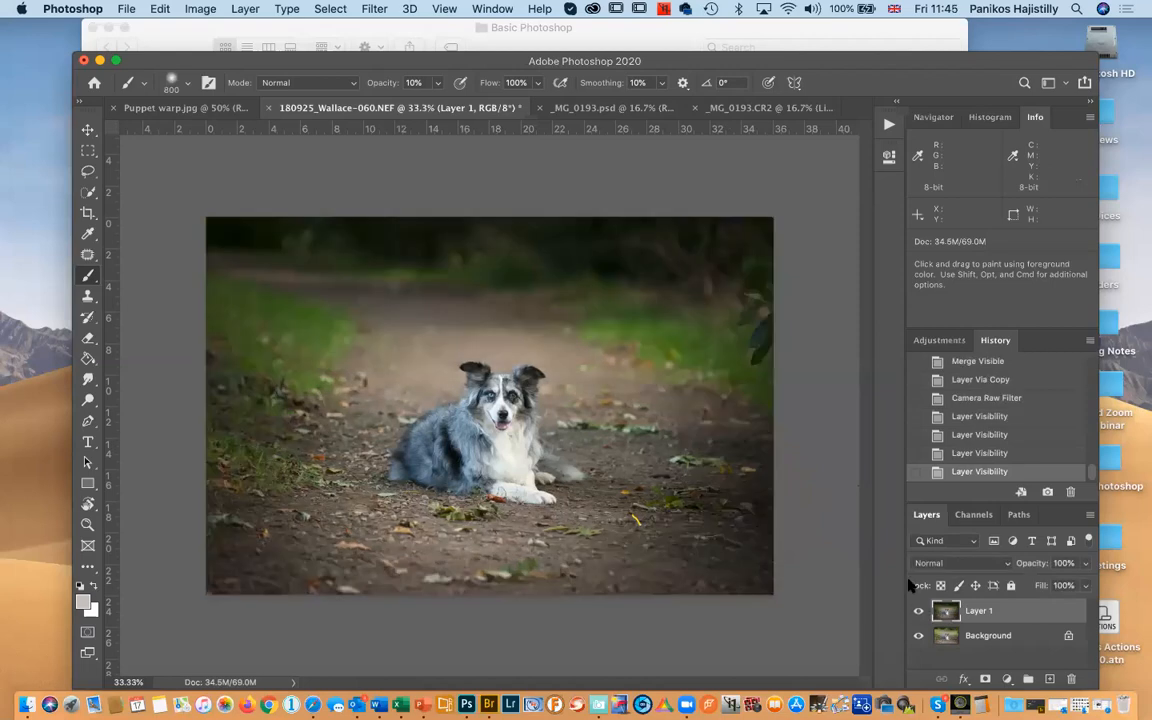
Add a layer mask to Layer 1 and paint black over the dog with a size 1000 brush at 100% opacity
{"action": "left_click_drag", "start_coordinate": [340, 61], "coordinate": [313, 29]}
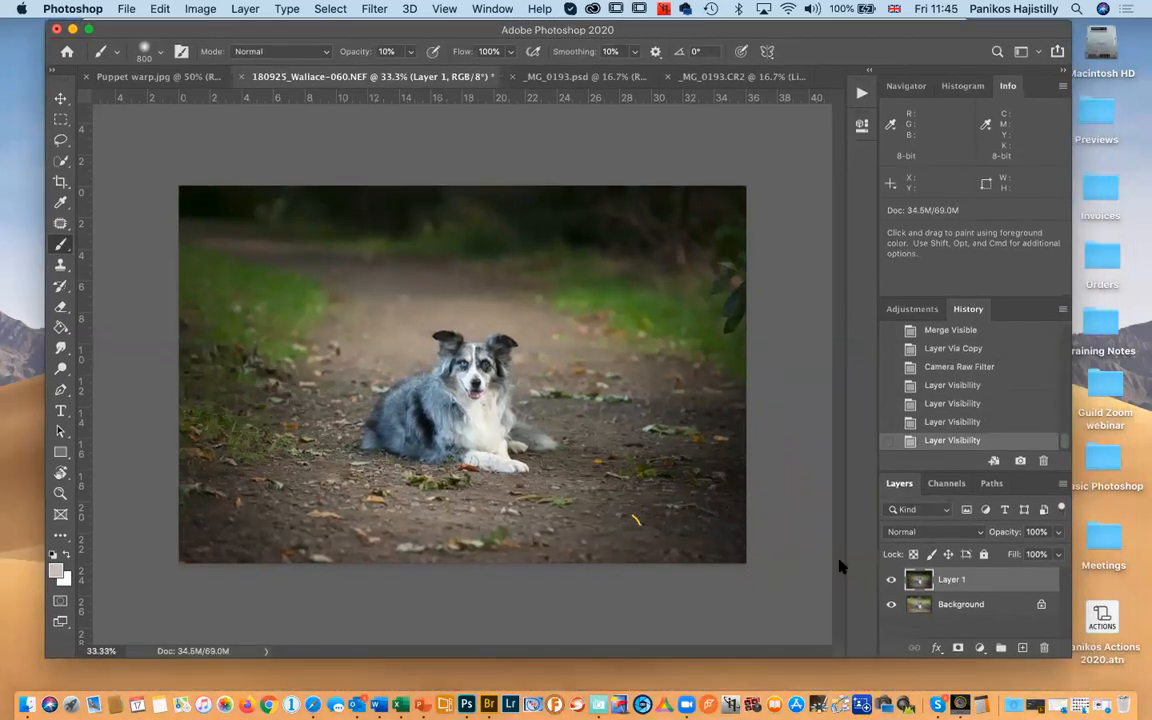
{"action": "left_click", "coordinate": [958, 649]}
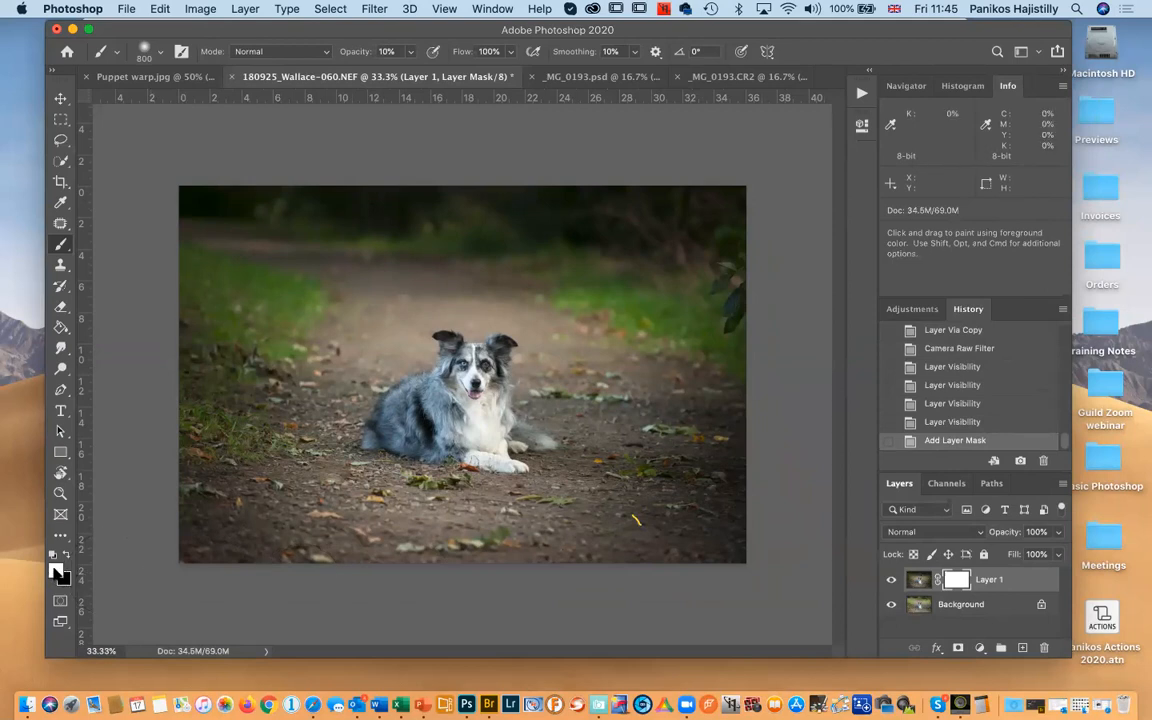
{"action": "key", "text": "x"}
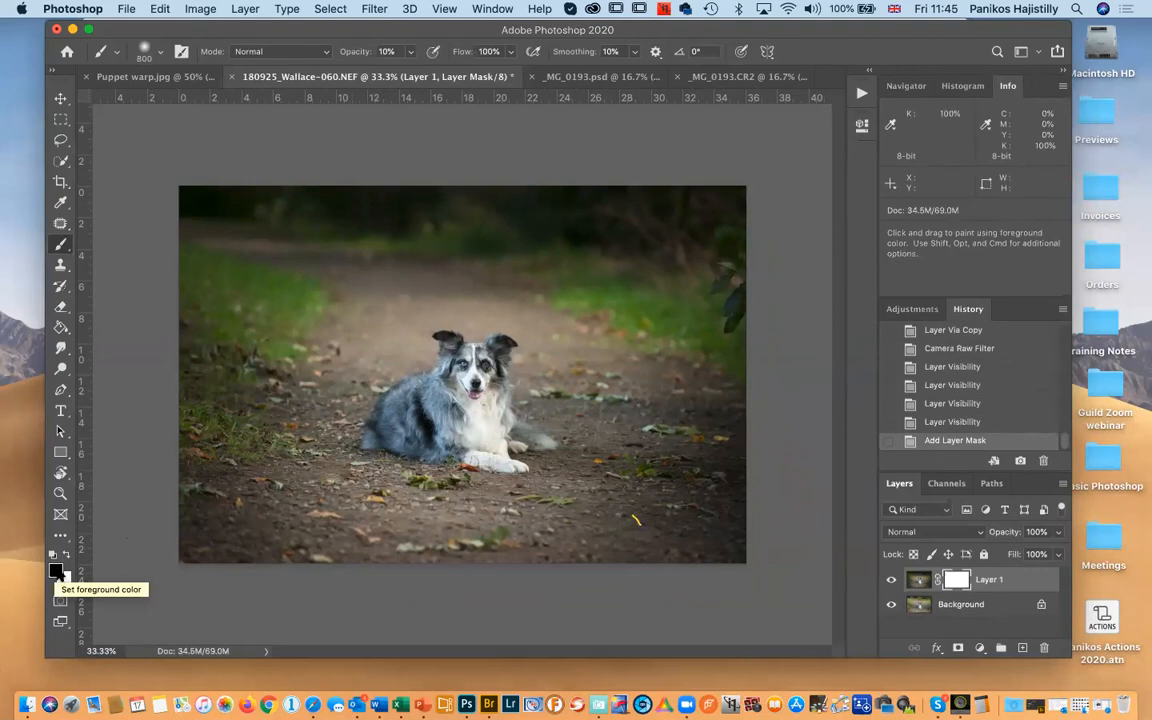
{"action": "left_click", "coordinate": [65, 556]}
{"action": "left_click", "coordinate": [65, 556]}
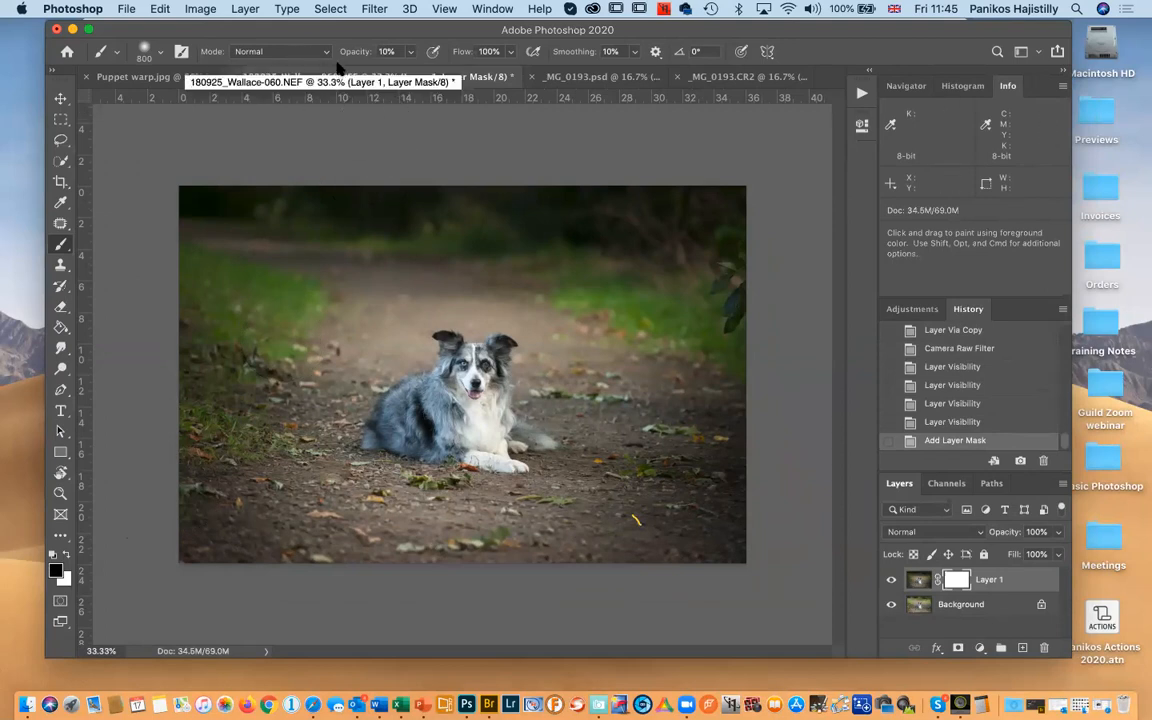
{"action": "left_click_drag", "start_coordinate": [407, 60], "coordinate": [520, 64]}
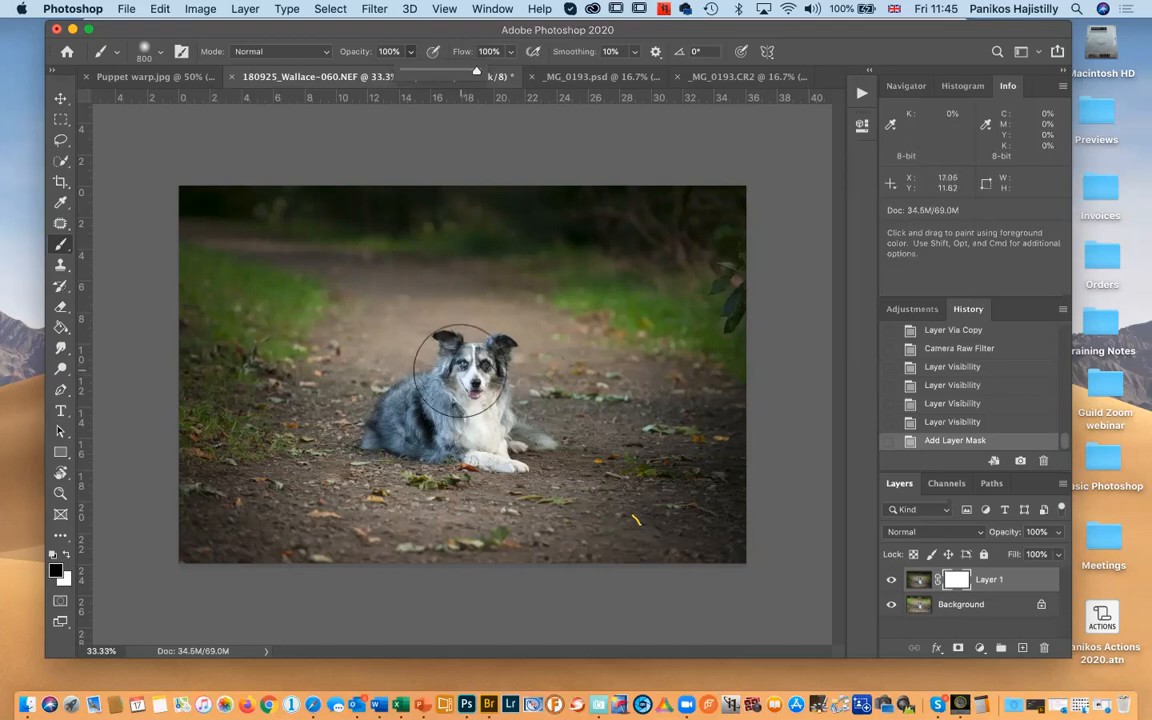
{"action": "key", "text": "bracketright"}
{"action": "key", "text": "bracketright"}
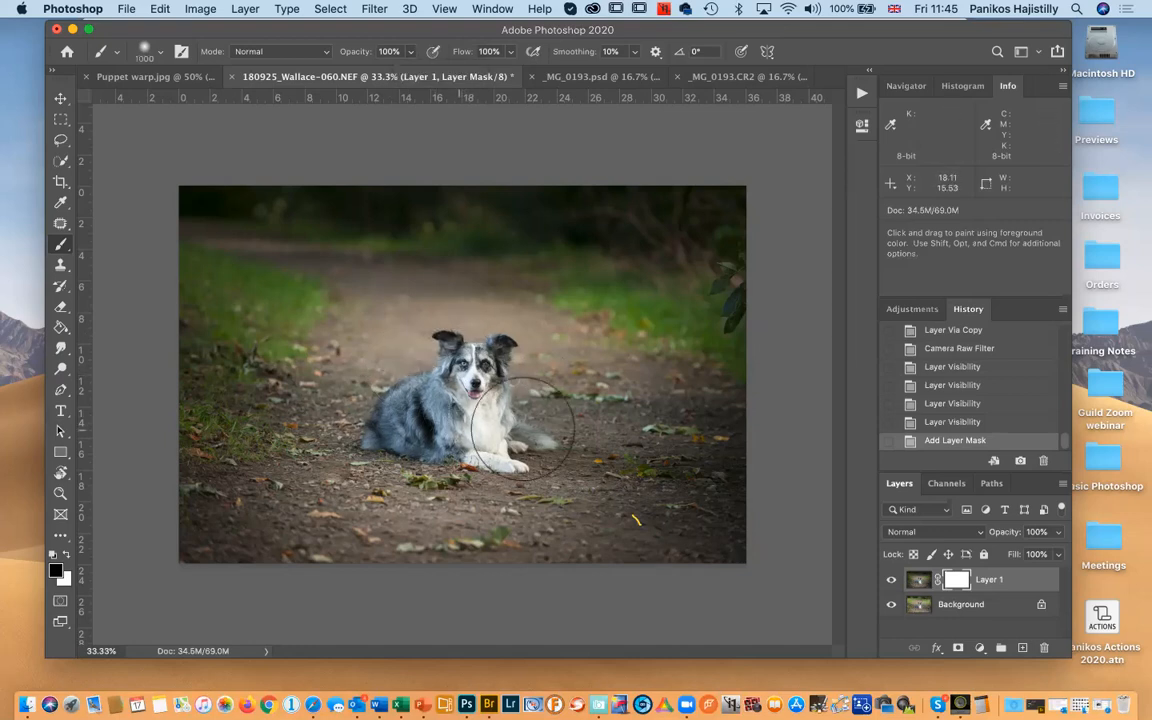
{"action": "mouse_move", "coordinate": [430, 415]}
{"action": "left_mouse_down"}
{"action": "mouse_move", "coordinate": [390, 400]}
{"action": "mouse_move", "coordinate": [420, 420]}
{"action": "left_mouse_up"}
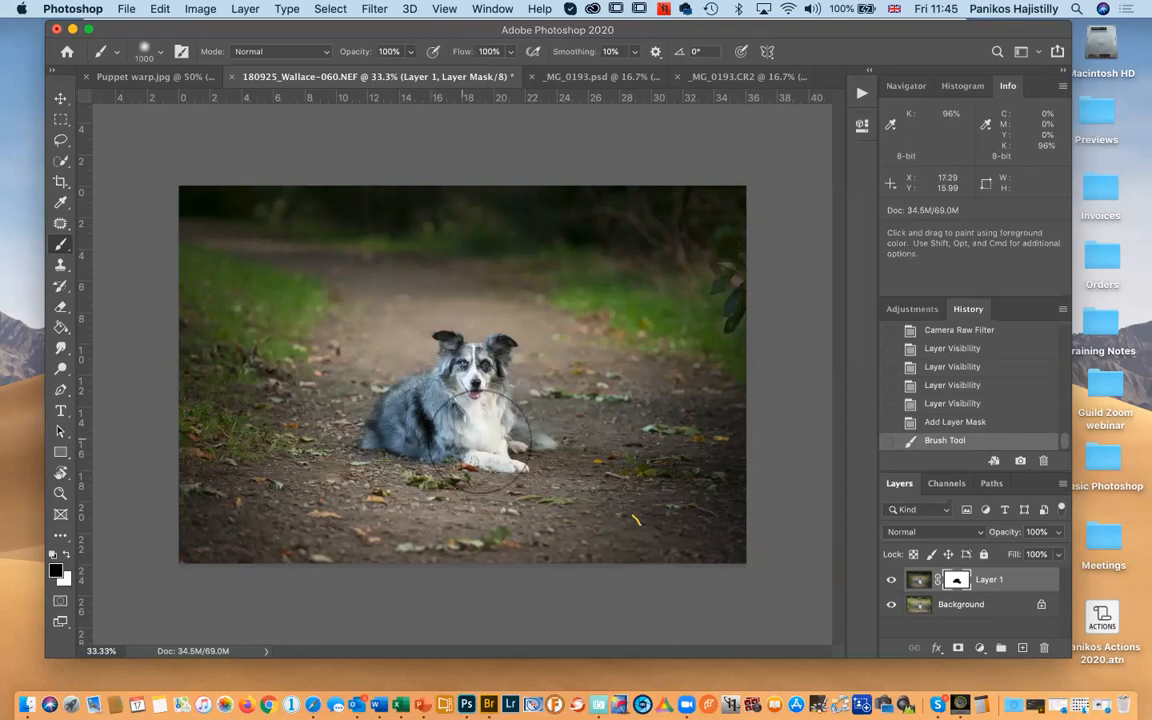
{"action": "mouse_move", "coordinate": [375, 378]}
{"action": "left_mouse_down"}
{"action": "mouse_move", "coordinate": [485, 398]}
{"action": "mouse_move", "coordinate": [506, 388]}
{"action": "mouse_move", "coordinate": [566, 438]}
{"action": "left_mouse_up"}
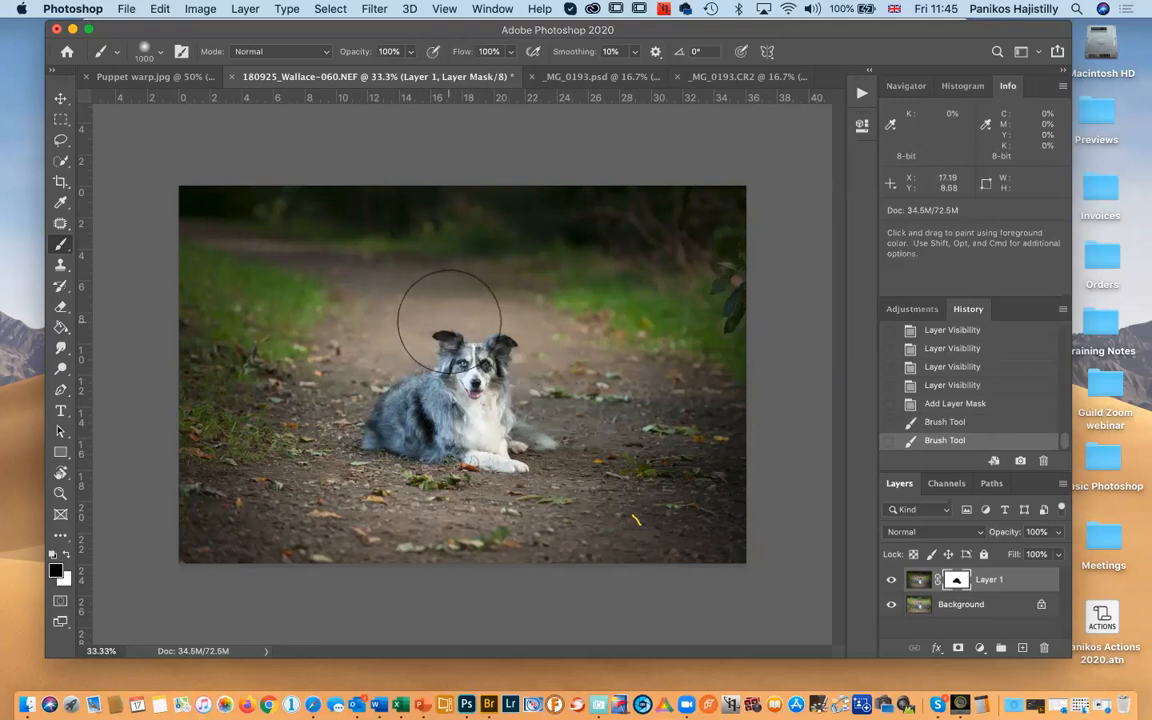
Lower the brush opacity to 27% and paint black on Layer 1's mask across the ground on both sides of the dog
{"action": "left_click", "coordinate": [409, 54]}
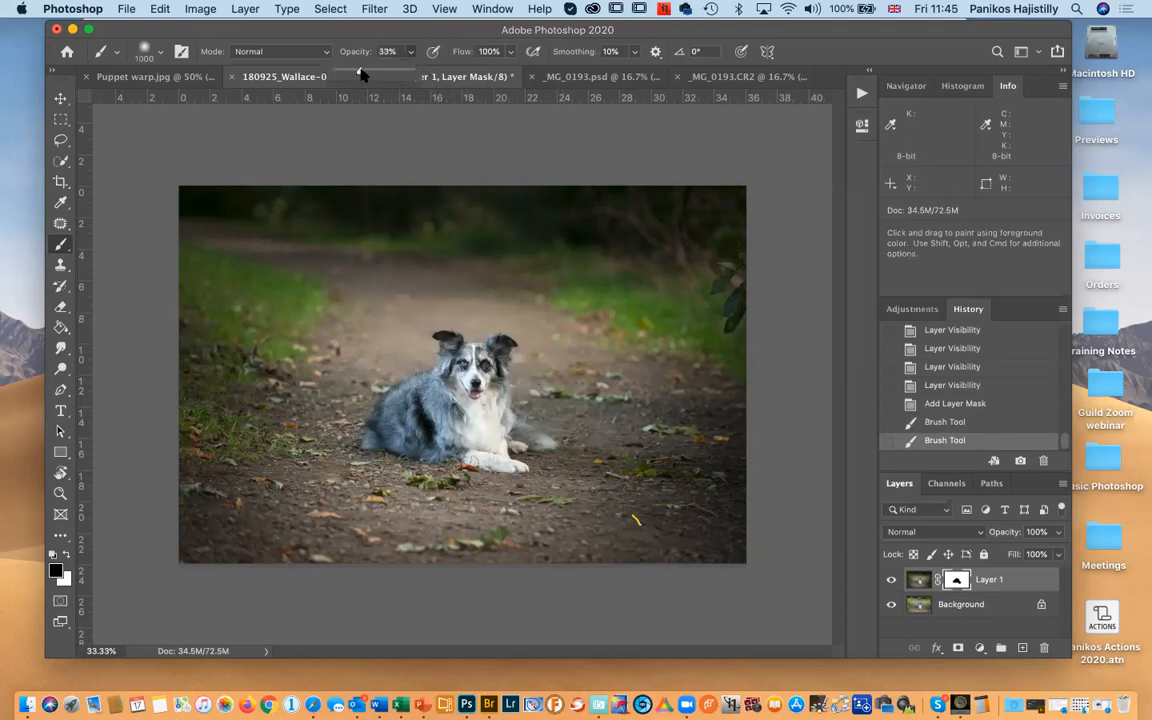
{"action": "left_click_drag", "start_coordinate": [356, 75], "coordinate": [354, 75]}
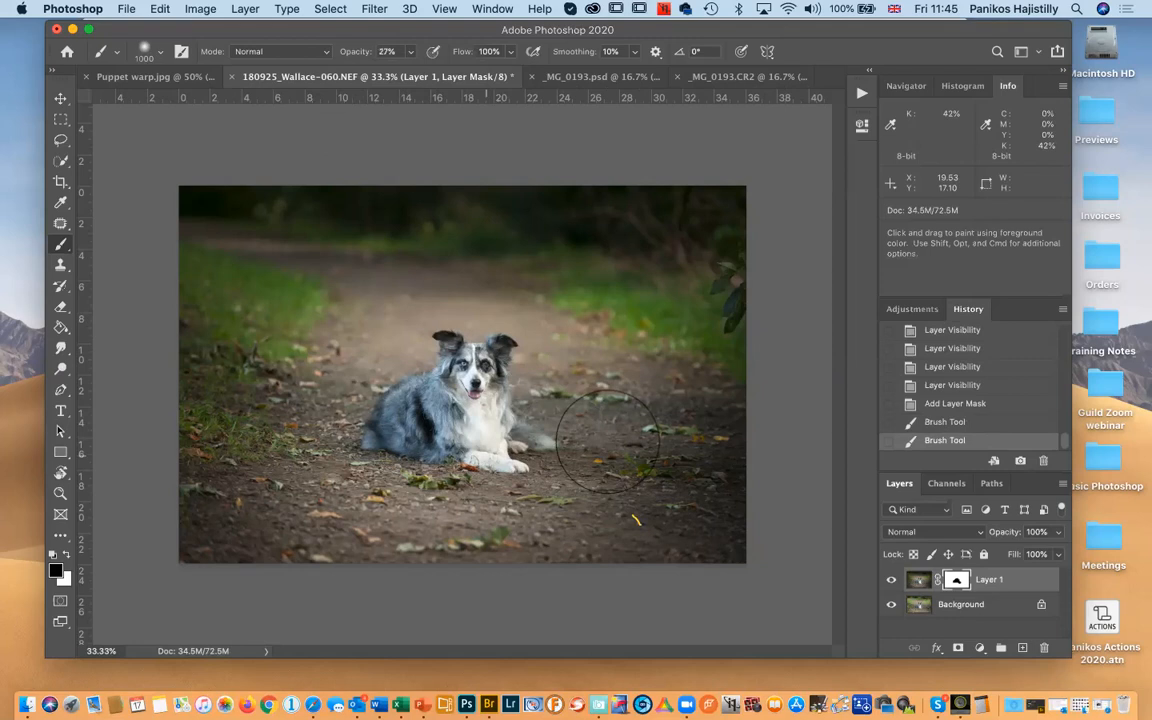
{"action": "mouse_move", "coordinate": [507, 421]}
{"action": "left_mouse_down"}
{"action": "mouse_move", "coordinate": [743, 400]}
{"action": "mouse_move", "coordinate": [545, 406]}
{"action": "mouse_move", "coordinate": [615, 427]}
{"action": "mouse_move", "coordinate": [711, 426]}
{"action": "mouse_move", "coordinate": [501, 427]}
{"action": "left_mouse_up"}
{"action": "mouse_move", "coordinate": [651, 434]}
{"action": "left_mouse_down"}
{"action": "mouse_move", "coordinate": [435, 388]}
{"action": "mouse_move", "coordinate": [350, 388]}
{"action": "left_mouse_up"}
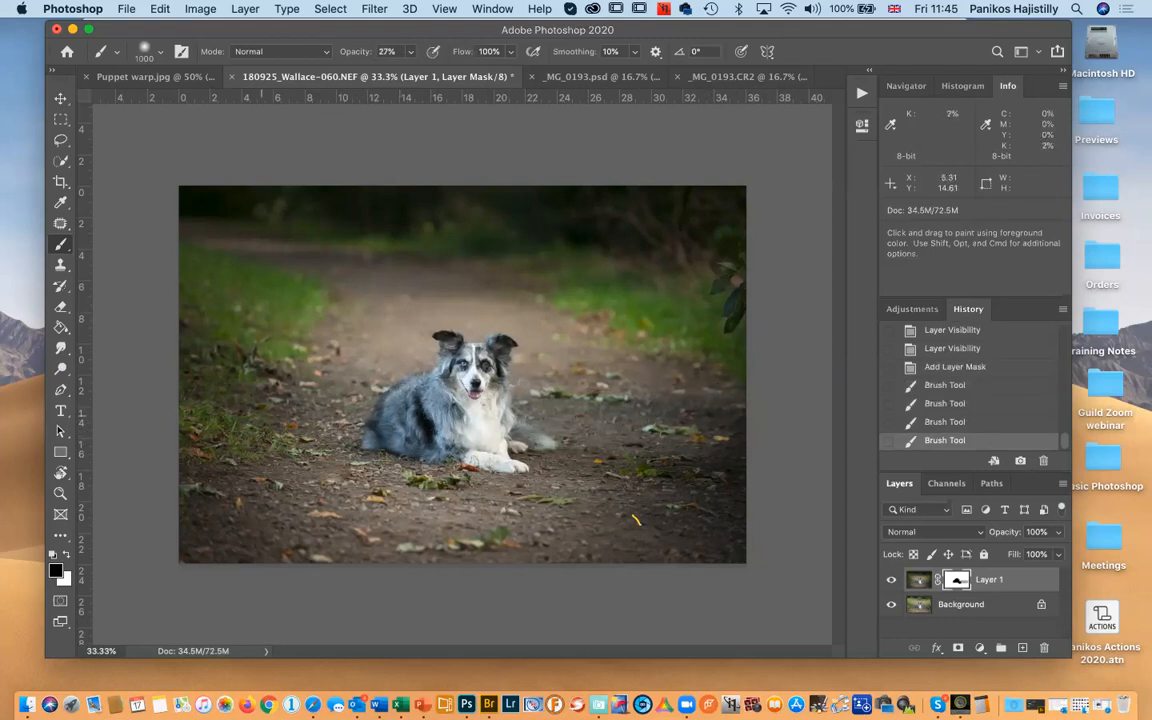
{"action": "left_click_drag", "start_coordinate": [277, 390], "coordinate": [230, 416]}
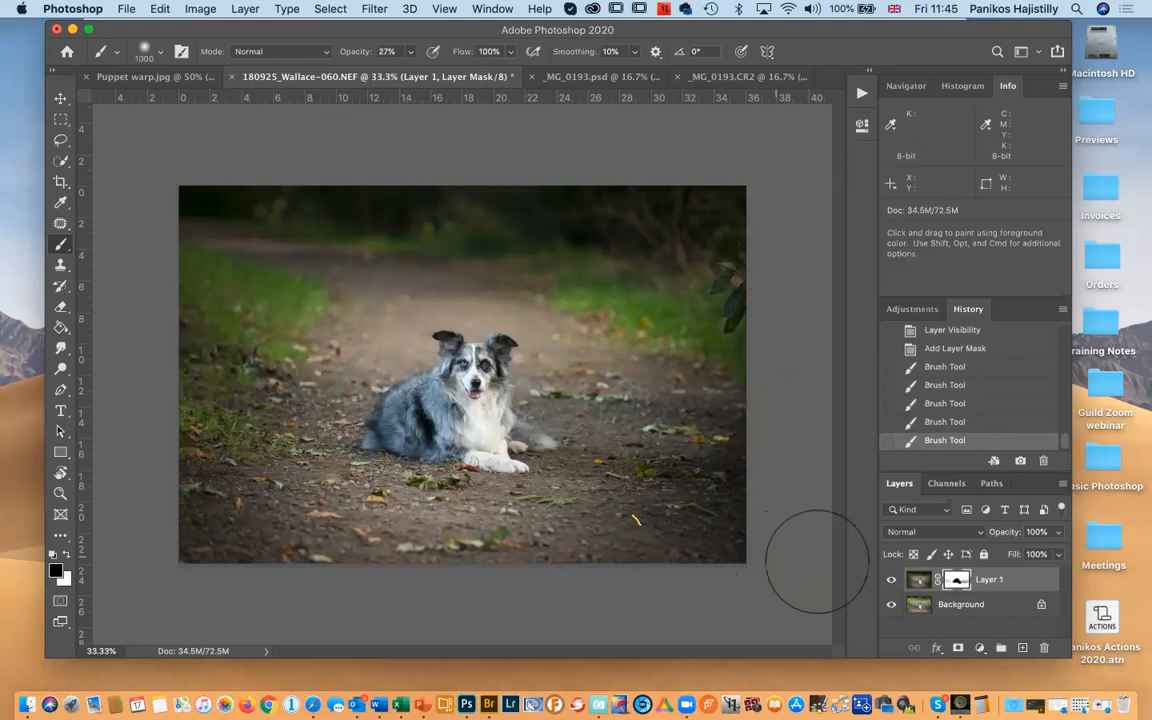
Try changing Layer 1's opacity, return it to 100%, and compare the image with the layer hidden and shown
{"action": "left_click", "coordinate": [1057, 532]}
{"action": "mouse_move", "coordinate": [1054, 550]}
{"action": "left_mouse_down"}
{"action": "mouse_move", "coordinate": [1010, 552]}
{"action": "mouse_move", "coordinate": [1058, 552]}
{"action": "left_mouse_up"}
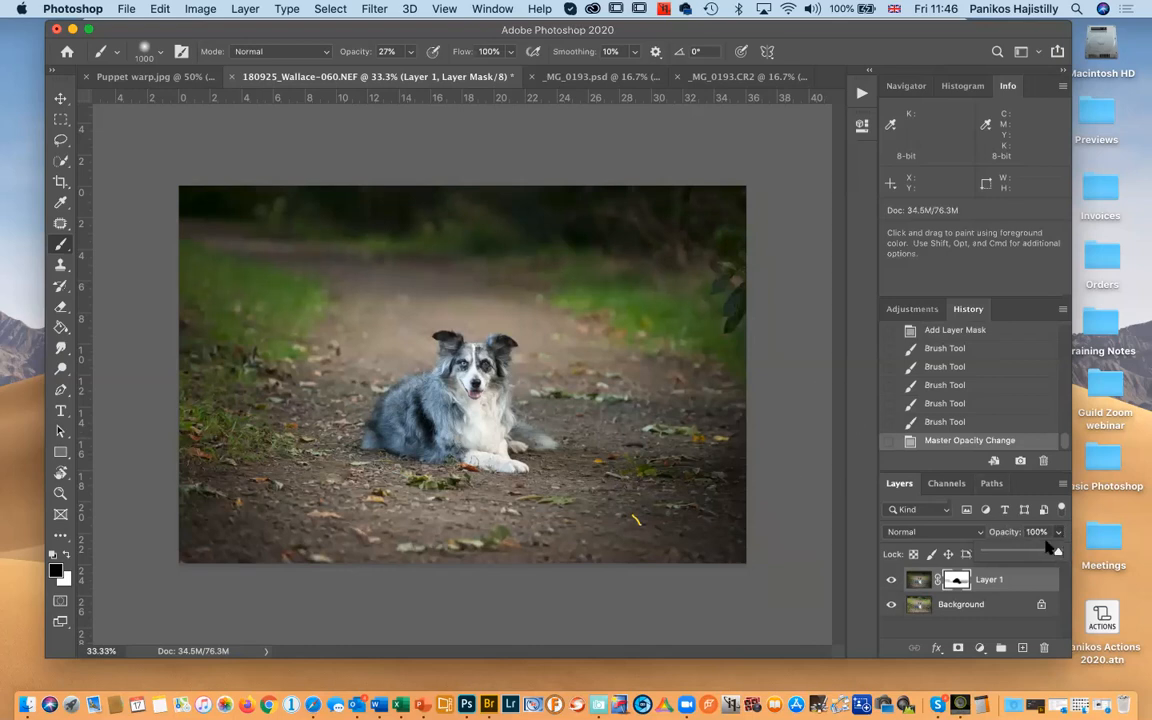
{"action": "key", "text": "super+comma"}
{"action": "key", "text": "super+comma"}
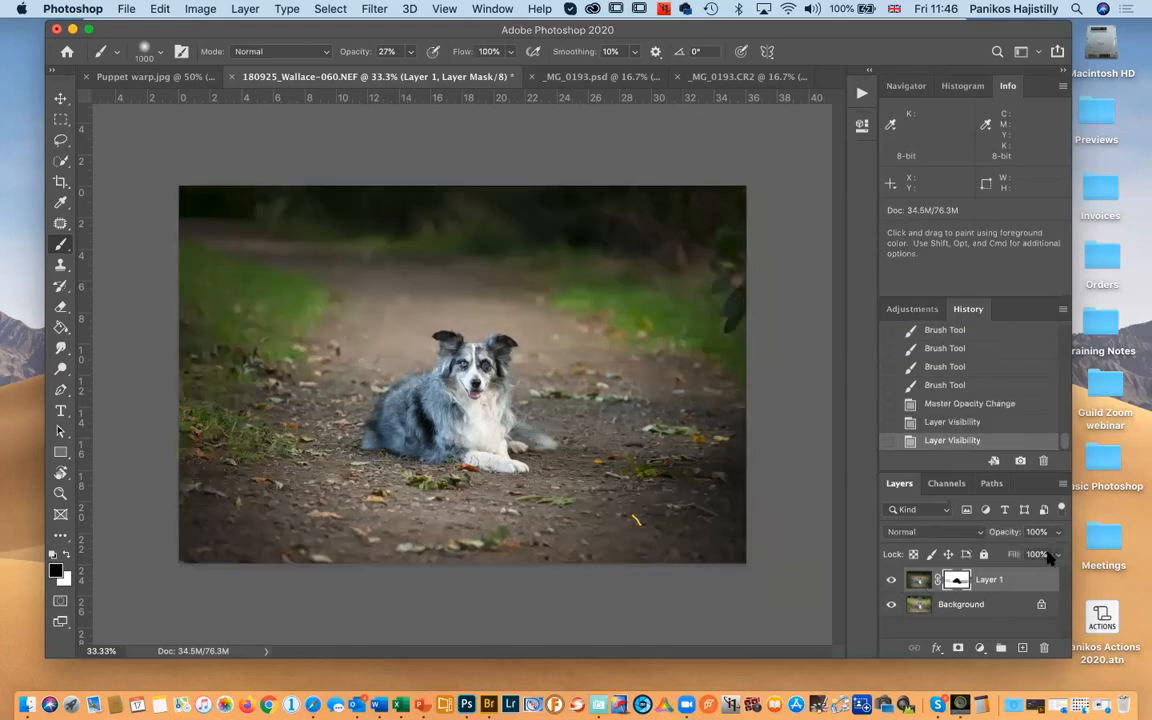
Set Layer 1's opacity to 85% and toggle its visibility to compare the softened vignette
{"action": "left_click", "coordinate": [1058, 533]}
{"action": "left_click_drag", "start_coordinate": [1056, 553], "coordinate": [1045, 553]}
{"action": "key", "text": "super+comma"}
{"action": "key", "text": "super+comma"}
{"action": "key", "text": "super+comma"}
{"action": "key", "text": "super+comma"}
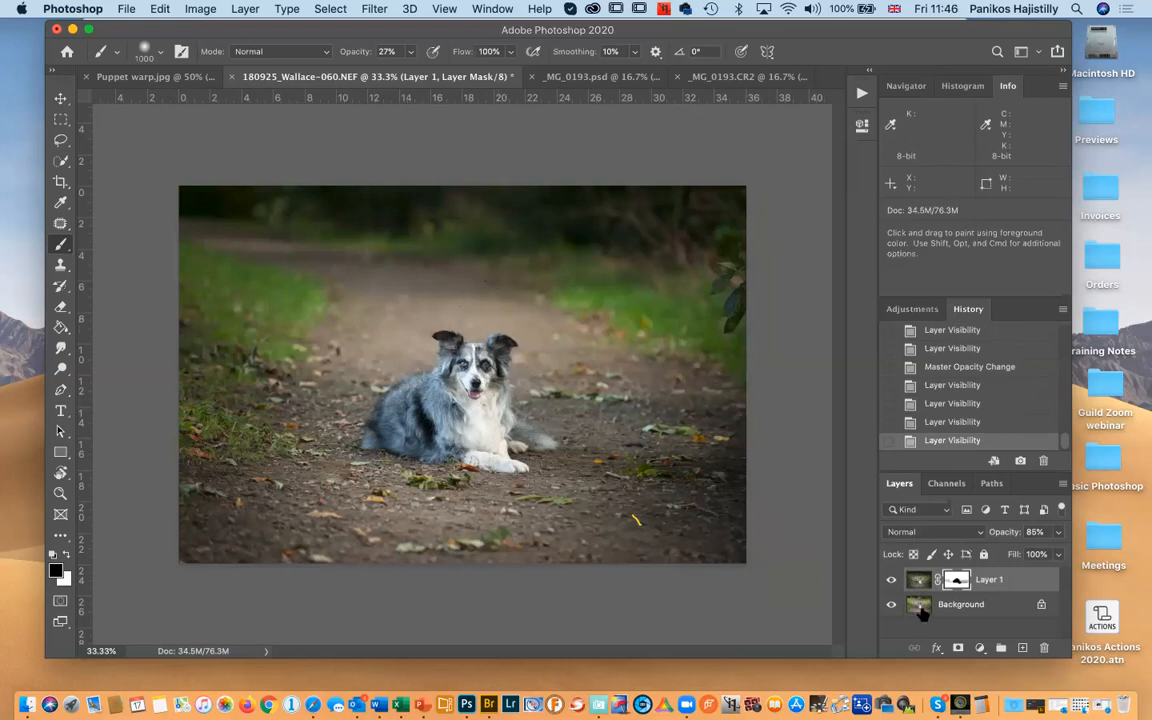
Merge Layer 1 down into the Background and run the Lighten & Darken action
{"action": "key", "text": "super+e"}
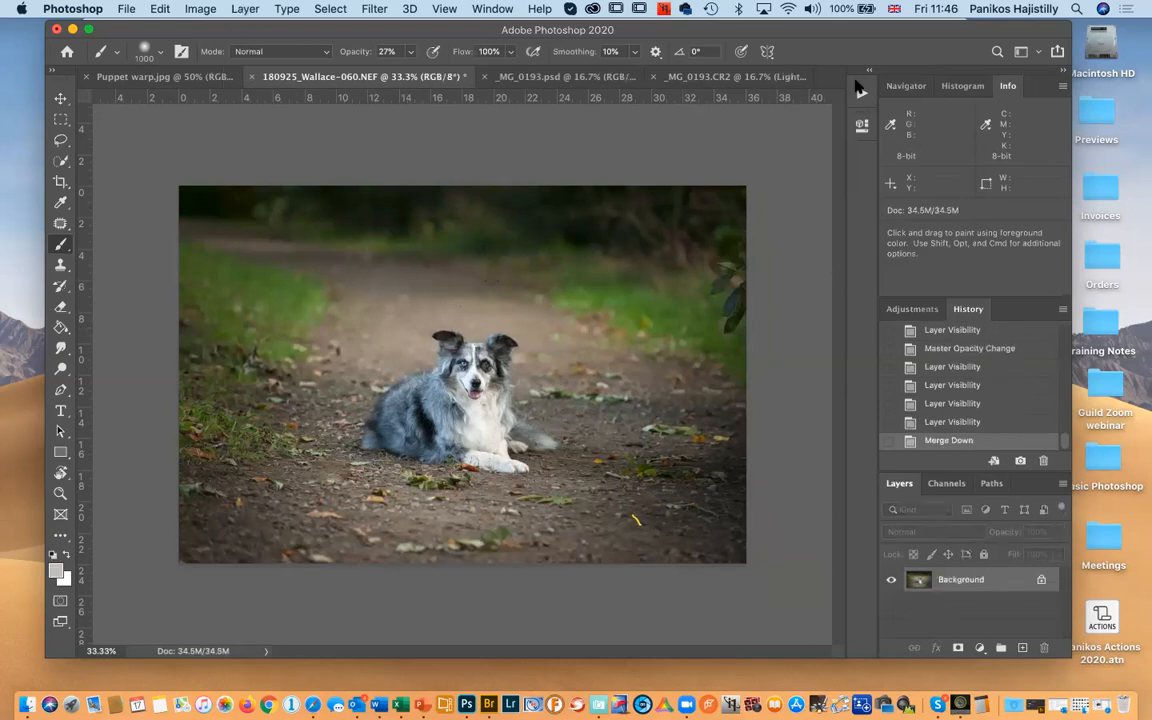
{"action": "left_click", "coordinate": [860, 91]}
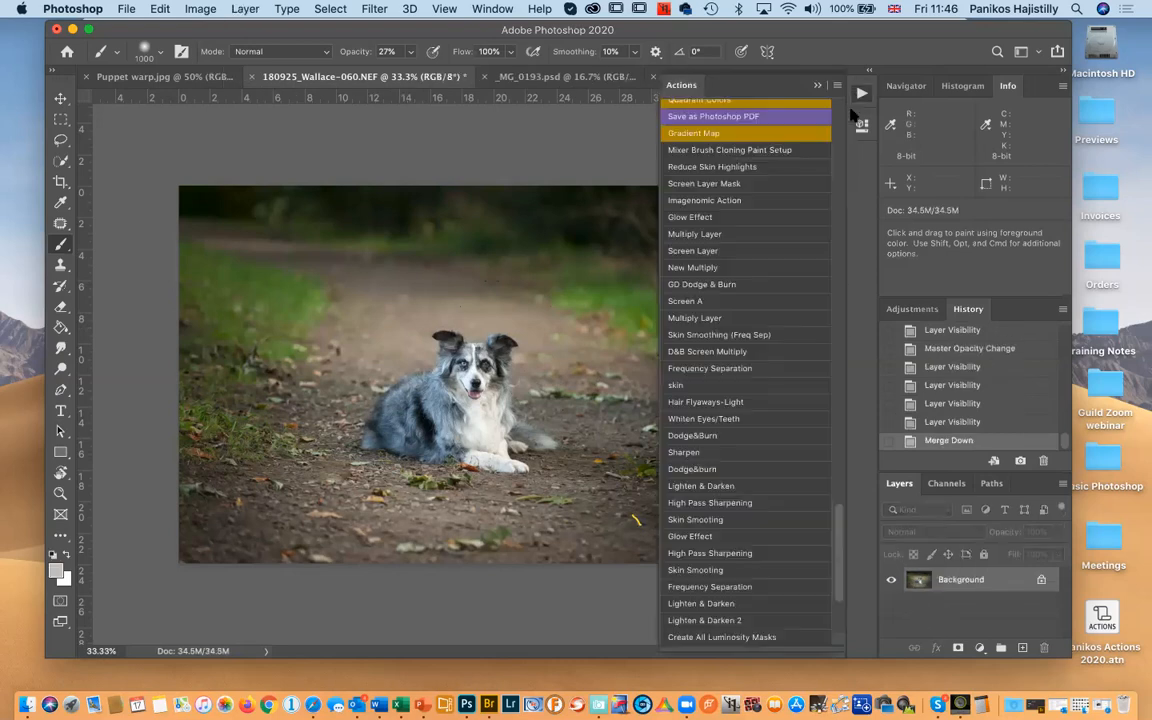
{"action": "left_click", "coordinate": [736, 487]}
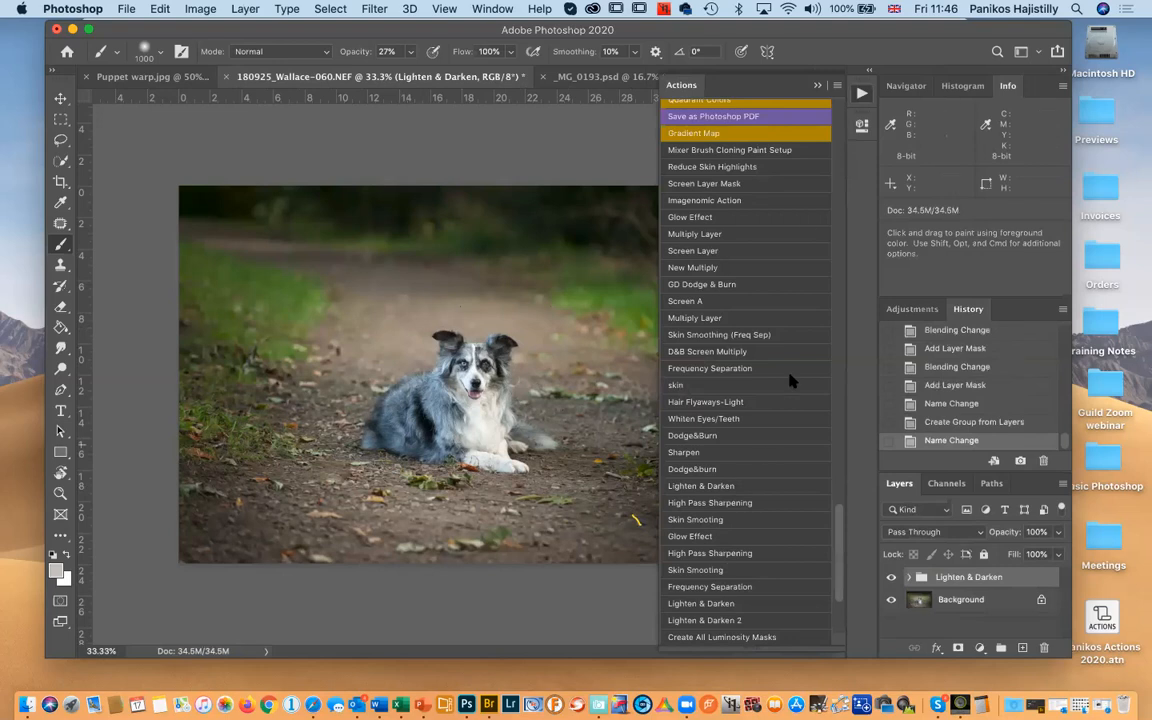
{"action": "left_click", "coordinate": [817, 87]}
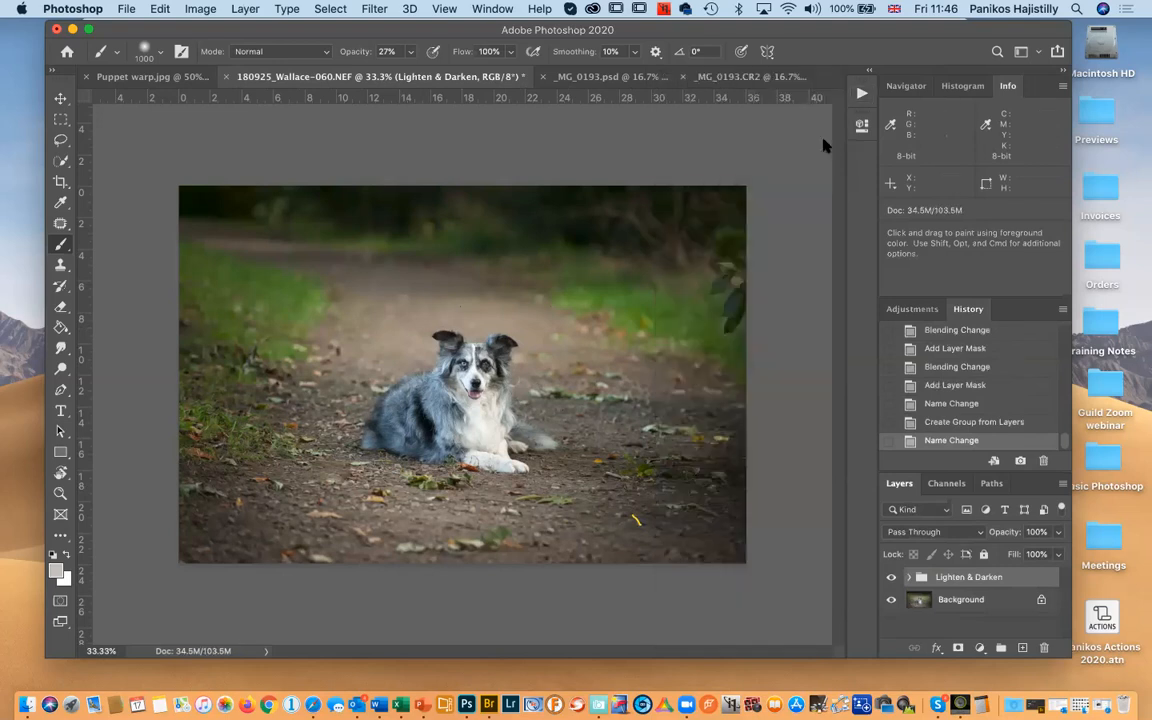
Paint white at 10% brush opacity on the Darken layer's mask over the ground in front of the dog
{"action": "left_click", "coordinate": [909, 577]}
{"action": "left_click", "coordinate": [968, 624]}
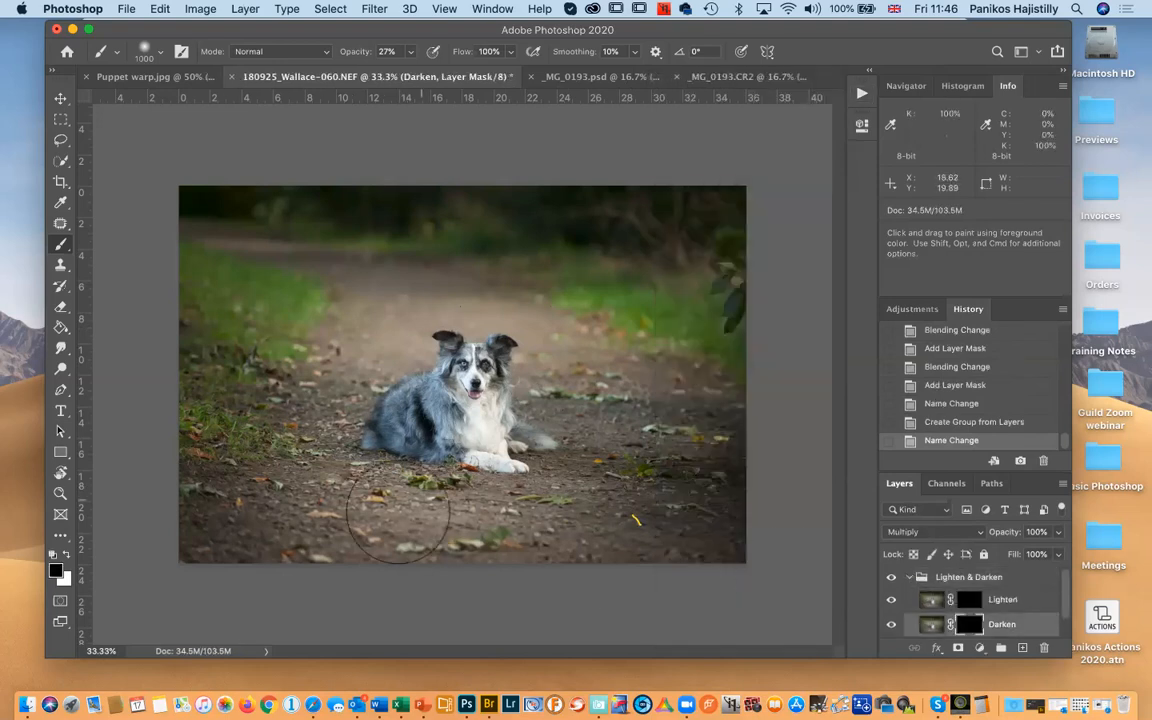
{"action": "left_click_drag", "start_coordinate": [410, 52], "coordinate": [398, 77]}
{"action": "key", "text": "x"}
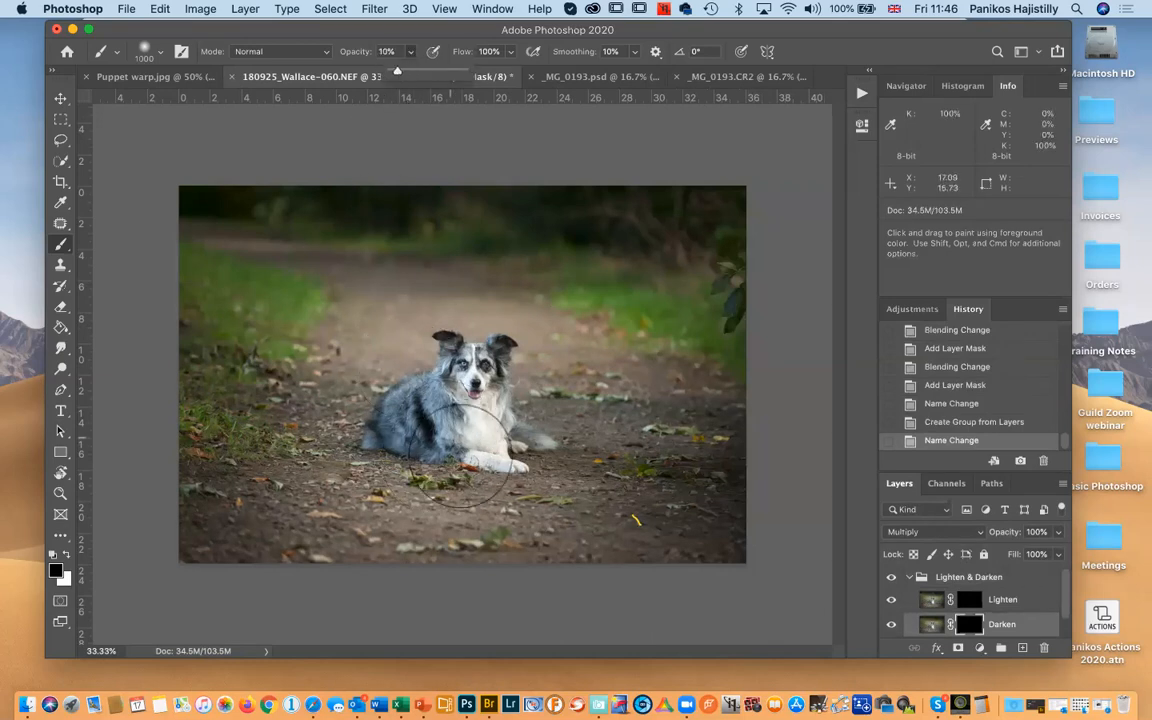
{"action": "mouse_move", "coordinate": [432, 514]}
{"action": "left_mouse_down"}
{"action": "mouse_move", "coordinate": [442, 527]}
{"action": "mouse_move", "coordinate": [373, 527]}
{"action": "mouse_move", "coordinate": [480, 525]}
{"action": "mouse_move", "coordinate": [360, 527]}
{"action": "mouse_move", "coordinate": [540, 518]}
{"action": "left_mouse_up"}
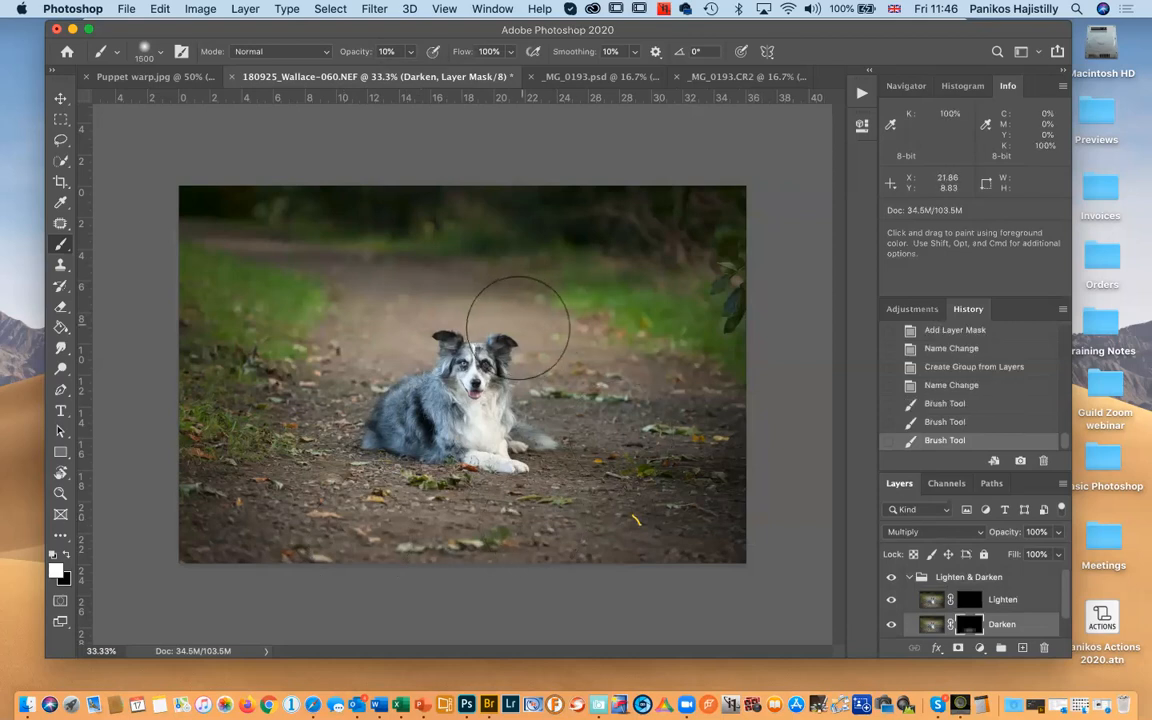
Darken the path behind and beside the dog by painting white on the Darken layer's mask with a 900 px brush at 10% opacity
{"action": "key", "text": "["}
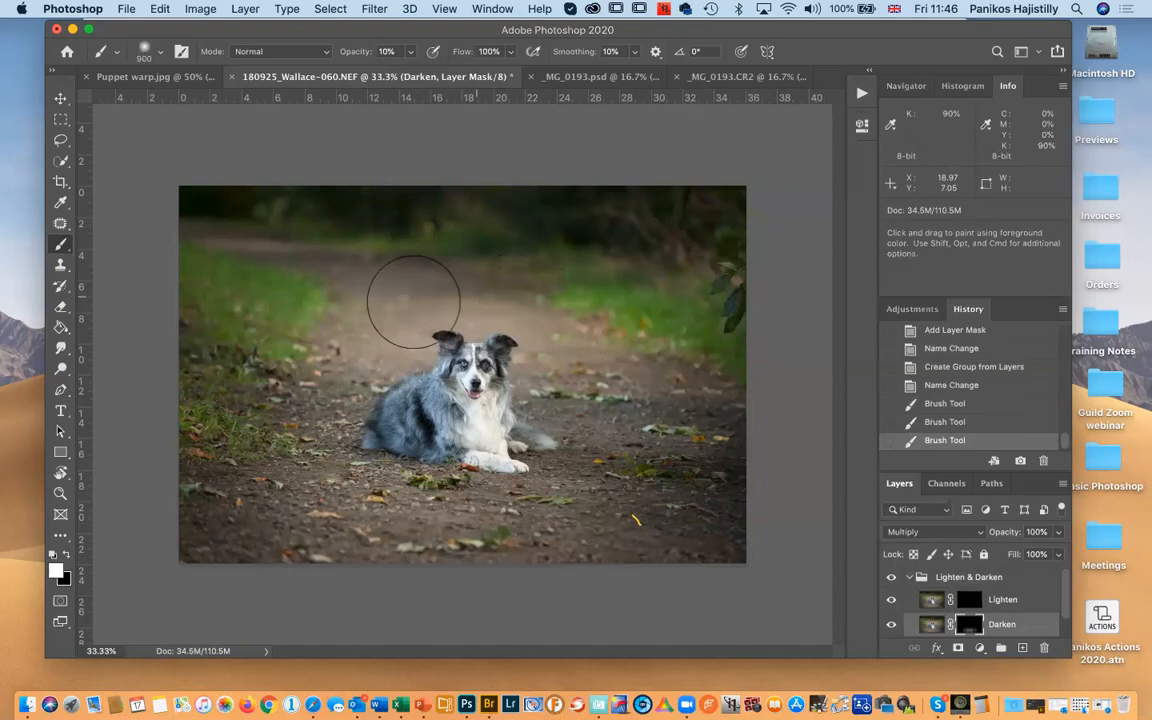
{"action": "mouse_move", "coordinate": [372, 334]}
{"action": "left_mouse_down"}
{"action": "mouse_move", "coordinate": [432, 308]}
{"action": "mouse_move", "coordinate": [504, 303]}
{"action": "mouse_move", "coordinate": [553, 334]}
{"action": "mouse_move", "coordinate": [541, 313]}
{"action": "left_mouse_up"}
{"action": "mouse_move", "coordinate": [416, 303]}
{"action": "left_mouse_down"}
{"action": "mouse_move", "coordinate": [360, 329]}
{"action": "mouse_move", "coordinate": [398, 303]}
{"action": "mouse_move", "coordinate": [314, 321]}
{"action": "mouse_move", "coordinate": [289, 357]}
{"action": "left_mouse_up"}
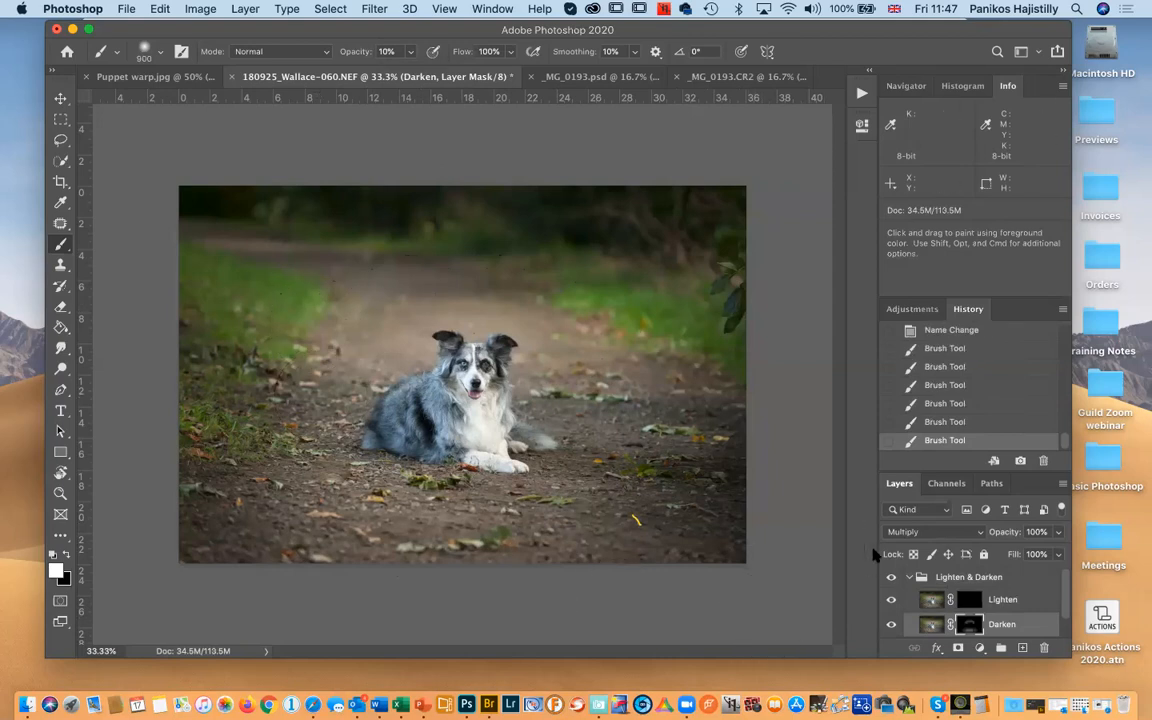
Toggle the Lighten & Darken group's visibility to compare the image before and after the dodging and burning
{"action": "scroll", "coordinate": [1060, 608], "scroll_direction": "down", "scroll_amount": 1}
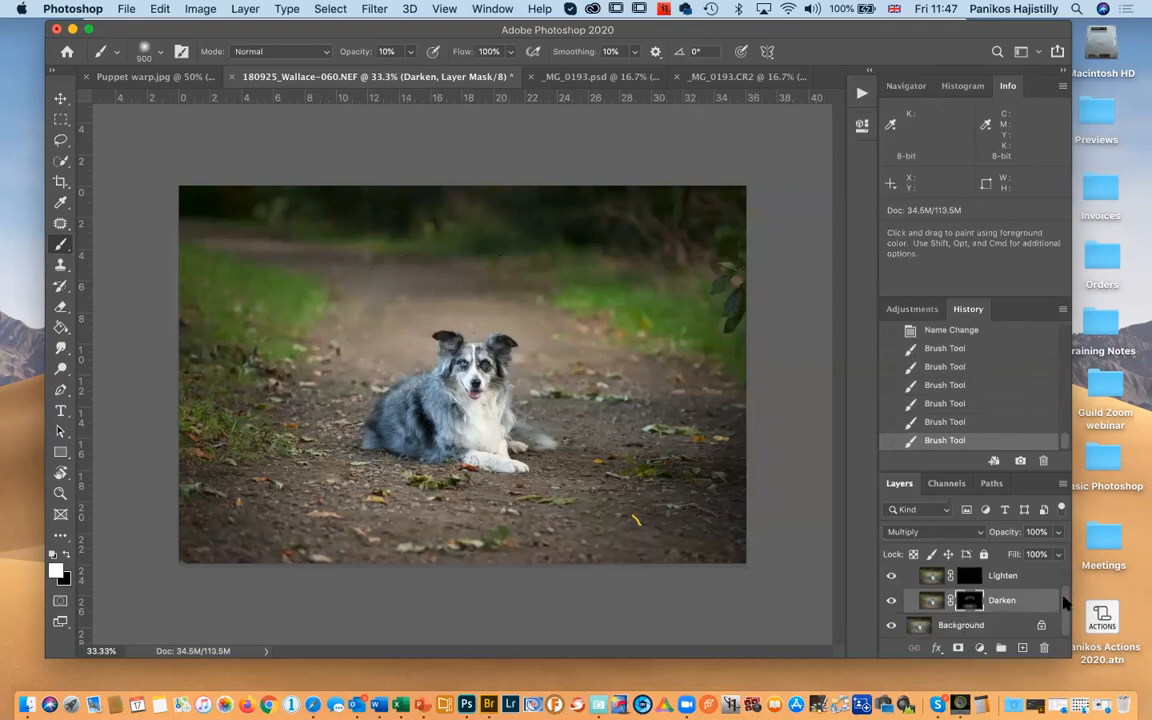
{"action": "scroll", "coordinate": [1010, 600], "scroll_direction": "up", "scroll_amount": 1}
{"action": "left_click", "coordinate": [972, 580]}
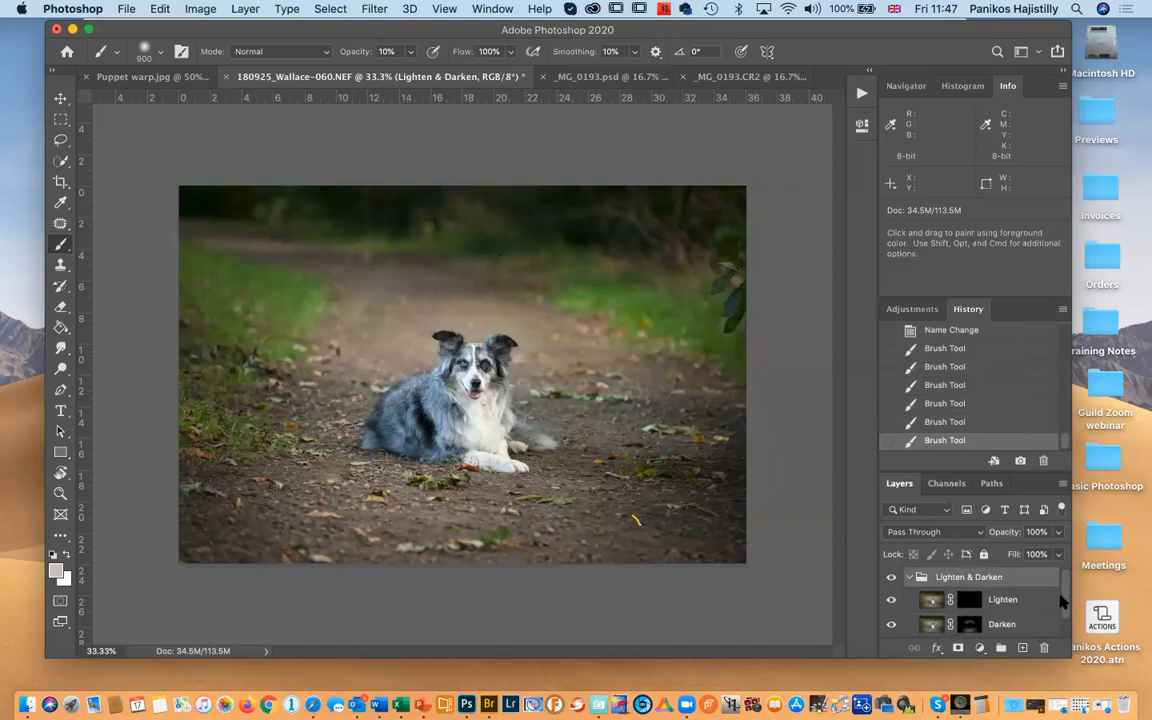
{"action": "left_click", "coordinate": [891, 577]}
{"action": "left_click", "coordinate": [891, 578]}
{"action": "left_click", "coordinate": [891, 578]}
{"action": "left_click", "coordinate": [891, 578]}
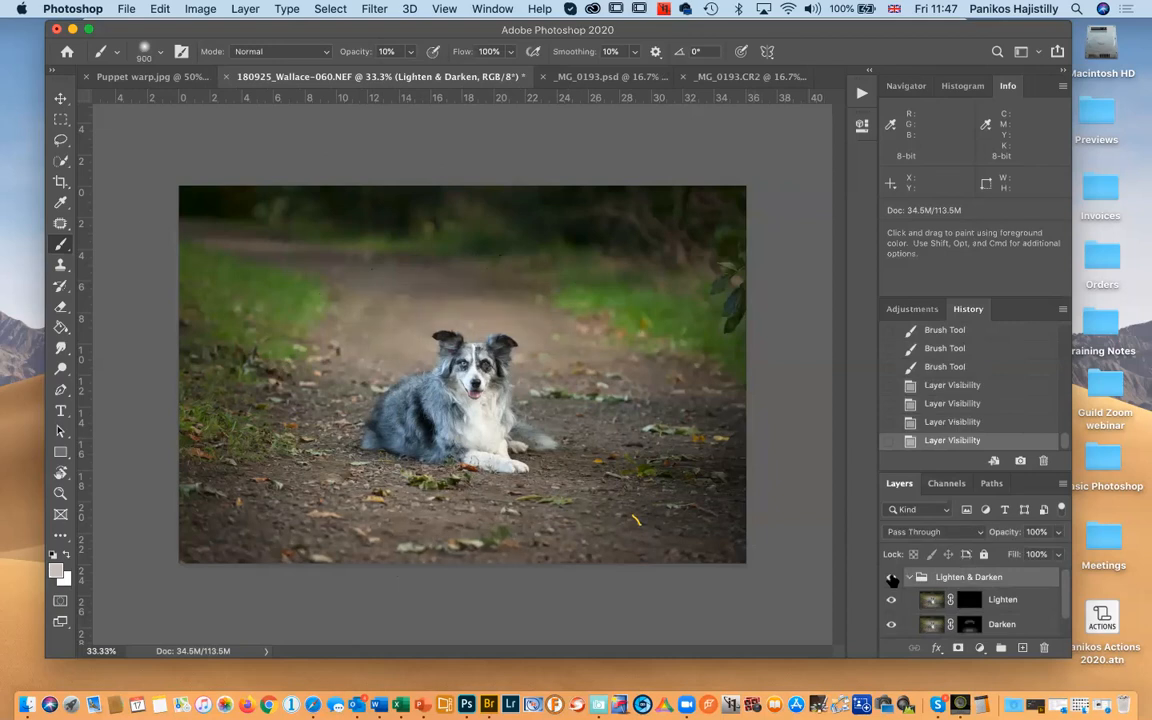
{"action": "left_click", "coordinate": [891, 578]}
{"action": "left_click", "coordinate": [891, 578]}
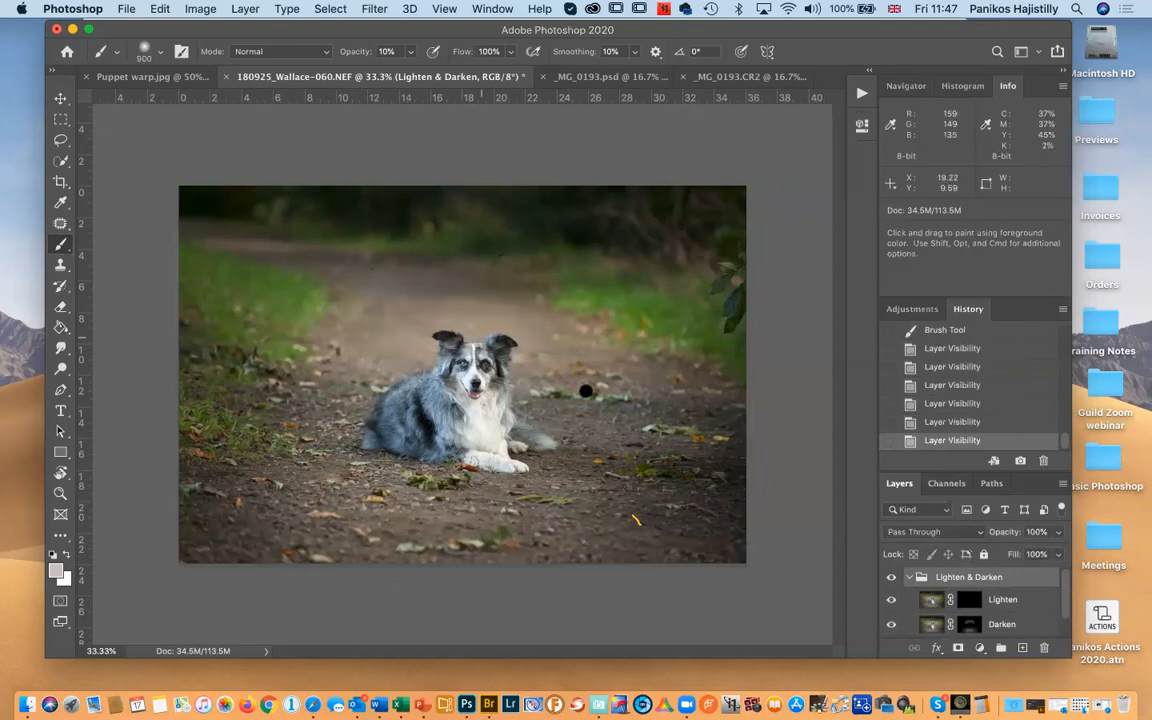
Paint more darkening around the dog on the Darken layer's mask, and compare the image with and without the Lighten & Darken group
{"action": "left_click", "coordinate": [969, 624]}
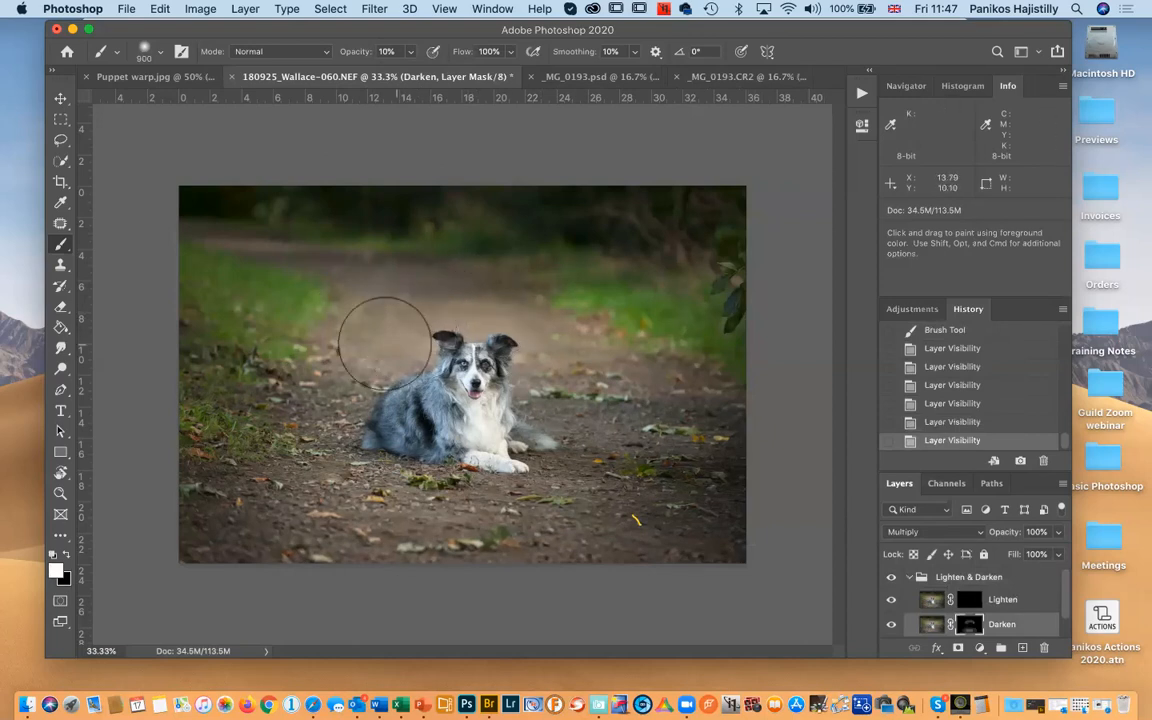
{"action": "mouse_move", "coordinate": [591, 327]}
{"action": "left_mouse_down"}
{"action": "mouse_move", "coordinate": [368, 309]}
{"action": "mouse_move", "coordinate": [761, 527]}
{"action": "left_mouse_up"}
{"action": "left_click", "coordinate": [891, 577]}
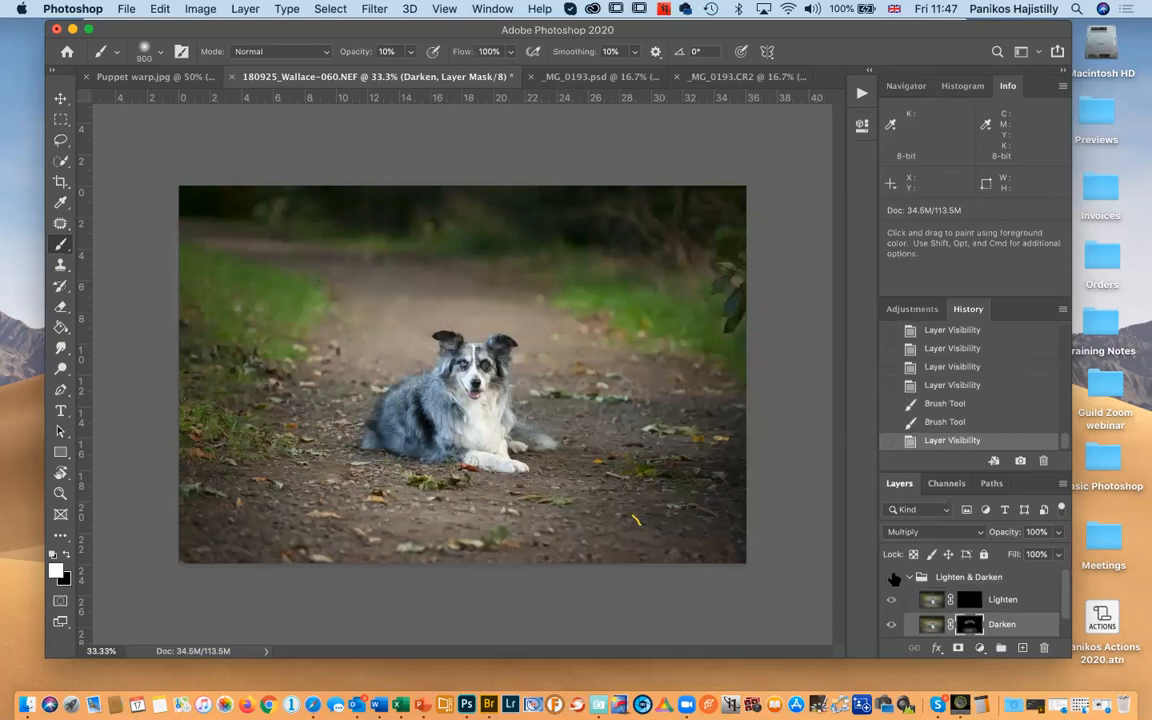
{"action": "left_click", "coordinate": [891, 577]}
{"action": "left_click", "coordinate": [891, 577]}
{"action": "left_click", "coordinate": [891, 577]}
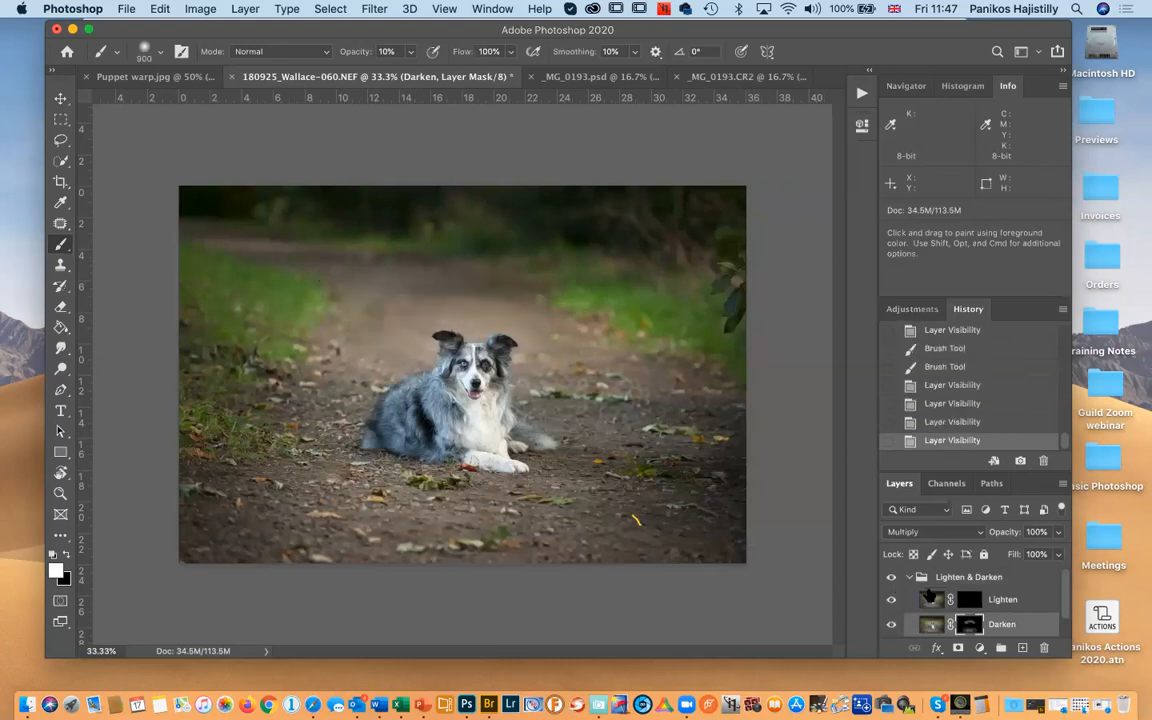
Merge all visible layers into the background and copy the entire canvas
{"action": "scroll", "coordinate": [1058, 590], "scroll_direction": "down", "scroll_amount": 1}
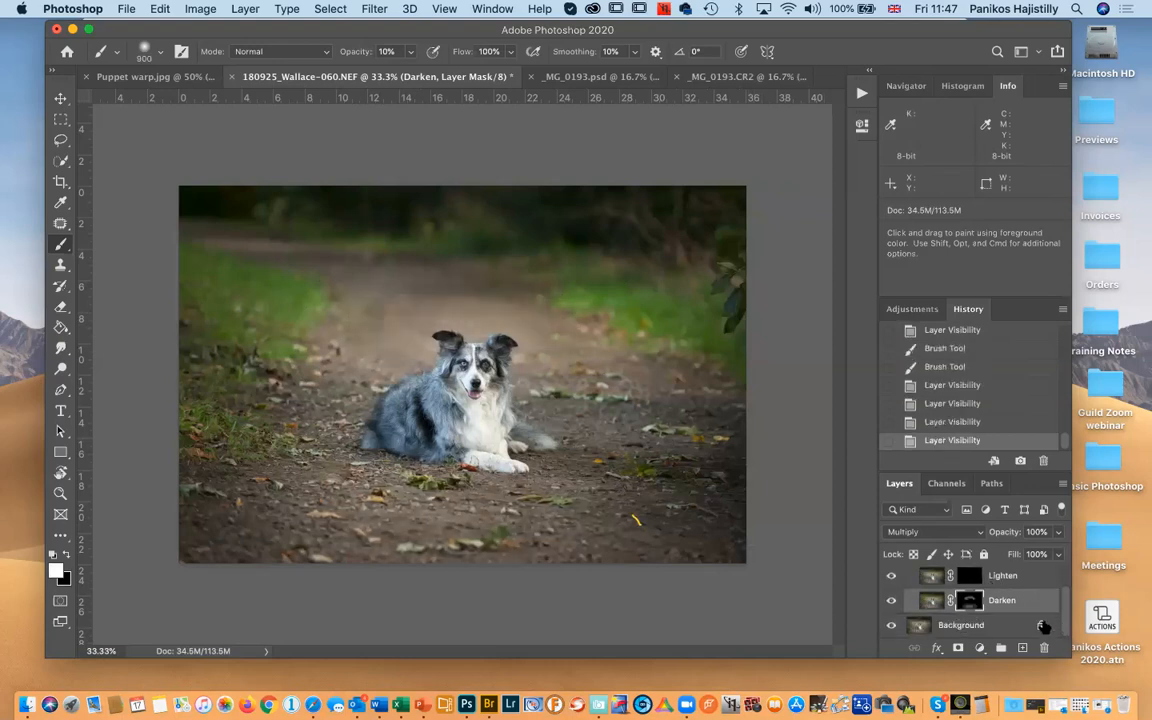
{"action": "key", "text": "super+shift+e"}
{"action": "key", "text": "super+a"}
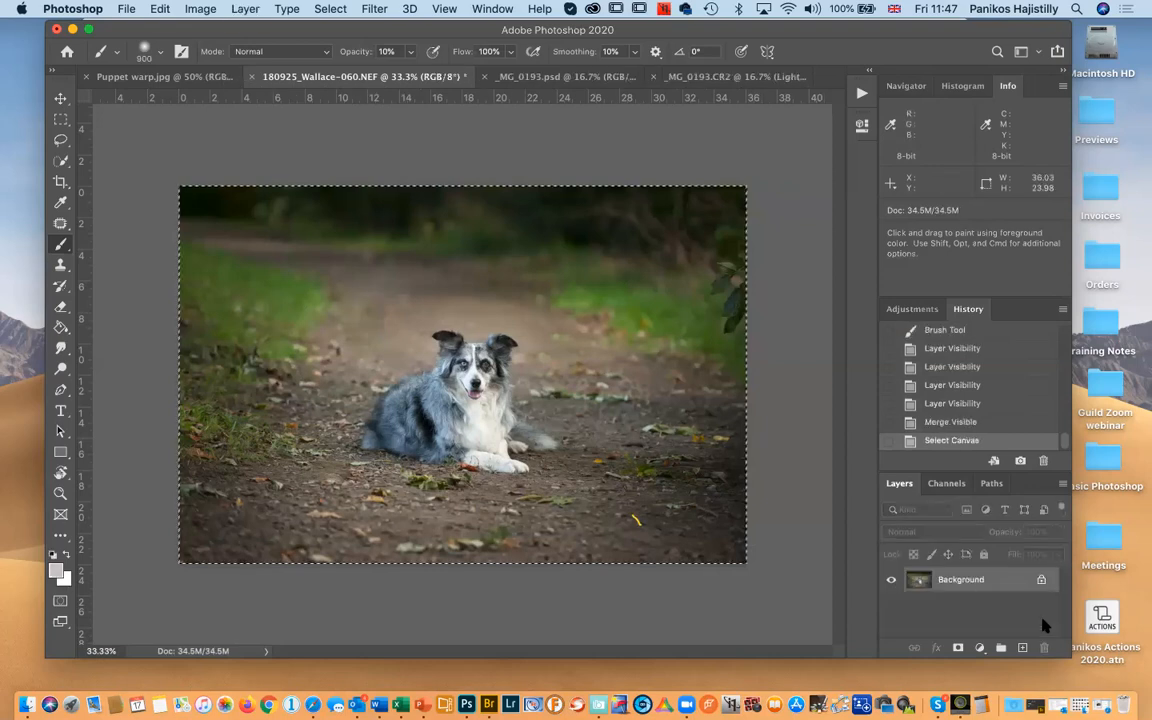
Revert to the original opening snapshot in the history and paste the copied edited image above it as a new layer for comparison
{"action": "scroll", "coordinate": [1060, 390], "scroll_direction": "up", "scroll_amount": 3}
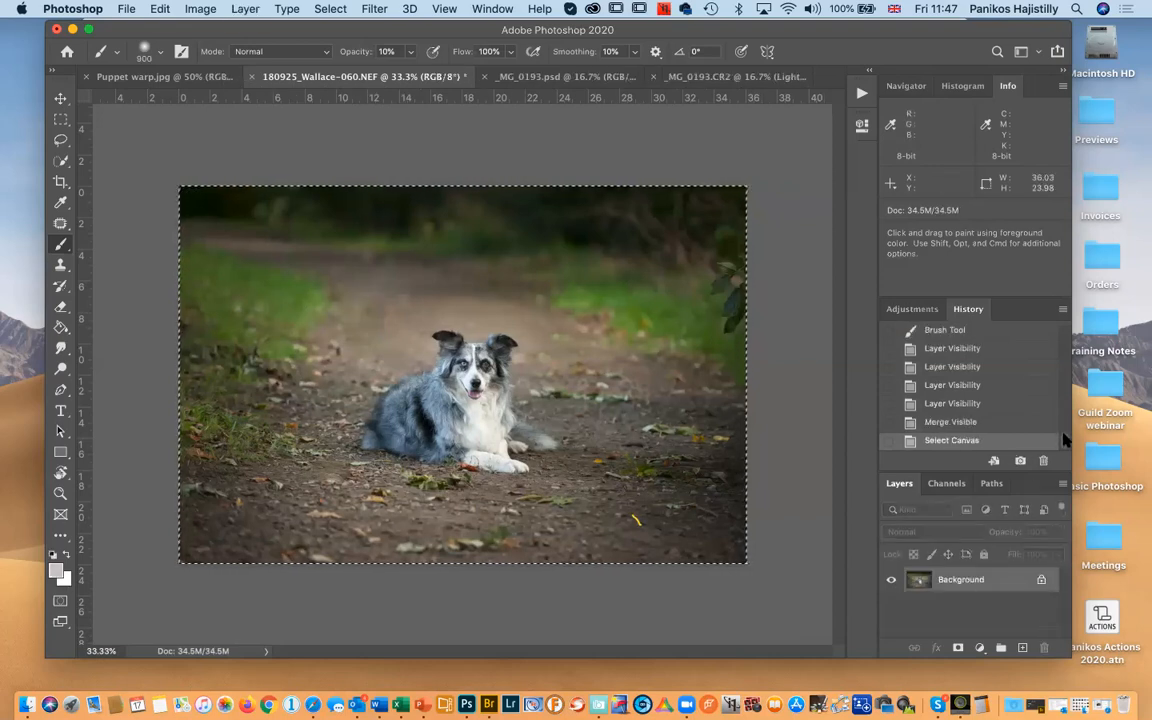
{"action": "scroll", "coordinate": [1062, 380], "scroll_direction": "up", "scroll_amount": 5}
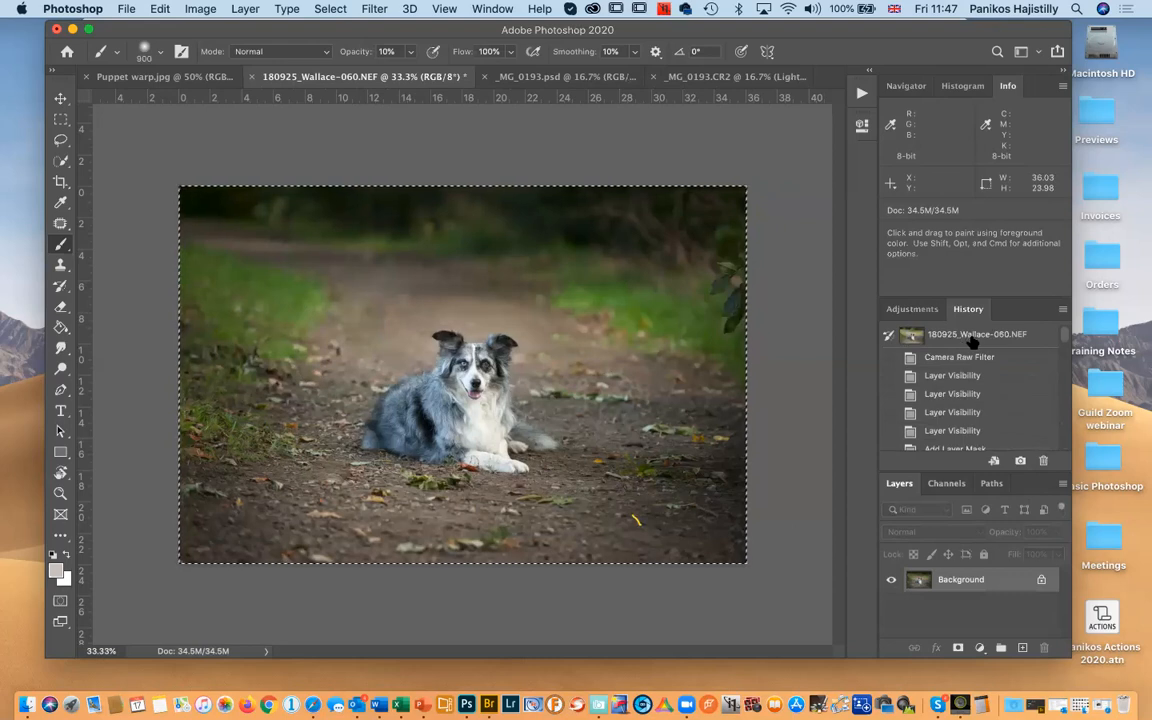
{"action": "left_click", "coordinate": [972, 337]}
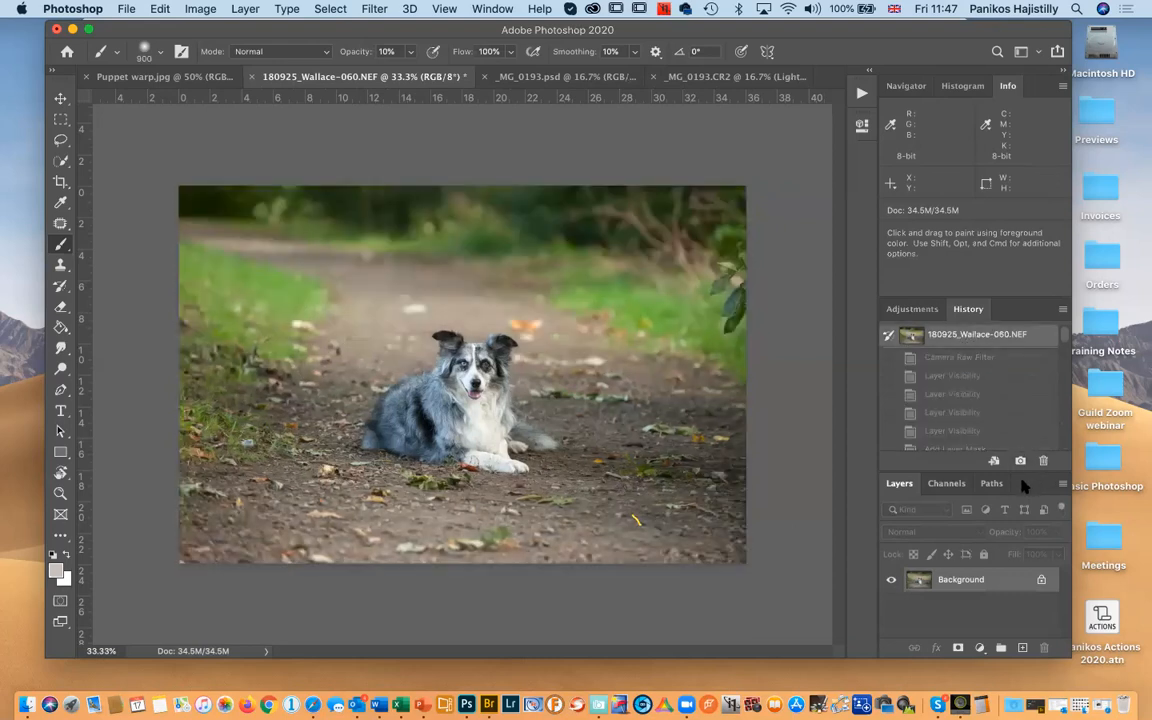
{"action": "key", "text": "super+shift+alt+n"}
{"action": "key", "text": "super+v"}
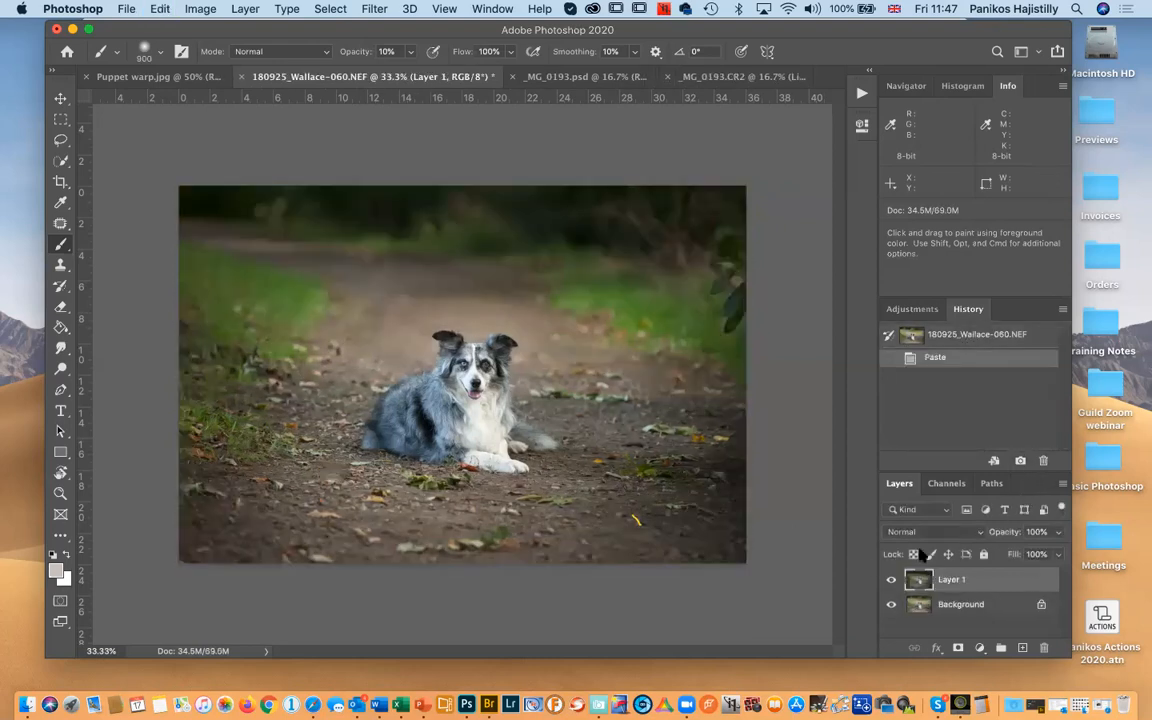
{"action": "left_click", "coordinate": [890, 581]}
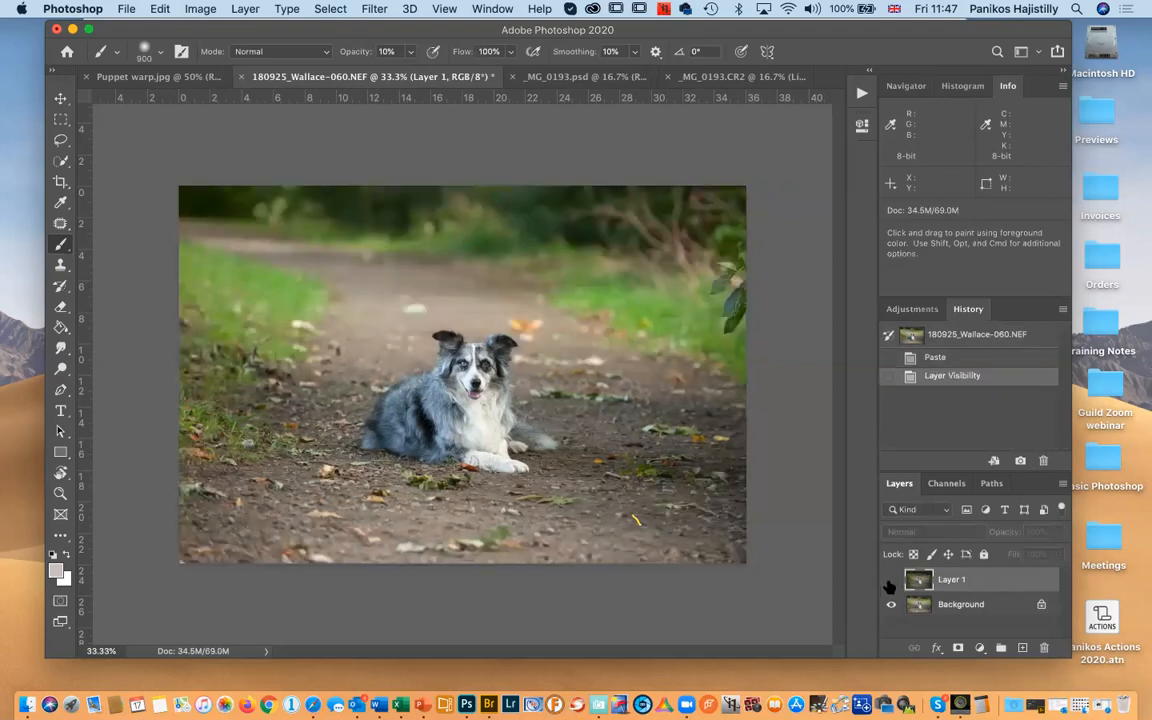
{"action": "left_click", "coordinate": [890, 581]}
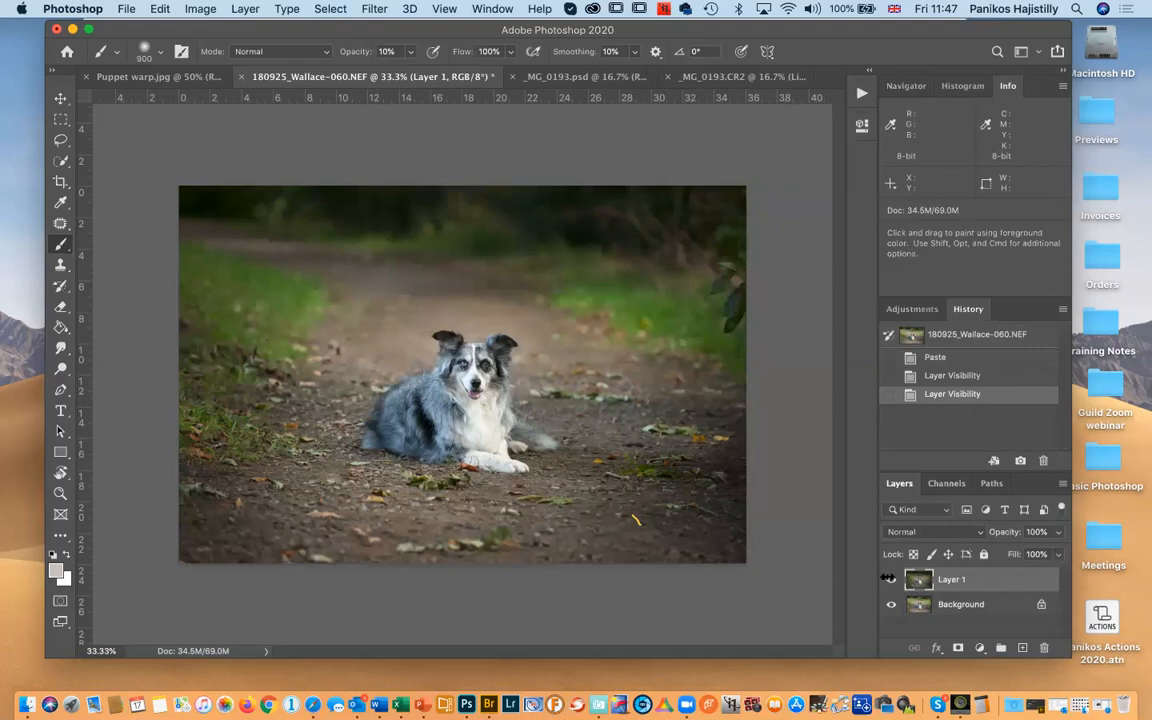
Duplicate Layer 1 and raise Clarity to +38 on the copy in the Camera Raw Filter
{"action": "key", "text": "super+j"}
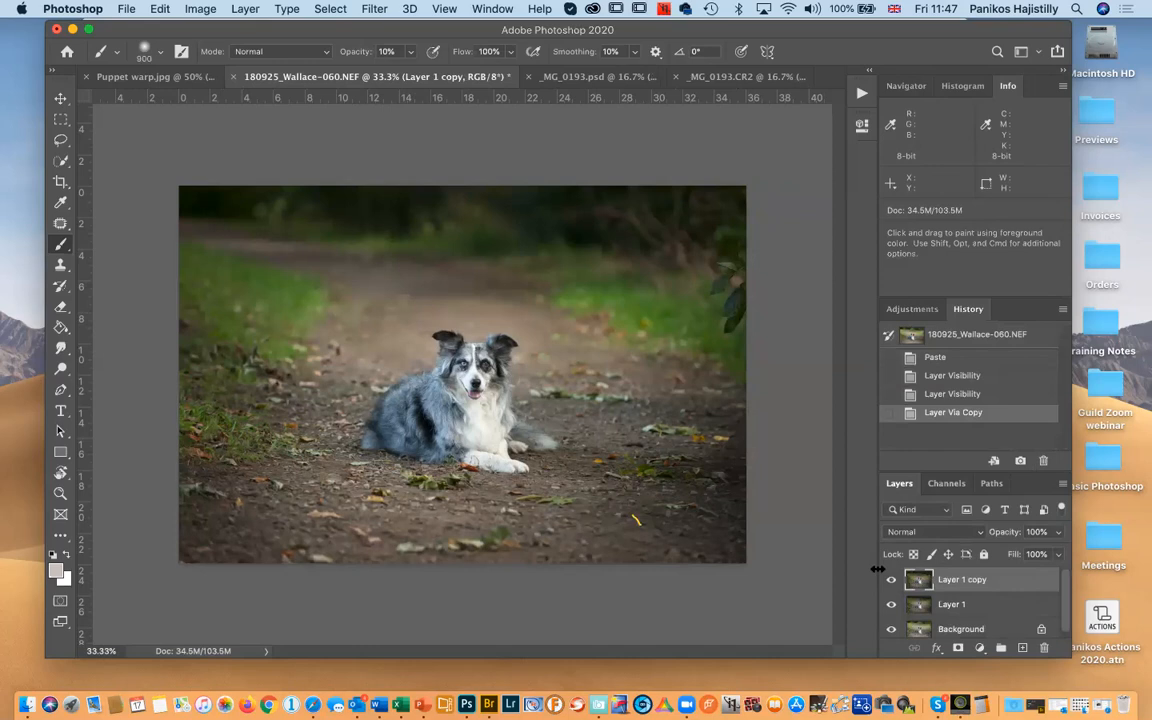
{"action": "key", "text": "shift+super+a"}
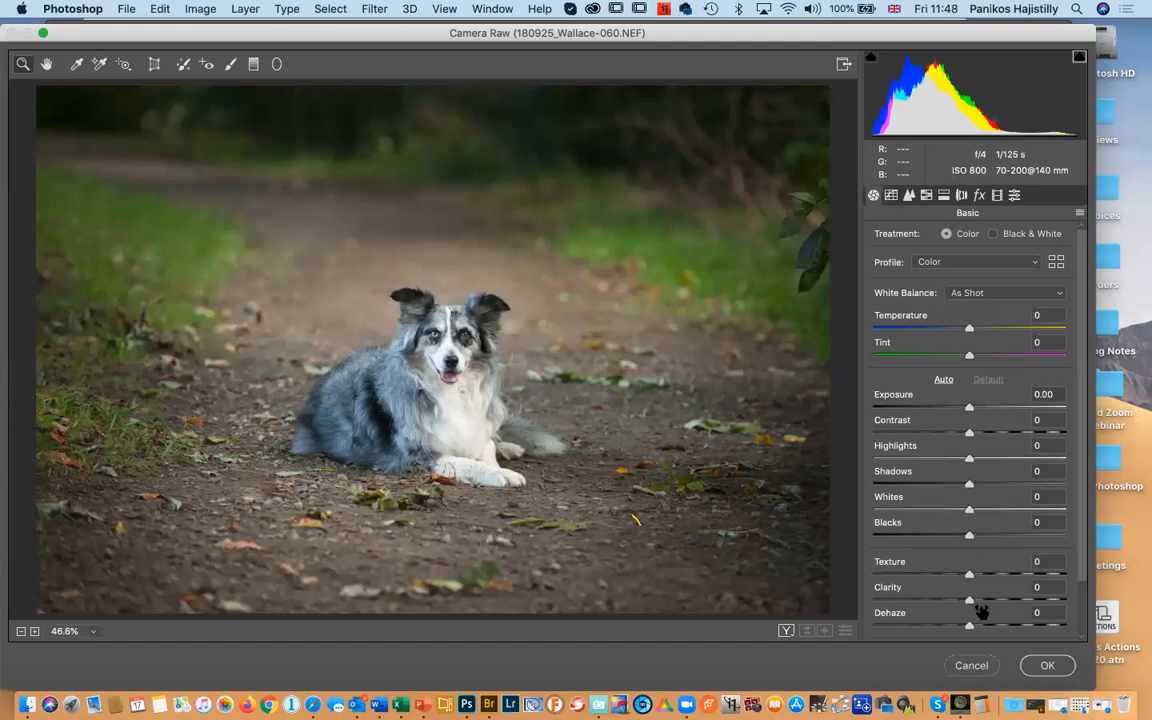
{"action": "scroll", "coordinate": [1079, 641], "scroll_direction": "down", "scroll_amount": 2}
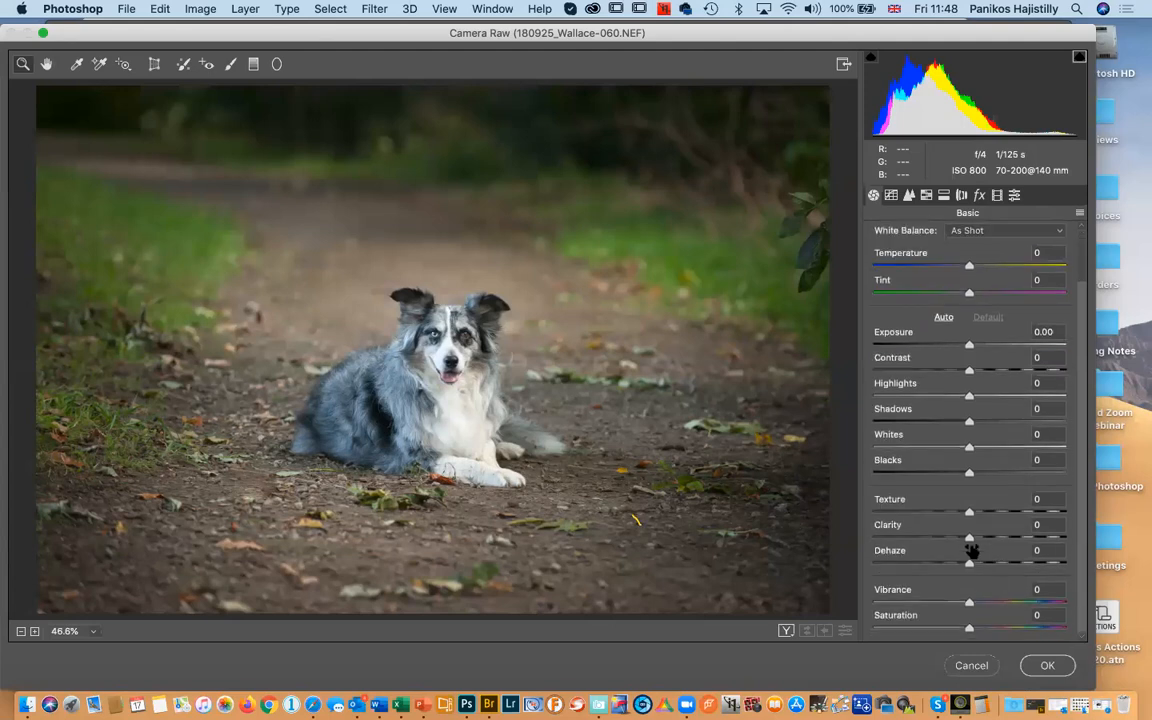
{"action": "left_click_drag", "start_coordinate": [967, 536], "coordinate": [1006, 542]}
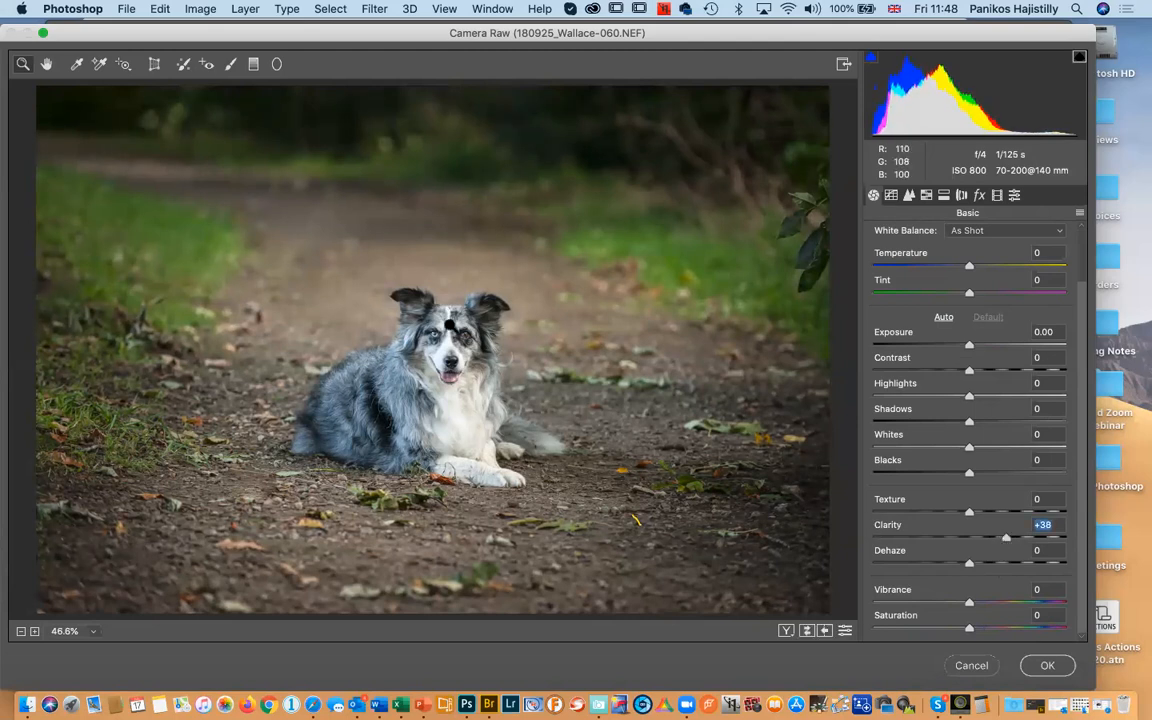
Reduce Clarity slightly below +38 while judging the detail in the dog's face, and apply the Camera Raw Filter
{"action": "left_click", "coordinate": [424, 376]}
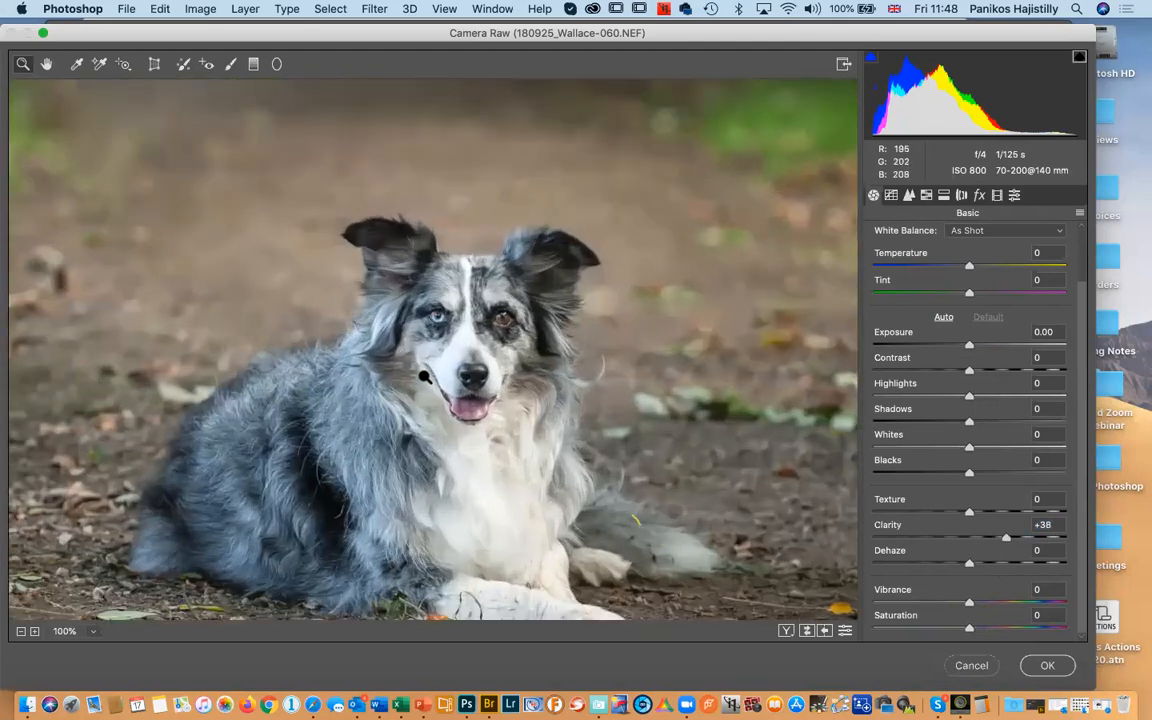
{"action": "left_click", "coordinate": [424, 376]}
{"action": "left_click", "coordinate": [424, 376]}
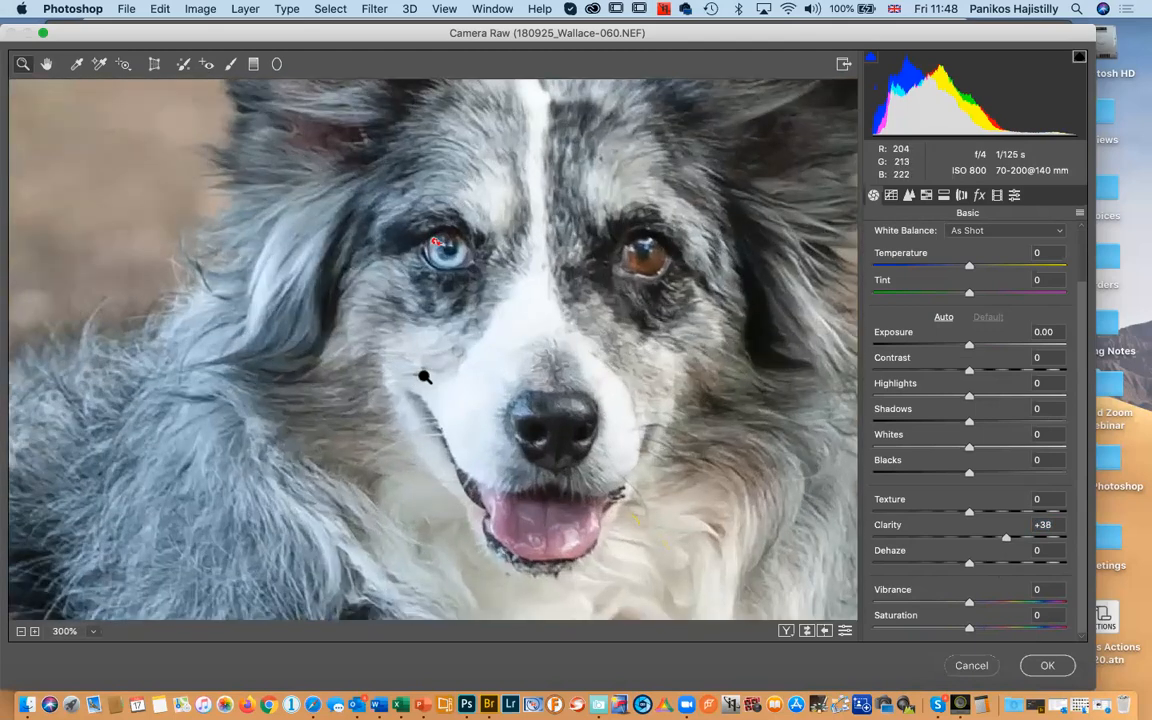
{"action": "left_click", "coordinate": [424, 376]}
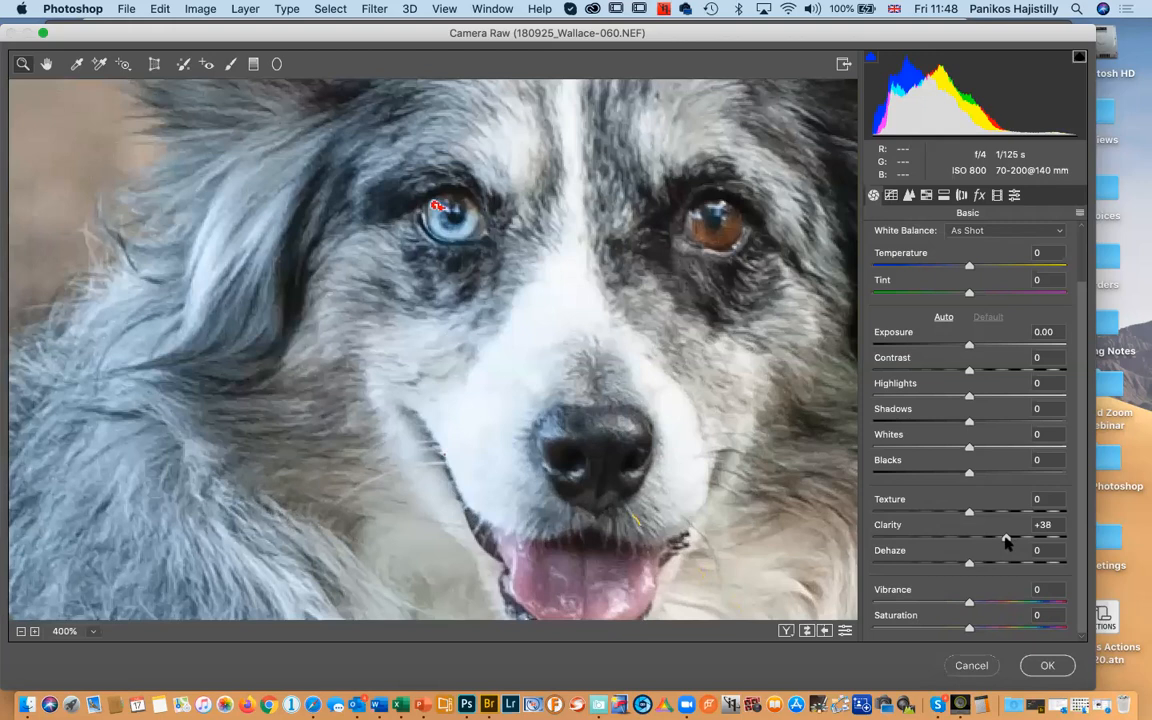
{"action": "left_click_drag", "start_coordinate": [1006, 540], "coordinate": [1002, 538]}
{"action": "left_click", "coordinate": [1046, 664]}
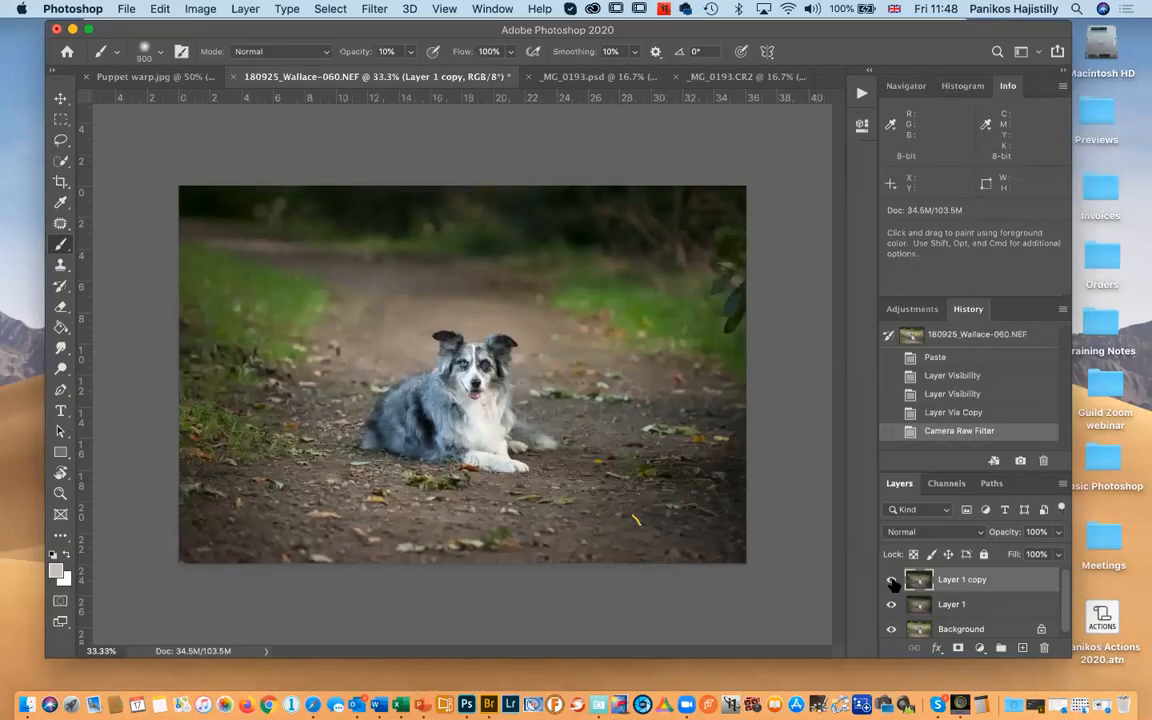
Toggle the visibility of Layer 1 copy to compare the whole image with and without the added Clarity
{"action": "left_click", "coordinate": [892, 582]}
{"action": "left_click", "coordinate": [892, 582]}
{"action": "left_click", "coordinate": [892, 582]}
{"action": "left_click", "coordinate": [892, 582]}
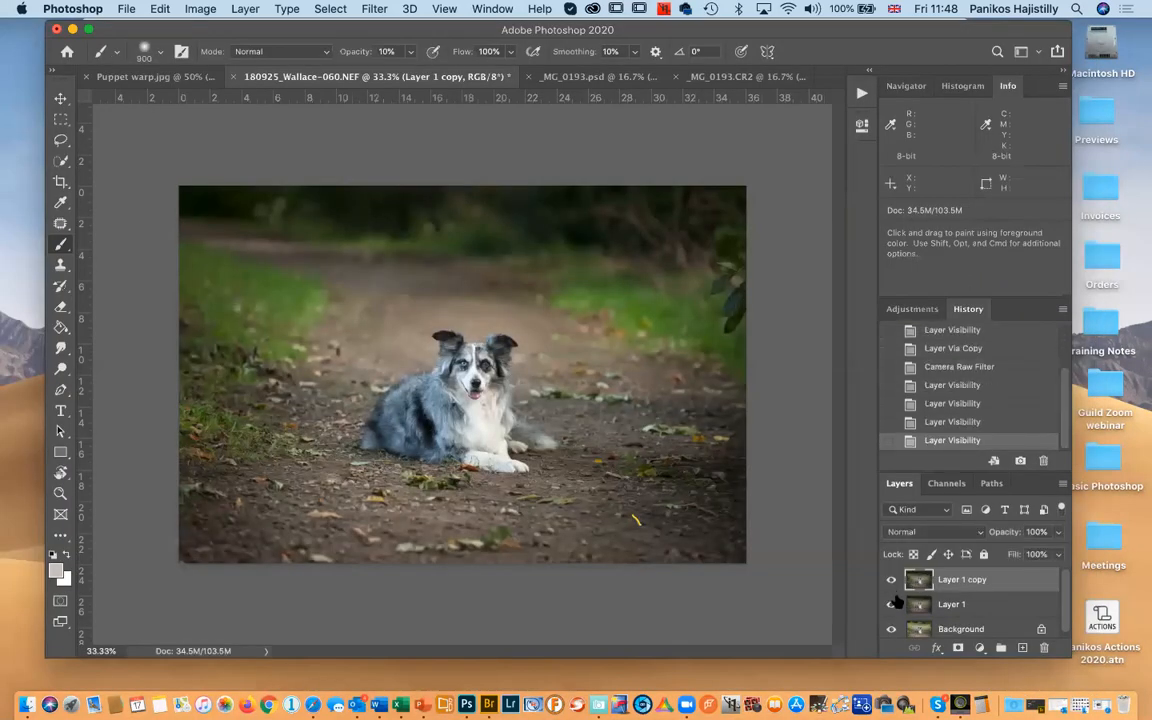
Add an inverted black mask to Layer 1 copy and paint the dog in white with the brush at 100% opacity
{"action": "left_click", "coordinate": [958, 648]}
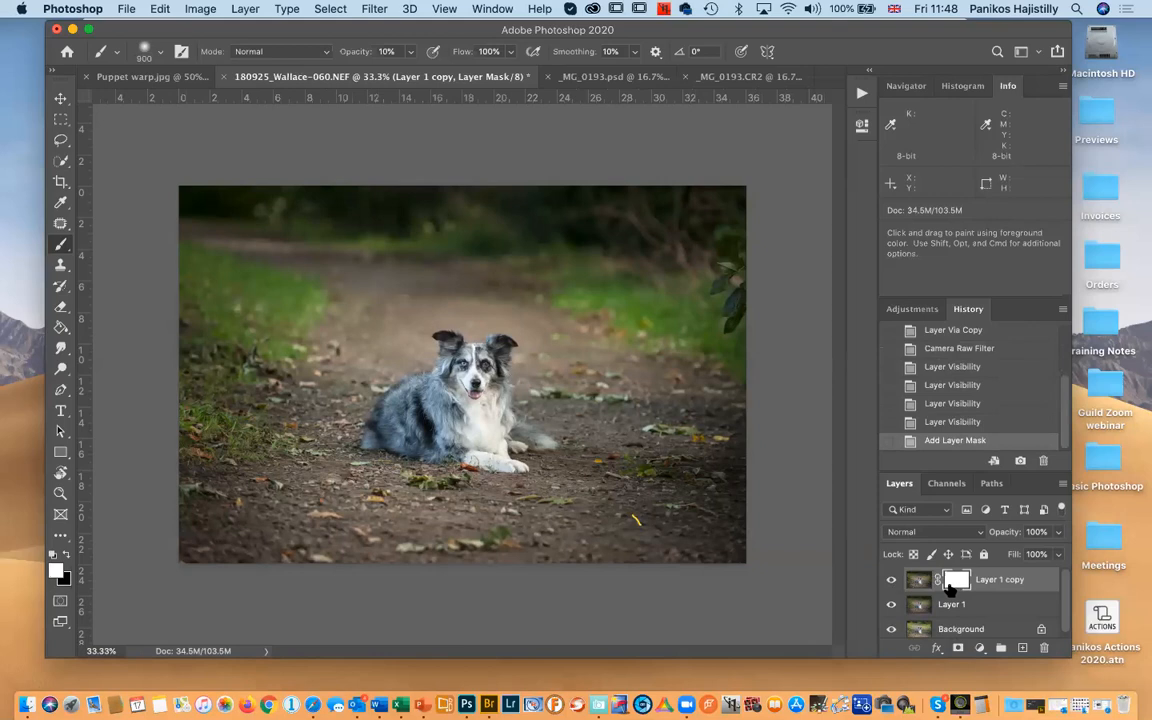
{"action": "key", "text": "super+i"}
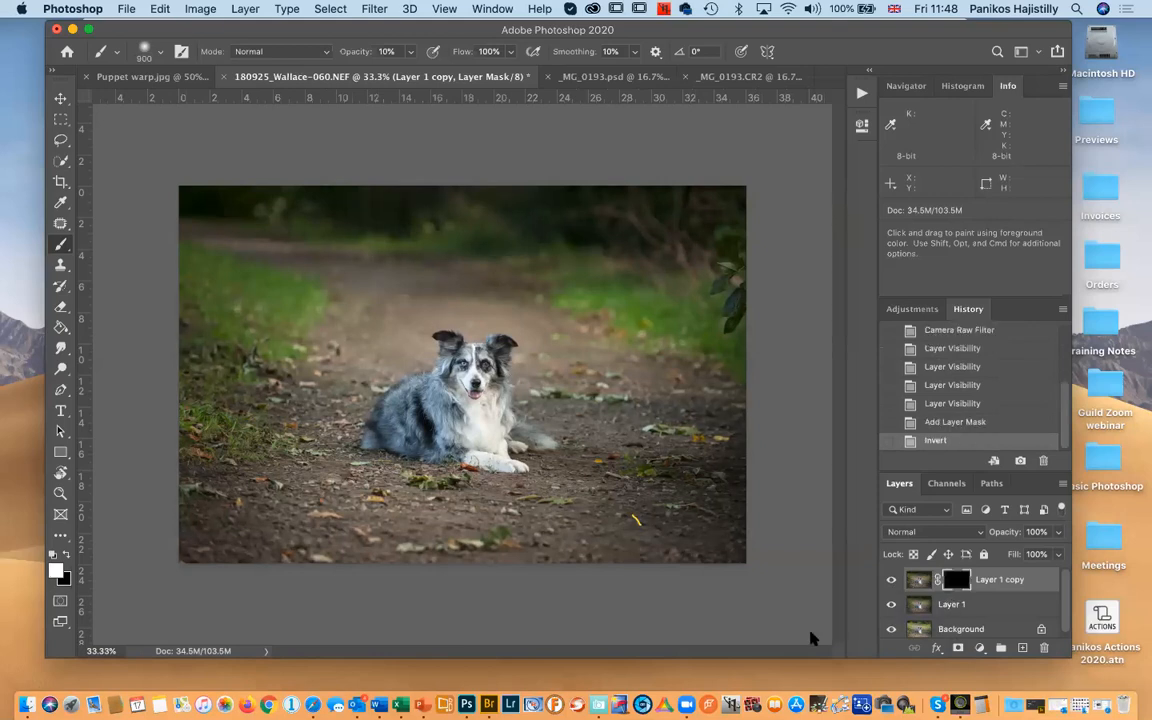
{"action": "left_click", "coordinate": [409, 52]}
{"action": "left_click_drag", "start_coordinate": [404, 69], "coordinate": [540, 54]}
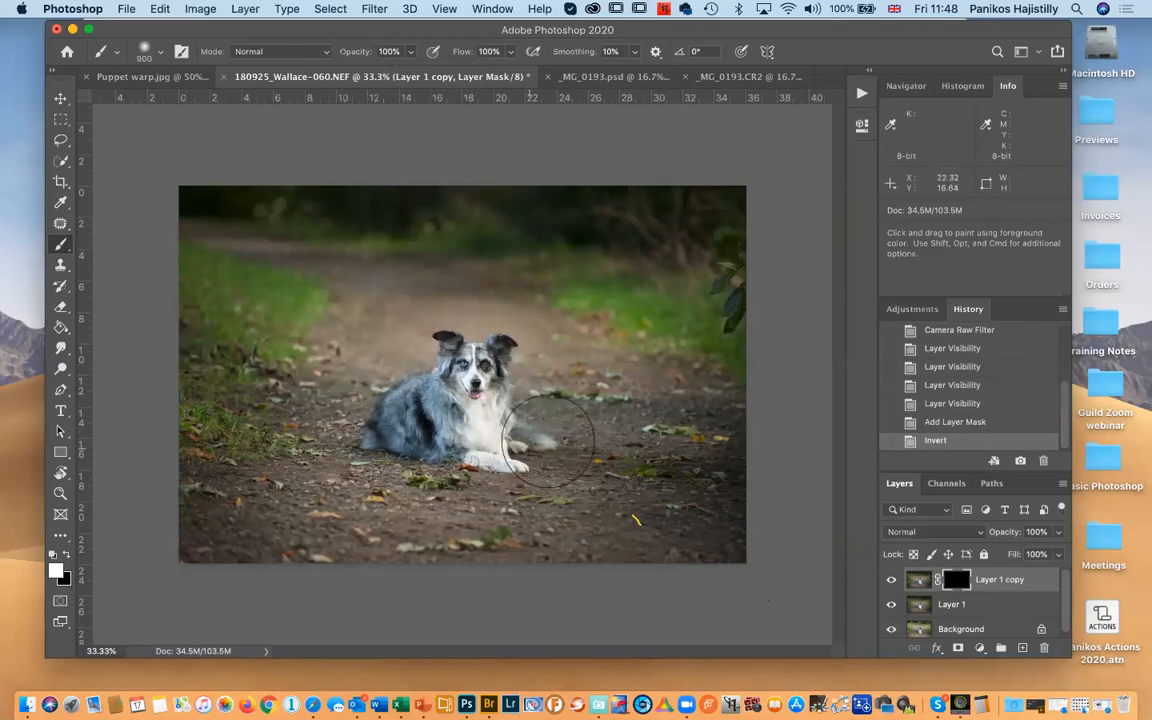
{"action": "left_click_drag", "start_coordinate": [461, 401], "coordinate": [465, 360]}
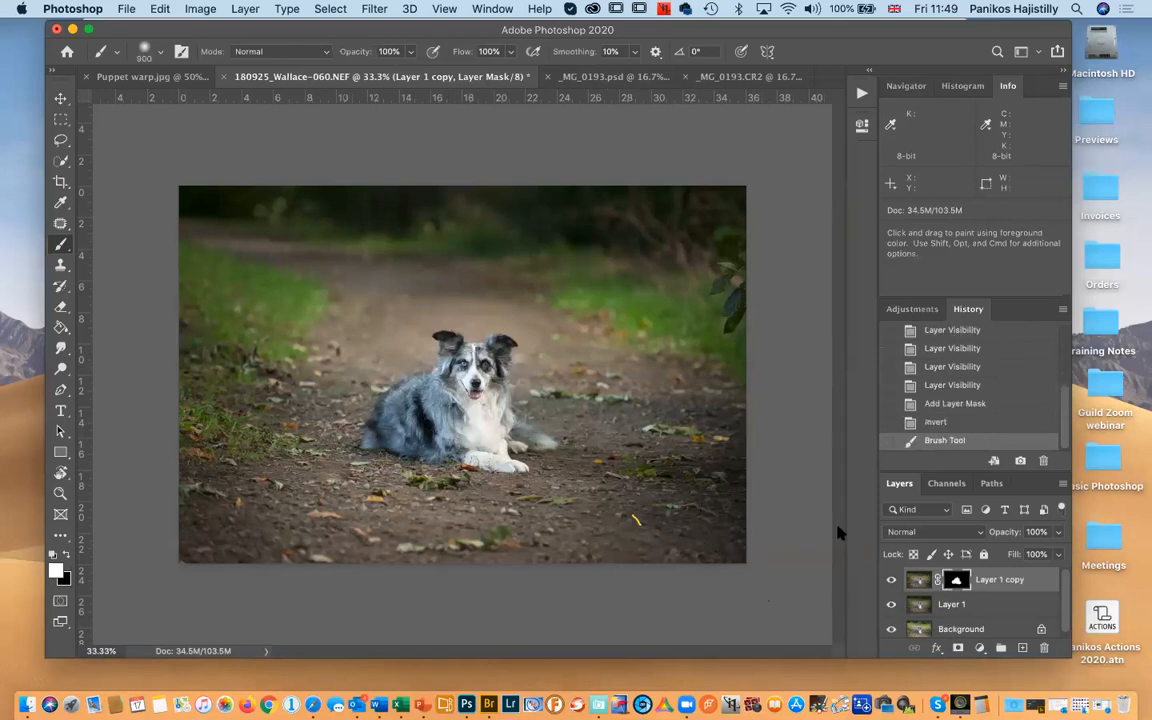
Compare the dog's detail at 66.67% zoom with the masked Layer 1 copy shown and hidden
{"action": "left_click", "coordinate": [891, 579]}
{"action": "left_click", "coordinate": [891, 579]}
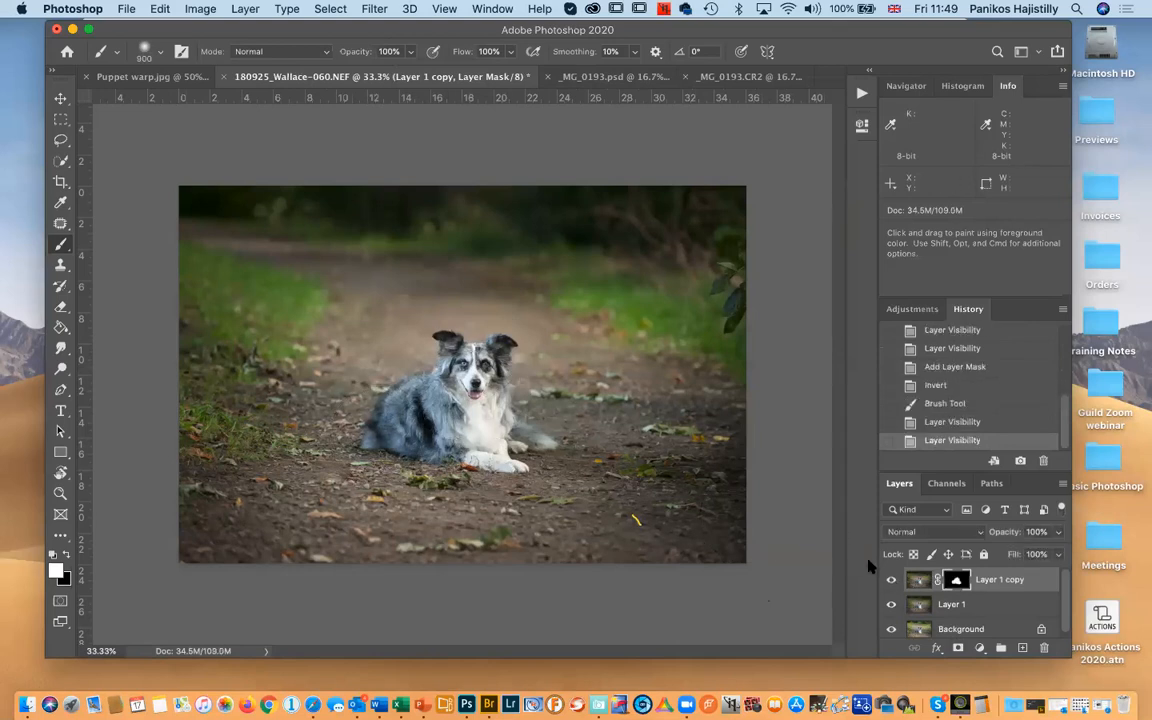
{"action": "key", "text": "super+plus"}
{"action": "key", "text": "super+plus"}
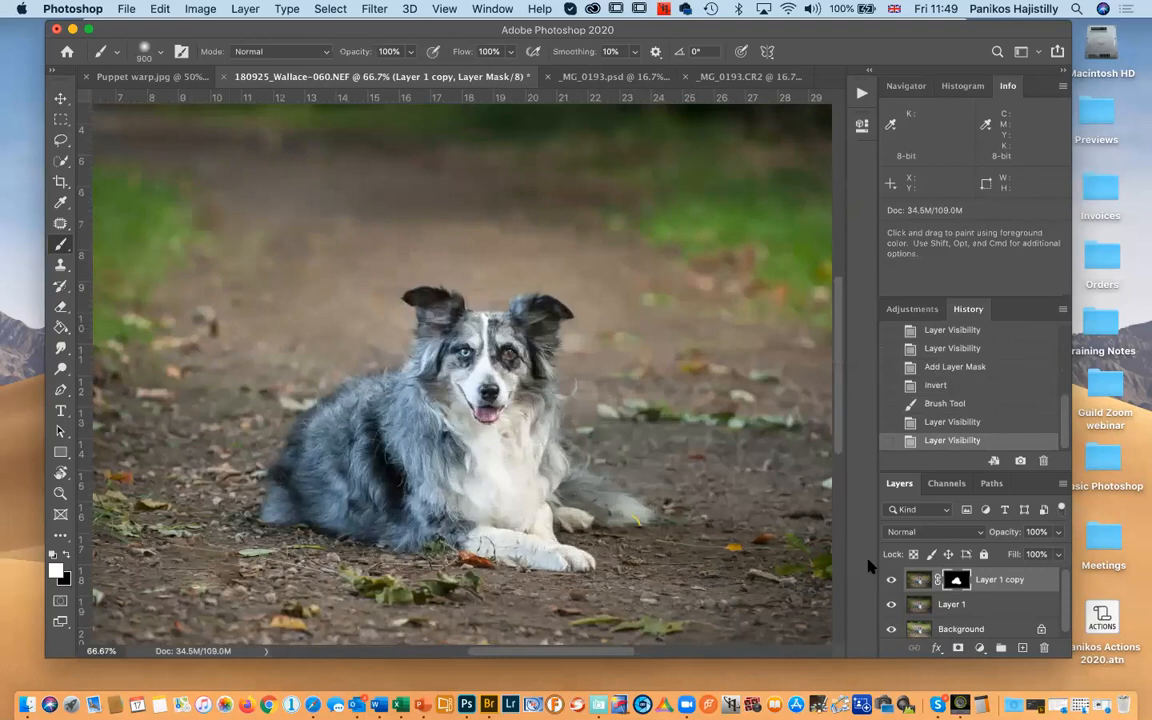
{"action": "key", "text": "super+plus"}
{"action": "key", "text": "super+minus"}
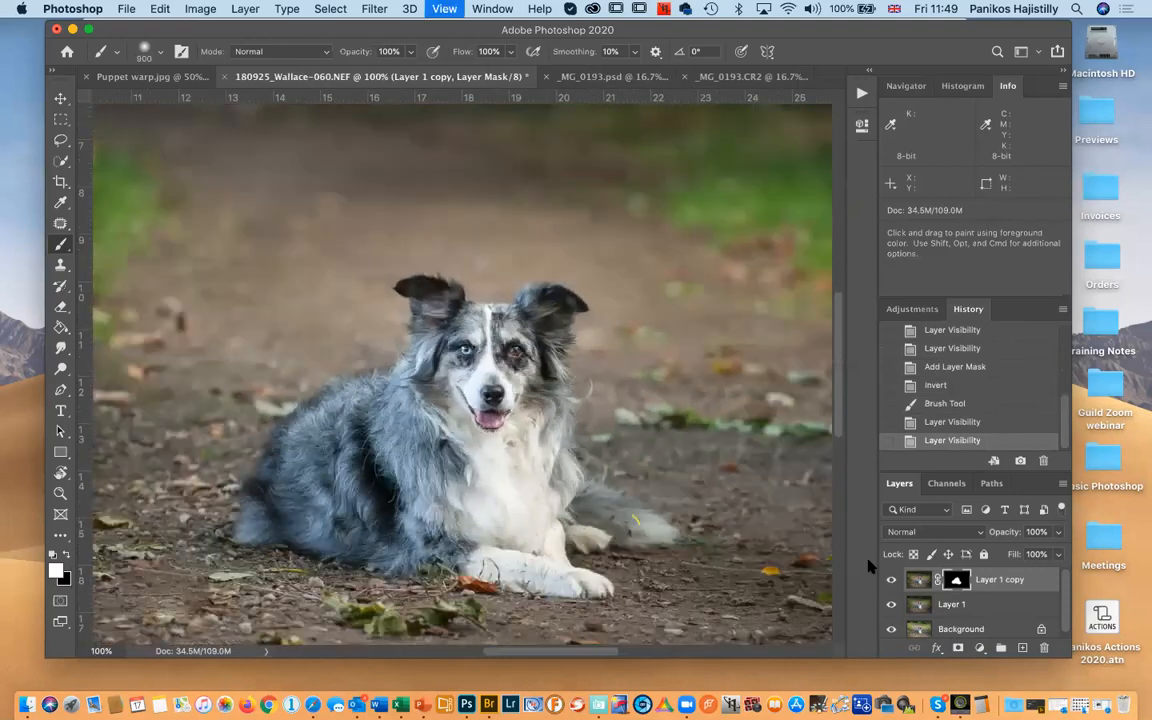
{"action": "left_click_drag", "start_coordinate": [528, 450], "coordinate": [551, 392]}
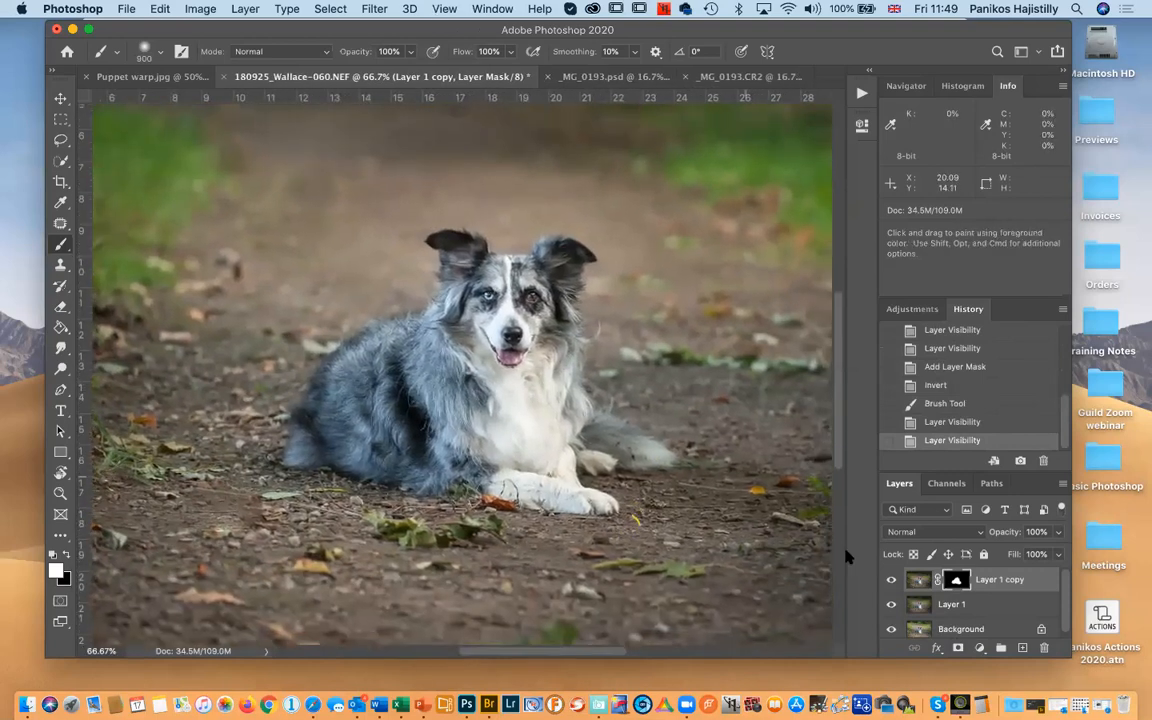
{"action": "left_click", "coordinate": [891, 580]}
{"action": "left_click", "coordinate": [891, 580]}
{"action": "left_click", "coordinate": [891, 580]}
{"action": "left_click", "coordinate": [891, 580]}
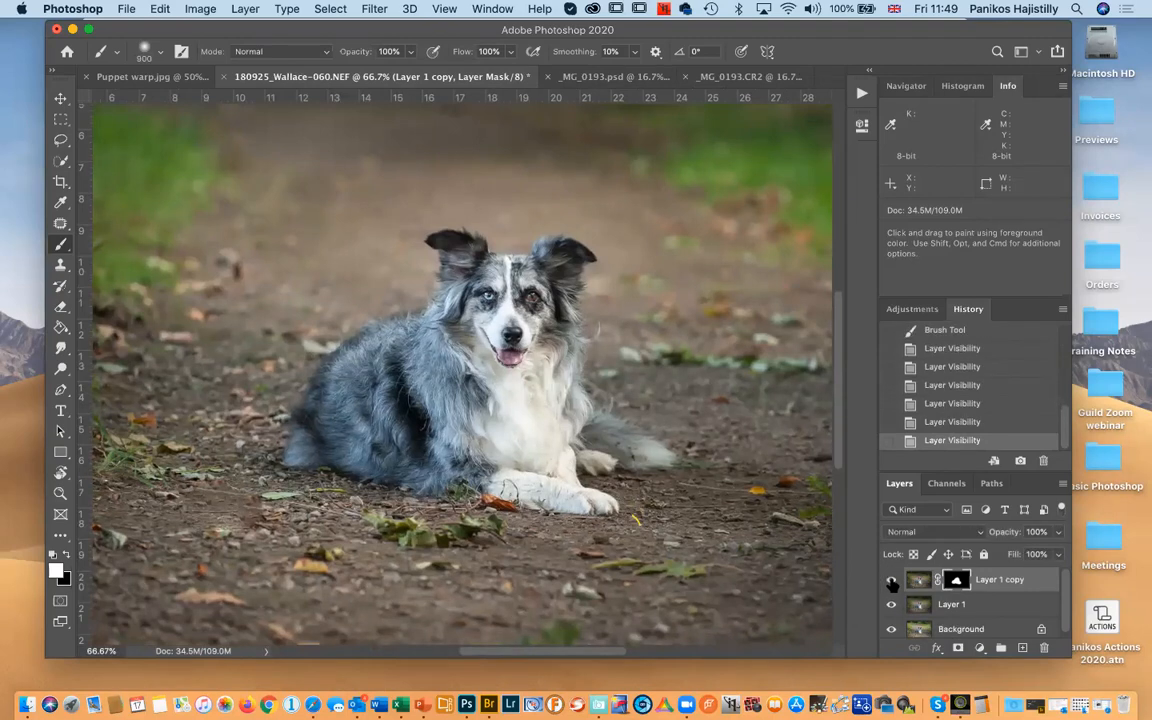
Compare the dog with Layer 1 copy hidden and shown, and lower that layer's opacity to 59%
{"action": "left_click", "coordinate": [891, 580]}
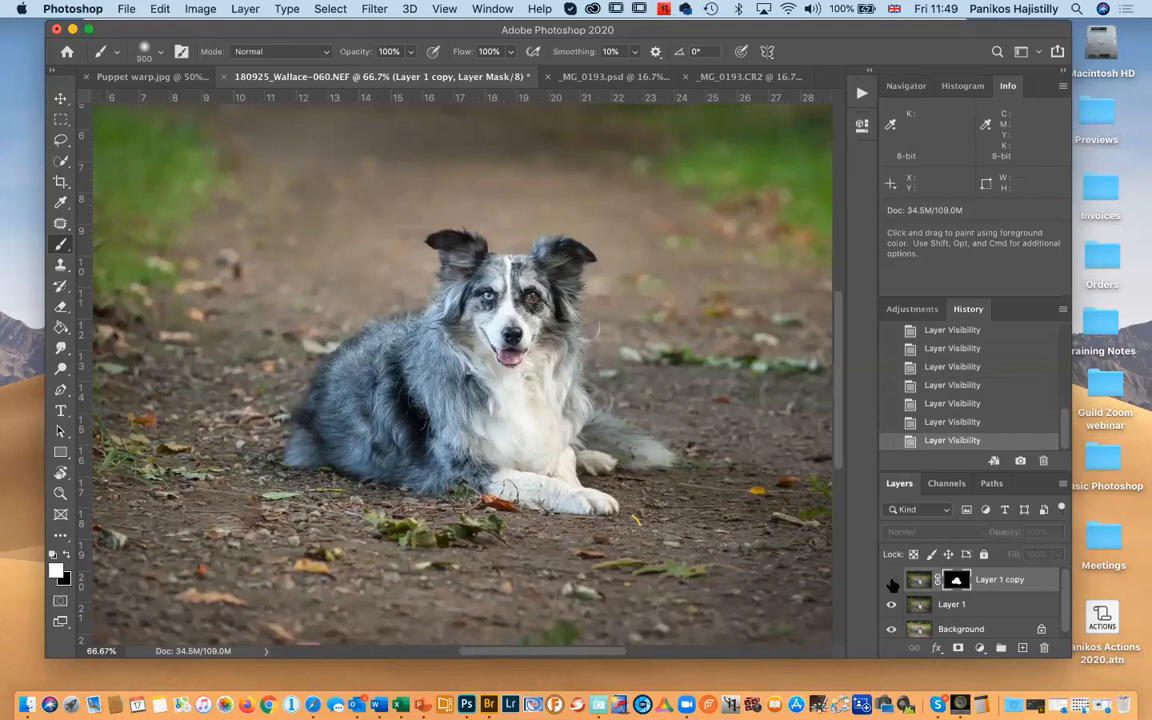
{"action": "left_click", "coordinate": [891, 581]}
{"action": "left_click", "coordinate": [891, 581]}
{"action": "left_click", "coordinate": [891, 581]}
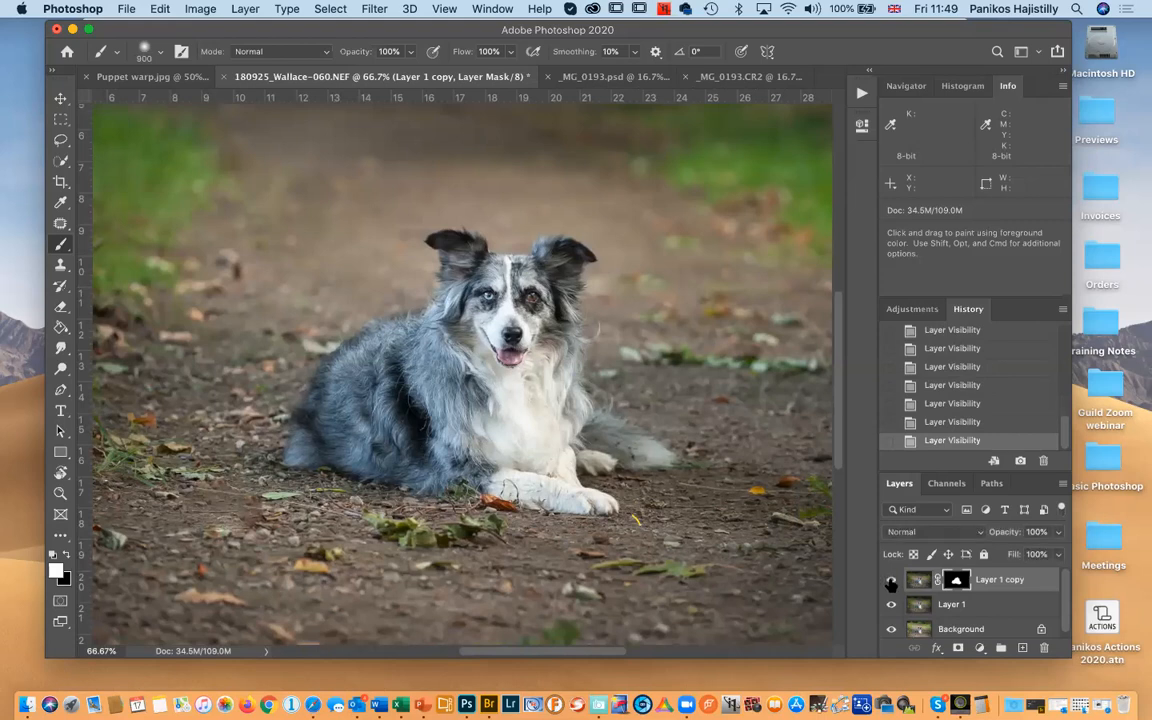
{"action": "left_click", "coordinate": [891, 581]}
{"action": "left_click", "coordinate": [891, 581]}
{"action": "left_click", "coordinate": [1058, 532]}
{"action": "left_click_drag", "start_coordinate": [1062, 537], "coordinate": [1031, 553]}
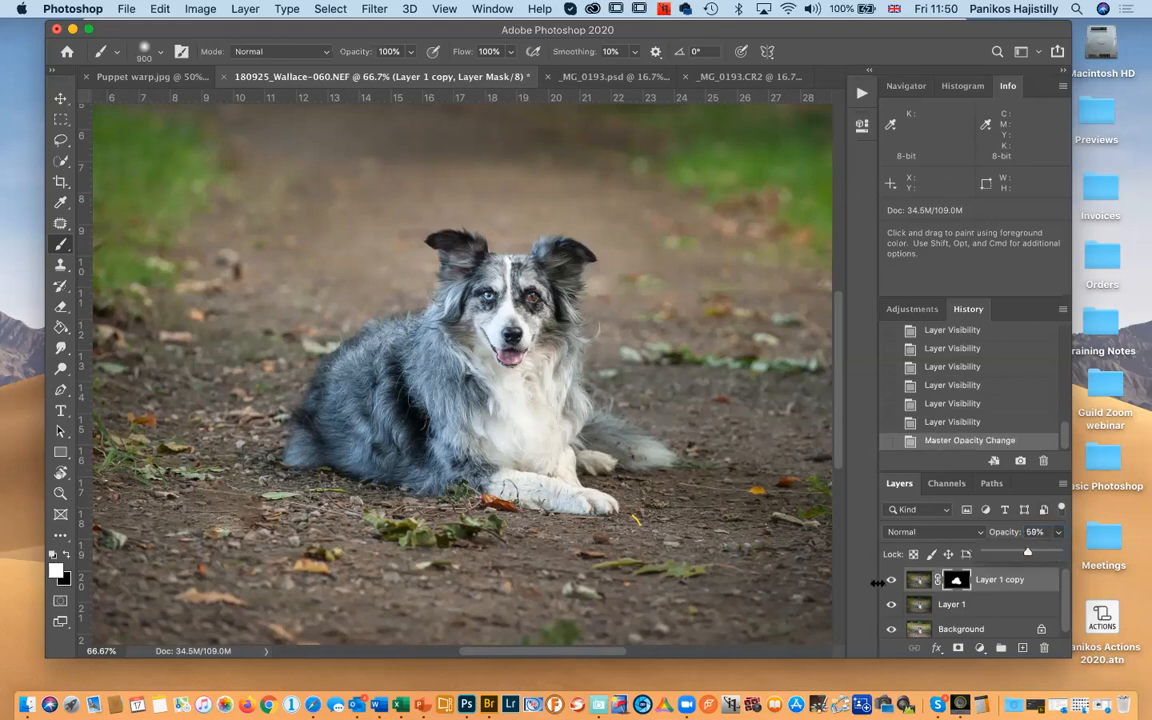
Toggle the visibility of Layer 1 copy to judge the softened Clarity effect on the dog
{"action": "left_click", "coordinate": [891, 580]}
{"action": "left_click", "coordinate": [891, 580]}
{"action": "left_click", "coordinate": [891, 580]}
{"action": "left_click", "coordinate": [891, 580]}
{"action": "left_click", "coordinate": [891, 580]}
{"action": "left_click", "coordinate": [891, 580]}
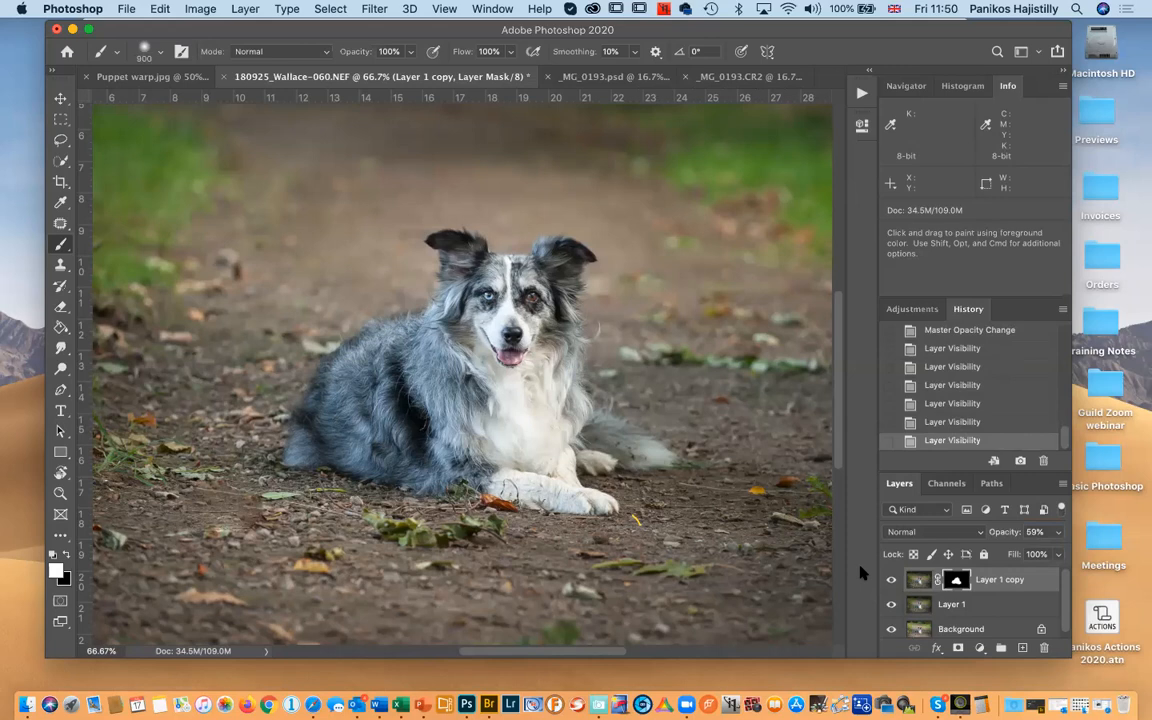
View the Mac's system overview with its model, processor, memory and graphics, and close it
{"action": "left_click", "coordinate": [20, 12]}
{"action": "left_click", "coordinate": [274, 234]}
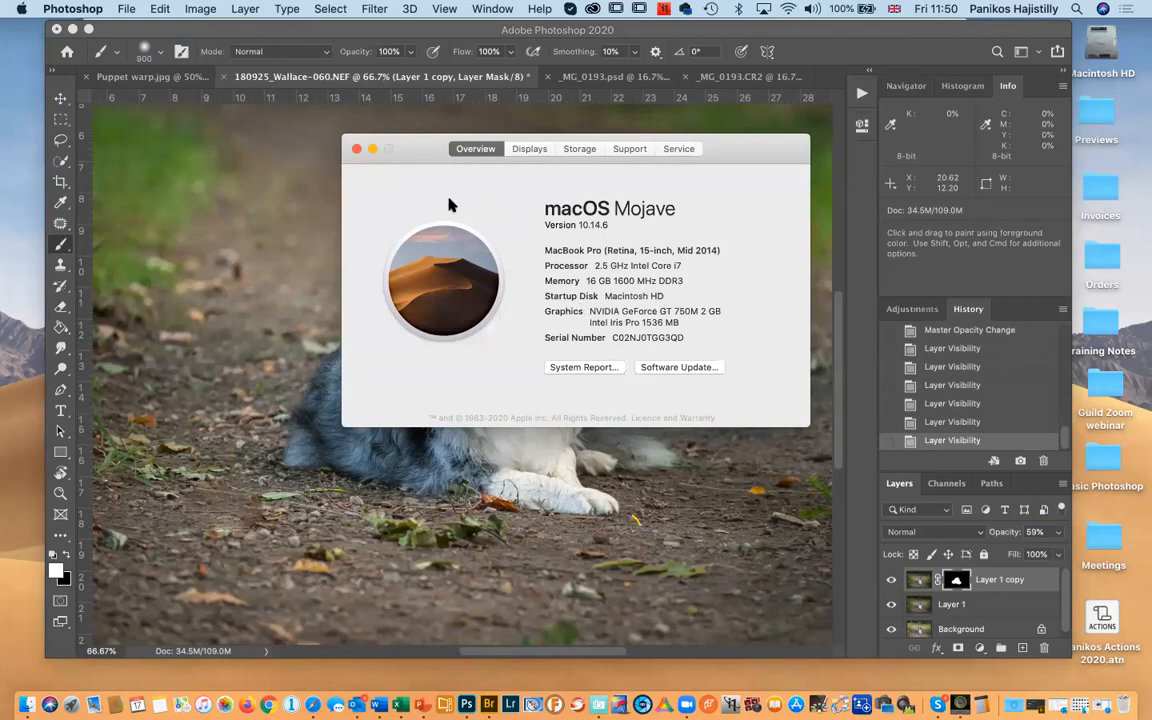
{"action": "left_click", "coordinate": [357, 149]}
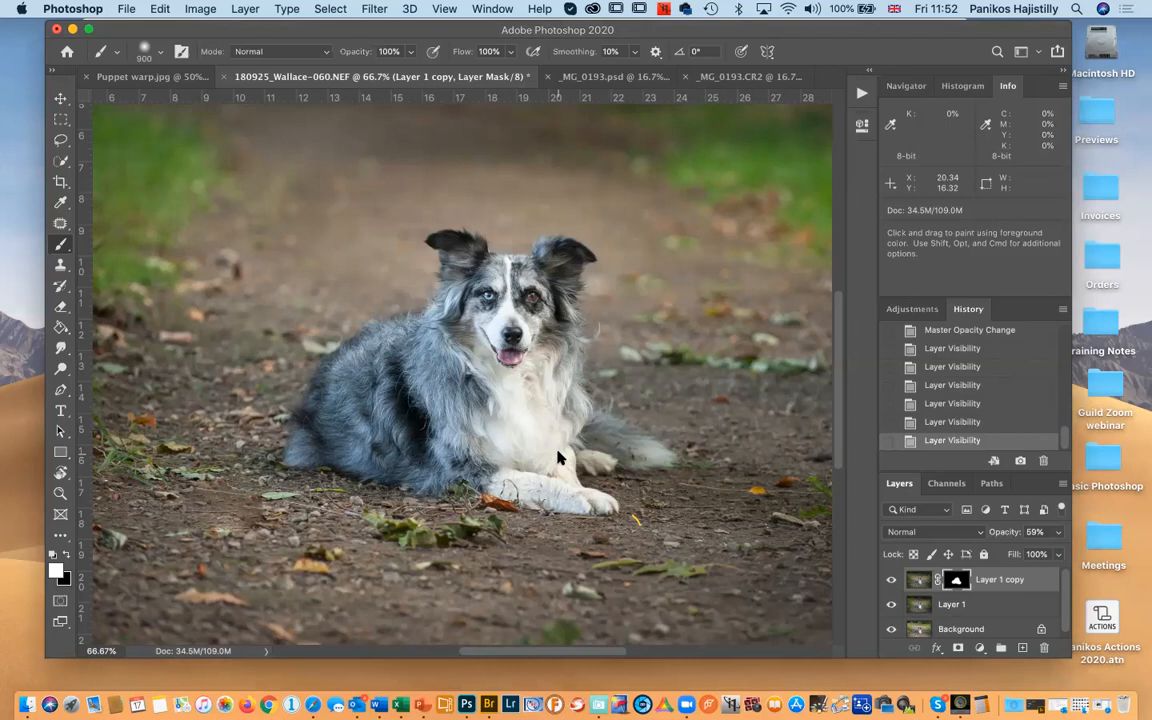
Merge the masked Layer 1 copy down into Layer 1 with the whole image in view at 33.33%
{"action": "key", "text": "super+minus"}
{"action": "key", "text": "super+minus"}
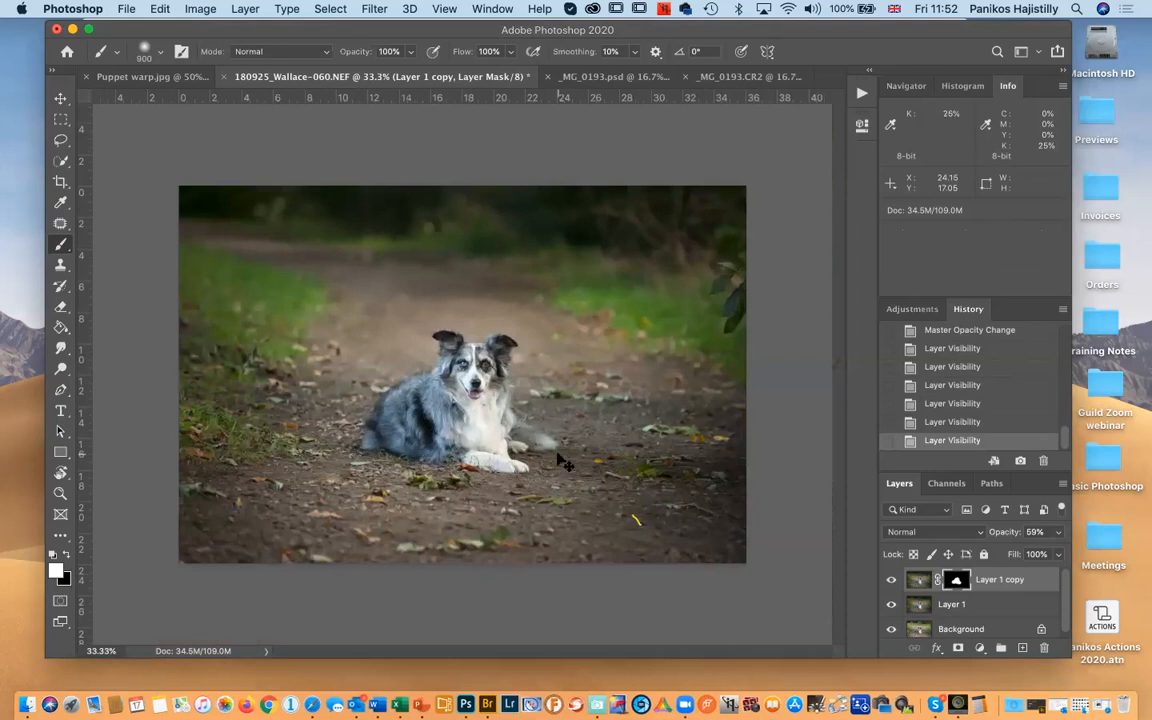
{"action": "key", "text": "super+e"}
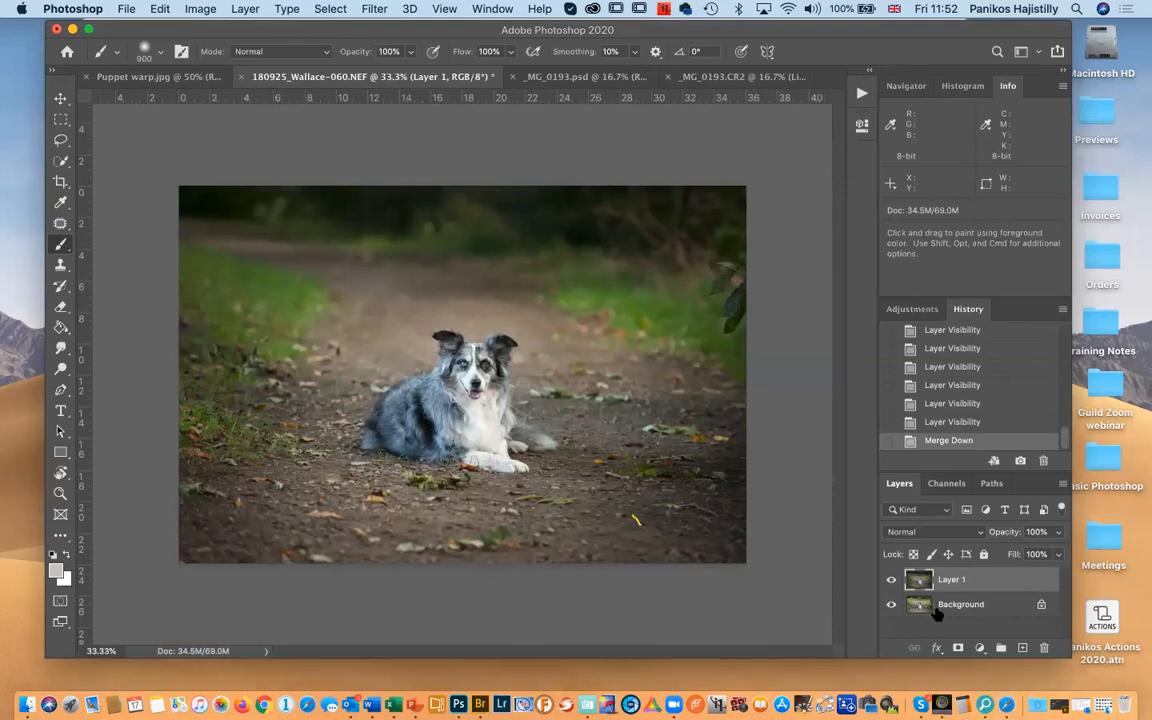
Compare the original dog photo with the finished edit by repeatedly hiding and showing Layer 1
{"action": "left_click", "coordinate": [892, 583]}
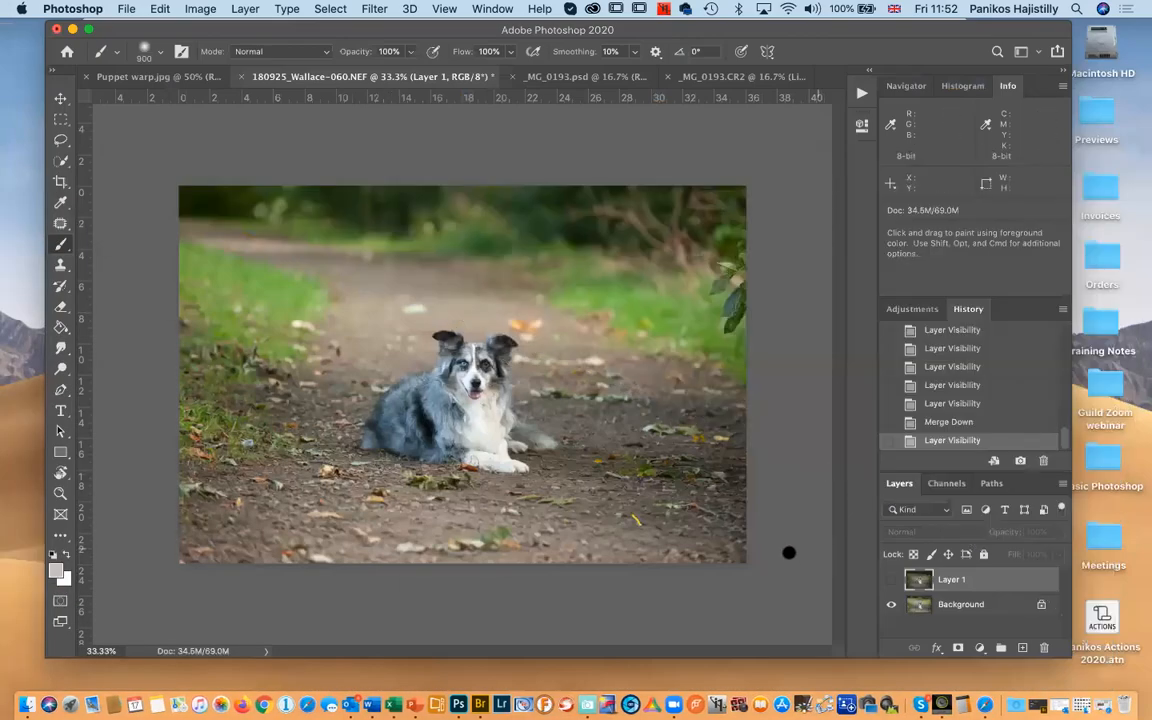
{"action": "left_click", "coordinate": [804, 559]}
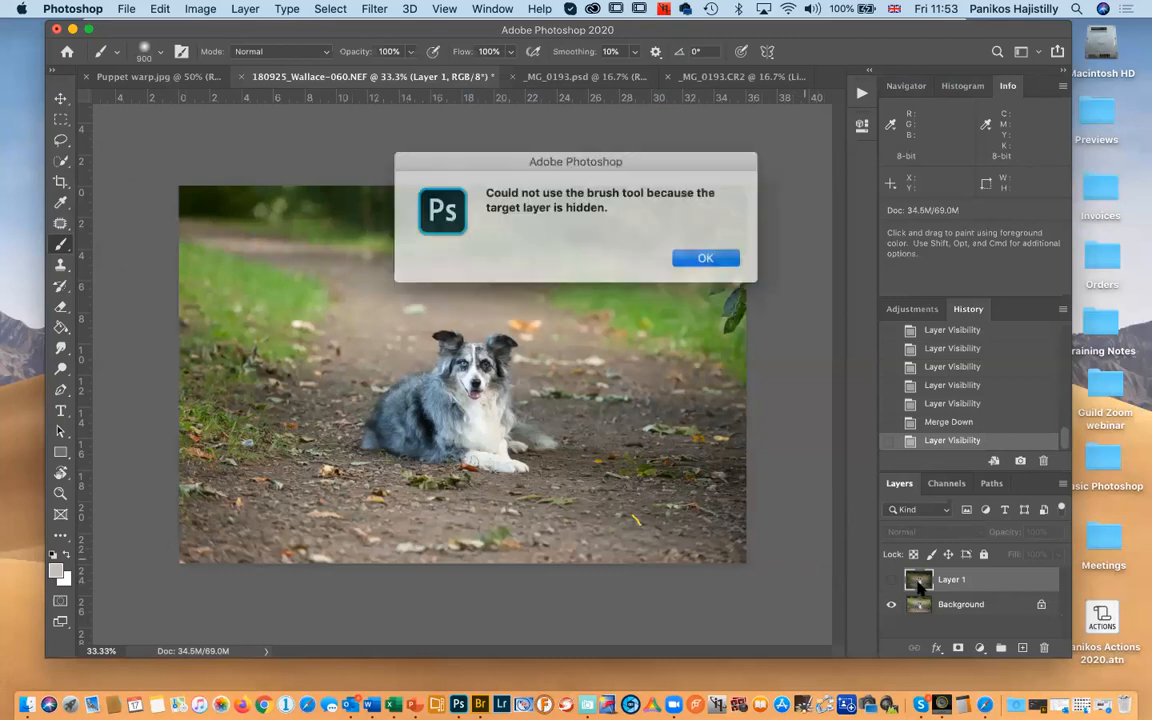
{"action": "left_click", "coordinate": [697, 257]}
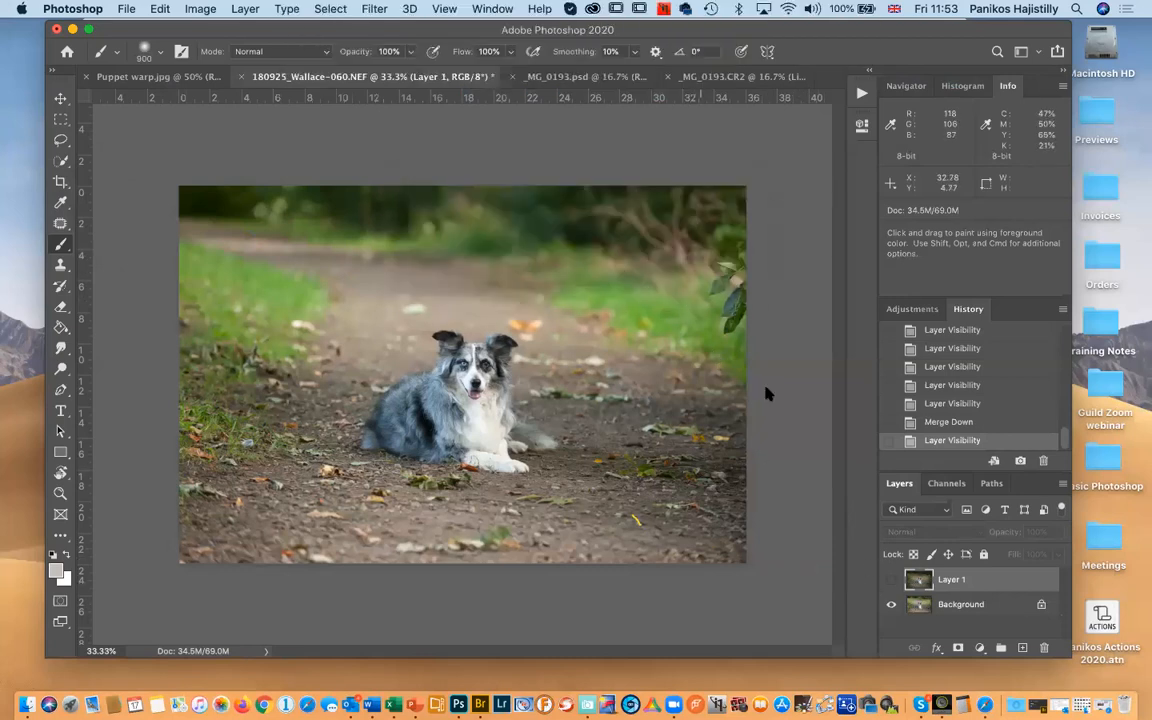
{"action": "left_click", "coordinate": [891, 580]}
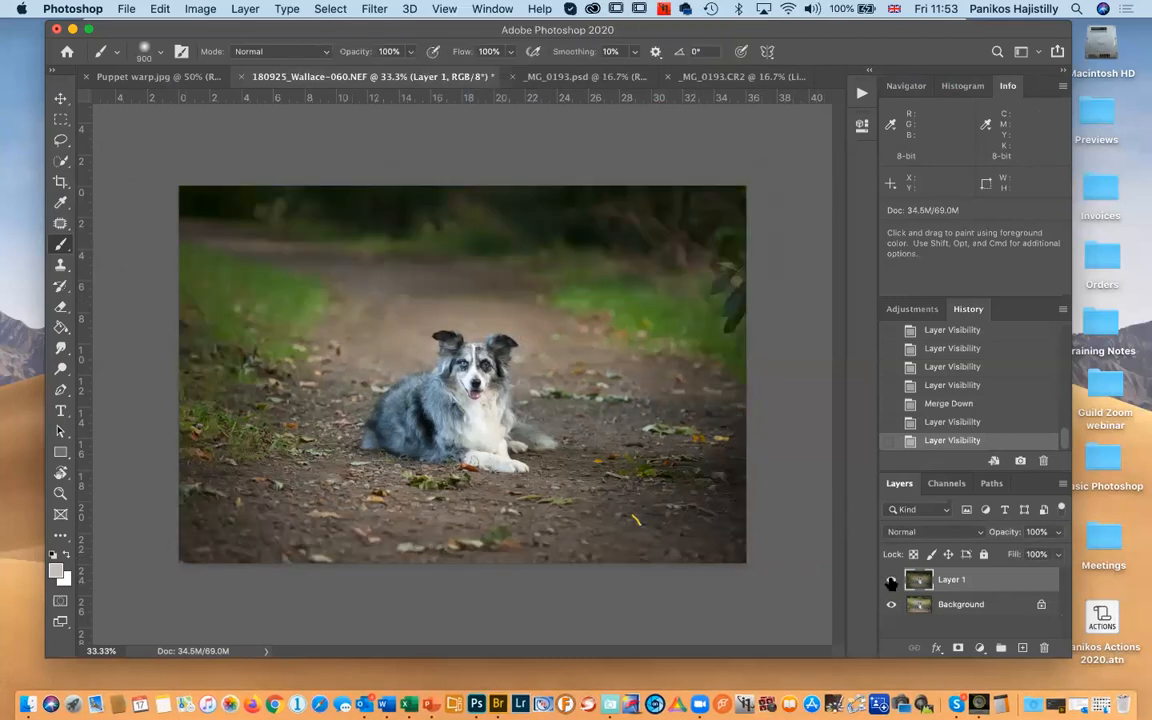
{"action": "left_click", "coordinate": [891, 580]}
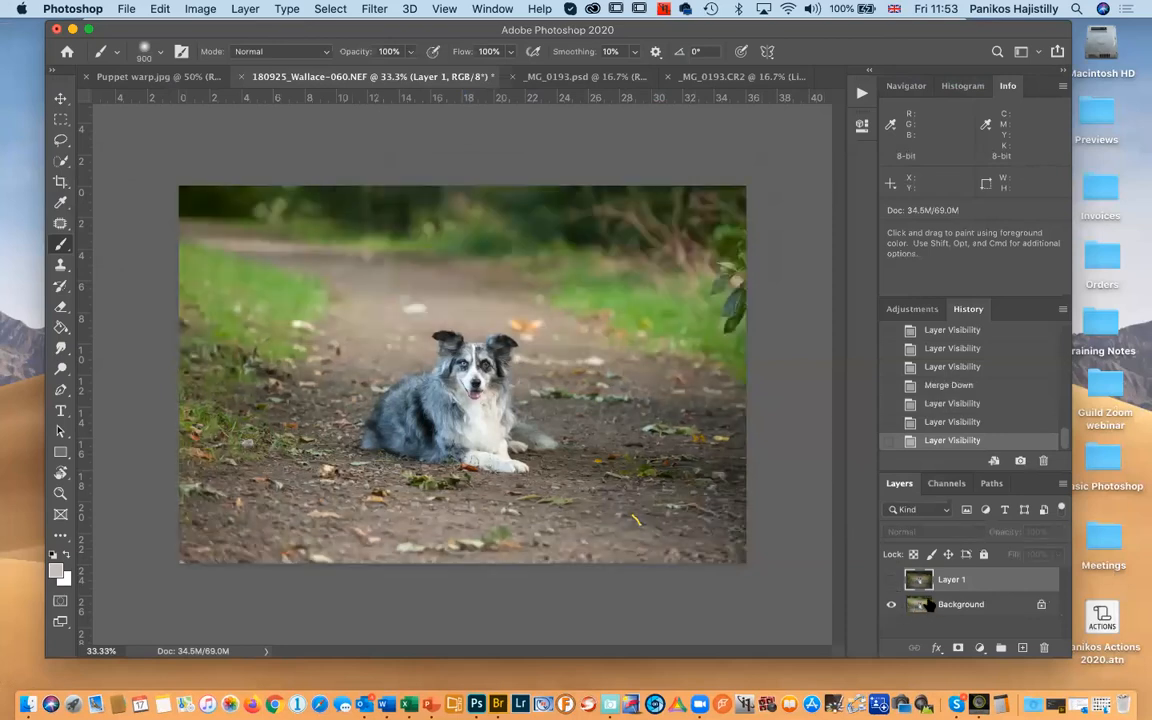
{"action": "left_click", "coordinate": [891, 580]}
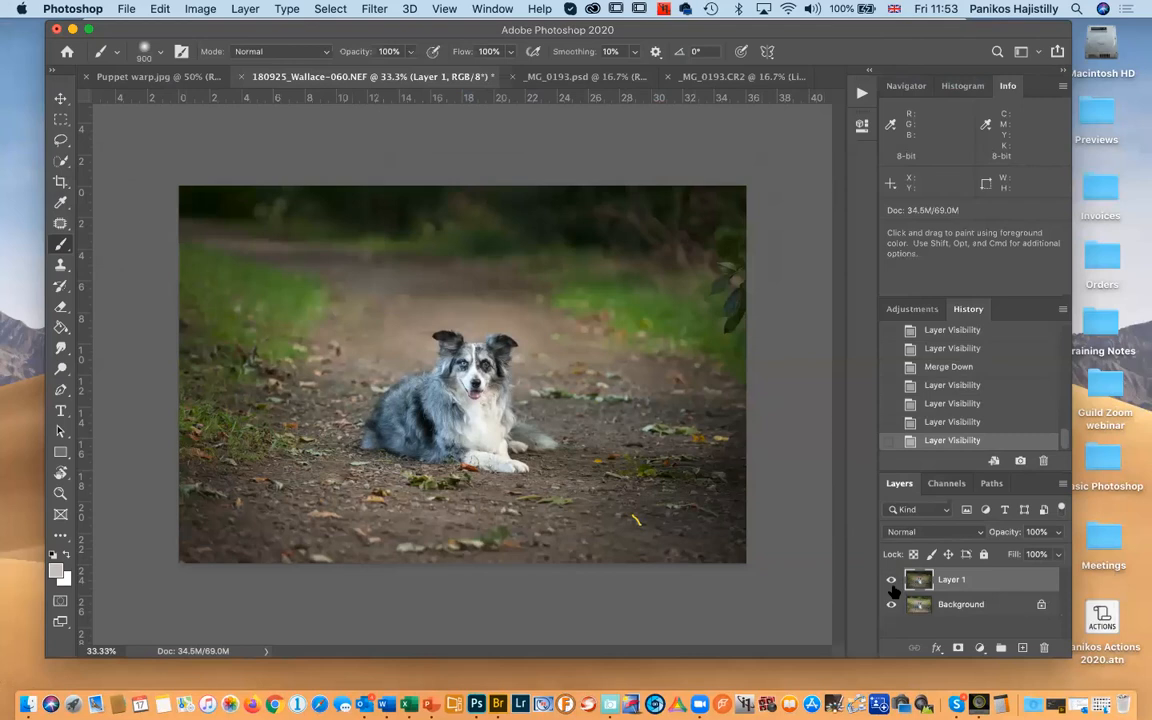
{"action": "left_click", "coordinate": [891, 581]}
{"action": "left_click", "coordinate": [891, 581]}
{"action": "left_click", "coordinate": [891, 581]}
{"action": "left_click", "coordinate": [891, 581]}
{"action": "left_click", "coordinate": [891, 581]}
{"action": "left_click", "coordinate": [891, 581]}
{"action": "left_click", "coordinate": [891, 581]}
{"action": "left_click", "coordinate": [891, 581]}
{"action": "left_click", "coordinate": [891, 581]}
{"action": "left_click", "coordinate": [891, 581]}
{"action": "left_click", "coordinate": [891, 581]}
Add a white mask to Layer 1, try black brushing over the ground beside the dog's head, and undo the stroke
{"action": "left_click", "coordinate": [958, 648]}
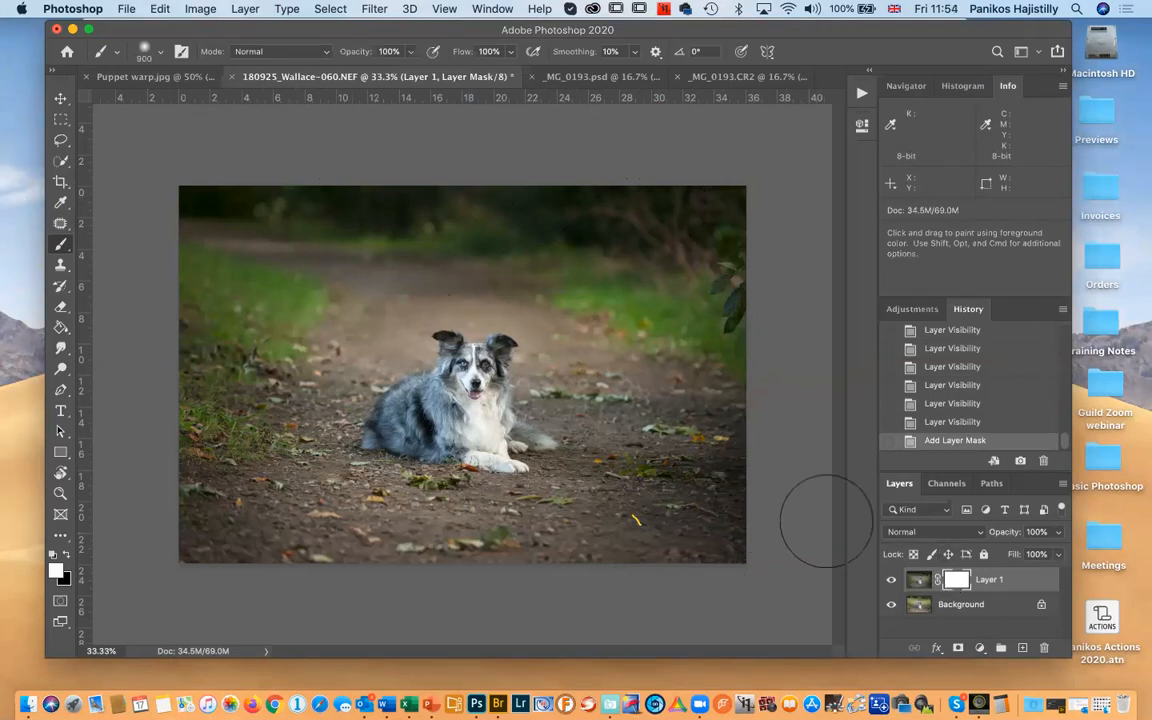
{"action": "key", "text": "x"}
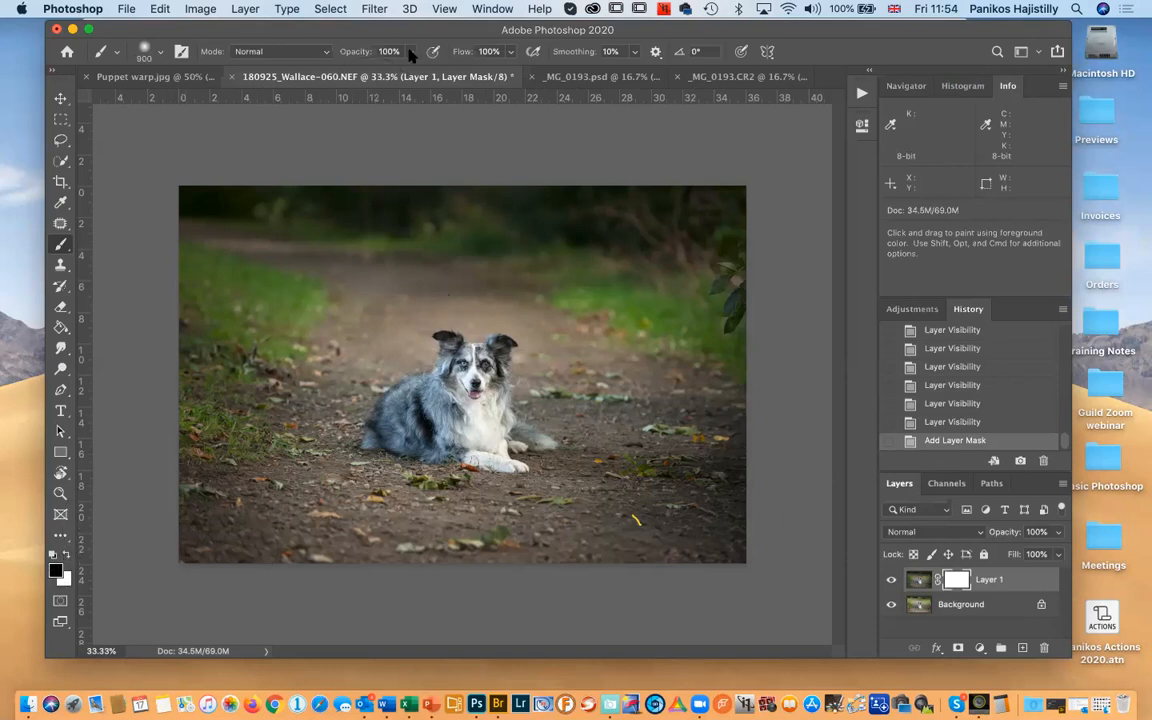
{"action": "mouse_move", "coordinate": [552, 302]}
{"action": "left_mouse_down"}
{"action": "mouse_move", "coordinate": [541, 371]}
{"action": "mouse_move", "coordinate": [560, 347]}
{"action": "mouse_move", "coordinate": [626, 335]}
{"action": "mouse_move", "coordinate": [628, 309]}
{"action": "mouse_move", "coordinate": [631, 384]}
{"action": "left_mouse_up"}
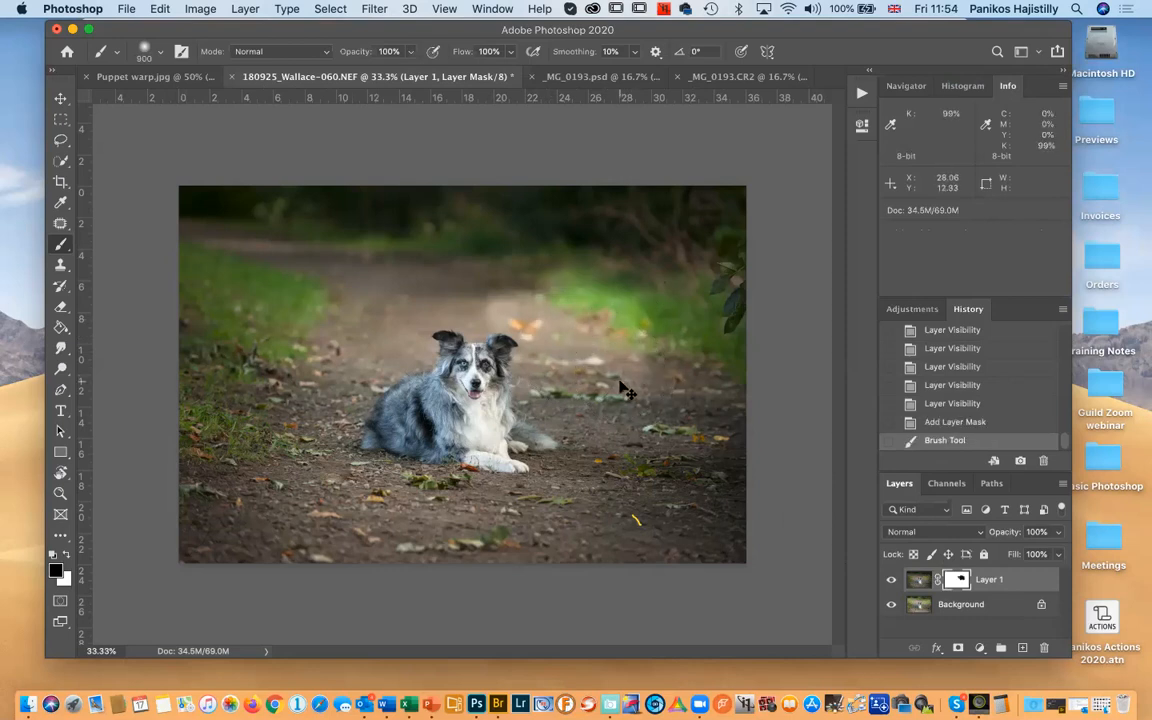
{"action": "key", "text": "super+z"}
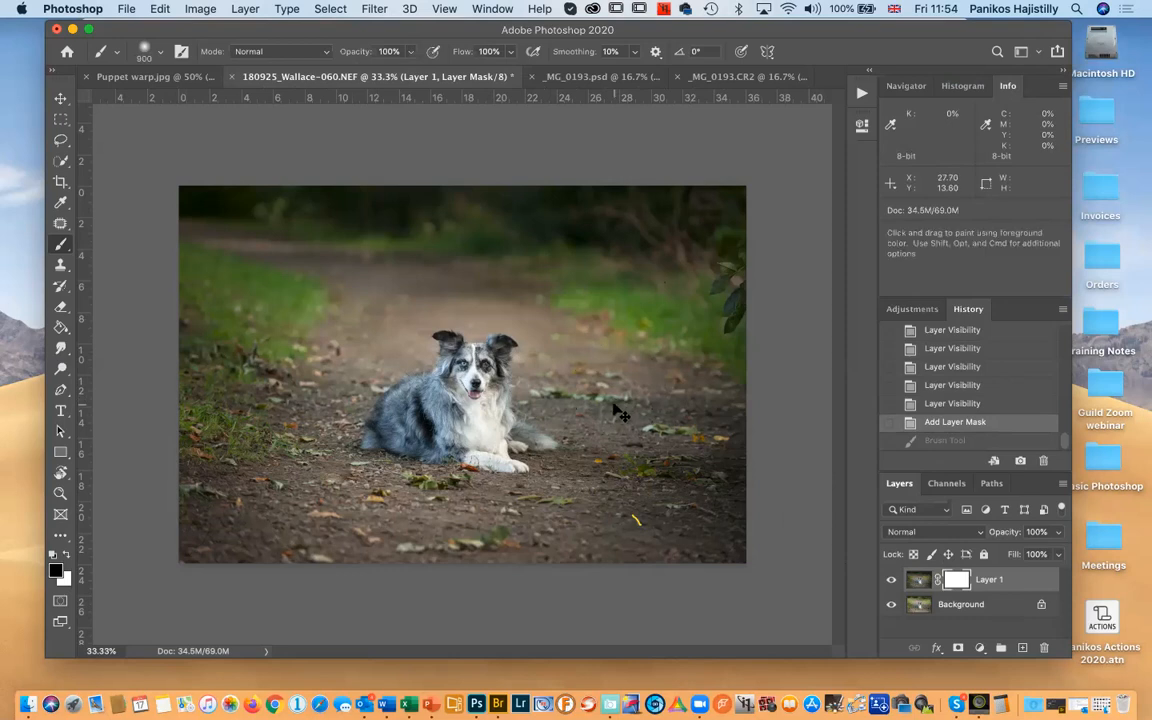
Try an inverted black mask on Layer 1 with white brushed over the path around the dog, and undo everything including the mask
{"action": "key", "text": "super+i"}
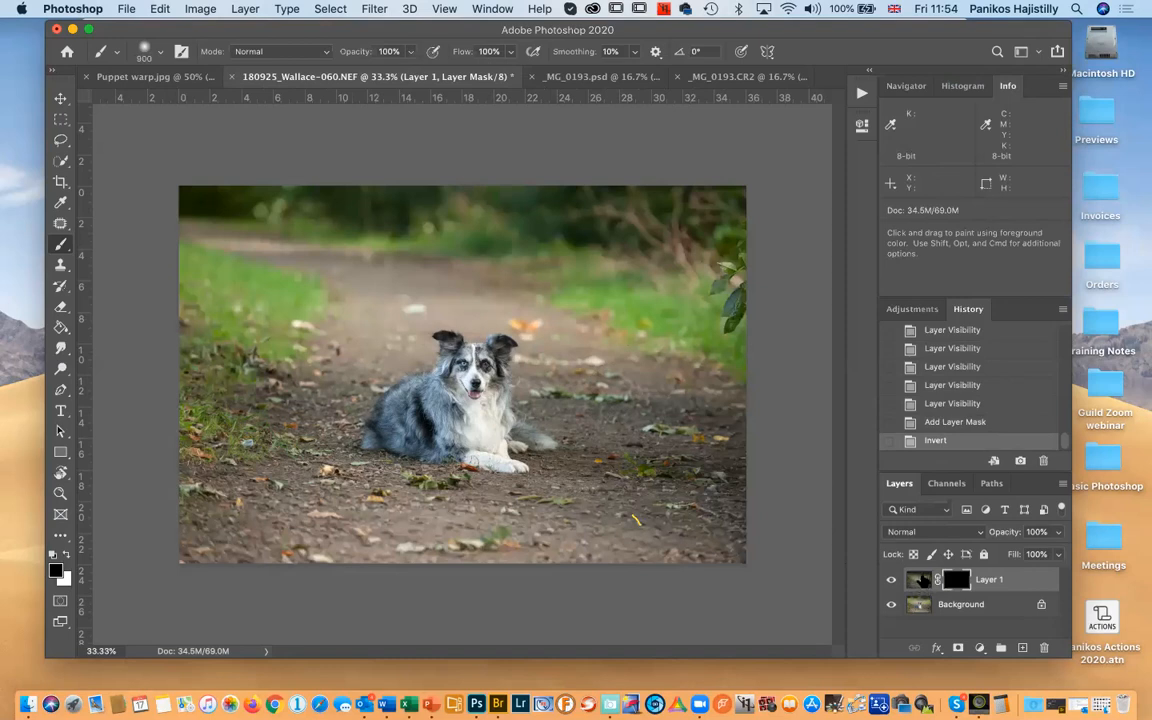
{"action": "left_click", "coordinate": [66, 554]}
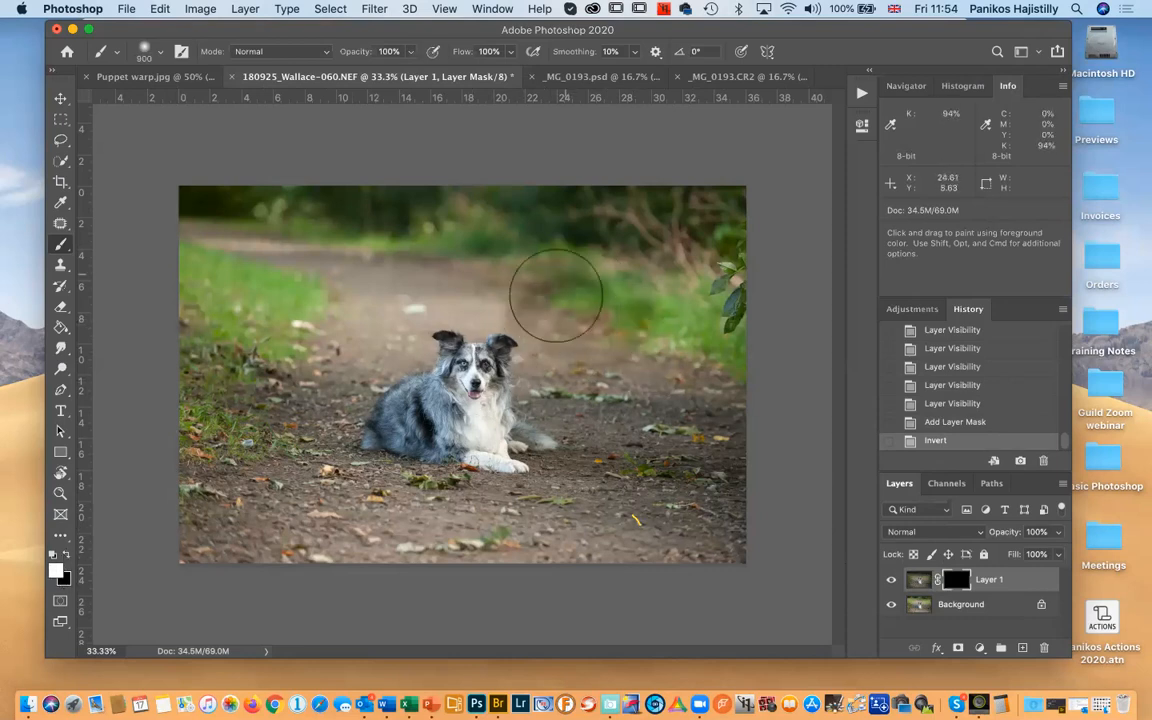
{"action": "left_click_drag", "start_coordinate": [322, 383], "coordinate": [733, 520]}
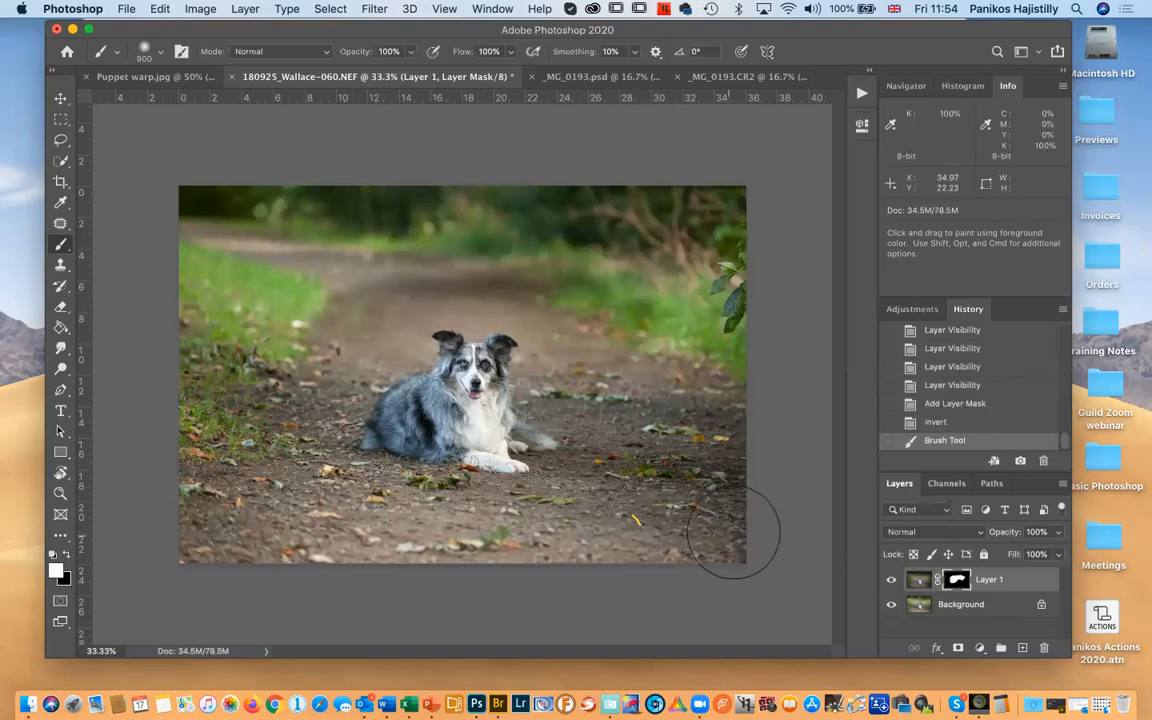
{"action": "key", "text": "super+z"}
{"action": "key", "text": "super+z"}
{"action": "key", "text": "super+z"}
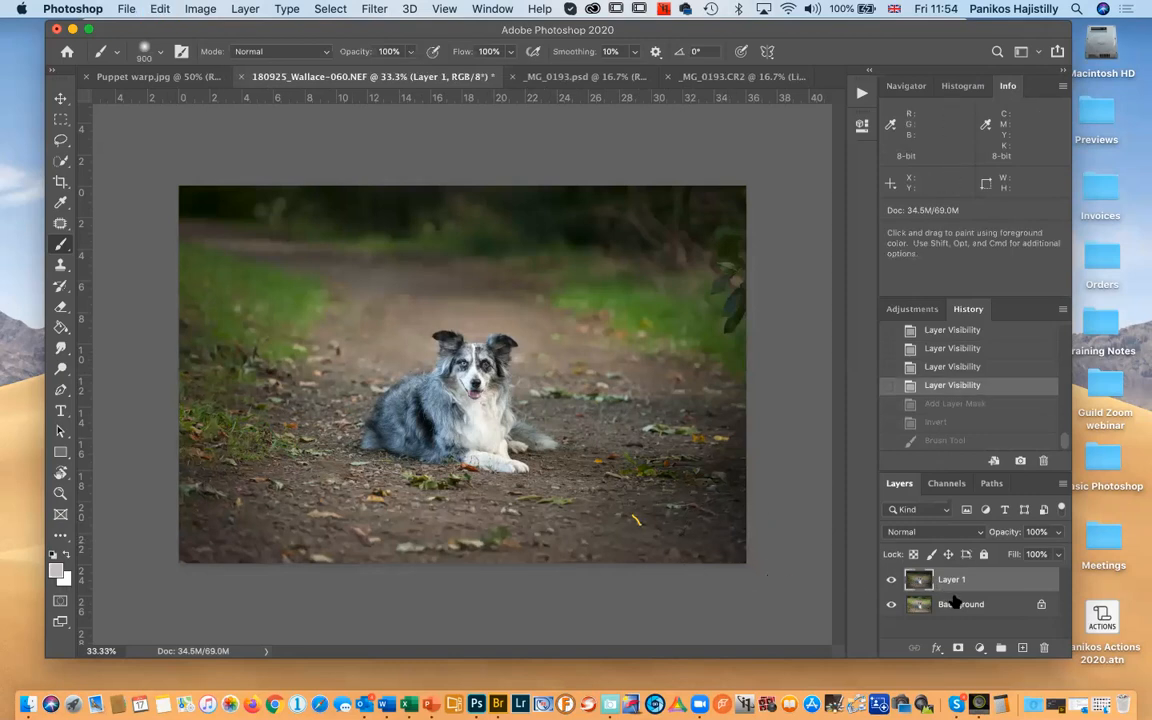
Add a black mask directly to Layer 1, invert it to white, and brush black beside and across the dog
{"action": "left_click", "coordinate": [980, 648]}
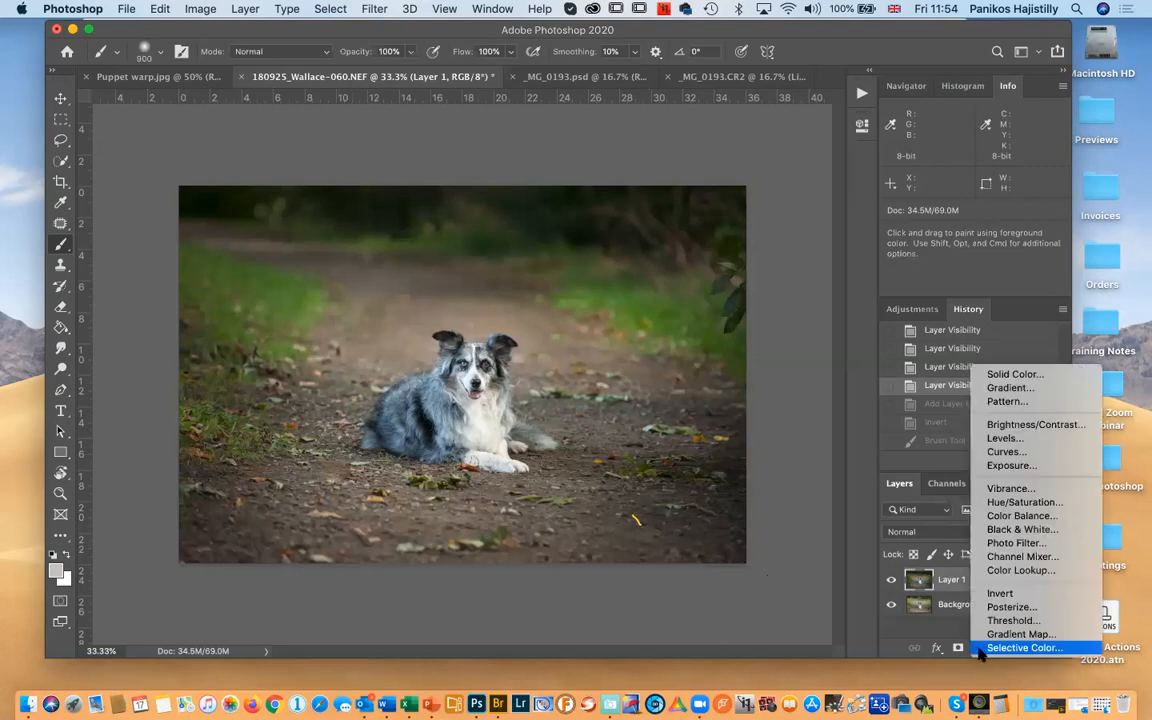
{"action": "left_click", "coordinate": [926, 662]}
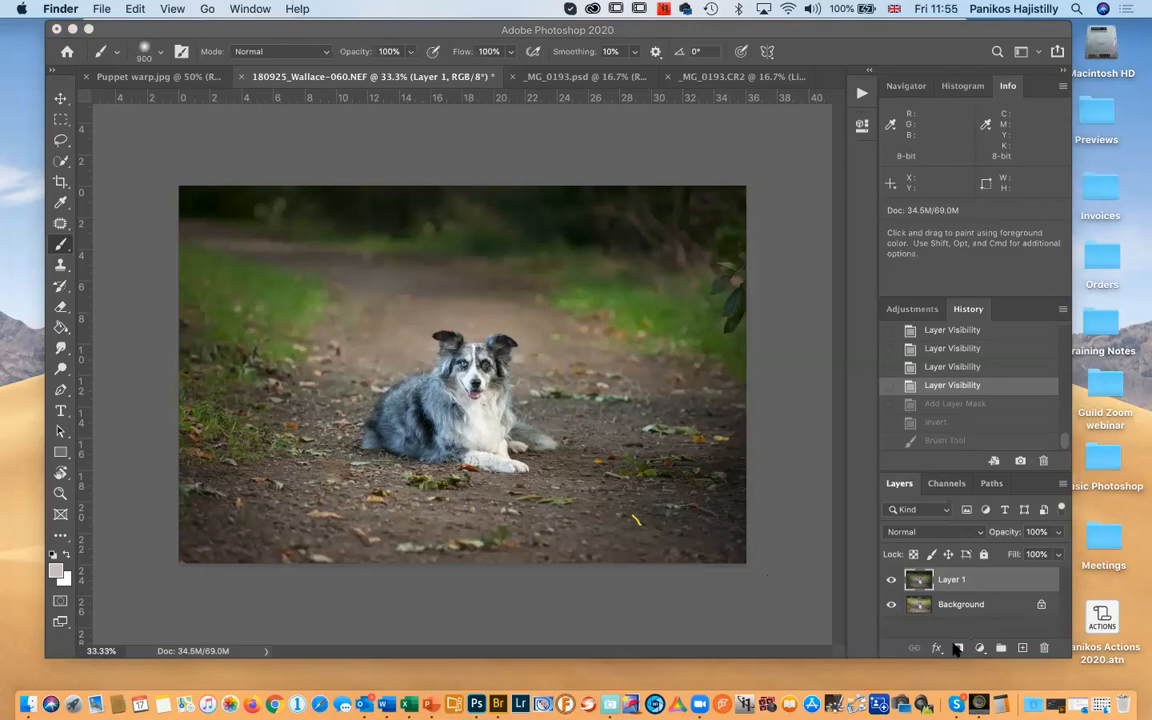
{"action": "left_click", "coordinate": [958, 648], "text": "alt"}
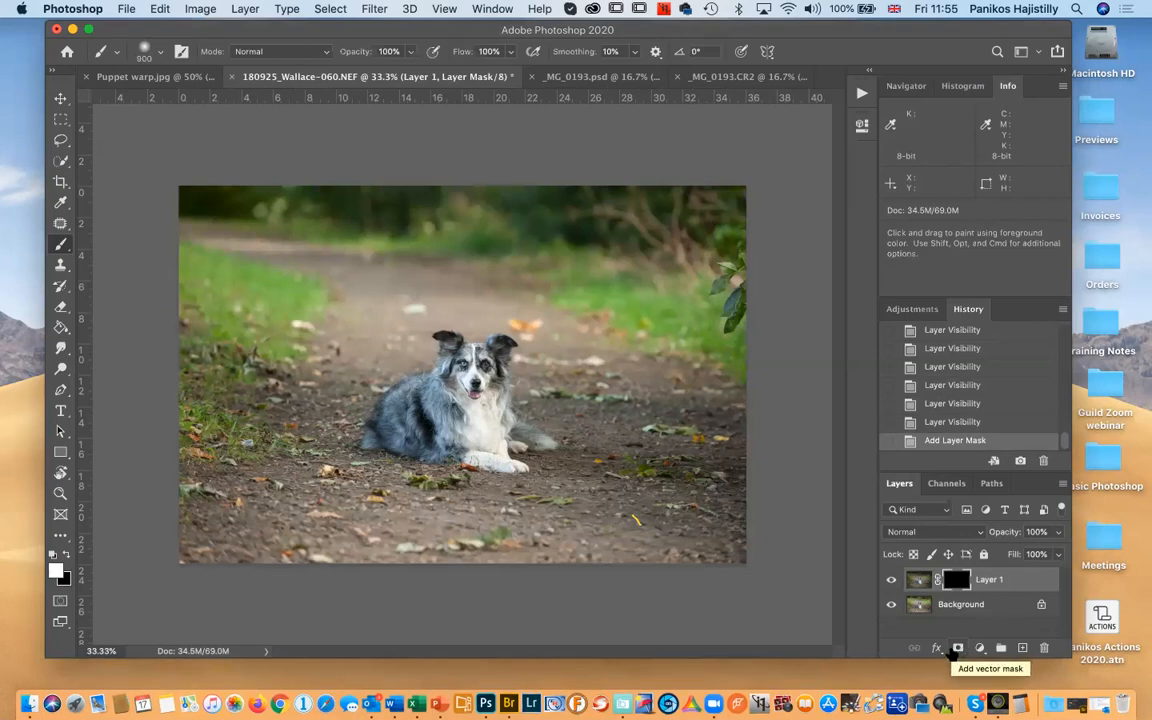
{"action": "key", "text": "super+i"}
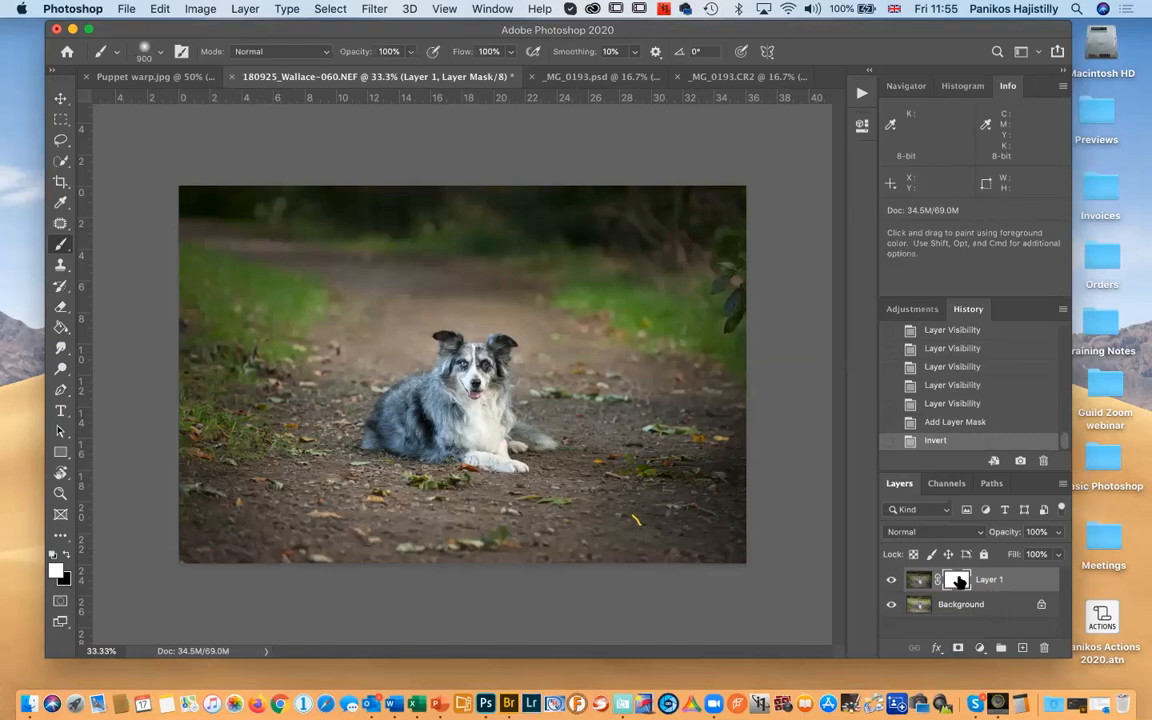
{"action": "key", "text": "x"}
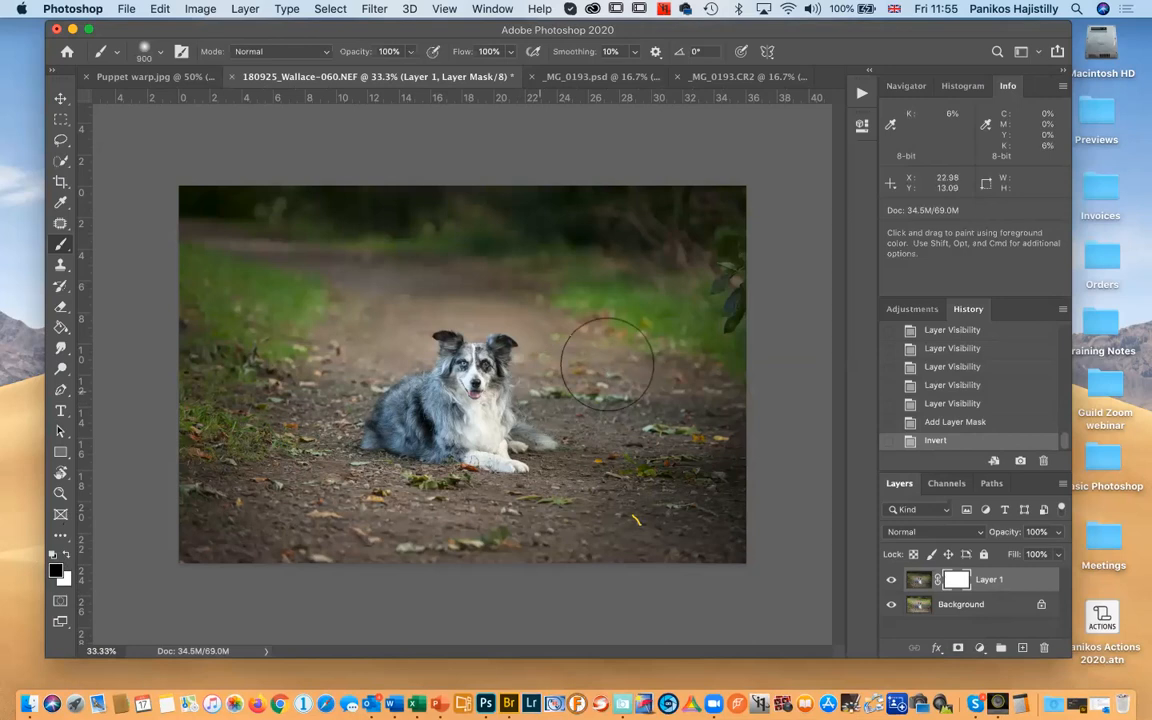
{"action": "left_click_drag", "start_coordinate": [586, 334], "coordinate": [480, 340]}
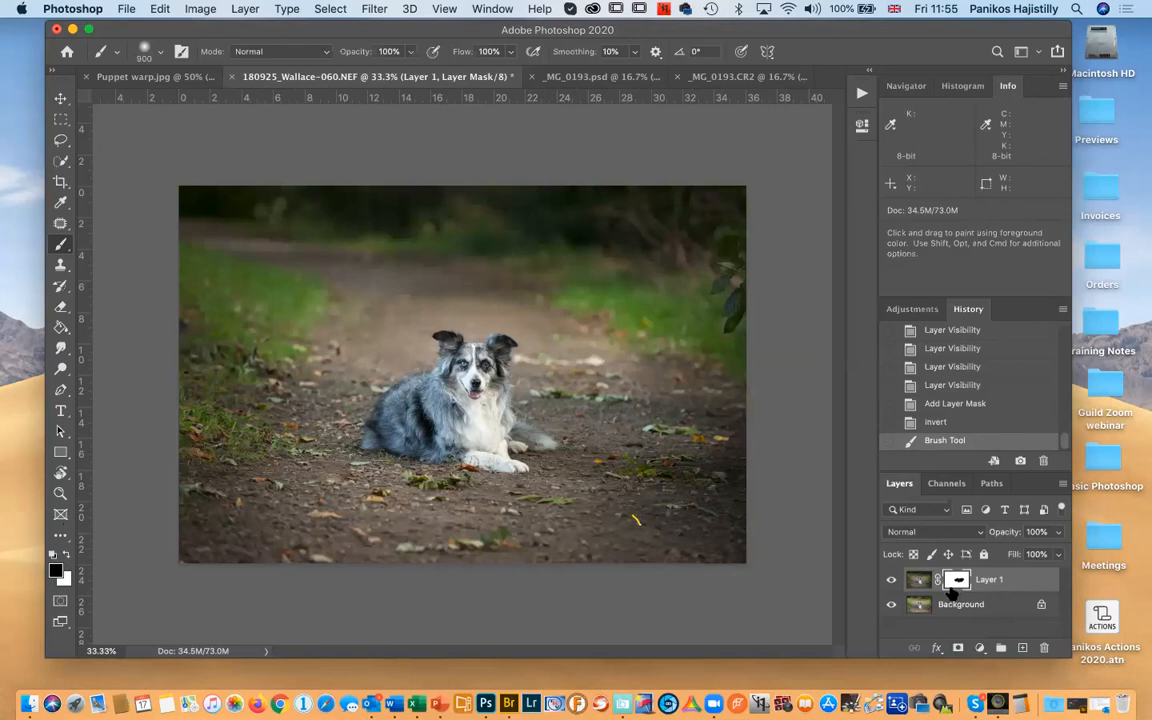
Invert Layer 1's painted mask again and delete it without applying it to the layer
{"action": "key", "text": "super+i"}
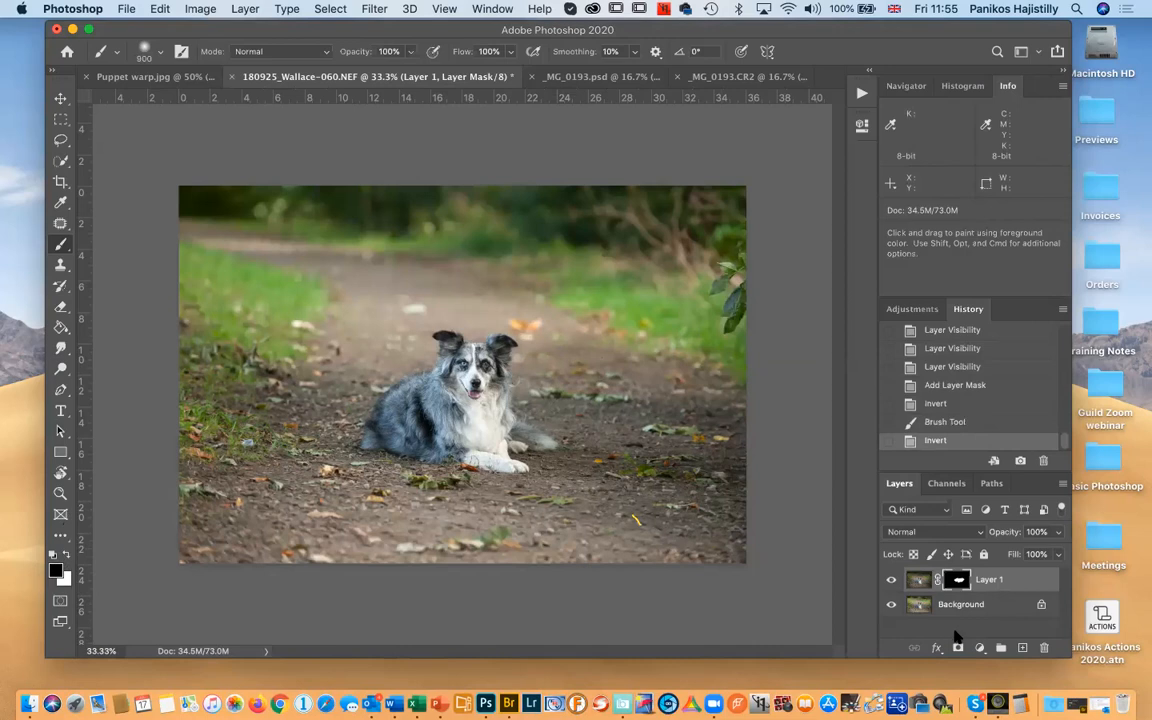
{"action": "left_click_drag", "start_coordinate": [958, 586], "coordinate": [1046, 650]}
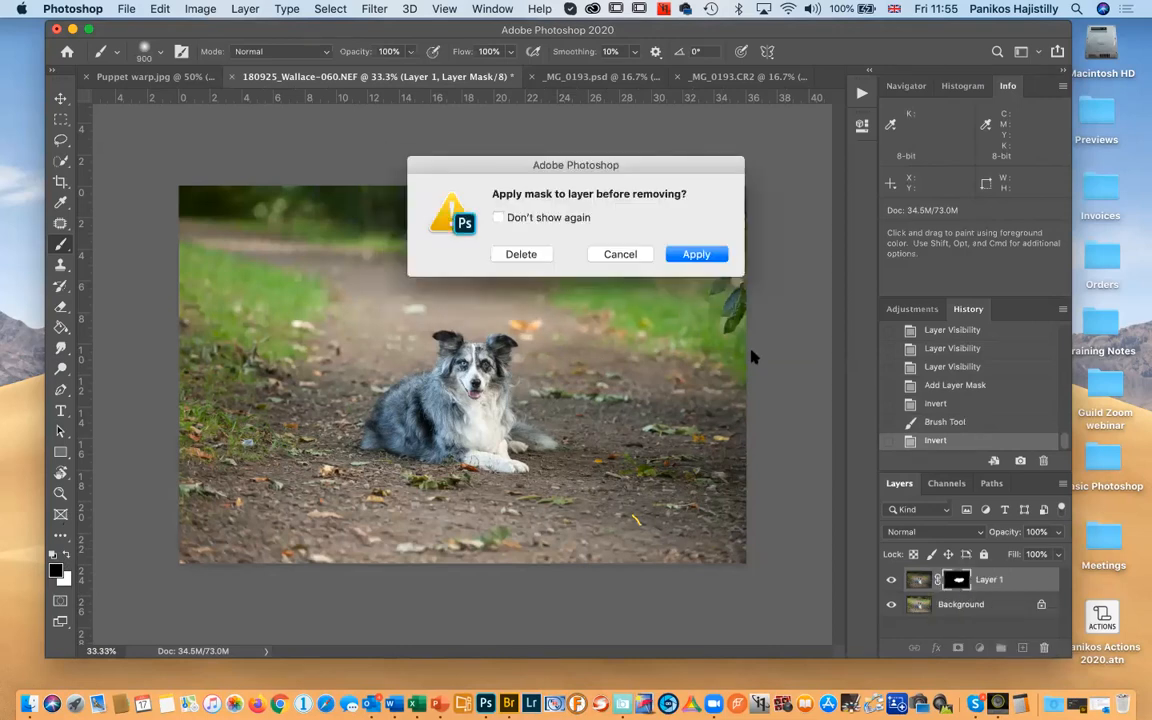
{"action": "left_click", "coordinate": [518, 259]}
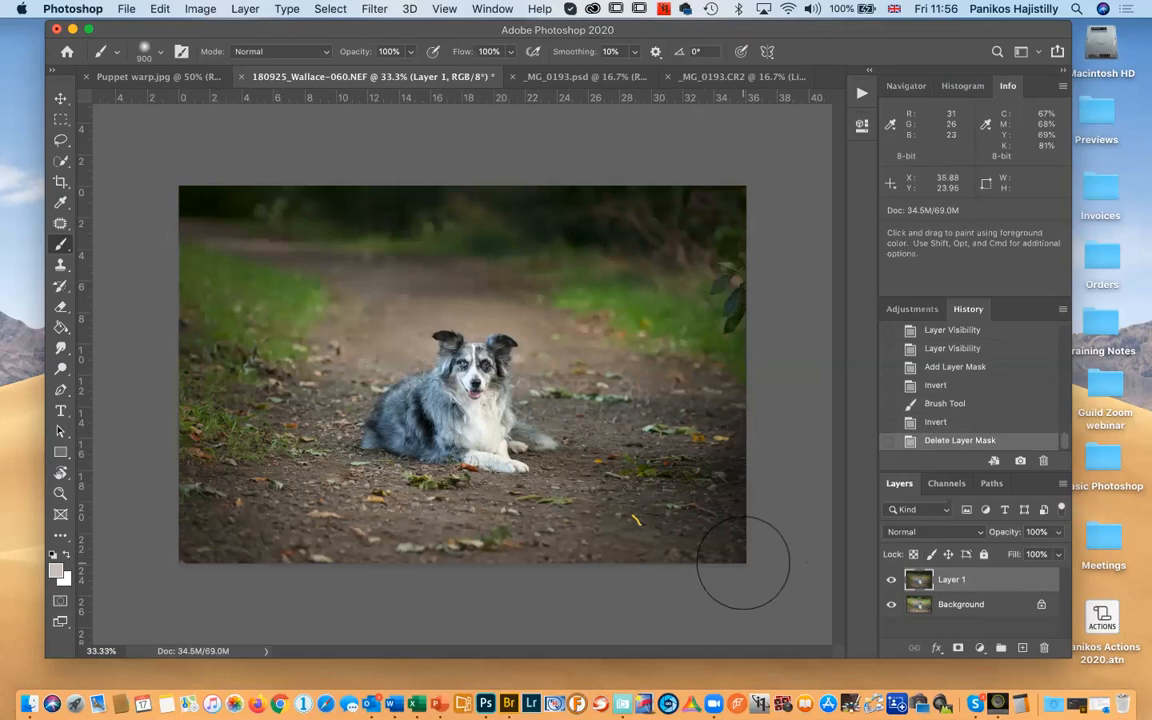
Switch to the couple portrait _MG_0193.psd, duplicate its Background layer and view it at 33.33%
{"action": "left_click", "coordinate": [600, 82]}
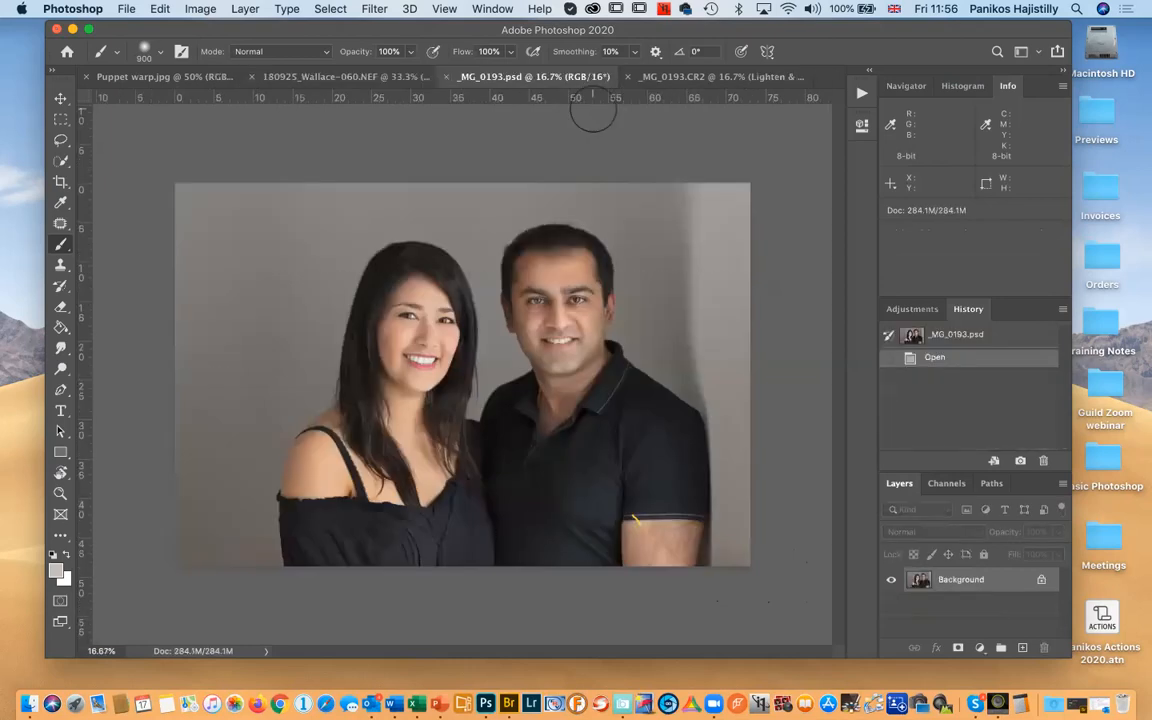
{"action": "key", "text": "super+j"}
{"action": "key", "text": "super+plus"}
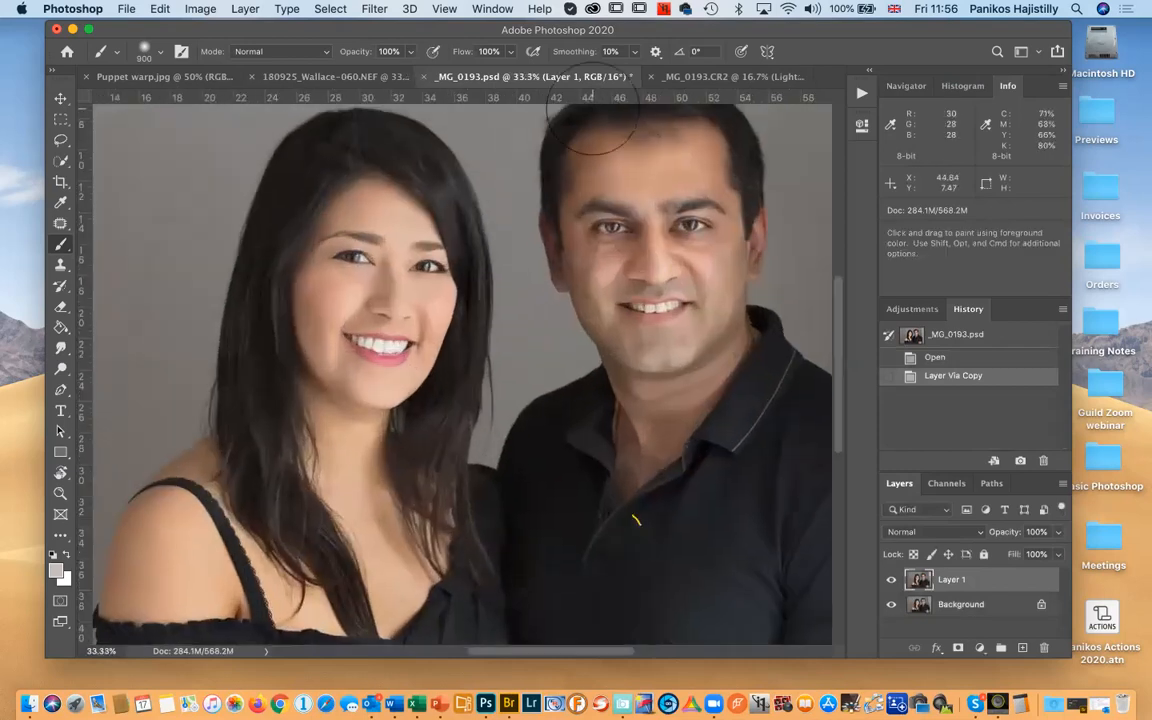
Lasso the man's jaw and the adjoining side of his neck, and paste a copy of that area onto a new layer
{"action": "key", "text": "l"}
{"action": "mouse_move", "coordinate": [729, 285]}
{"action": "left_mouse_down"}
{"action": "mouse_move", "coordinate": [730, 303]}
{"action": "mouse_move", "coordinate": [656, 380]}
{"action": "mouse_move", "coordinate": [694, 406]}
{"action": "mouse_move", "coordinate": [752, 347]}
{"action": "mouse_move", "coordinate": [736, 284]}
{"action": "left_mouse_up"}
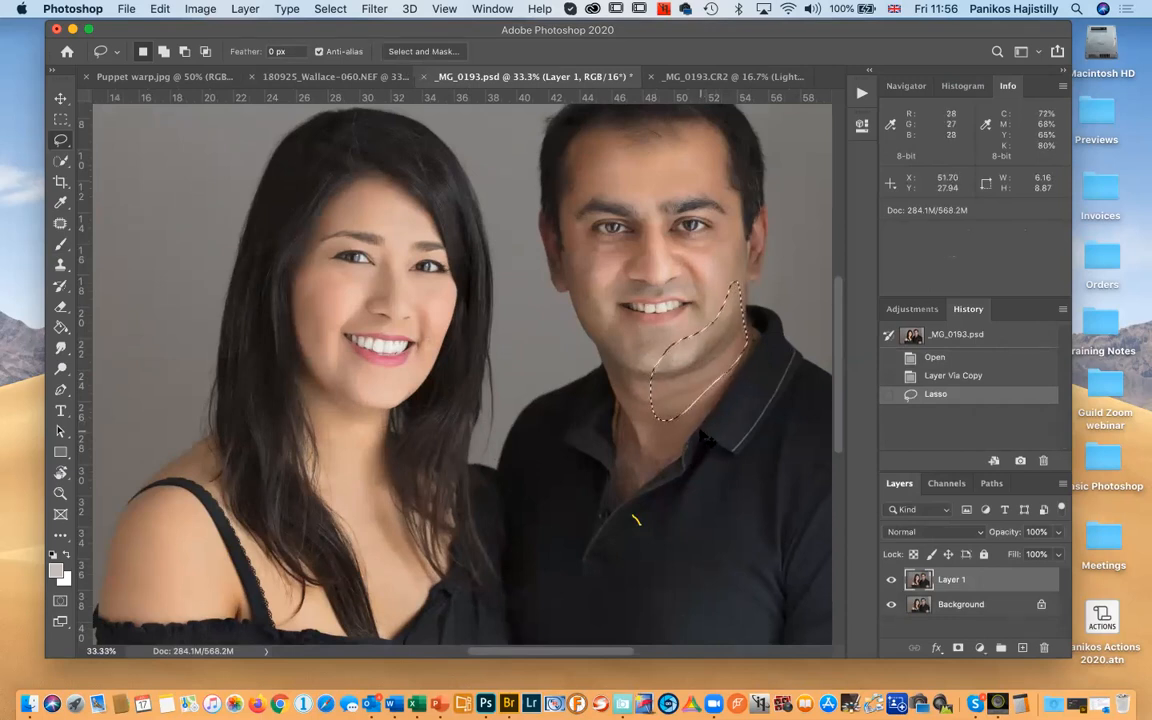
{"action": "key", "text": "super+v"}
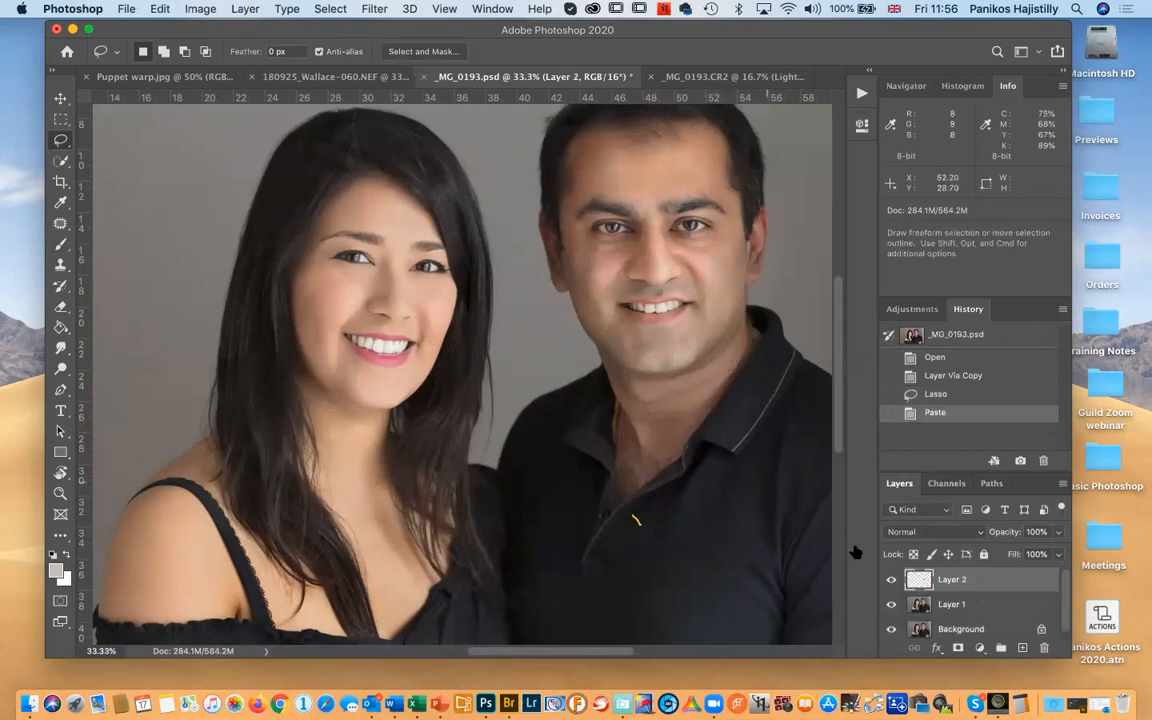
Add a white mask to Layer 2 and warp its jaw and neck content slightly upward to tighten the man's jawline
{"action": "left_click", "coordinate": [958, 648]}
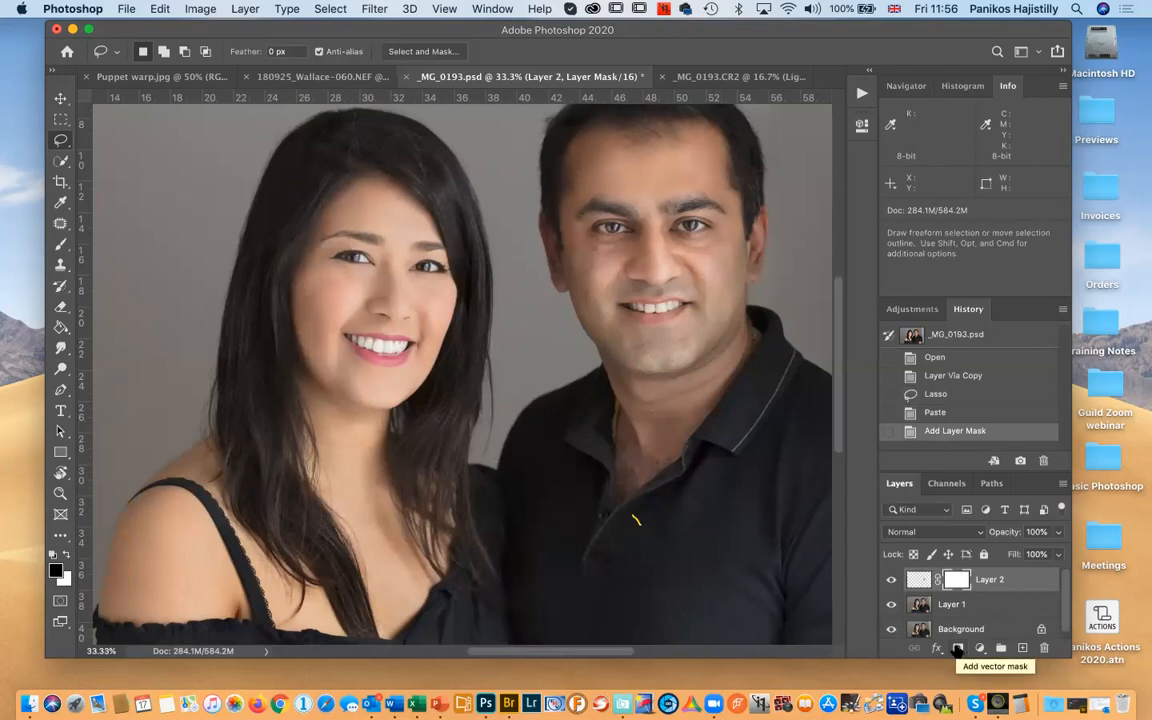
{"action": "left_click", "coordinate": [919, 580]}
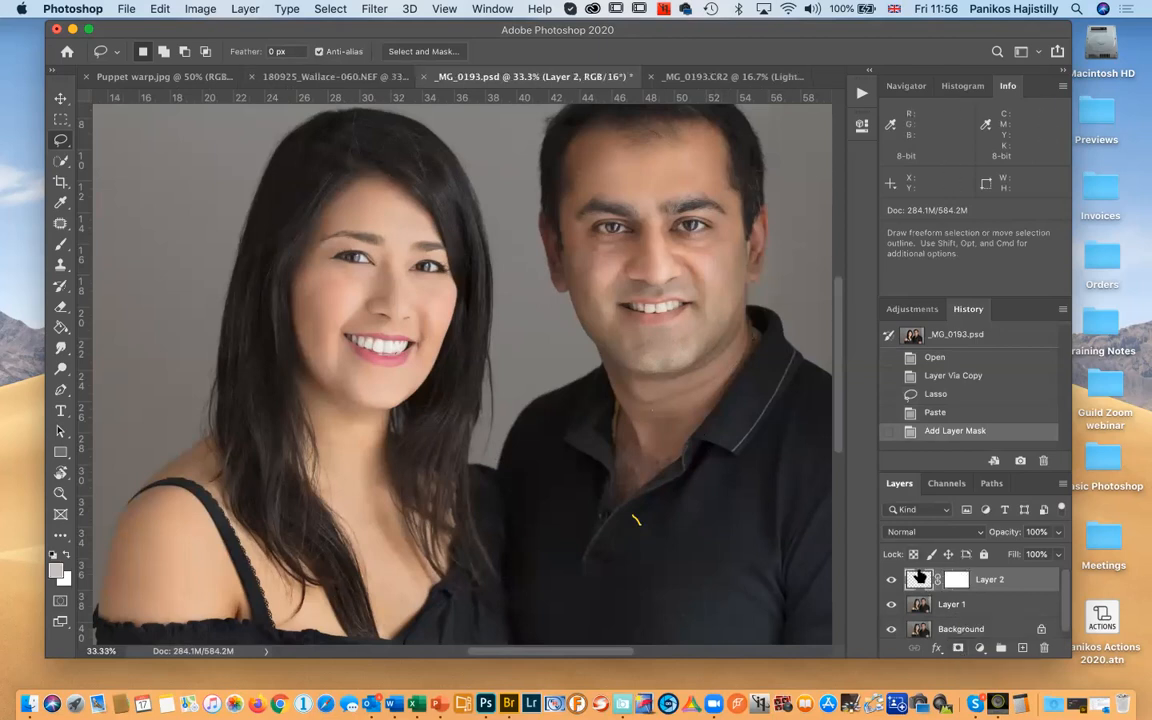
{"action": "key", "text": "super+t"}
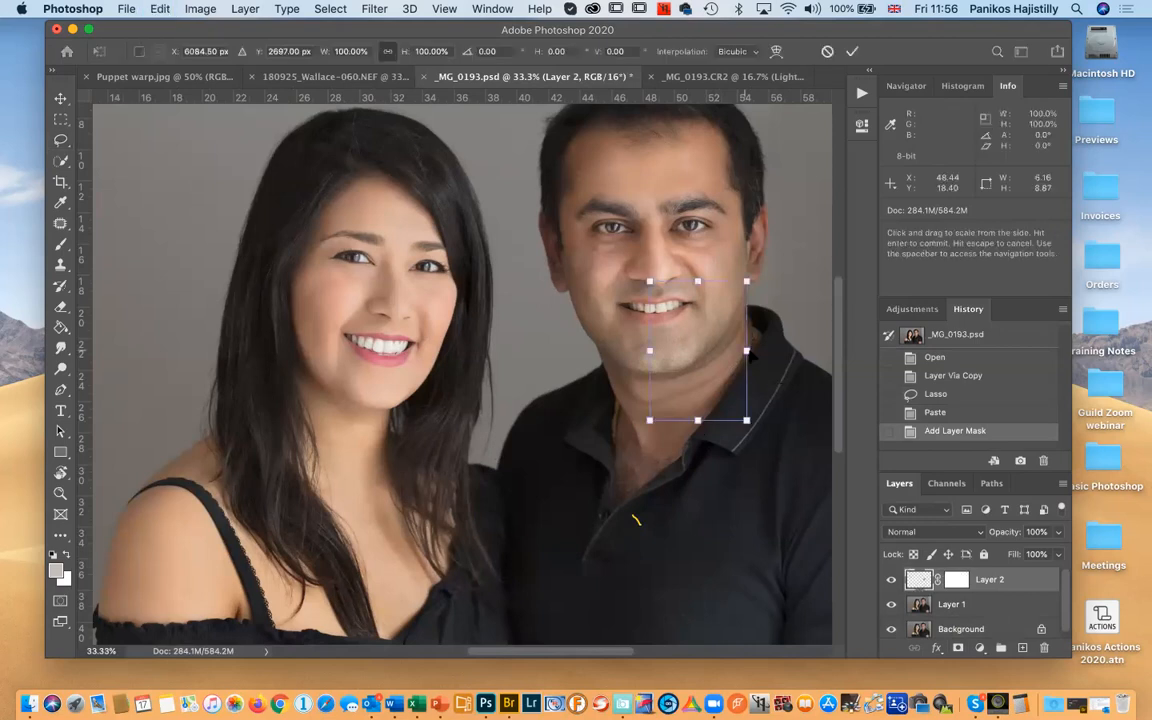
{"action": "right_click", "coordinate": [723, 357]}
{"action": "left_click", "coordinate": [747, 454]}
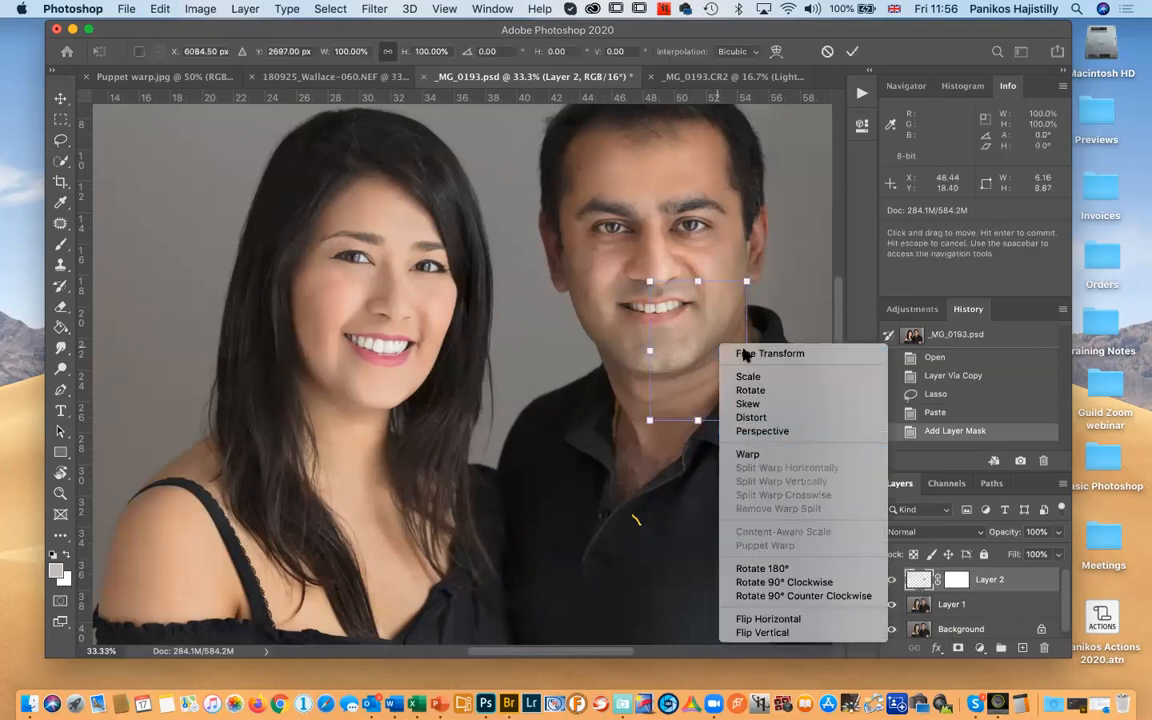
{"action": "left_click_drag", "start_coordinate": [731, 328], "coordinate": [731, 322]}
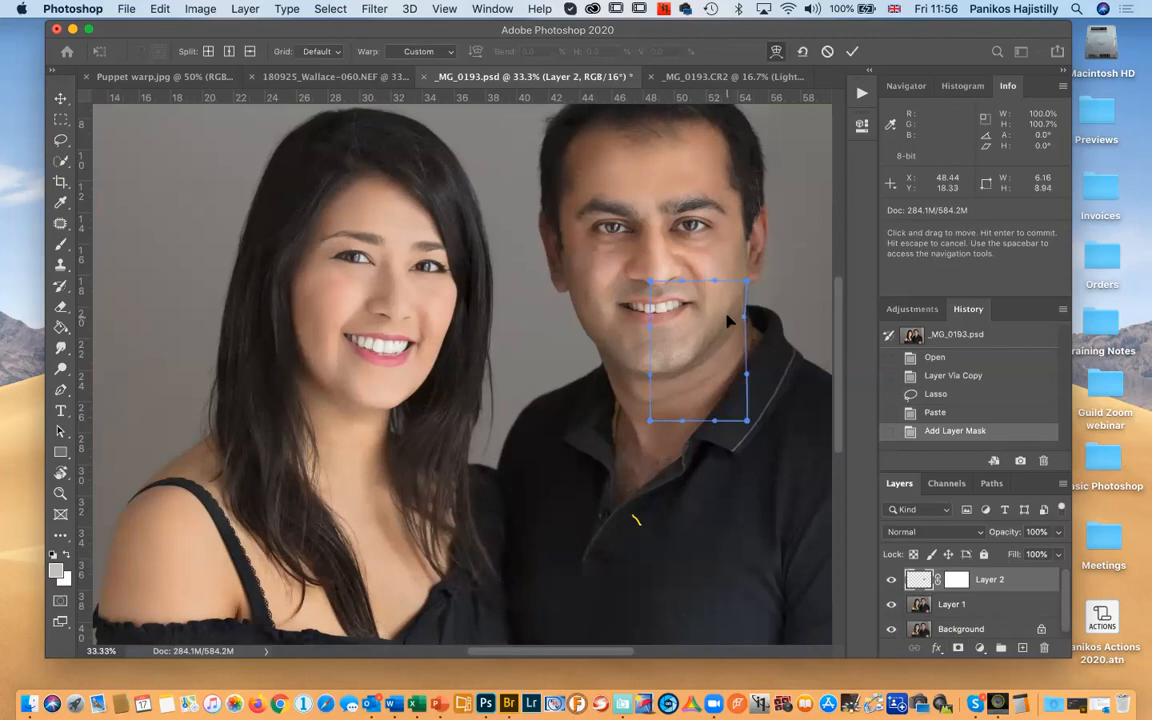
{"action": "key", "text": "Return"}
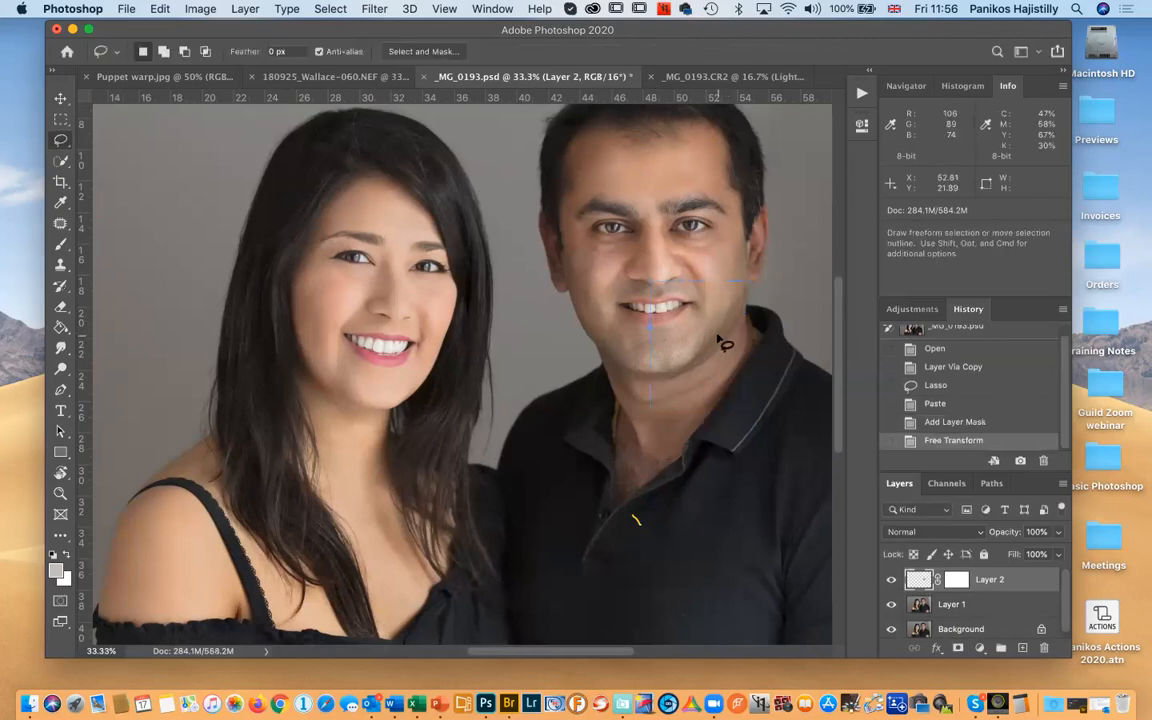
Compare the man's jaw with and without the warped Layer 2
{"action": "left_click", "coordinate": [891, 580]}
{"action": "left_click", "coordinate": [891, 580]}
{"action": "left_click", "coordinate": [891, 580]}
{"action": "left_click", "coordinate": [891, 580]}
{"action": "left_click", "coordinate": [891, 580]}
{"action": "left_click", "coordinate": [891, 580]}
Isolate Layer 2 and brush black at size 400 along the jaw patch's upper edge on its mask
{"action": "left_click", "coordinate": [955, 584]}
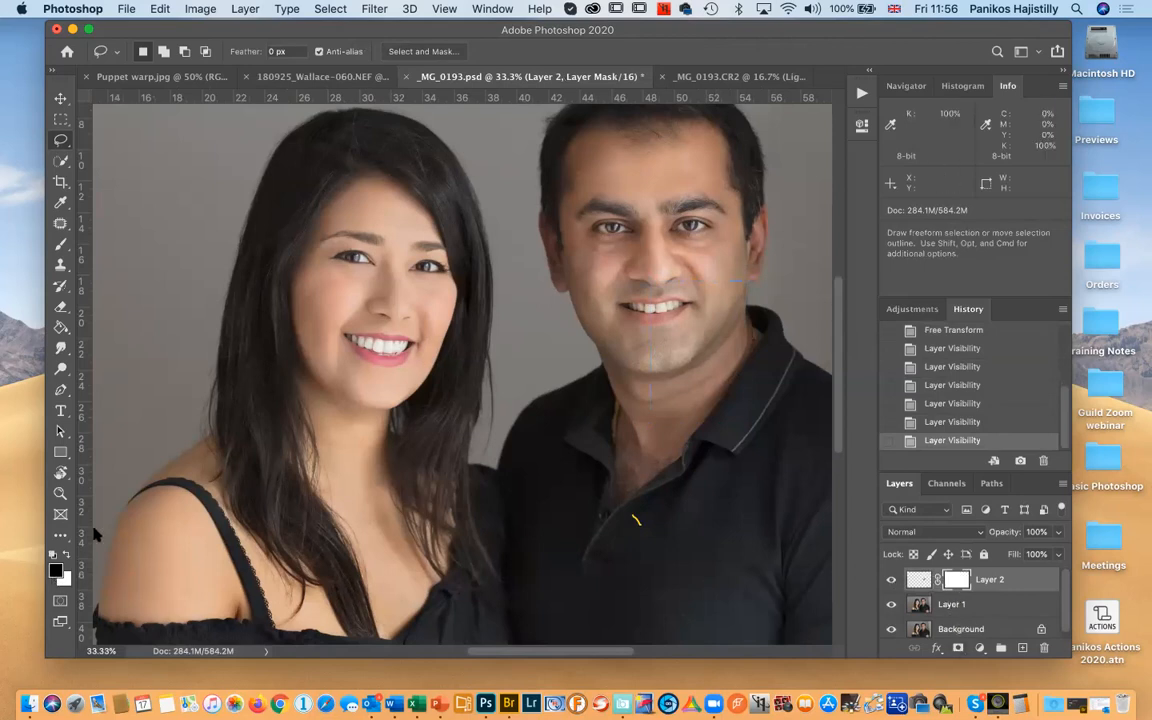
{"action": "key", "text": "b"}
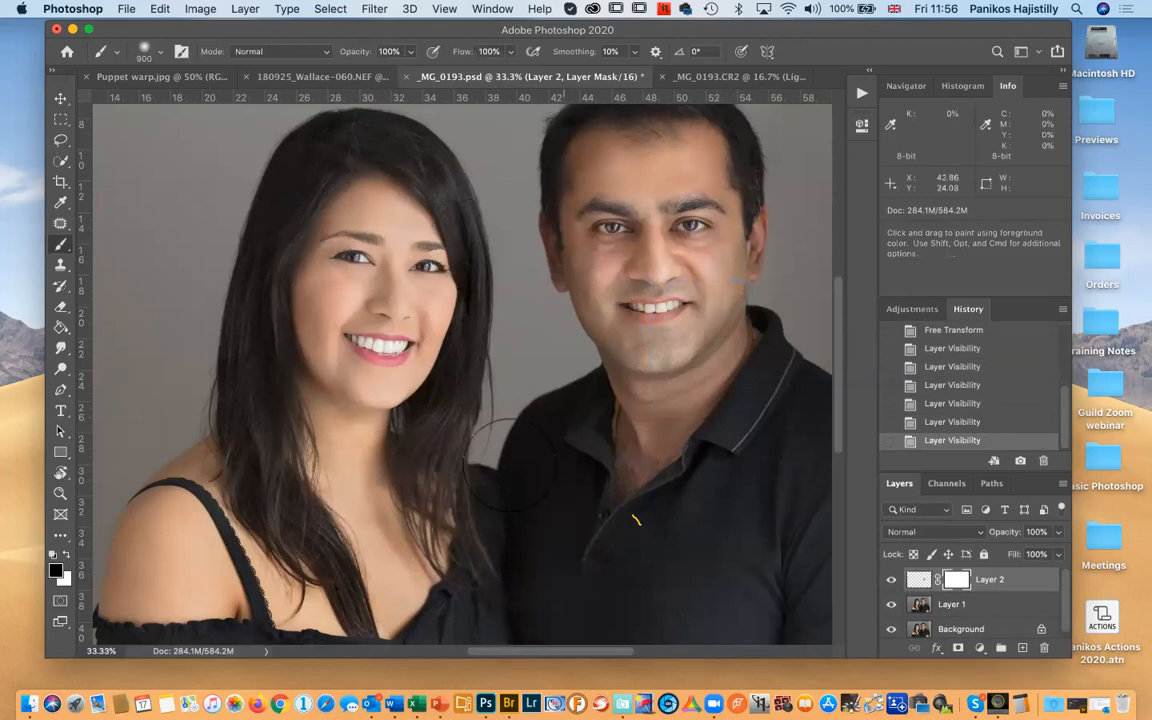
{"action": "key", "text": "bracketleft"}
{"action": "key", "text": "bracketleft"}
{"action": "key", "text": "bracketleft"}
{"action": "key", "text": "bracketleft"}
{"action": "key", "text": "bracketleft"}
{"action": "left_click", "coordinate": [891, 629]}
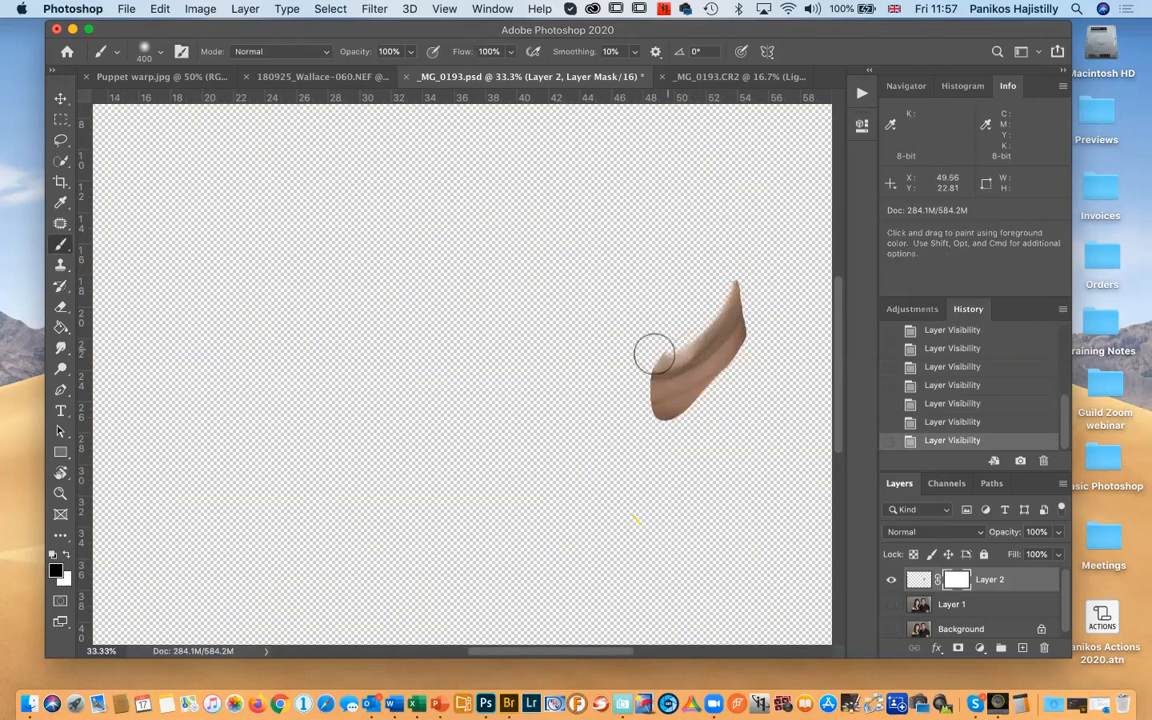
{"action": "mouse_move", "coordinate": [718, 315]}
{"action": "left_mouse_down"}
{"action": "mouse_move", "coordinate": [663, 355]}
{"action": "mouse_move", "coordinate": [730, 298]}
{"action": "mouse_move", "coordinate": [651, 373]}
{"action": "left_mouse_up"}
Show Layer 1 again and brush black across the man's chin on Layer 2's mask, checking it with the layer off and on
{"action": "left_click", "coordinate": [891, 604]}
{"action": "left_click", "coordinate": [891, 580]}
{"action": "left_click", "coordinate": [891, 580]}
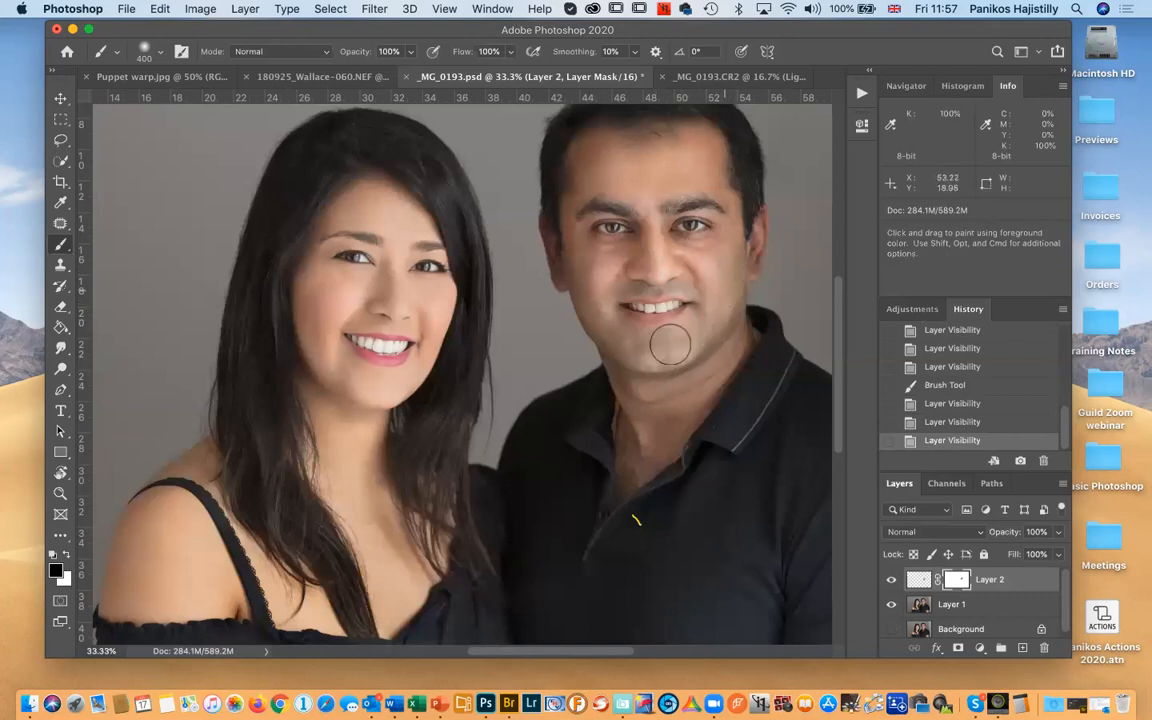
{"action": "left_click_drag", "start_coordinate": [669, 346], "coordinate": [632, 344]}
{"action": "left_click", "coordinate": [891, 580]}
{"action": "left_click", "coordinate": [891, 580]}
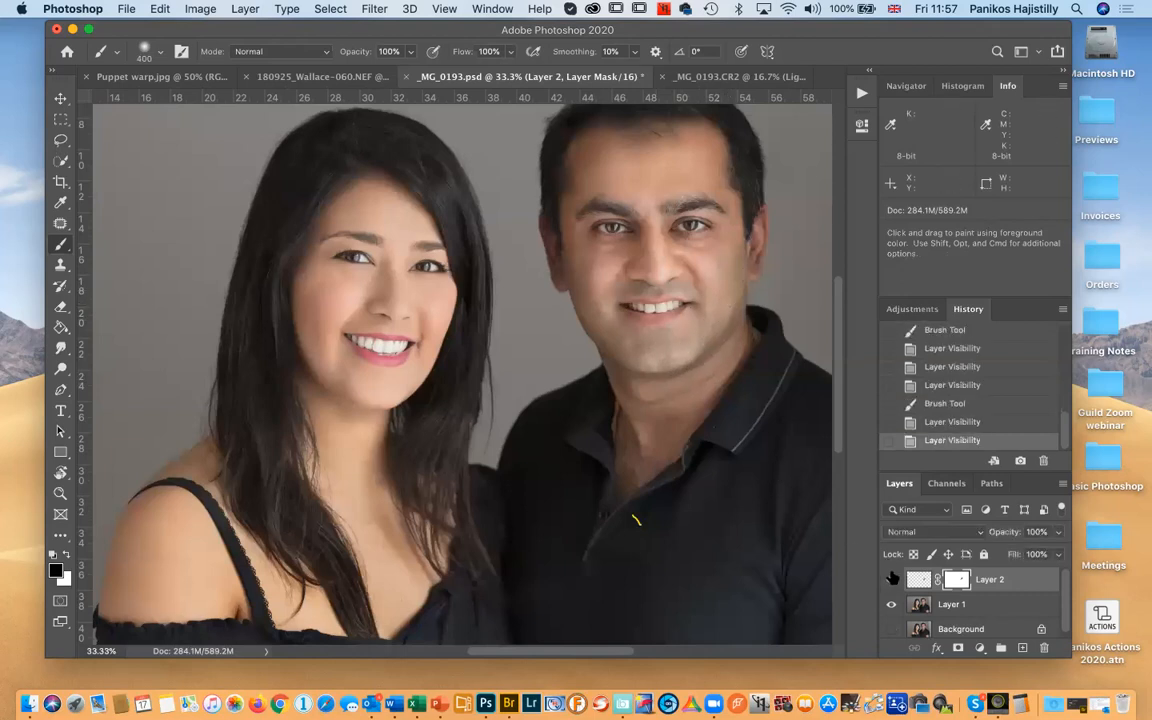
Isolate Layer 2 and mask out the hard edges at the chin end and ear end of the jaw patch with black
{"action": "left_click", "coordinate": [891, 579], "text": "alt"}
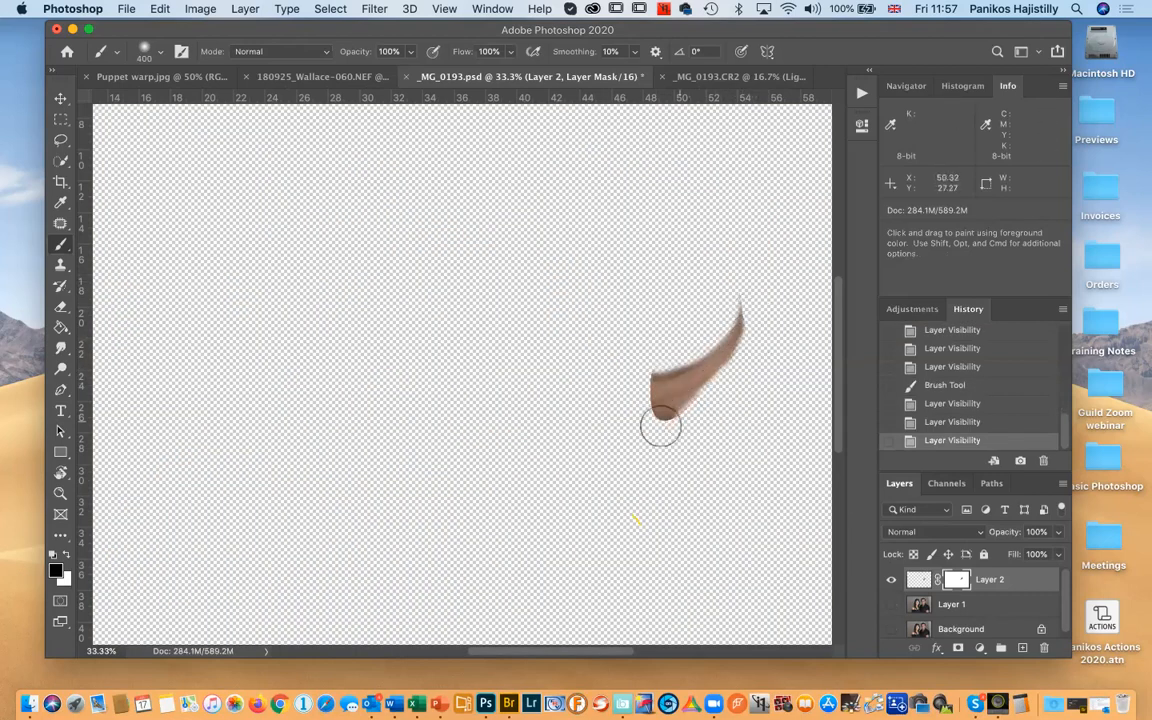
{"action": "left_click_drag", "start_coordinate": [643, 369], "coordinate": [641, 381]}
{"action": "left_click_drag", "start_coordinate": [746, 289], "coordinate": [753, 322]}
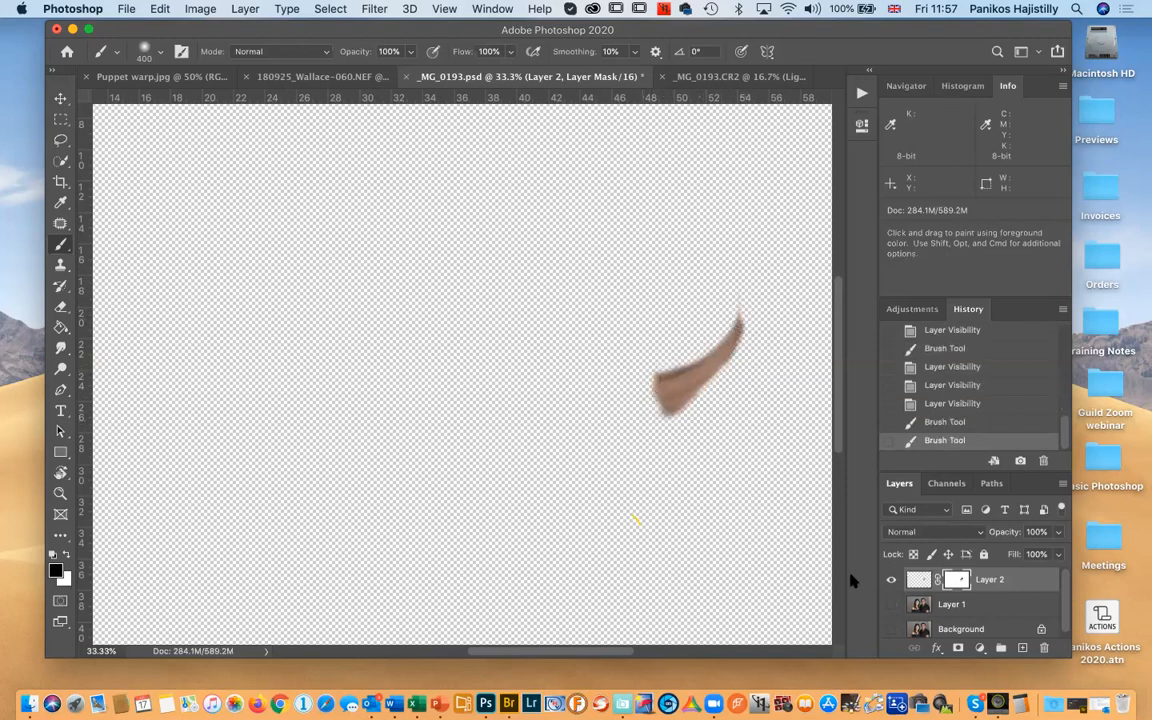
Show Layer 1 beneath the masked jaw patch and compare the portrait with and without Layer 2
{"action": "left_click", "coordinate": [891, 604]}
{"action": "left_click", "coordinate": [891, 580]}
{"action": "left_click", "coordinate": [892, 582]}
{"action": "left_click", "coordinate": [892, 582]}
{"action": "left_click", "coordinate": [892, 582]}
{"action": "left_click", "coordinate": [892, 582]}
{"action": "left_click", "coordinate": [892, 582]}
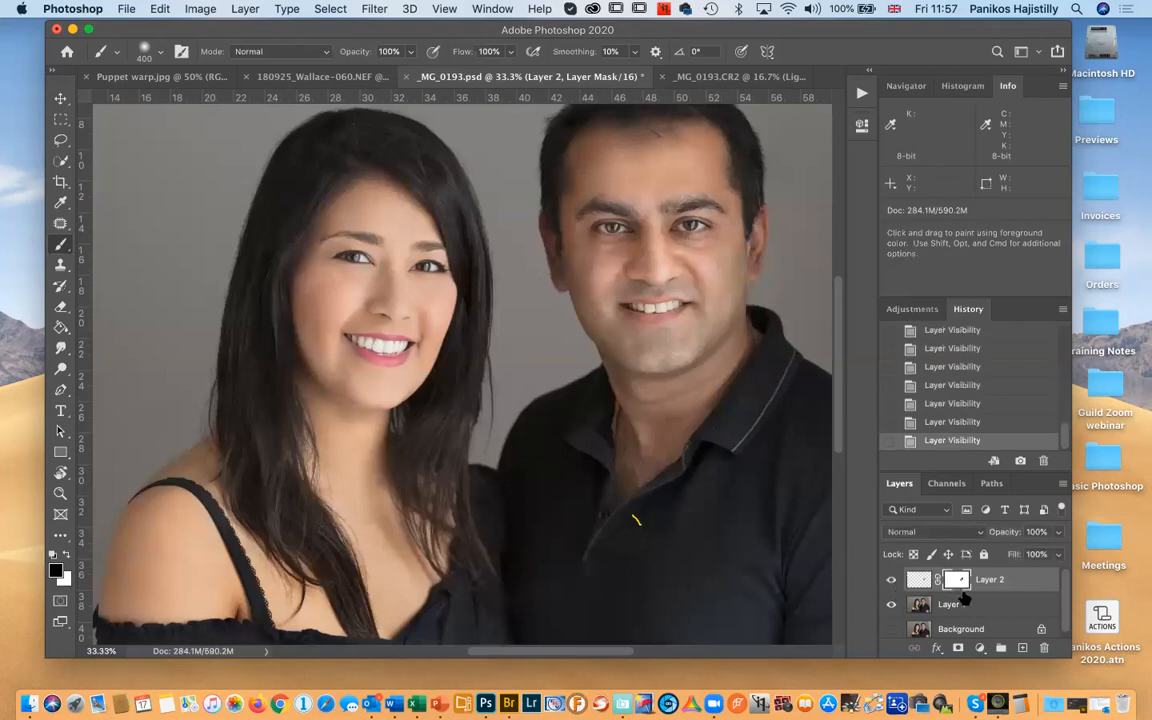
Merge the masked jaw patch down into Layer 1, show the Background, and compare the result with the original
{"action": "left_click", "coordinate": [980, 649]}
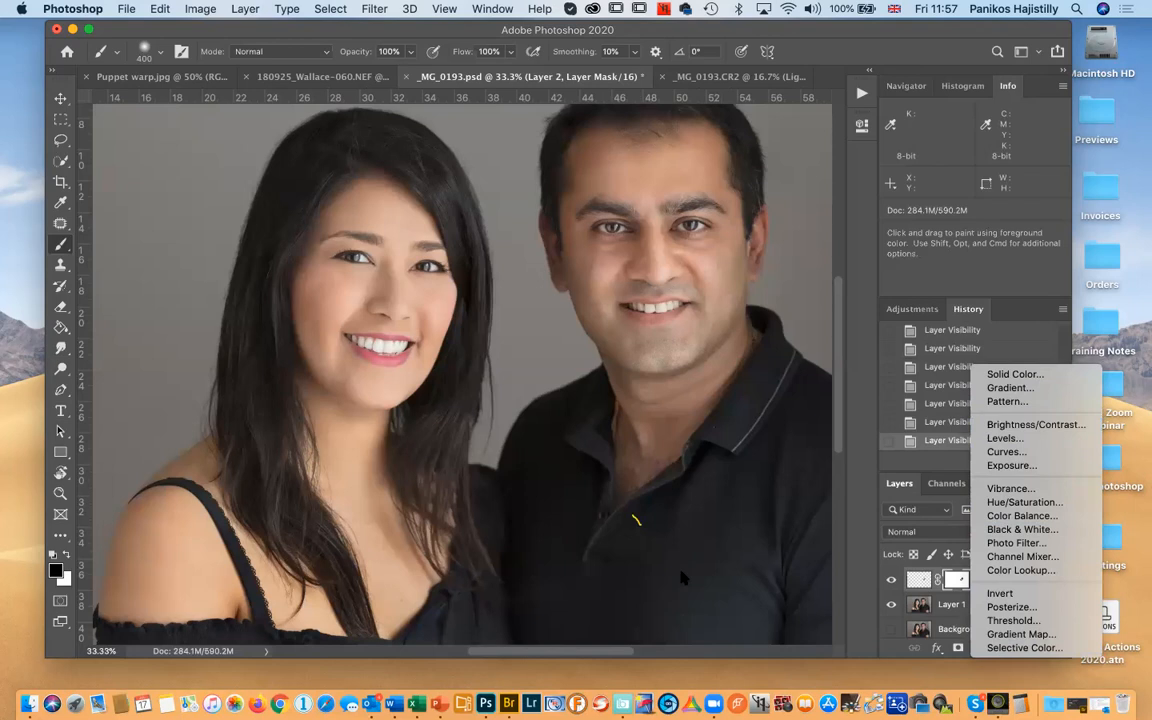
{"action": "left_click", "coordinate": [810, 472]}
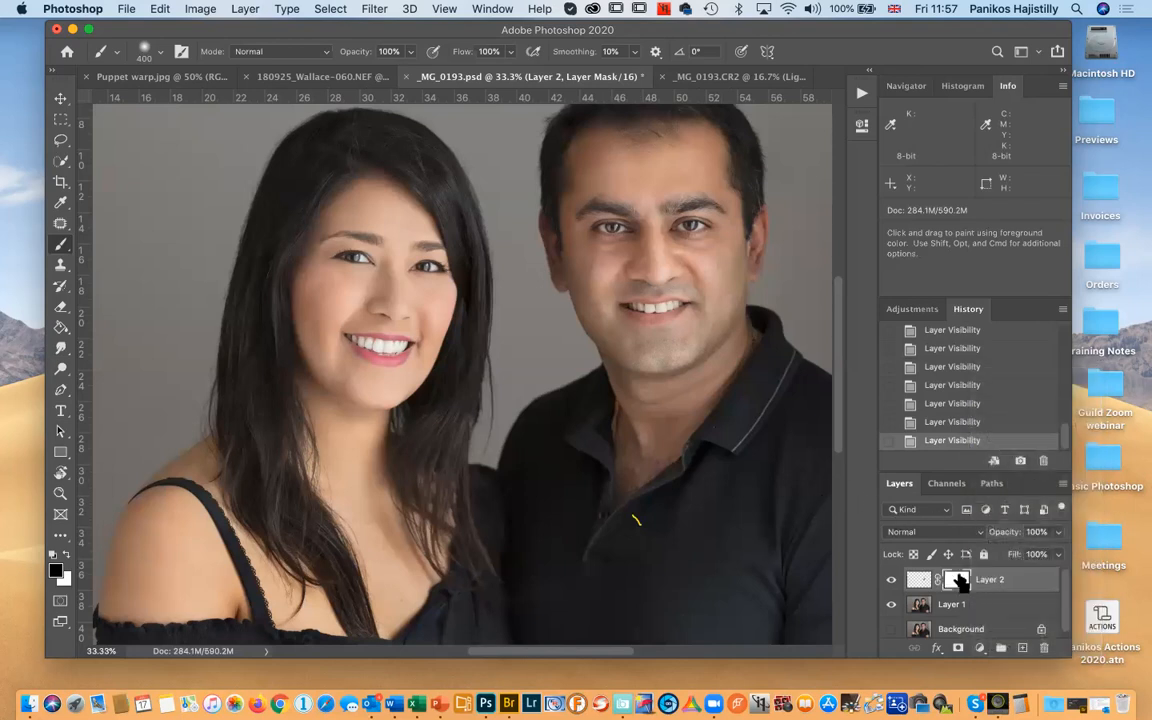
{"action": "key", "text": "super+e"}
{"action": "left_click", "coordinate": [891, 580], "text": "alt"}
{"action": "left_click", "coordinate": [891, 580]}
{"action": "left_click", "coordinate": [891, 580]}
{"action": "left_click", "coordinate": [891, 580]}
{"action": "left_click", "coordinate": [891, 580]}
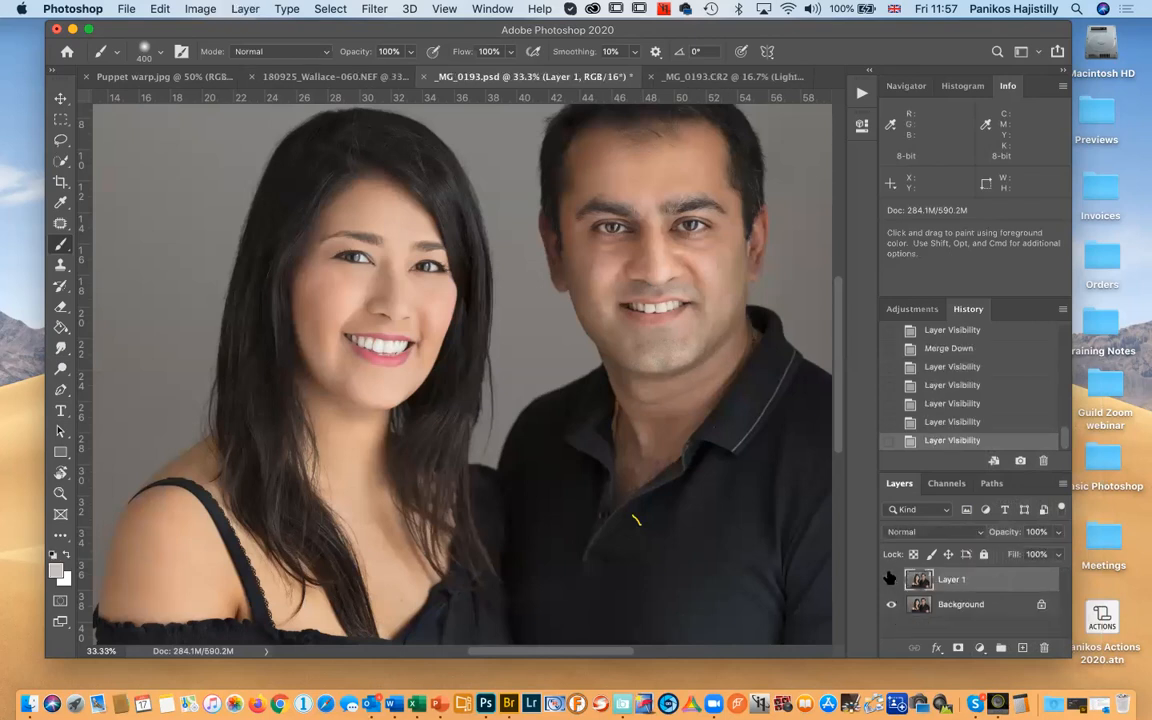
Add a Brightness/Contrast adjustment layer above Layer 1 with Brightness 16 and Contrast 41
{"action": "left_click", "coordinate": [979, 648]}
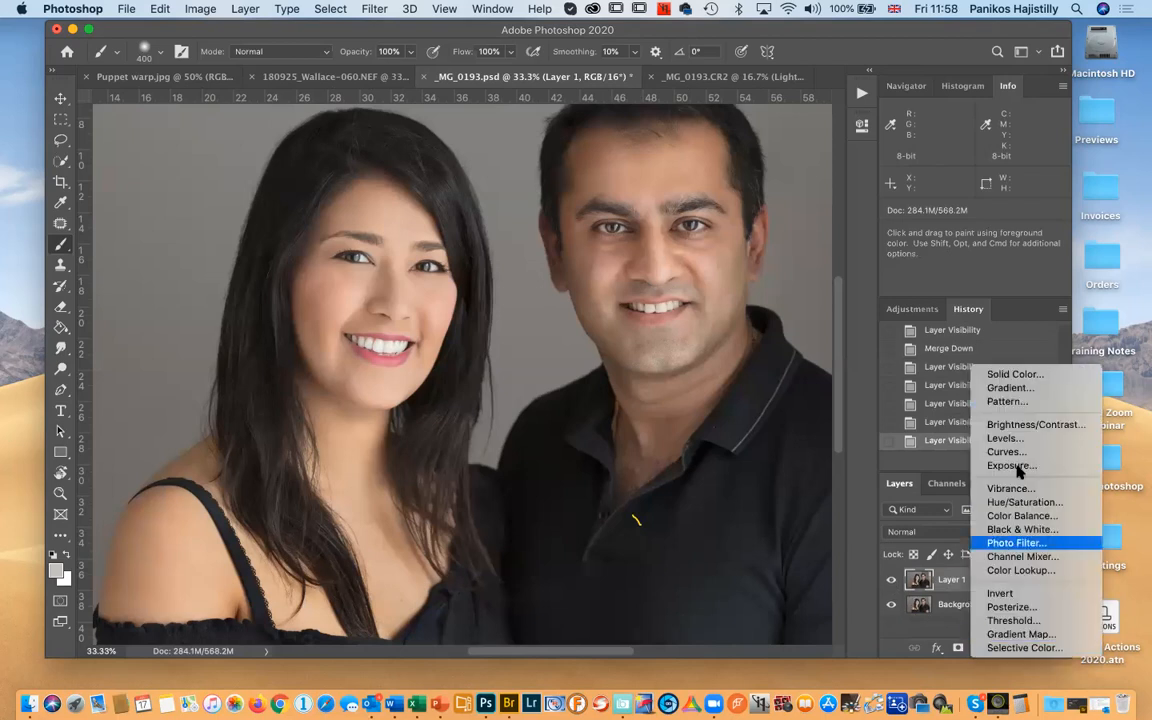
{"action": "left_click", "coordinate": [1005, 428]}
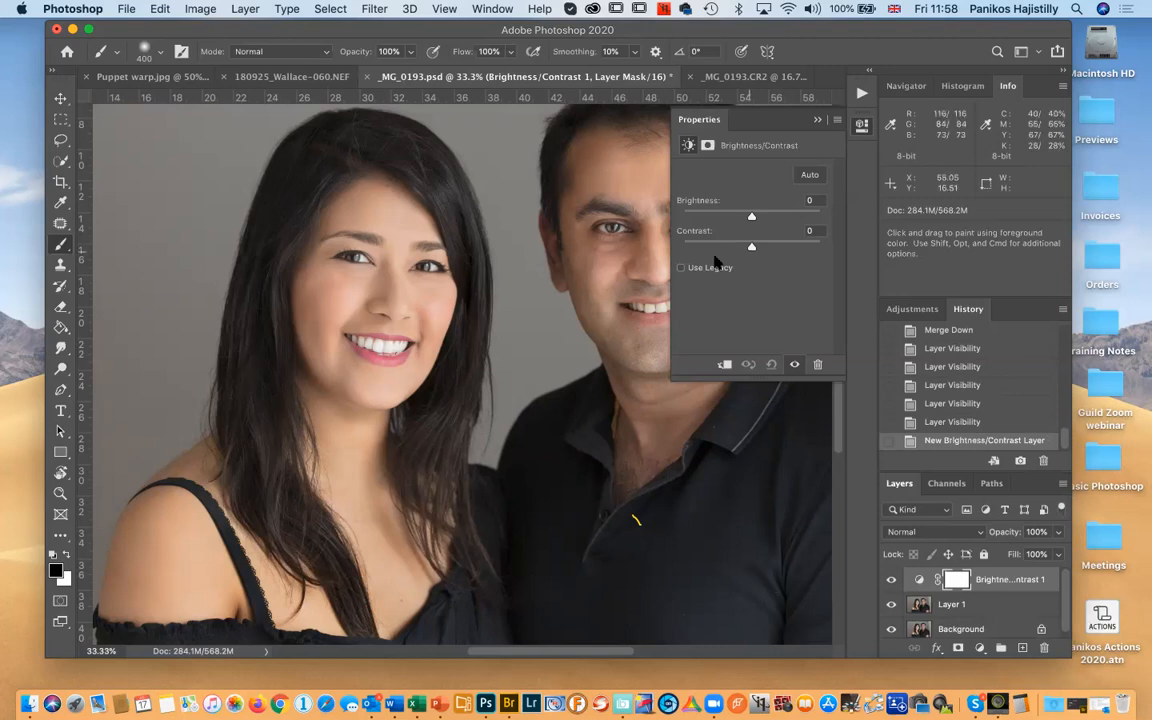
{"action": "left_click_drag", "start_coordinate": [751, 249], "coordinate": [759, 217]}
{"action": "left_click", "coordinate": [781, 246]}
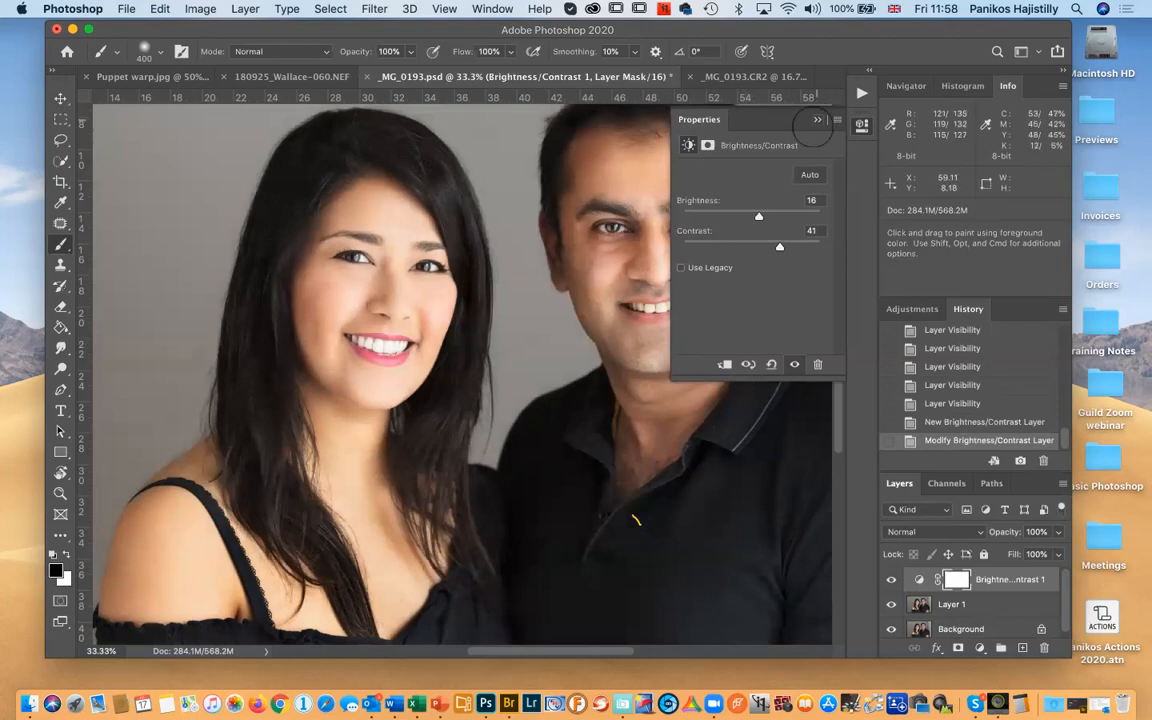
{"action": "left_click", "coordinate": [818, 121]}
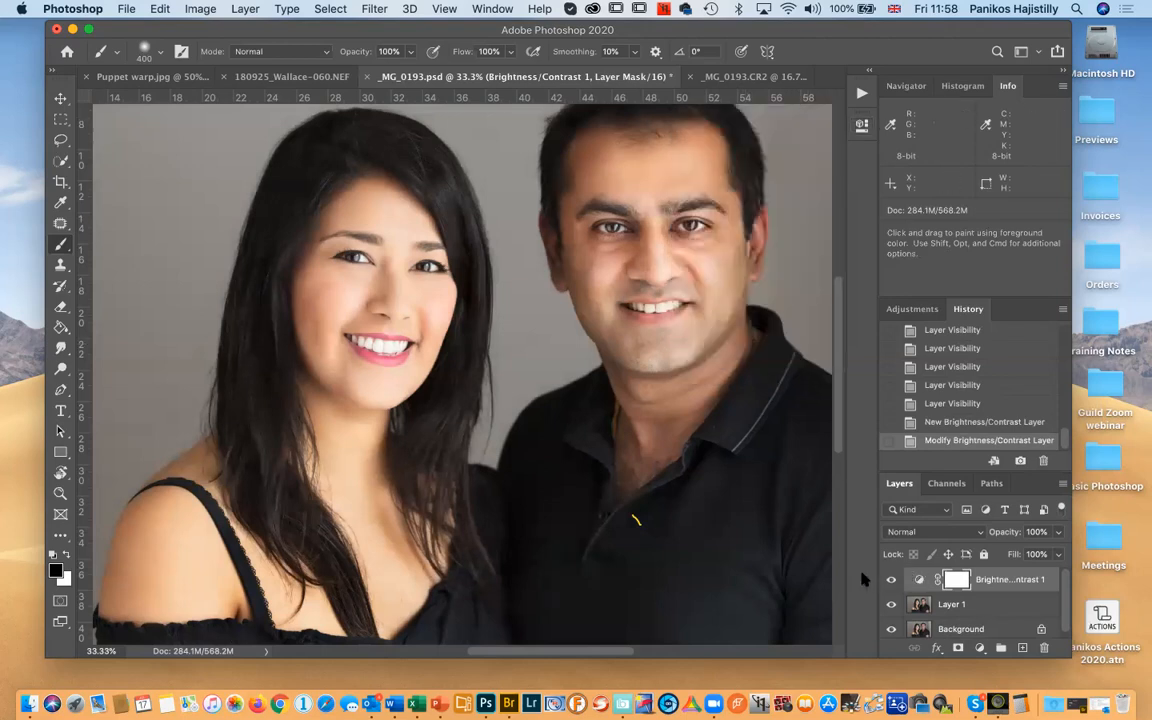
Invert the Brightness/Contrast layer's mask to black
{"action": "key", "text": "super+minus"}
{"action": "key", "text": "super+minus"}
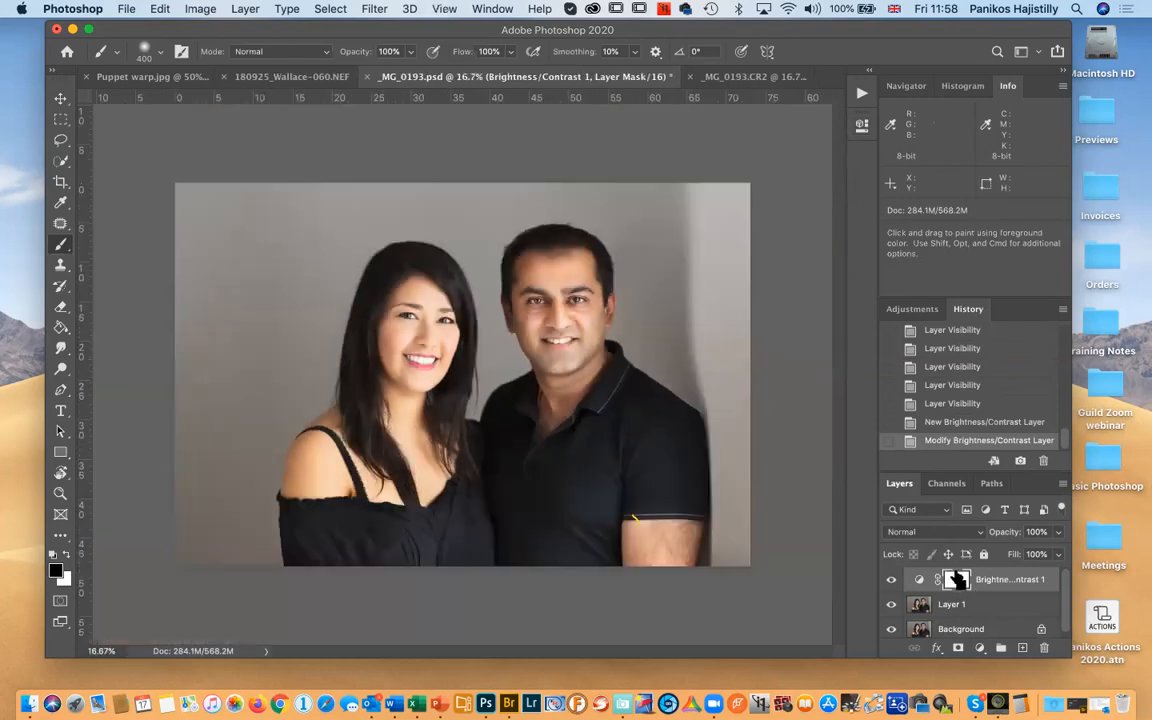
{"action": "key", "text": "super+i"}
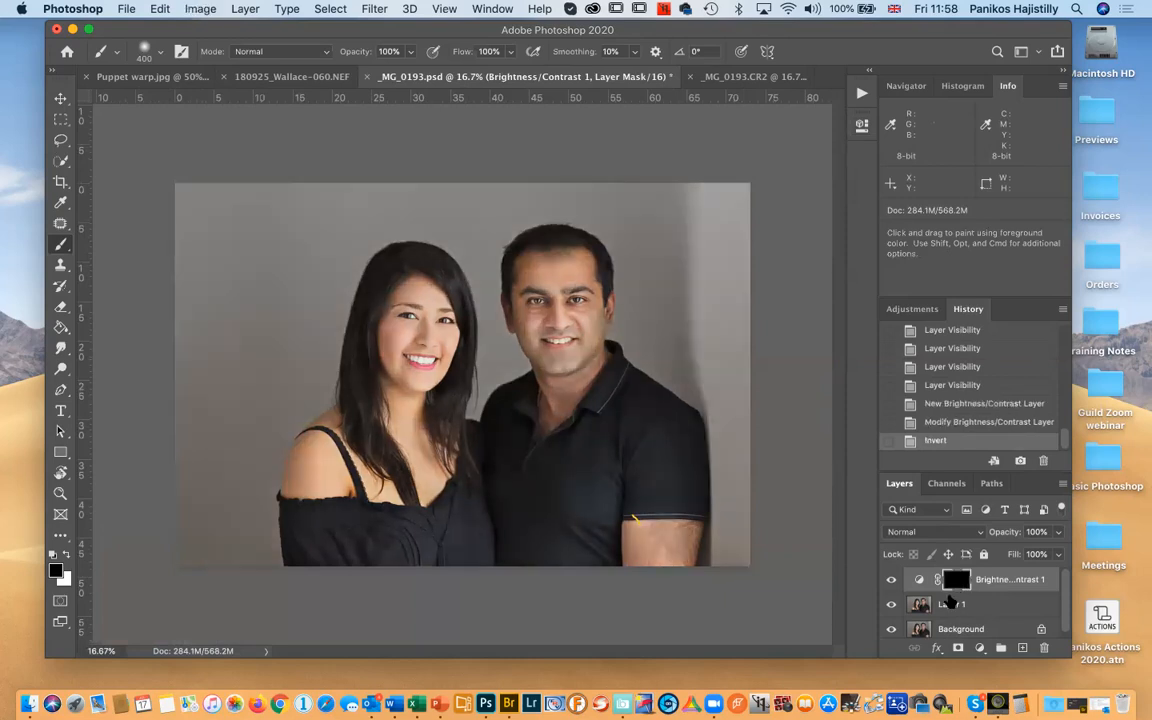
Brush white at size 1700 over both faces on the Brightness/Contrast layer's mask
{"action": "key", "text": "x"}
{"action": "key", "text": "bracketright"}
{"action": "key", "text": "bracketright"}
{"action": "key", "text": "bracketright"}
{"action": "key", "text": "bracketright"}
{"action": "key", "text": "bracketright"}
{"action": "key", "text": "bracketright"}
{"action": "key", "text": "bracketright"}
{"action": "key", "text": "bracketright"}
{"action": "key", "text": "bracketright"}
{"action": "key", "text": "bracketright"}
{"action": "key", "text": "bracketright"}
{"action": "key", "text": "bracketright"}
{"action": "key", "text": "bracketright"}
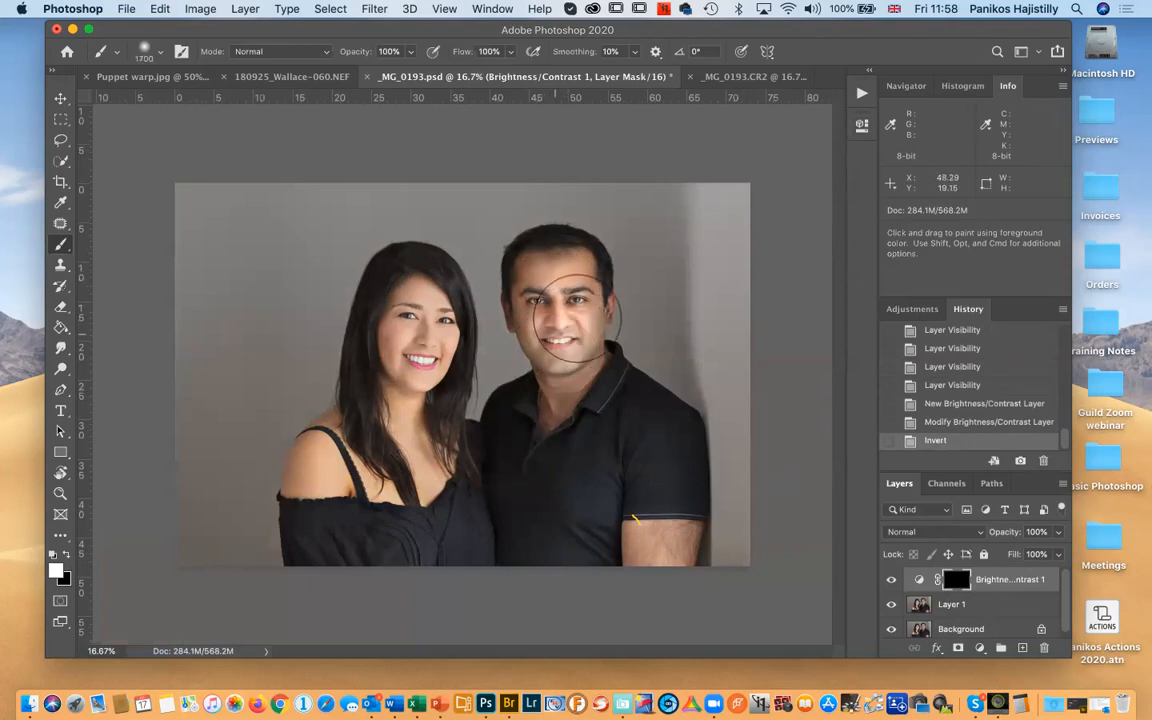
{"action": "mouse_move", "coordinate": [535, 350]}
{"action": "left_mouse_down"}
{"action": "mouse_move", "coordinate": [562, 335]}
{"action": "mouse_move", "coordinate": [393, 365]}
{"action": "mouse_move", "coordinate": [381, 324]}
{"action": "mouse_move", "coordinate": [412, 297]}
{"action": "mouse_move", "coordinate": [432, 365]}
{"action": "mouse_move", "coordinate": [420, 330]}
{"action": "left_mouse_up"}
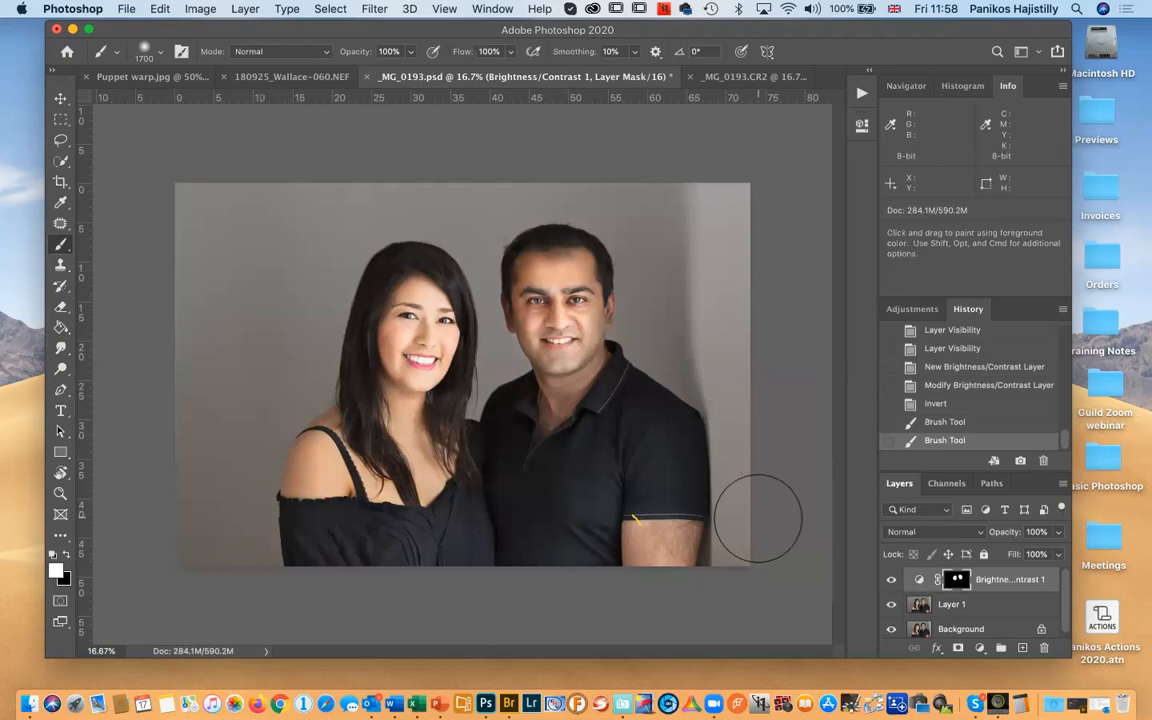
Hide the Brightness/Contrast layer and add a white mask to Layer 1
{"action": "left_click", "coordinate": [950, 604]}
{"action": "left_click", "coordinate": [891, 579]}
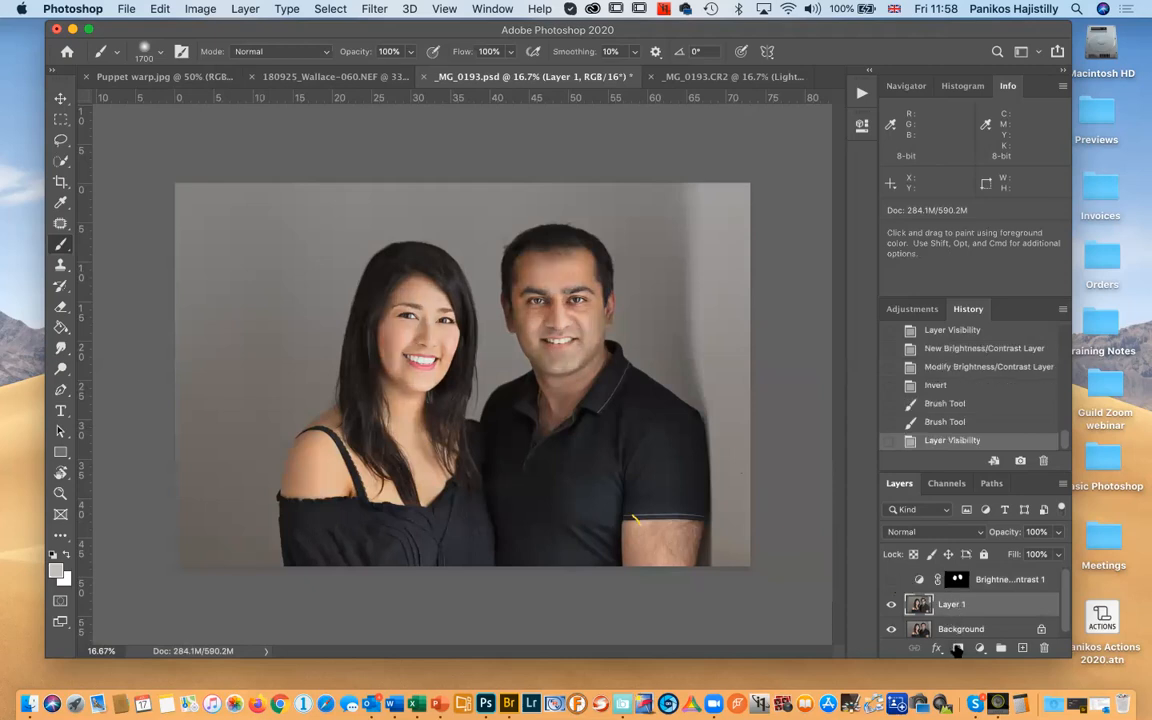
{"action": "left_click", "coordinate": [957, 648]}
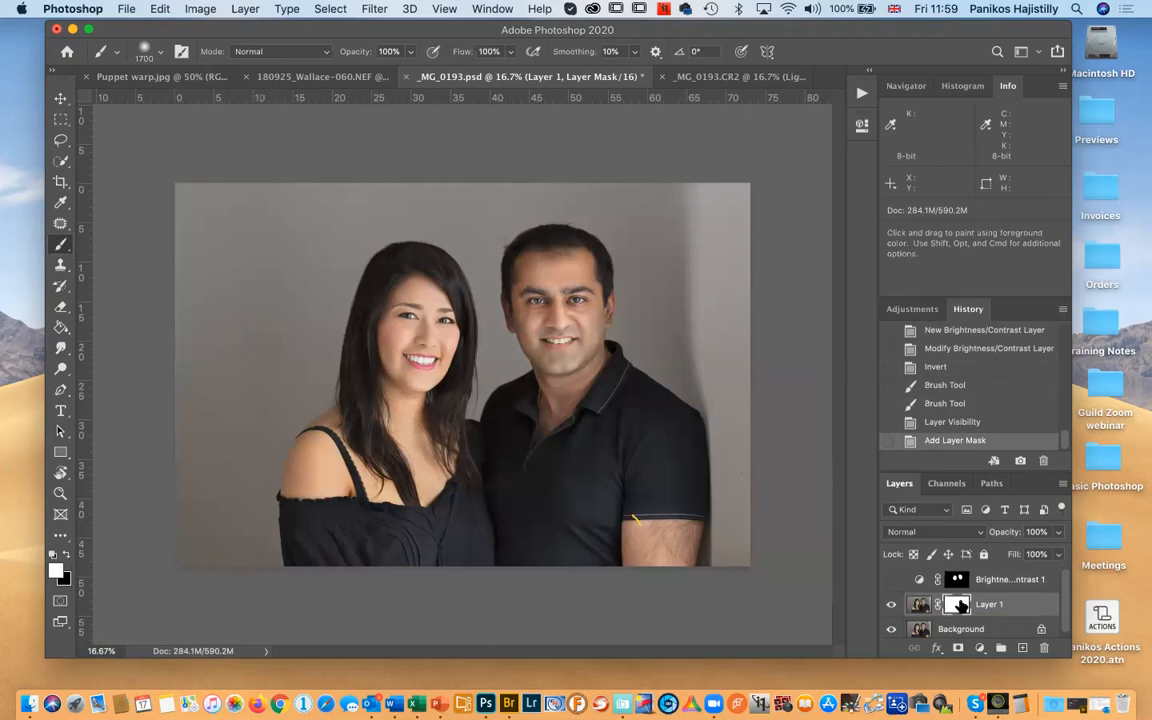
Delete the Brightness/Contrast adjustment layer and Layer 1 so that only the Background remains
{"action": "left_click_drag", "start_coordinate": [1030, 580], "coordinate": [1047, 645]}
{"action": "left_click_drag", "start_coordinate": [985, 580], "coordinate": [1043, 647]}
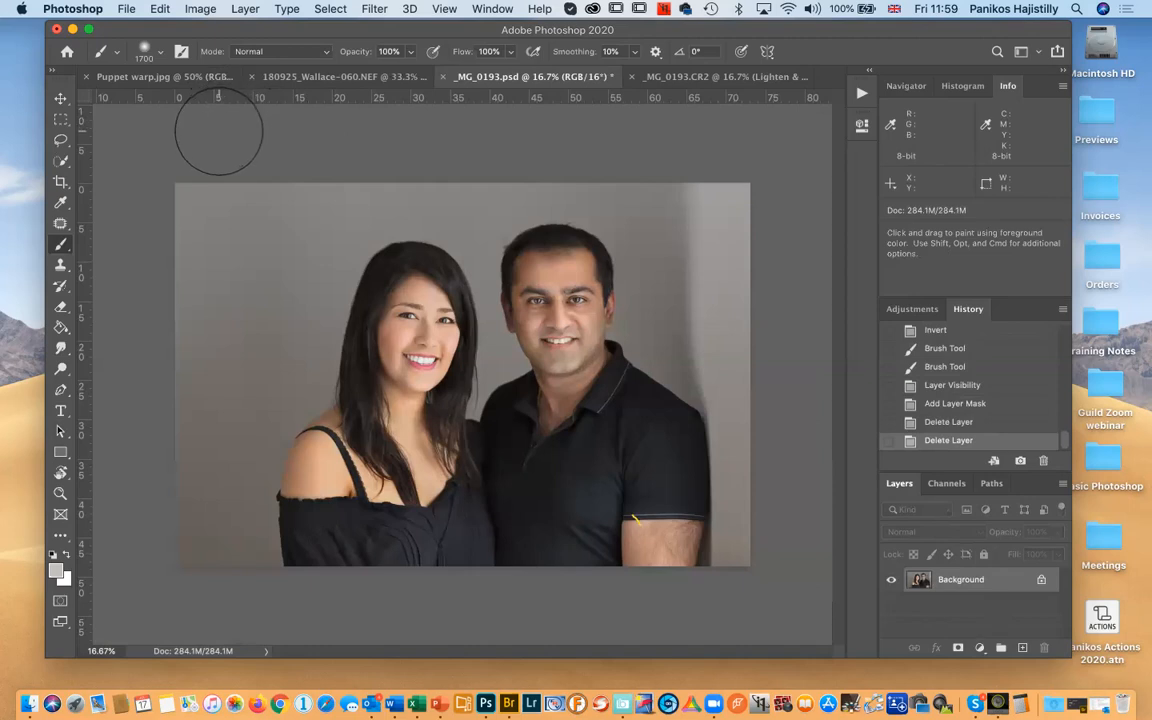
Switch to Puppet warp.jpg and examine the skin on the baby's face at 200%
{"action": "left_click", "coordinate": [160, 76]}
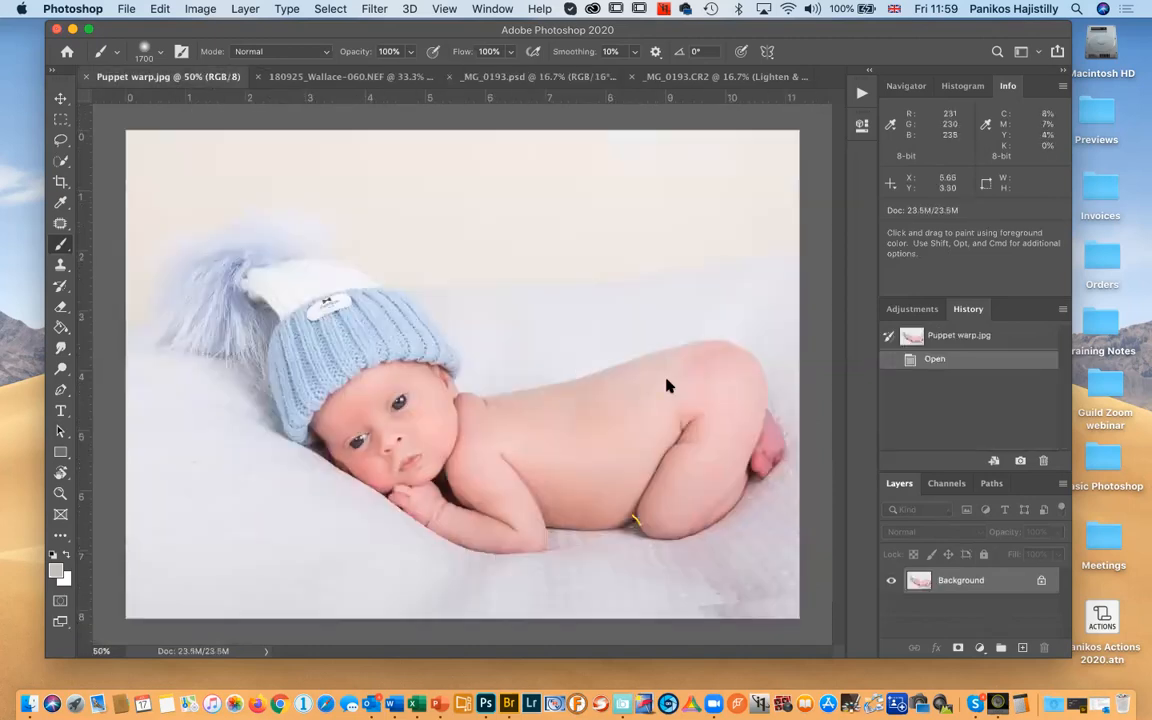
{"action": "key", "text": "super+minus"}
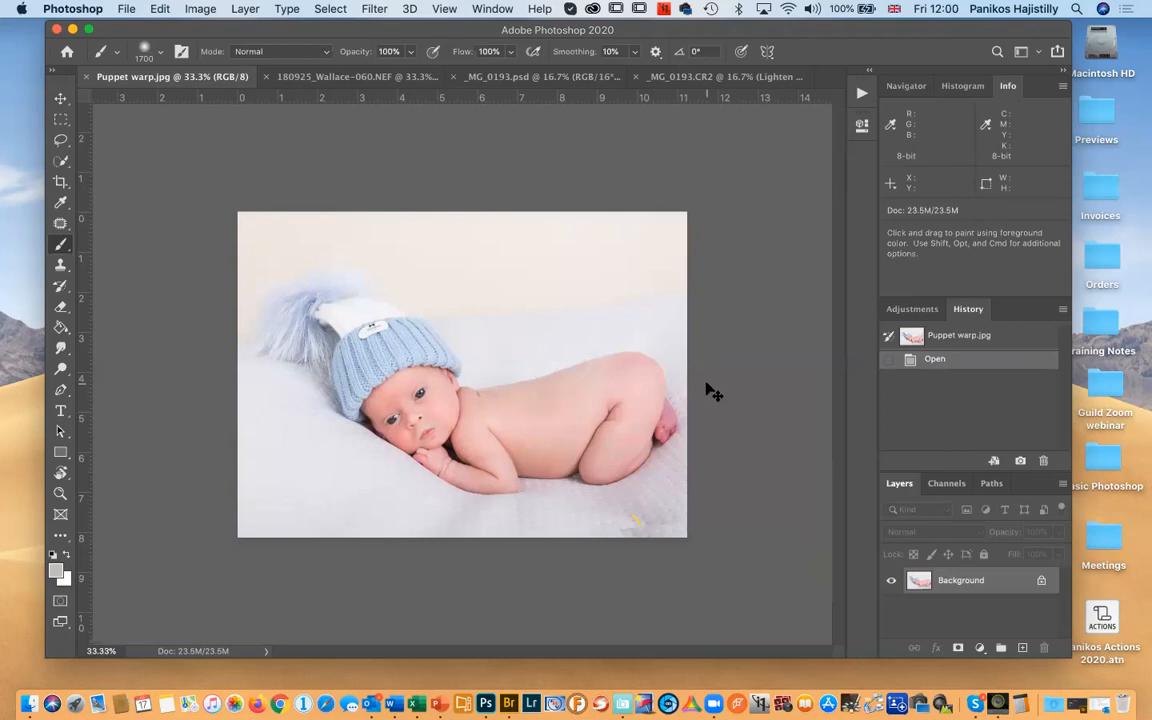
{"action": "key", "text": "super+minus"}
{"action": "key", "text": "super+minus"}
{"action": "key", "text": "super+plus"}
{"action": "key", "text": "super+plus"}
{"action": "key", "text": "super+plus"}
{"action": "key", "text": "super+plus"}
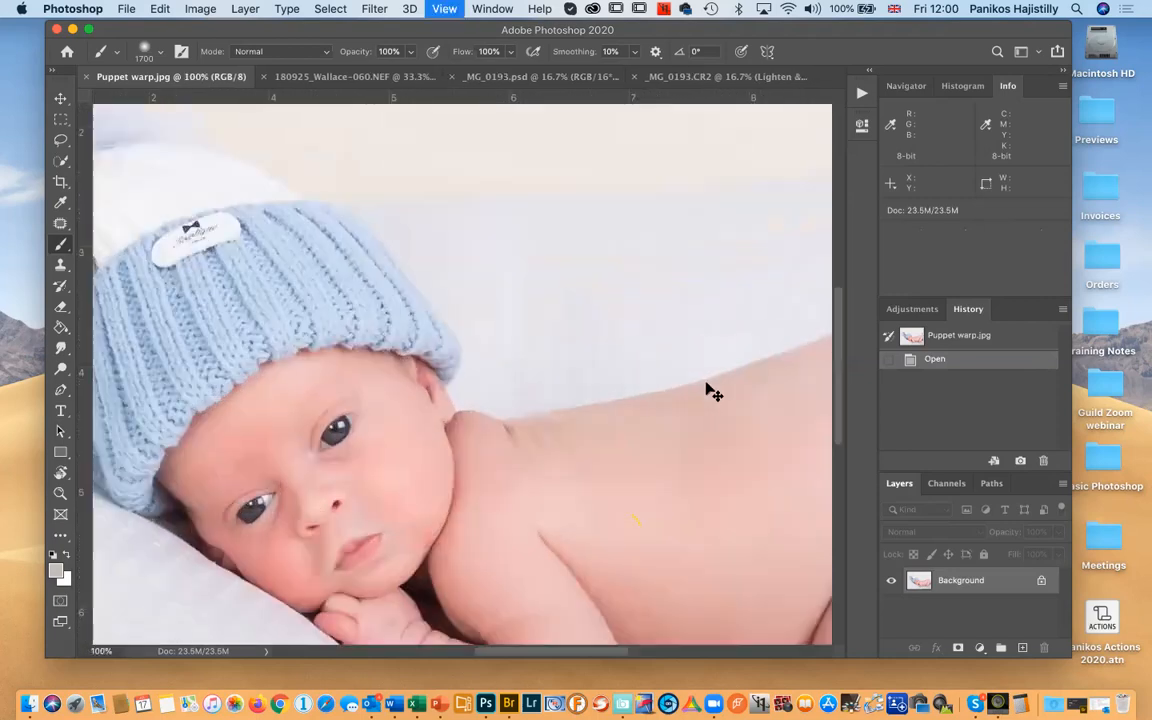
{"action": "key", "text": "super+plus"}
{"action": "key", "text": "space"}
{"action": "left_click_drag", "start_coordinate": [360, 461], "coordinate": [571, 270]}
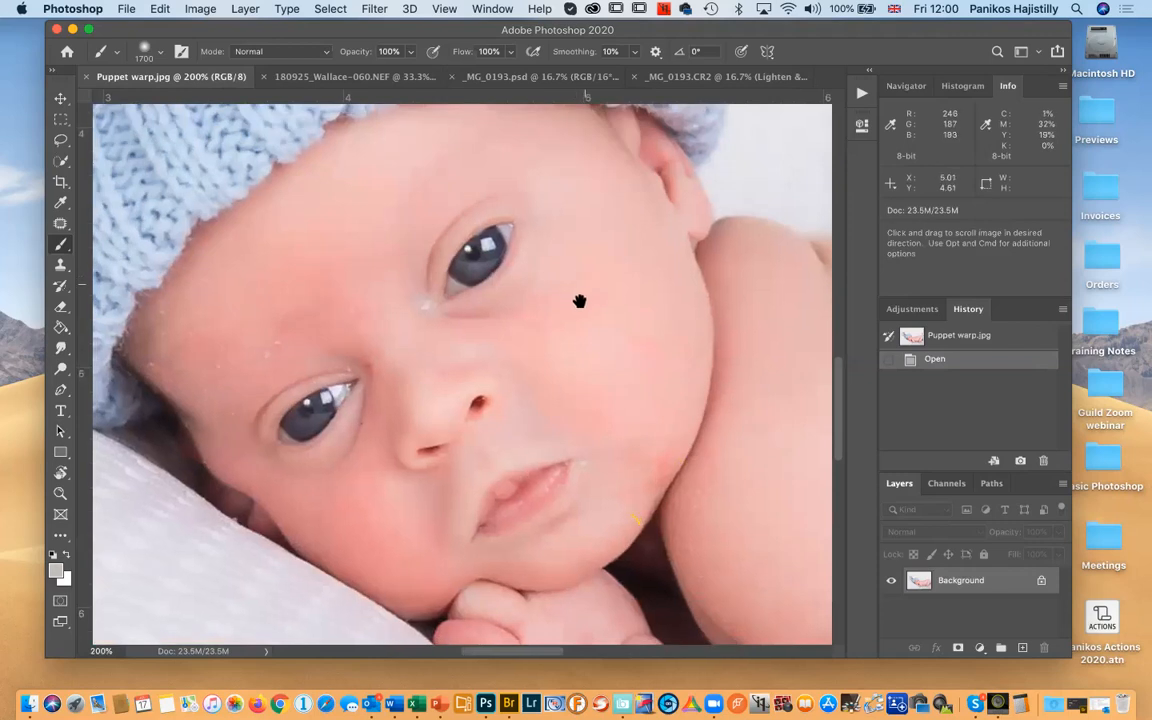
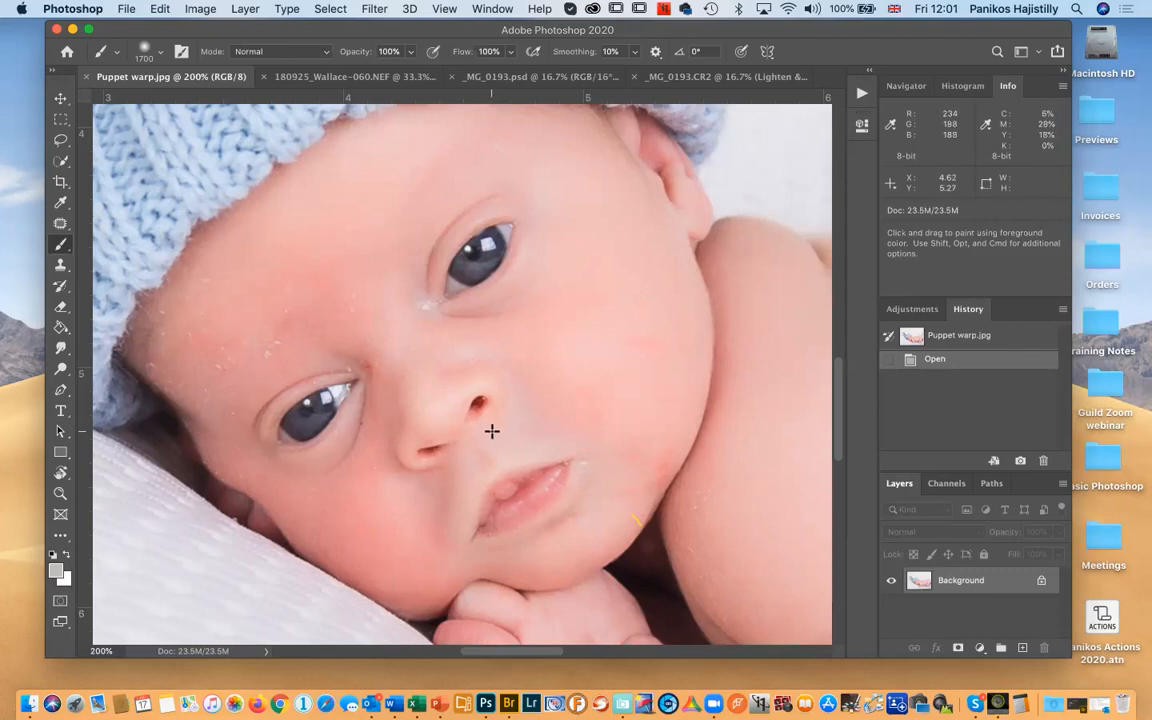
Set up a crop of the whole newborn photo with a 7 by 5 ratio
{"action": "key", "text": "super+minus"}
{"action": "key", "text": "super+minus"}
{"action": "key", "text": "super+minus"}
{"action": "key", "text": "super+minus"}
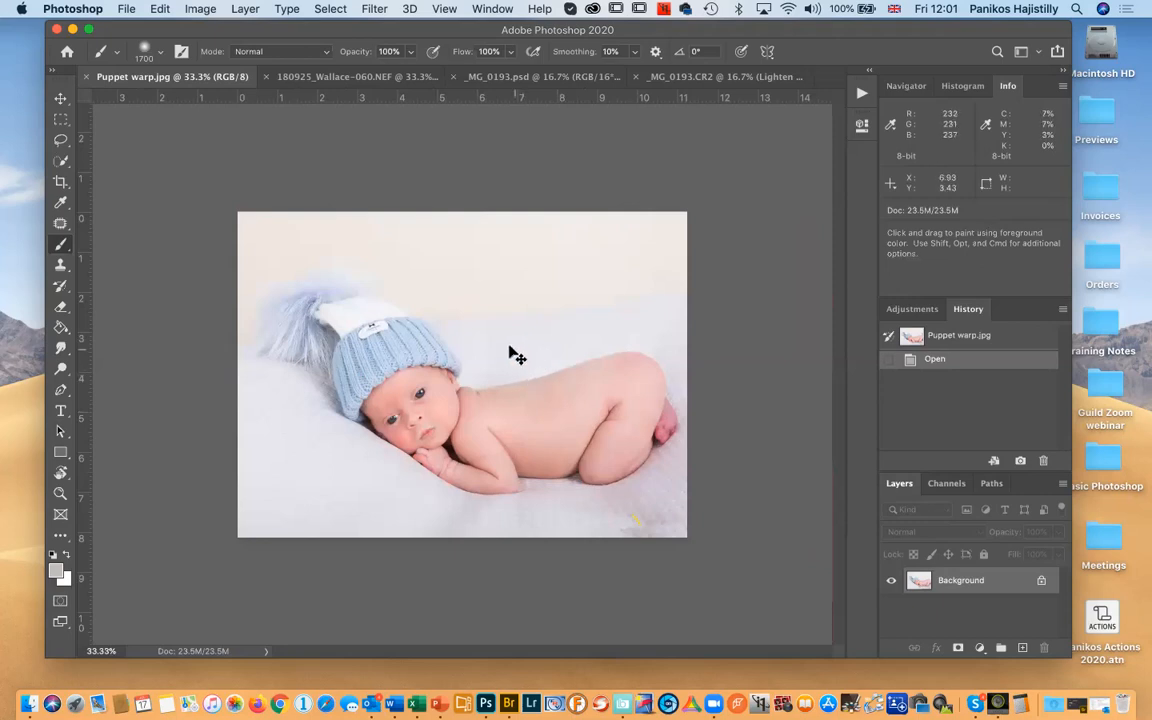
{"action": "key", "text": "m"}
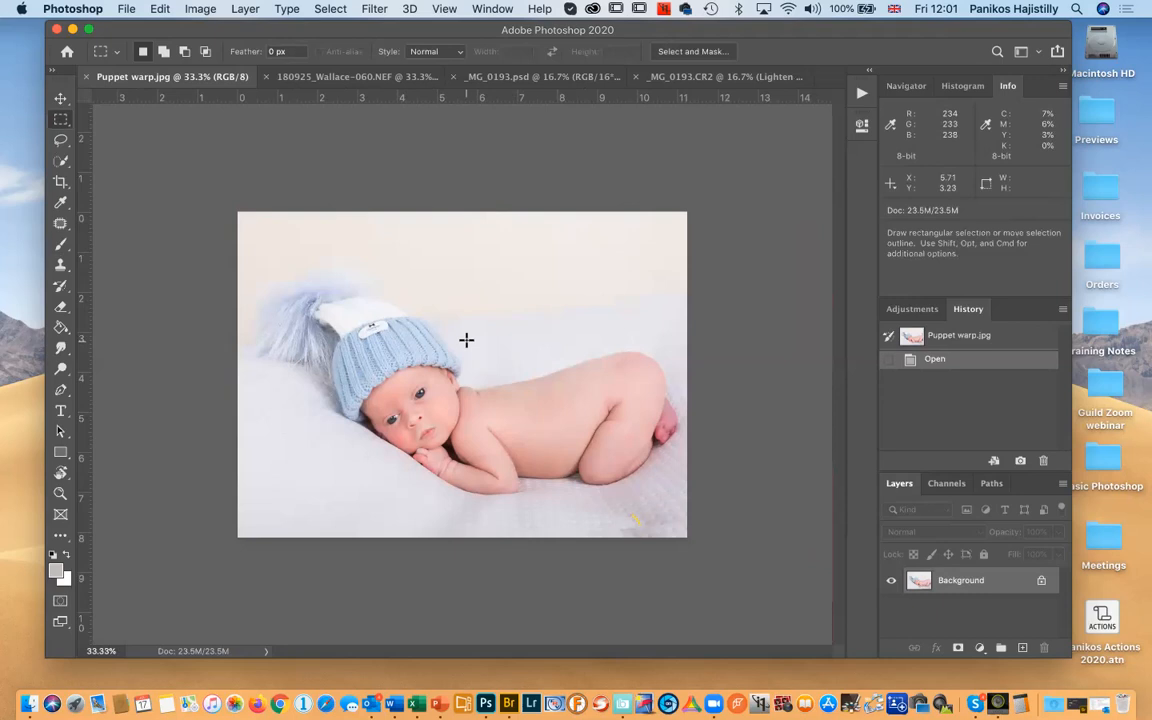
{"action": "key", "text": "c"}
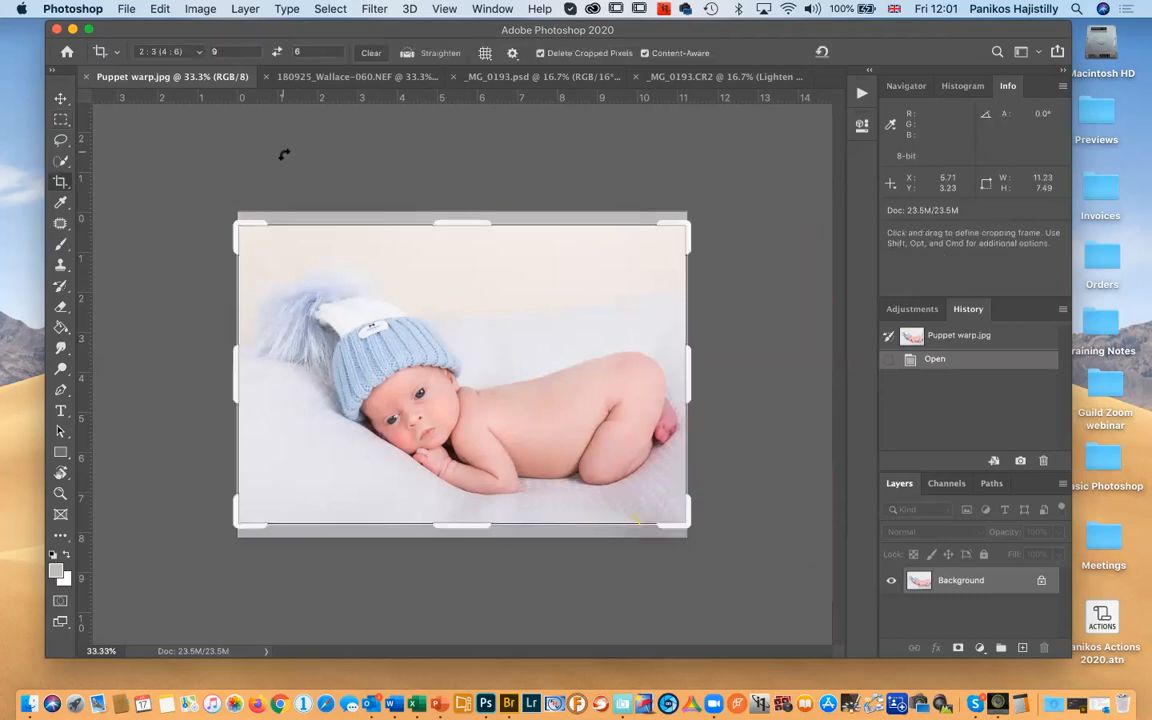
{"action": "left_click", "coordinate": [207, 57]}
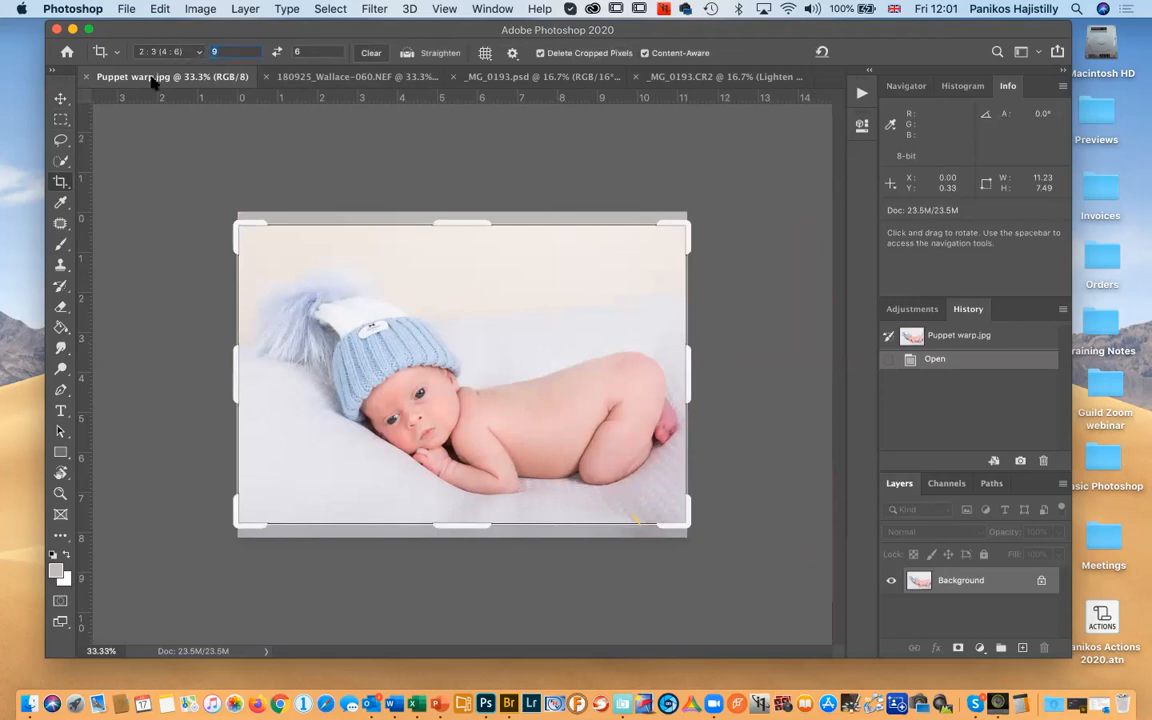
{"action": "type", "text": "7"}
{"action": "key", "text": "Tab"}
{"action": "type", "text": "5"}
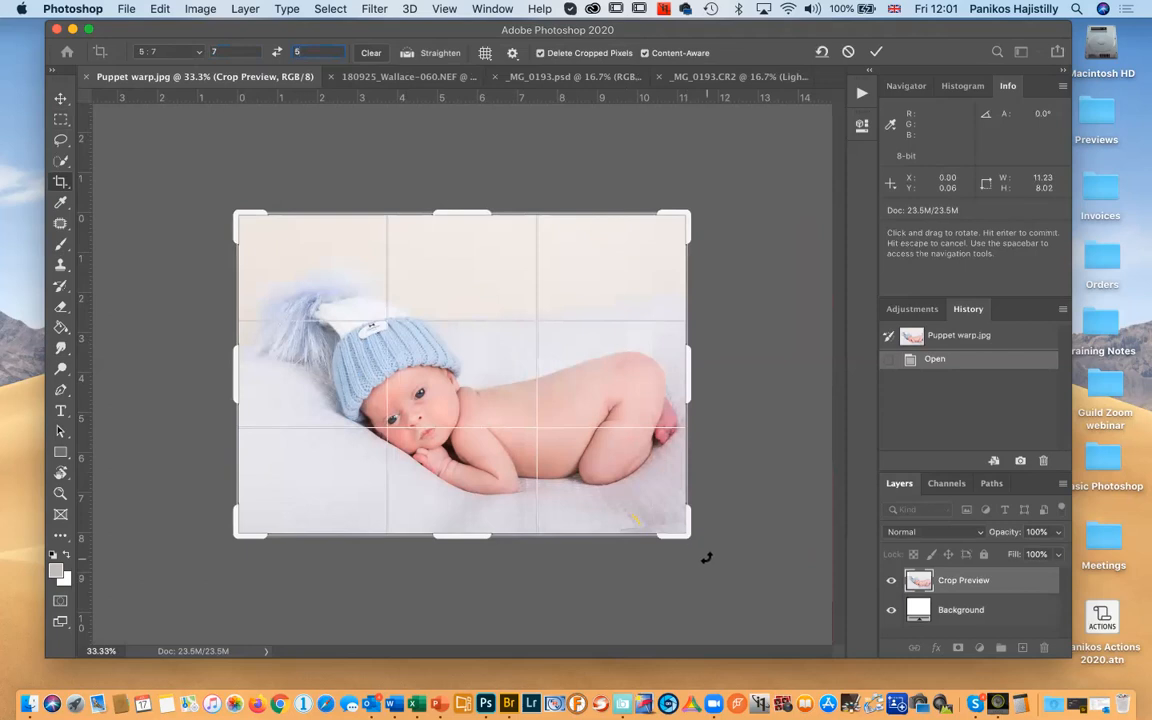
Rotate the photo clockwise about 9.4° in the 7 by 5 crop, enlarge the frame past the image edges and commit the content-aware crop
{"action": "mouse_move", "coordinate": [713, 556]}
{"action": "left_mouse_down"}
{"action": "mouse_move", "coordinate": [714, 574]}
{"action": "mouse_move", "coordinate": [727, 561]}
{"action": "left_mouse_up"}
{"action": "type", "text": "6"}
{"action": "left_click_drag", "start_coordinate": [306, 53], "coordinate": [247, 47]}
{"action": "type", "text": "5"}
{"action": "left_click_drag", "start_coordinate": [714, 554], "coordinate": [682, 595]}
{"action": "mouse_move", "coordinate": [680, 530]}
{"action": "left_mouse_down"}
{"action": "mouse_move", "coordinate": [689, 537]}
{"action": "mouse_move", "coordinate": [676, 524]}
{"action": "left_mouse_up"}
{"action": "left_click_drag", "start_coordinate": [231, 211], "coordinate": [223, 204]}
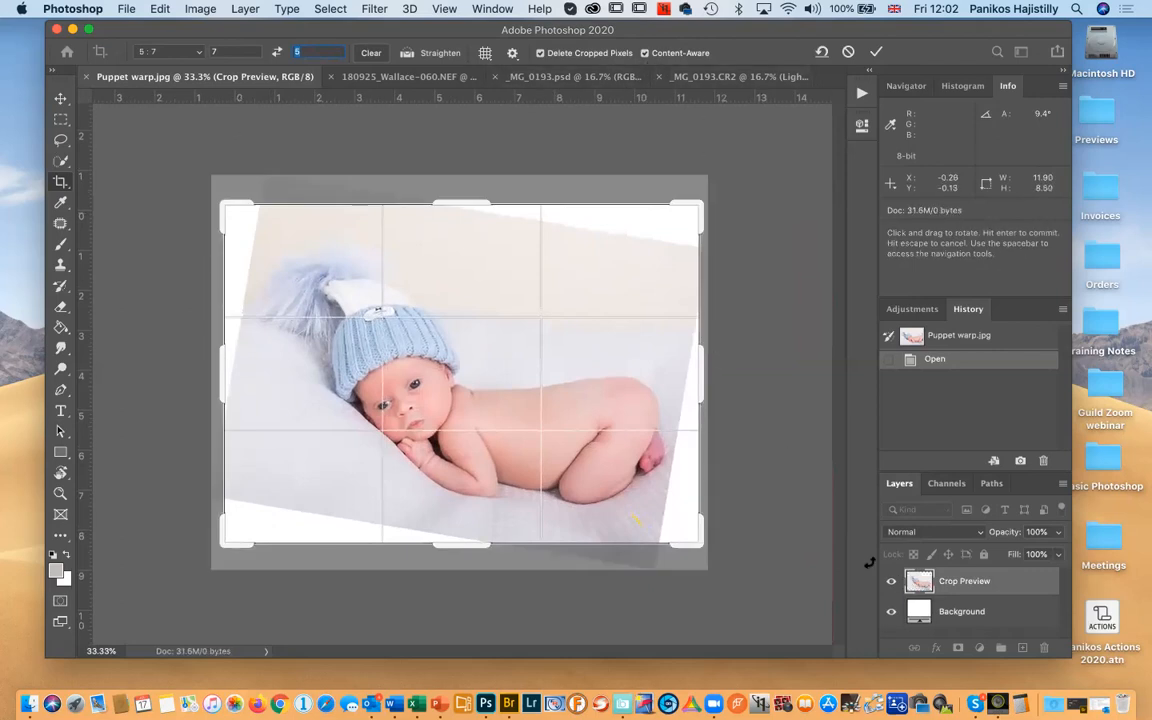
{"action": "double_click", "coordinate": [592, 358]}
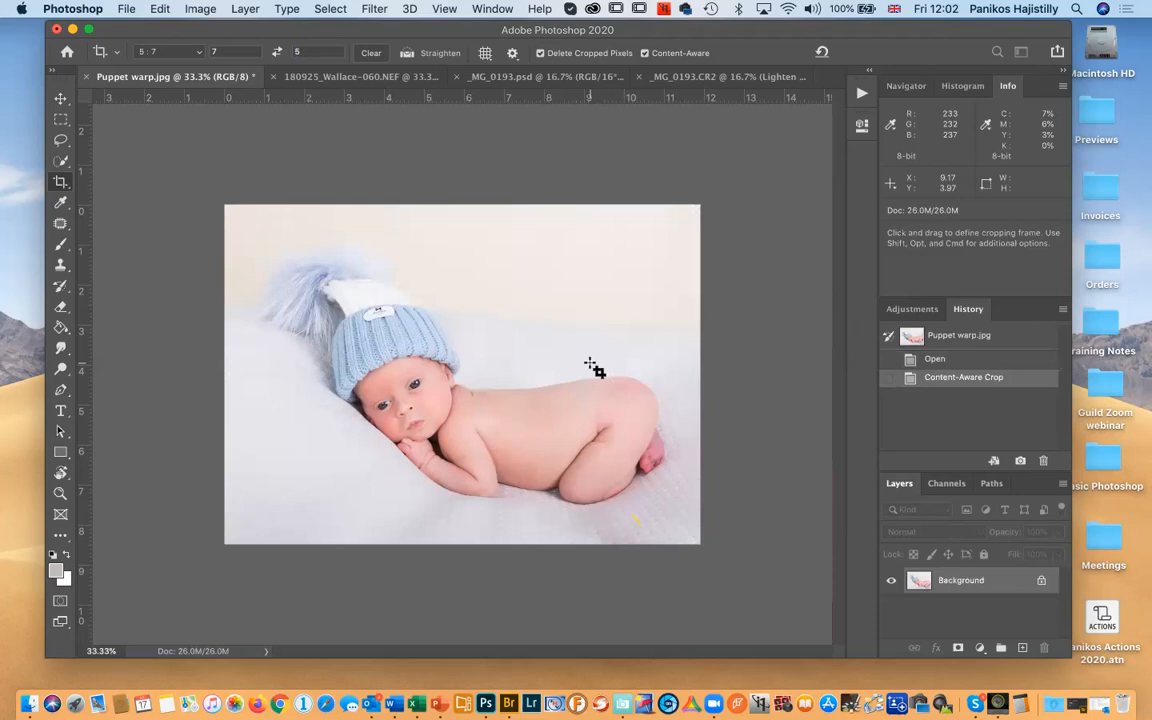
Duplicate the Background layer and open the copy in the Liquify filter
{"action": "key", "text": "super+j"}
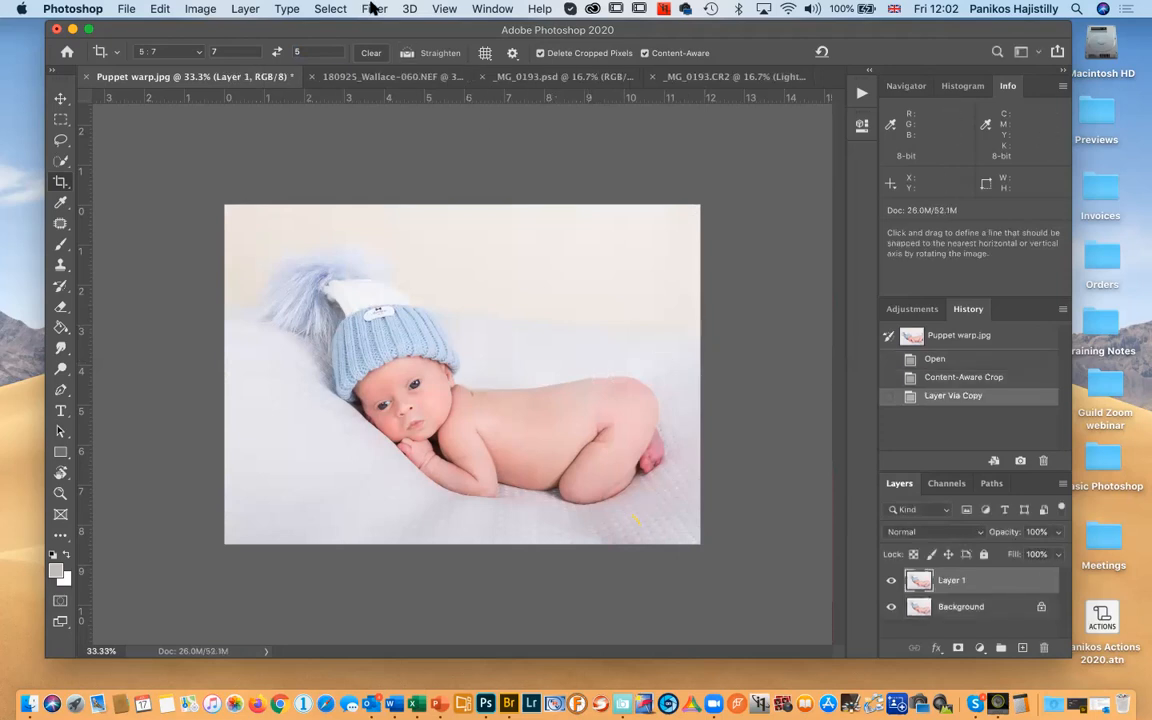
{"action": "left_click_drag", "start_coordinate": [228, 32], "coordinate": [191, 85]}
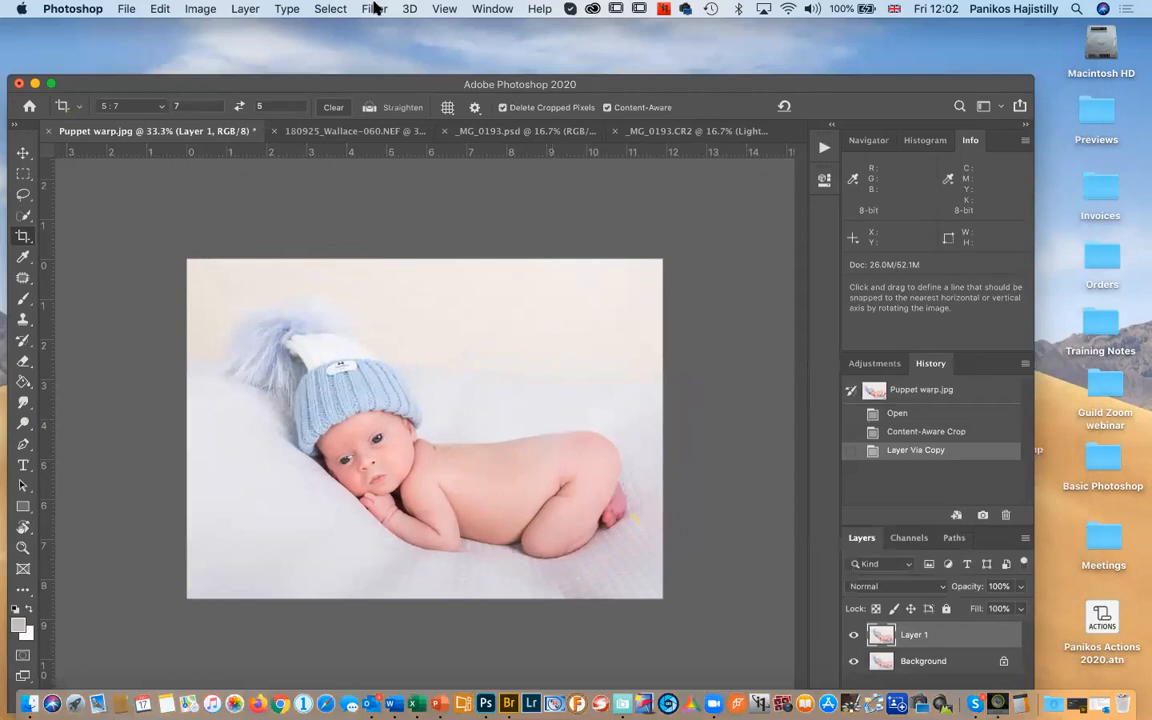
{"action": "left_click", "coordinate": [375, 9]}
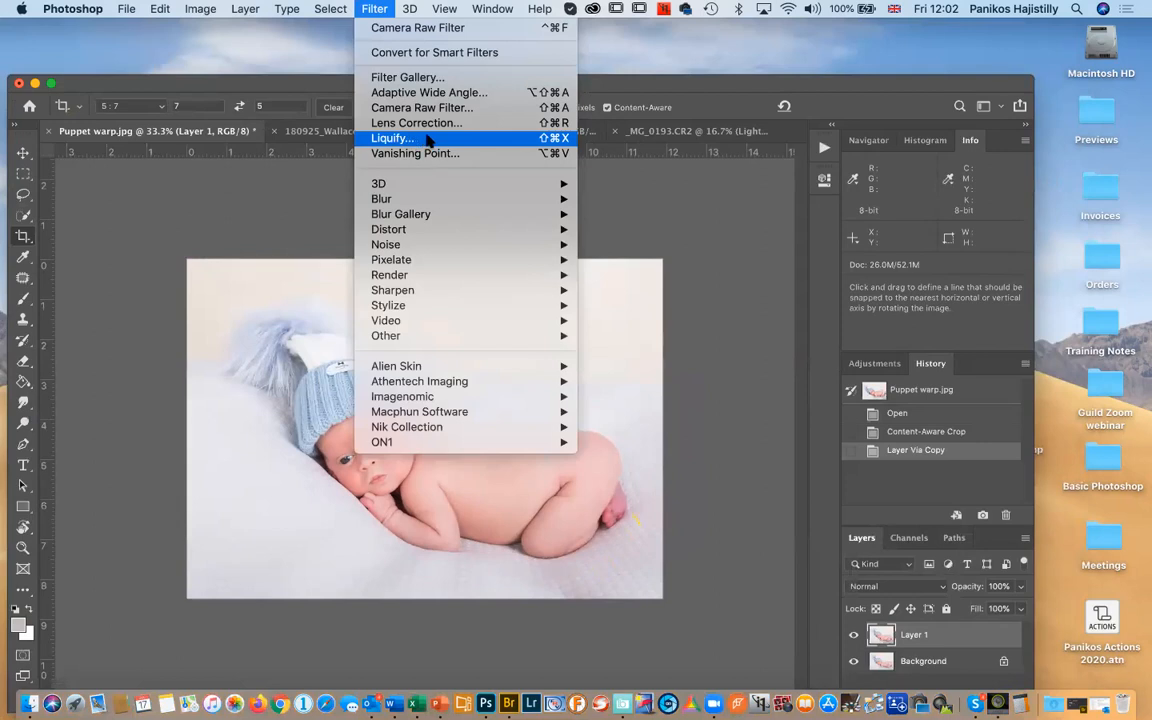
{"action": "left_click", "coordinate": [551, 139]}
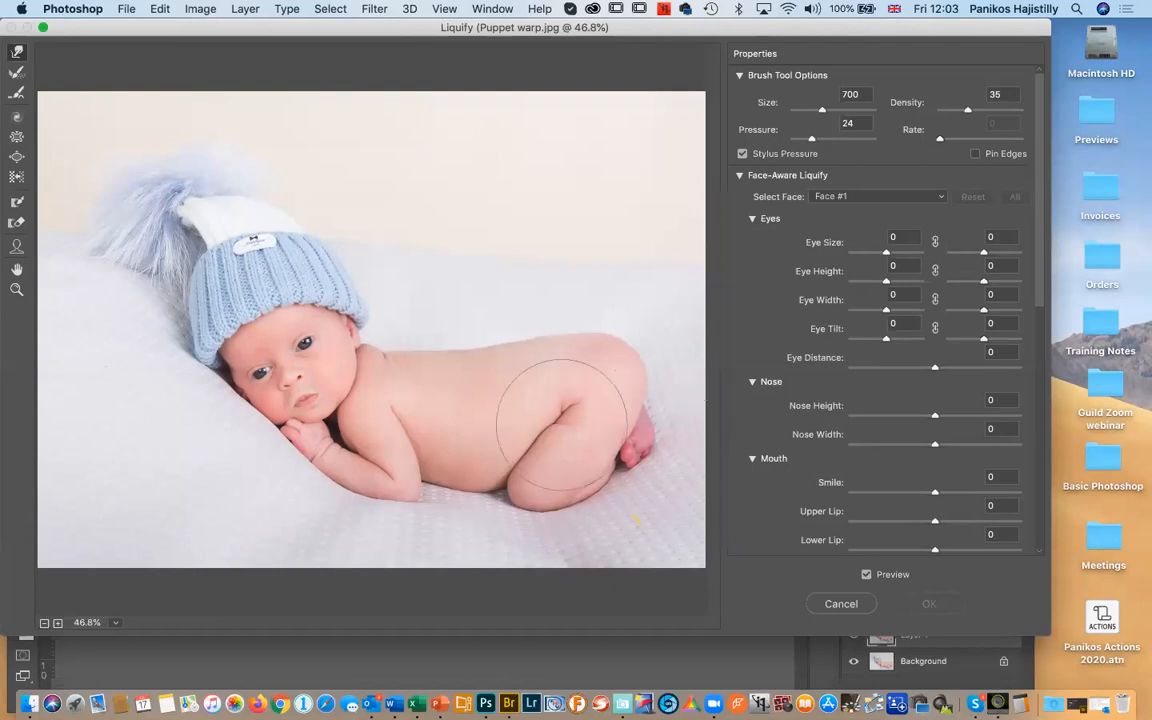
Shrink the Forward Warp brush and push the skin crease at the top of the baby's thigh
{"action": "key", "text": "bracketleft"}
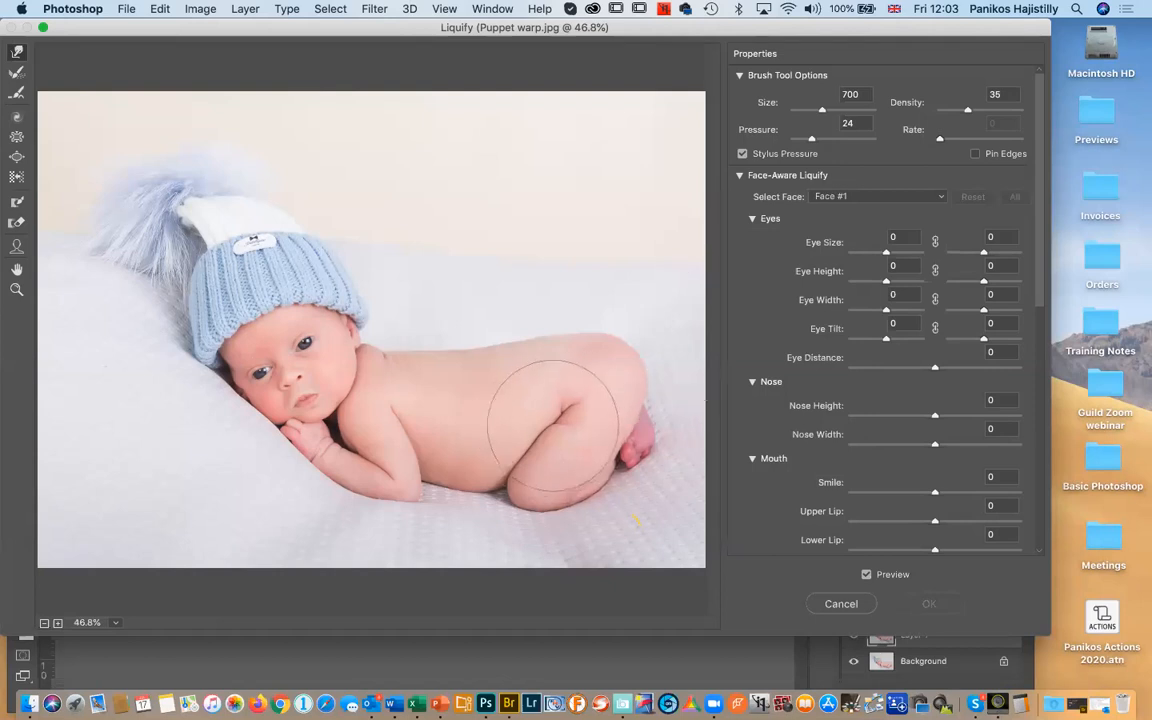
{"action": "key", "text": "bracketleft"}
{"action": "key", "text": "bracketleft"}
{"action": "key", "text": "bracketleft"}
{"action": "key", "text": "bracketleft"}
{"action": "key", "text": "bracketleft"}
{"action": "key", "text": "bracketleft"}
{"action": "mouse_move", "coordinate": [545, 432]}
{"action": "left_mouse_down"}
{"action": "mouse_move", "coordinate": [563, 435]}
{"action": "mouse_move", "coordinate": [553, 418]}
{"action": "mouse_move", "coordinate": [579, 422]}
{"action": "left_mouse_up"}
Reshape the baby's back and bottom using Forward Warp at brush size 800 and pressure 37
{"action": "key", "text": "bracketright"}
{"action": "key", "text": "bracketright"}
{"action": "key", "text": "bracketright"}
{"action": "key", "text": "bracketright"}
{"action": "key", "text": "bracketright"}
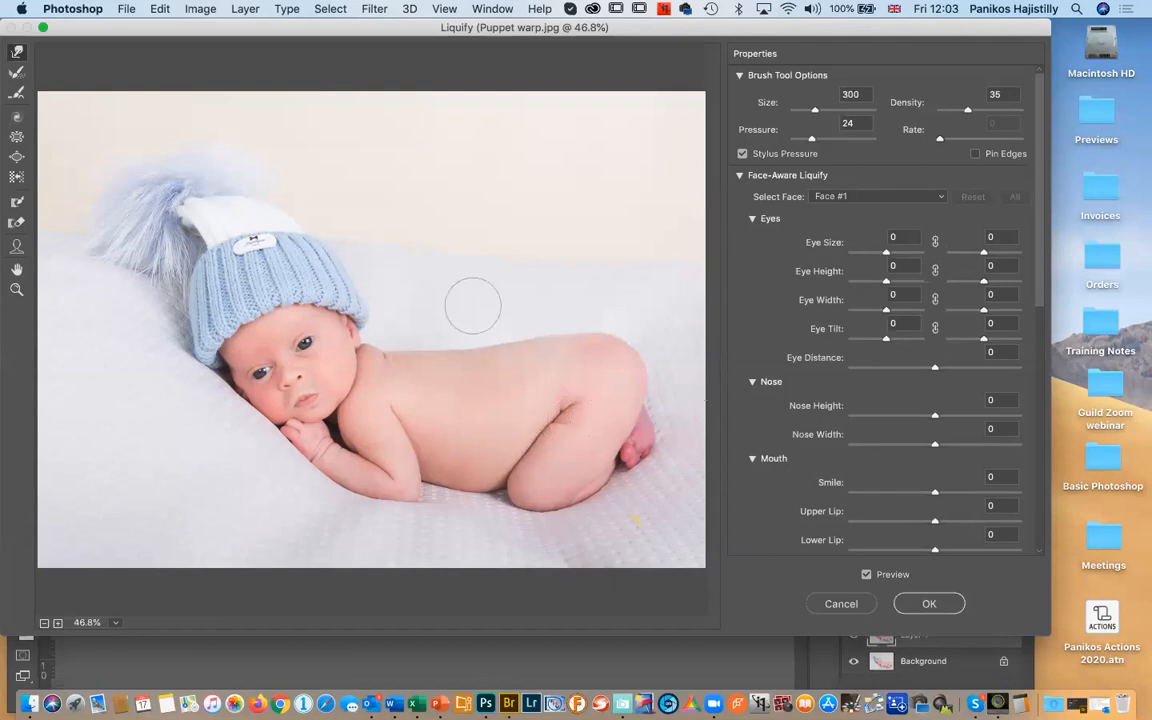
{"action": "key", "text": "bracketright"}
{"action": "key", "text": "bracketright"}
{"action": "key", "text": "bracketright"}
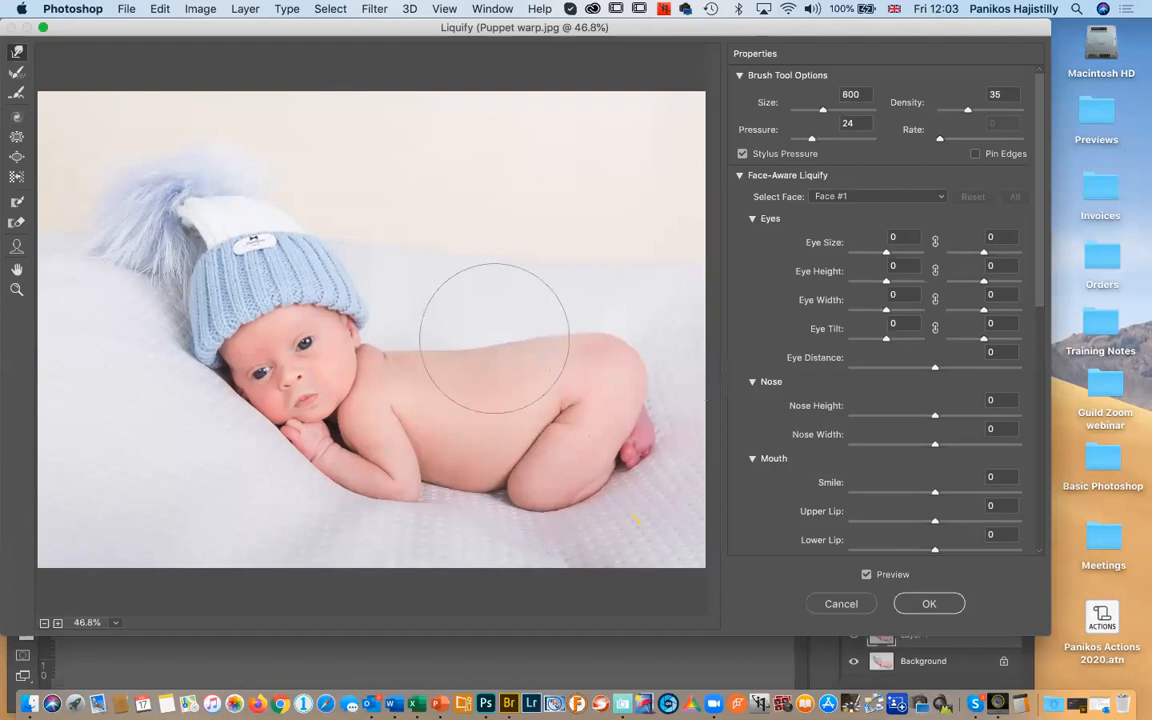
{"action": "left_click_drag", "start_coordinate": [811, 138], "coordinate": [820, 140]}
{"action": "mouse_move", "coordinate": [468, 347]}
{"action": "left_mouse_down"}
{"action": "mouse_move", "coordinate": [537, 326]}
{"action": "mouse_move", "coordinate": [592, 343]}
{"action": "mouse_move", "coordinate": [590, 326]}
{"action": "mouse_move", "coordinate": [618, 347]}
{"action": "mouse_move", "coordinate": [627, 396]}
{"action": "left_mouse_up"}
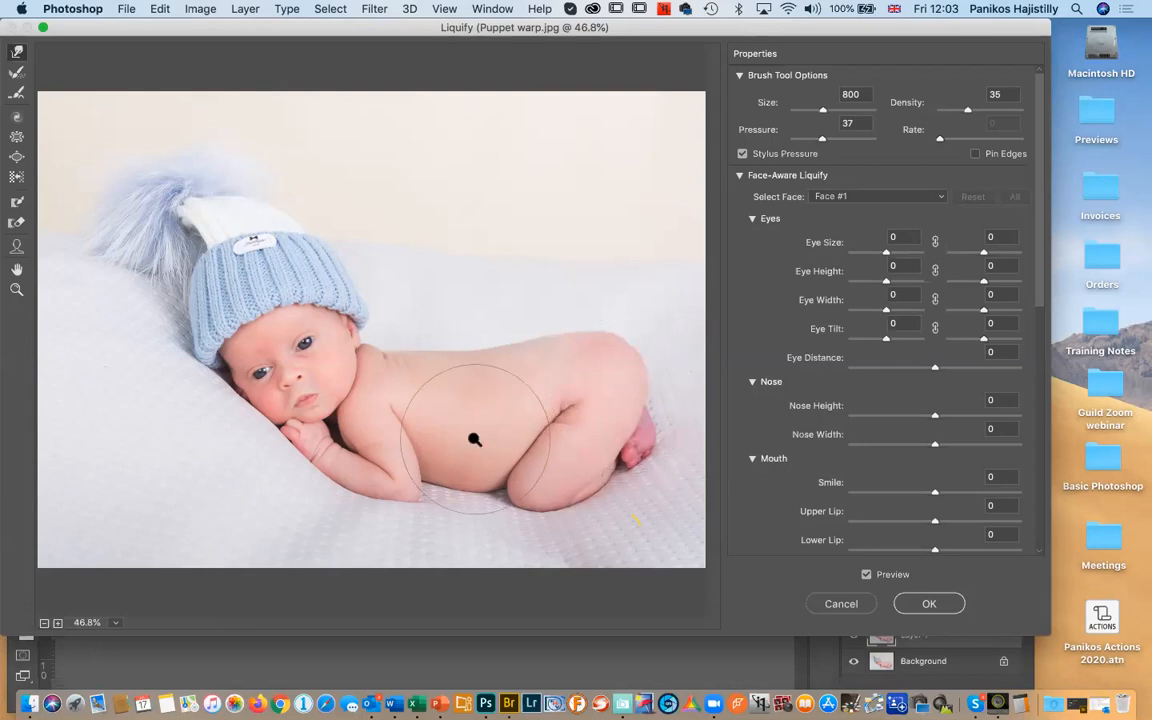
Freeze the blanket edge beside the baby's cheek with a size 70 Freeze Mask brush at 200% zoom
{"action": "scroll", "coordinate": [474, 440], "scroll_direction": "up", "scroll_amount": 4}
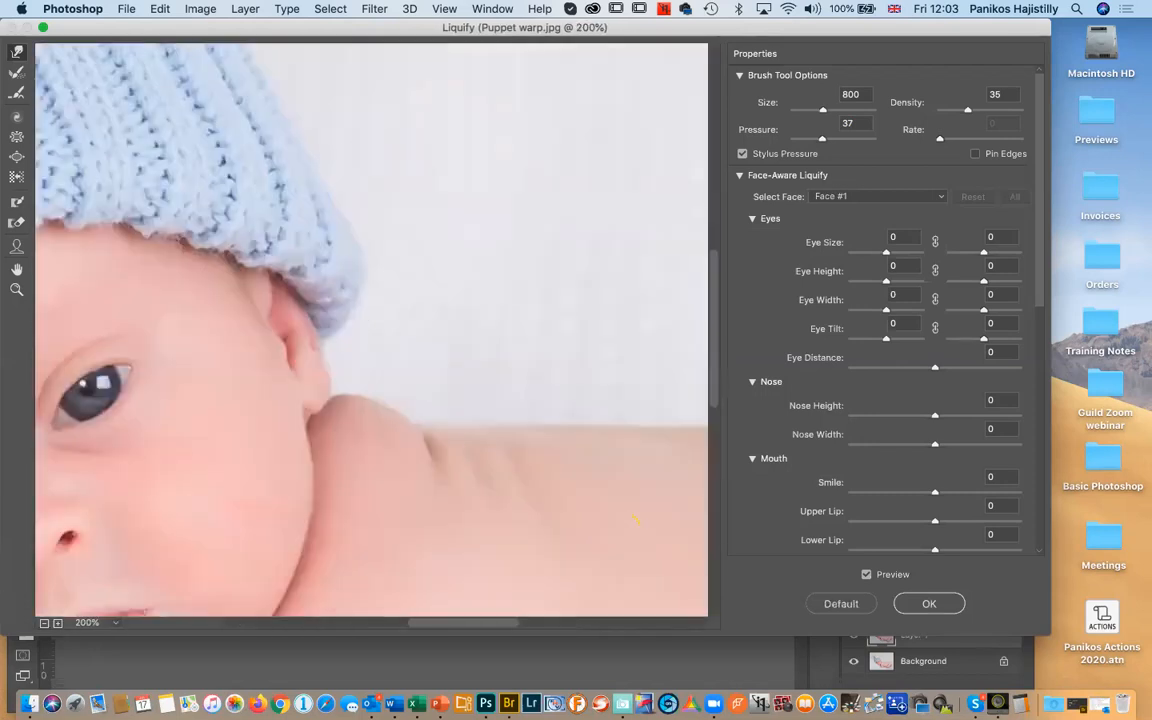
{"action": "left_click_drag", "start_coordinate": [447, 397], "coordinate": [573, 351]}
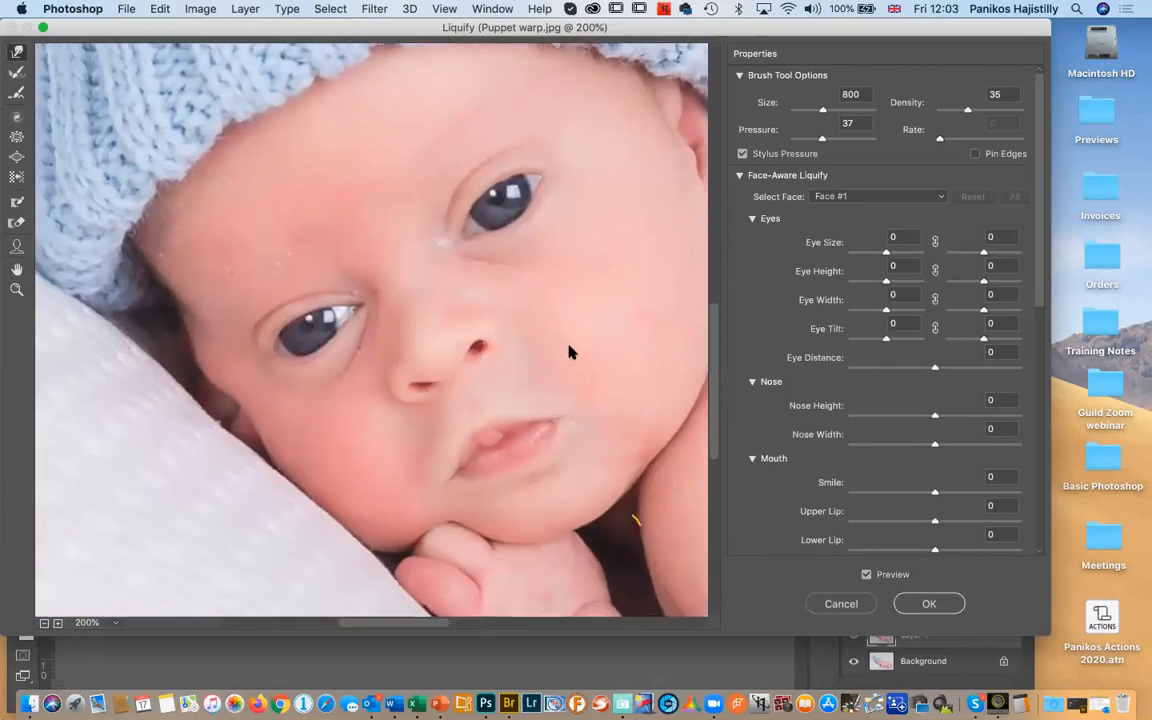
{"action": "key", "text": "bracketleft"}
{"action": "key", "text": "bracketleft"}
{"action": "key", "text": "bracketleft"}
{"action": "key", "text": "bracketleft"}
{"action": "key", "text": "bracketleft"}
{"action": "key", "text": "bracketleft"}
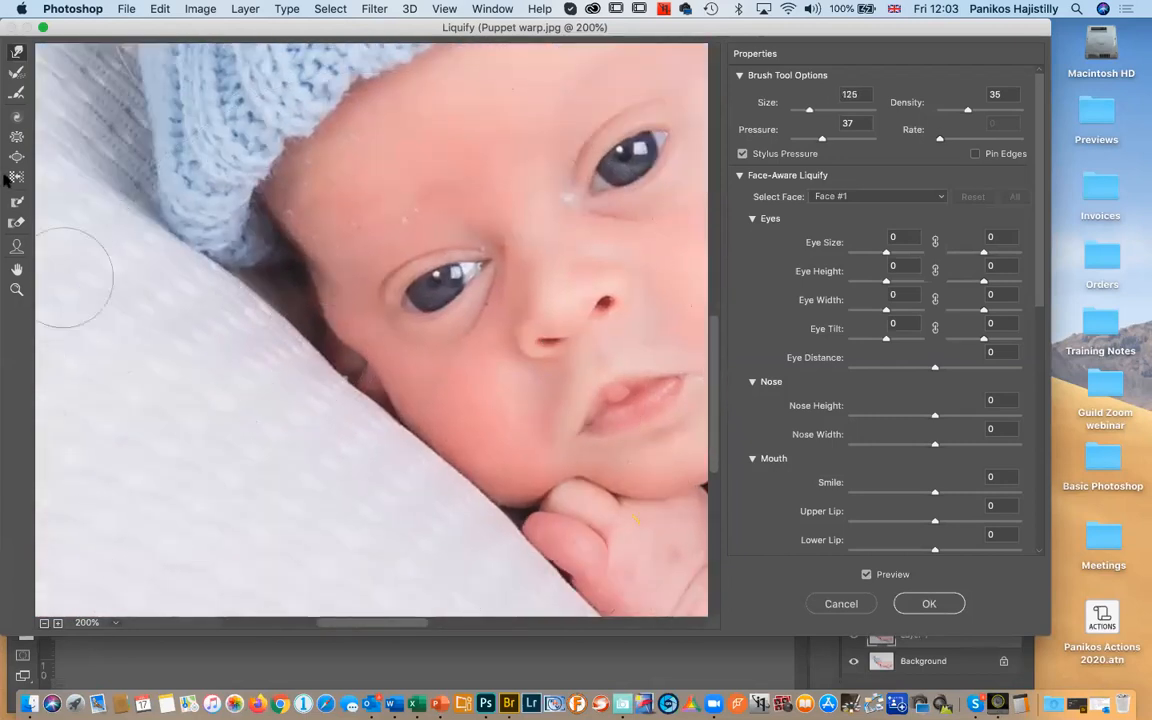
{"action": "left_click", "coordinate": [19, 204]}
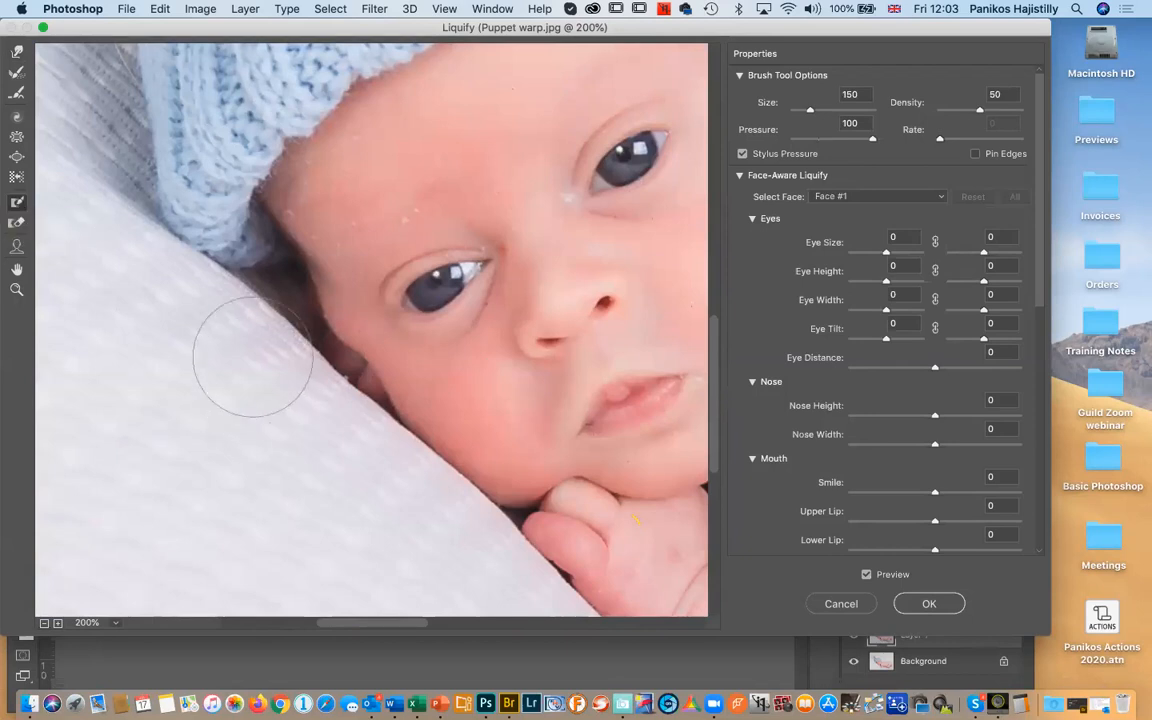
{"action": "key", "text": "bracketleft"}
{"action": "key", "text": "bracketleft"}
{"action": "key", "text": "bracketleft"}
{"action": "key", "text": "bracketleft"}
{"action": "key", "text": "bracketleft"}
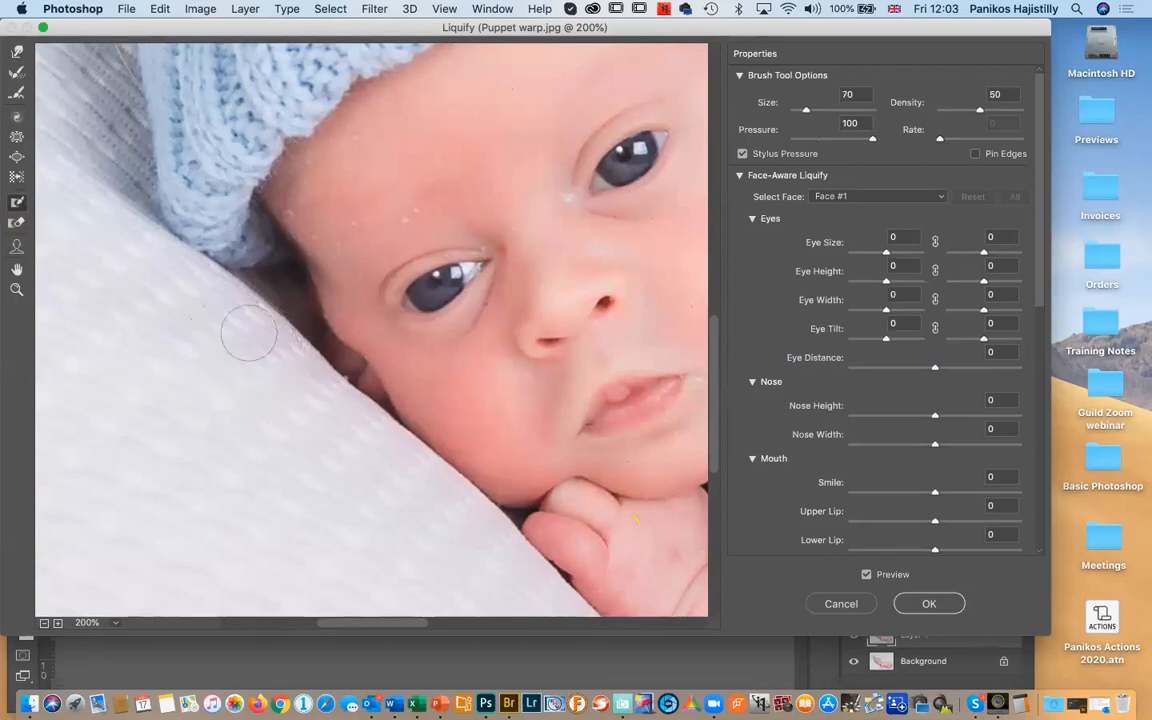
{"action": "left_click_drag", "start_coordinate": [250, 300], "coordinate": [428, 489]}
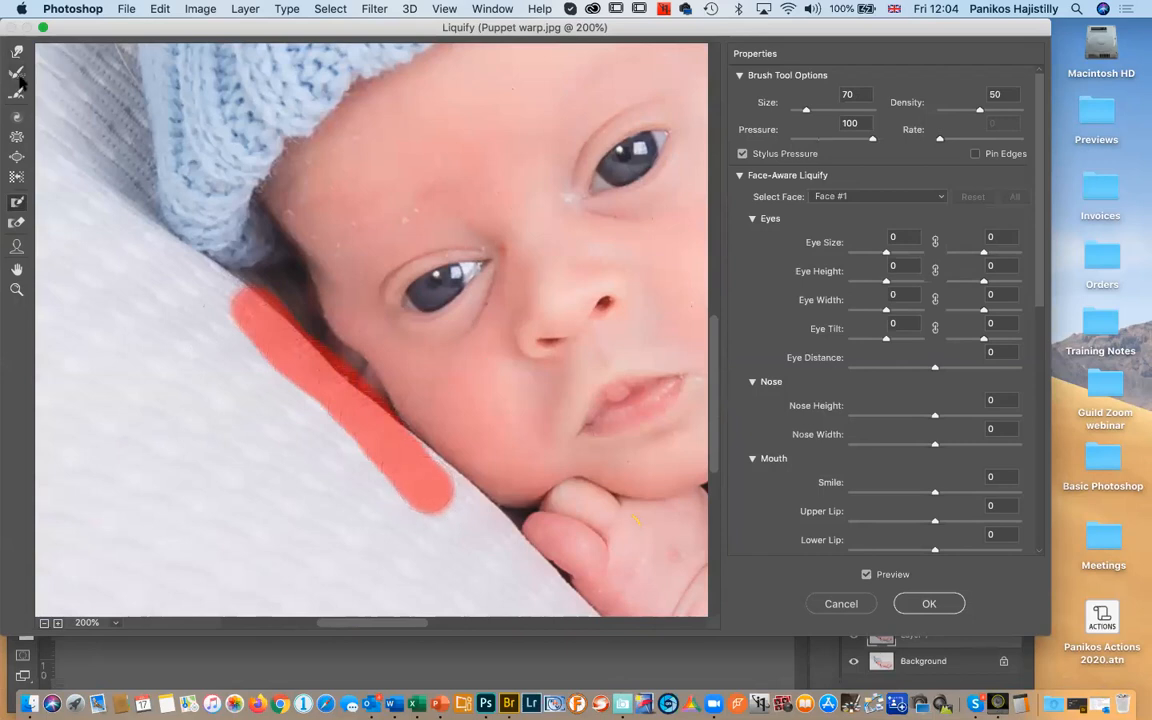
Extend the freeze mask over the eye, forehead and side of the nose, and thaw all frozen areas with a size 175 brush
{"action": "mouse_move", "coordinate": [391, 263]}
{"action": "left_mouse_down"}
{"action": "mouse_move", "coordinate": [427, 300]}
{"action": "mouse_move", "coordinate": [464, 245]}
{"action": "mouse_move", "coordinate": [487, 265]}
{"action": "mouse_move", "coordinate": [447, 278]}
{"action": "mouse_move", "coordinate": [381, 228]}
{"action": "mouse_move", "coordinate": [417, 325]}
{"action": "mouse_move", "coordinate": [487, 383]}
{"action": "mouse_move", "coordinate": [472, 340]}
{"action": "mouse_move", "coordinate": [490, 328]}
{"action": "mouse_move", "coordinate": [370, 212]}
{"action": "left_mouse_up"}
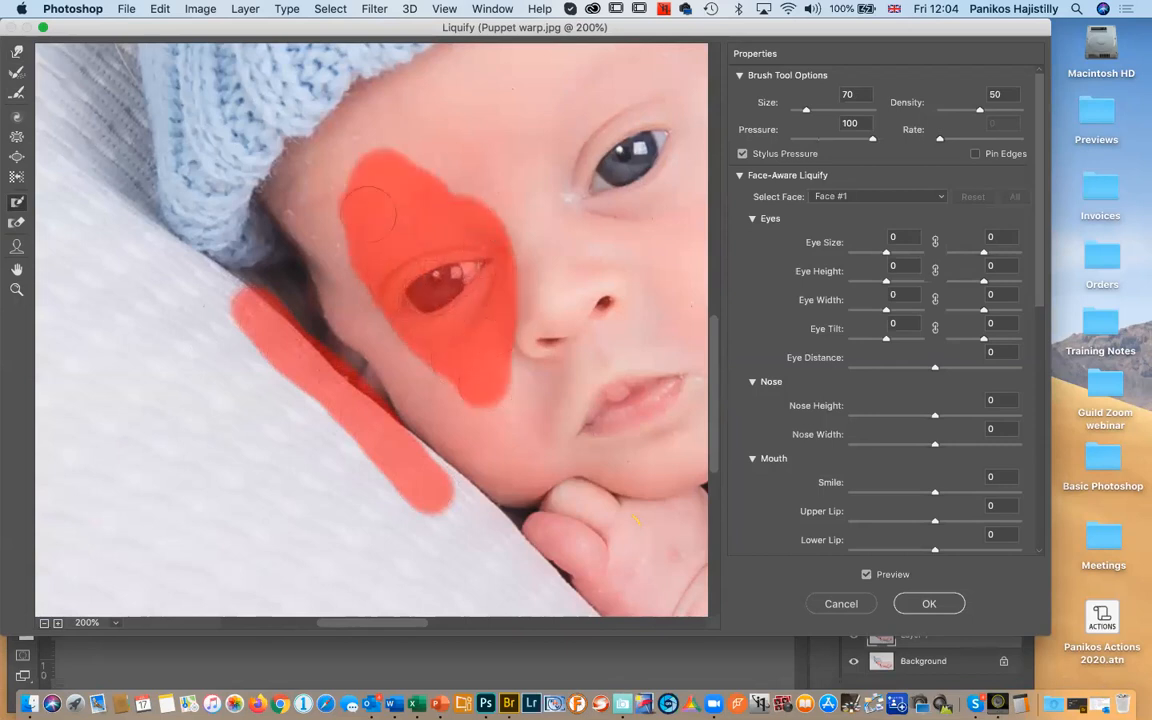
{"action": "mouse_move", "coordinate": [490, 320]}
{"action": "left_mouse_down"}
{"action": "mouse_move", "coordinate": [525, 395]}
{"action": "mouse_move", "coordinate": [520, 300]}
{"action": "mouse_move", "coordinate": [508, 340]}
{"action": "left_mouse_up"}
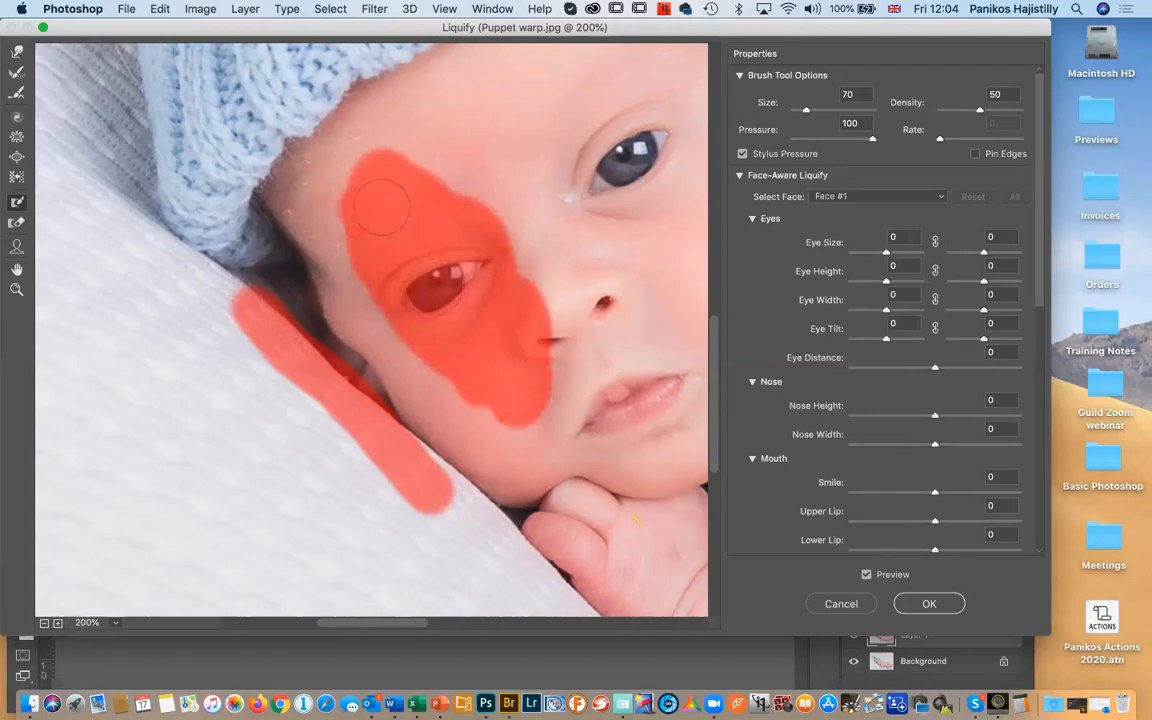
{"action": "left_click_drag", "start_coordinate": [381, 206], "coordinate": [399, 250]}
{"action": "key", "text": "w"}
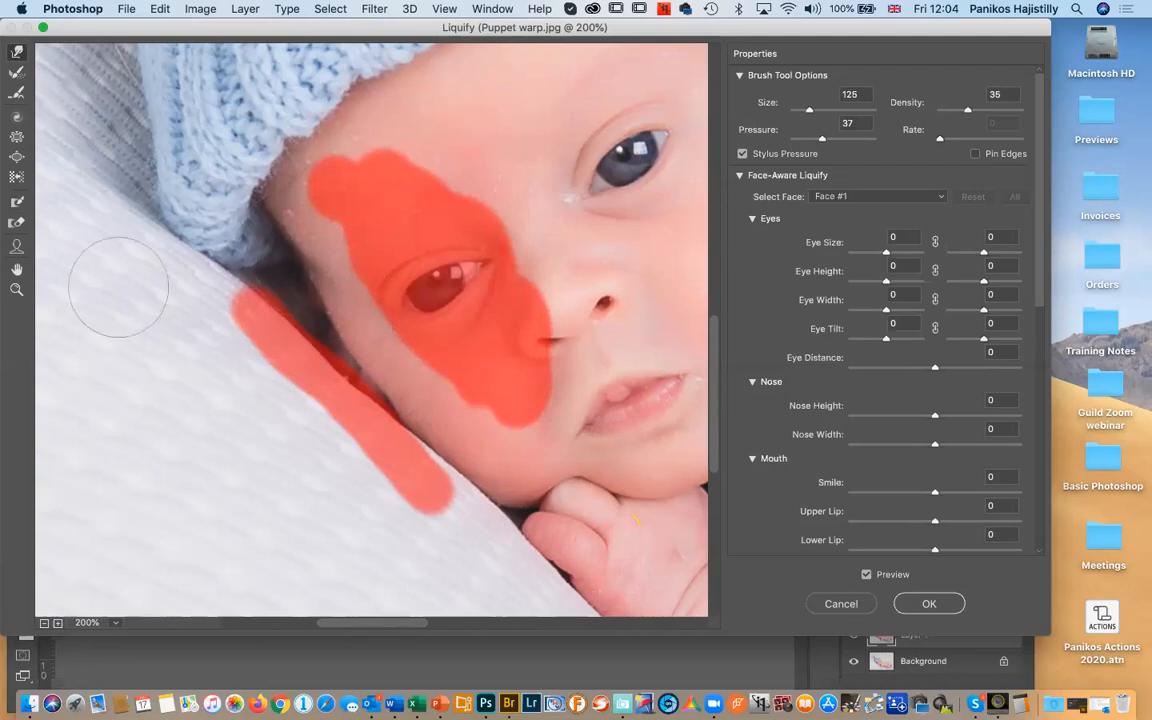
{"action": "left_click", "coordinate": [17, 222]}
{"action": "mouse_move", "coordinate": [308, 170]}
{"action": "left_mouse_down"}
{"action": "mouse_move", "coordinate": [374, 160]}
{"action": "mouse_move", "coordinate": [435, 149]}
{"action": "mouse_move", "coordinate": [342, 216]}
{"action": "mouse_move", "coordinate": [354, 157]}
{"action": "mouse_move", "coordinate": [434, 191]}
{"action": "mouse_move", "coordinate": [463, 223]}
{"action": "mouse_move", "coordinate": [424, 426]}
{"action": "mouse_move", "coordinate": [540, 295]}
{"action": "mouse_move", "coordinate": [532, 369]}
{"action": "mouse_move", "coordinate": [345, 400]}
{"action": "left_mouse_up"}
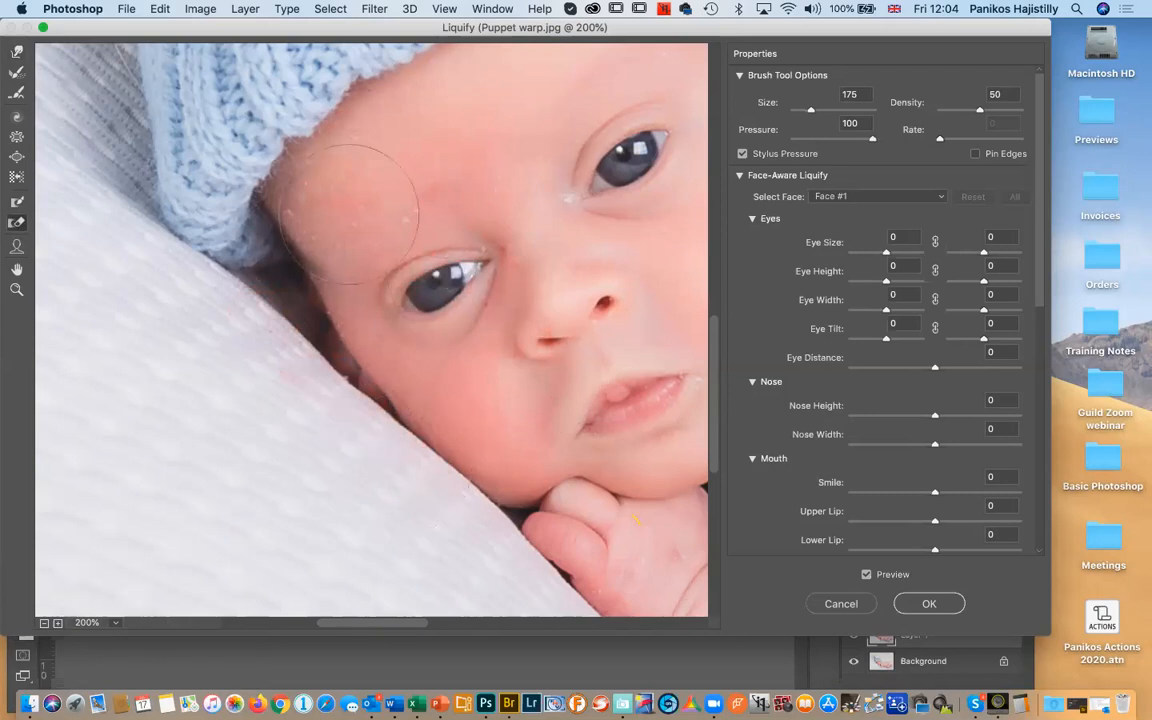
Compare the Liquify result with the original by toggling the preview at 200%, 100% and 50% zoom
{"action": "left_click", "coordinate": [866, 575]}
{"action": "left_click", "coordinate": [866, 575]}
{"action": "left_click", "coordinate": [866, 575]}
{"action": "left_click", "coordinate": [866, 575]}
{"action": "key", "text": "super+minus"}
{"action": "key", "text": "super+minus"}
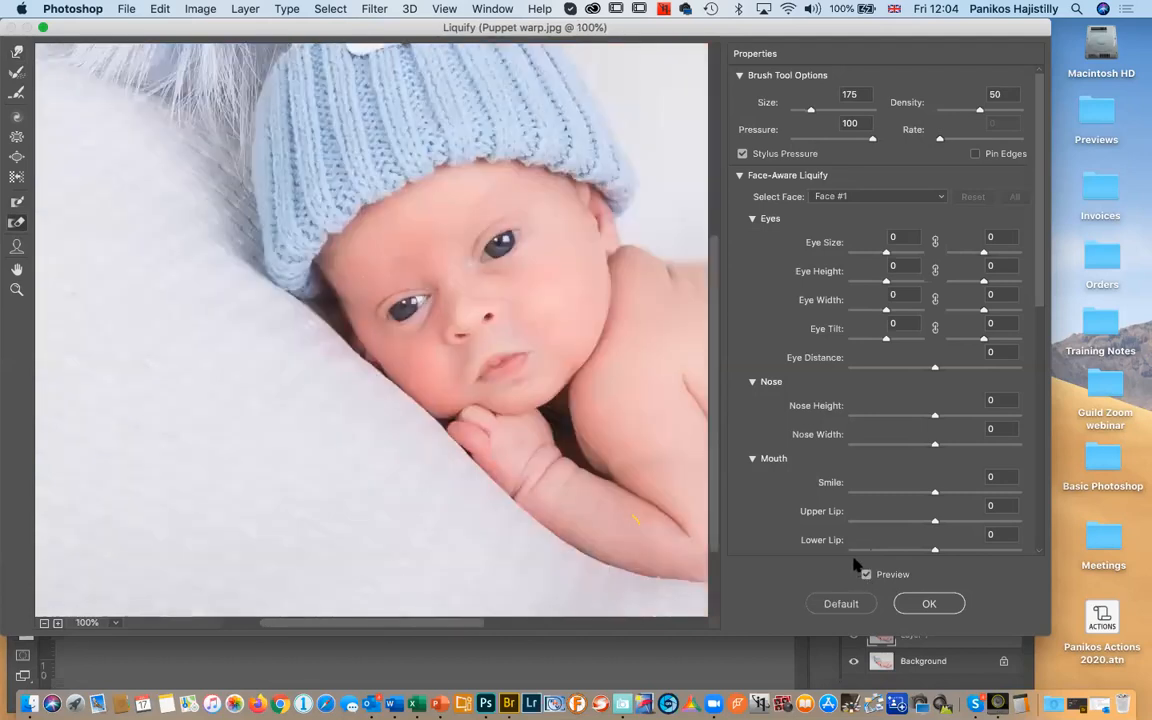
{"action": "left_click", "coordinate": [866, 575]}
{"action": "left_click", "coordinate": [866, 575]}
{"action": "left_click", "coordinate": [866, 575]}
{"action": "left_click", "coordinate": [867, 575]}
{"action": "left_click", "coordinate": [867, 575]}
{"action": "left_click", "coordinate": [867, 575]}
{"action": "left_click", "coordinate": [868, 576]}
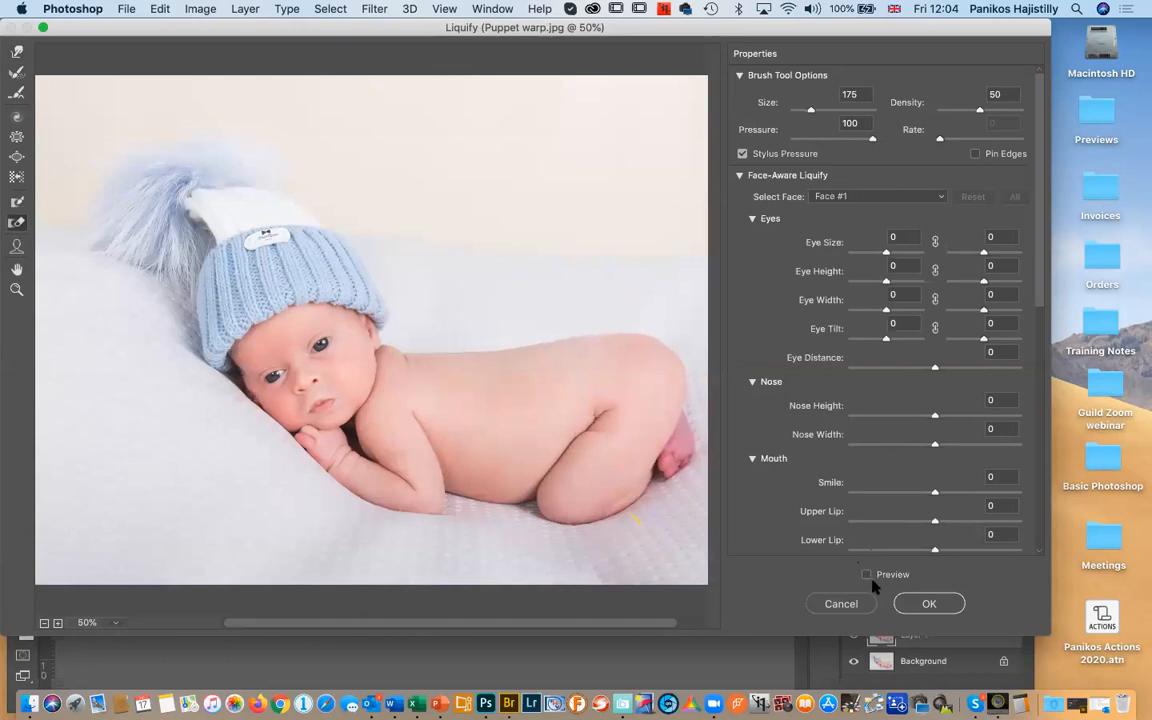
{"action": "left_click", "coordinate": [867, 575]}
{"action": "left_click", "coordinate": [867, 575]}
{"action": "left_click", "coordinate": [867, 575]}
{"action": "left_click", "coordinate": [867, 575]}
{"action": "left_click", "coordinate": [867, 576]}
{"action": "left_click", "coordinate": [867, 576]}
{"action": "left_click", "coordinate": [867, 576]}
{"action": "left_click", "coordinate": [867, 576]}
{"action": "left_click", "coordinate": [867, 576]}
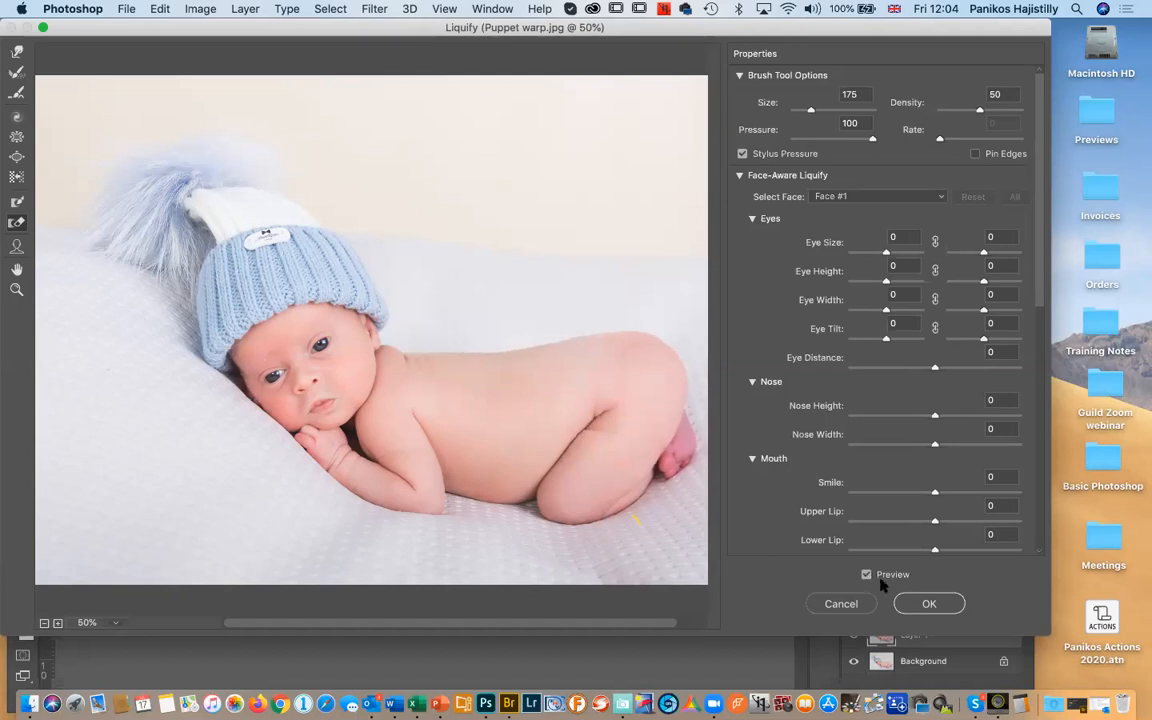
Apply the Liquify changes to Layer 1 and compare it with the Background by toggling the layer's visibility
{"action": "left_click", "coordinate": [937, 608]}
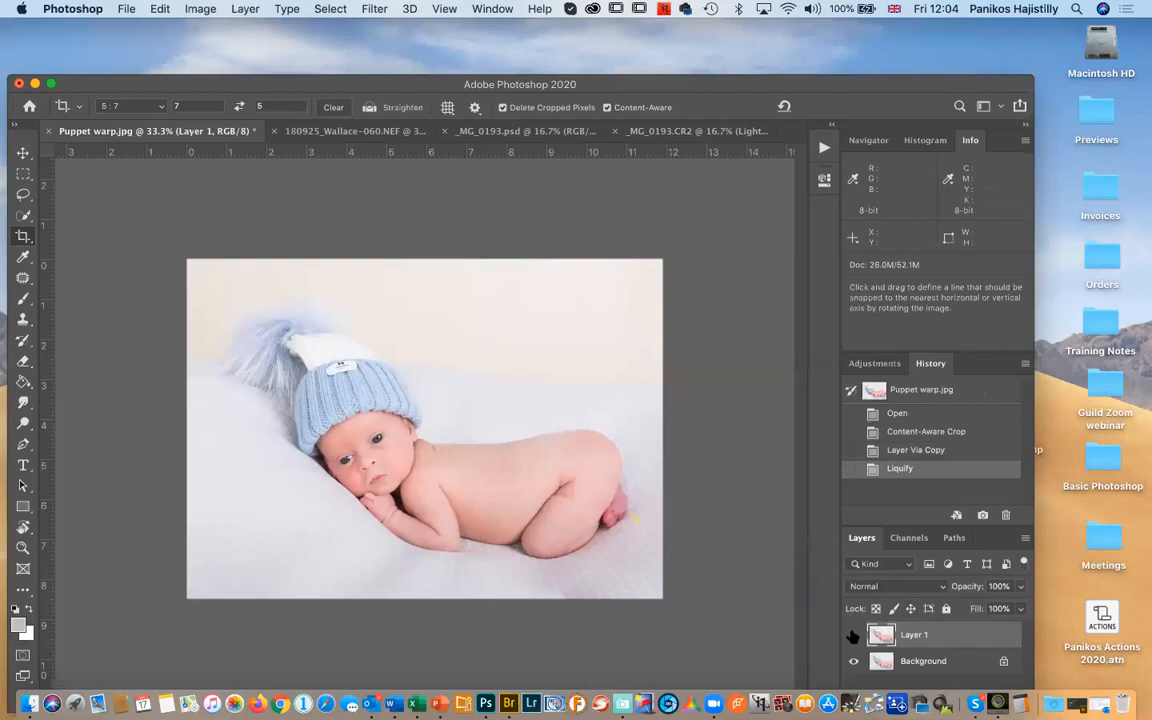
{"action": "left_click", "coordinate": [853, 634]}
{"action": "key", "text": "super+plus"}
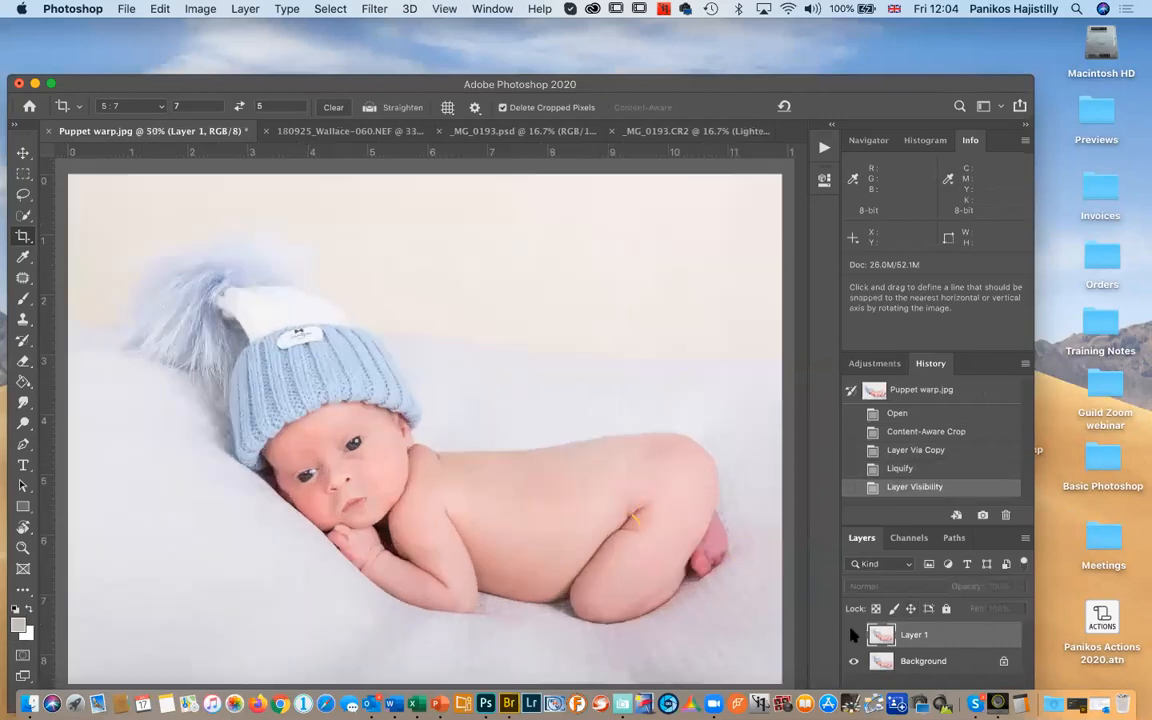
{"action": "mouse_move", "coordinate": [289, 85]}
{"action": "left_mouse_down"}
{"action": "mouse_move", "coordinate": [290, 44]}
{"action": "mouse_move", "coordinate": [288, 66]}
{"action": "left_mouse_up"}
{"action": "left_click", "coordinate": [853, 616]}
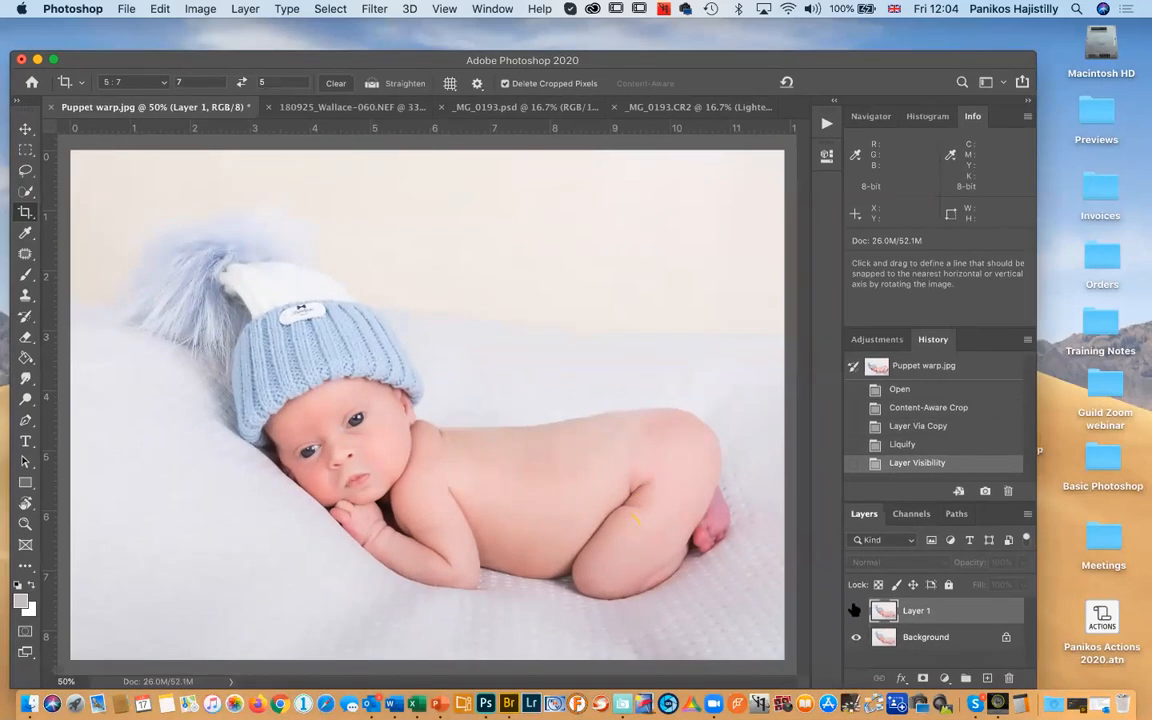
{"action": "left_click", "coordinate": [855, 611]}
{"action": "left_click", "coordinate": [855, 611]}
{"action": "left_click", "coordinate": [855, 611]}
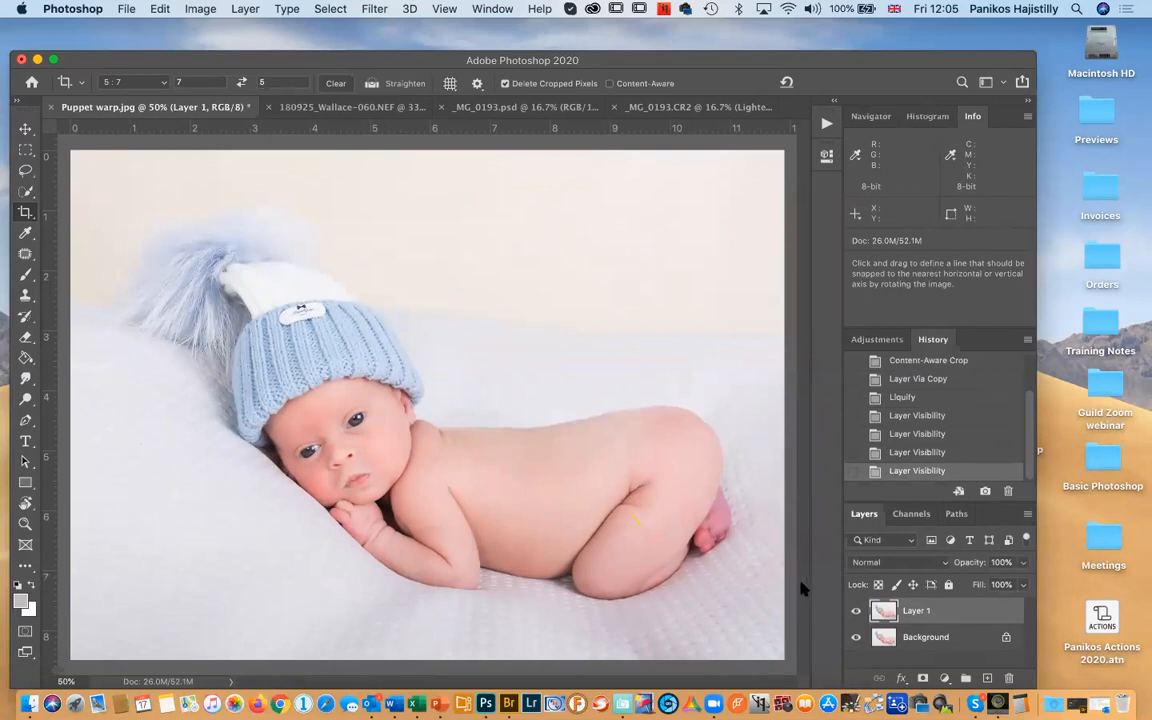
{"action": "key", "text": "super+j"}
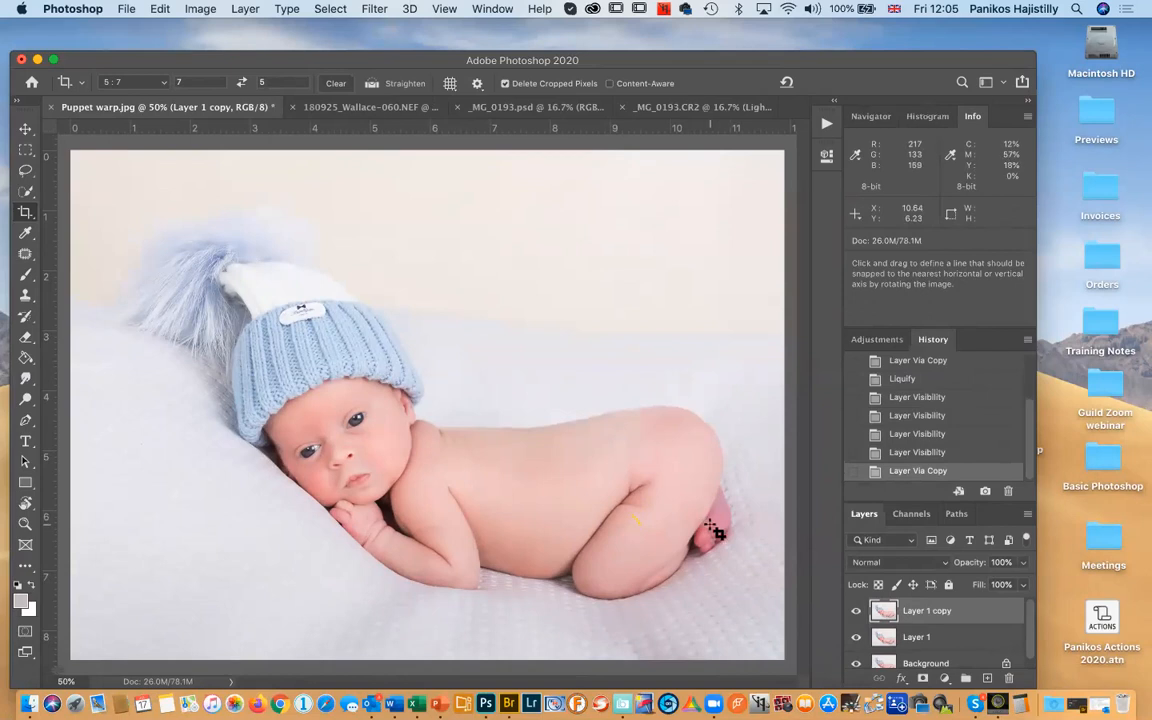
{"action": "key", "text": "m"}
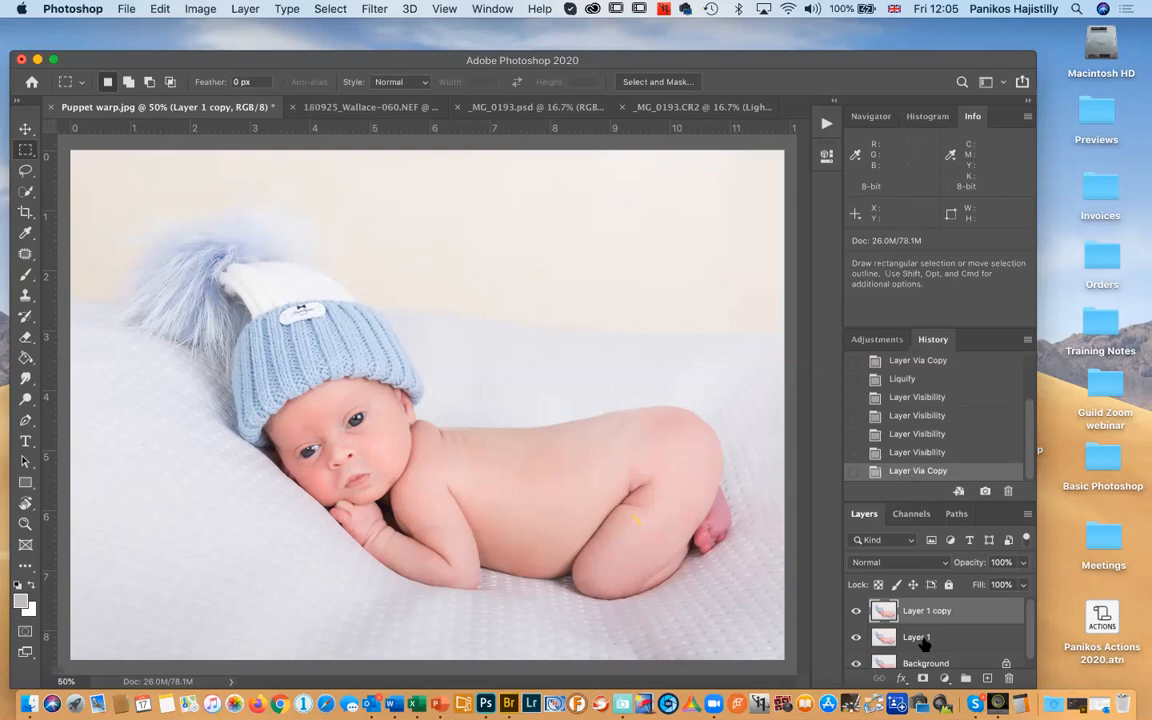
{"action": "key", "text": "l"}
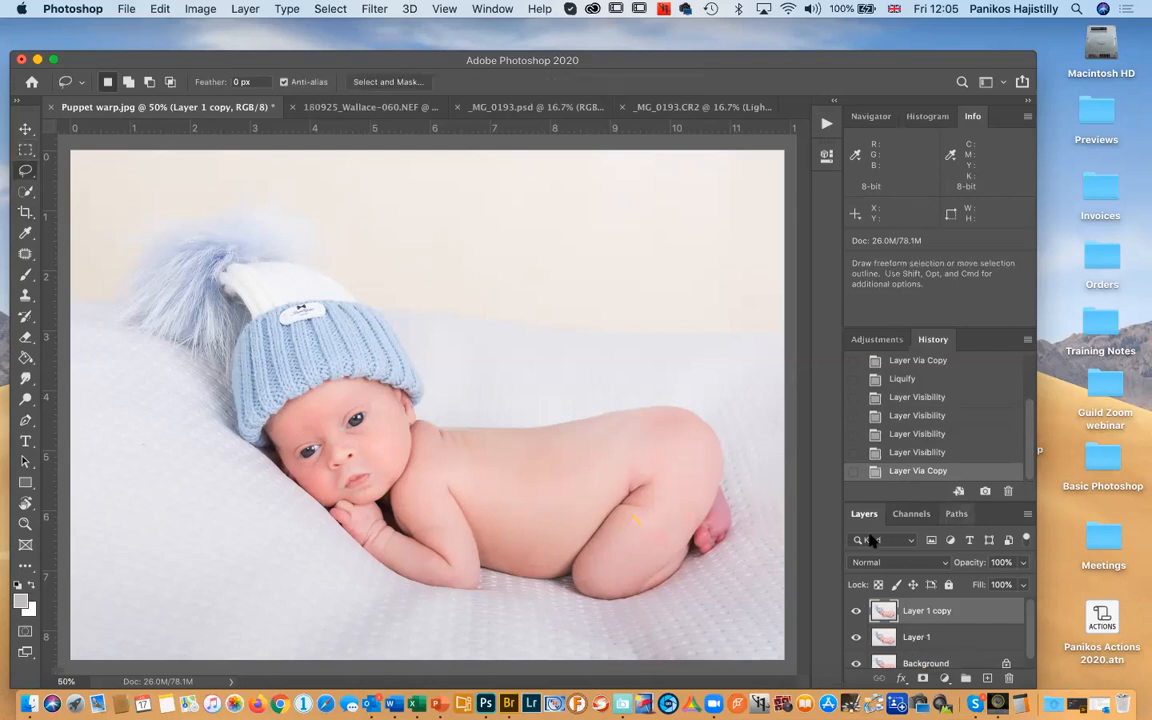
{"action": "key", "text": "super+z"}
Lasso the baby's foot on Layer 1, about 1.26 wide by 1.78 high, paste it as a new layer and check it in isolation
{"action": "mouse_move", "coordinate": [714, 469]}
{"action": "left_mouse_down"}
{"action": "mouse_move", "coordinate": [673, 554]}
{"action": "mouse_move", "coordinate": [728, 564]}
{"action": "mouse_move", "coordinate": [748, 518]}
{"action": "mouse_move", "coordinate": [718, 468]}
{"action": "left_mouse_up"}
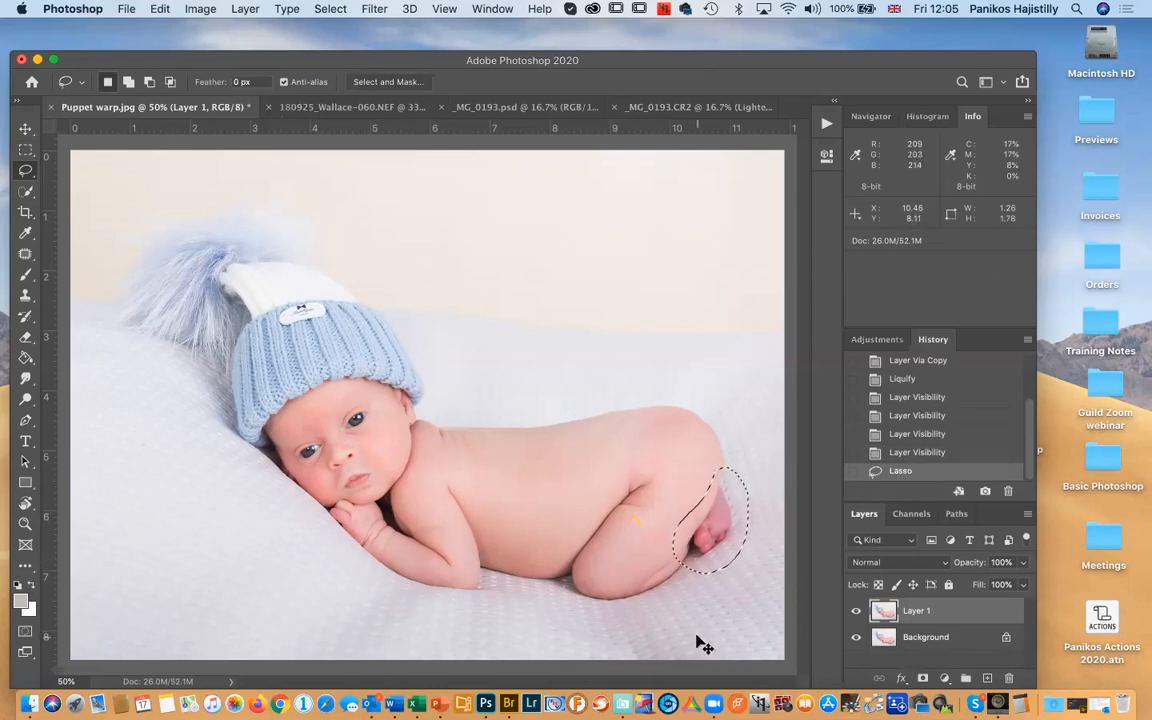
{"action": "key", "text": "super+c"}
{"action": "key", "text": "super+v"}
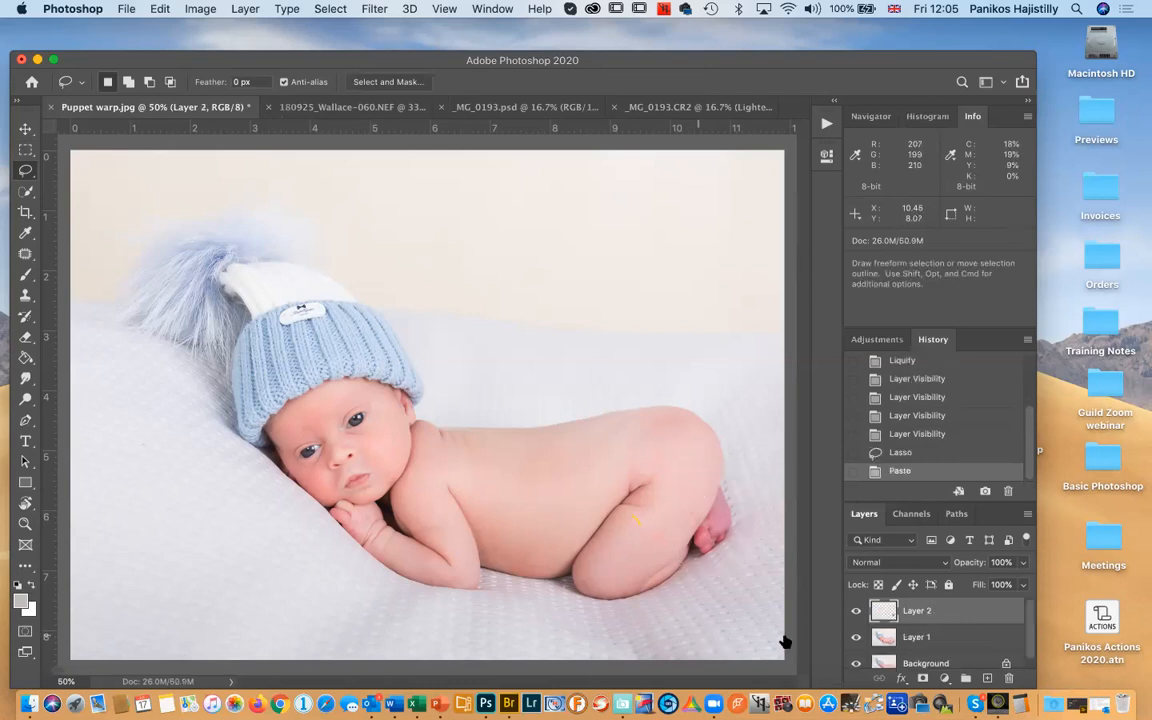
{"action": "left_click", "coordinate": [855, 637]}
{"action": "left_click", "coordinate": [855, 663]}
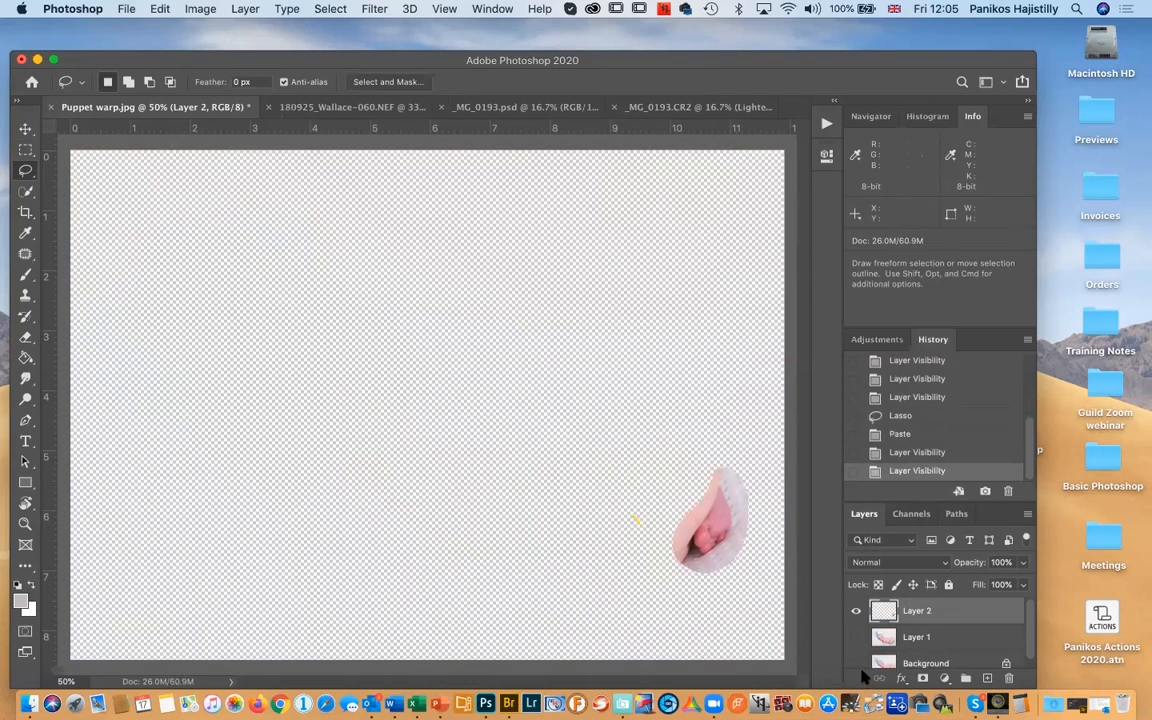
{"action": "left_click", "coordinate": [855, 663]}
{"action": "left_click", "coordinate": [855, 637]}
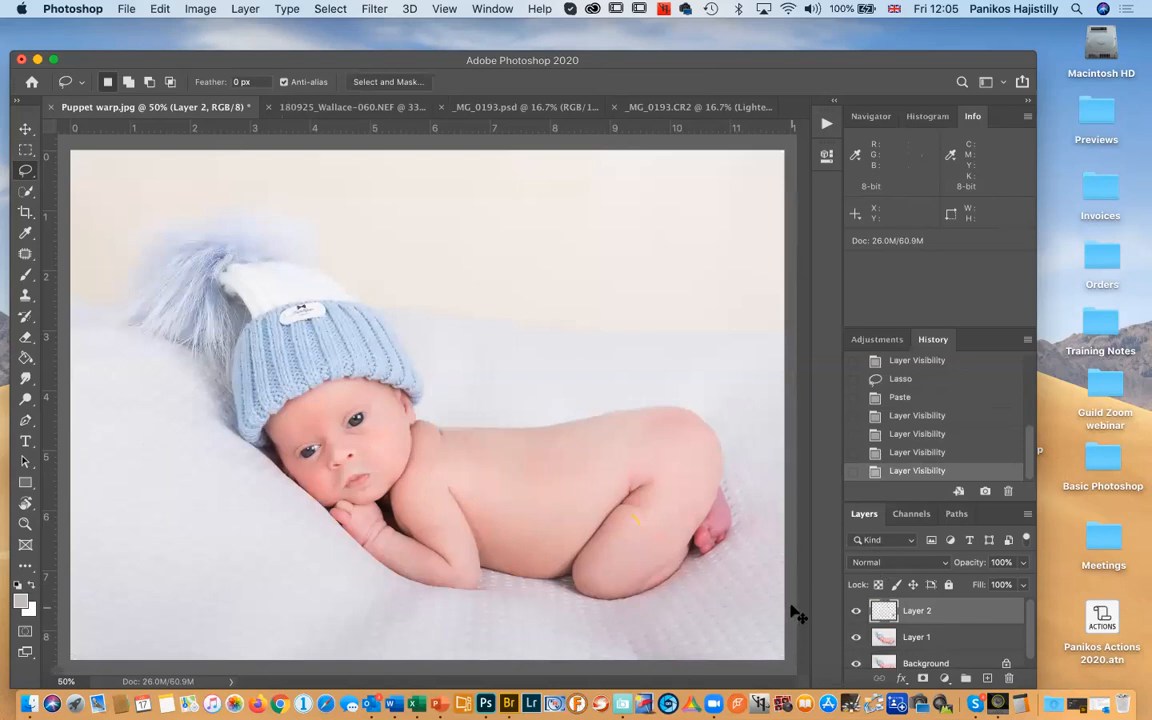
Start a Hue/Saturation adjustment on Layer 2, restrict it to Reds and add the foot's colour to the range
{"action": "key", "text": "super+u"}
{"action": "left_click_drag", "start_coordinate": [795, 113], "coordinate": [253, 106]}
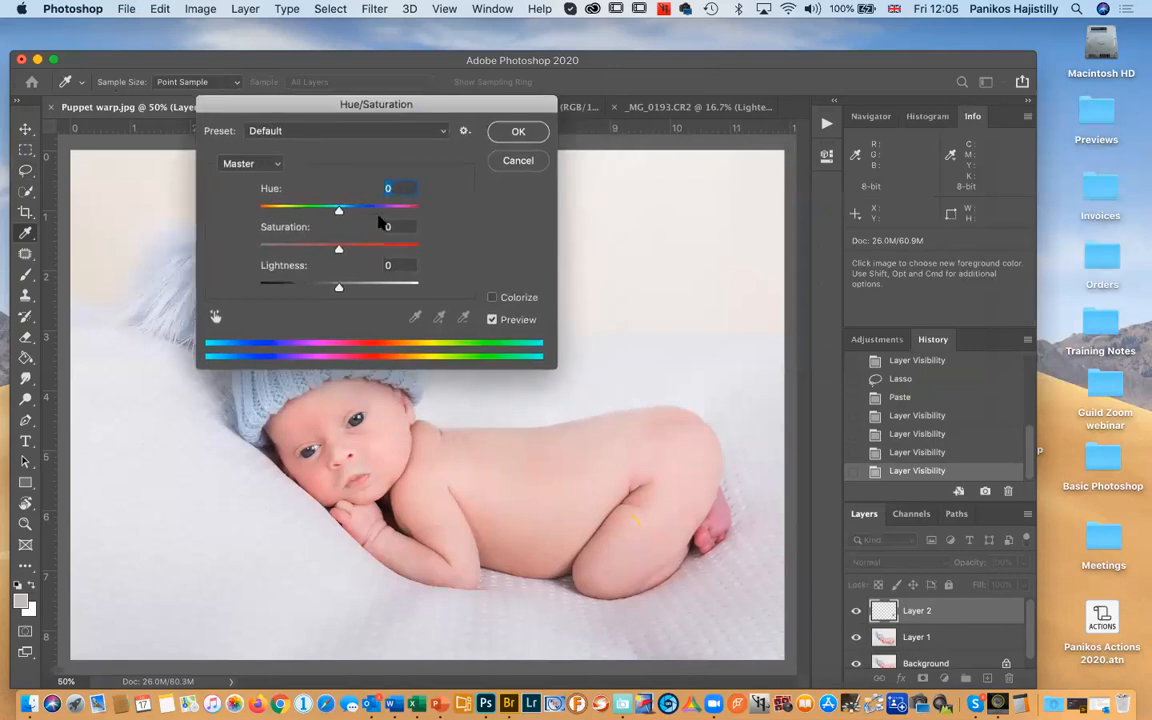
{"action": "left_click", "coordinate": [272, 165]}
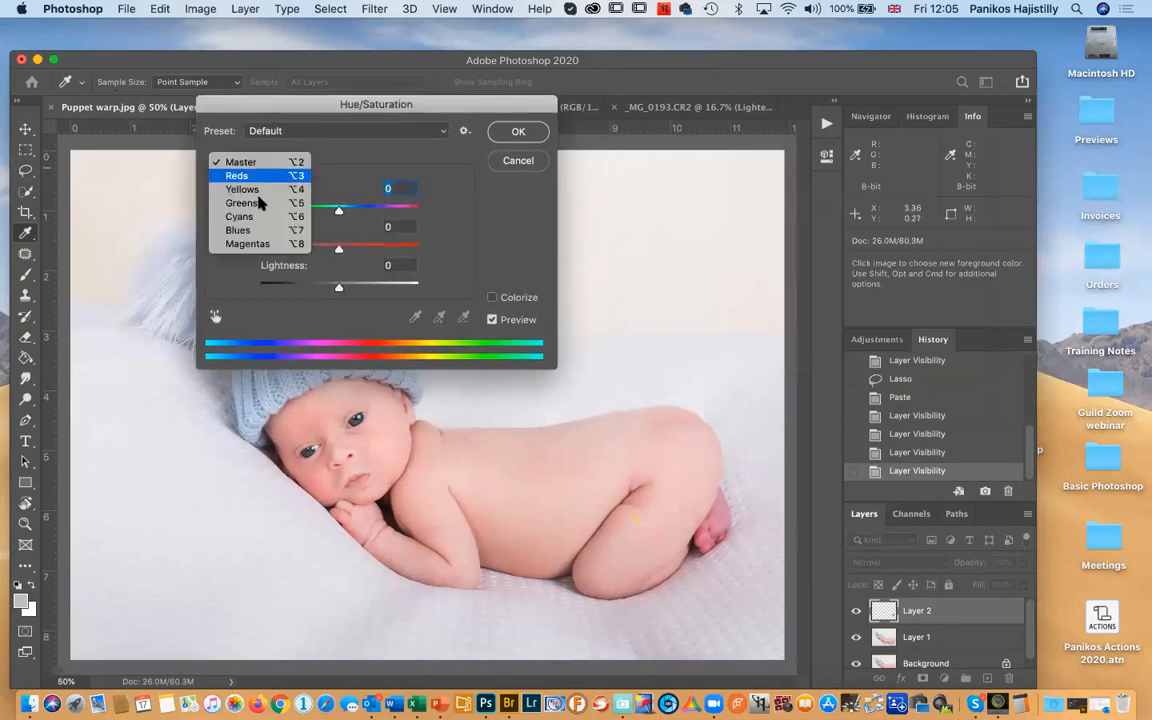
{"action": "left_click", "coordinate": [257, 186]}
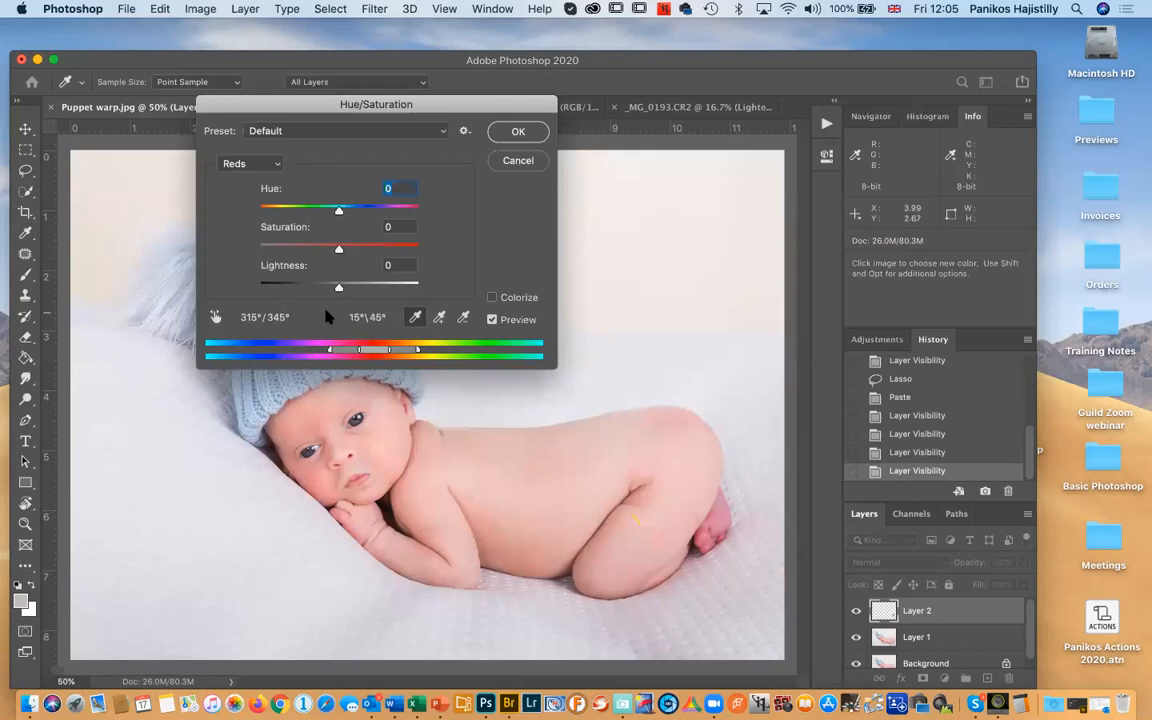
{"action": "left_click", "coordinate": [250, 162]}
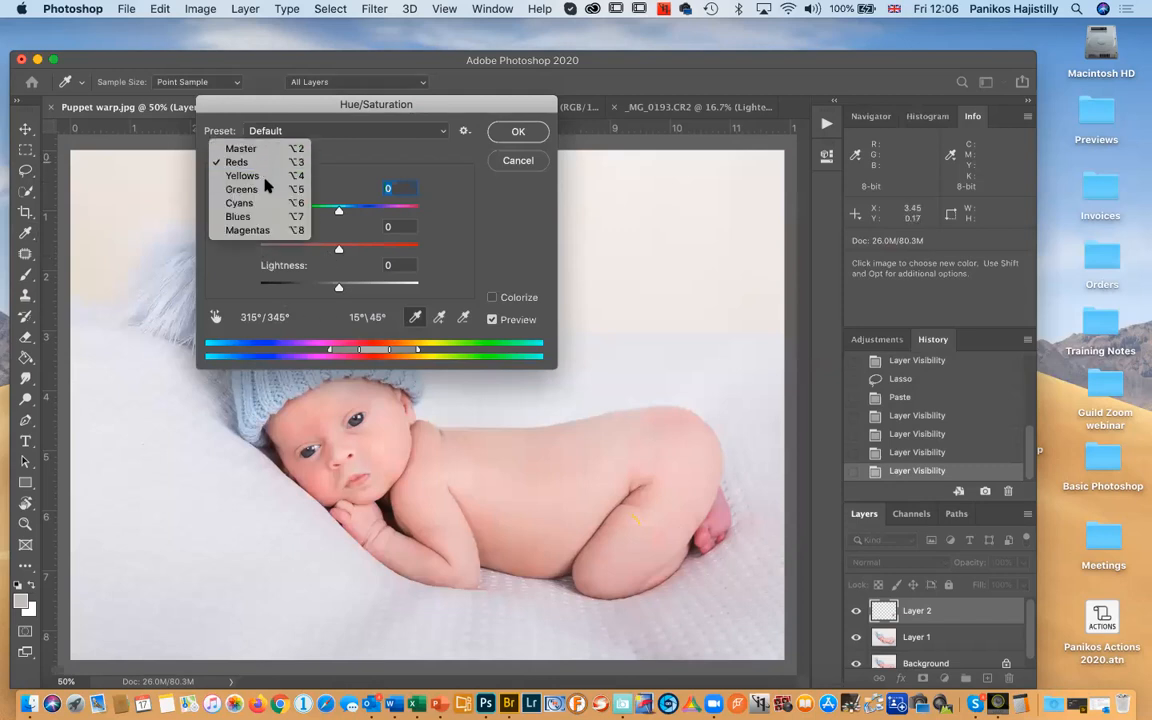
{"action": "left_click", "coordinate": [240, 150]}
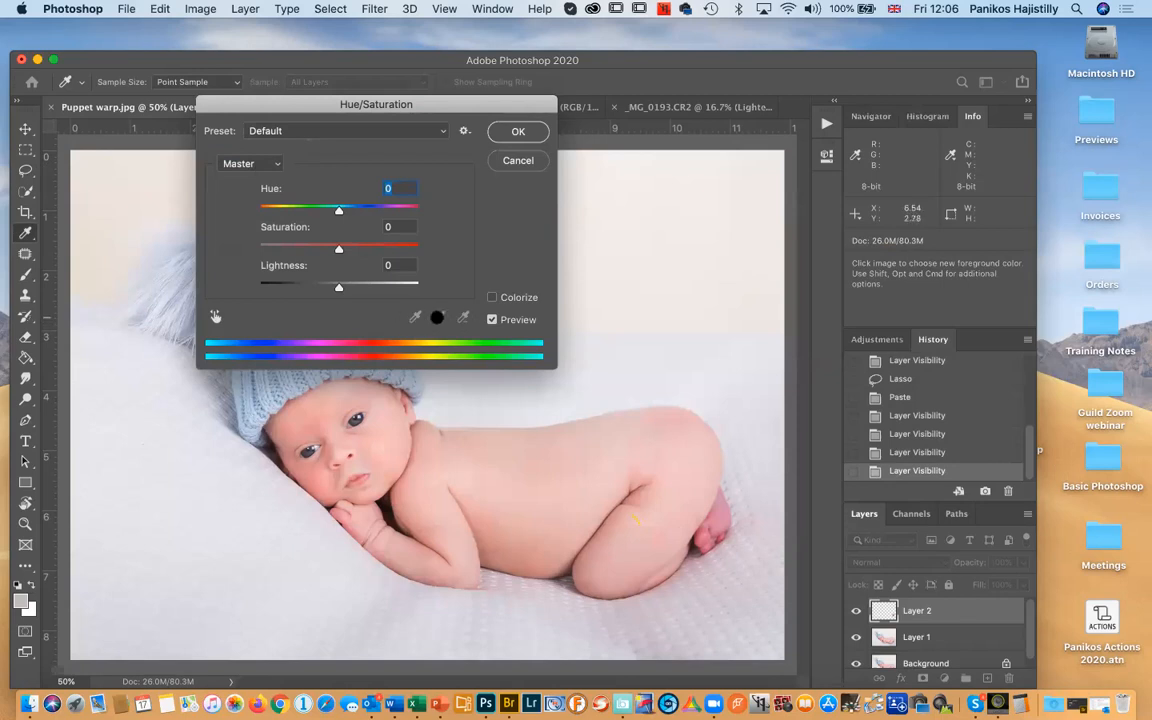
{"action": "left_click", "coordinate": [274, 163]}
{"action": "left_click", "coordinate": [259, 177]}
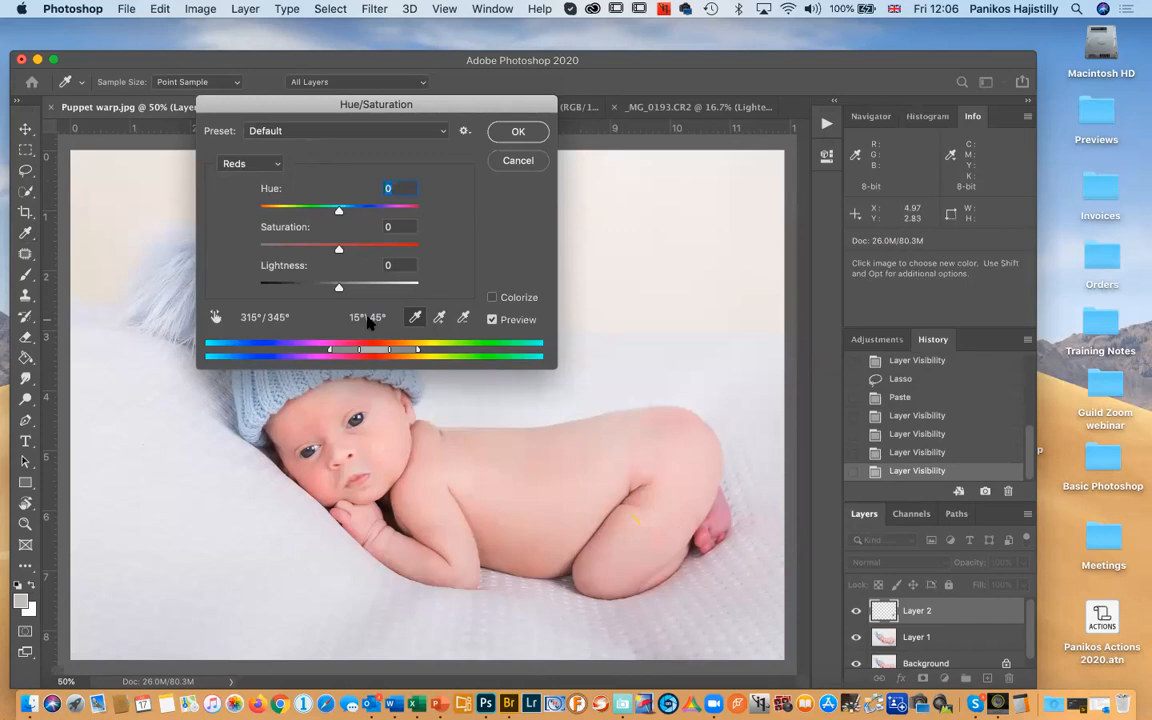
{"action": "left_click", "coordinate": [440, 318]}
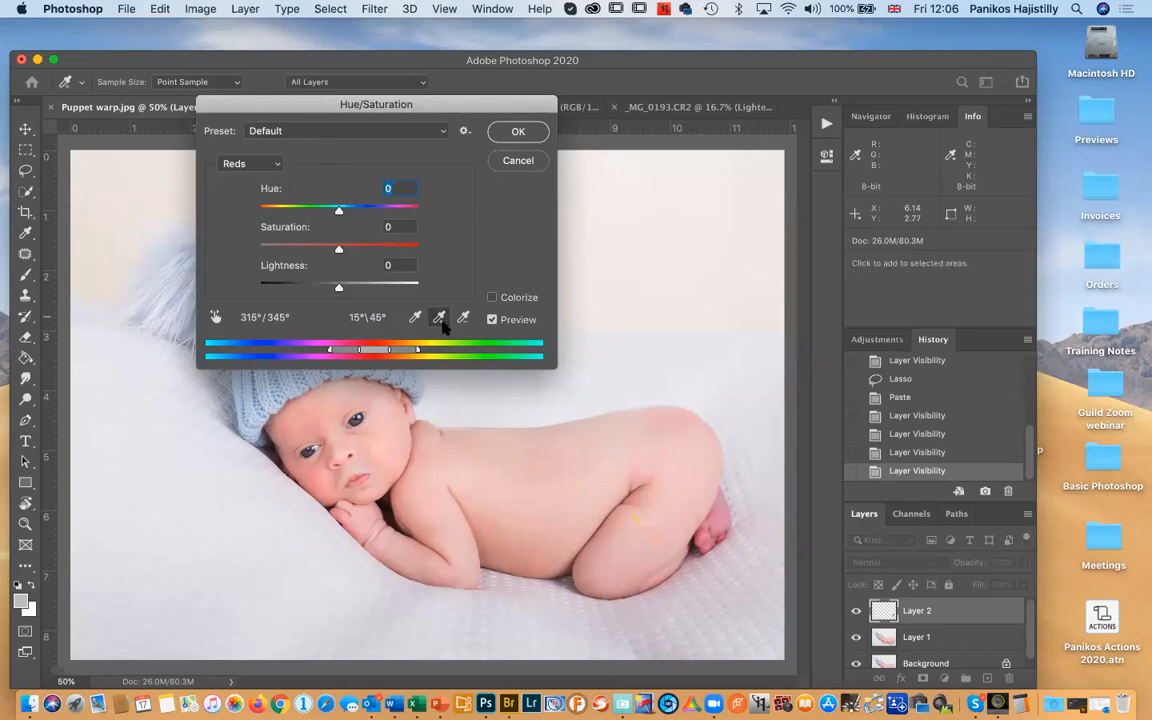
{"action": "left_click", "coordinate": [719, 514]}
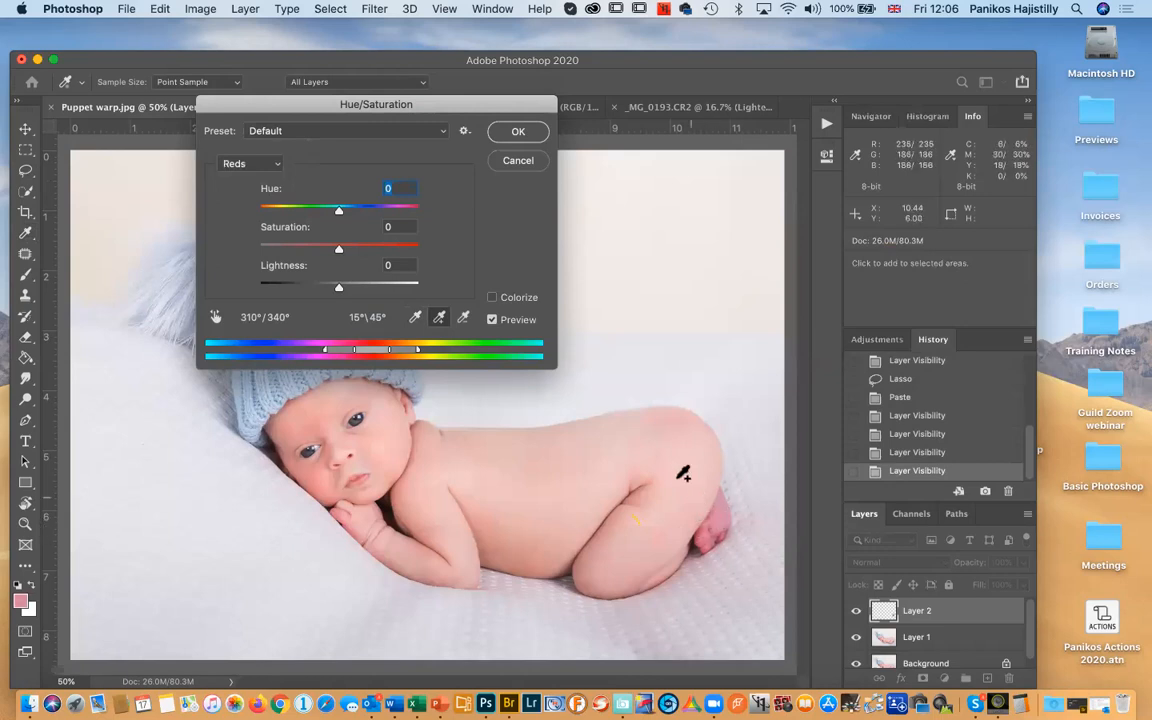
Test the Reds range with extreme hue shifts such as +94, and return Hue to 0
{"action": "left_click", "coordinate": [339, 211]}
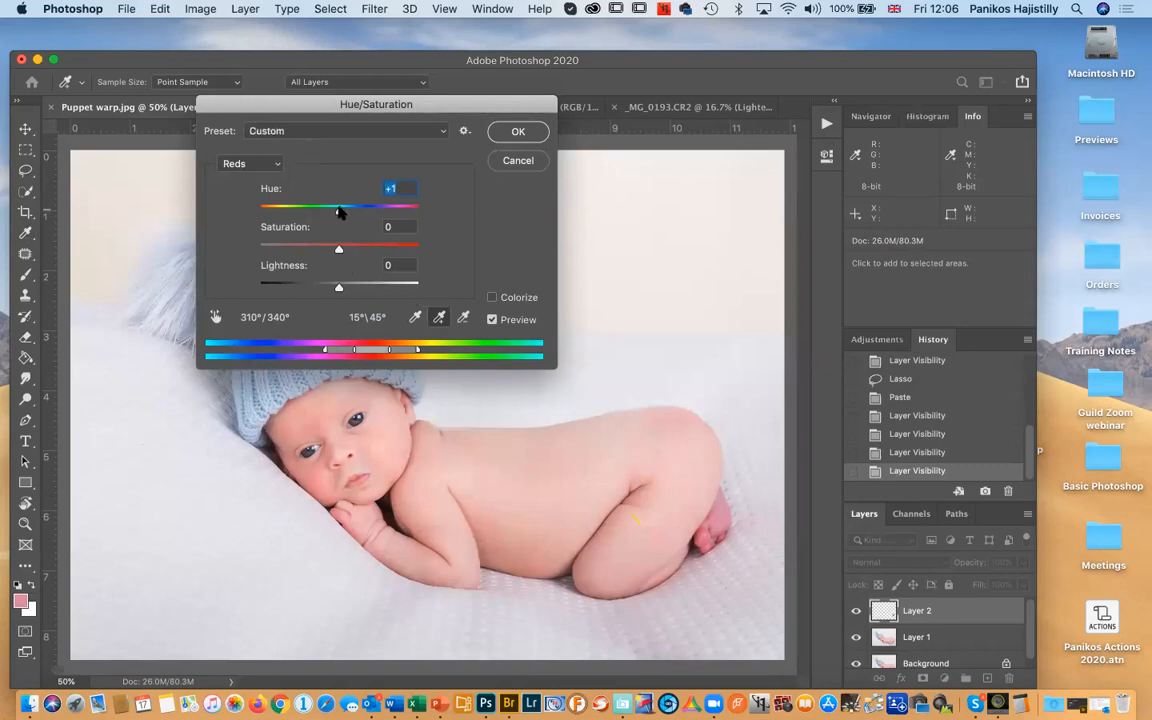
{"action": "left_click", "coordinate": [390, 212]}
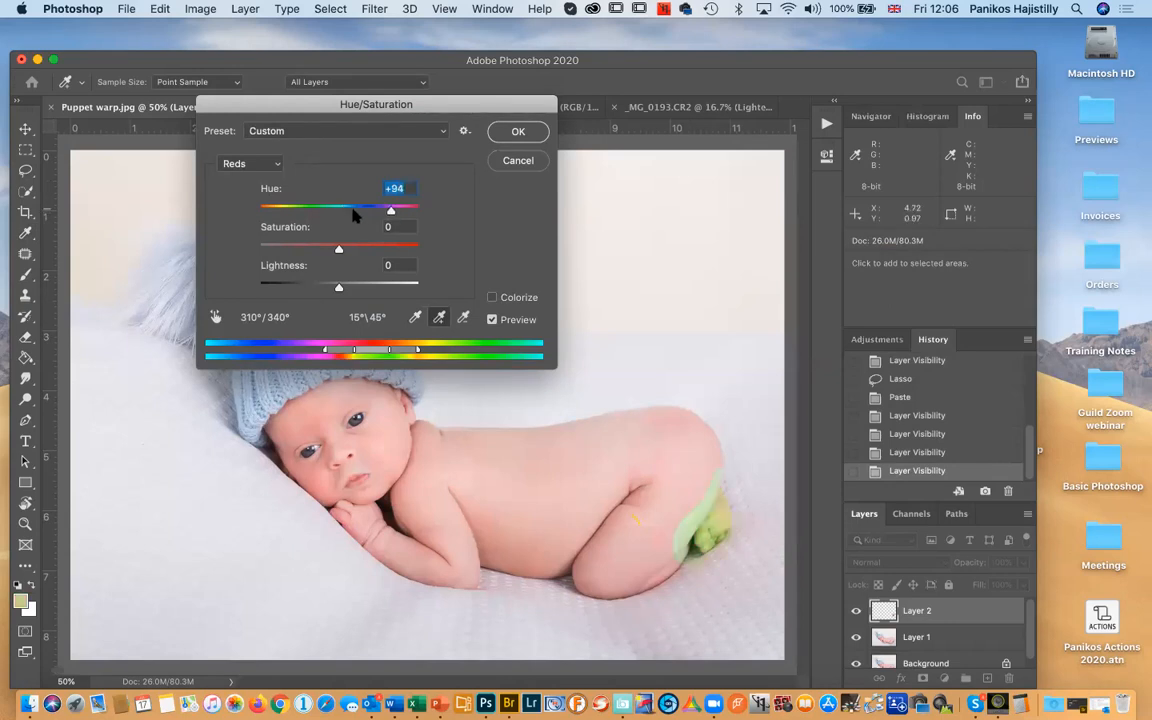
{"action": "left_click_drag", "start_coordinate": [300, 212], "coordinate": [340, 218]}
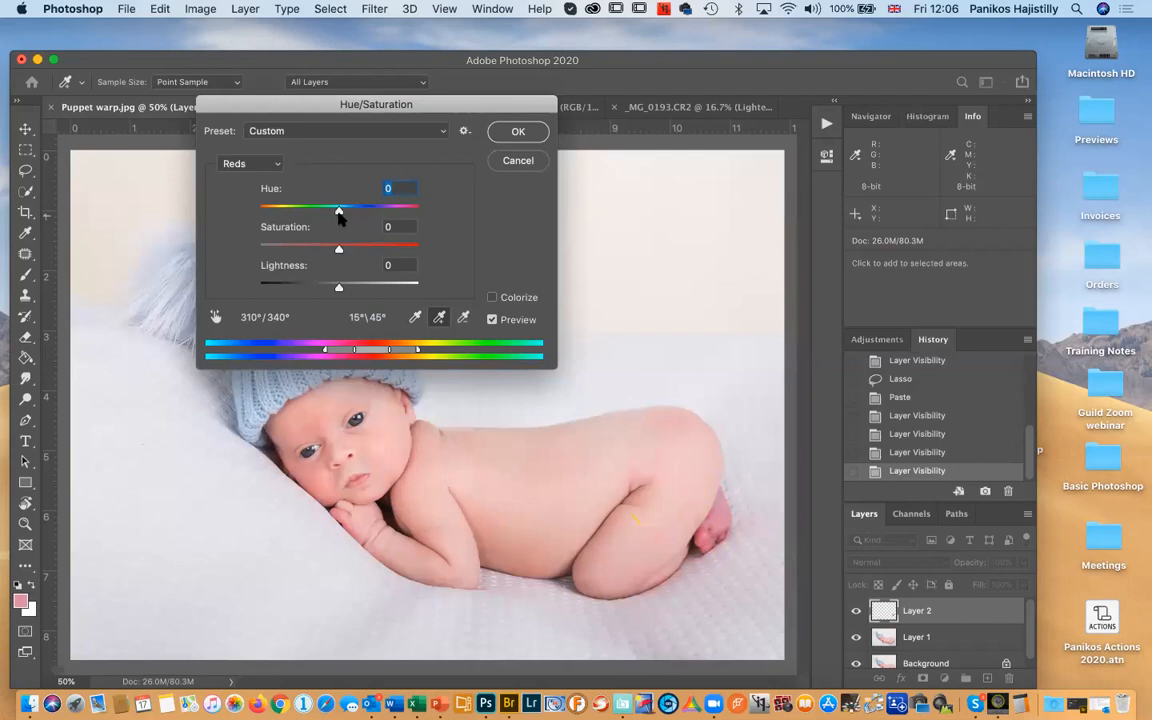
Apply Hue +19, Saturation -13 and Lightness +8 to the Reds of the foot layer
{"action": "left_click_drag", "start_coordinate": [343, 218], "coordinate": [354, 221]}
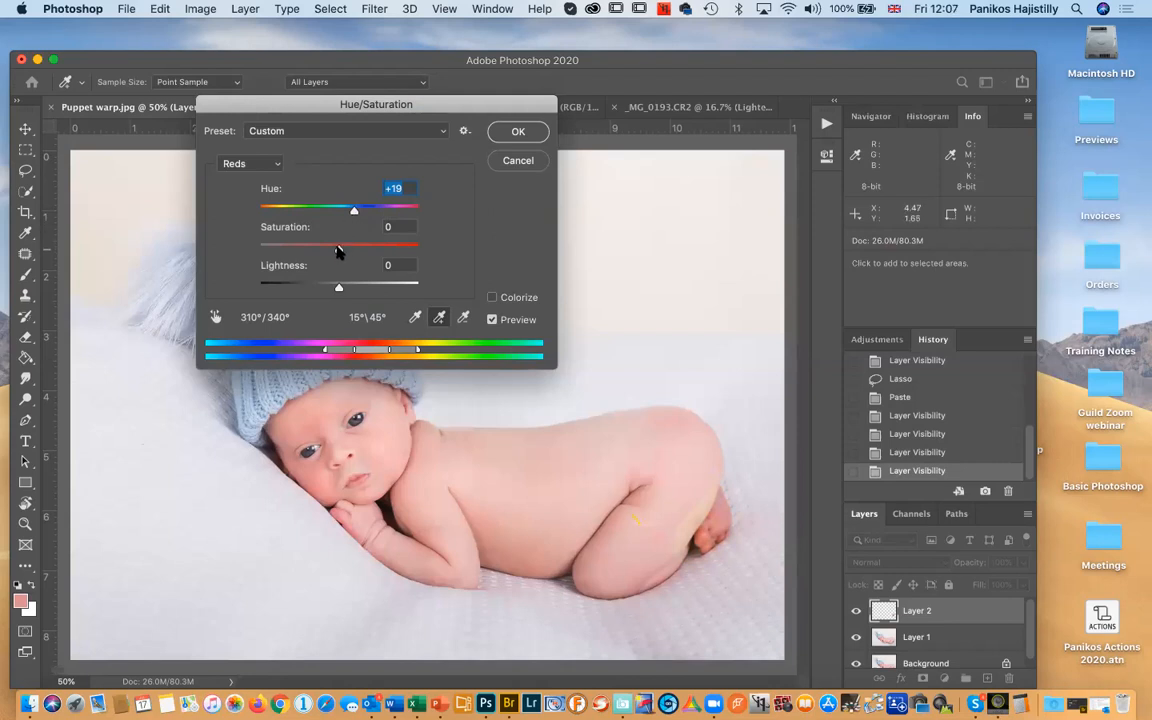
{"action": "left_click_drag", "start_coordinate": [338, 250], "coordinate": [336, 250]}
{"action": "left_click_drag", "start_coordinate": [333, 250], "coordinate": [345, 288]}
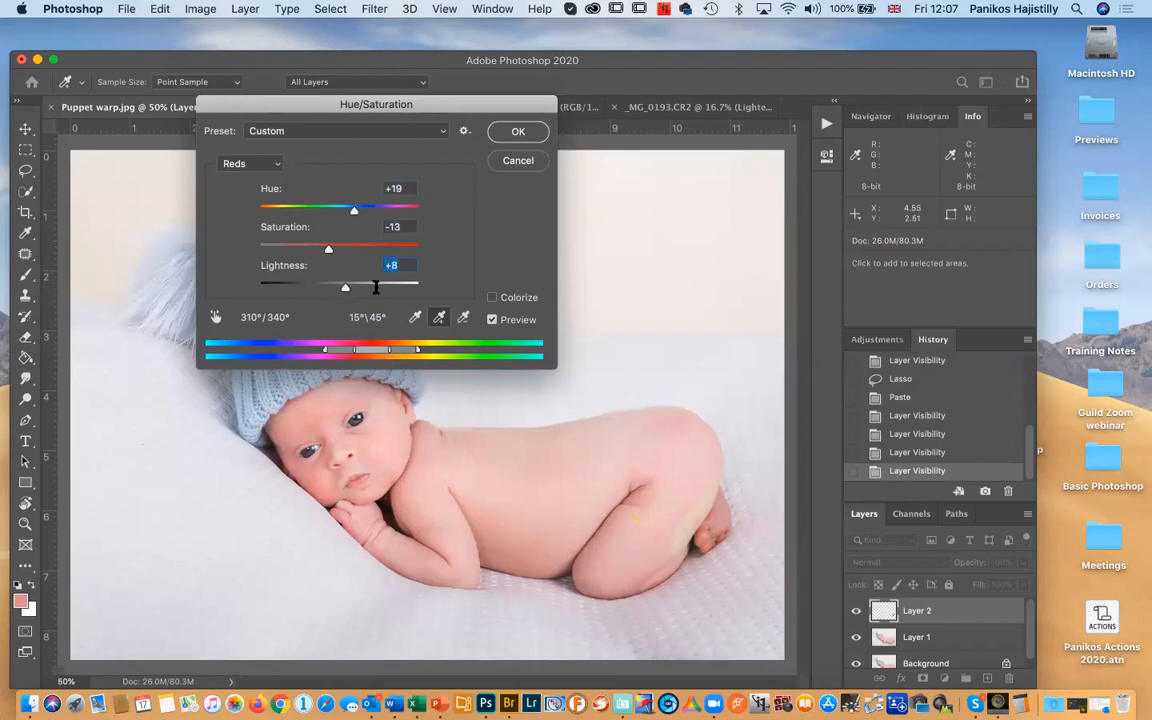
{"action": "left_click", "coordinate": [508, 134]}
Compare the foot's colour with and without Layer 2, including a close inspection of the foot at 200% zoom
{"action": "left_click", "coordinate": [856, 612]}
{"action": "left_click", "coordinate": [856, 612]}
{"action": "left_click", "coordinate": [857, 612]}
{"action": "left_click", "coordinate": [857, 612]}
{"action": "key", "text": "super+equal"}
{"action": "key", "text": "super+equal"}
{"action": "key", "text": "super+equal"}
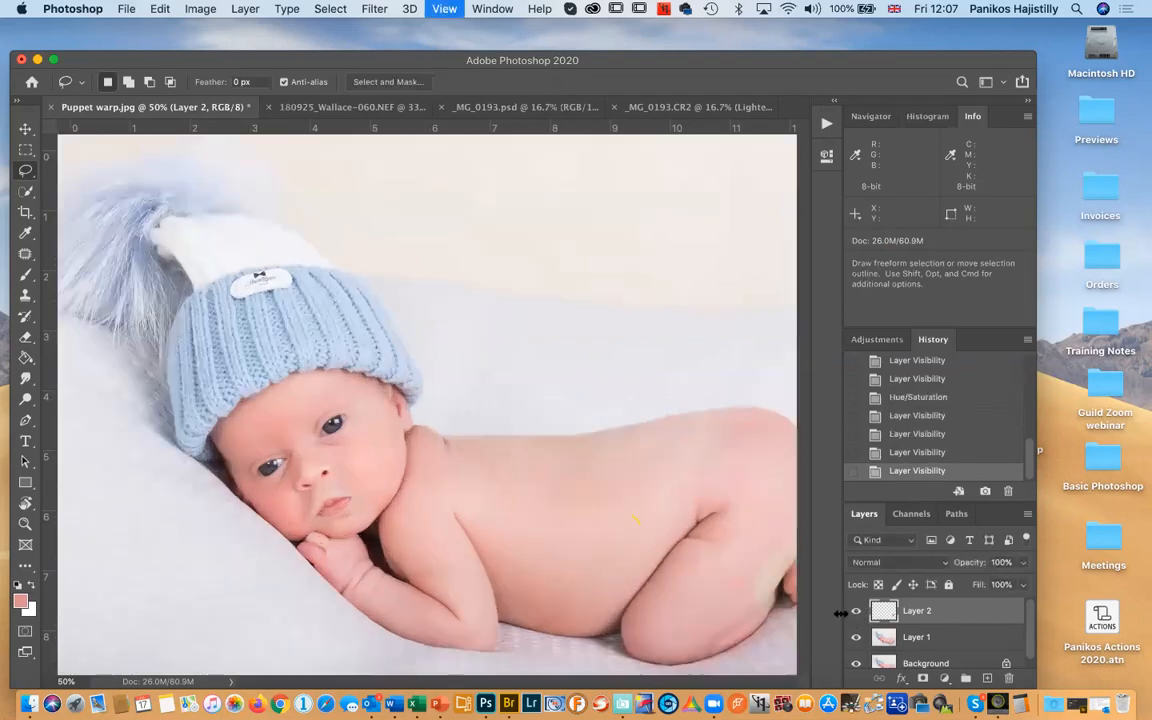
{"action": "left_click_drag", "start_coordinate": [626, 602], "coordinate": [288, 321]}
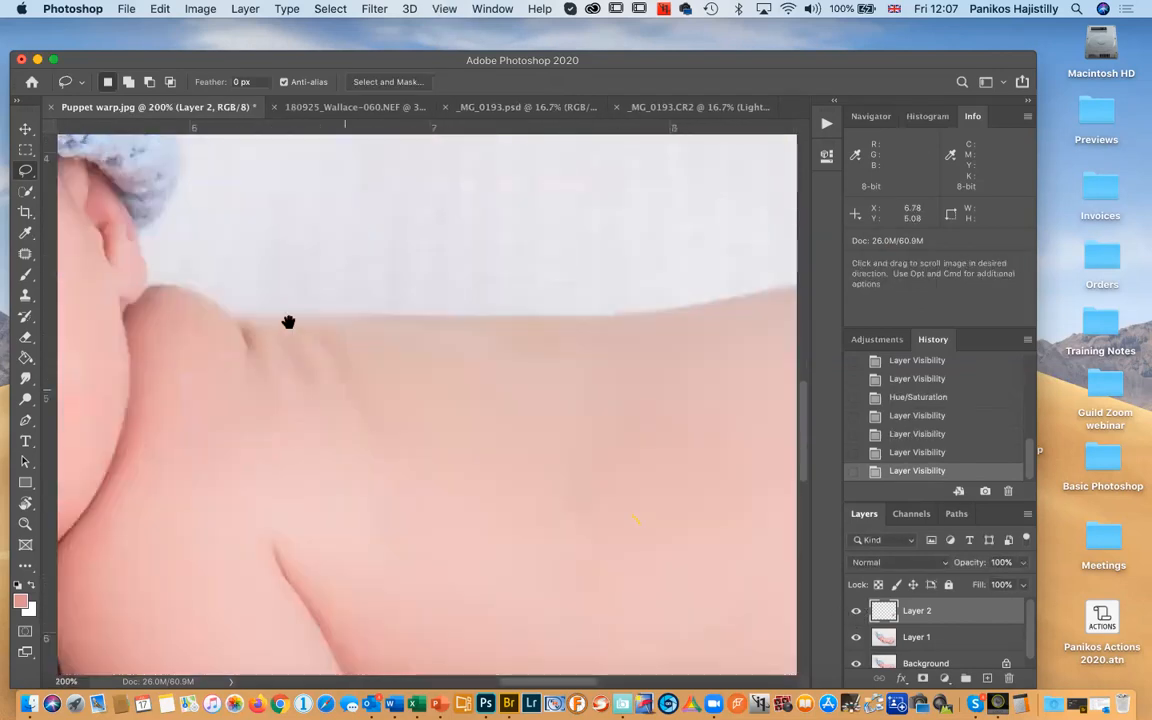
{"action": "left_click_drag", "start_coordinate": [581, 476], "coordinate": [293, 437]}
{"action": "left_click_drag", "start_coordinate": [564, 424], "coordinate": [396, 504]}
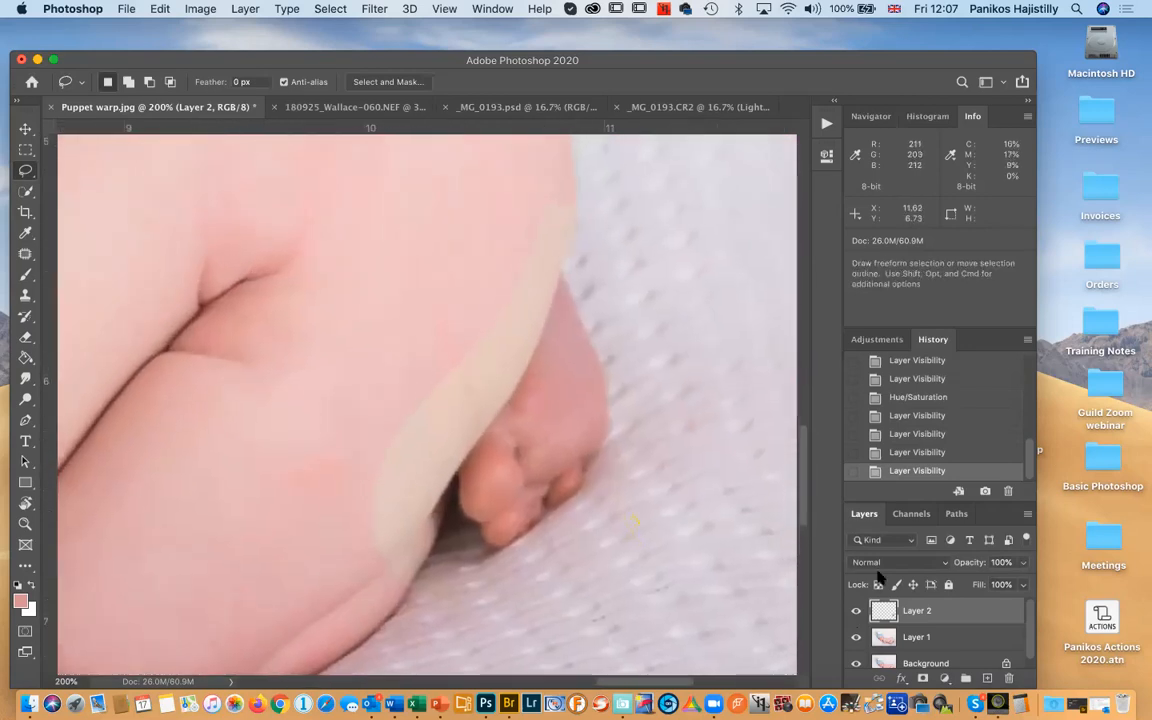
{"action": "left_click", "coordinate": [856, 610]}
{"action": "left_click", "coordinate": [856, 611]}
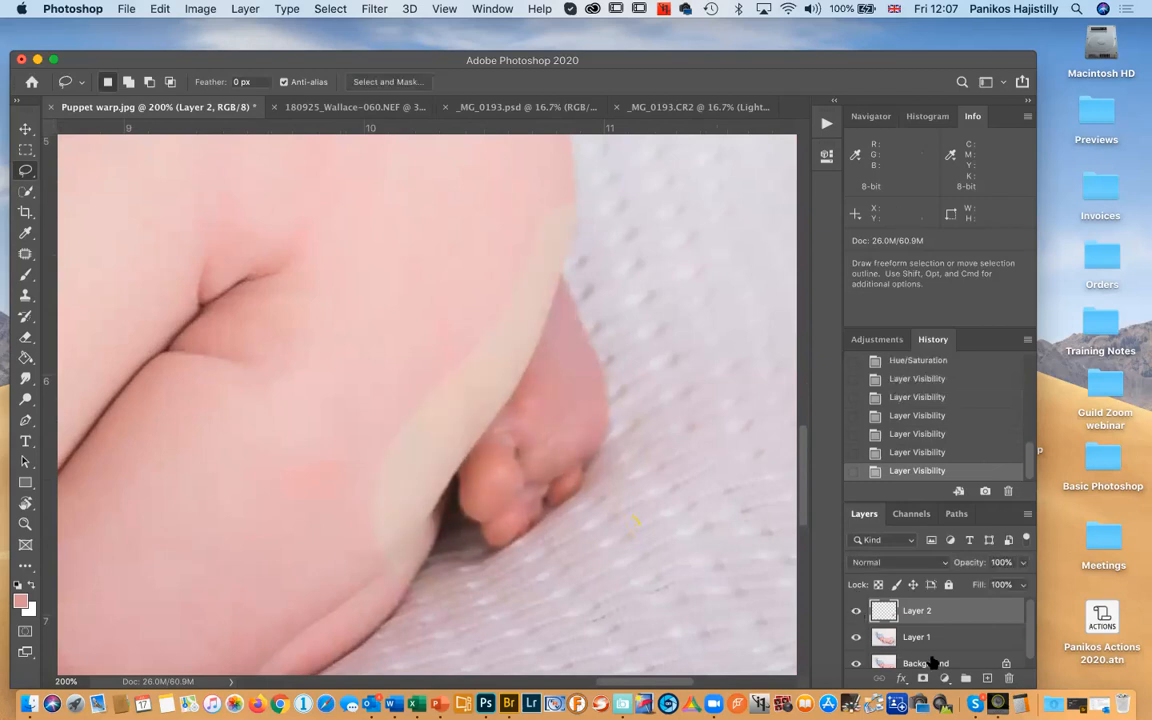
Add a layer mask to Layer 2 and paint black with a size 90 brush over the discoloured skin and blanket around the foot
{"action": "scroll", "coordinate": [1000, 630], "scroll_direction": "down", "scroll_amount": 1}
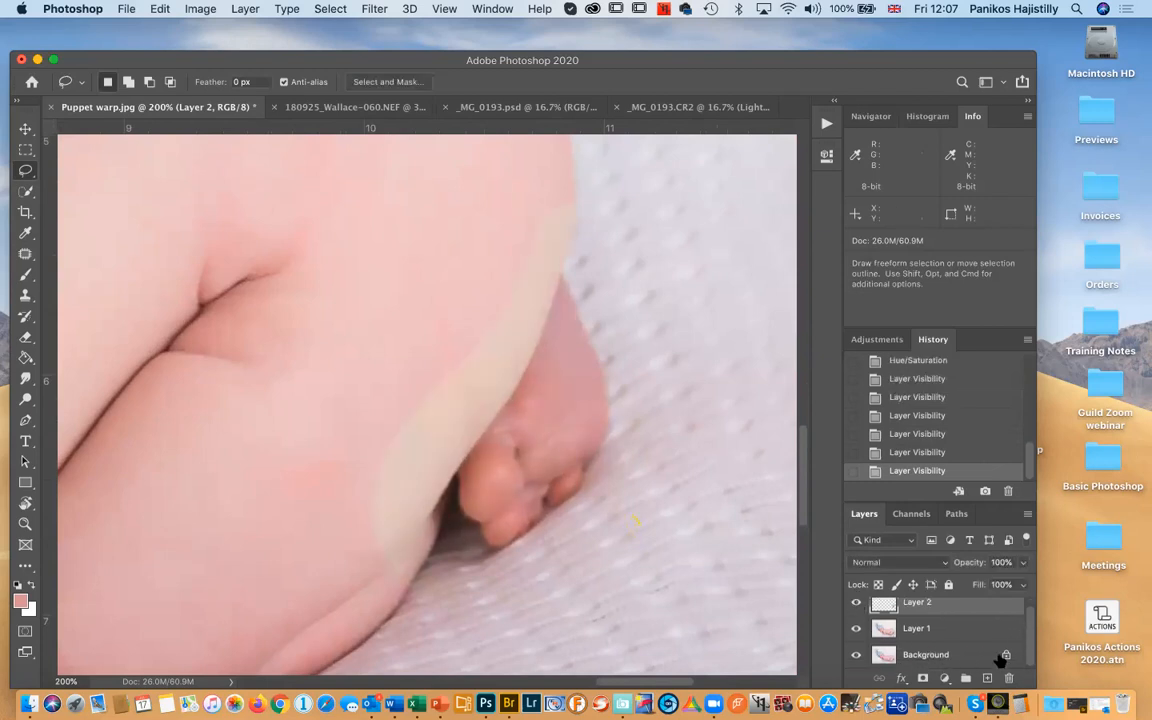
{"action": "left_click", "coordinate": [922, 679]}
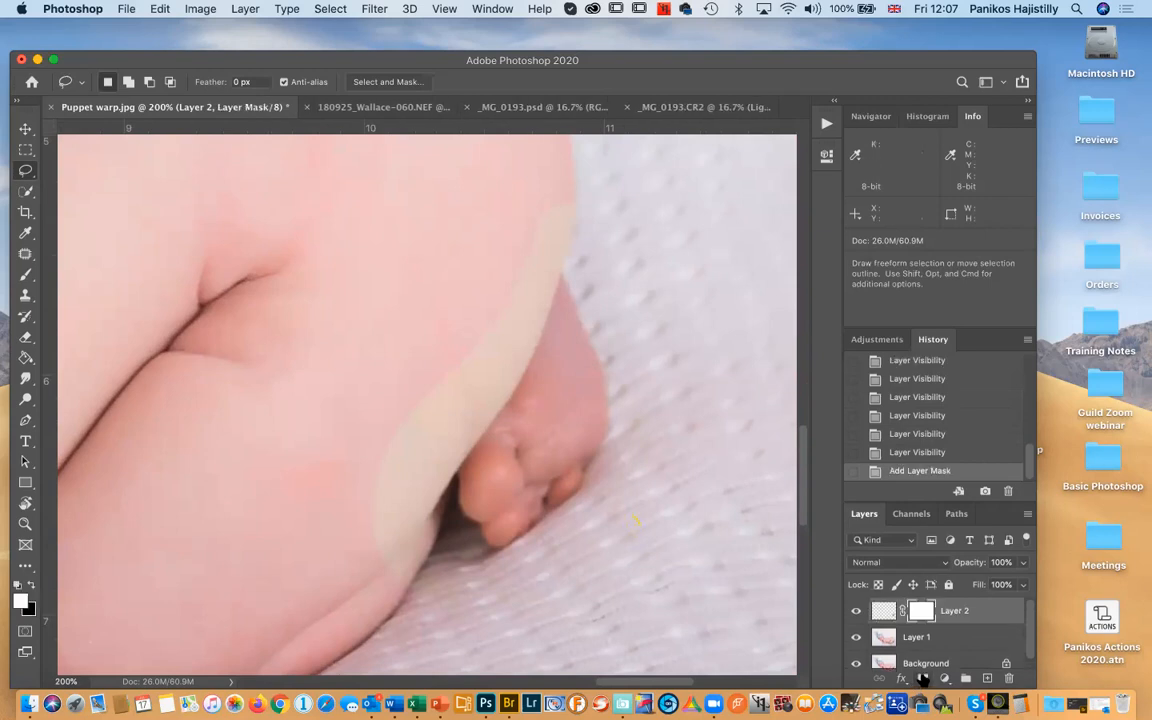
{"action": "key", "text": "b"}
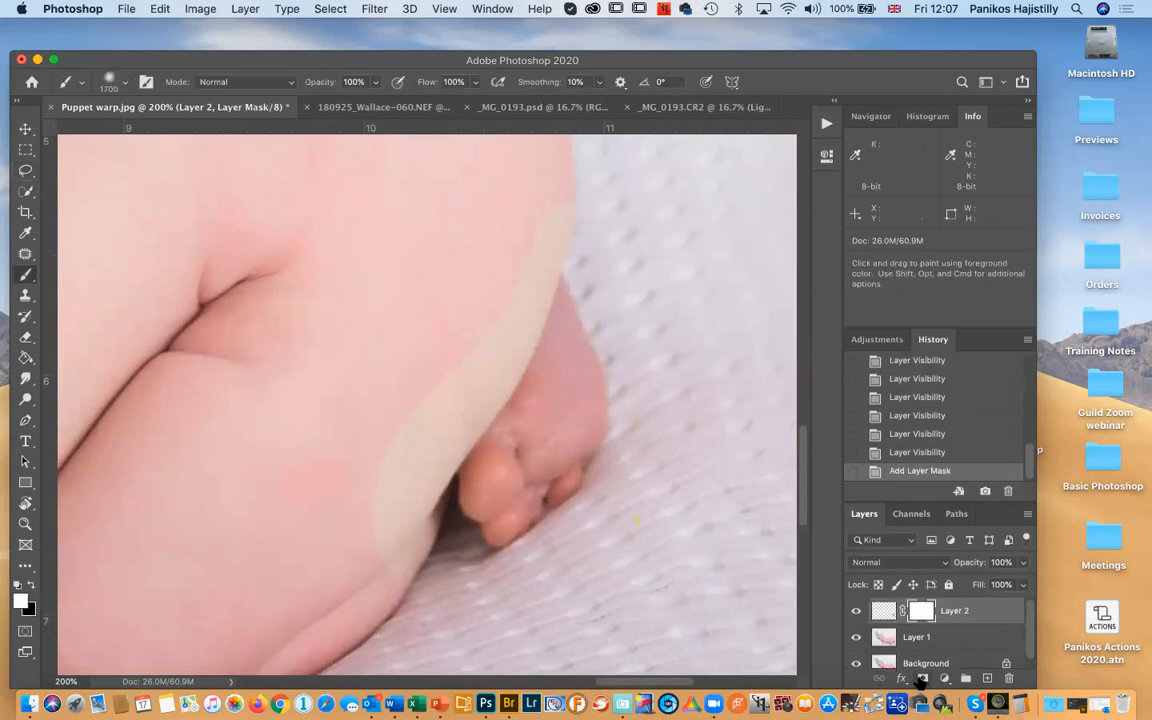
{"action": "key", "text": "x"}
{"action": "key", "text": "bracketright"}
{"action": "key", "text": "bracketright"}
{"action": "key", "text": "bracketleft"}
{"action": "key", "text": "bracketleft"}
{"action": "key", "text": "bracketleft"}
{"action": "key", "text": "bracketleft"}
{"action": "key", "text": "bracketleft"}
{"action": "key", "text": "bracketleft"}
{"action": "key", "text": "bracketleft"}
{"action": "key", "text": "bracketleft"}
{"action": "key", "text": "bracketleft"}
{"action": "key", "text": "bracketleft"}
{"action": "key", "text": "bracketleft"}
{"action": "key", "text": "bracketleft"}
{"action": "key", "text": "bracketleft"}
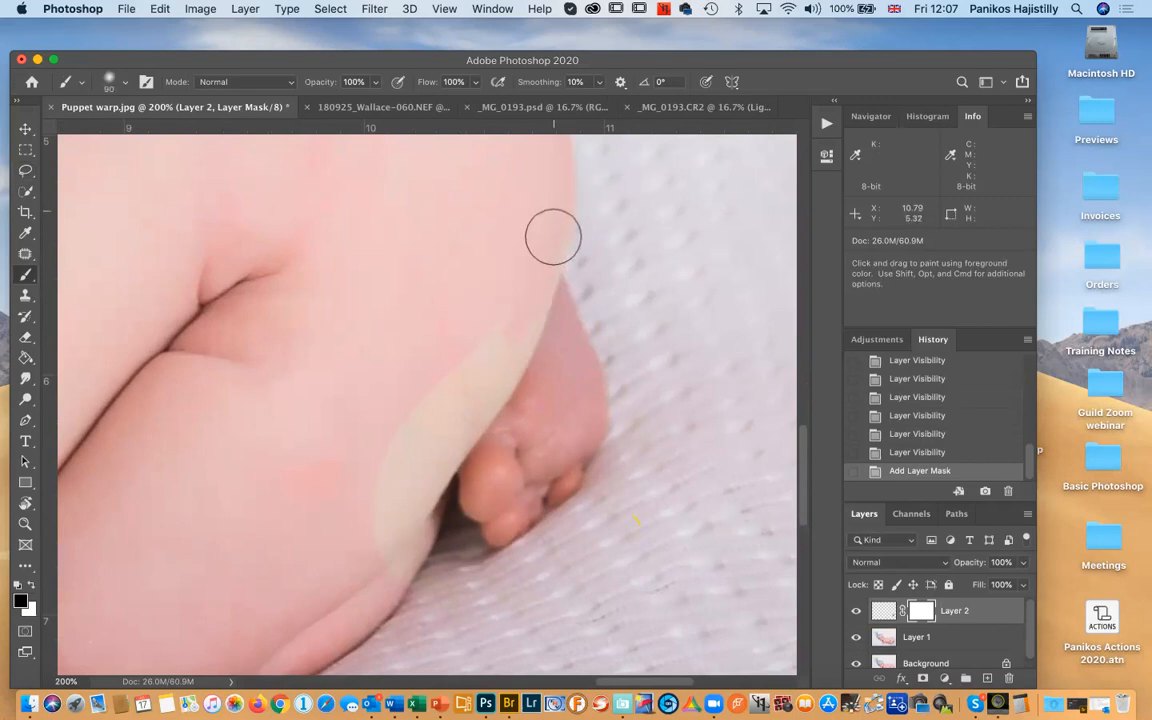
{"action": "mouse_move", "coordinate": [498, 361]}
{"action": "left_mouse_down"}
{"action": "mouse_move", "coordinate": [484, 409]}
{"action": "mouse_move", "coordinate": [496, 328]}
{"action": "mouse_move", "coordinate": [403, 477]}
{"action": "mouse_move", "coordinate": [443, 445]}
{"action": "mouse_move", "coordinate": [445, 460]}
{"action": "mouse_move", "coordinate": [424, 485]}
{"action": "mouse_move", "coordinate": [399, 465]}
{"action": "mouse_move", "coordinate": [398, 585]}
{"action": "mouse_move", "coordinate": [431, 470]}
{"action": "mouse_move", "coordinate": [425, 548]}
{"action": "mouse_move", "coordinate": [437, 459]}
{"action": "mouse_move", "coordinate": [540, 245]}
{"action": "mouse_move", "coordinate": [537, 321]}
{"action": "mouse_move", "coordinate": [490, 406]}
{"action": "mouse_move", "coordinate": [535, 252]}
{"action": "mouse_move", "coordinate": [590, 254]}
{"action": "mouse_move", "coordinate": [646, 389]}
{"action": "mouse_move", "coordinate": [625, 502]}
{"action": "mouse_move", "coordinate": [569, 572]}
{"action": "mouse_move", "coordinate": [468, 603]}
{"action": "mouse_move", "coordinate": [426, 590]}
{"action": "mouse_move", "coordinate": [772, 580]}
{"action": "left_mouse_up"}
With Layer 1 and Background hidden, mask out the leftover blanket around the foot with a size 200 black brush, and show Layer 1 again
{"action": "left_click", "coordinate": [855, 637]}
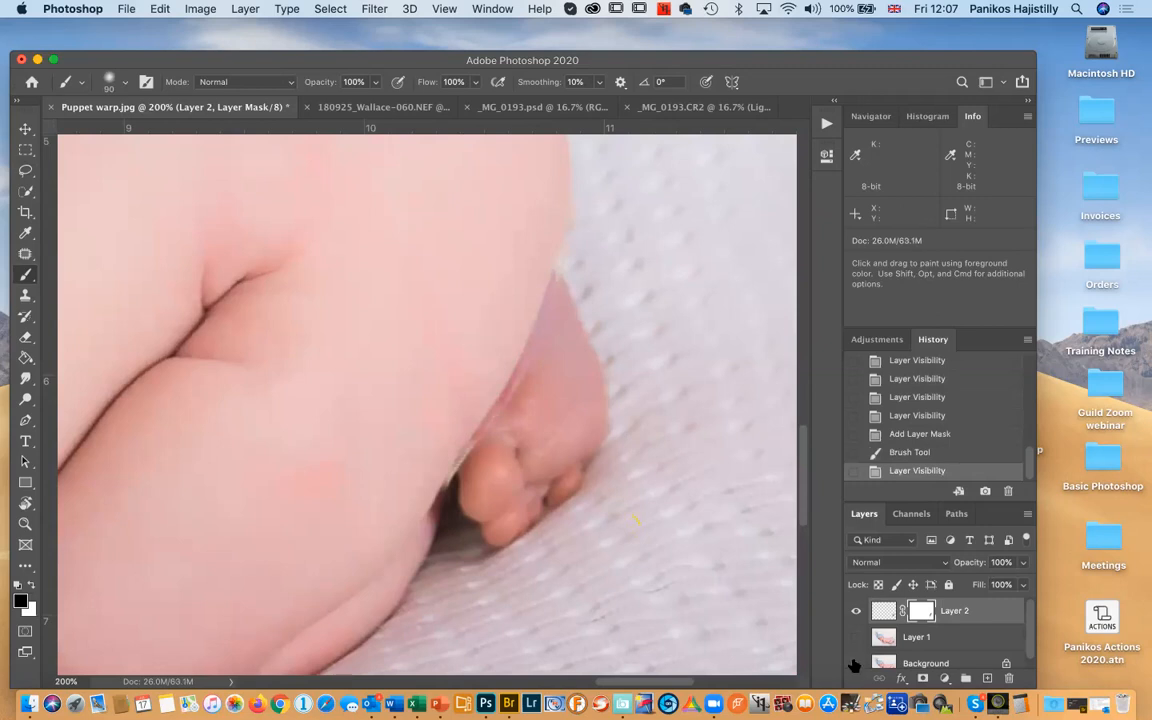
{"action": "left_click", "coordinate": [855, 663]}
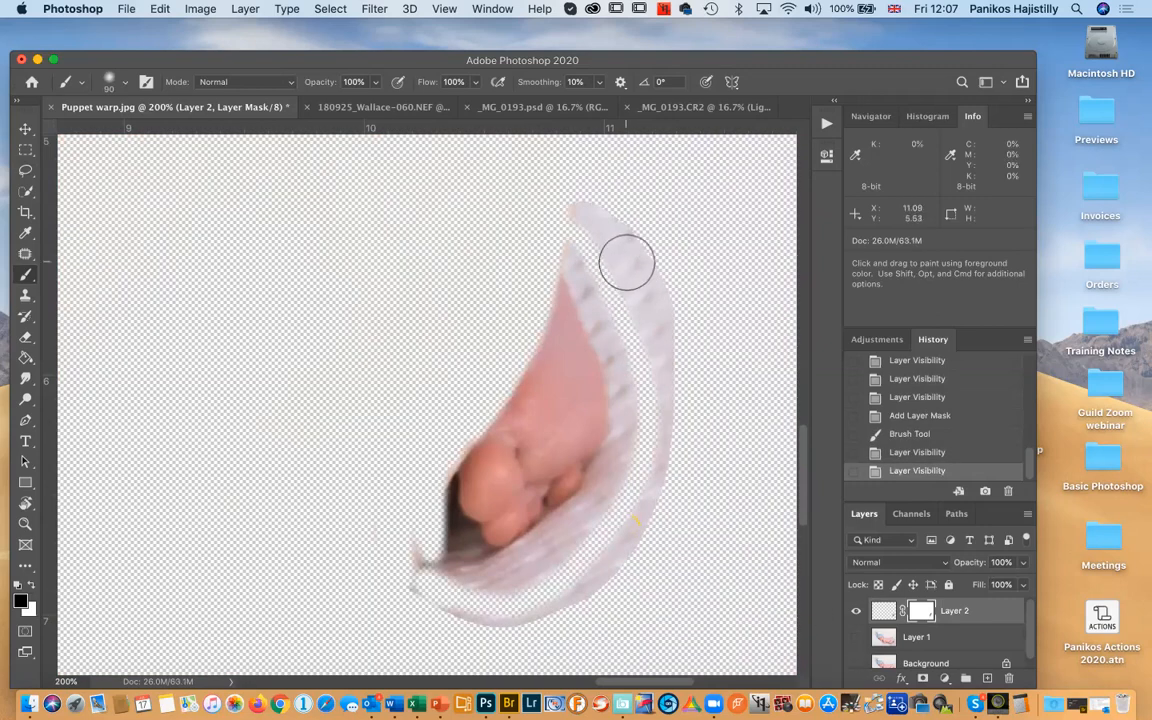
{"action": "key", "text": "bracketright"}
{"action": "key", "text": "bracketright"}
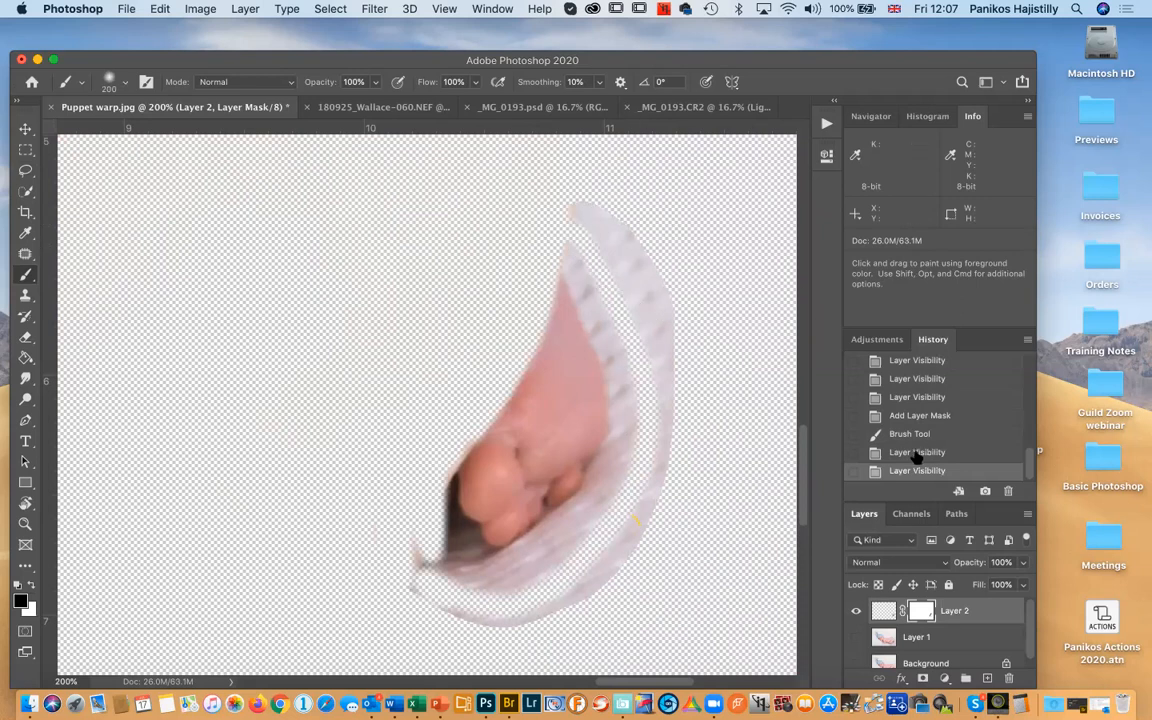
{"action": "key", "text": "bracketright"}
{"action": "key", "text": "bracketright"}
{"action": "key", "text": "bracketright"}
{"action": "mouse_move", "coordinate": [583, 195]}
{"action": "left_mouse_down"}
{"action": "mouse_move", "coordinate": [650, 334]}
{"action": "mouse_move", "coordinate": [674, 443]}
{"action": "mouse_move", "coordinate": [637, 542]}
{"action": "mouse_move", "coordinate": [558, 610]}
{"action": "mouse_move", "coordinate": [479, 604]}
{"action": "mouse_move", "coordinate": [412, 542]}
{"action": "mouse_move", "coordinate": [437, 620]}
{"action": "left_mouse_up"}
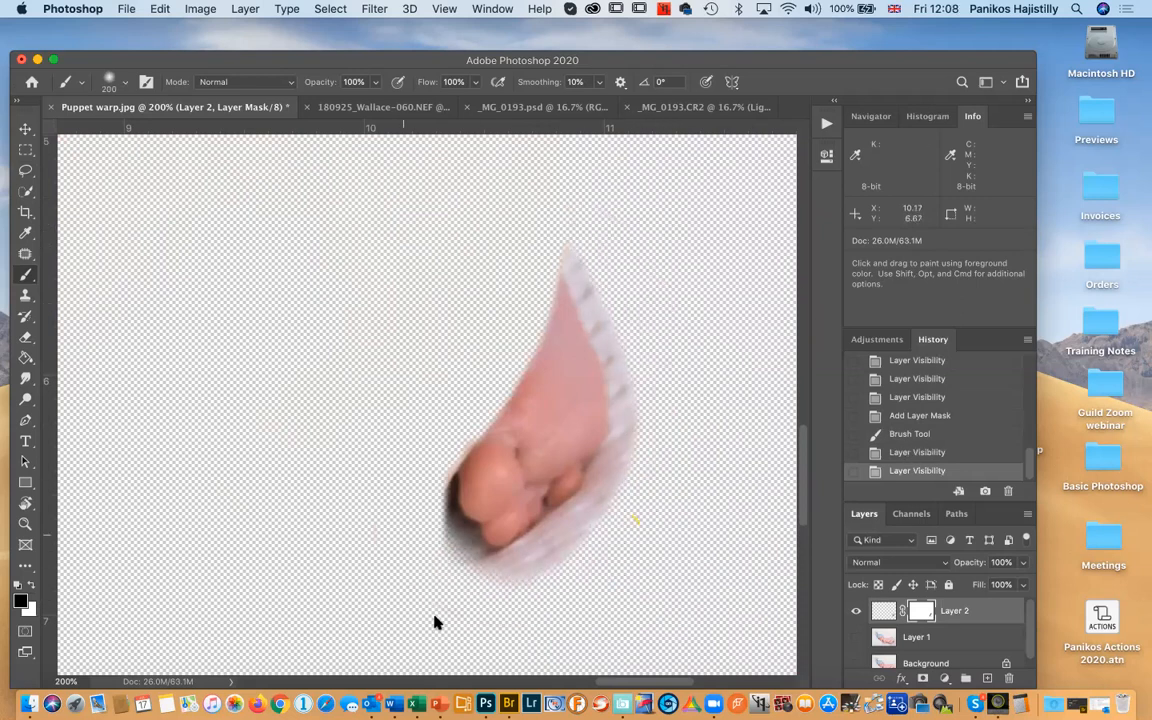
{"action": "left_click", "coordinate": [855, 637]}
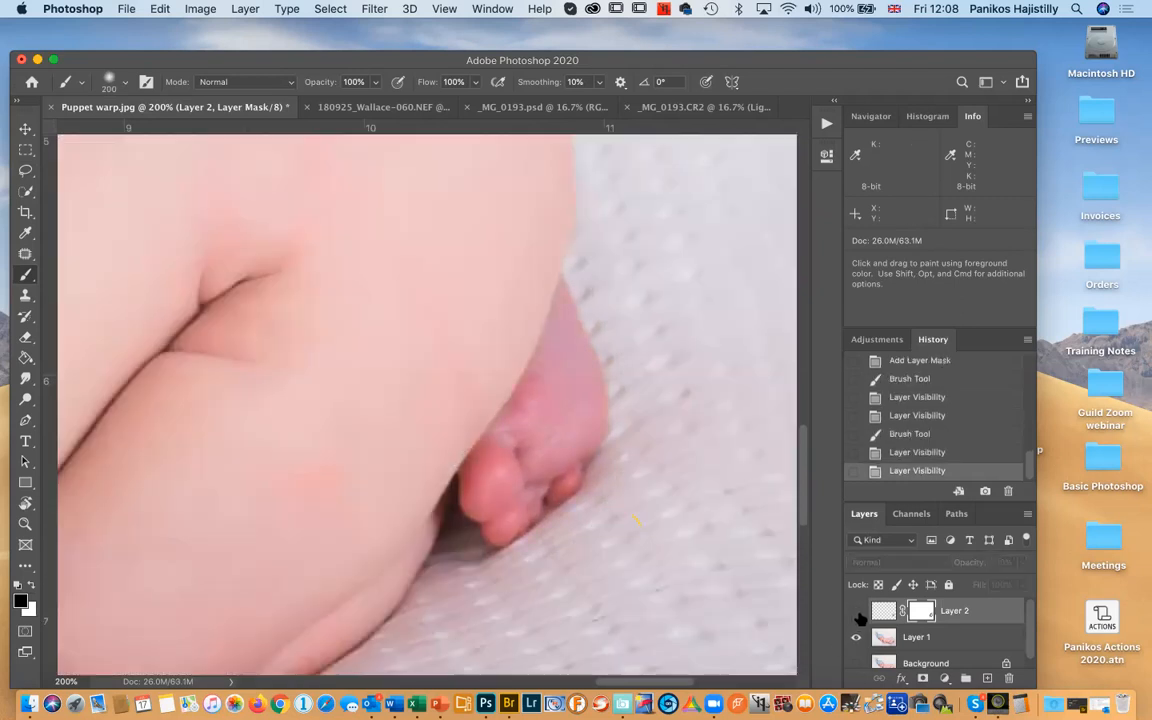
Compare the masked foot correction with the original colour by toggling Layer 2's visibility, and view the image at 66.67%
{"action": "left_click", "coordinate": [855, 610]}
{"action": "left_click", "coordinate": [856, 610]}
{"action": "left_click", "coordinate": [856, 610]}
{"action": "left_click", "coordinate": [856, 610]}
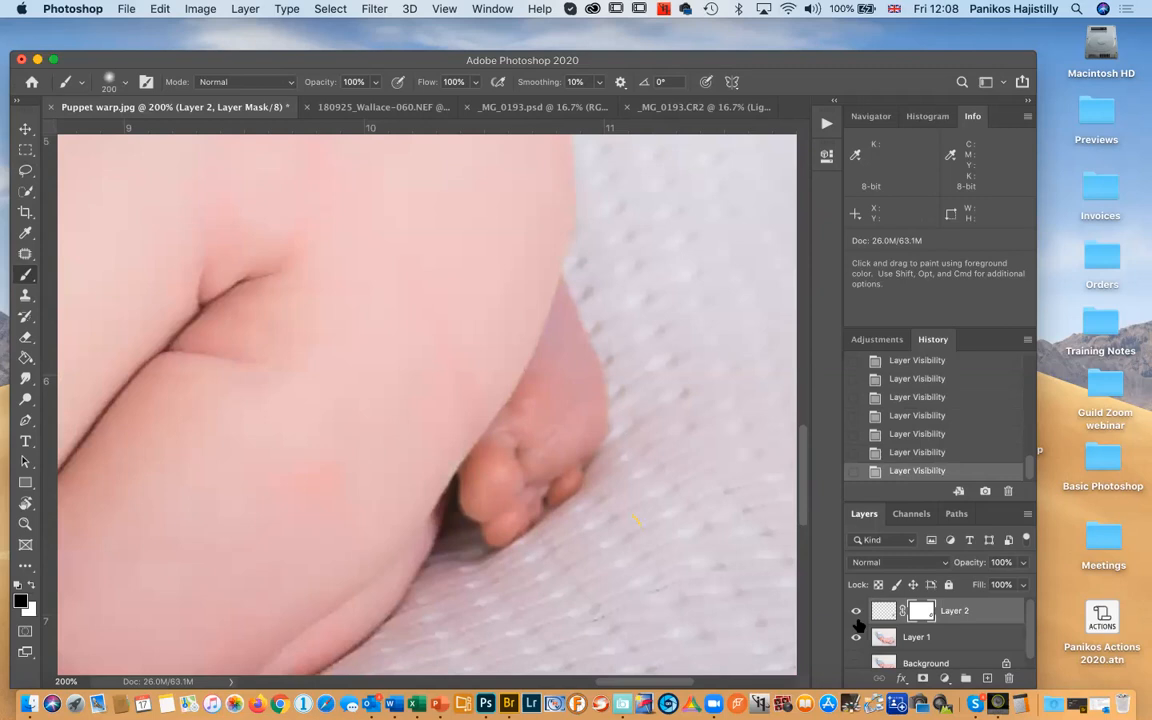
{"action": "key", "text": "super+minus"}
{"action": "key", "text": "super+minus"}
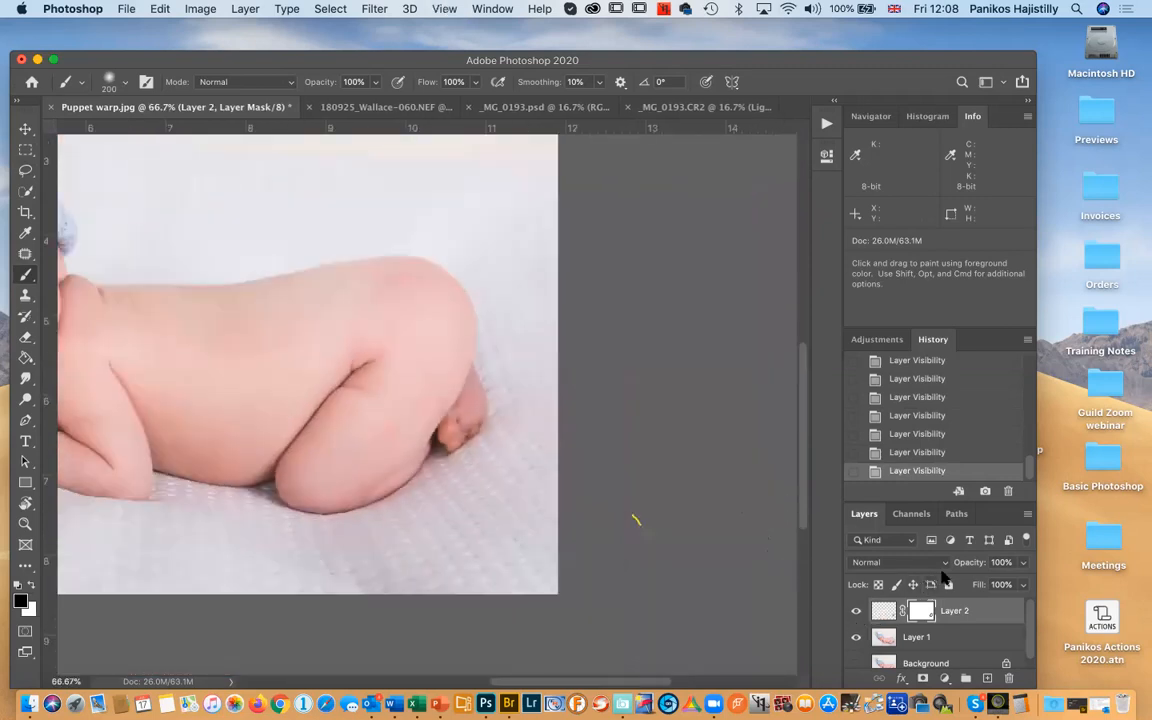
Lower Layer 2's opacity to 75% and view the whole newborn image at 33.33%
{"action": "left_click", "coordinate": [1023, 566]}
{"action": "mouse_move", "coordinate": [1020, 584]}
{"action": "left_mouse_down"}
{"action": "mouse_move", "coordinate": [950, 588]}
{"action": "mouse_move", "coordinate": [1004, 587]}
{"action": "left_mouse_up"}
{"action": "left_click", "coordinate": [857, 611]}
{"action": "key", "text": "super+minus"}
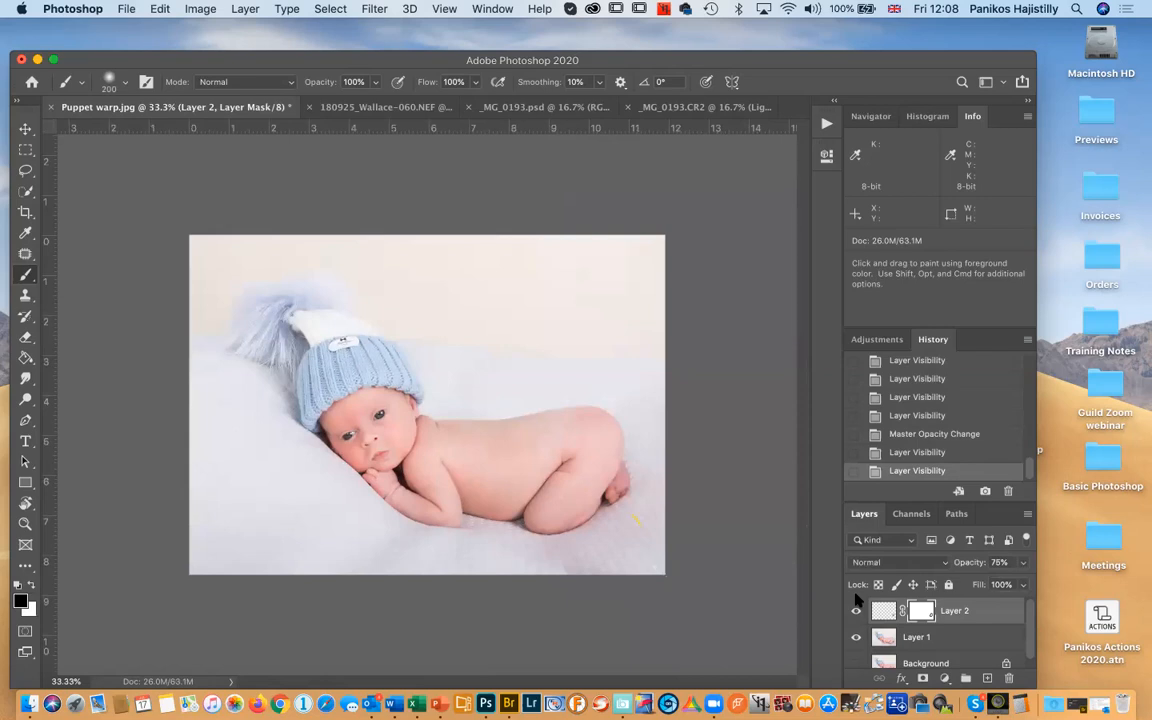
Compare the foot's colour with and without the softened Layer 2 correction at full-image view
{"action": "left_click", "coordinate": [857, 611]}
{"action": "left_click", "coordinate": [857, 612]}
{"action": "left_click", "coordinate": [857, 612]}
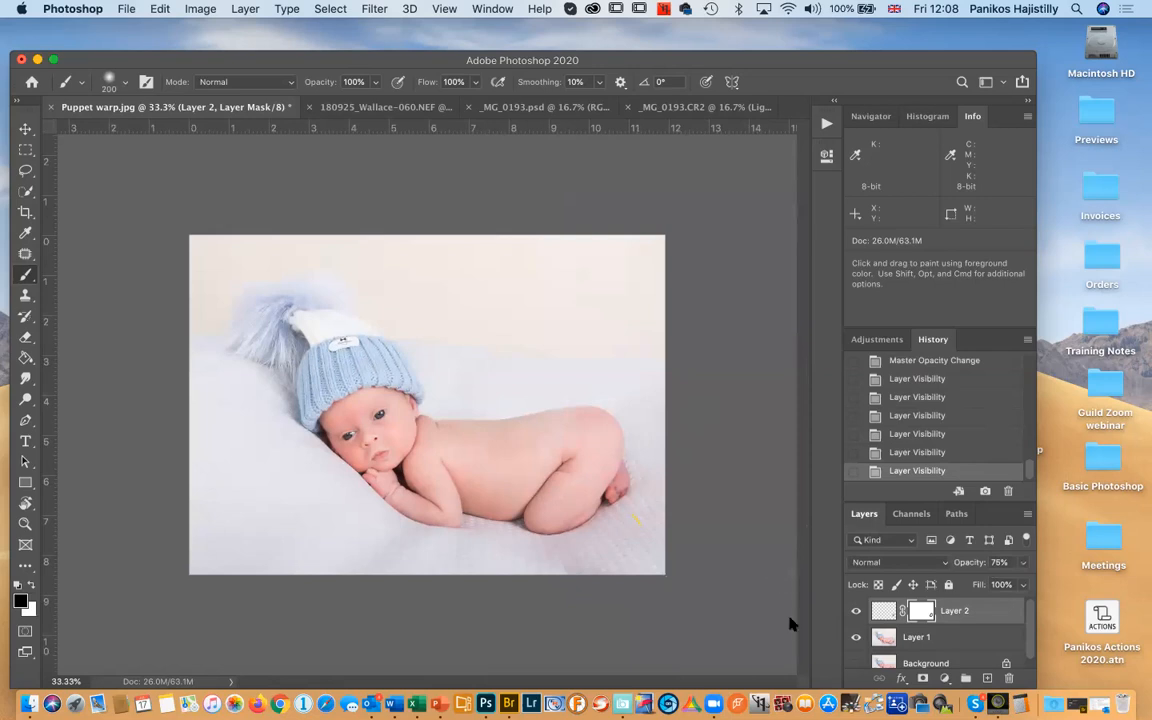
{"action": "left_click", "coordinate": [857, 611]}
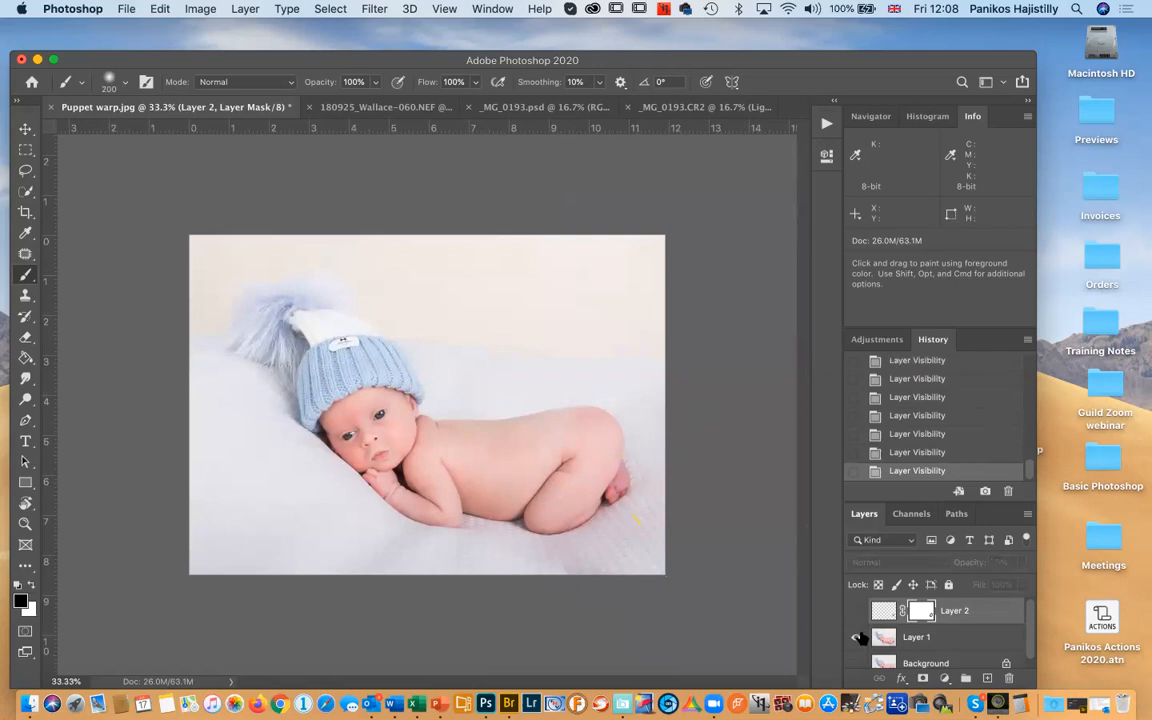
{"action": "left_click", "coordinate": [857, 610]}
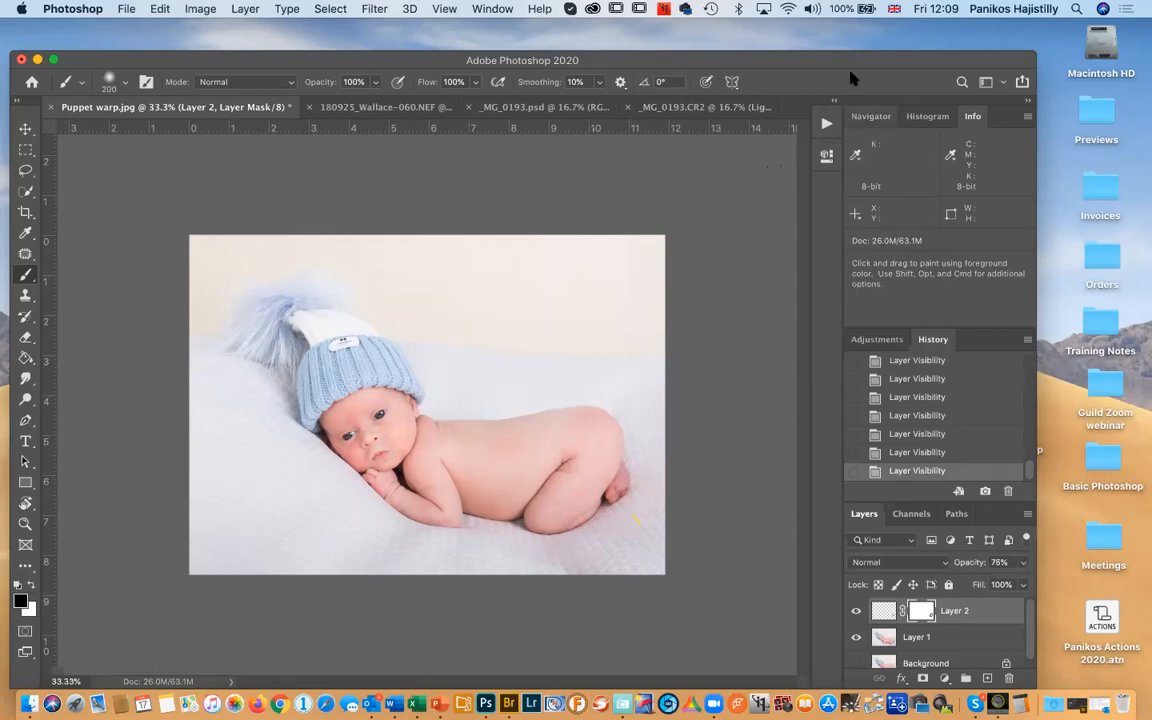
{"action": "left_click_drag", "start_coordinate": [862, 65], "coordinate": [864, 65]}
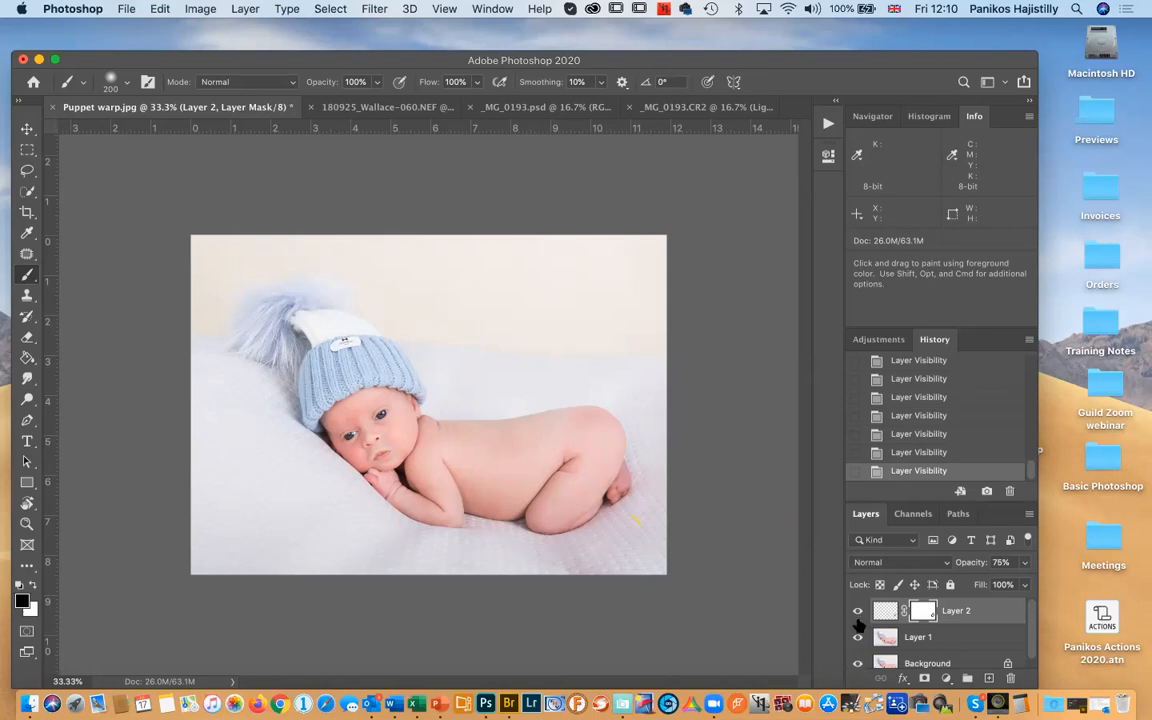
Merge Layer 2 down into Layer 1 and compare the retouched newborn with the original Background
{"action": "key", "text": "super+e"}
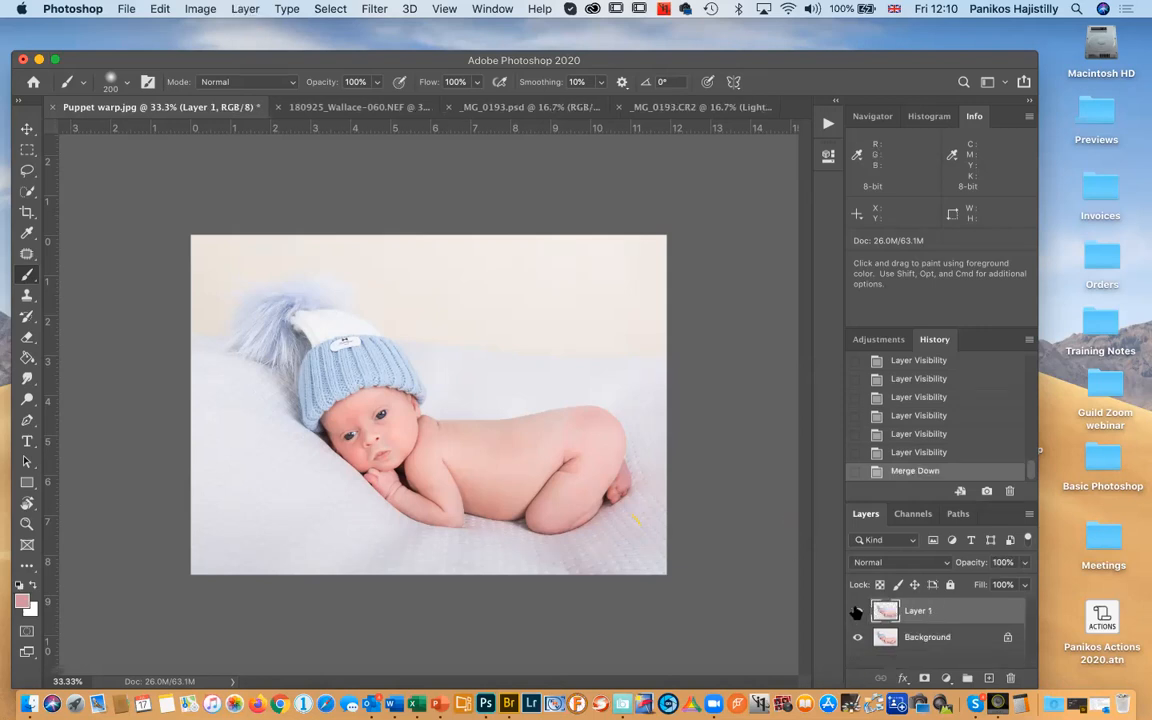
{"action": "left_click", "coordinate": [858, 610]}
{"action": "left_click", "coordinate": [858, 610]}
Switch to _MG_0193.CR2 and compare the couple's portrait with and without the Lighten & Darken group
{"action": "left_click", "coordinate": [669, 110]}
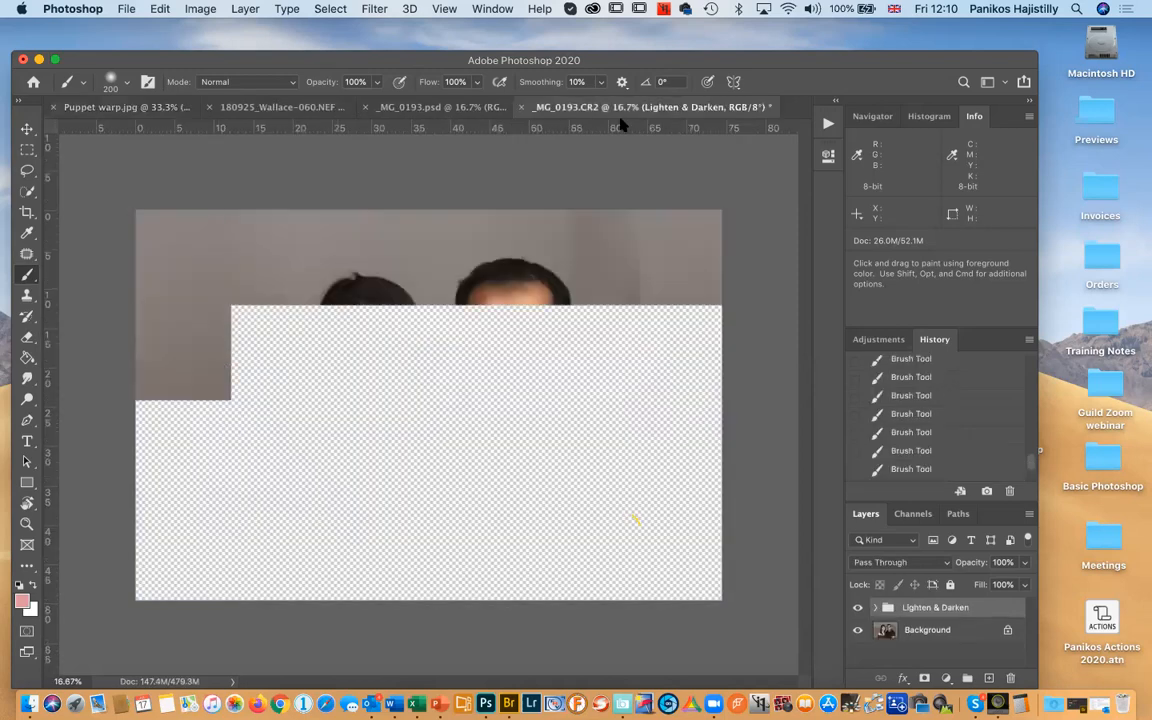
{"action": "left_click", "coordinate": [857, 608]}
{"action": "left_click", "coordinate": [857, 608]}
{"action": "left_click", "coordinate": [858, 608]}
{"action": "left_click", "coordinate": [858, 608]}
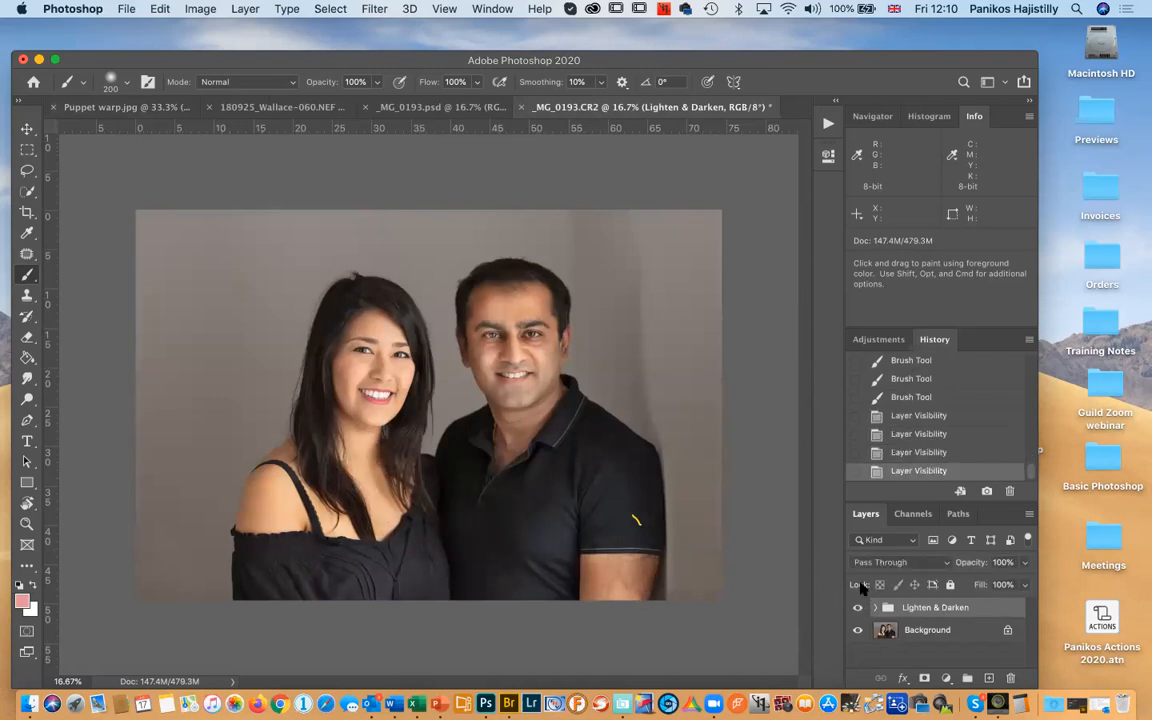
Open _MG_0193.psd from the desktop, copy its whole canvas and paste it as a new layer into _MG_0193.CR2
{"action": "left_click_drag", "start_coordinate": [798, 63], "coordinate": [770, 261]}
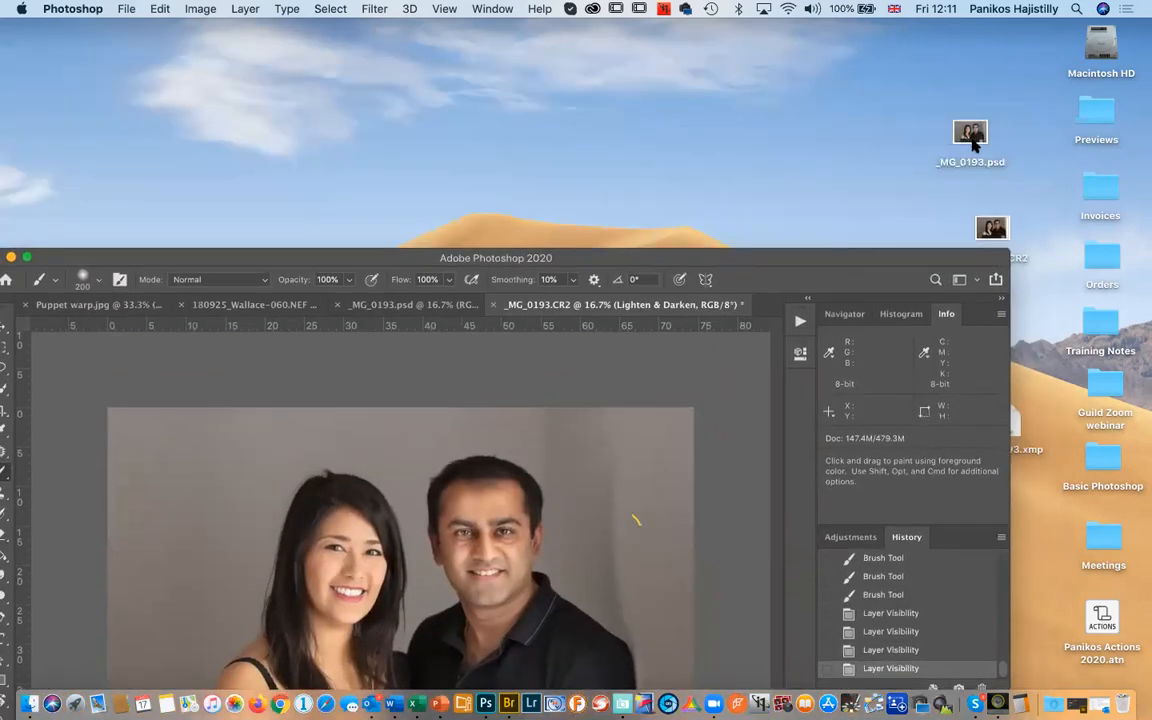
{"action": "double_click", "coordinate": [975, 143]}
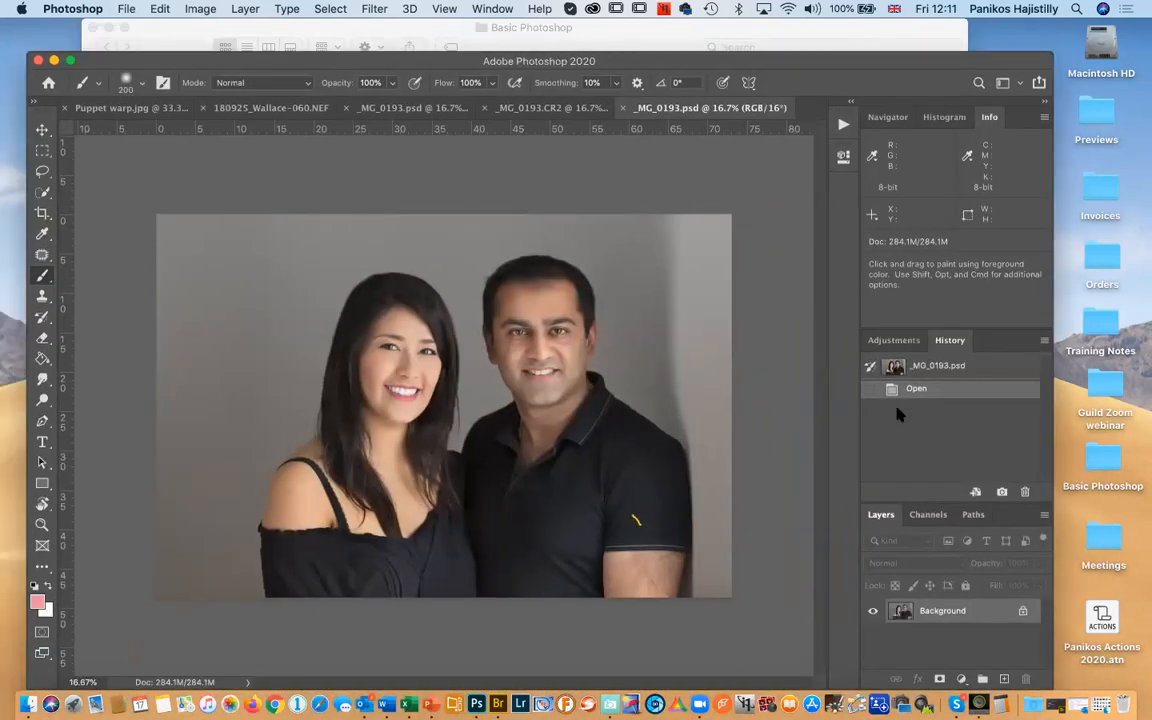
{"action": "key", "text": "super+a"}
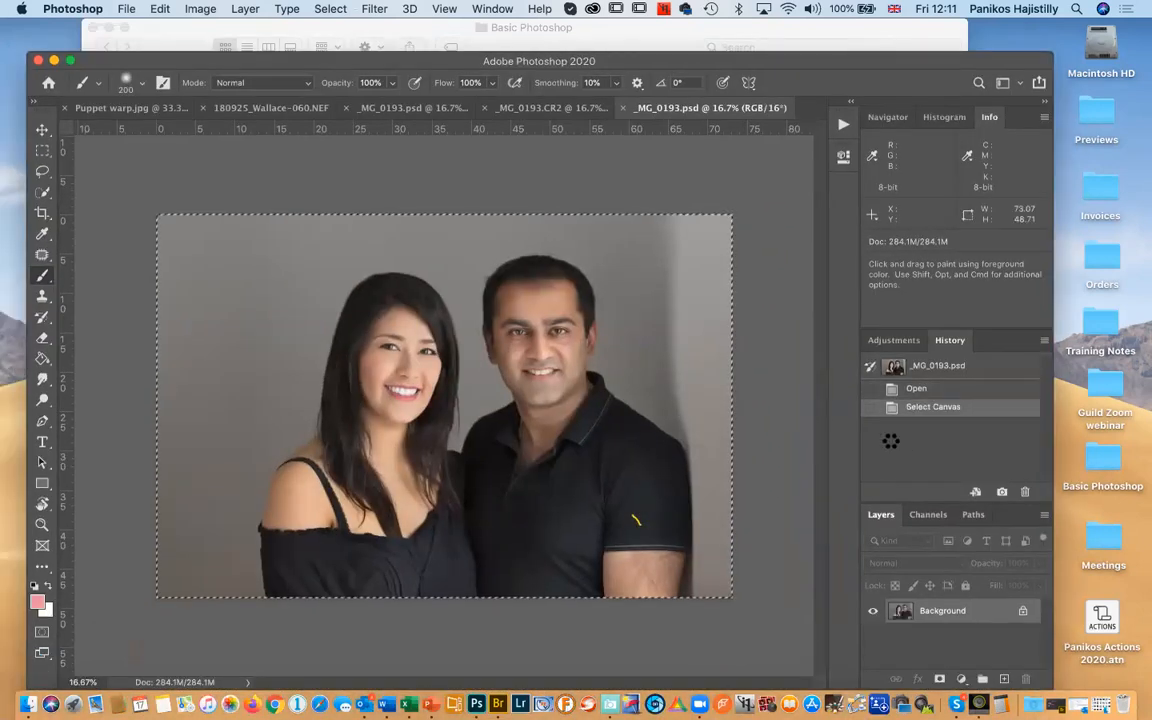
{"action": "left_click", "coordinate": [553, 108]}
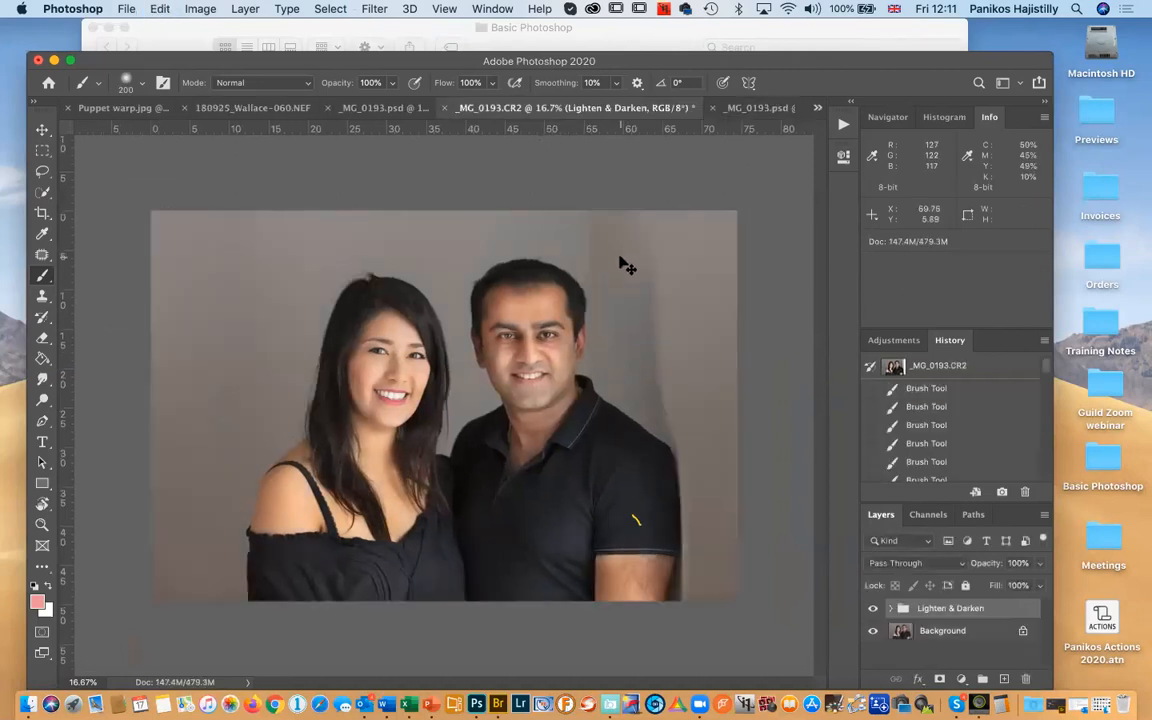
{"action": "key", "text": "super+v"}
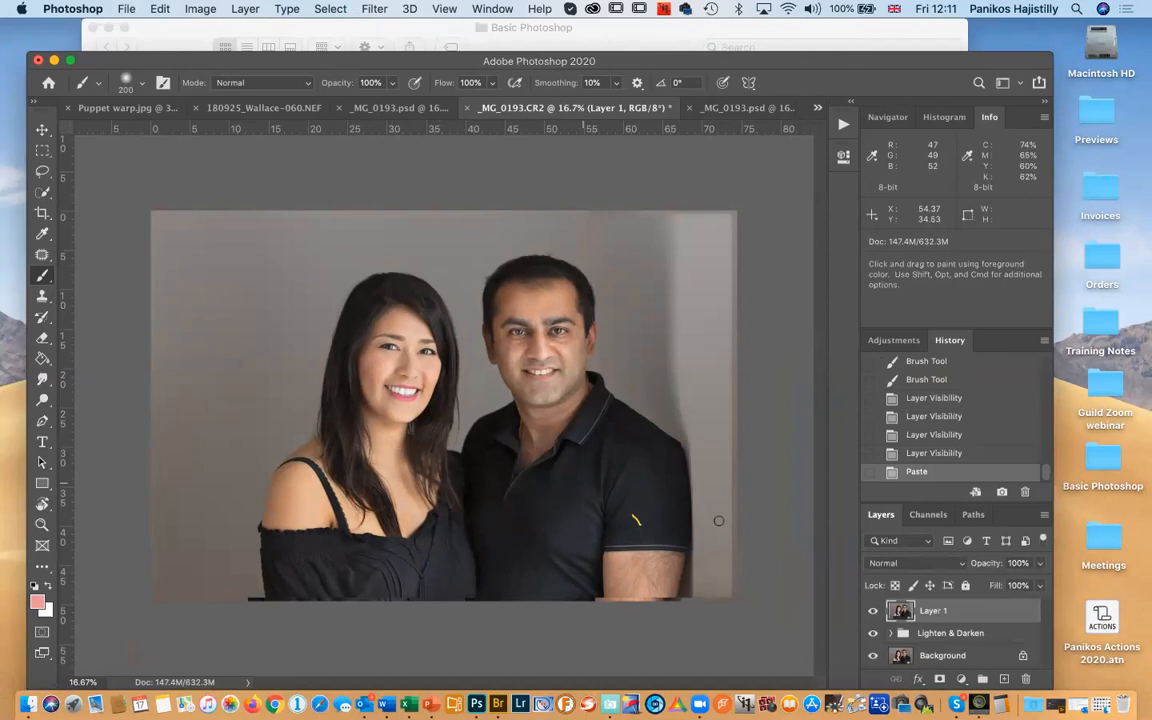
Compare the pasted Layer 1 portrait with the Lighten & Darken version beneath by repeatedly toggling Layer 1's visibility
{"action": "left_click", "coordinate": [873, 611]}
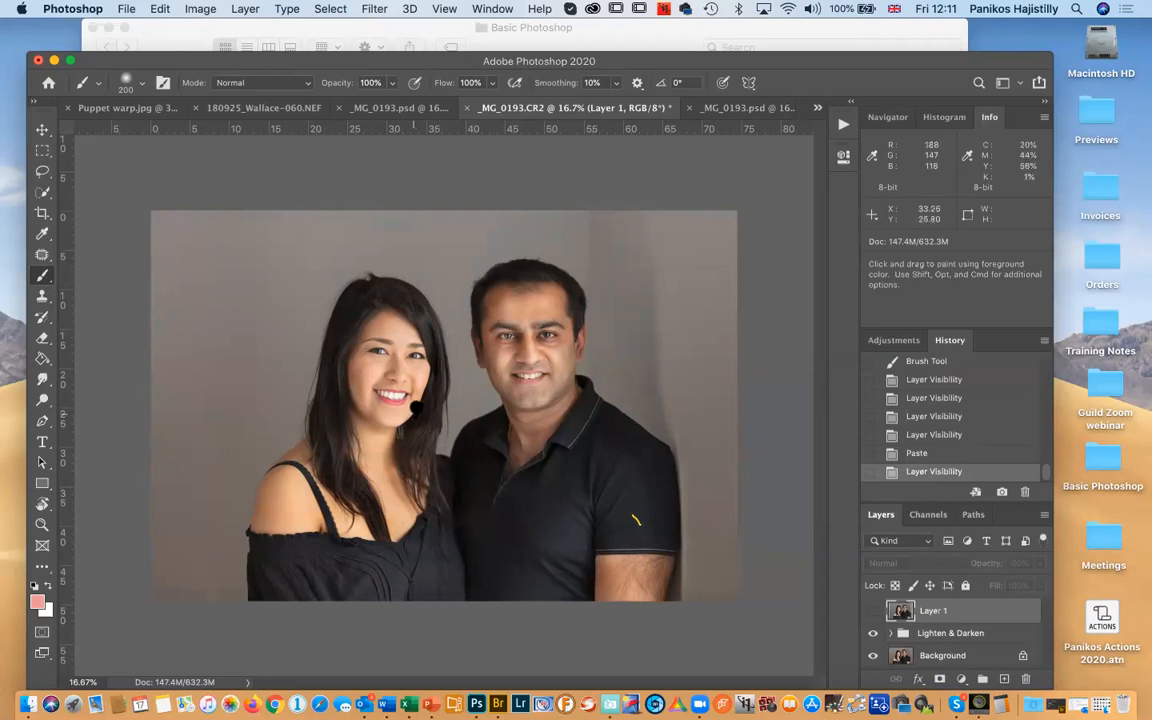
{"action": "left_click", "coordinate": [873, 611]}
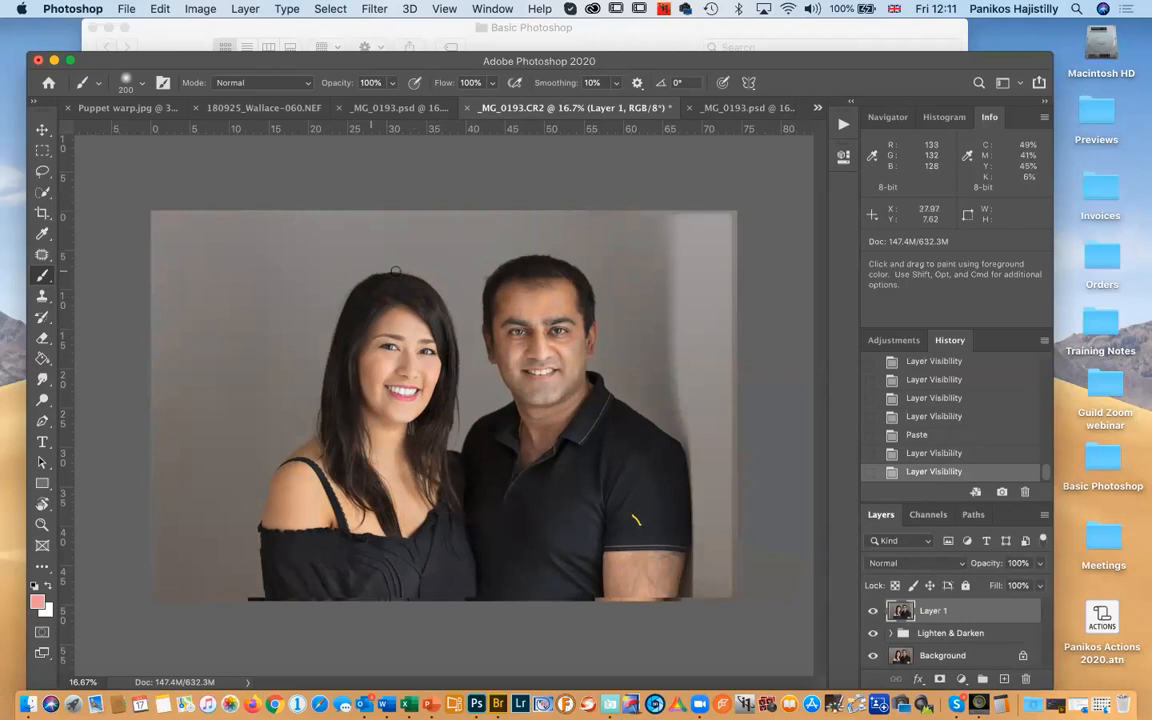
{"action": "left_click", "coordinate": [873, 611]}
{"action": "left_click", "coordinate": [873, 611]}
{"action": "left_click", "coordinate": [873, 611]}
{"action": "left_click", "coordinate": [872, 612]}
{"action": "left_click", "coordinate": [872, 612]}
{"action": "left_click", "coordinate": [872, 612]}
{"action": "left_click", "coordinate": [872, 612]}
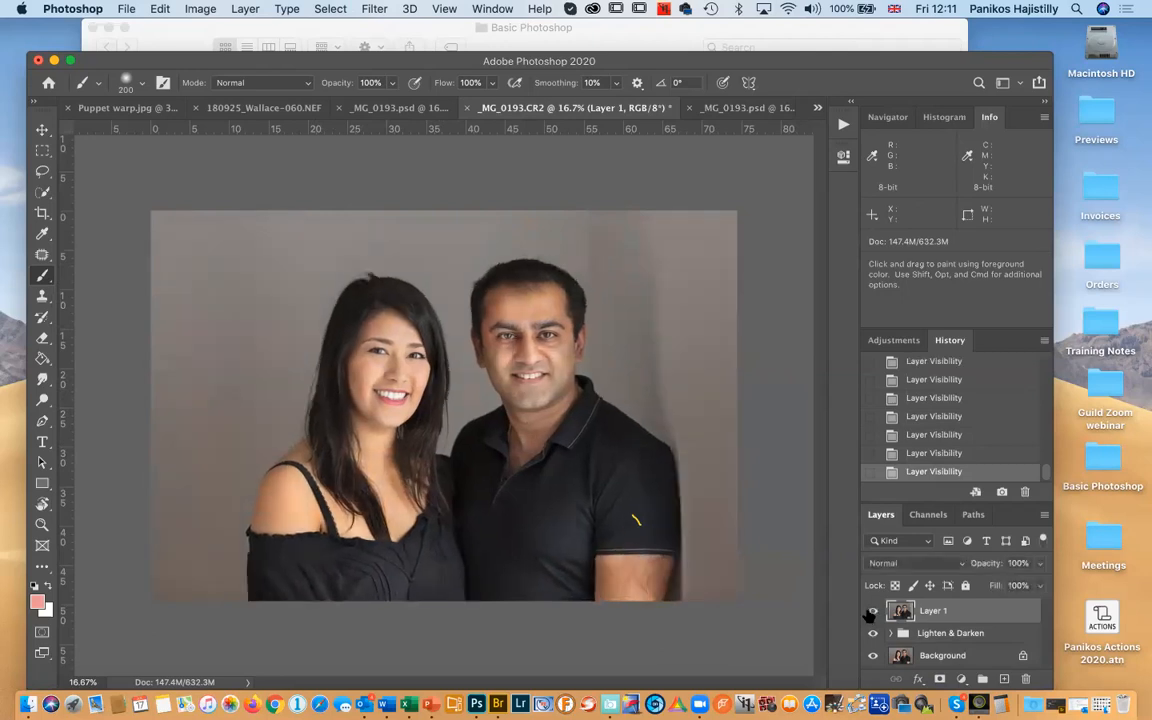
{"action": "left_click", "coordinate": [872, 612]}
{"action": "left_click", "coordinate": [872, 612]}
{"action": "left_click", "coordinate": [872, 612]}
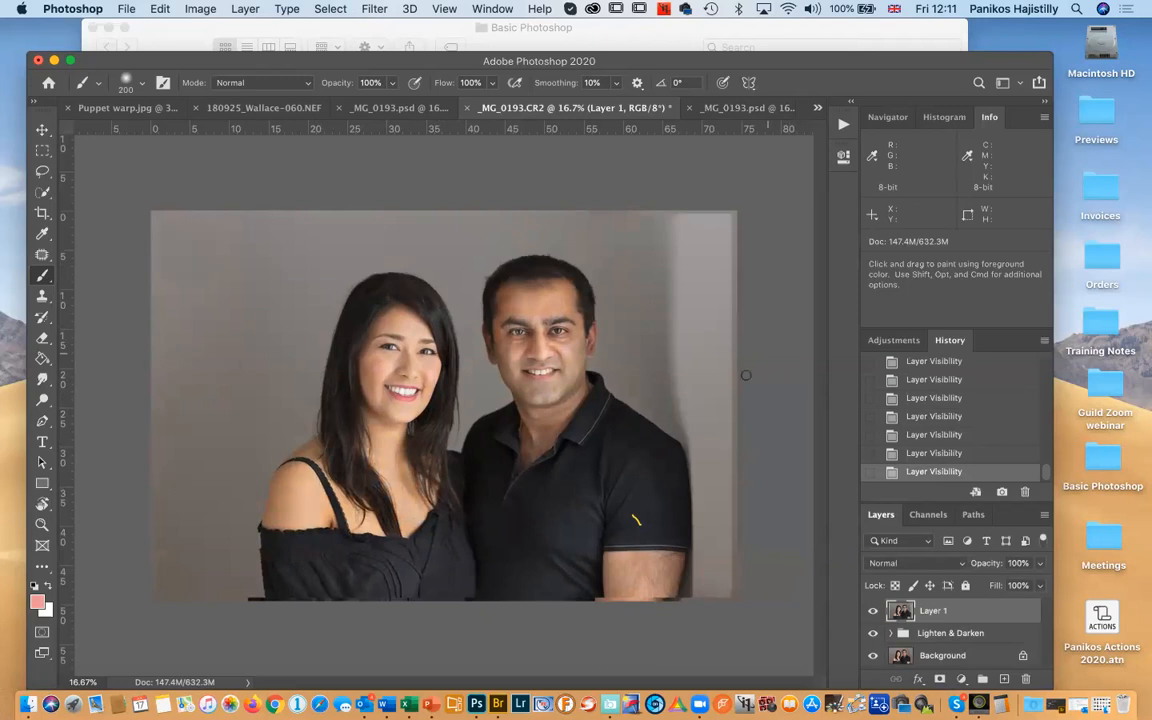
Switch to Finder and open the Previews folder from the desktop, dismissing the clipboard export alerts
{"action": "left_click_drag", "start_coordinate": [868, 65], "coordinate": [754, 180]}
{"action": "left_click", "coordinate": [1093, 118]}
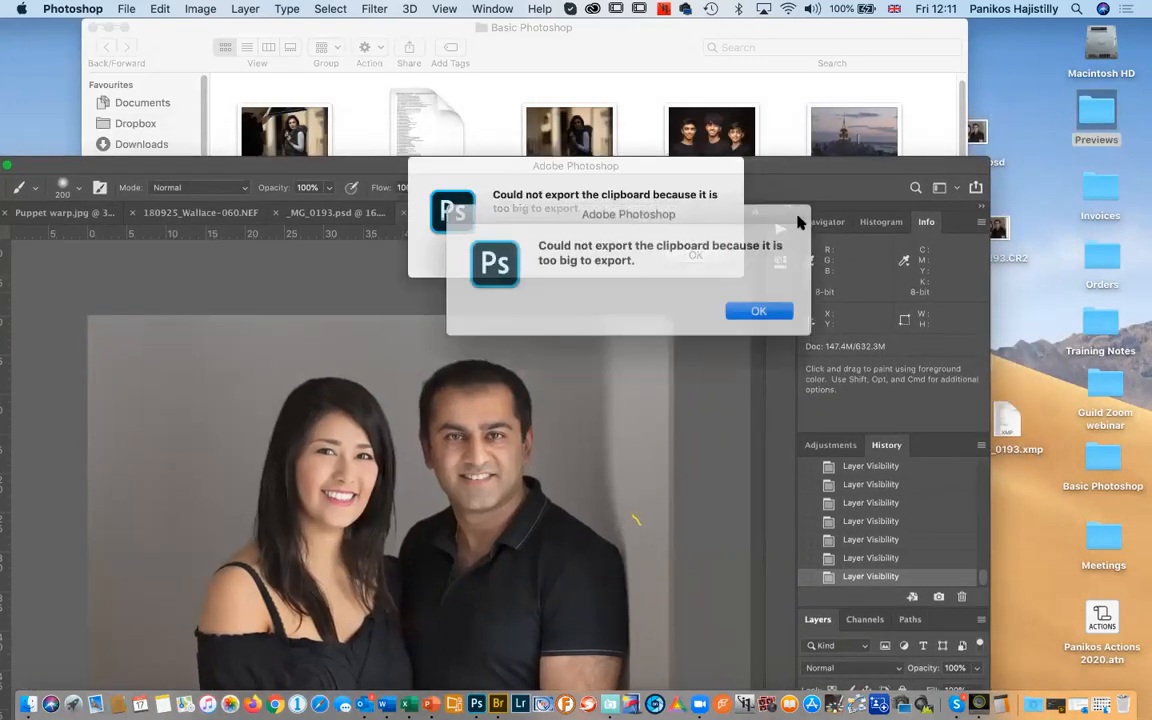
{"action": "left_click", "coordinate": [695, 255]}
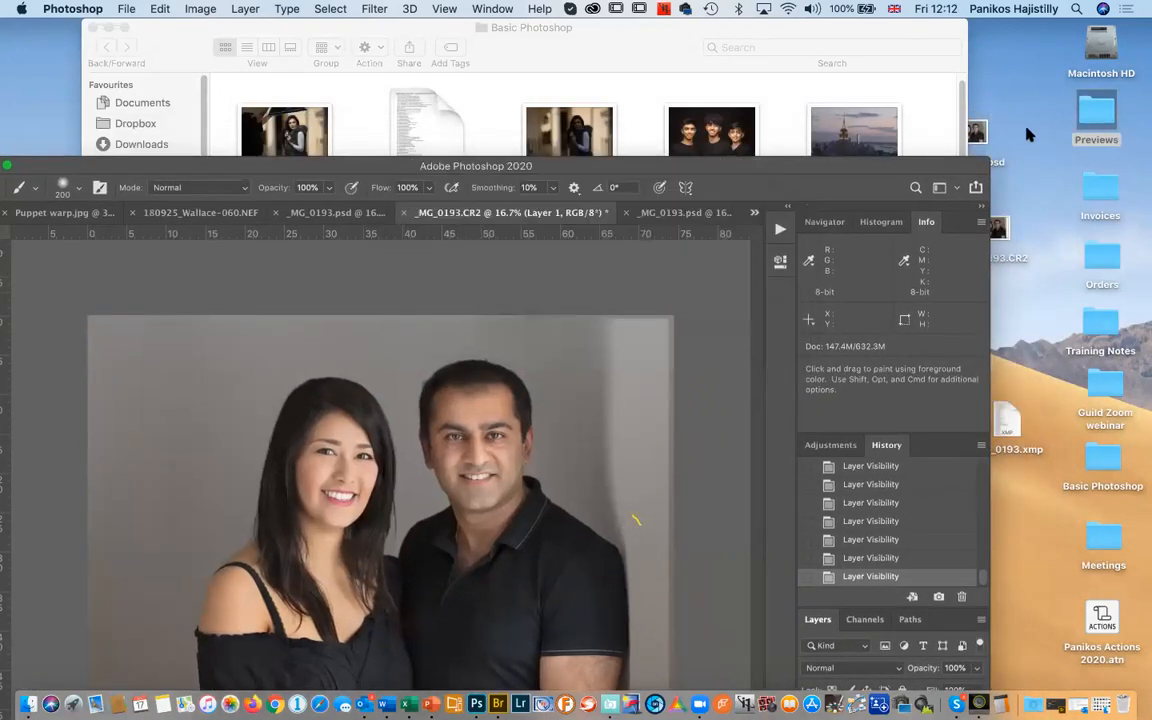
{"action": "double_click", "coordinate": [1093, 118]}
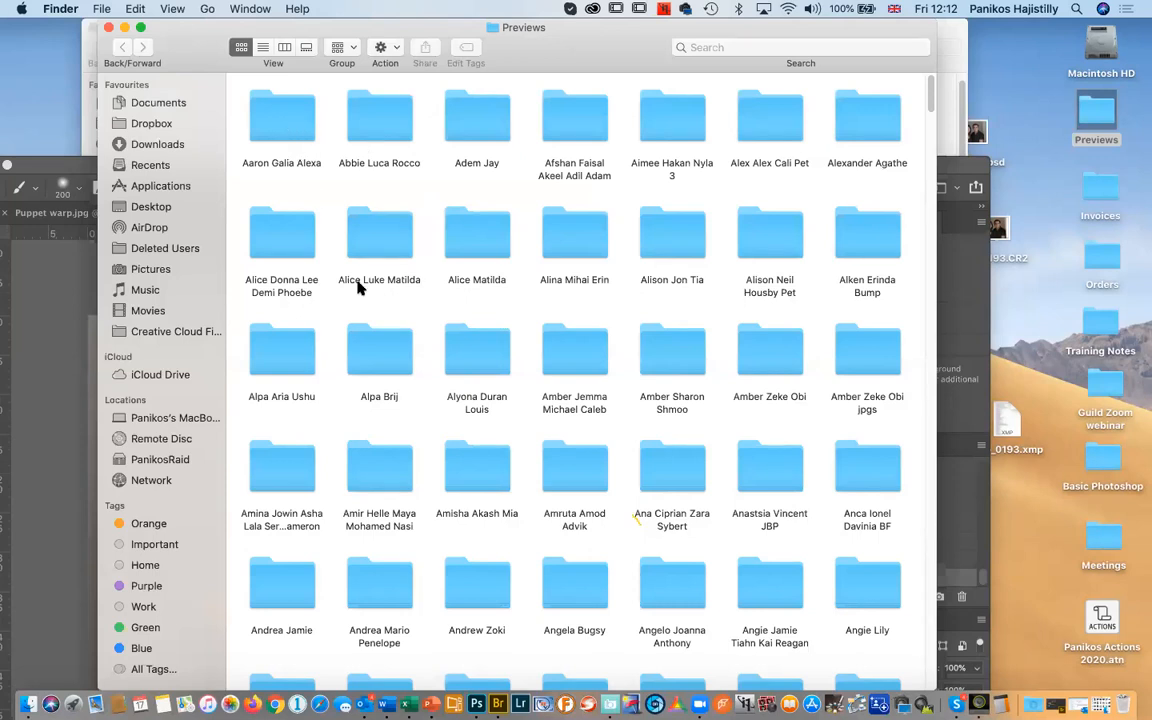
{"action": "scroll", "coordinate": [358, 287], "scroll_direction": "down", "scroll_amount": 2}
{"action": "scroll", "coordinate": [358, 287], "scroll_direction": "up", "scroll_amount": 2}
Group the Previews folder's contents by Date Created
{"action": "left_click_drag", "start_coordinate": [197, 44], "coordinate": [166, 155]}
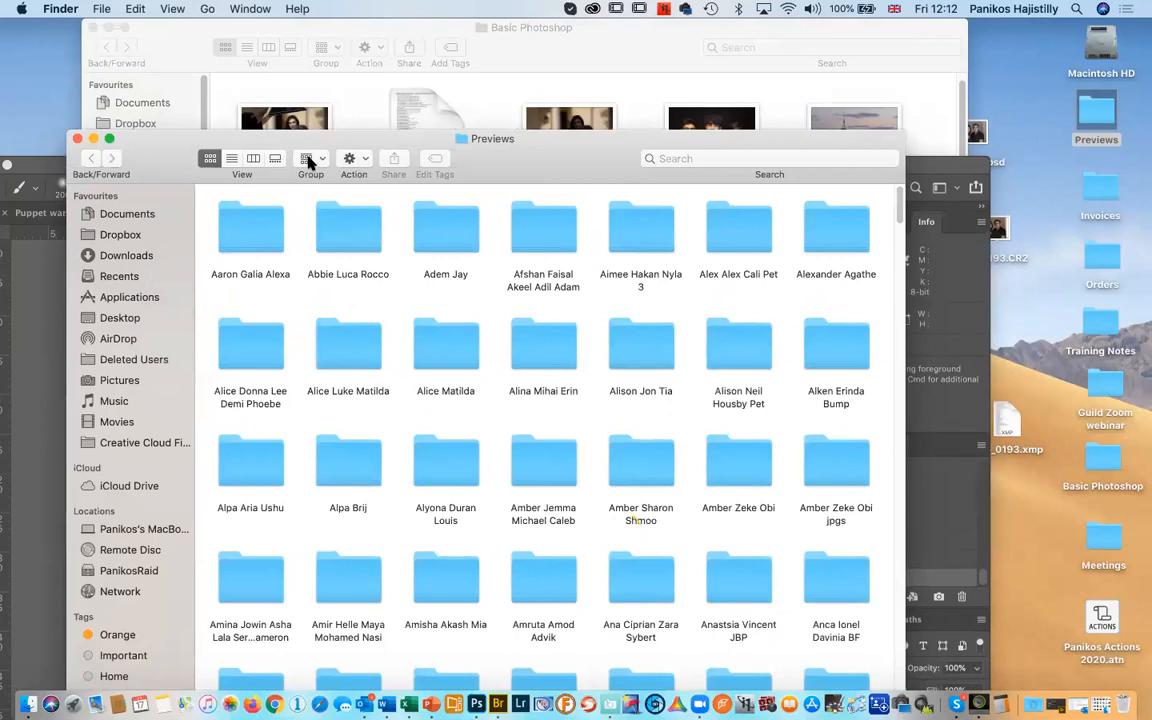
{"action": "left_click", "coordinate": [310, 161]}
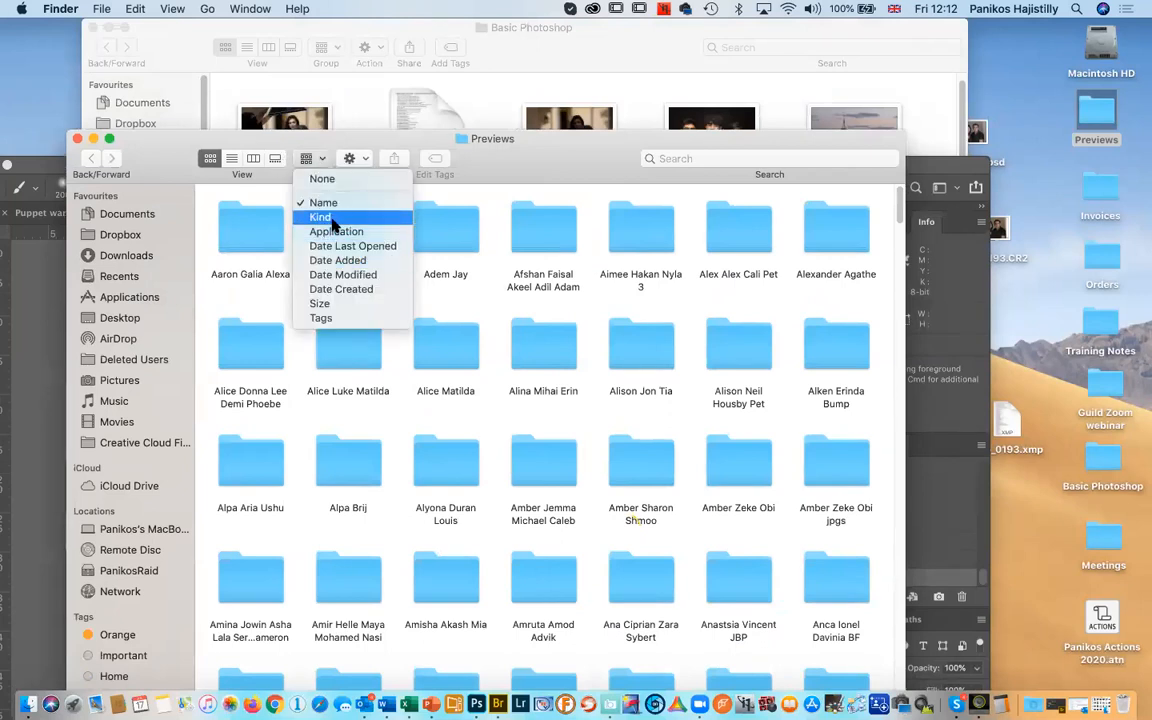
{"action": "left_click", "coordinate": [341, 289]}
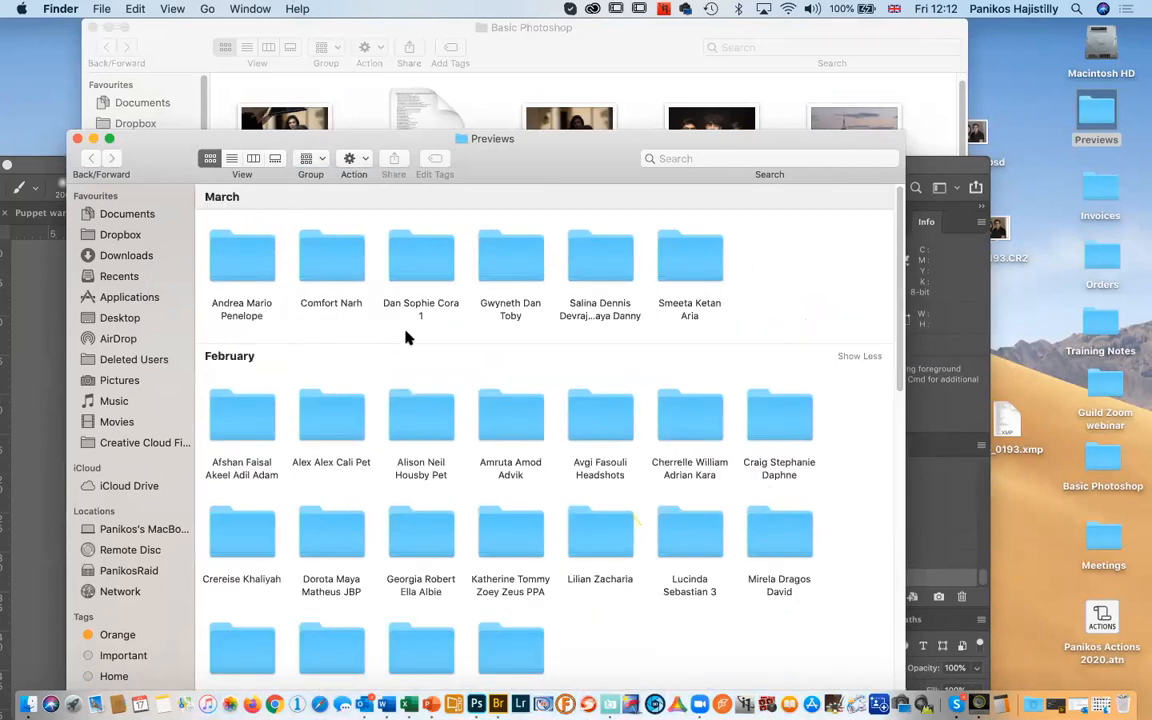
Open _MG_5270.jpg from the third March client folder and return to the _MG_0193.CR2 document
{"action": "double_click", "coordinate": [426, 268]}
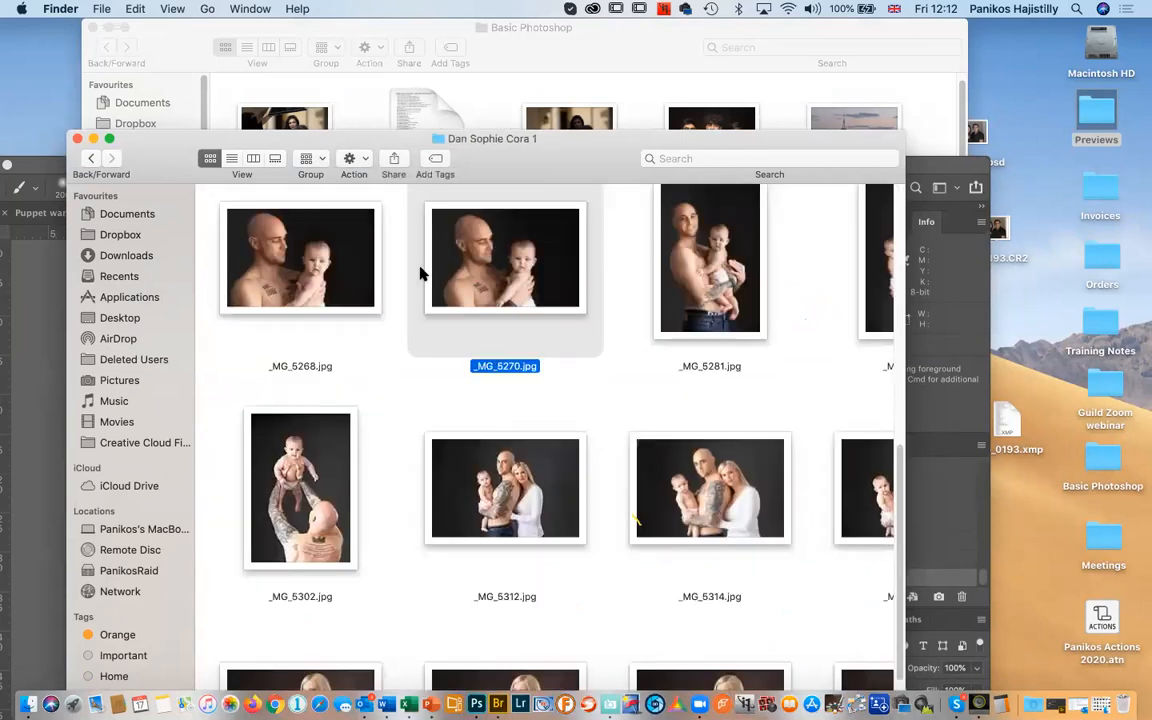
{"action": "double_click", "coordinate": [420, 273]}
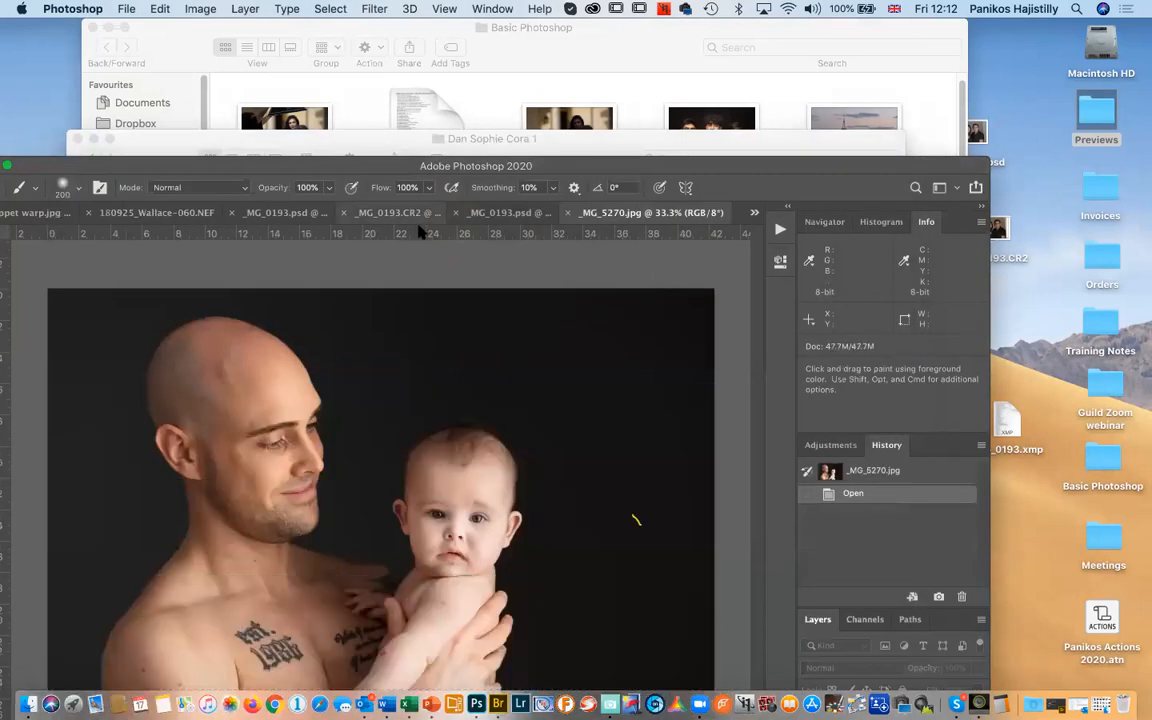
{"action": "left_click", "coordinate": [395, 212]}
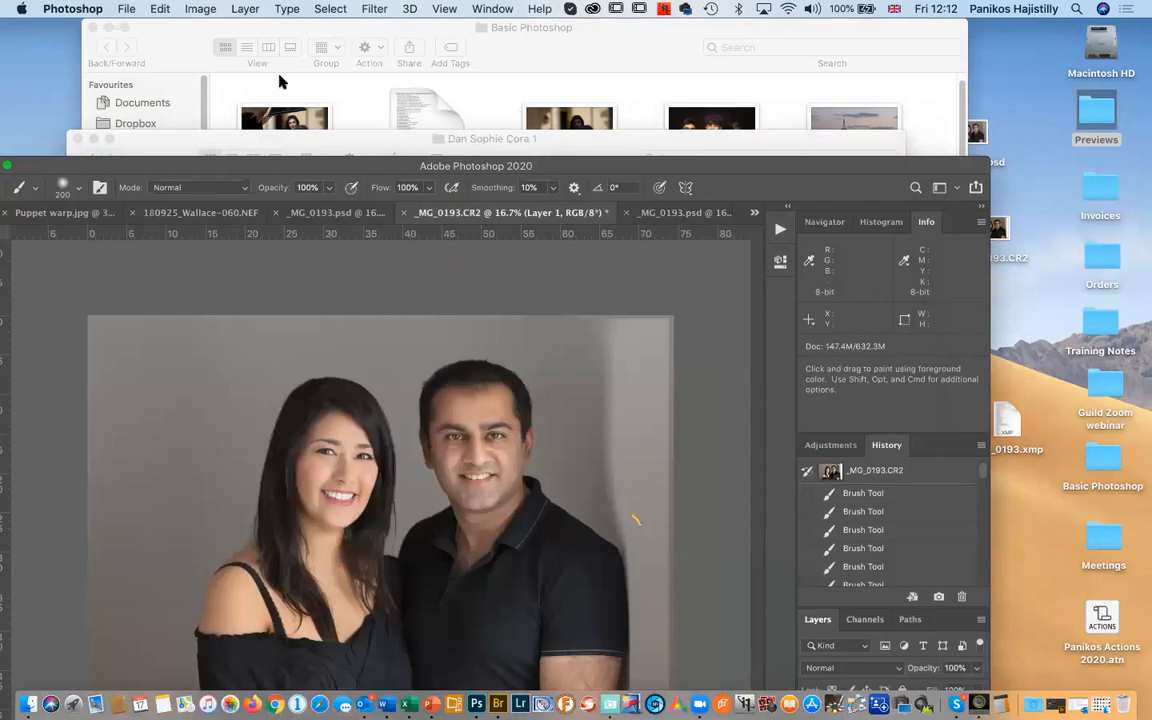
Return to Finder and look through the photos in the third and last March client folders of Previews
{"action": "double_click", "coordinate": [200, 164]}
{"action": "double_click", "coordinate": [213, 28]}
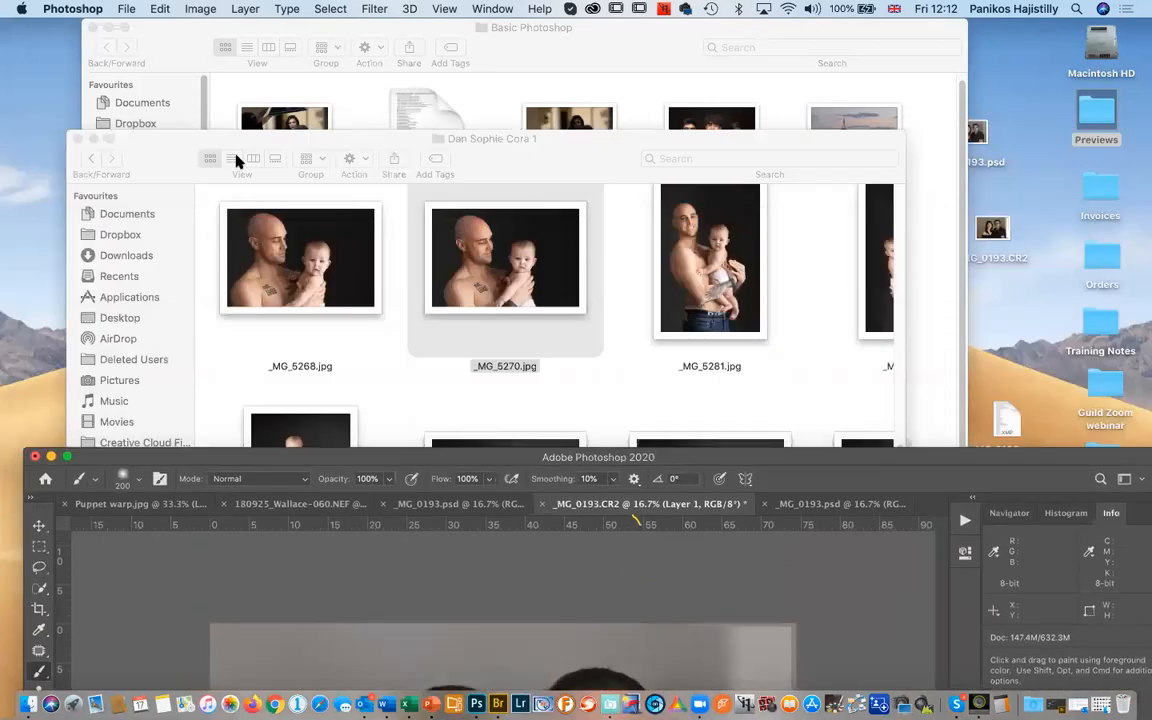
{"action": "left_click", "coordinate": [93, 160]}
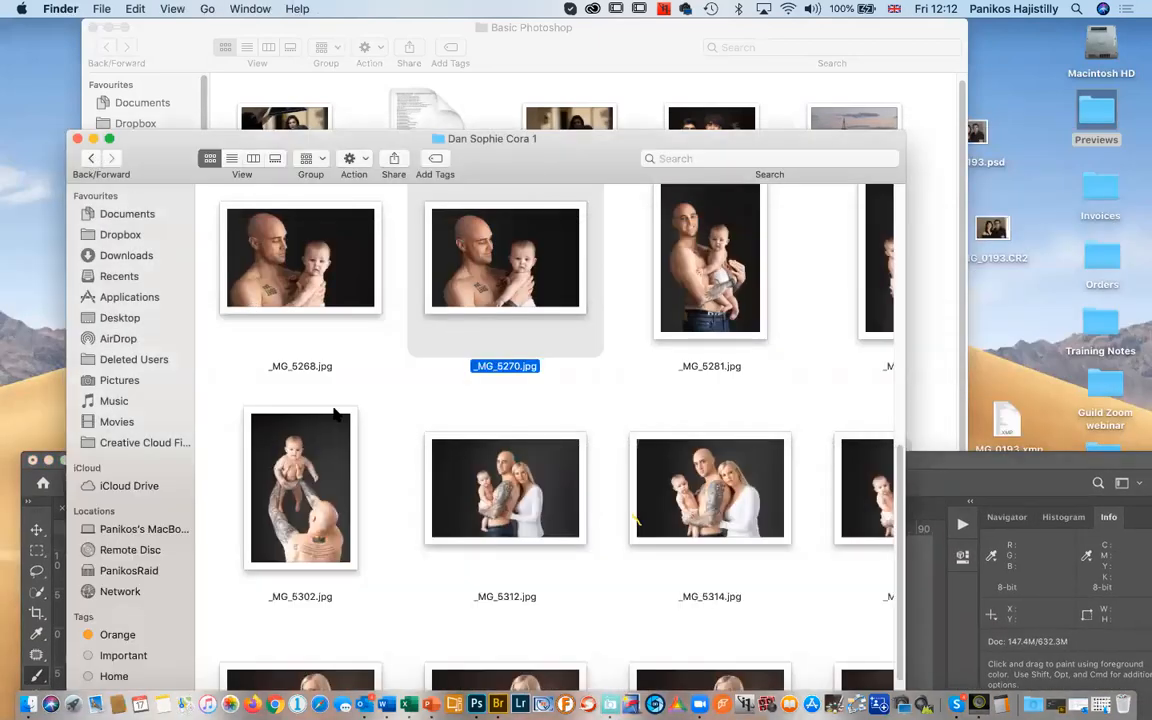
{"action": "scroll", "coordinate": [335, 414], "scroll_direction": "down", "scroll_amount": 5}
{"action": "scroll", "coordinate": [335, 414], "scroll_direction": "up", "scroll_amount": 15}
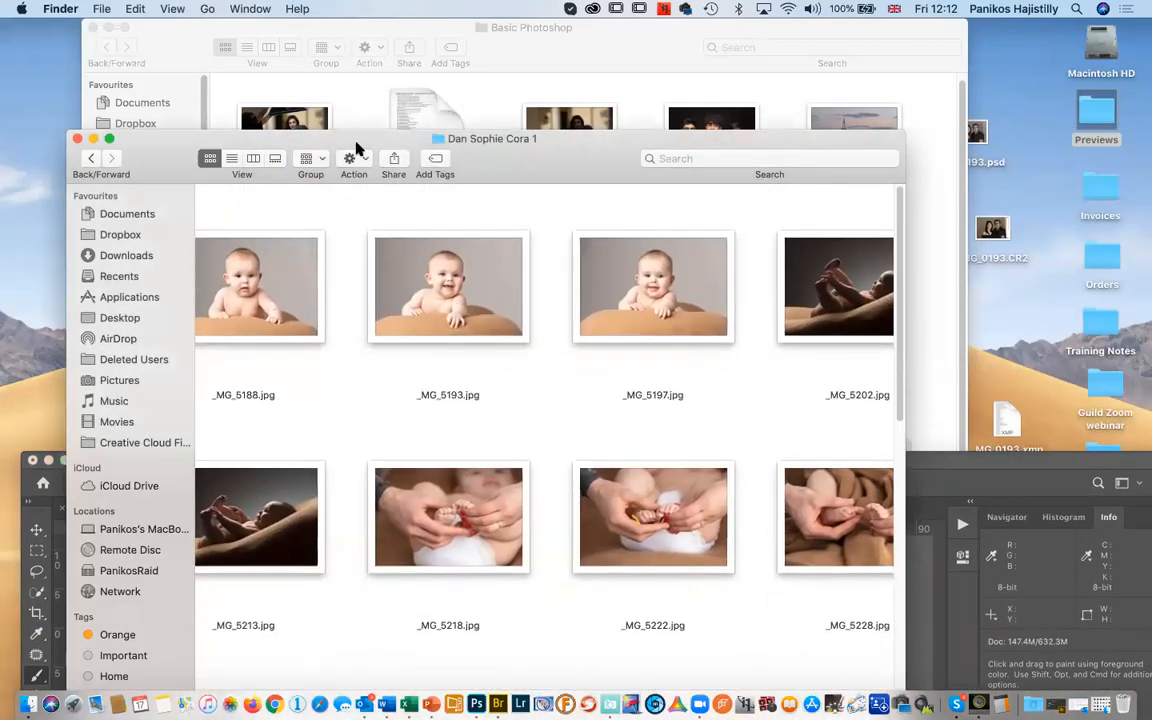
{"action": "left_click", "coordinate": [91, 158]}
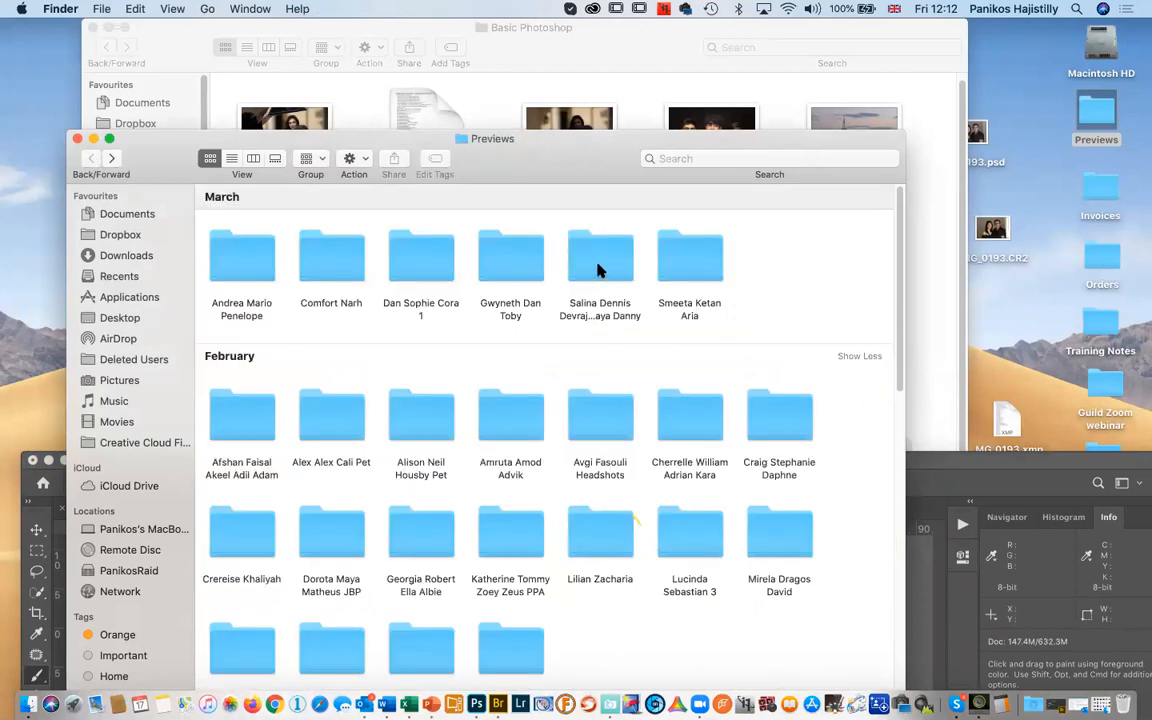
{"action": "double_click", "coordinate": [678, 262]}
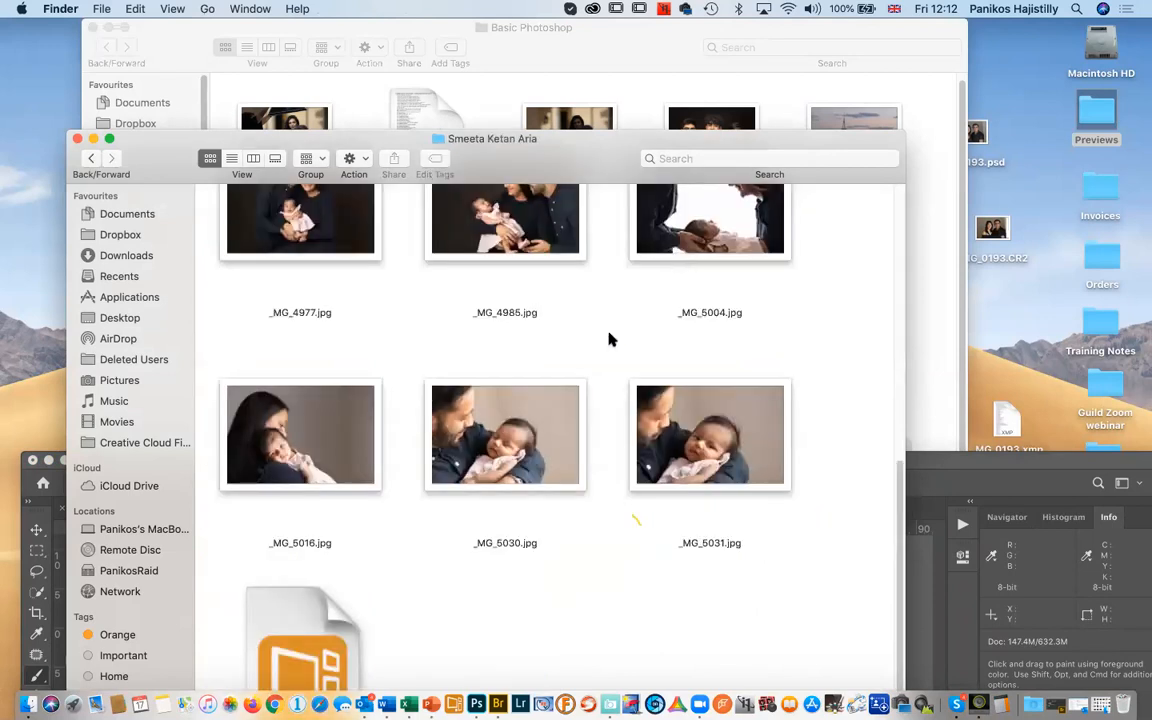
{"action": "scroll", "coordinate": [580, 347], "scroll_direction": "up", "scroll_amount": 10}
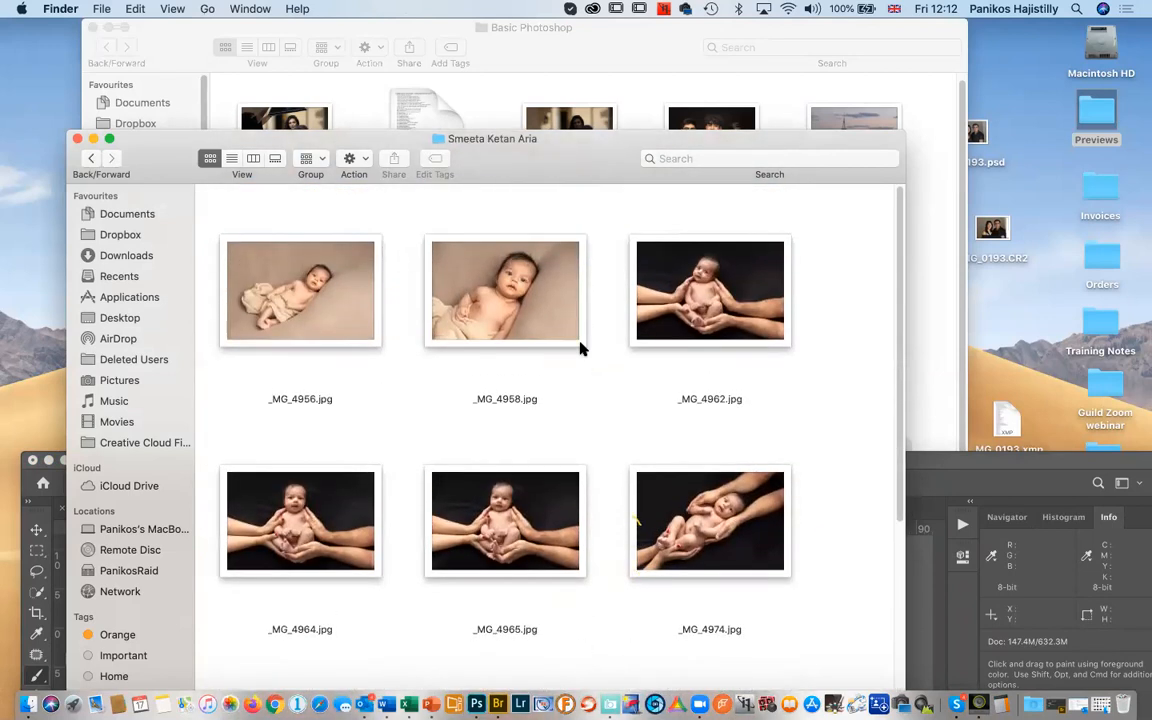
{"action": "left_click", "coordinate": [91, 158]}
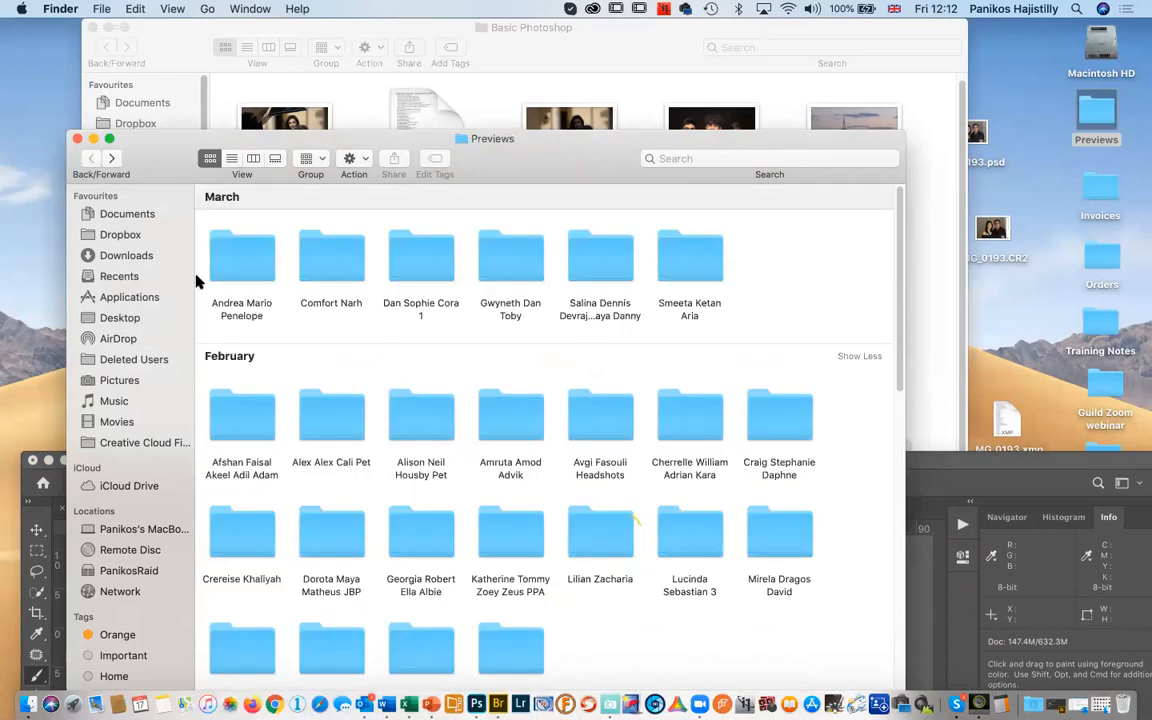
Open _MG_3320.jpg from the first February client folder in Photoshop
{"action": "double_click", "coordinate": [246, 420]}
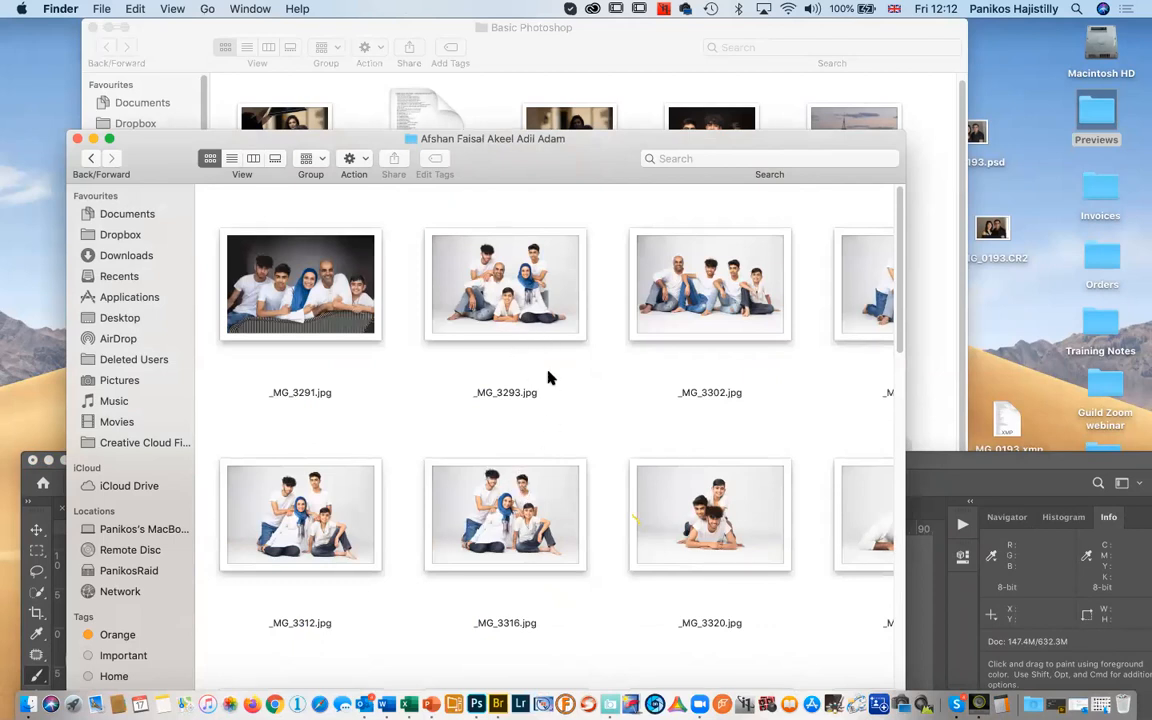
{"action": "double_click", "coordinate": [697, 522]}
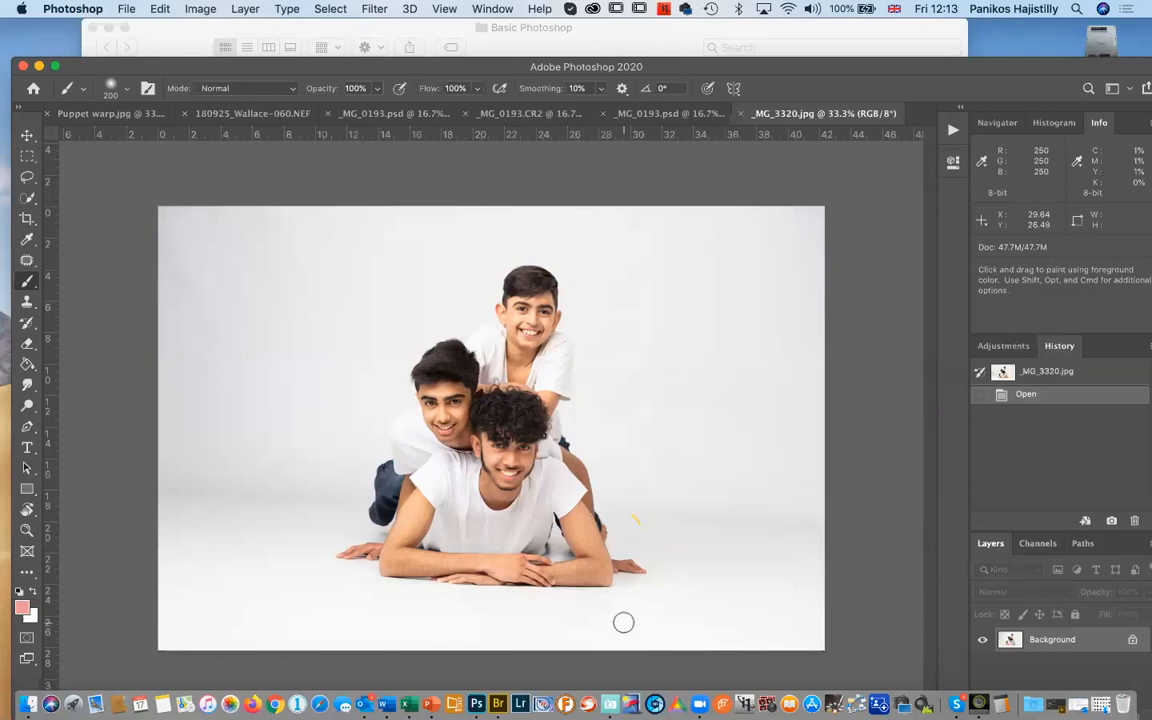
Set a landscape 2:3 (4:6) crop on the group photo and straighten it along the floor line of the backdrop
{"action": "key", "text": "c"}
{"action": "left_click", "coordinate": [180, 88]}
{"action": "left_click", "coordinate": [159, 90]}
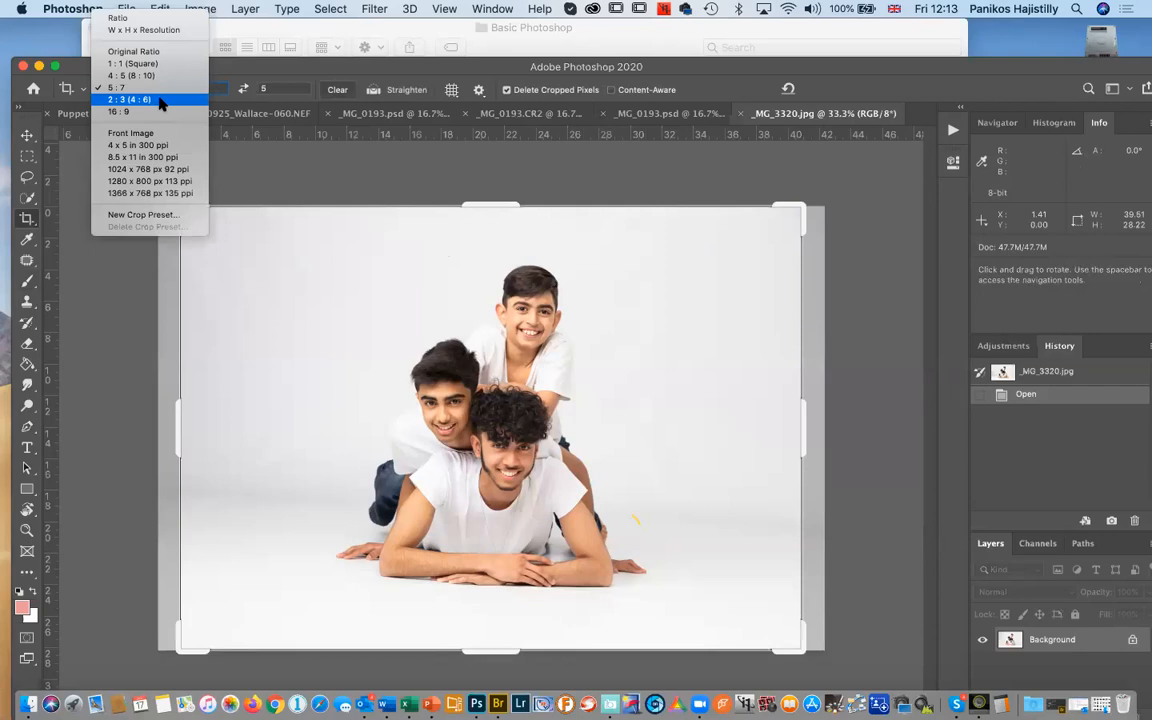
{"action": "left_click", "coordinate": [160, 100]}
{"action": "left_click", "coordinate": [244, 89]}
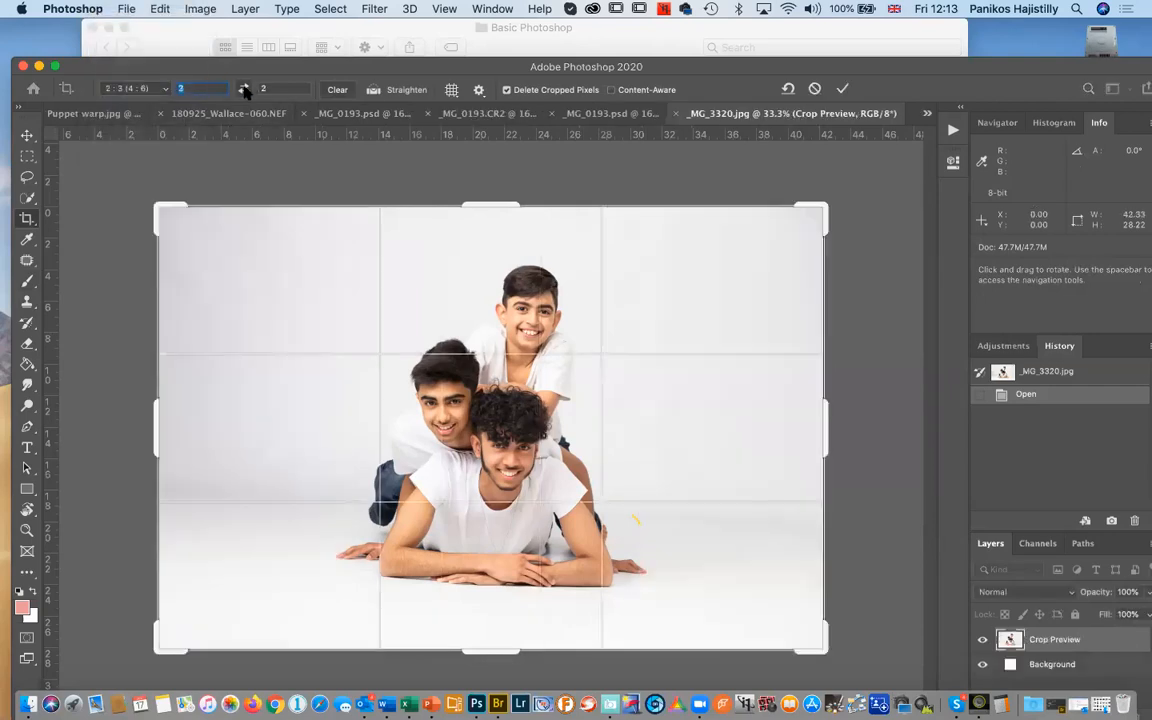
{"action": "left_click", "coordinate": [373, 89]}
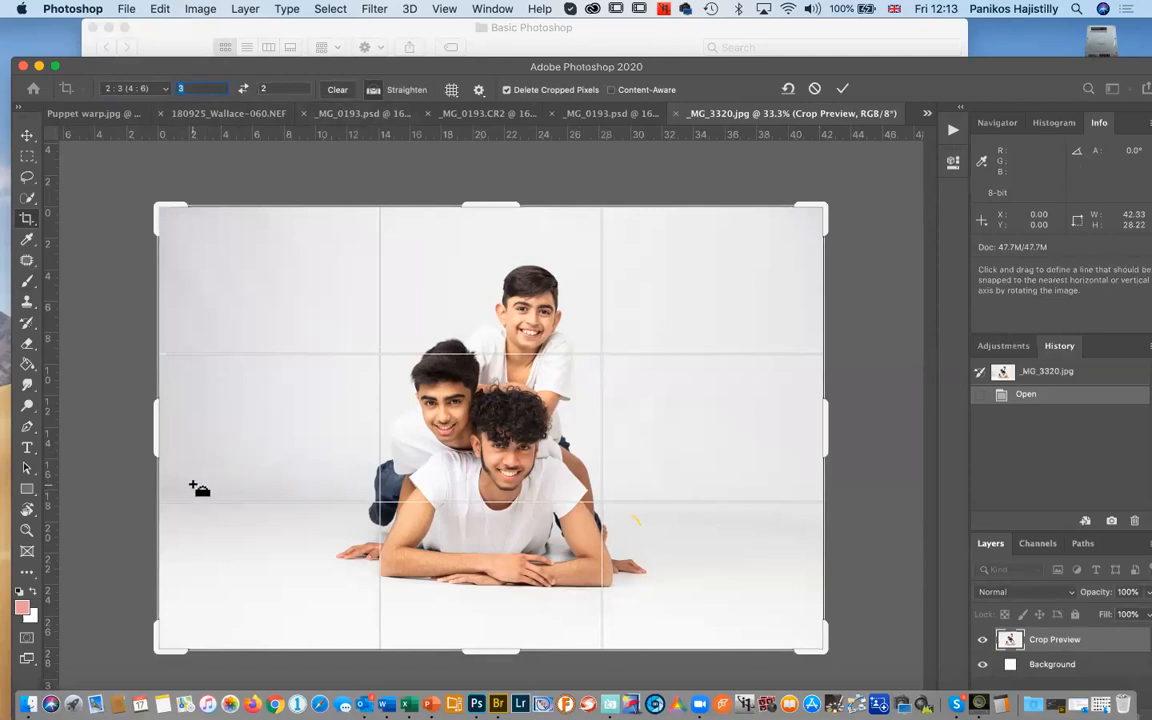
{"action": "left_click_drag", "start_coordinate": [189, 490], "coordinate": [846, 532]}
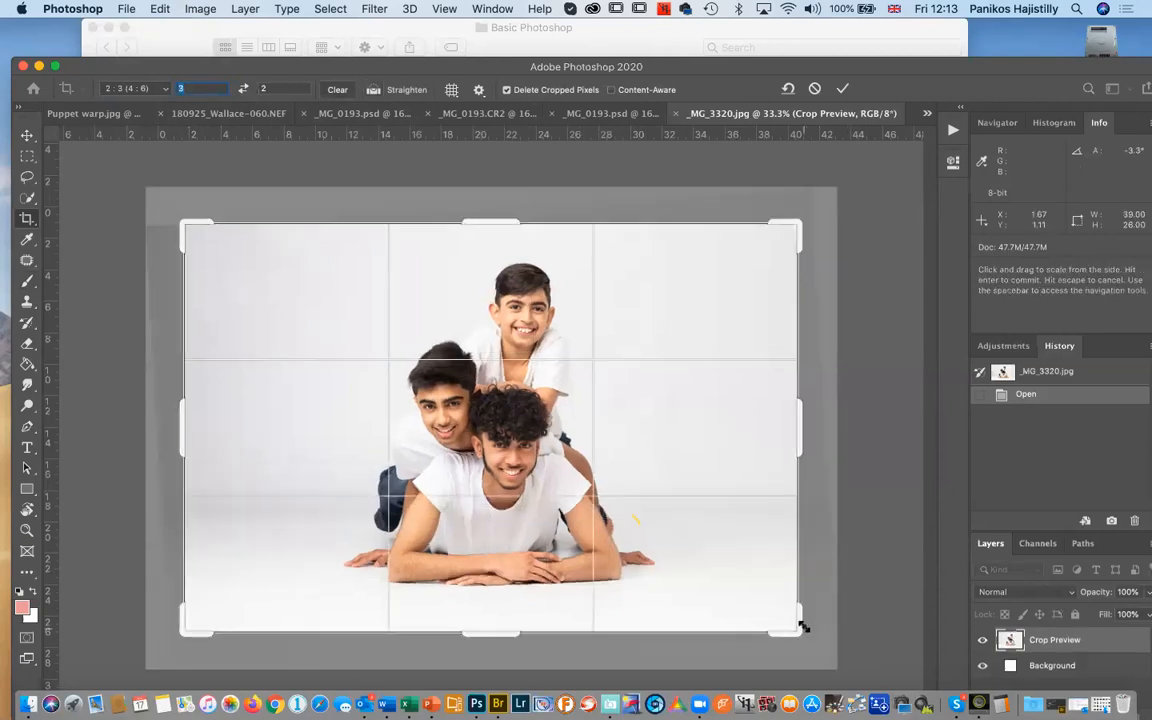
Enlarge the crop frame to about 43 by 28.7 cm, past the tilted photo's corners, and apply it with Content-Aware fill
{"action": "left_click_drag", "start_coordinate": [792, 633], "coordinate": [813, 643]}
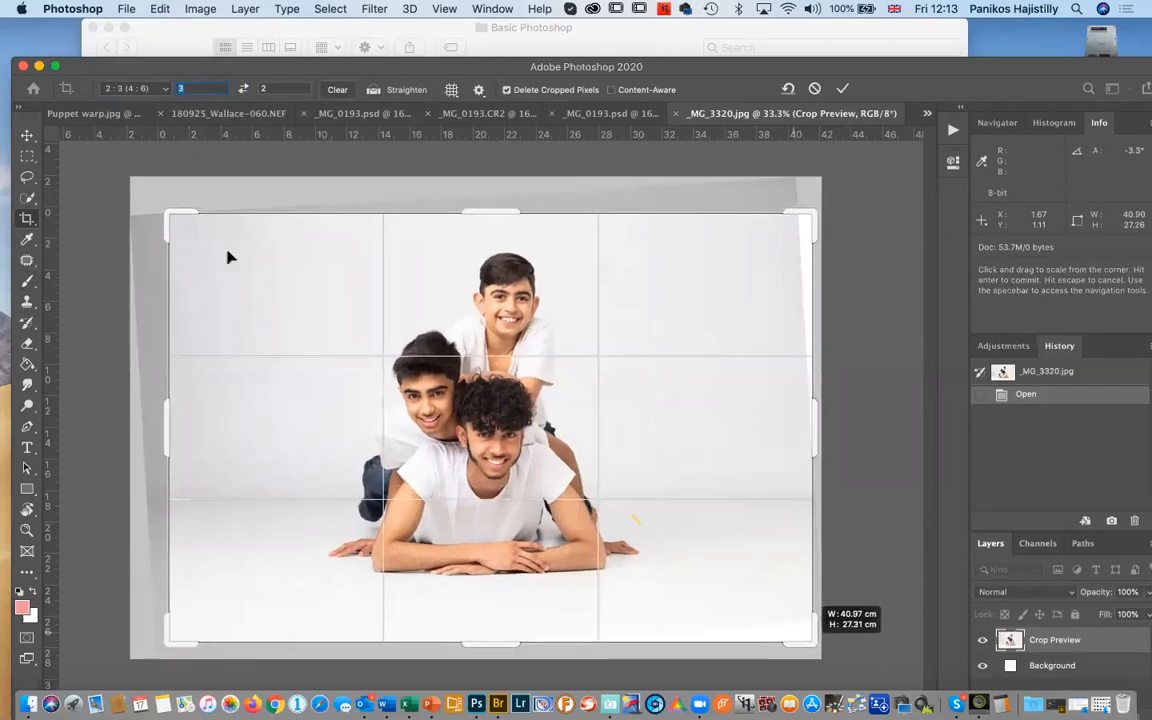
{"action": "left_click_drag", "start_coordinate": [172, 215], "coordinate": [150, 199]}
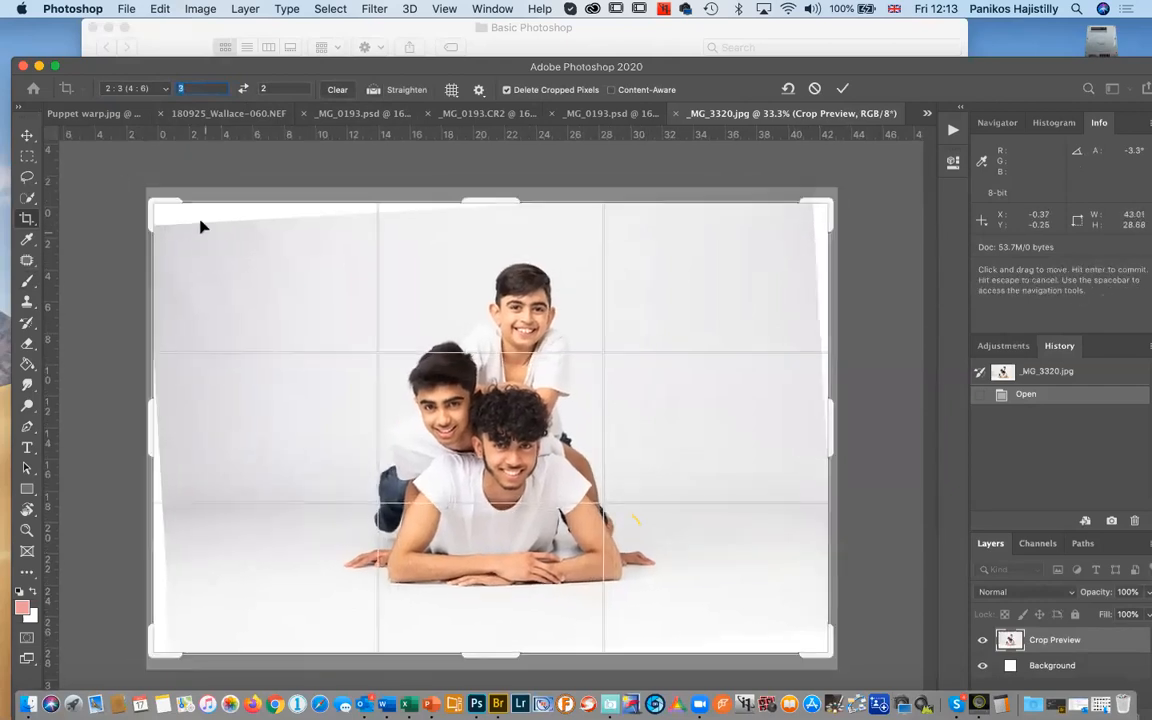
{"action": "left_click", "coordinate": [611, 90]}
{"action": "key", "text": "Return"}
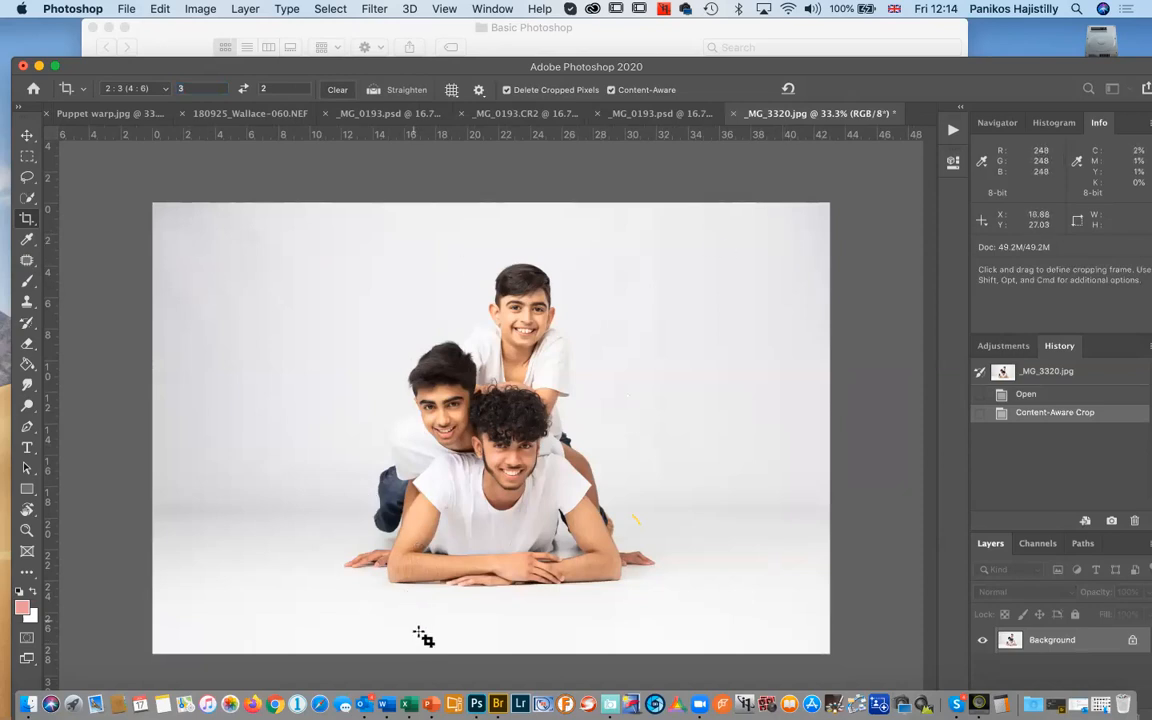
Examine the cropped photo close up, checking the backdrop and floor for visible fill artefacts
{"action": "key", "text": "super+equal"}
{"action": "key", "text": "super+equal"}
{"action": "key", "text": "super+equal"}
{"action": "key", "text": "super+equal"}
{"action": "key", "text": "super+equal"}
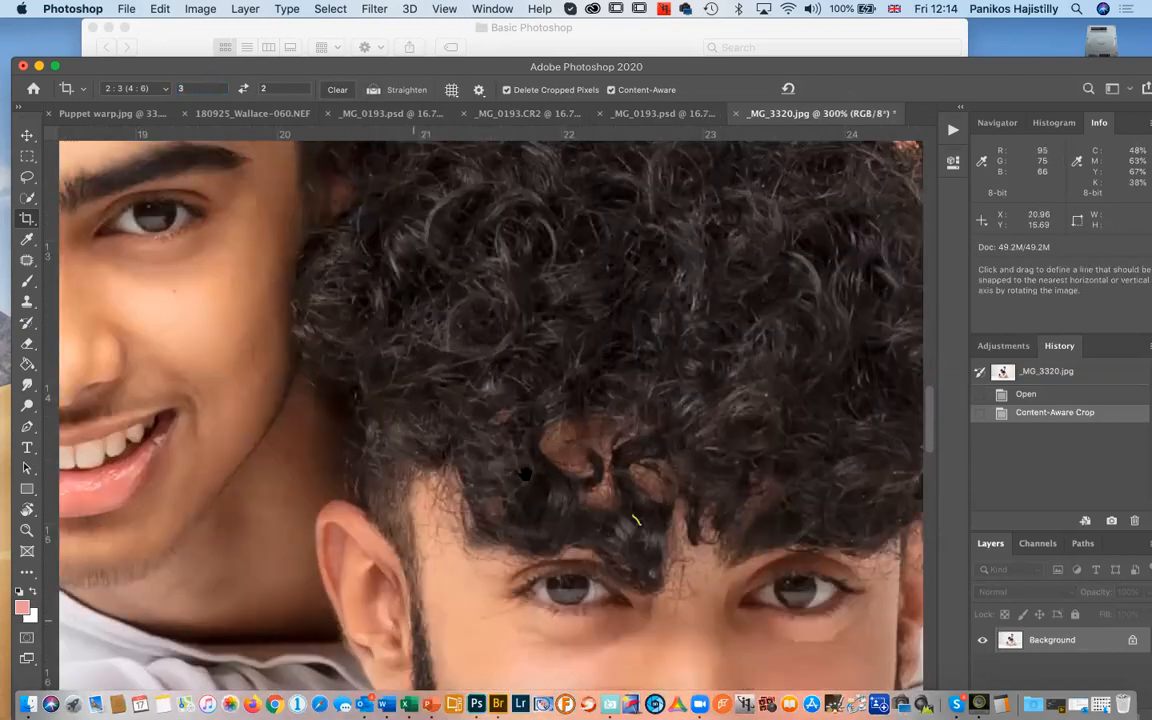
{"action": "left_click_drag", "start_coordinate": [525, 473], "coordinate": [571, 203]}
{"action": "left_click_drag", "start_coordinate": [412, 600], "coordinate": [610, 298]}
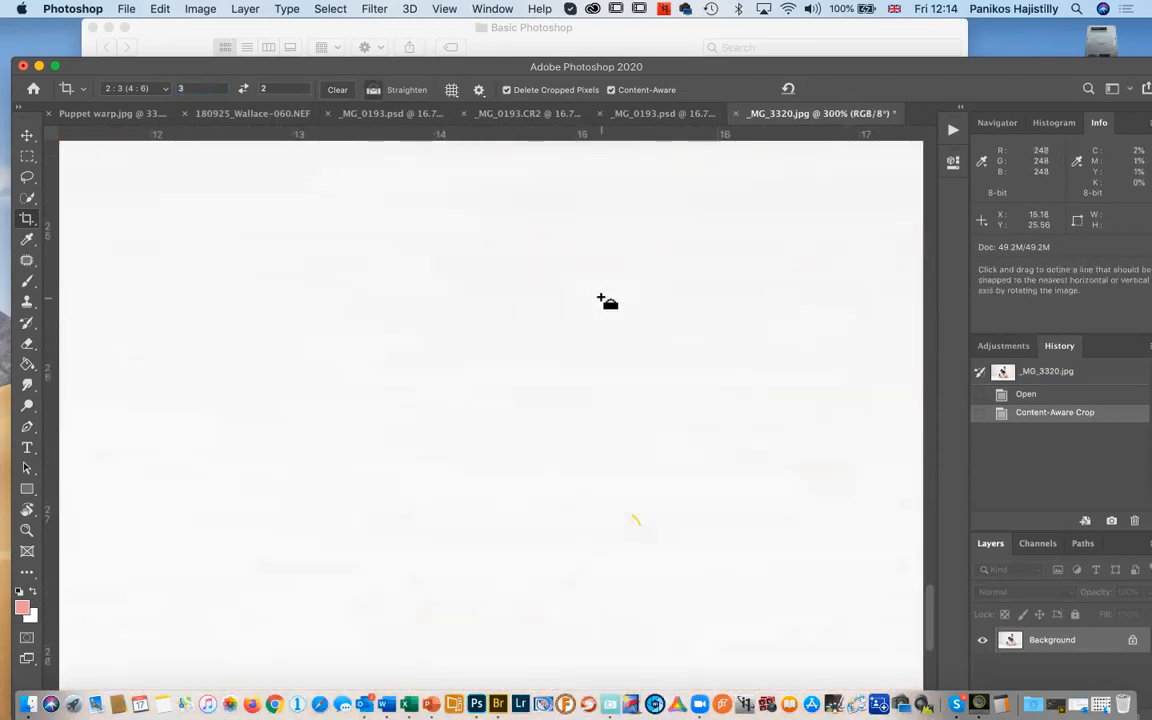
{"action": "key", "text": "super+minus"}
{"action": "key", "text": "super+minus"}
{"action": "left_click_drag", "start_coordinate": [481, 350], "coordinate": [634, 528]}
{"action": "left_click_drag", "start_coordinate": [707, 527], "coordinate": [417, 497]}
{"action": "key", "text": "super+0"}
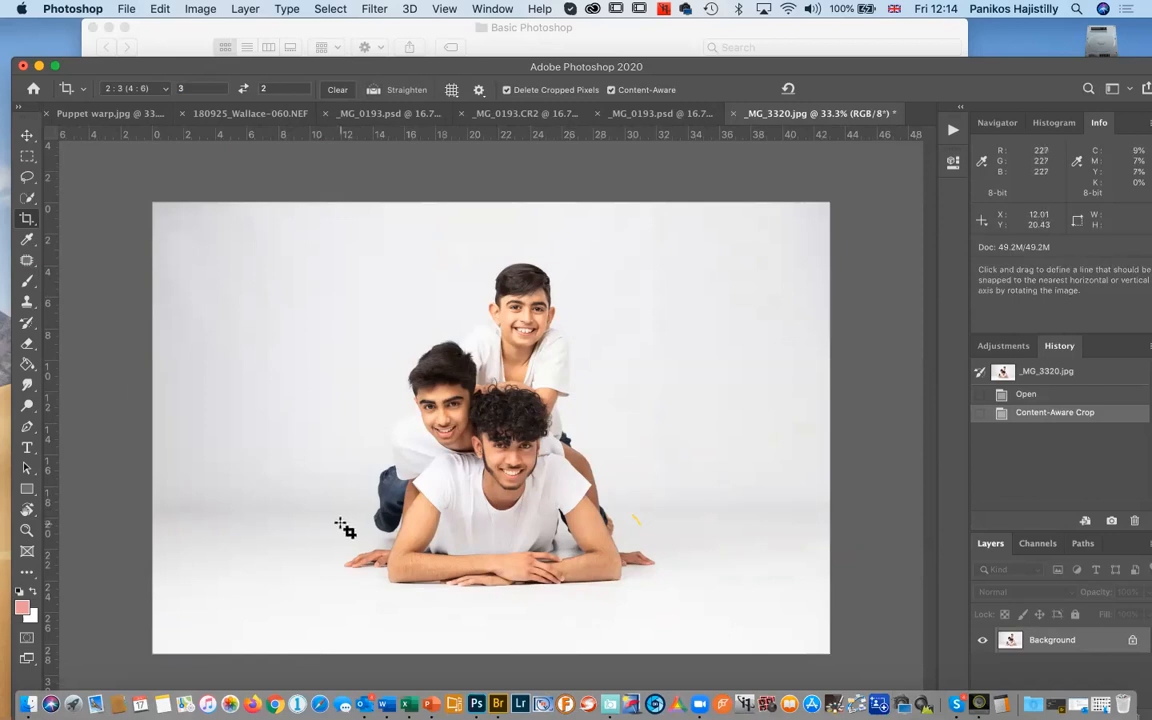
Duplicate the Background layer and brighten the copy's left side in Camera Raw with a horizontal graduated filter at +0.50 exposure
{"action": "key", "text": "super+j"}
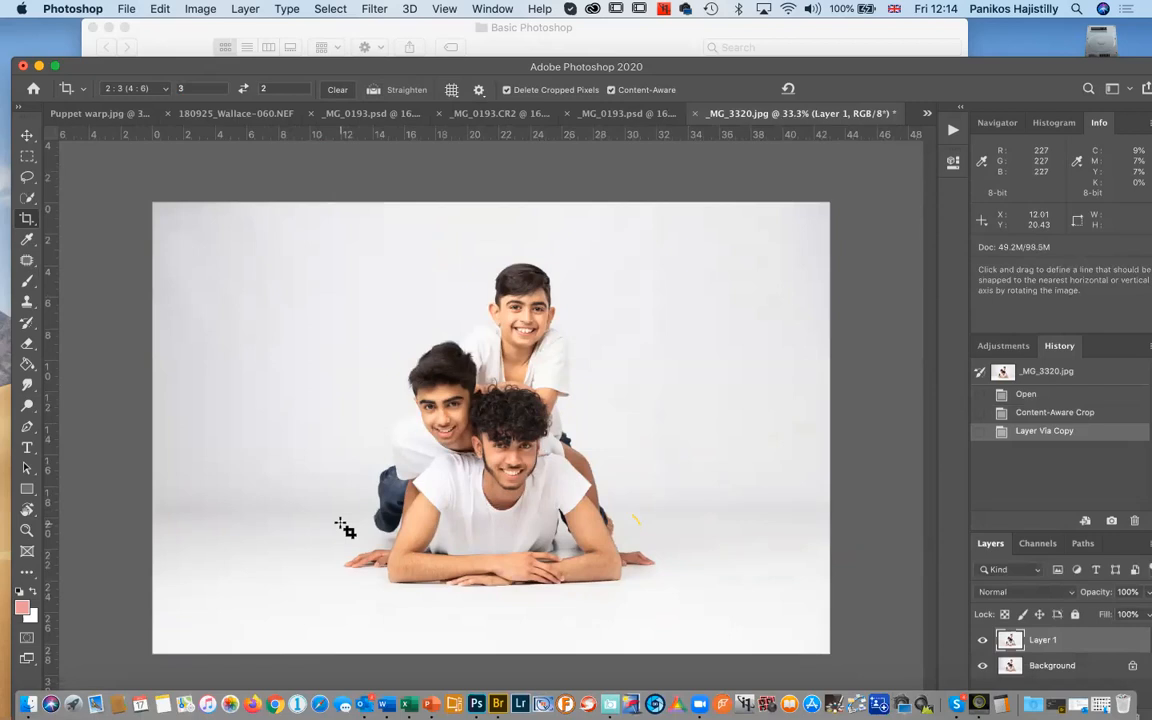
{"action": "key", "text": "super+shift+x"}
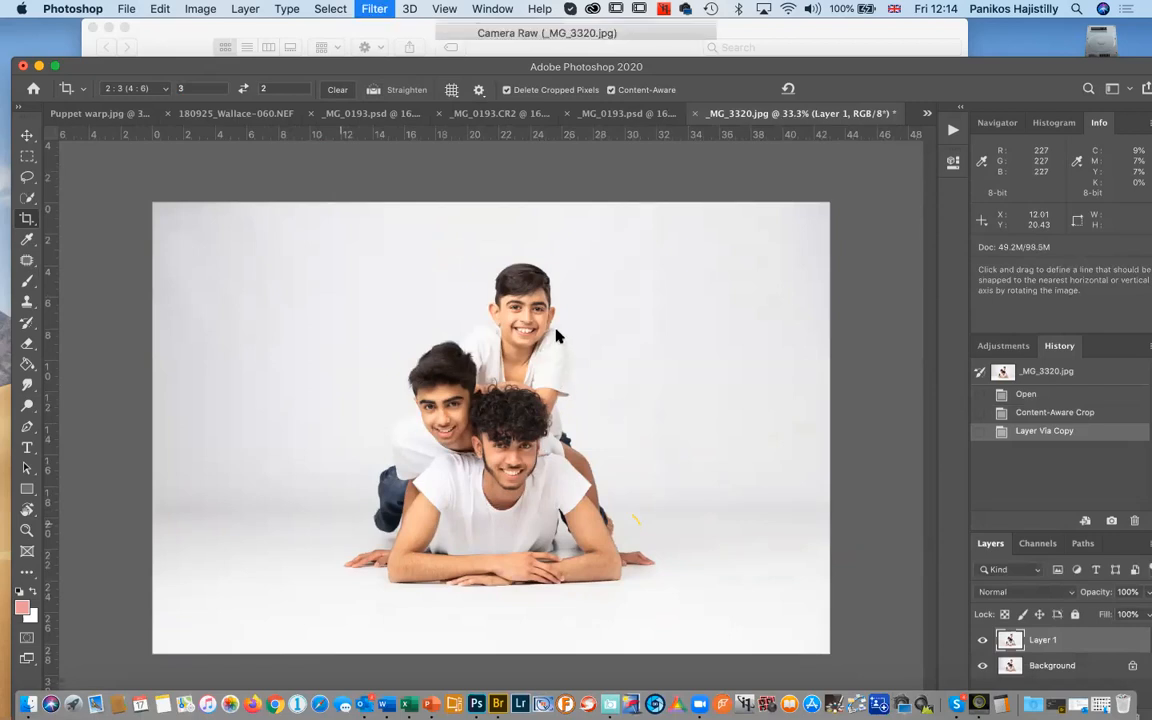
{"action": "key", "text": "super+minus"}
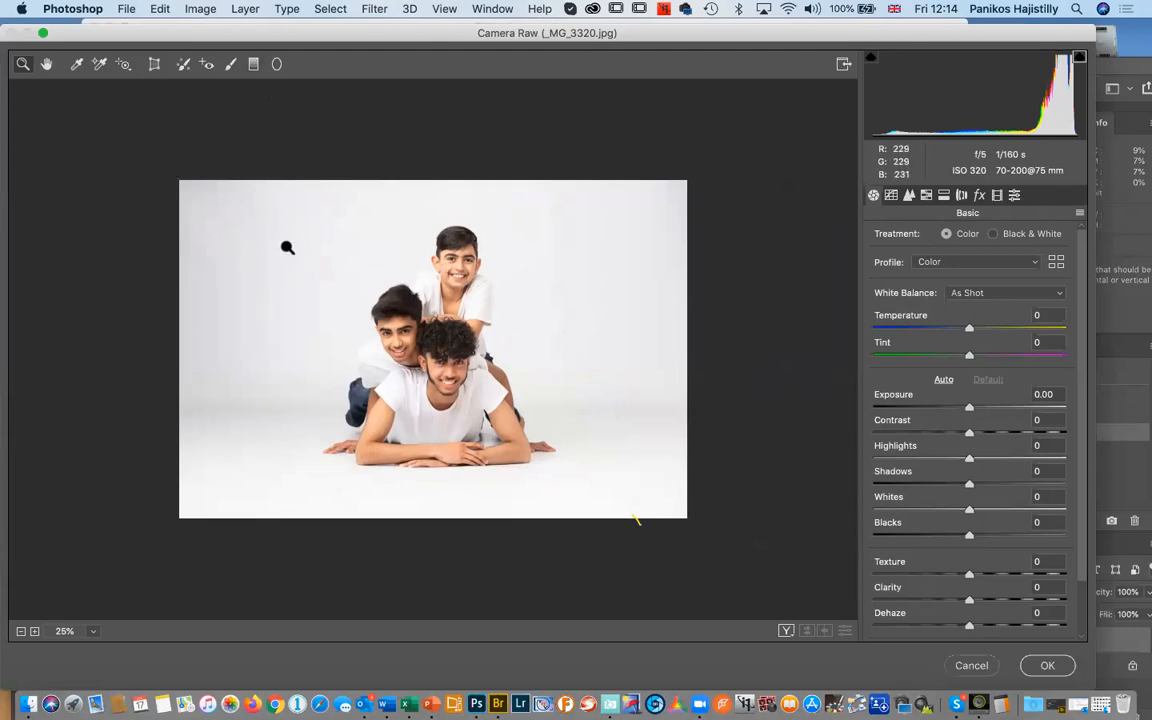
{"action": "scroll", "coordinate": [609, 262], "scroll_direction": "up", "scroll_amount": 1}
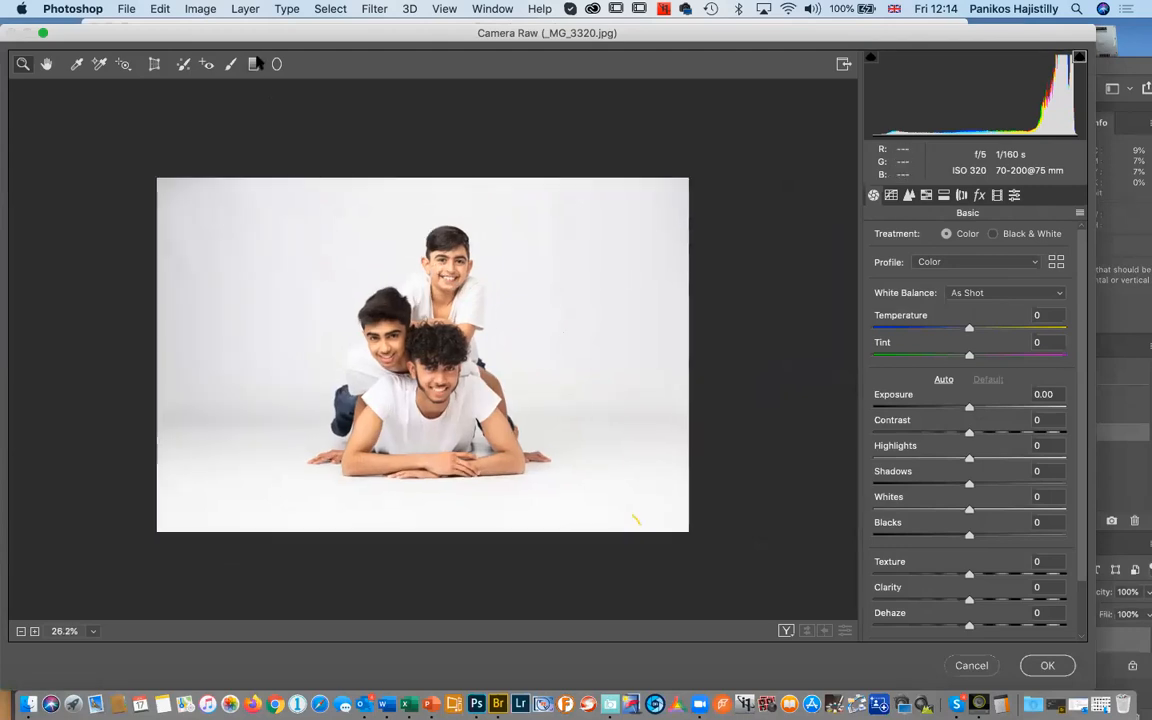
{"action": "left_click", "coordinate": [253, 65]}
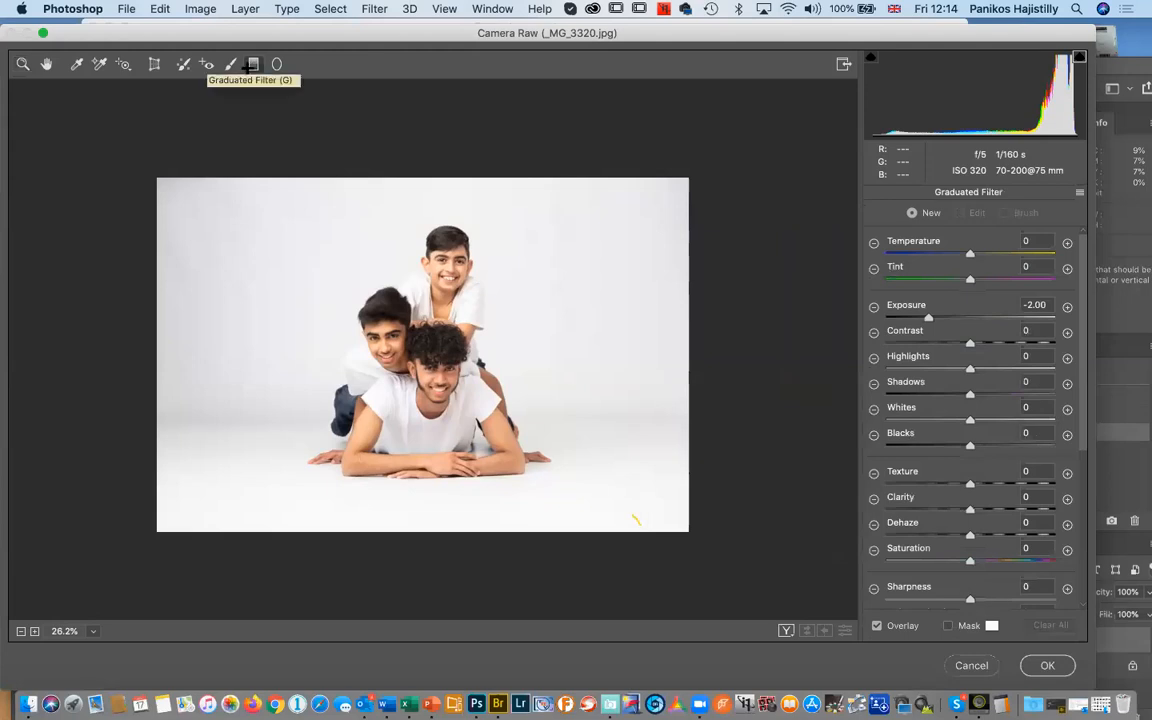
{"action": "left_click", "coordinate": [1066, 307]}
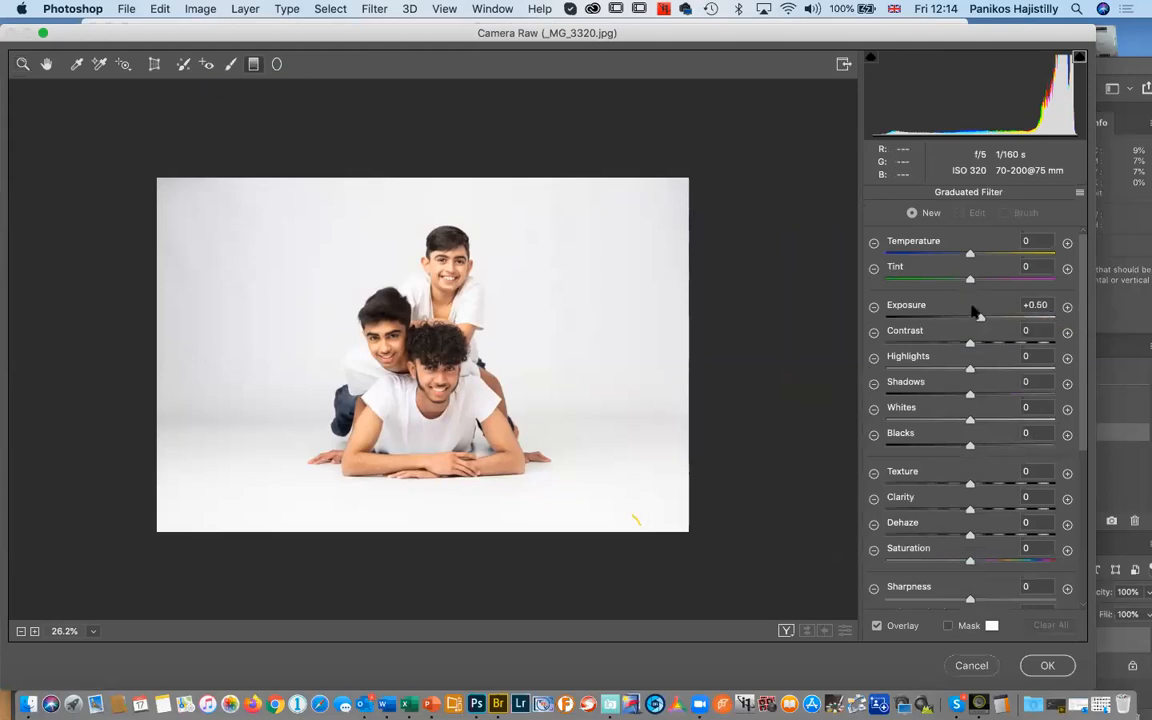
{"action": "left_click_drag", "start_coordinate": [149, 330], "coordinate": [395, 328]}
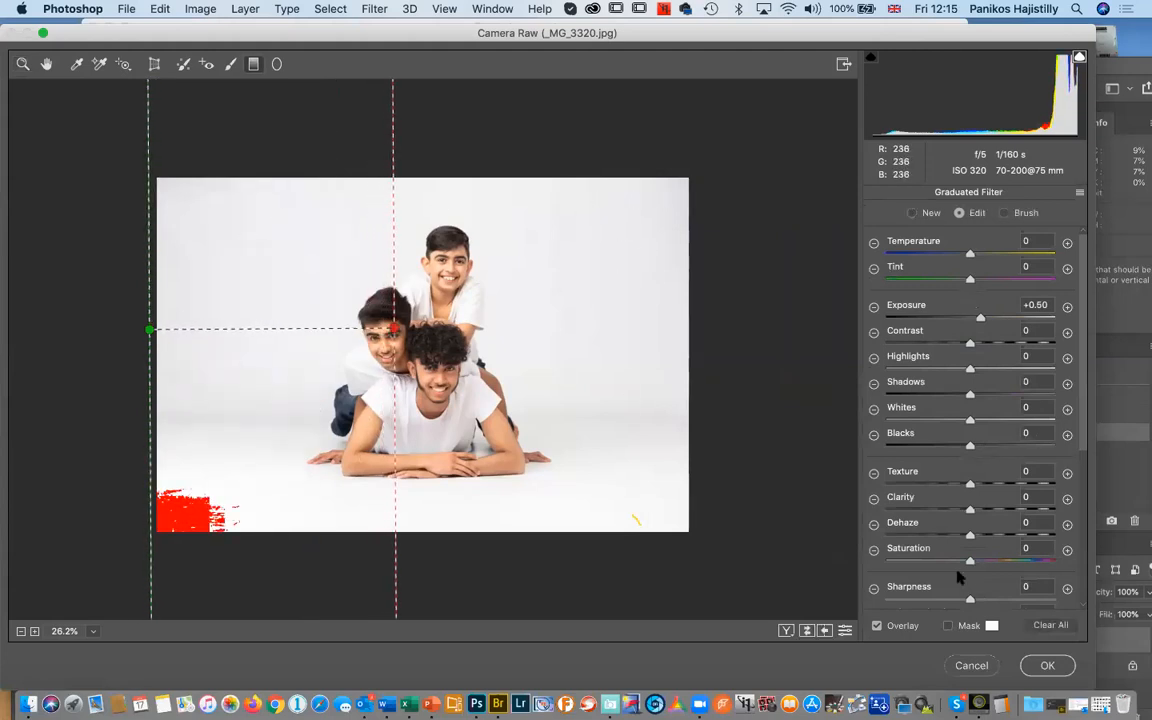
{"action": "left_click", "coordinate": [1047, 666]}
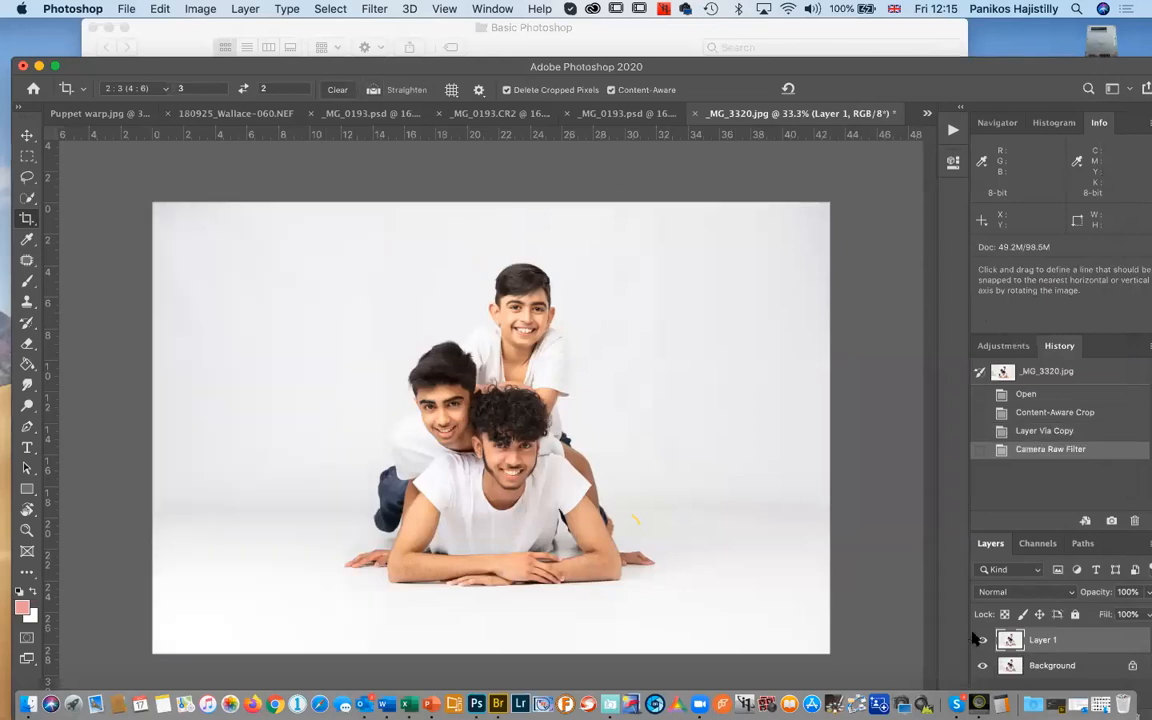
Compare the photo with and without the Camera Raw brightening on Layer 1
{"action": "left_click", "coordinate": [982, 641]}
{"action": "left_click", "coordinate": [982, 641]}
{"action": "left_click", "coordinate": [982, 641]}
{"action": "left_click", "coordinate": [981, 642]}
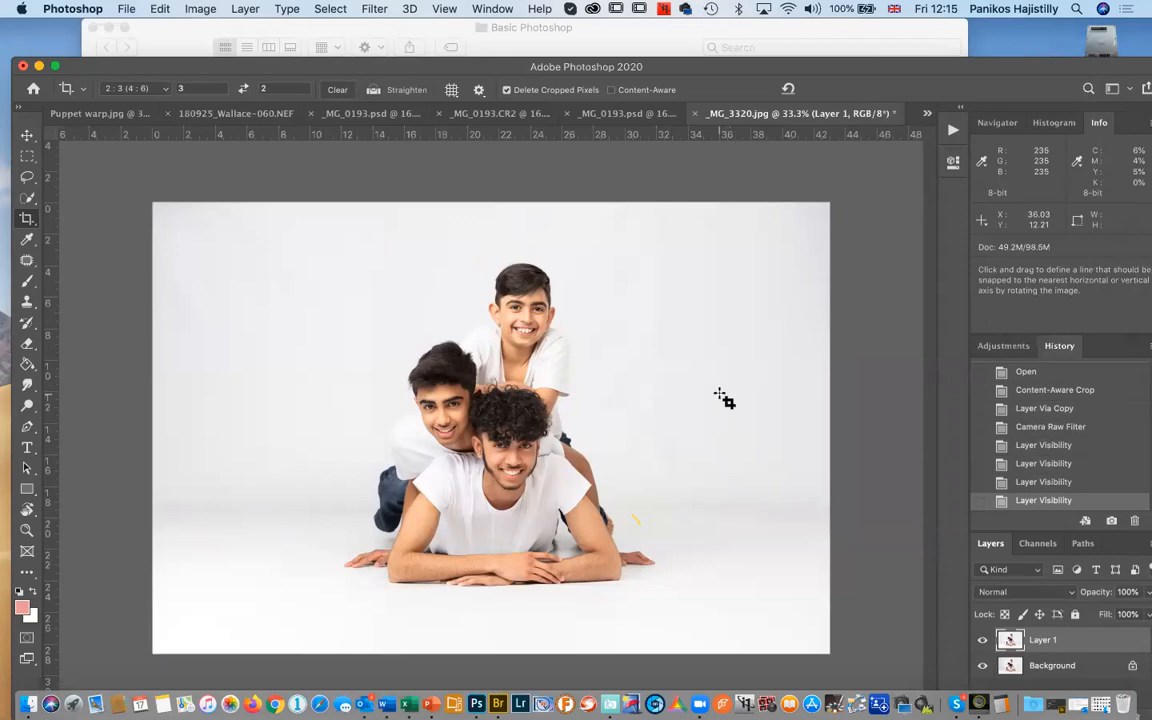
Duplicate Layer 1 and inspect the backdrop and floor on both sides of the group at 100%
{"action": "key", "text": "super+j"}
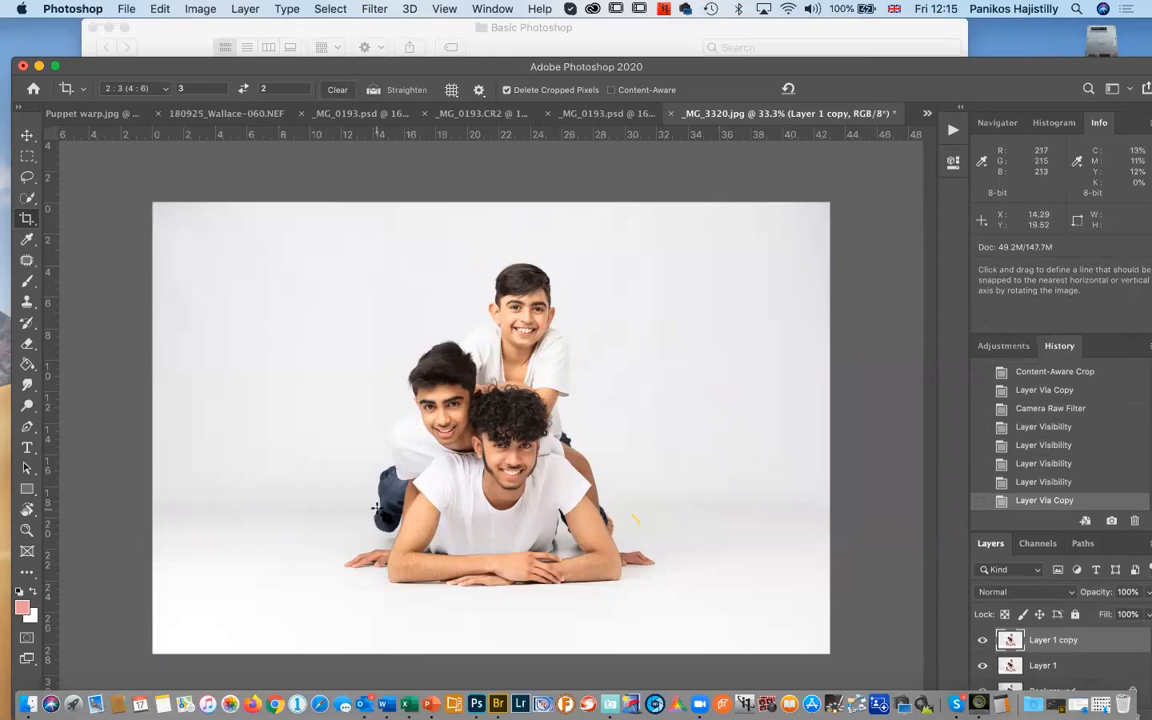
{"action": "key", "text": "super+equal"}
{"action": "key", "text": "super+equal"}
{"action": "key", "text": "super+equal"}
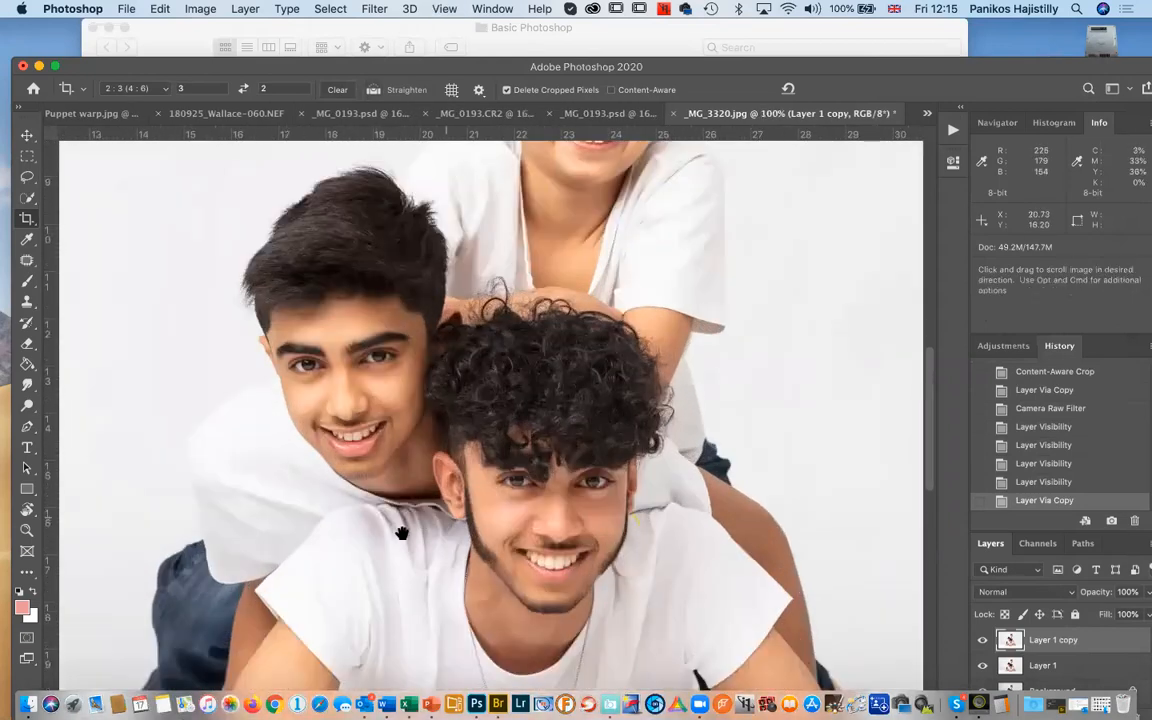
{"action": "scroll", "coordinate": [673, 290], "scroll_direction": "down", "scroll_amount": 5}
{"action": "scroll", "coordinate": [673, 290], "scroll_direction": "left", "scroll_amount": 4}
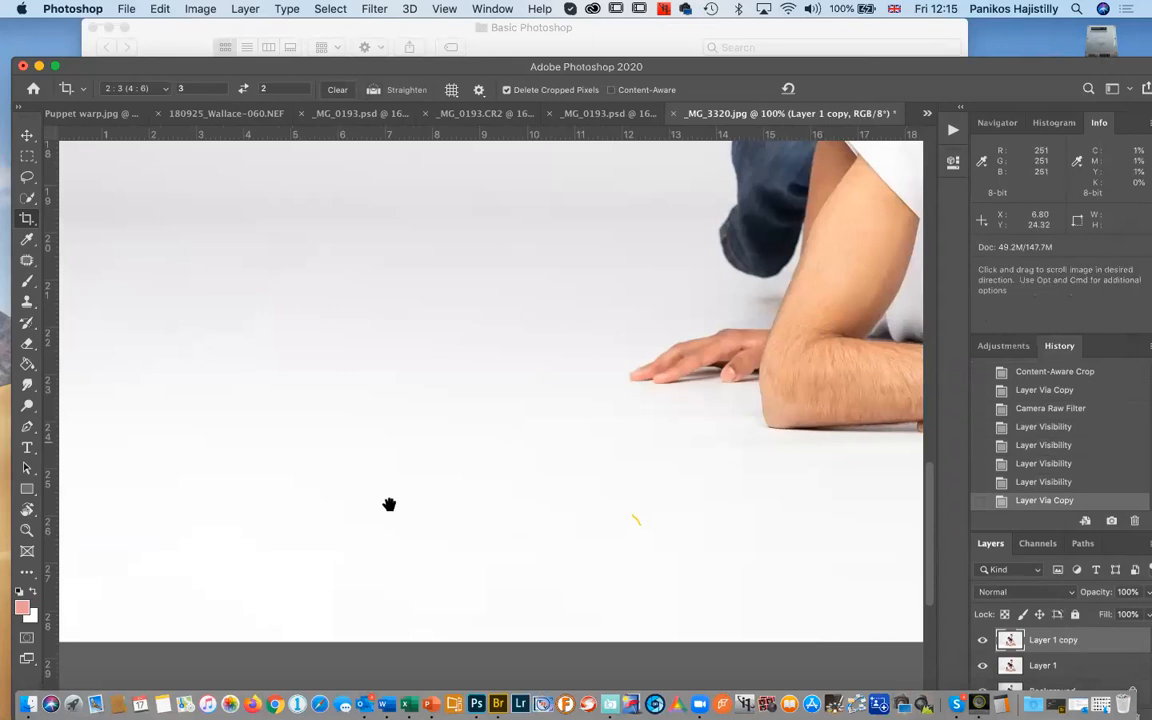
{"action": "scroll", "coordinate": [388, 507], "scroll_direction": "right", "scroll_amount": 3}
{"action": "scroll", "coordinate": [365, 434], "scroll_direction": "right", "scroll_amount": 3}
{"action": "scroll", "coordinate": [496, 404], "scroll_direction": "up", "scroll_amount": 3}
{"action": "scroll", "coordinate": [400, 400], "scroll_direction": "right", "scroll_amount": 6}
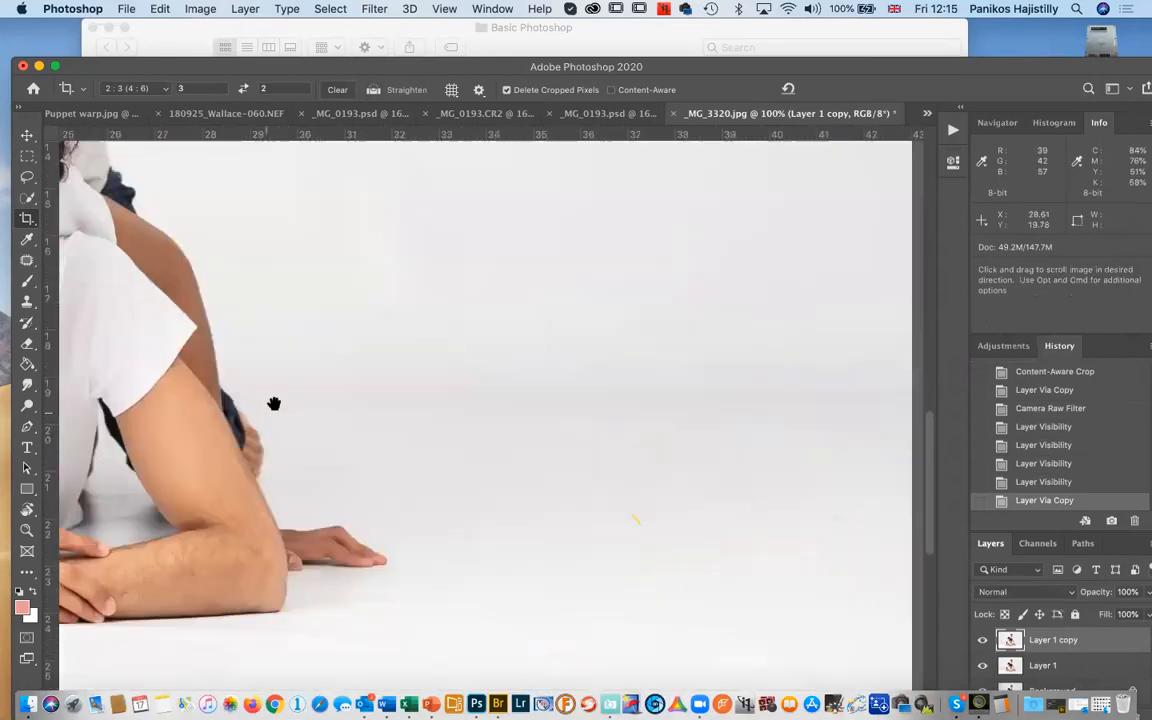
{"action": "scroll", "coordinate": [560, 517], "scroll_direction": "up", "scroll_amount": 3}
{"action": "scroll", "coordinate": [560, 517], "scroll_direction": "left", "scroll_amount": 4}
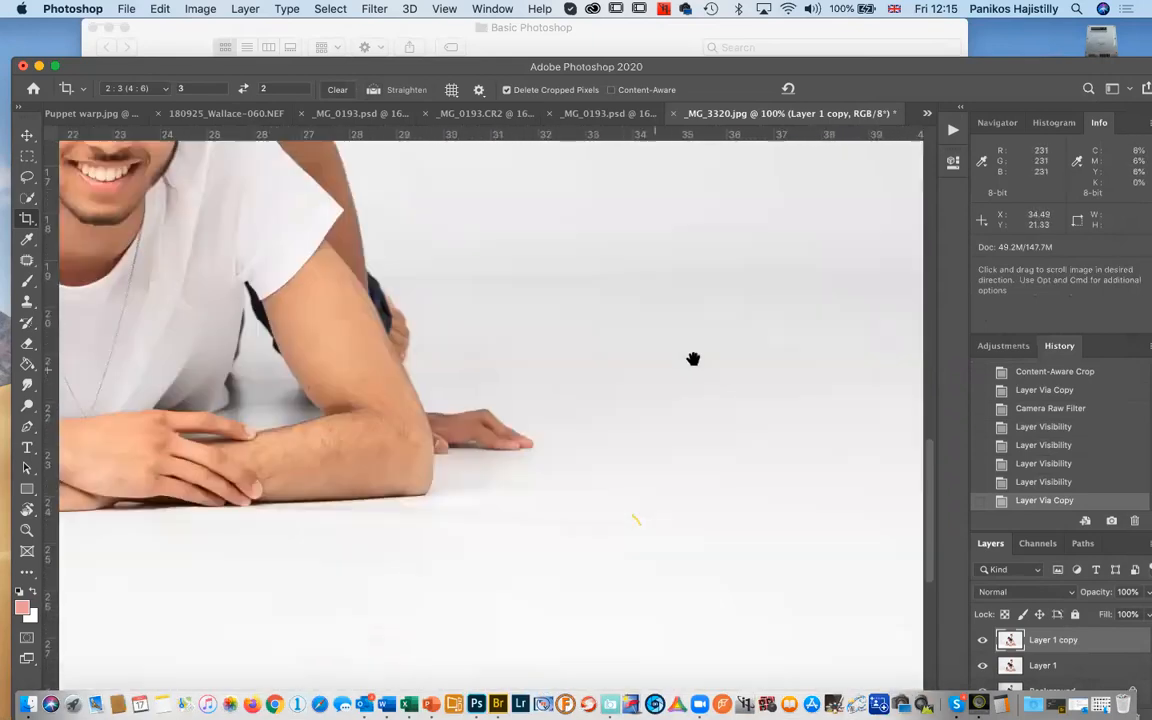
{"action": "left_click_drag", "start_coordinate": [560, 399], "coordinate": [650, 417]}
{"action": "key", "text": "super+0"}
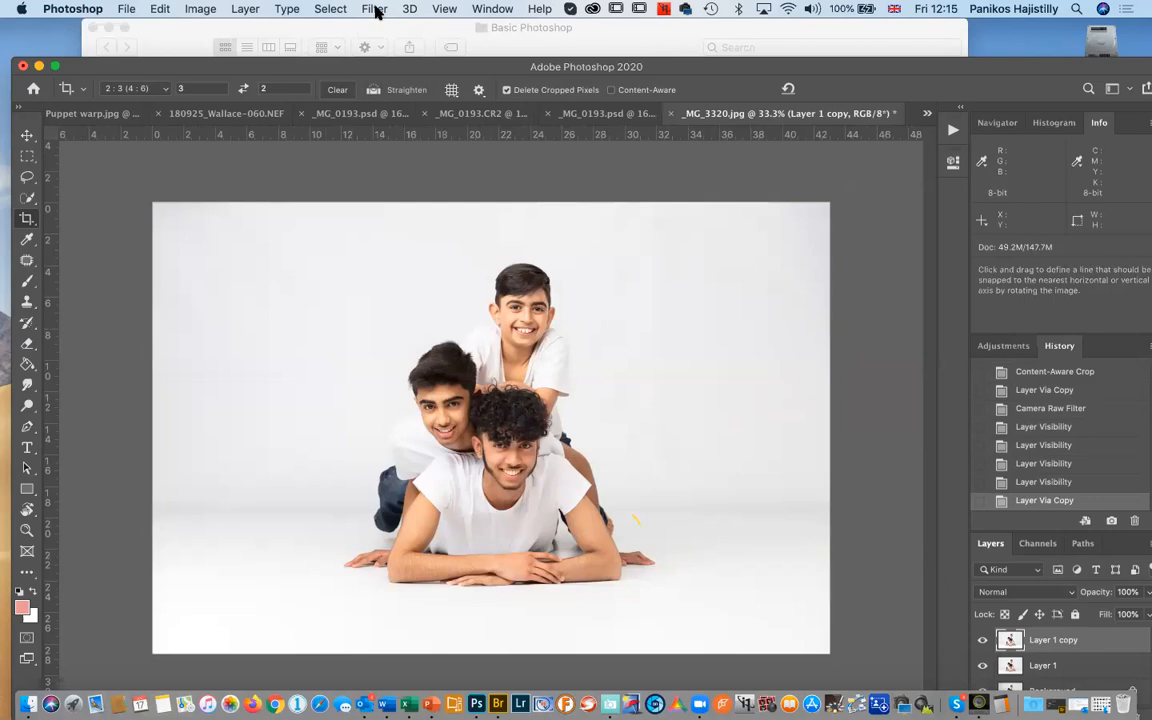
Apply a Gaussian Blur with a 37.4-pixel radius to Layer 1 copy
{"action": "left_click", "coordinate": [375, 9]}
{"action": "mouse_move", "coordinate": [432, 202]}
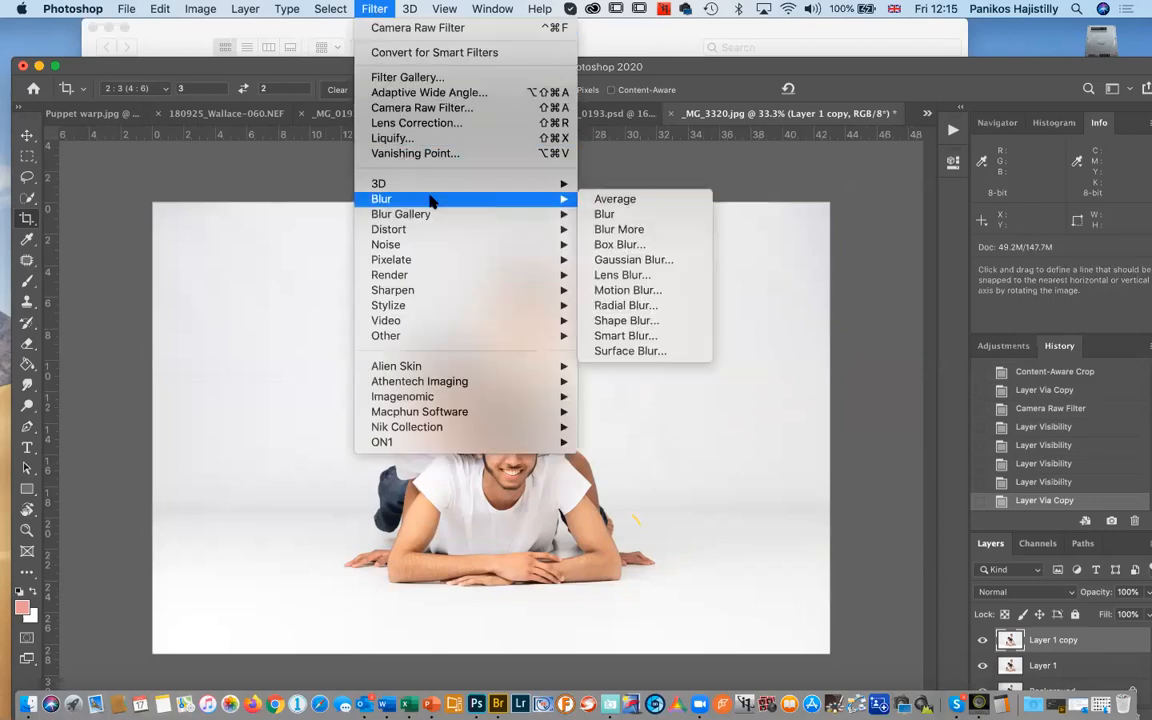
{"action": "left_click", "coordinate": [628, 259]}
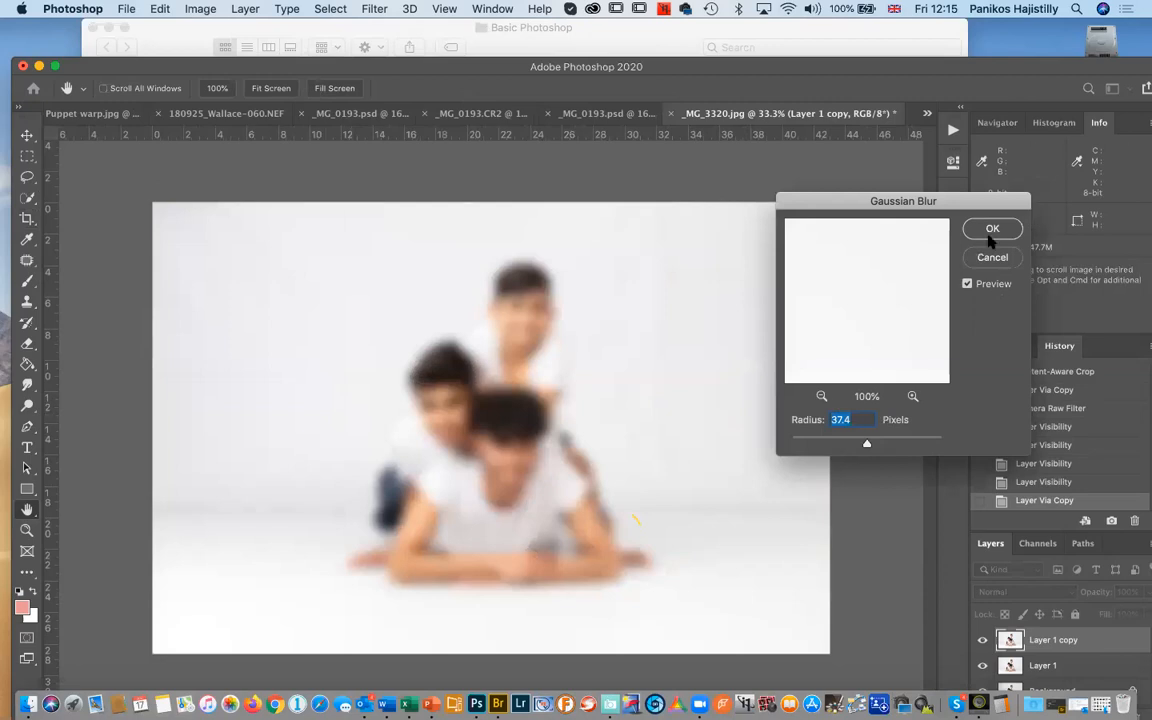
{"action": "key", "text": "Return"}
Maximise the document window and add a white layer mask to the blurred Layer 1 copy
{"action": "key", "text": "c"}
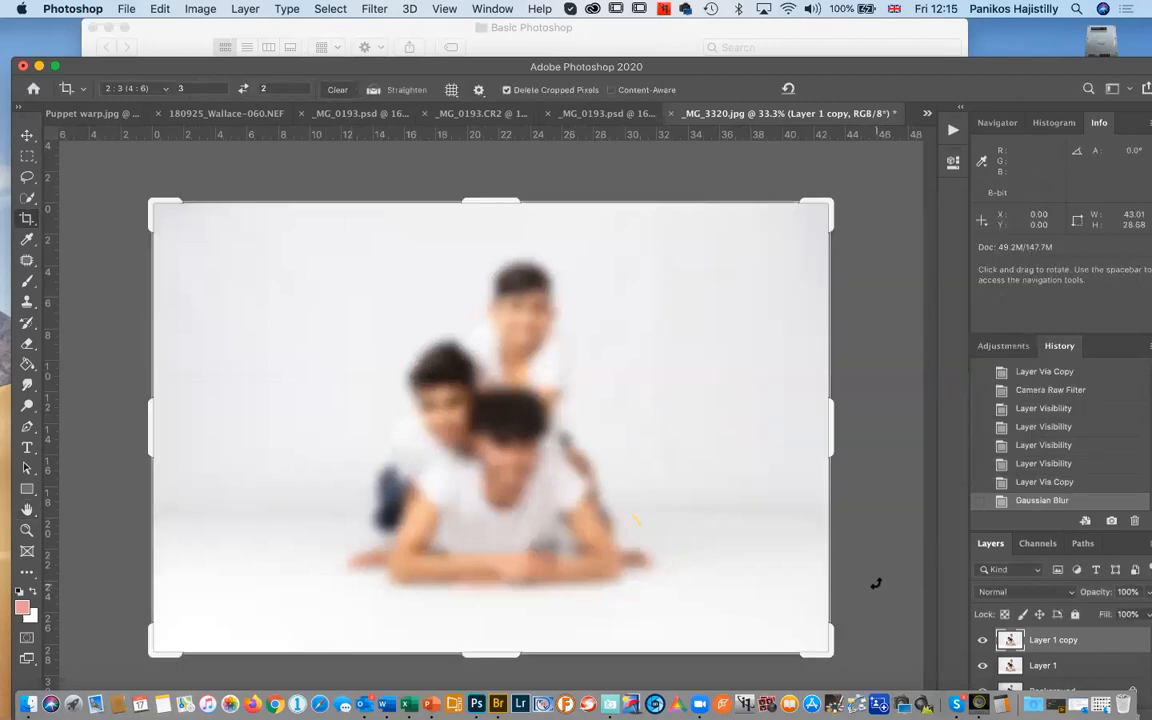
{"action": "key", "text": "m"}
{"action": "double_click", "coordinate": [318, 66]}
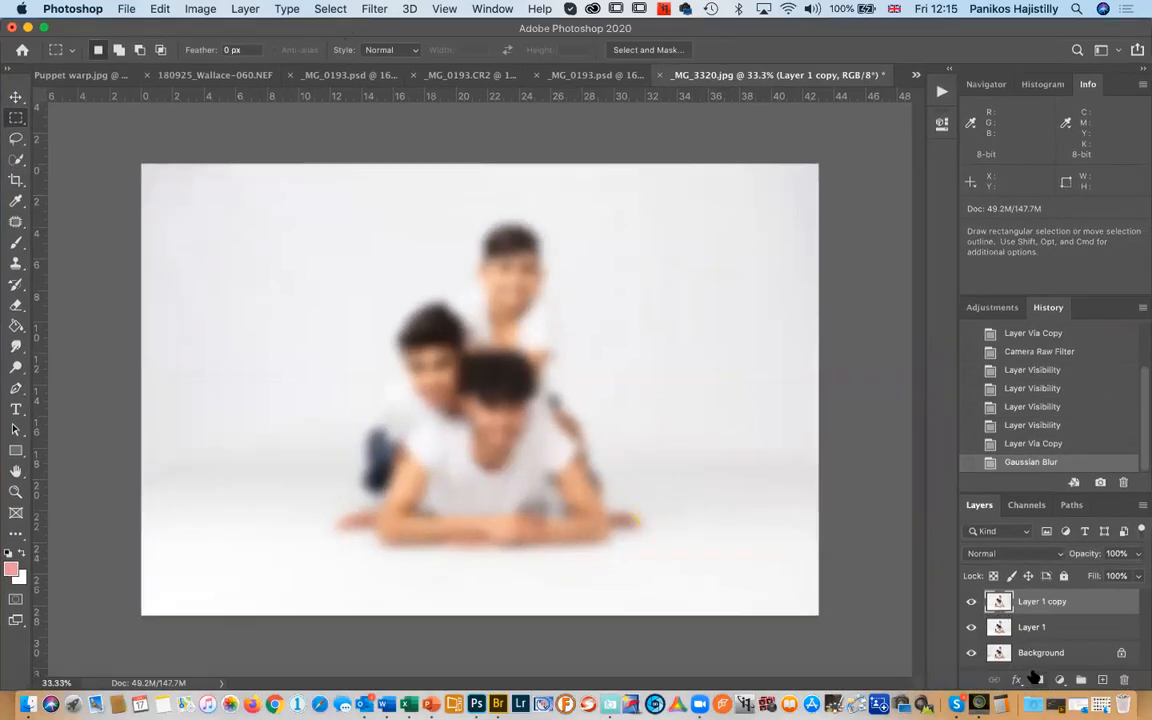
{"action": "left_click", "coordinate": [1037, 680]}
{"action": "key", "text": "b"}
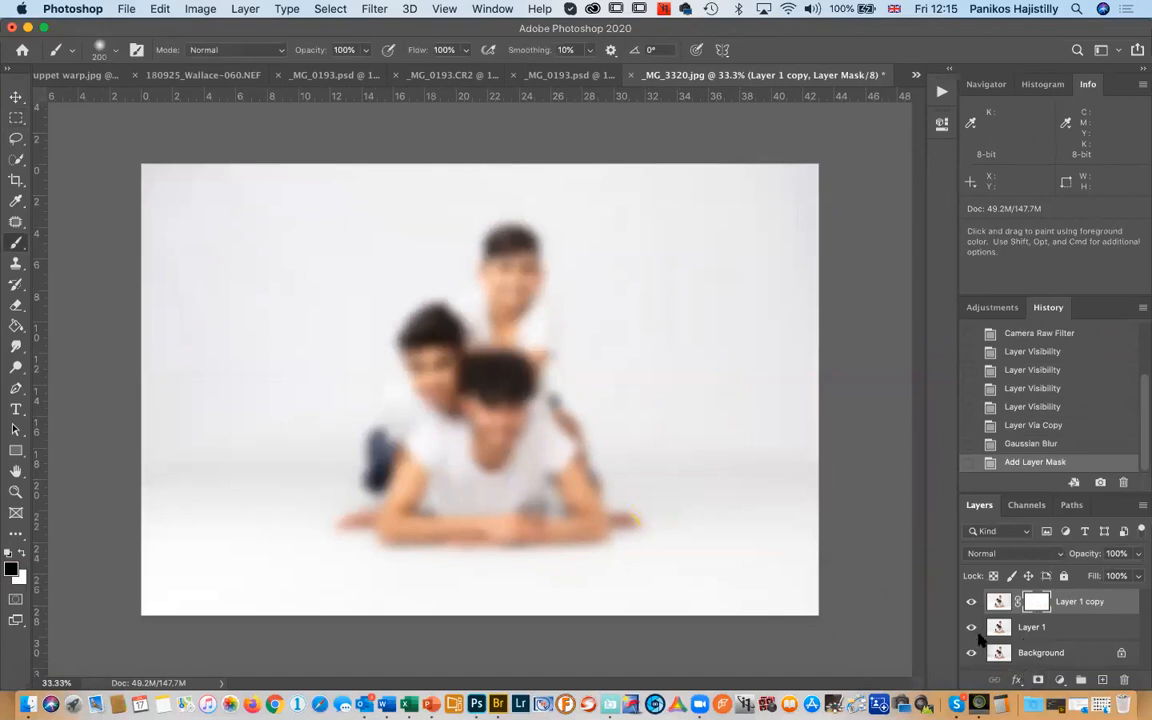
Paint black on the mask over the three boys, including their arms and hands, with a 1000-pixel brush to bring back their sharpness
{"action": "key", "text": "bracketright"}
{"action": "key", "text": "bracketright"}
{"action": "key", "text": "bracketright"}
{"action": "key", "text": "bracketright"}
{"action": "key", "text": "bracketright"}
{"action": "key", "text": "bracketright"}
{"action": "key", "text": "bracketright"}
{"action": "key", "text": "bracketright"}
{"action": "key", "text": "bracketright"}
{"action": "mouse_move", "coordinate": [504, 252]}
{"action": "left_mouse_down"}
{"action": "mouse_move", "coordinate": [511, 282]}
{"action": "mouse_move", "coordinate": [486, 239]}
{"action": "mouse_move", "coordinate": [518, 213]}
{"action": "mouse_move", "coordinate": [524, 307]}
{"action": "mouse_move", "coordinate": [481, 287]}
{"action": "mouse_move", "coordinate": [390, 352]}
{"action": "mouse_move", "coordinate": [428, 352]}
{"action": "mouse_move", "coordinate": [353, 524]}
{"action": "mouse_move", "coordinate": [566, 499]}
{"action": "mouse_move", "coordinate": [615, 520]}
{"action": "mouse_move", "coordinate": [552, 424]}
{"action": "mouse_move", "coordinate": [547, 438]}
{"action": "mouse_move", "coordinate": [584, 427]}
{"action": "mouse_move", "coordinate": [553, 454]}
{"action": "mouse_move", "coordinate": [500, 394]}
{"action": "mouse_move", "coordinate": [462, 473]}
{"action": "mouse_move", "coordinate": [484, 364]}
{"action": "mouse_move", "coordinate": [397, 468]}
{"action": "mouse_move", "coordinate": [375, 517]}
{"action": "mouse_move", "coordinate": [364, 504]}
{"action": "mouse_move", "coordinate": [440, 469]}
{"action": "mouse_move", "coordinate": [505, 542]}
{"action": "mouse_move", "coordinate": [436, 538]}
{"action": "mouse_move", "coordinate": [511, 549]}
{"action": "mouse_move", "coordinate": [502, 553]}
{"action": "mouse_move", "coordinate": [420, 531]}
{"action": "mouse_move", "coordinate": [476, 538]}
{"action": "mouse_move", "coordinate": [574, 530]}
{"action": "mouse_move", "coordinate": [440, 524]}
{"action": "mouse_move", "coordinate": [632, 518]}
{"action": "left_mouse_up"}
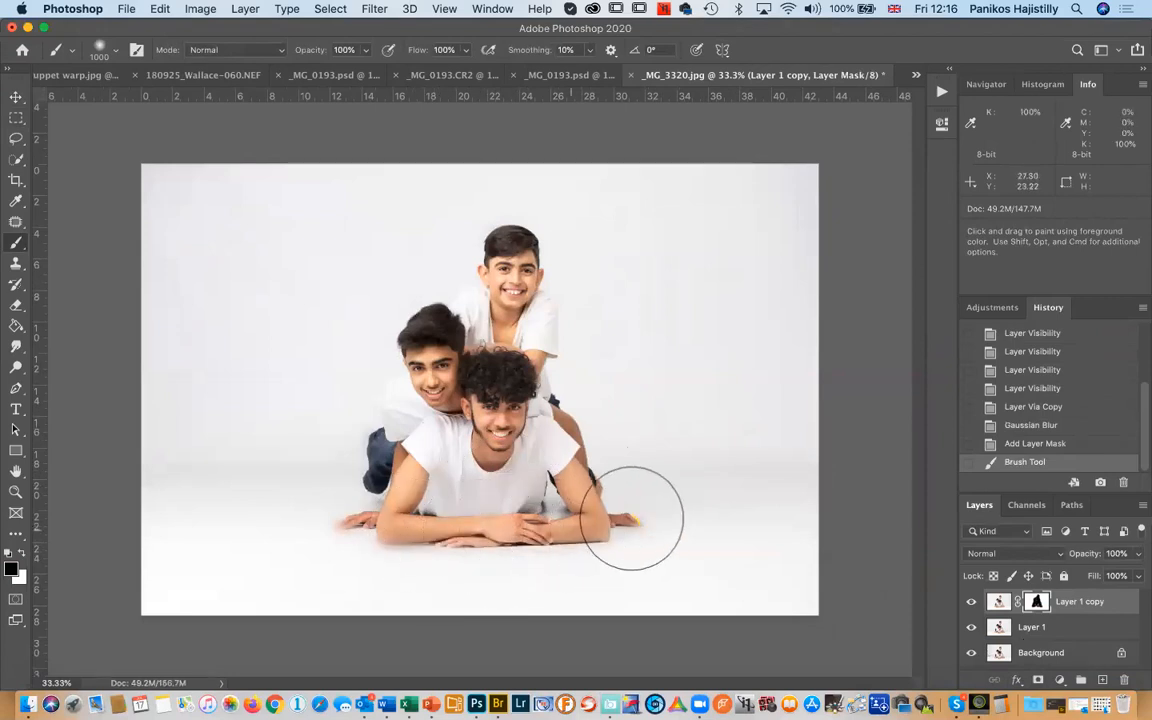
{"action": "mouse_move", "coordinate": [356, 523]}
{"action": "left_mouse_down"}
{"action": "mouse_move", "coordinate": [336, 373]}
{"action": "mouse_move", "coordinate": [409, 380]}
{"action": "left_mouse_up"}
Compare the backdrop and floor with the blurred Layer 1 copy hidden and shown, across the whole image and at 100%
{"action": "left_click", "coordinate": [971, 602]}
{"action": "left_click", "coordinate": [970, 602]}
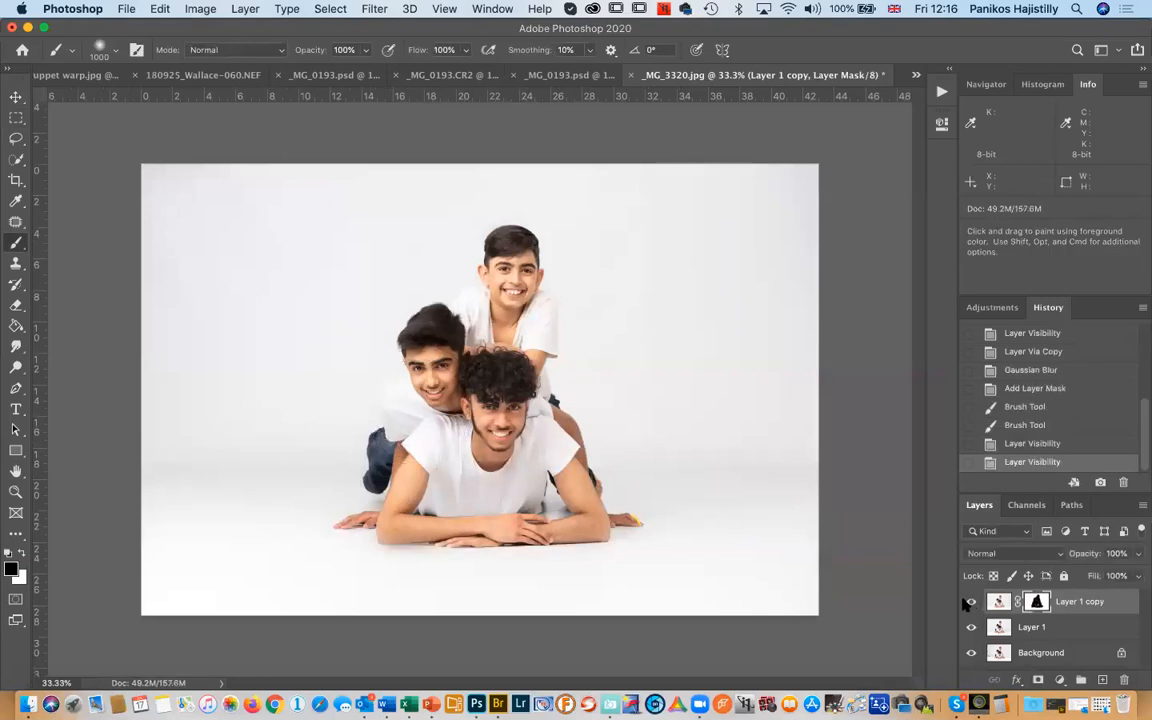
{"action": "key", "text": "super+1"}
{"action": "left_click_drag", "start_coordinate": [730, 463], "coordinate": [400, 305]}
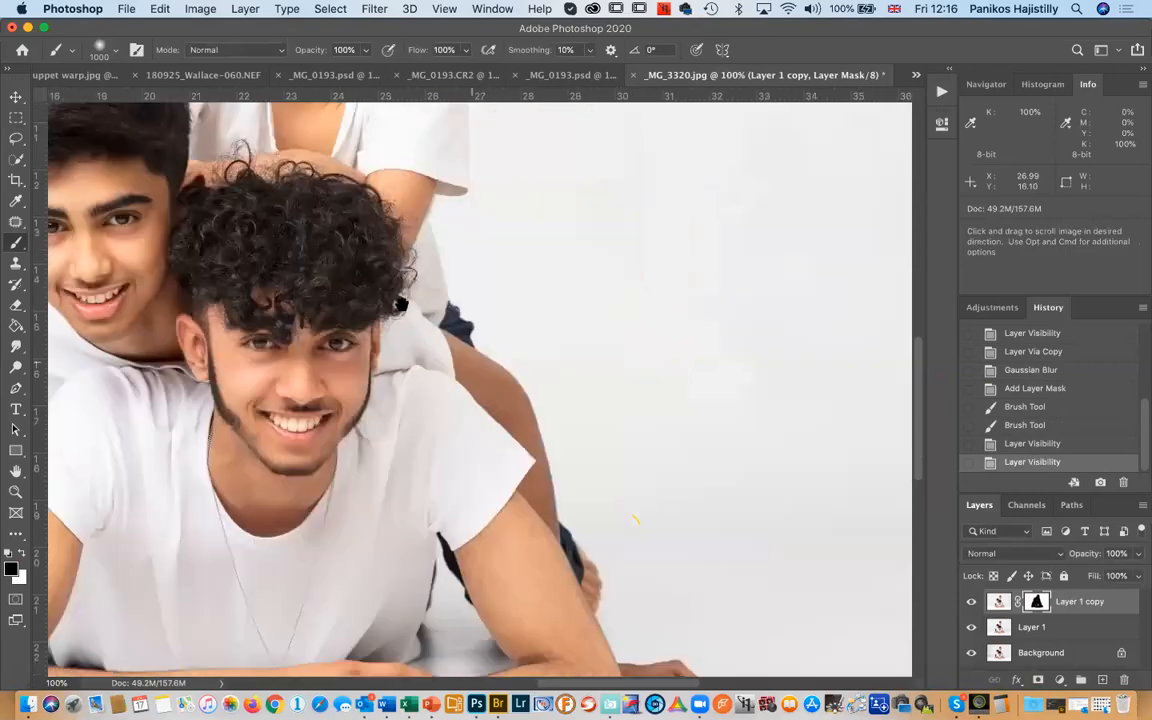
{"action": "left_click", "coordinate": [971, 602]}
{"action": "left_click", "coordinate": [971, 602]}
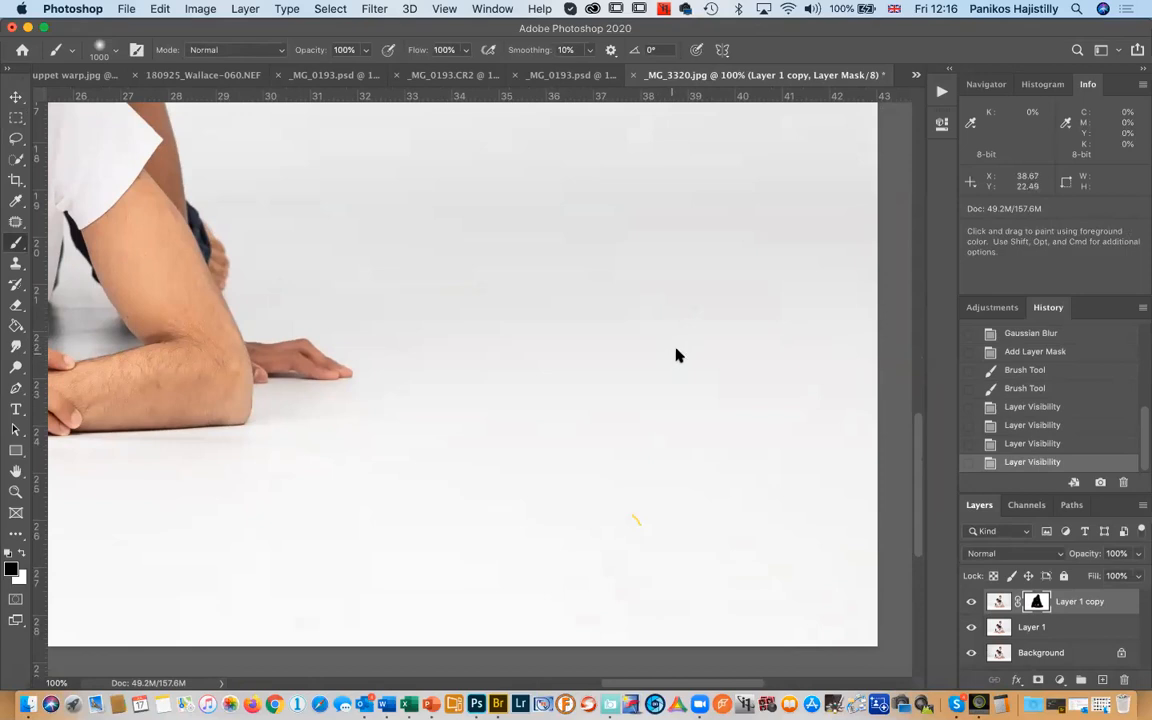
{"action": "key", "text": "m"}
{"action": "left_click", "coordinate": [971, 602]}
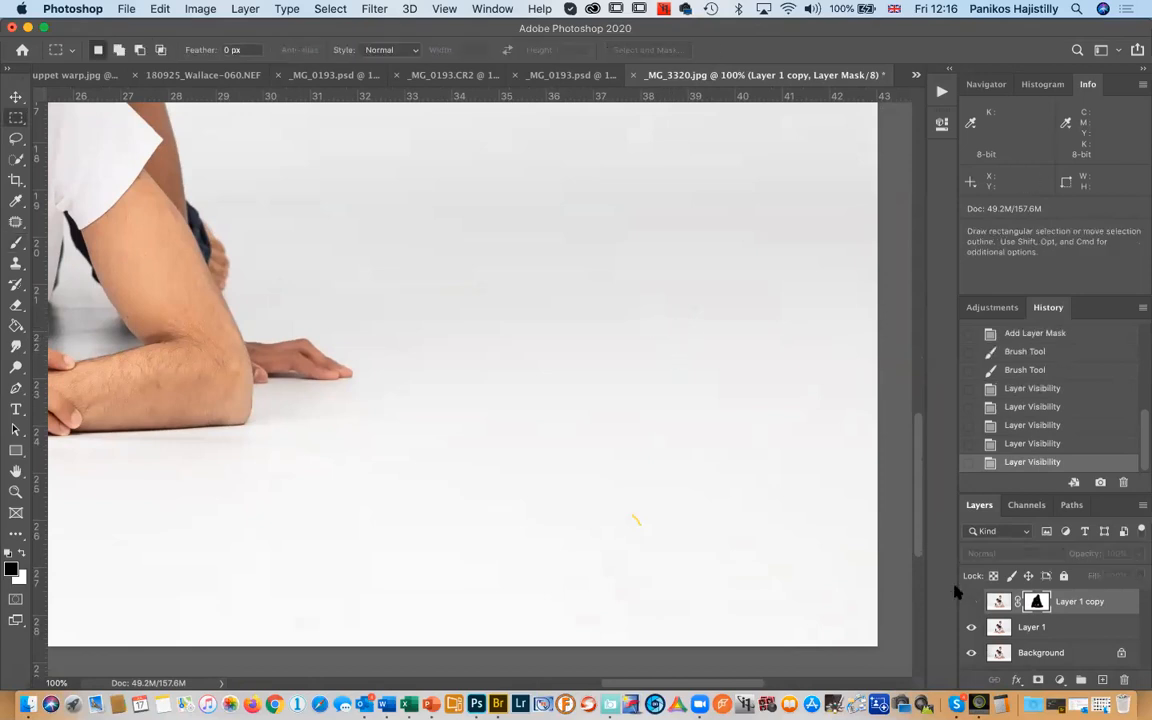
{"action": "left_click_drag", "start_coordinate": [627, 391], "coordinate": [750, 371]}
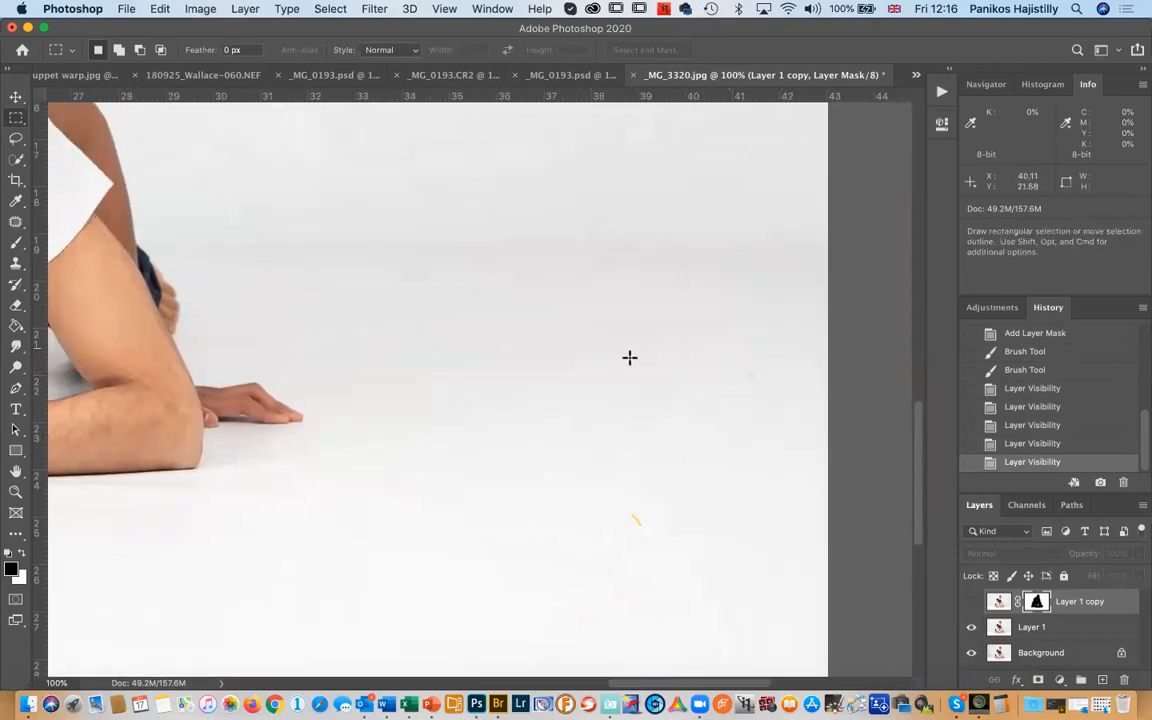
{"action": "left_click", "coordinate": [971, 602]}
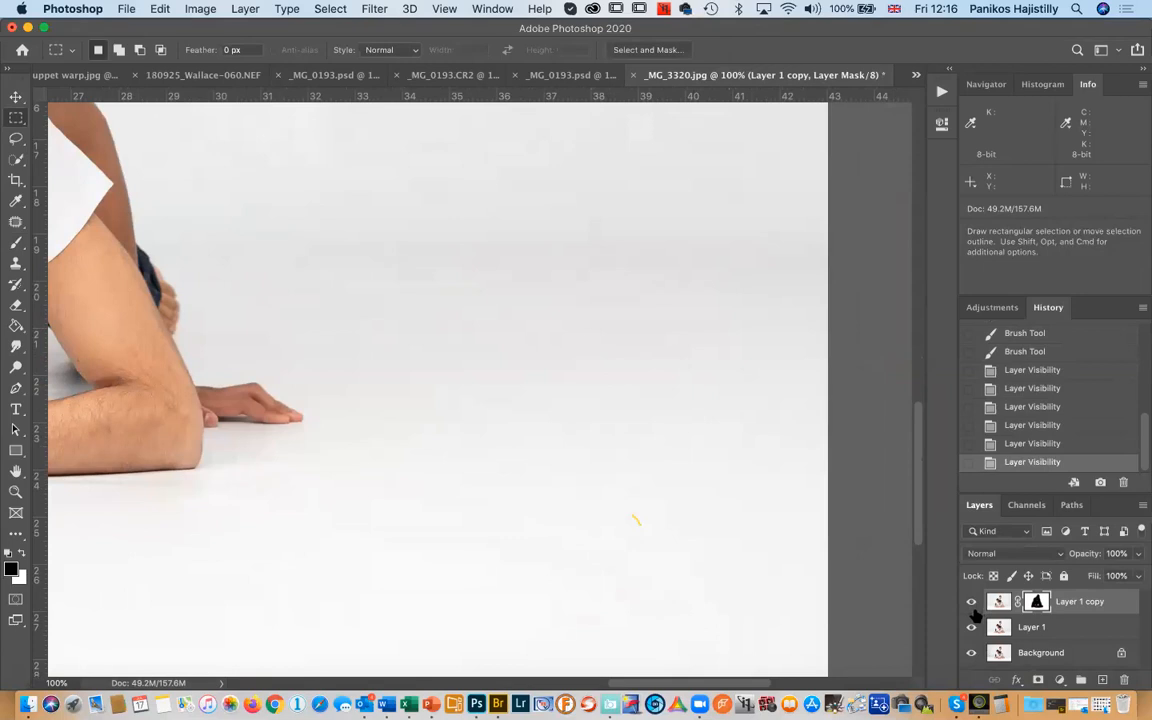
{"action": "key", "text": "super+minus"}
{"action": "key", "text": "super+minus"}
{"action": "key", "text": "super+minus"}
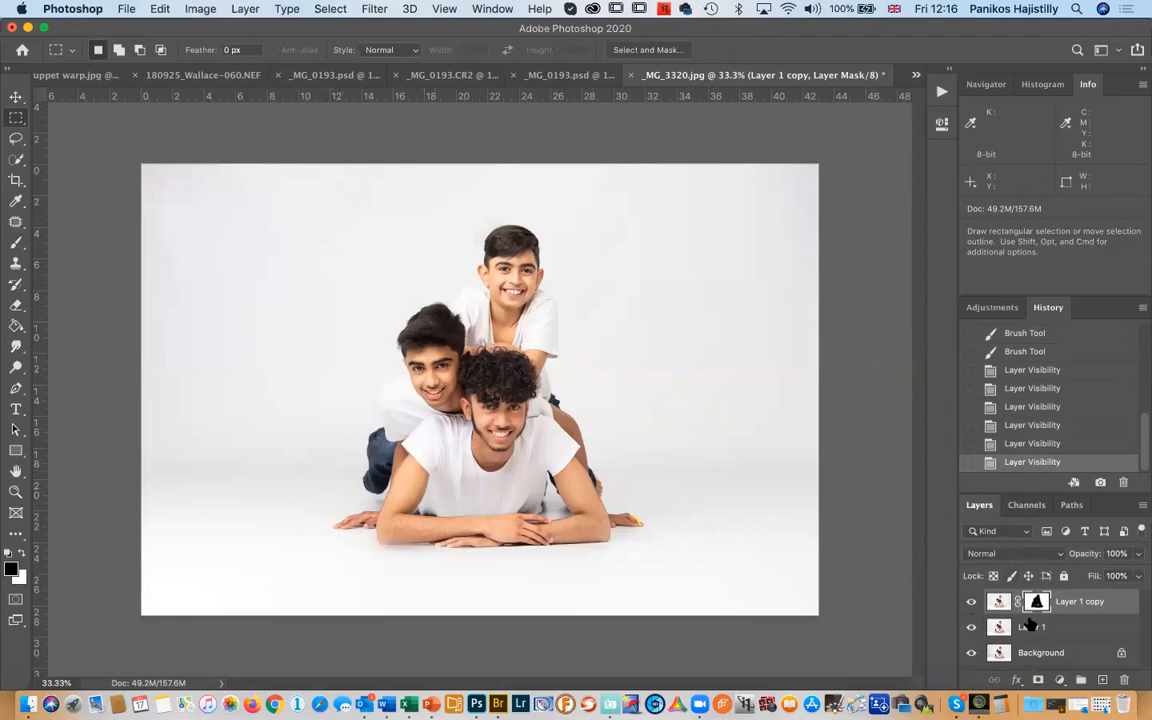
Try deleting the blurred Layer 1 copy, and undo the deletion
{"action": "left_click", "coordinate": [999, 601]}
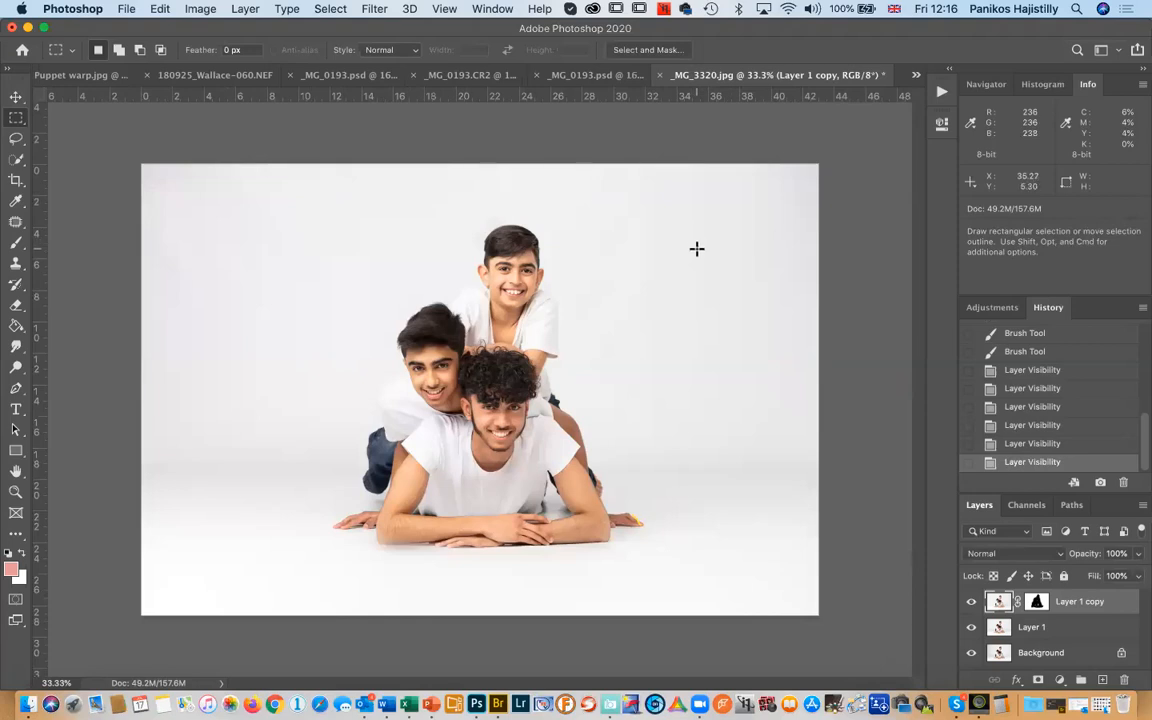
{"action": "left_click", "coordinate": [1037, 603]}
{"action": "left_click_drag", "start_coordinate": [1066, 600], "coordinate": [1124, 682]}
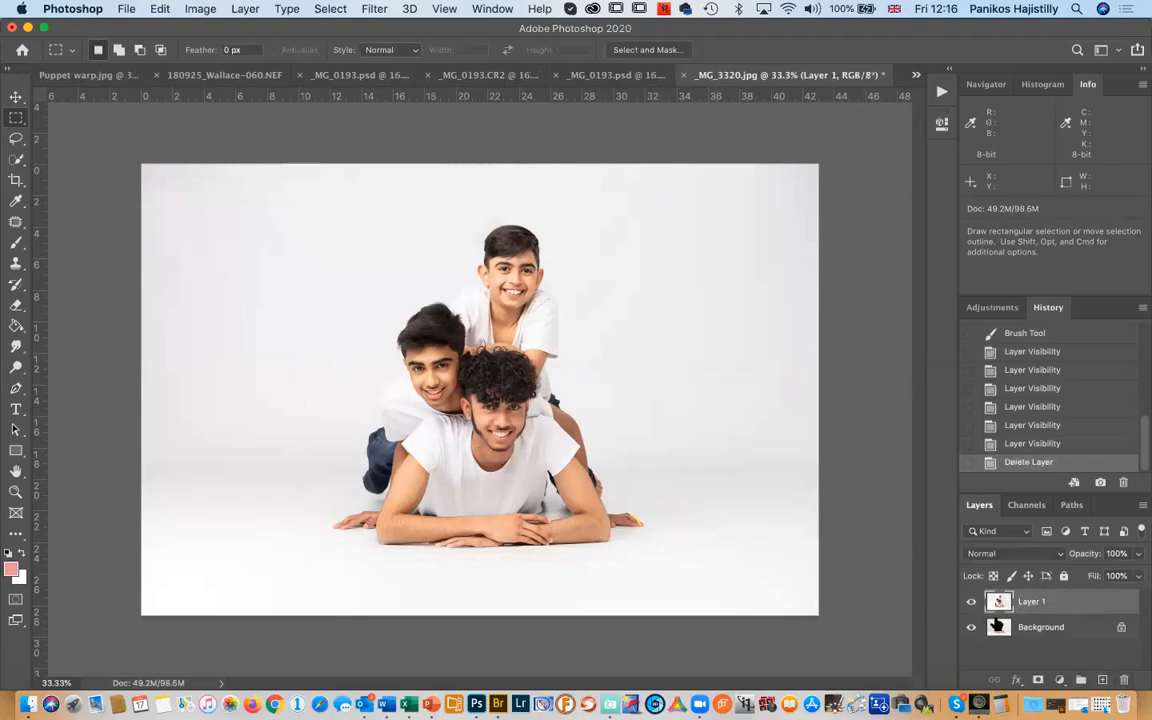
{"action": "key", "text": "super+z"}
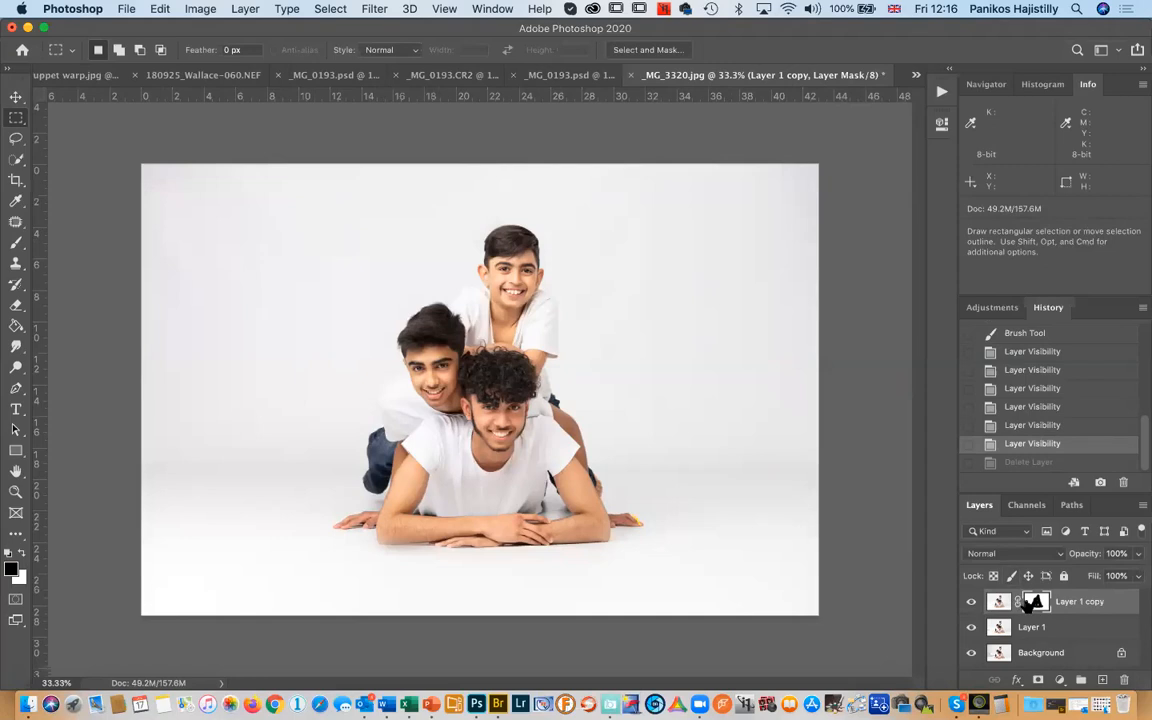
Roll the history back to the Add Layer Mask state and delete the blurred Layer 1 copy
{"action": "left_click", "coordinate": [1033, 337]}
{"action": "left_click_drag", "start_coordinate": [1143, 457], "coordinate": [1142, 391]}
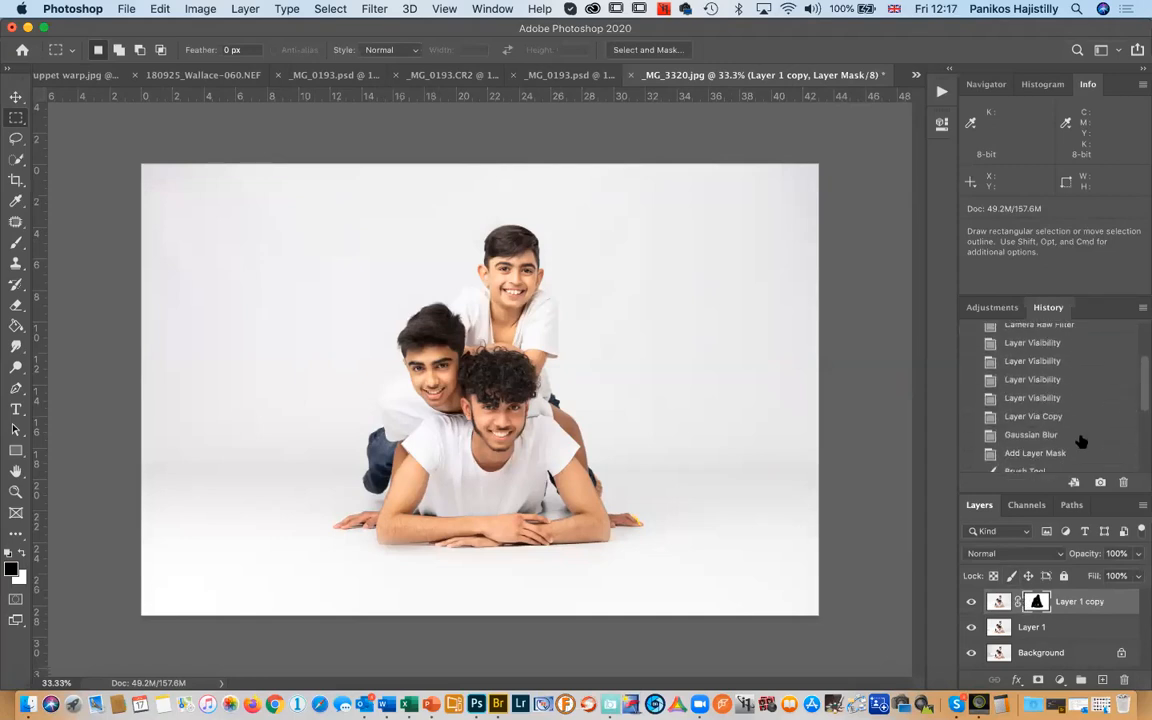
{"action": "left_click", "coordinate": [1048, 455]}
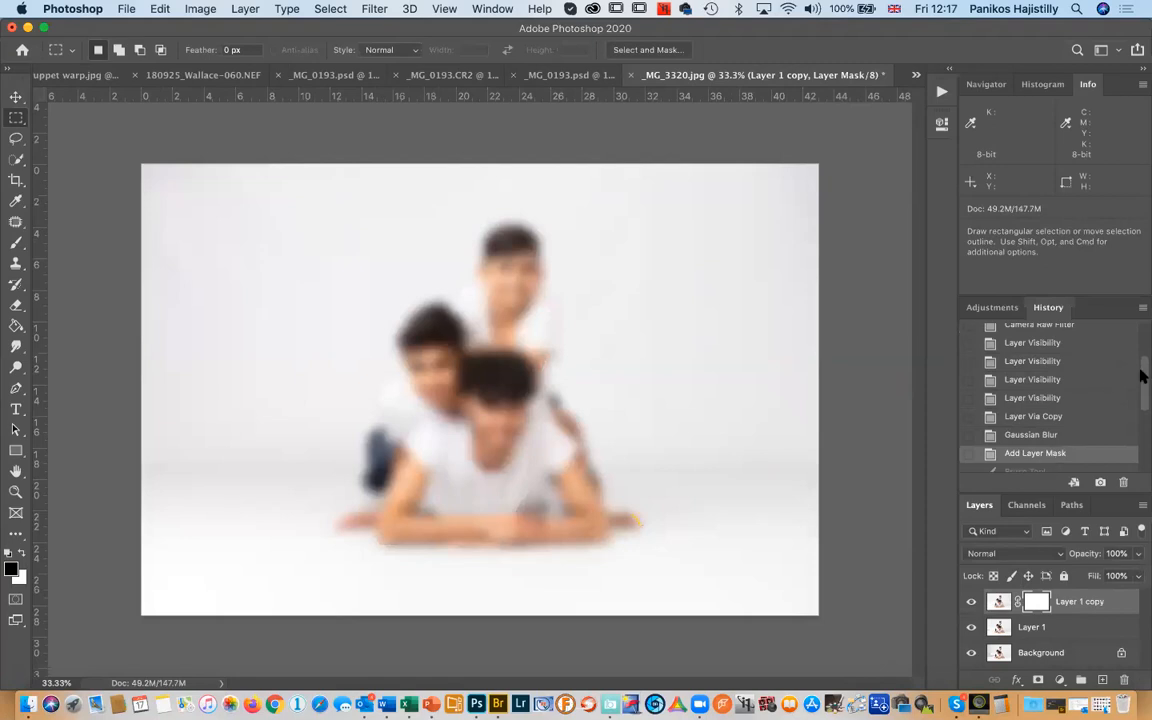
{"action": "key", "text": "super+1"}
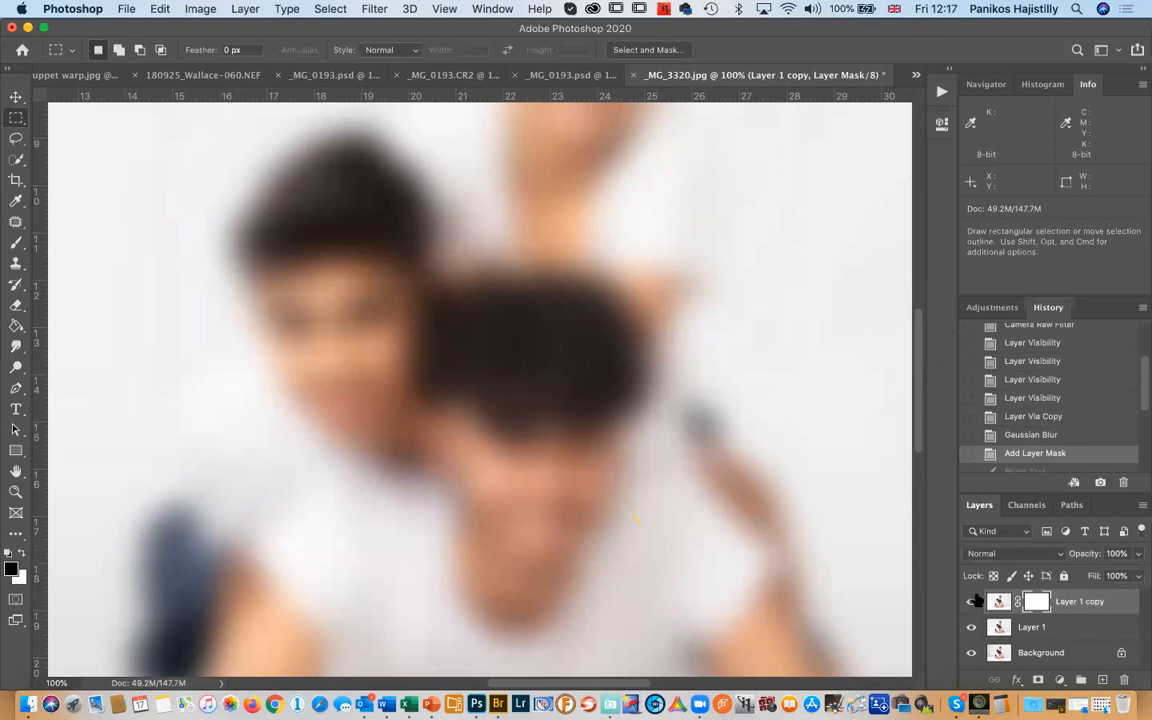
{"action": "left_click_drag", "start_coordinate": [1088, 599], "coordinate": [1123, 681]}
Duplicate Layer 1 and apply a Median noise filter with a 47-pixel radius to the copy
{"action": "key", "text": "super+j"}
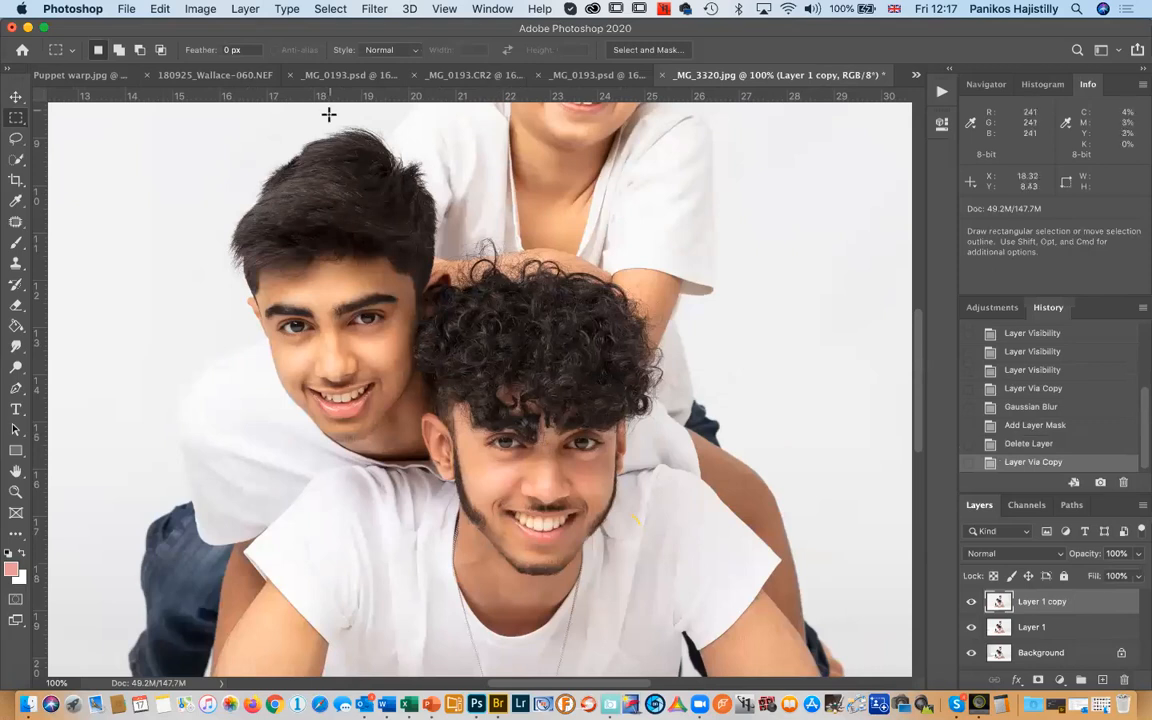
{"action": "left_click", "coordinate": [372, 10]}
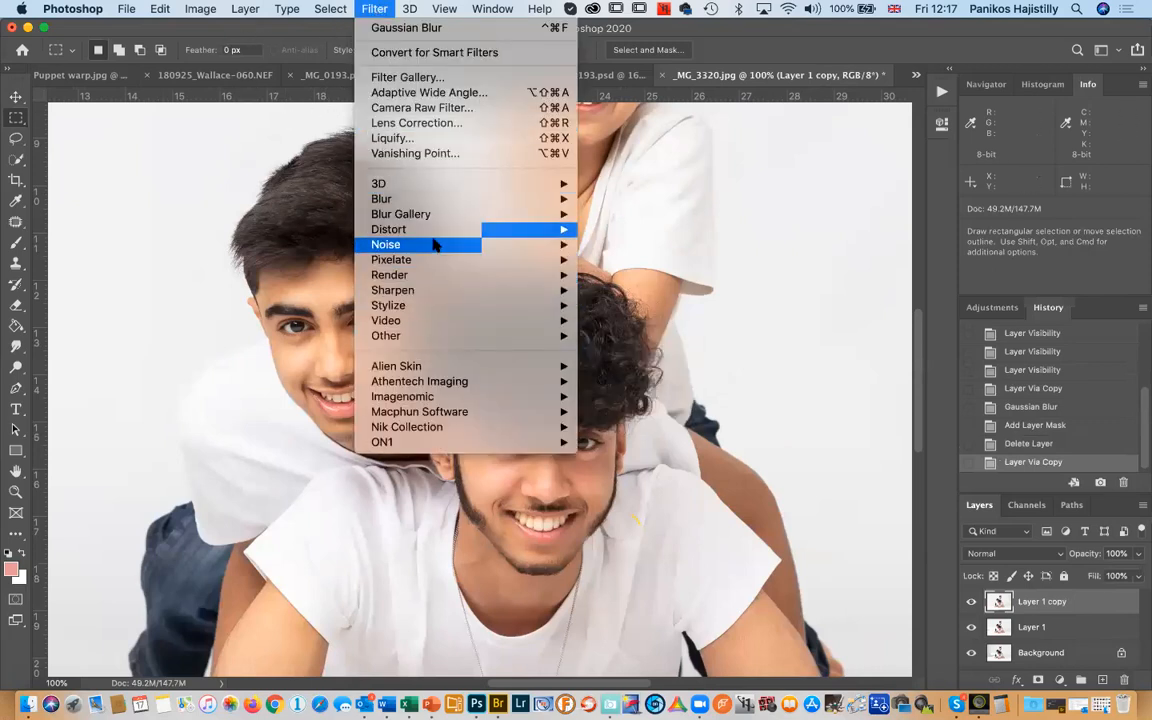
{"action": "mouse_move", "coordinate": [434, 244]}
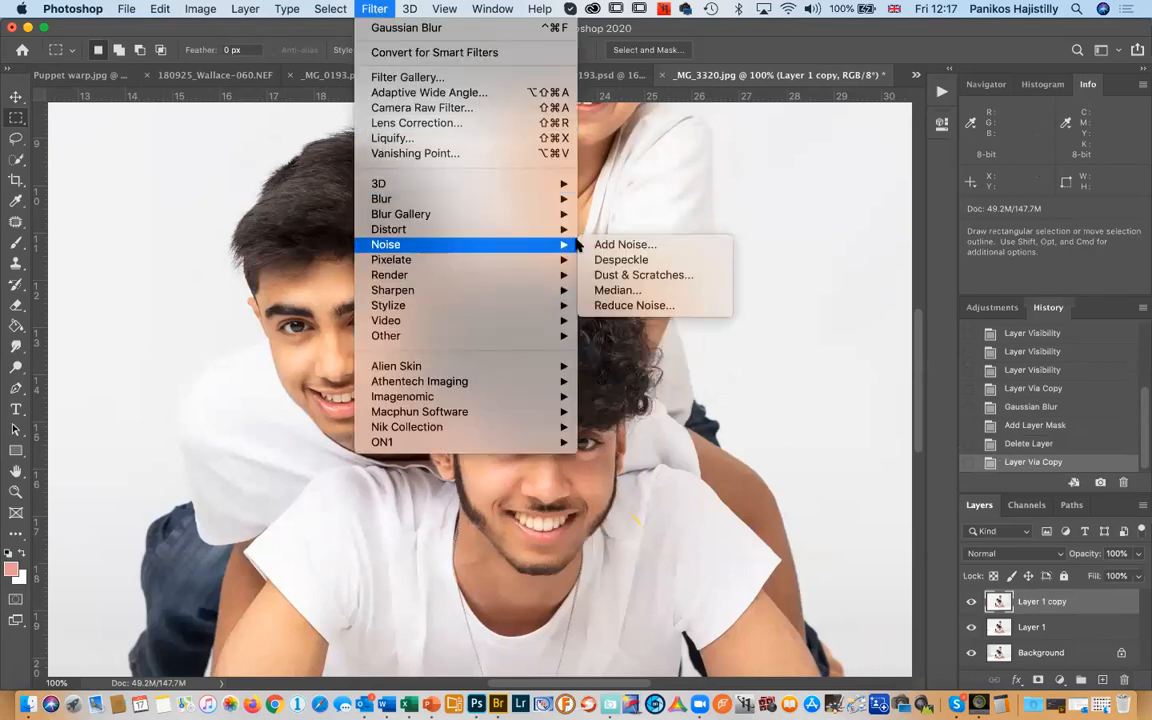
{"action": "left_click", "coordinate": [643, 291]}
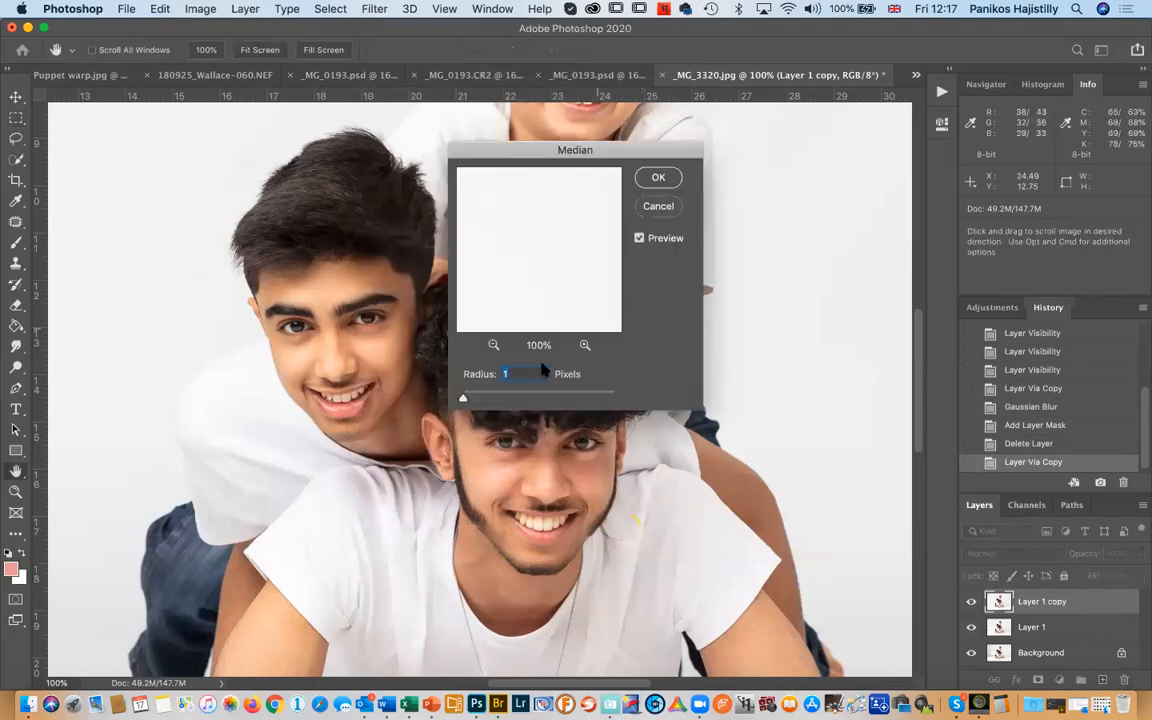
{"action": "left_click", "coordinate": [502, 397]}
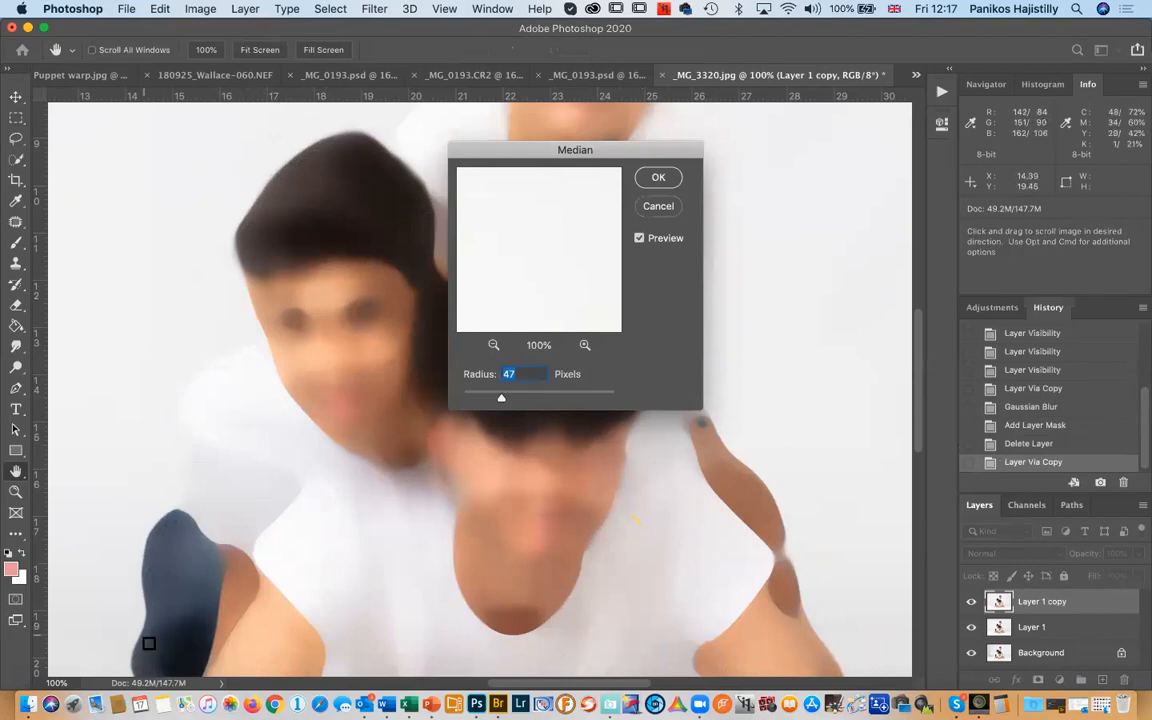
{"action": "left_click", "coordinate": [658, 178]}
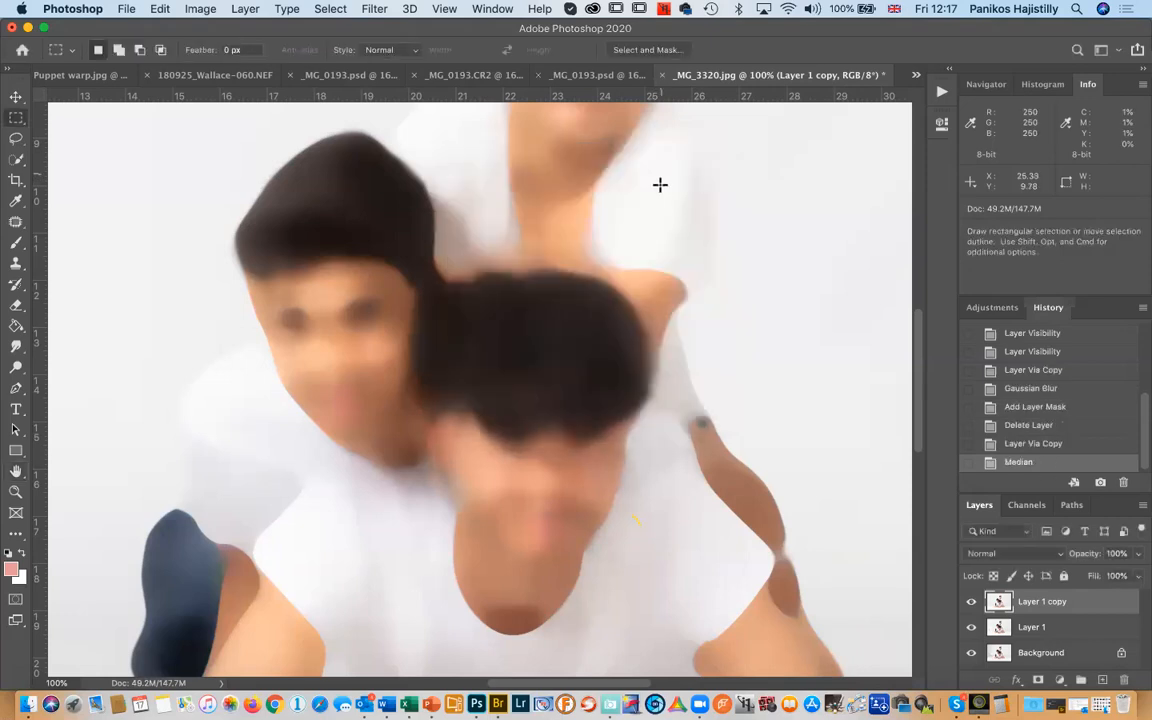
Add a white layer mask to the Median-filtered copy and paint black over the three boys with a 1000-pixel brush
{"action": "key", "text": "super+minus"}
{"action": "key", "text": "super+minus"}
{"action": "key", "text": "super+minus"}
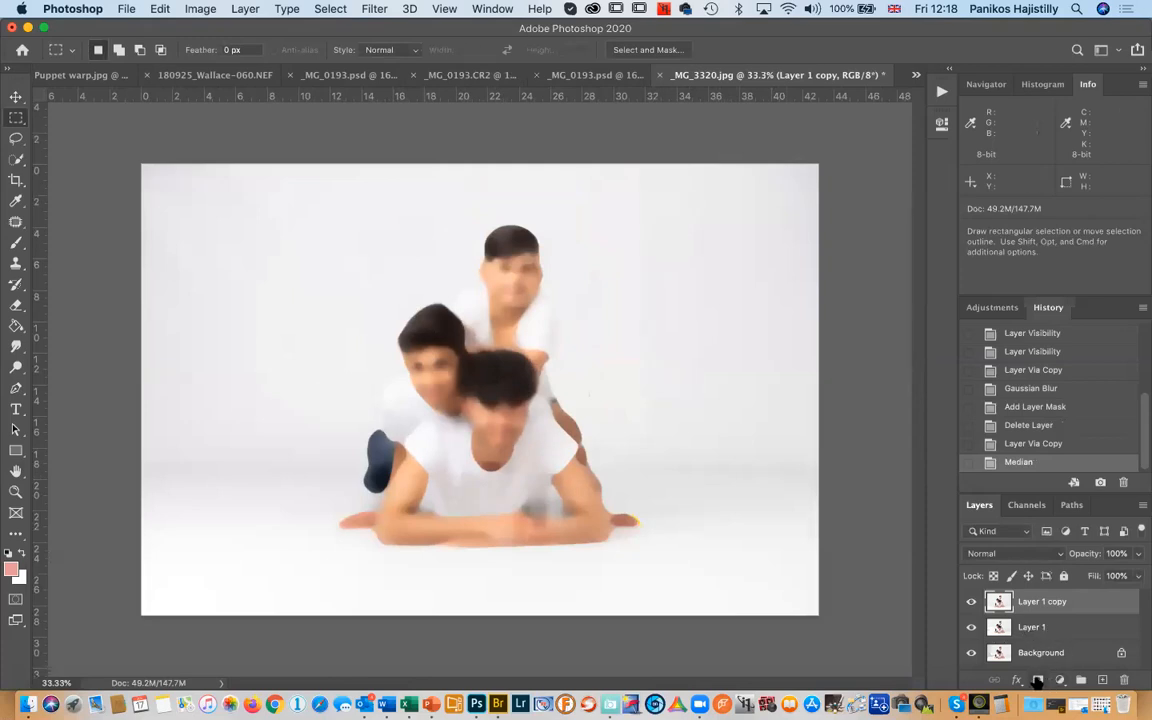
{"action": "left_click", "coordinate": [1037, 681]}
{"action": "key", "text": "b"}
{"action": "key", "text": "d"}
{"action": "key", "text": "x"}
{"action": "mouse_move", "coordinate": [543, 268]}
{"action": "left_mouse_down"}
{"action": "mouse_move", "coordinate": [494, 257]}
{"action": "mouse_move", "coordinate": [424, 327]}
{"action": "mouse_move", "coordinate": [373, 489]}
{"action": "mouse_move", "coordinate": [391, 527]}
{"action": "mouse_move", "coordinate": [553, 504]}
{"action": "mouse_move", "coordinate": [627, 507]}
{"action": "mouse_move", "coordinate": [576, 447]}
{"action": "mouse_move", "coordinate": [535, 305]}
{"action": "mouse_move", "coordinate": [412, 362]}
{"action": "mouse_move", "coordinate": [422, 513]}
{"action": "mouse_move", "coordinate": [473, 550]}
{"action": "mouse_move", "coordinate": [594, 532]}
{"action": "mouse_move", "coordinate": [638, 512]}
{"action": "mouse_move", "coordinate": [523, 388]}
{"action": "mouse_move", "coordinate": [496, 260]}
{"action": "mouse_move", "coordinate": [357, 470]}
{"action": "mouse_move", "coordinate": [347, 527]}
{"action": "mouse_move", "coordinate": [333, 526]}
{"action": "mouse_move", "coordinate": [627, 526]}
{"action": "mouse_move", "coordinate": [540, 467]}
{"action": "mouse_move", "coordinate": [494, 293]}
{"action": "mouse_move", "coordinate": [452, 285]}
{"action": "left_mouse_up"}
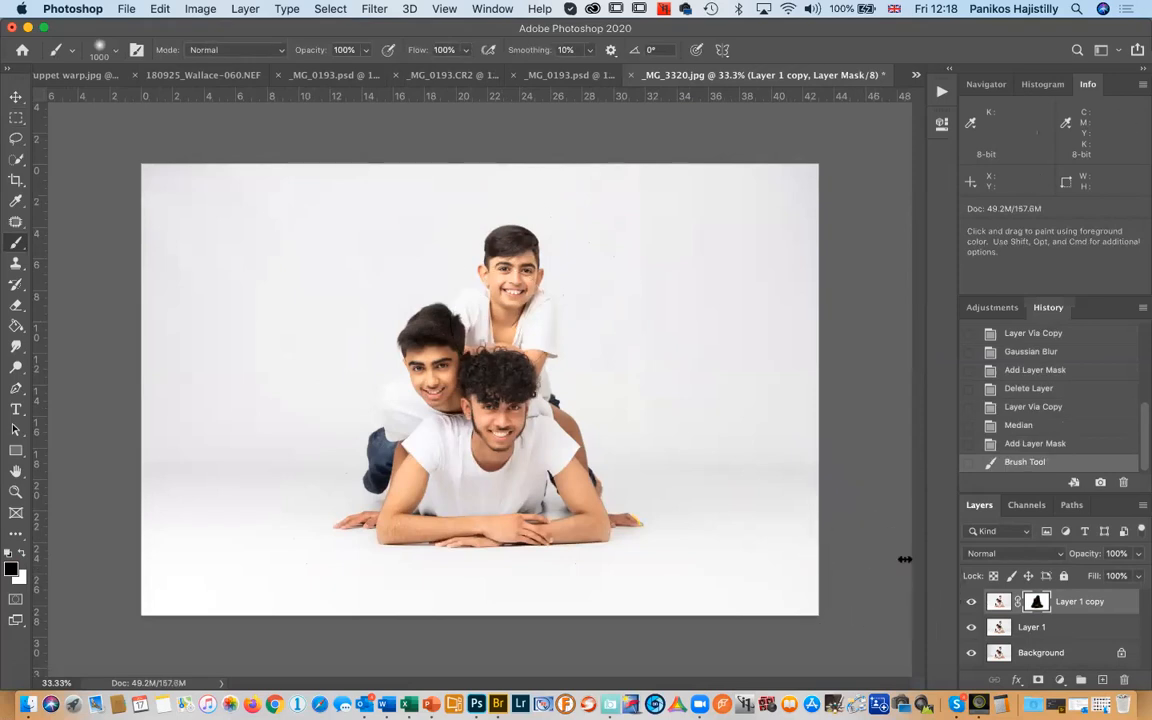
Hide Layer 1 and Background, paint out the leftover patches in the mask with a smaller black brush, and compare the result with all layers shown
{"action": "left_click", "coordinate": [971, 627]}
{"action": "left_click", "coordinate": [971, 652]}
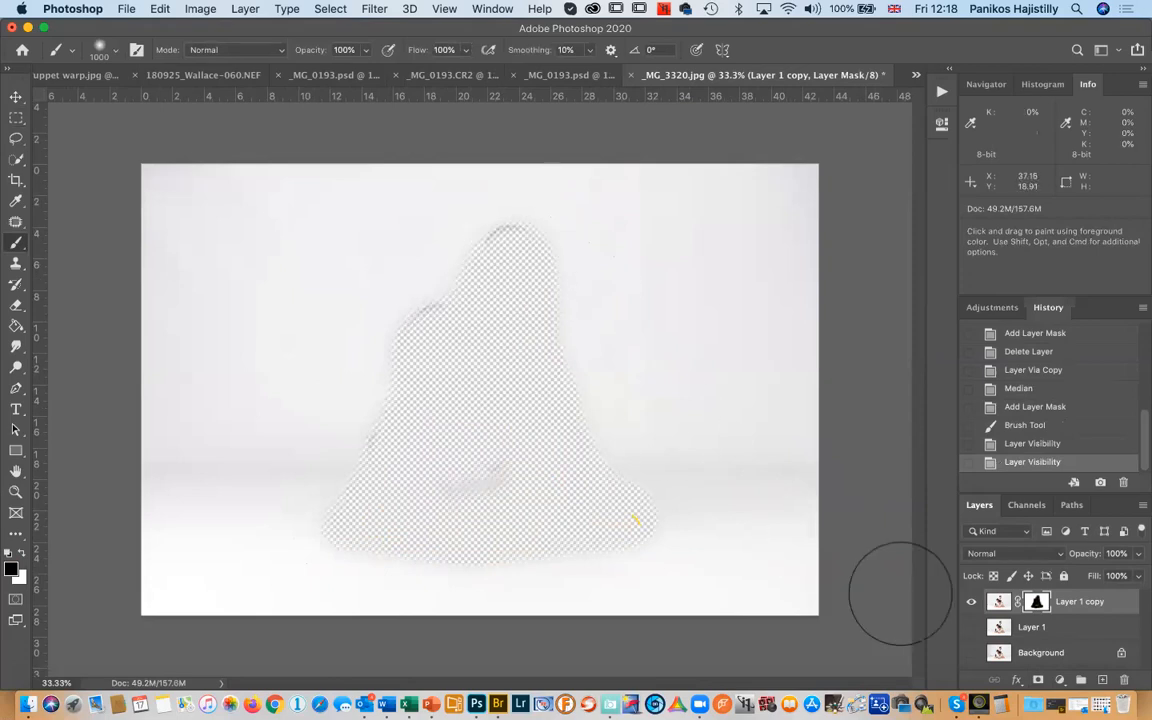
{"action": "key", "text": "bracketleft"}
{"action": "key", "text": "bracketleft"}
{"action": "key", "text": "bracketleft"}
{"action": "key", "text": "bracketleft"}
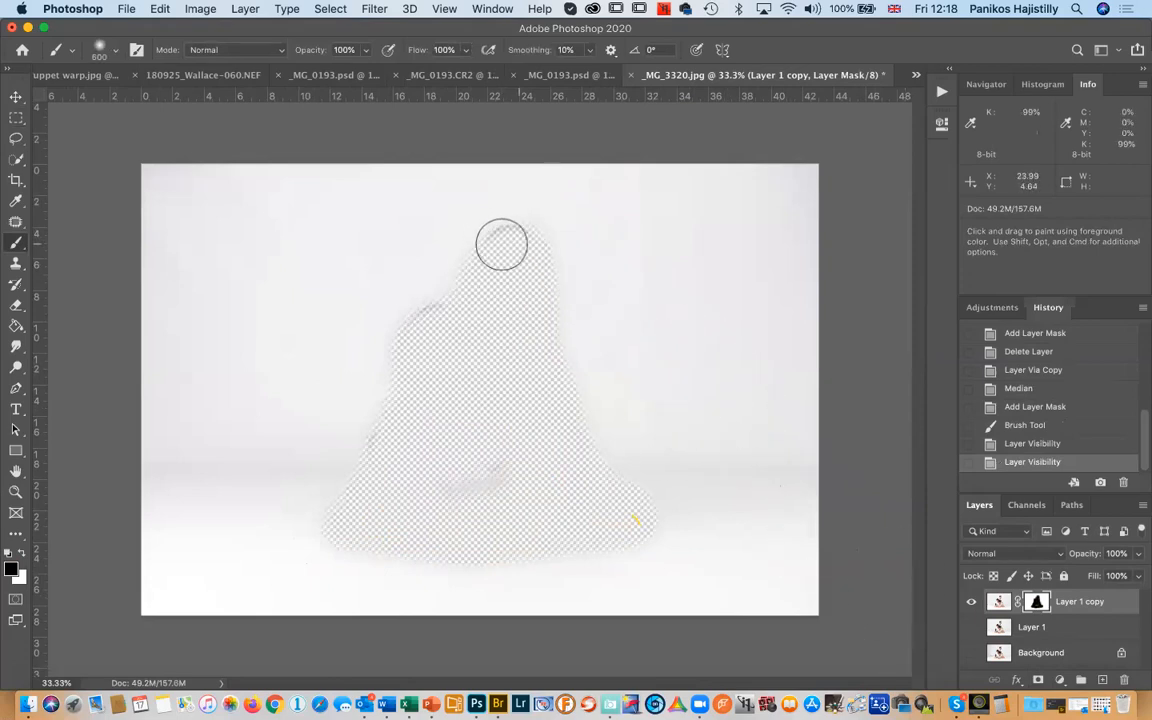
{"action": "mouse_move", "coordinate": [508, 231]}
{"action": "left_mouse_down"}
{"action": "mouse_move", "coordinate": [486, 316]}
{"action": "mouse_move", "coordinate": [419, 319]}
{"action": "mouse_move", "coordinate": [427, 342]}
{"action": "mouse_move", "coordinate": [373, 446]}
{"action": "mouse_move", "coordinate": [512, 465]}
{"action": "mouse_move", "coordinate": [509, 486]}
{"action": "mouse_move", "coordinate": [622, 512]}
{"action": "mouse_move", "coordinate": [527, 441]}
{"action": "mouse_move", "coordinate": [470, 311]}
{"action": "mouse_move", "coordinate": [427, 316]}
{"action": "mouse_move", "coordinate": [424, 427]}
{"action": "left_mouse_up"}
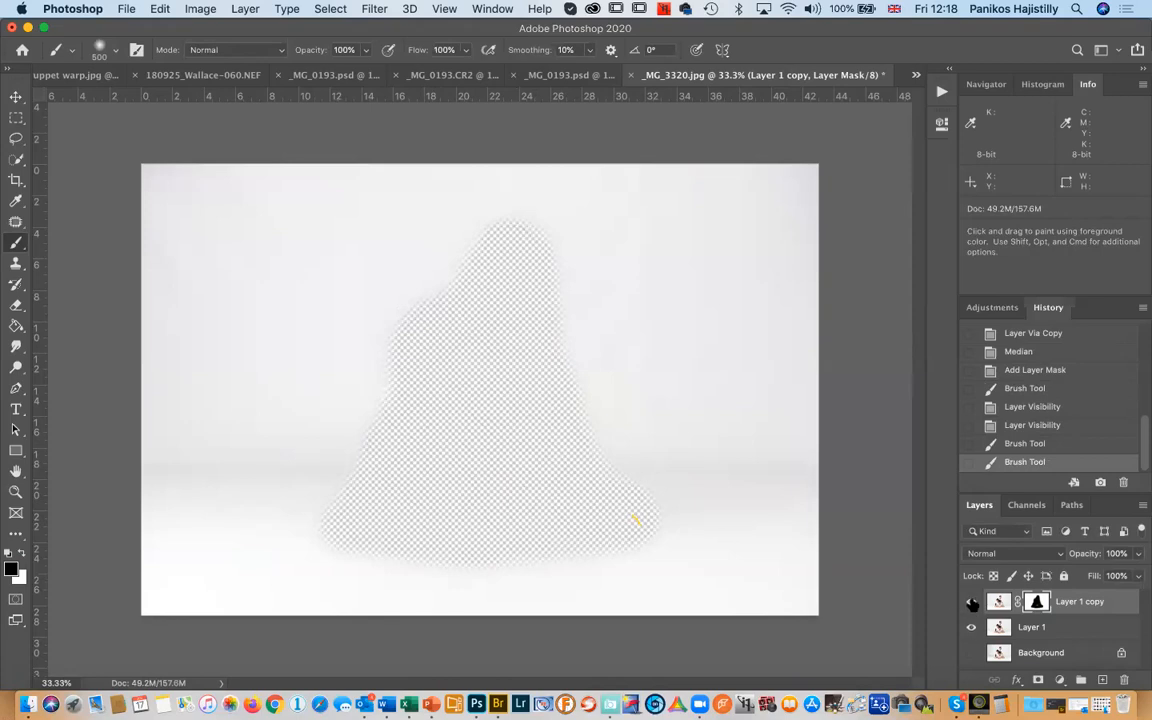
{"action": "left_click", "coordinate": [972, 602]}
{"action": "left_click", "coordinate": [972, 603]}
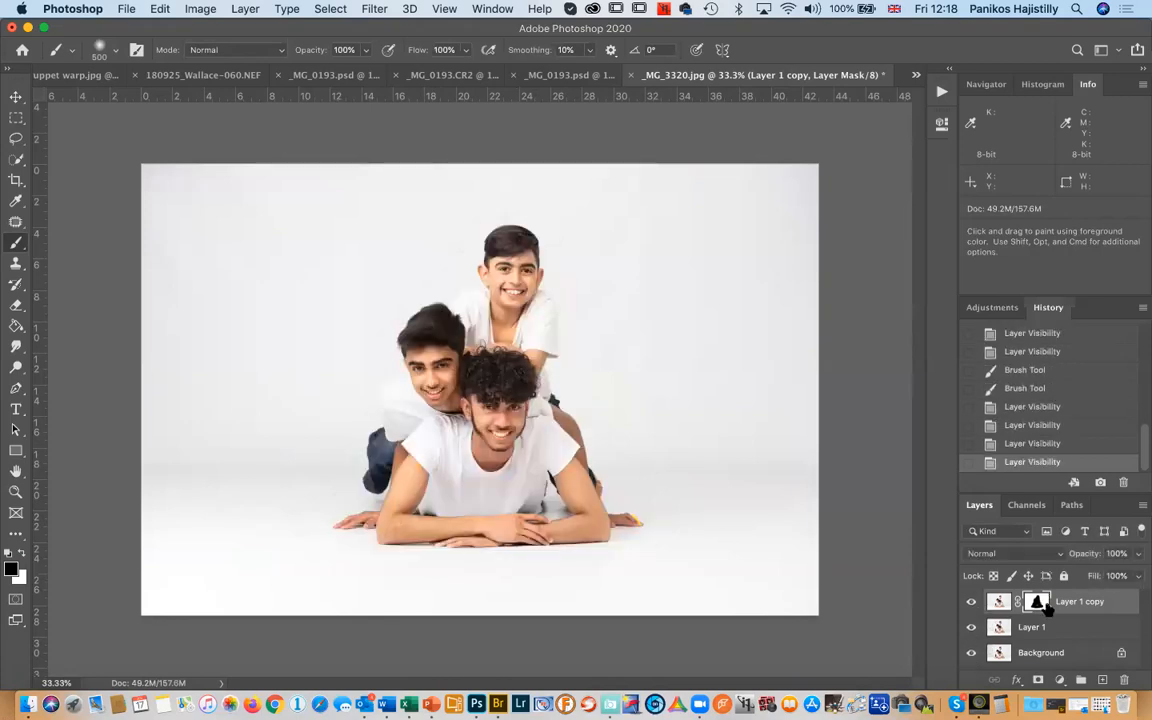
Delete the layer mask without applying it, and replace the Median-filtered copy with a fresh duplicate of Layer 1
{"action": "left_click_drag", "start_coordinate": [1046, 598], "coordinate": [1123, 680]}
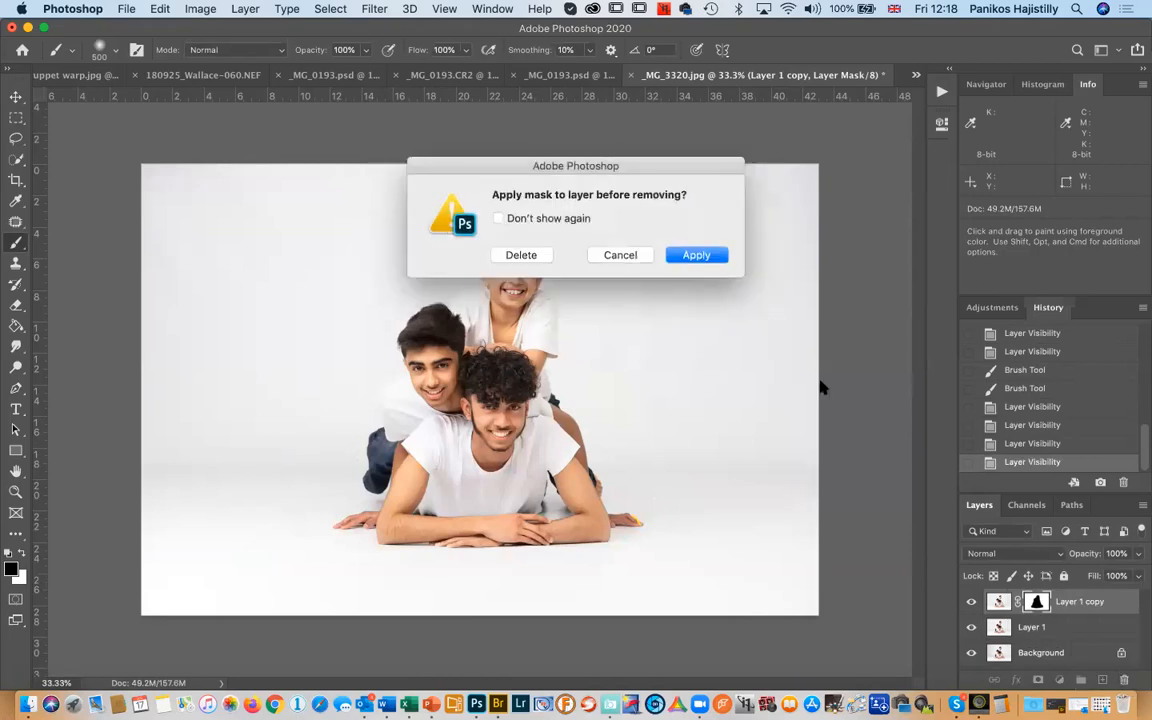
{"action": "left_click", "coordinate": [522, 255]}
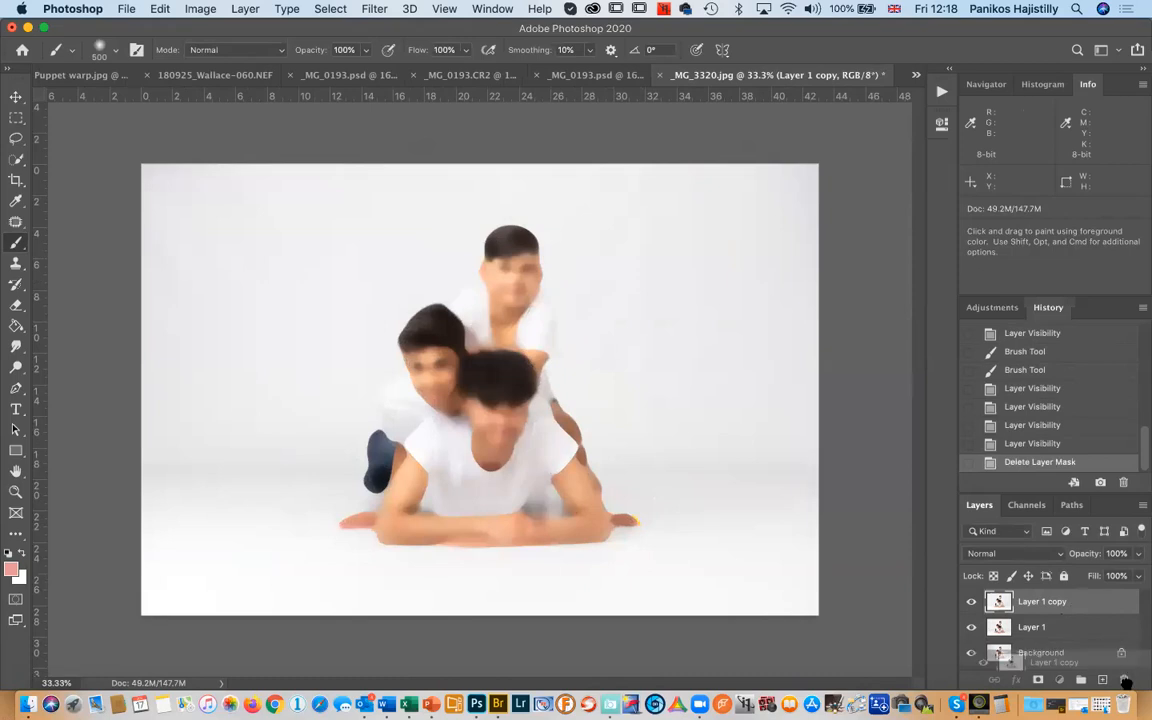
{"action": "key", "text": "BackSpace"}
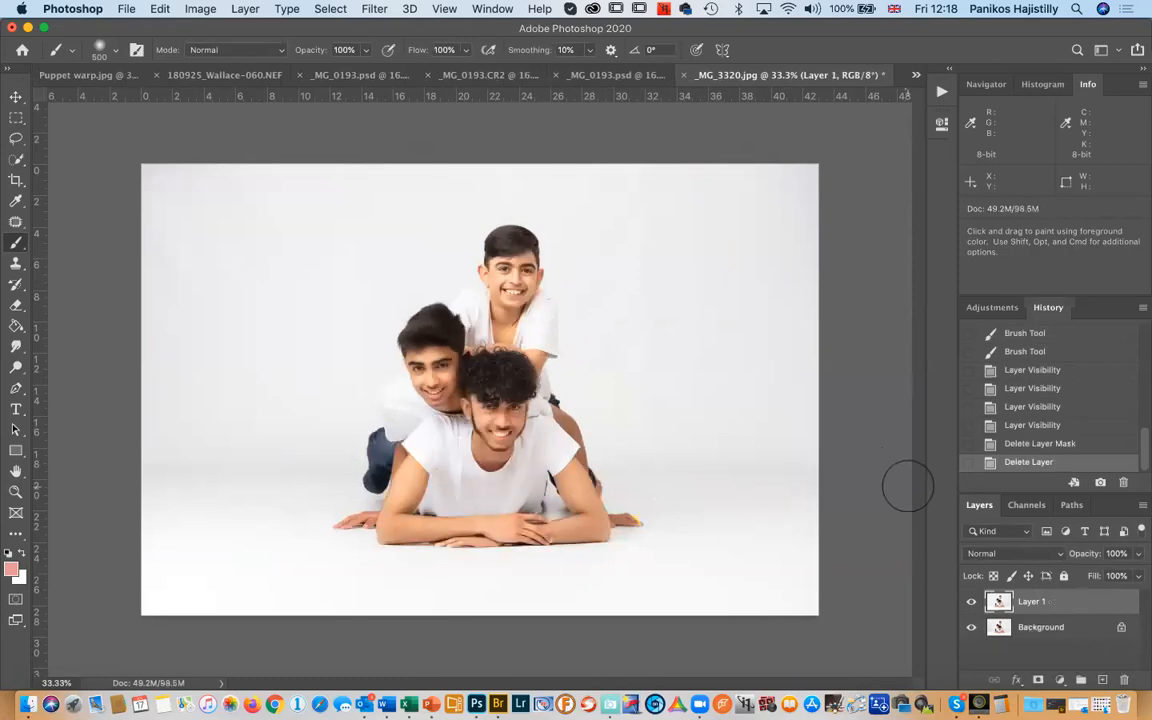
{"action": "key", "text": "super+j"}
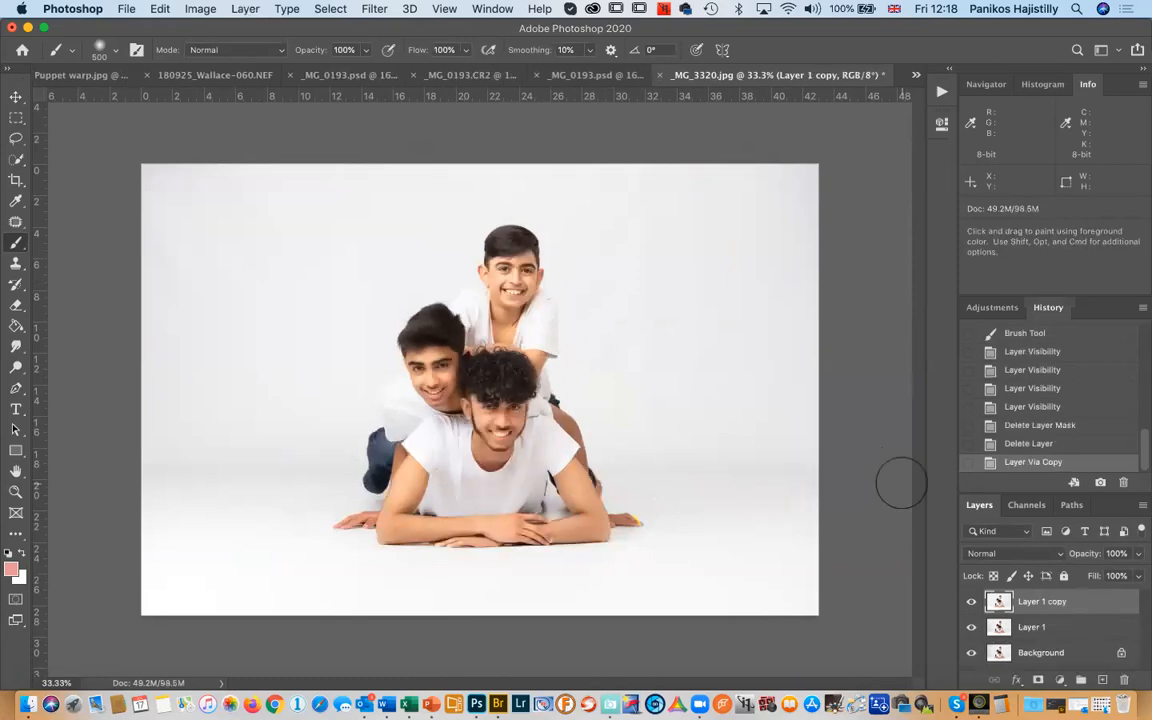
Try outlining the boys with freehand Lasso selections, and clear each selection
{"action": "key", "text": "l"}
{"action": "mouse_move", "coordinate": [496, 220]}
{"action": "left_mouse_down"}
{"action": "mouse_move", "coordinate": [452, 278]}
{"action": "mouse_move", "coordinate": [396, 318]}
{"action": "mouse_move", "coordinate": [340, 550]}
{"action": "mouse_move", "coordinate": [433, 563]}
{"action": "mouse_move", "coordinate": [582, 545]}
{"action": "left_mouse_up"}
{"action": "left_click", "coordinate": [560, 250]}
{"action": "mouse_move", "coordinate": [559, 243]}
{"action": "left_mouse_down"}
{"action": "mouse_move", "coordinate": [487, 217]}
{"action": "mouse_move", "coordinate": [421, 287]}
{"action": "mouse_move", "coordinate": [365, 379]}
{"action": "mouse_move", "coordinate": [321, 522]}
{"action": "mouse_move", "coordinate": [362, 558]}
{"action": "mouse_move", "coordinate": [426, 567]}
{"action": "mouse_move", "coordinate": [634, 544]}
{"action": "mouse_move", "coordinate": [652, 517]}
{"action": "mouse_move", "coordinate": [588, 397]}
{"action": "left_mouse_up"}
{"action": "left_click", "coordinate": [640, 355]}
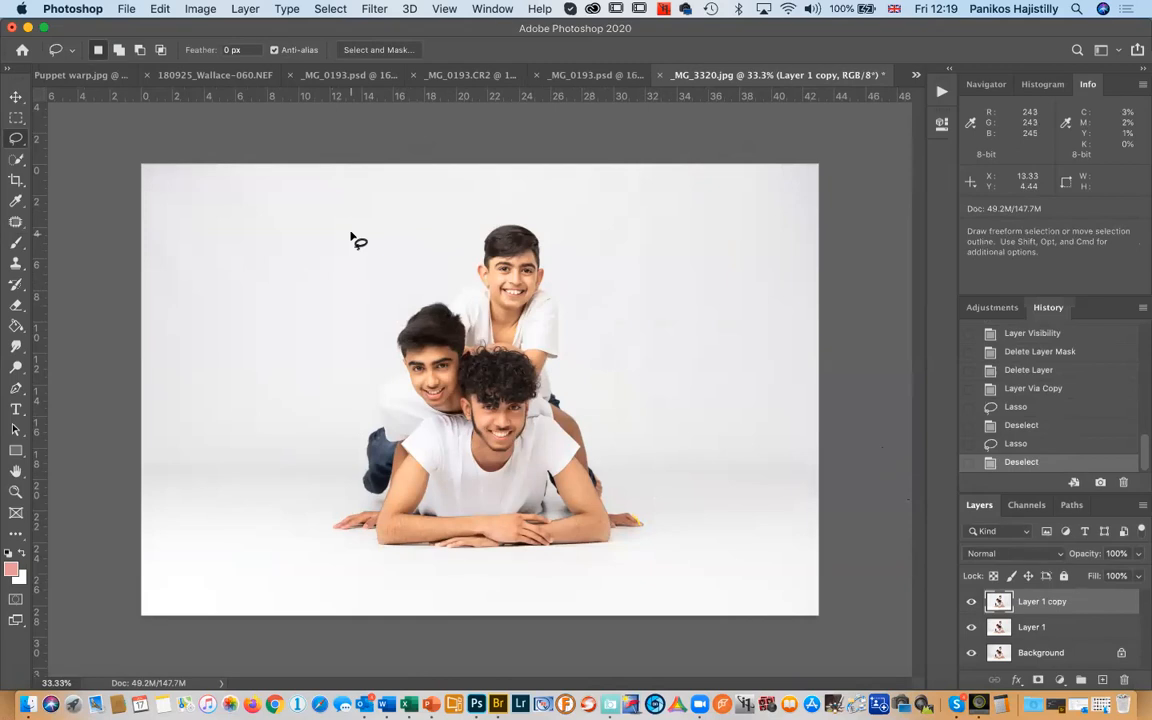
Select the three boys on Layer 1 copy automatically with Select Subject
{"action": "left_click", "coordinate": [14, 158]}
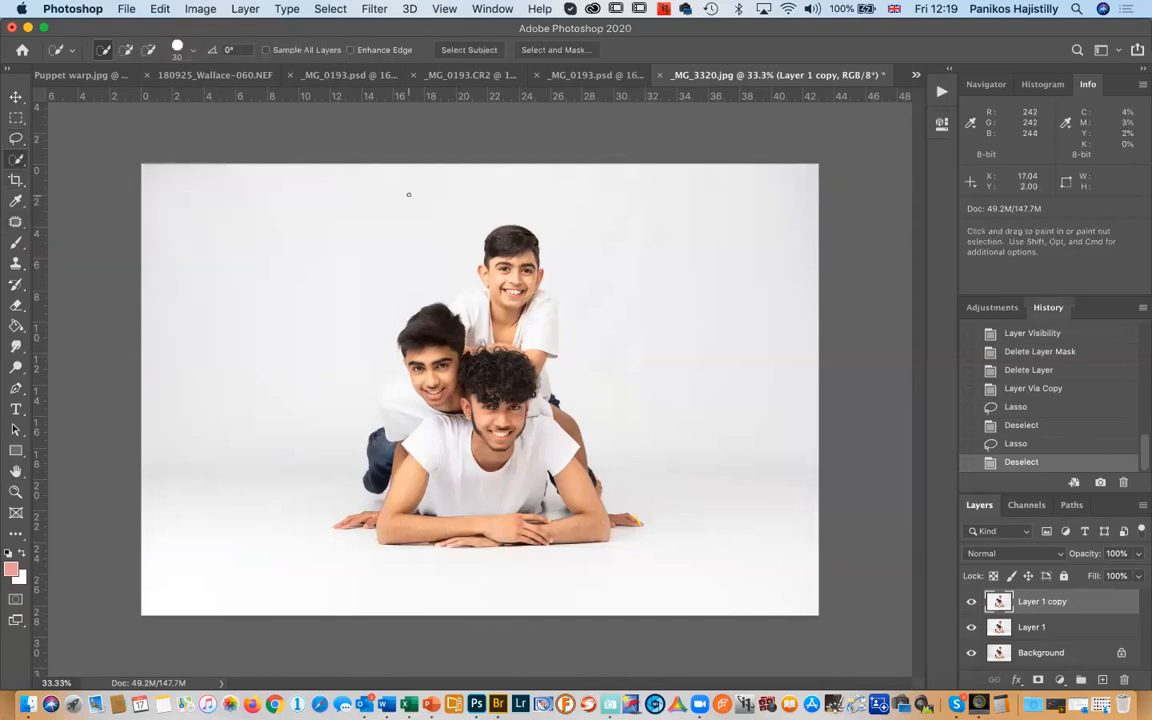
{"action": "left_click", "coordinate": [457, 50]}
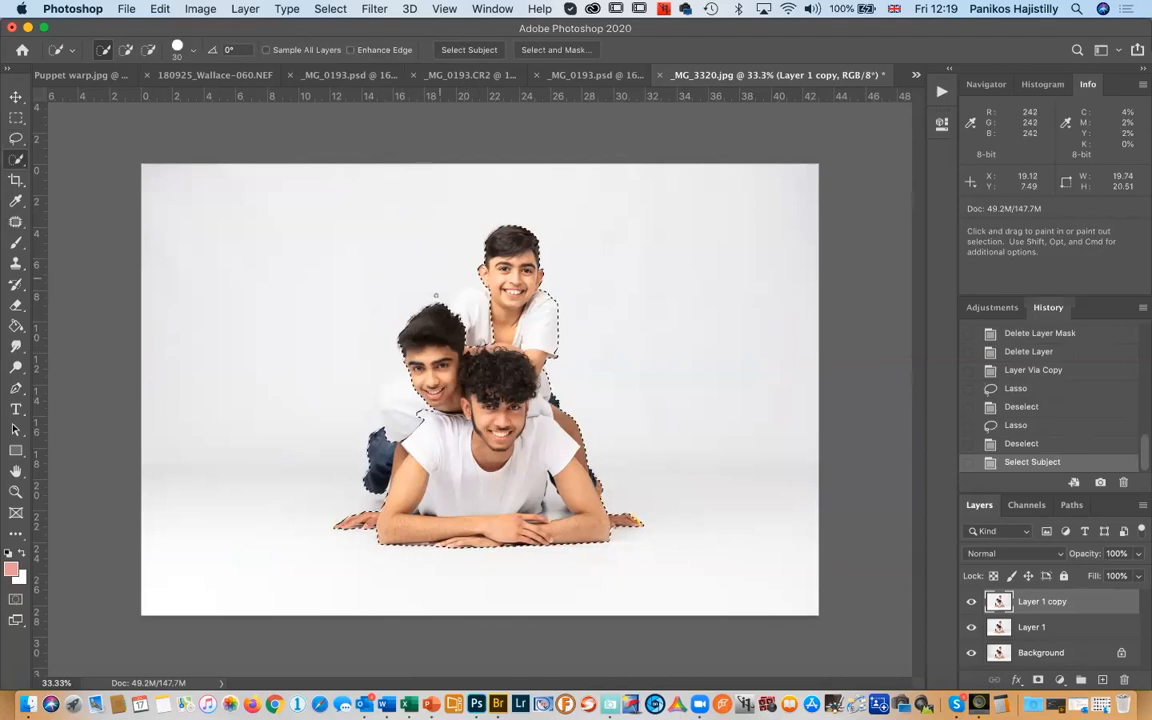
Add the top boy's white shirt shoulder and sleeve edge to the subject selection with the Lasso in add-to-selection mode
{"action": "key", "text": "super+plus"}
{"action": "key", "text": "super+plus"}
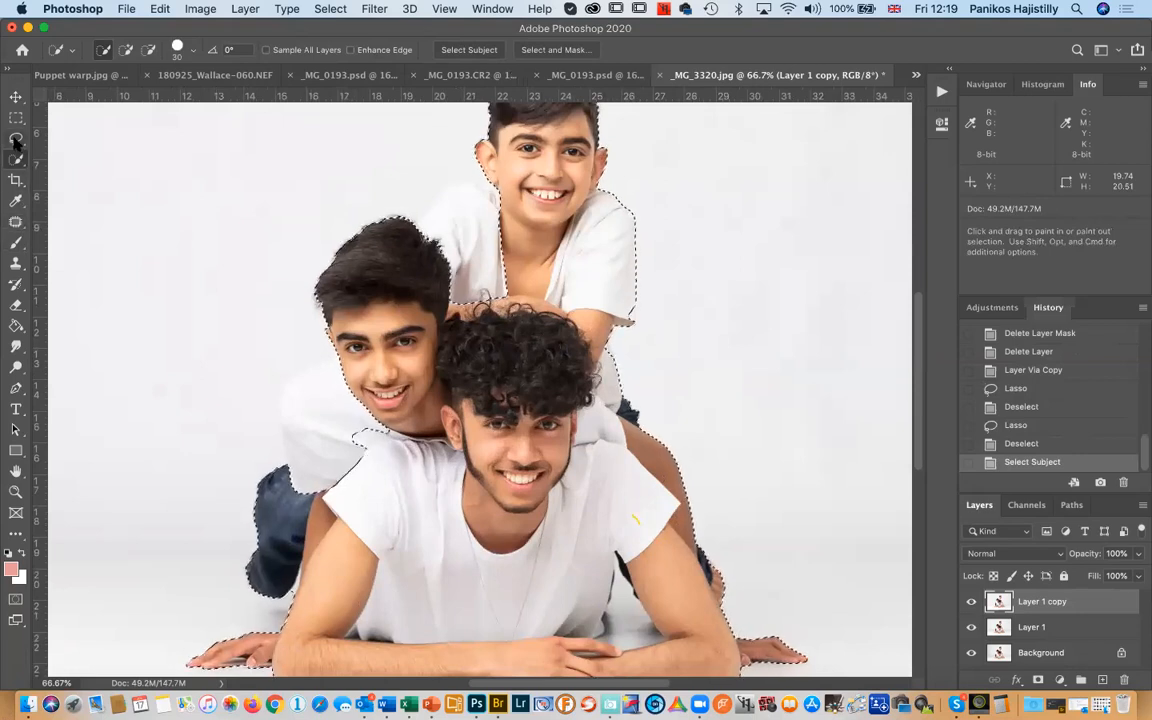
{"action": "left_click", "coordinate": [16, 242]}
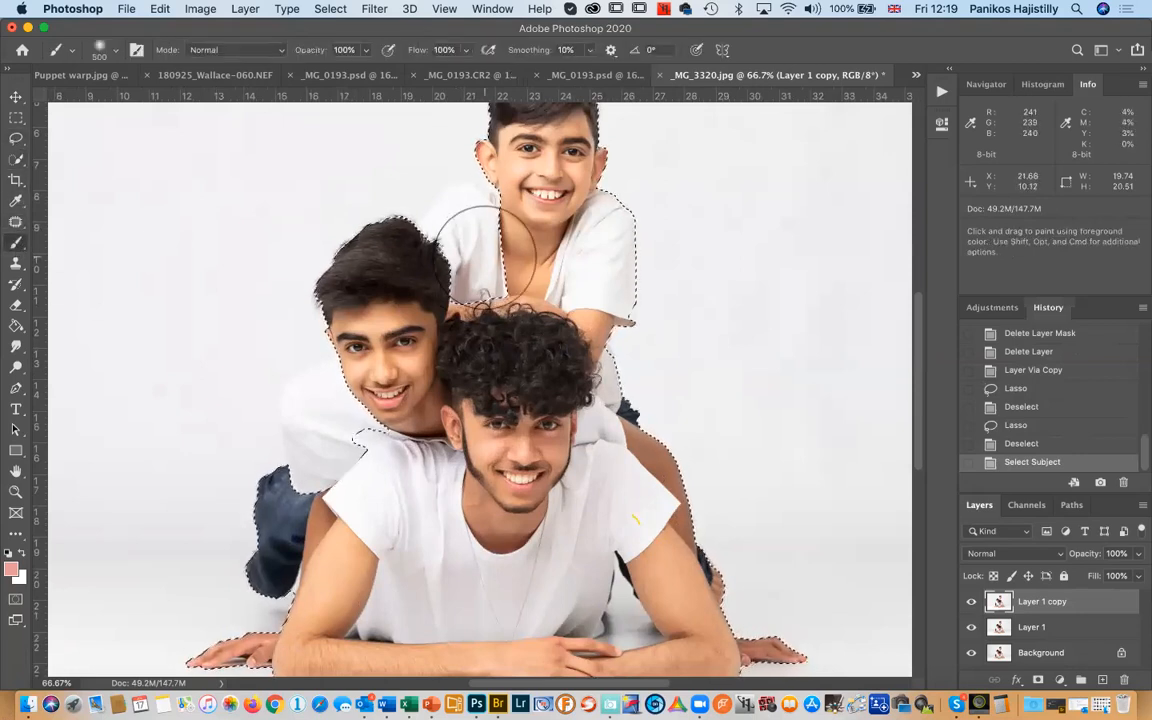
{"action": "left_click", "coordinate": [16, 138]}
{"action": "mouse_move", "coordinate": [501, 180]}
{"action": "left_mouse_down"}
{"action": "mouse_move", "coordinate": [442, 193]}
{"action": "mouse_move", "coordinate": [488, 200]}
{"action": "left_mouse_up"}
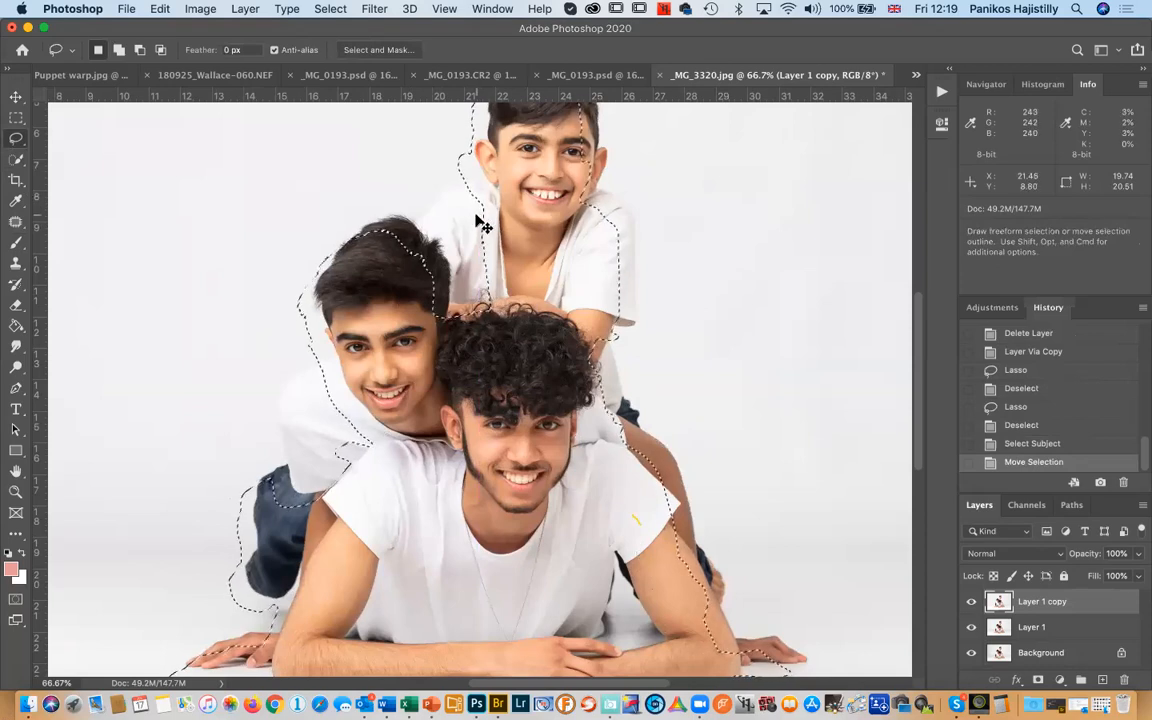
{"action": "key", "text": "super+z"}
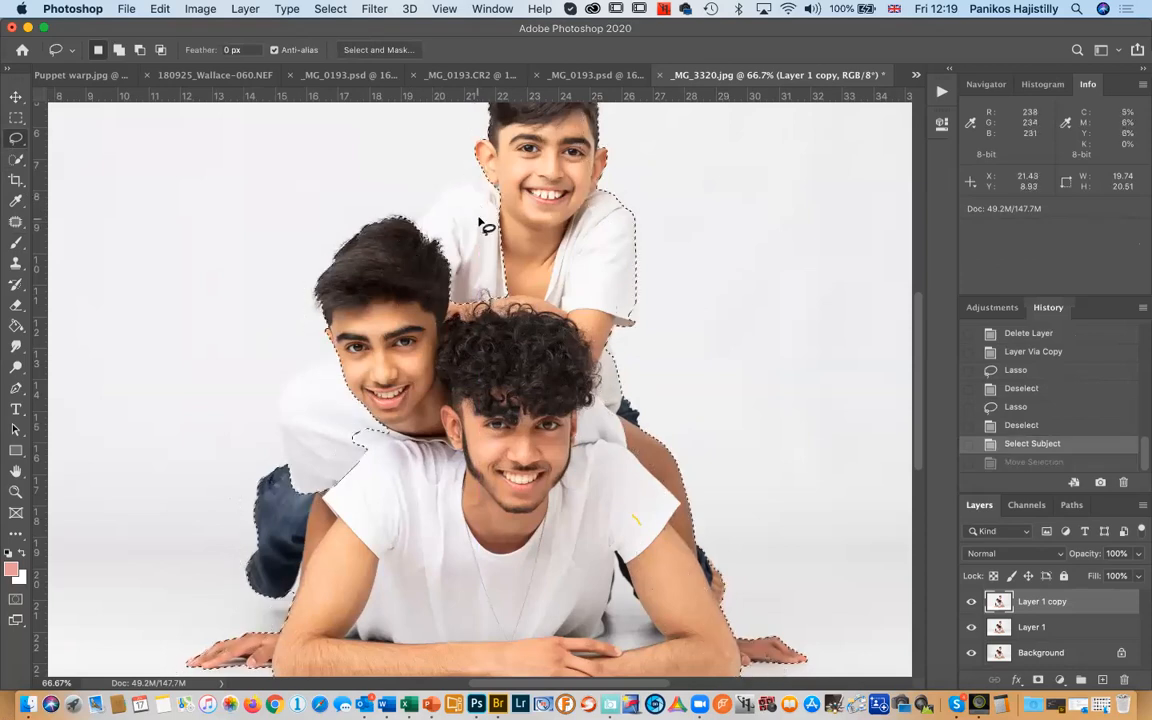
{"action": "left_click", "coordinate": [118, 52]}
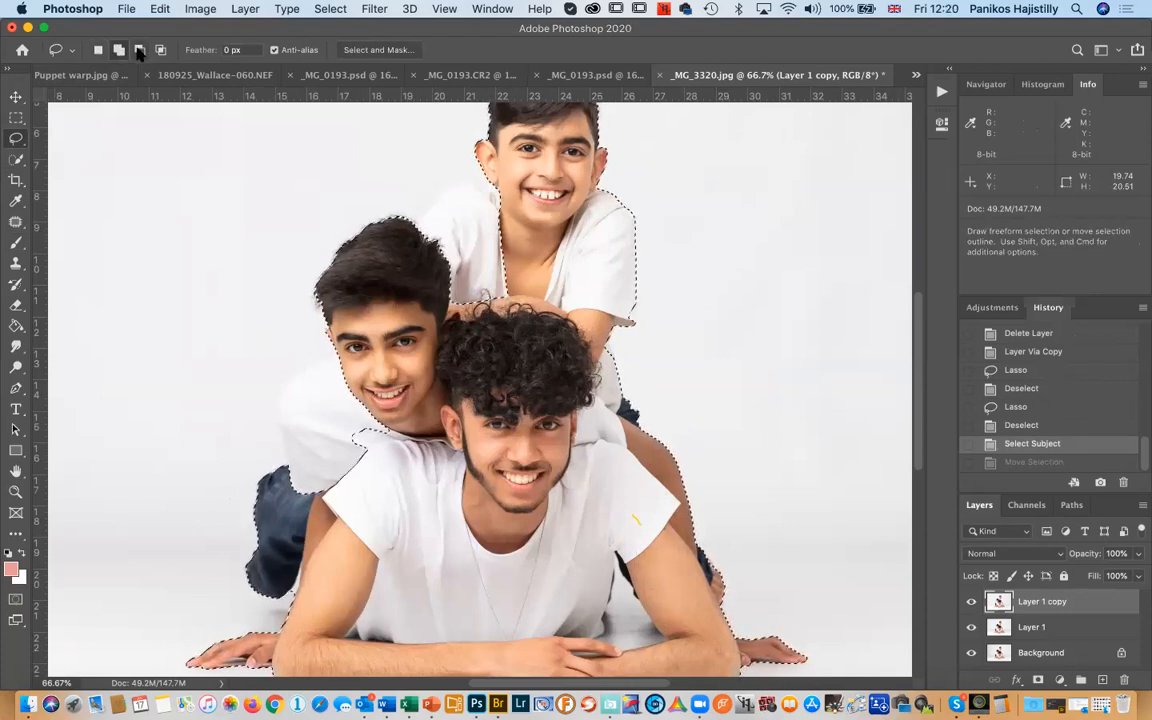
{"action": "left_click", "coordinate": [162, 51]}
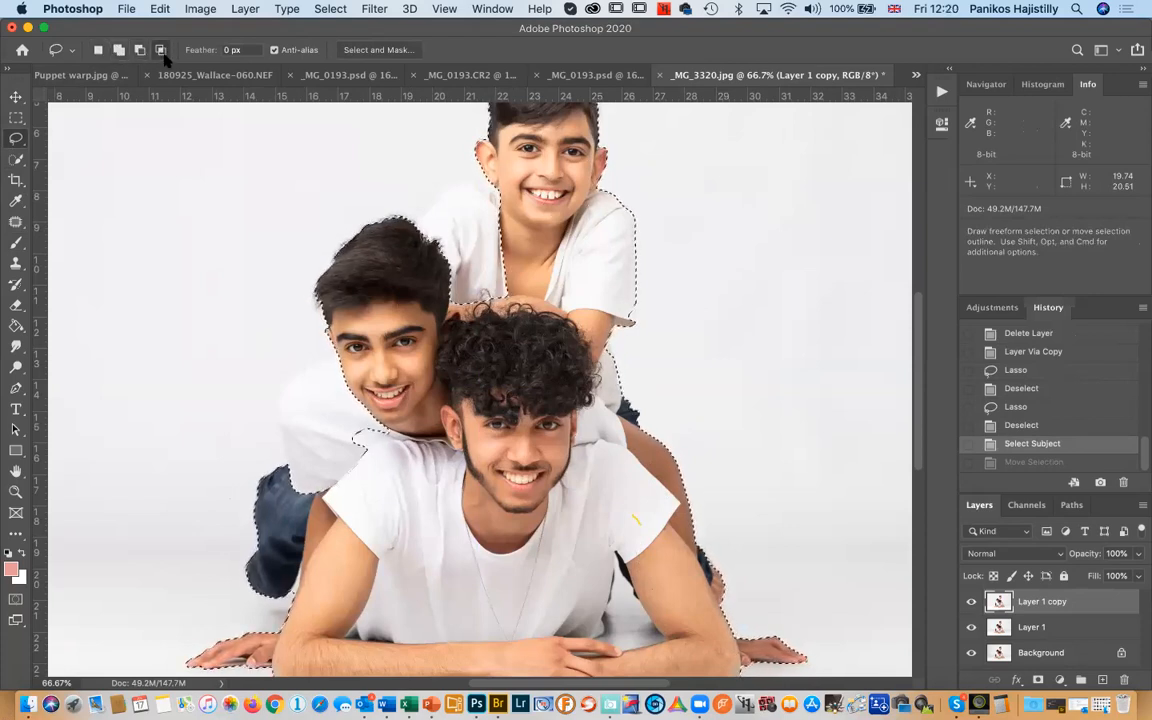
{"action": "left_click", "coordinate": [119, 51]}
{"action": "mouse_move", "coordinate": [493, 175]}
{"action": "left_mouse_down"}
{"action": "mouse_move", "coordinate": [455, 250]}
{"action": "mouse_move", "coordinate": [395, 300]}
{"action": "mouse_move", "coordinate": [490, 292]}
{"action": "mouse_move", "coordinate": [486, 177]}
{"action": "left_mouse_up"}
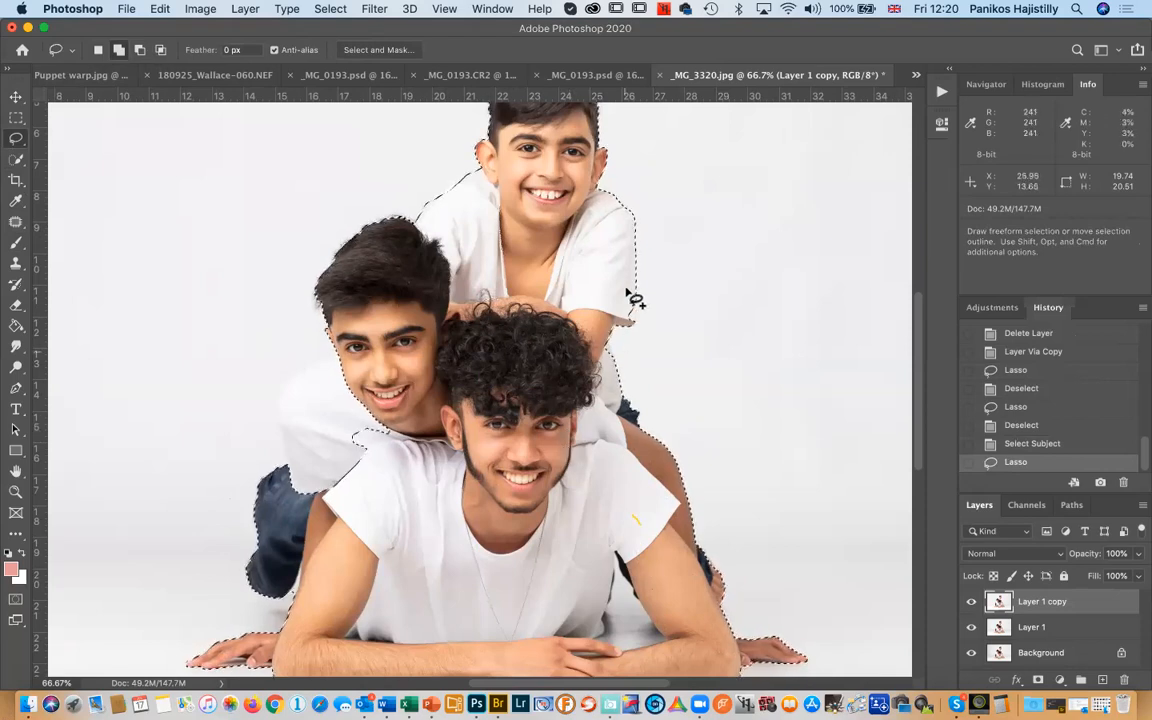
{"action": "left_click_drag", "start_coordinate": [640, 340], "coordinate": [630, 298]}
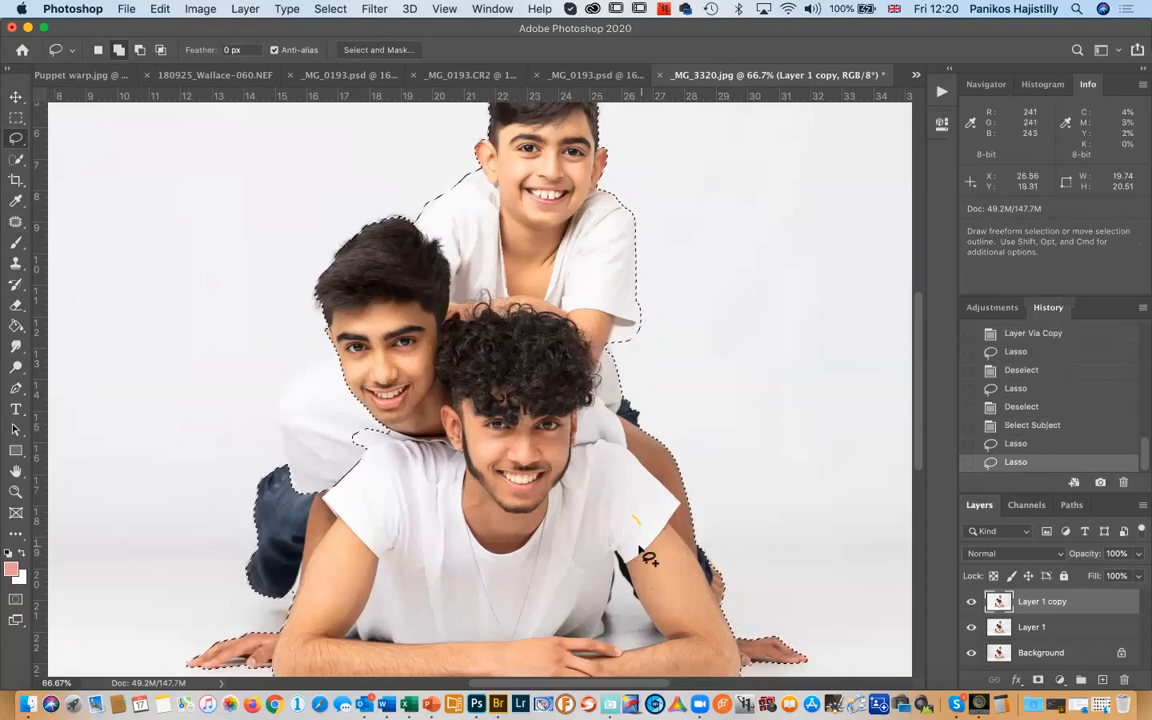
Extend the selection with the Lasso around the middle boy's white shirt, face edge and hair
{"action": "scroll", "coordinate": [609, 330], "scroll_direction": "down", "scroll_amount": 5}
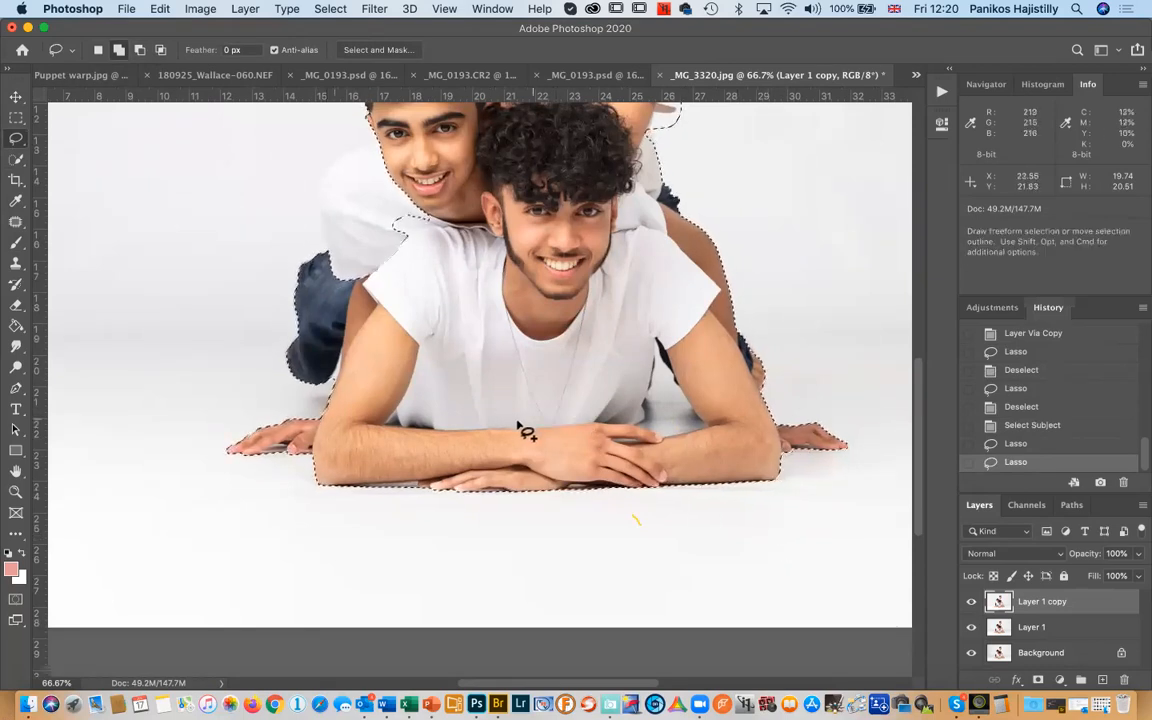
{"action": "scroll", "coordinate": [527, 437], "scroll_direction": "up", "scroll_amount": 5}
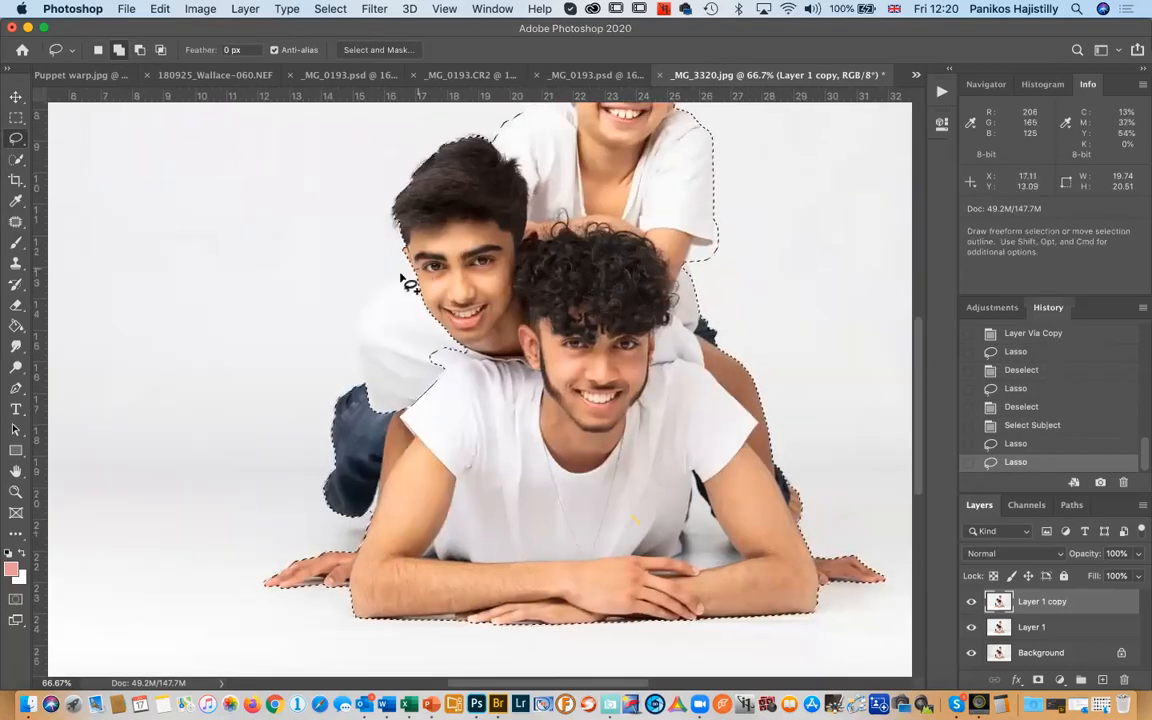
{"action": "mouse_move", "coordinate": [352, 370]}
{"action": "left_mouse_down"}
{"action": "mouse_move", "coordinate": [355, 396]}
{"action": "mouse_move", "coordinate": [372, 406]}
{"action": "left_mouse_up"}
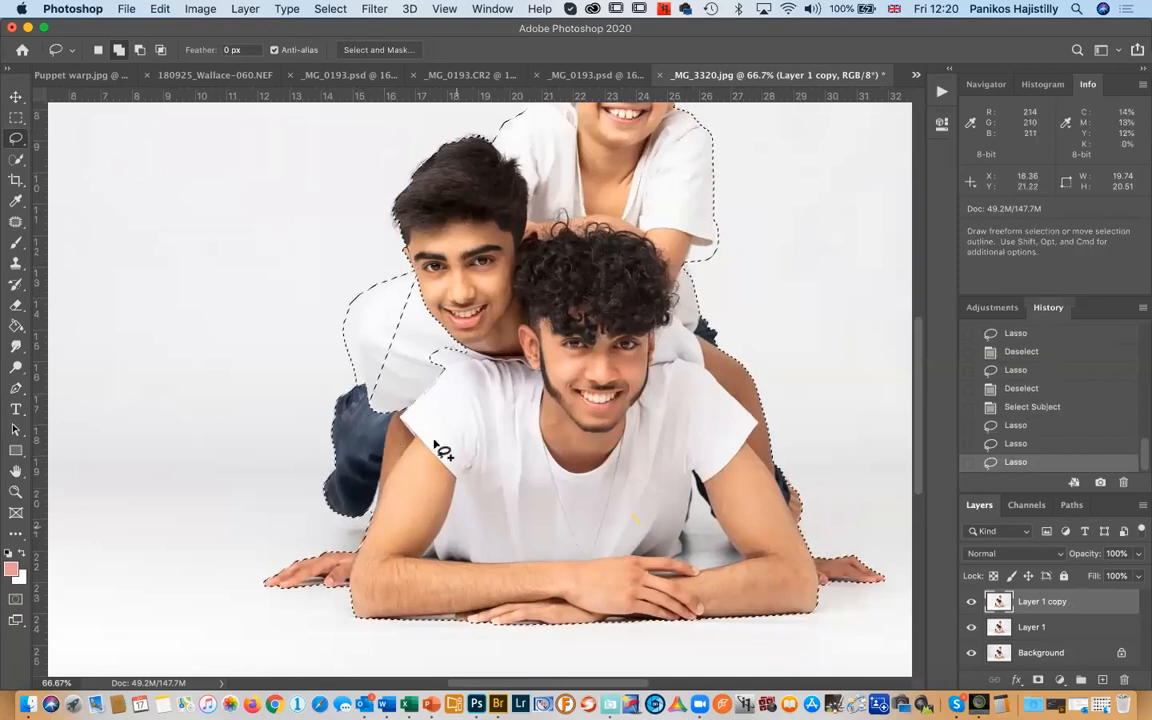
{"action": "mouse_move", "coordinate": [407, 290]}
{"action": "left_mouse_down"}
{"action": "mouse_move", "coordinate": [336, 340]}
{"action": "mouse_move", "coordinate": [410, 399]}
{"action": "mouse_move", "coordinate": [437, 285]}
{"action": "left_mouse_up"}
{"action": "key", "text": "space"}
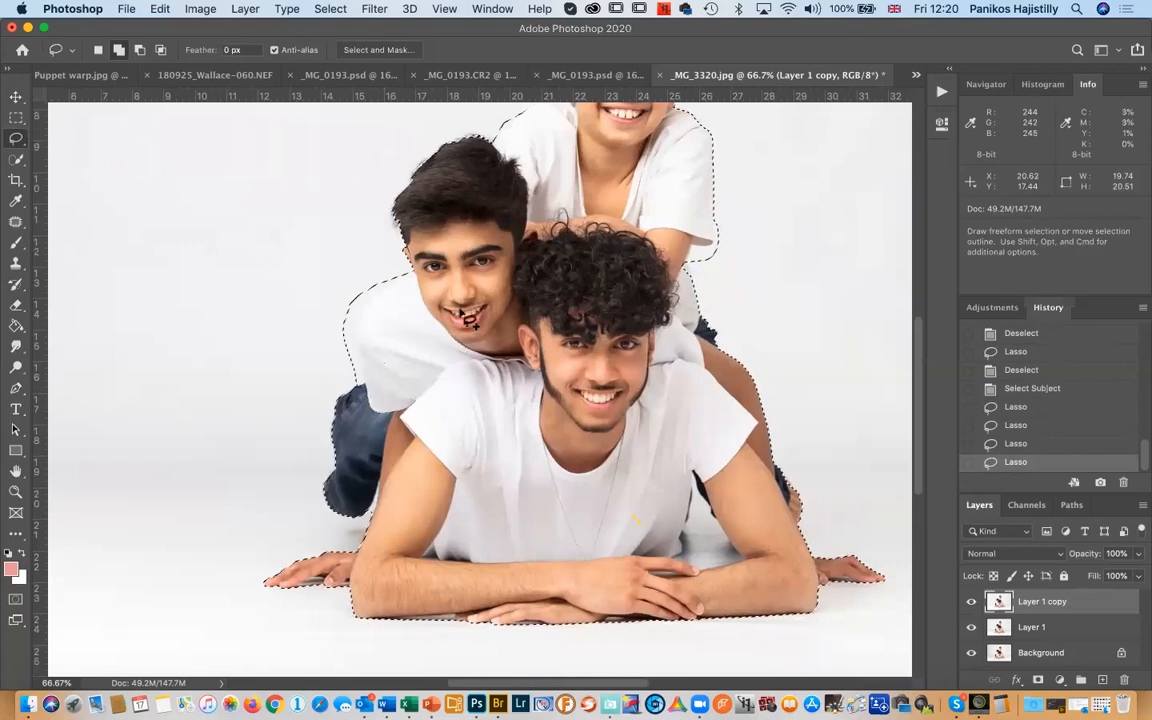
{"action": "mouse_move", "coordinate": [468, 306]}
{"action": "left_mouse_down"}
{"action": "mouse_move", "coordinate": [426, 350]}
{"action": "mouse_move", "coordinate": [415, 378]}
{"action": "mouse_move", "coordinate": [446, 191]}
{"action": "mouse_move", "coordinate": [371, 208]}
{"action": "mouse_move", "coordinate": [347, 228]}
{"action": "mouse_move", "coordinate": [330, 272]}
{"action": "mouse_move", "coordinate": [370, 390]}
{"action": "left_mouse_up"}
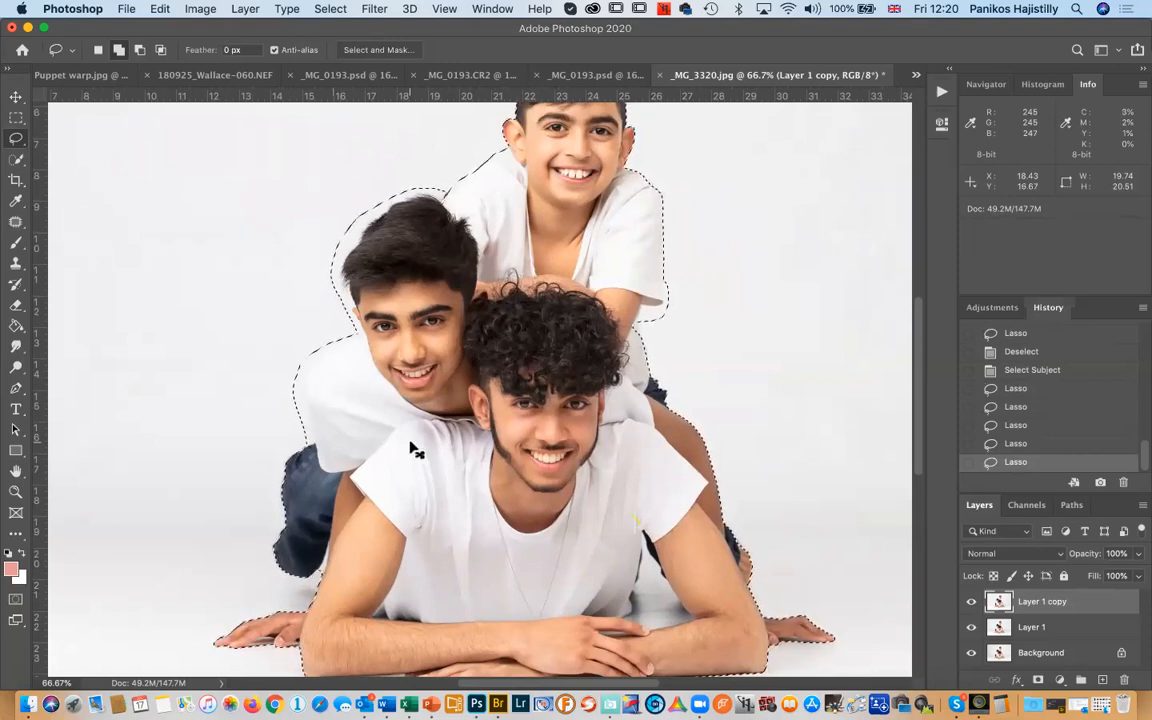
Copy the selected boys, fill their area on Layer 1 copy with surrounding backdrop tones, and clear the selection
{"action": "key", "text": "super+c"}
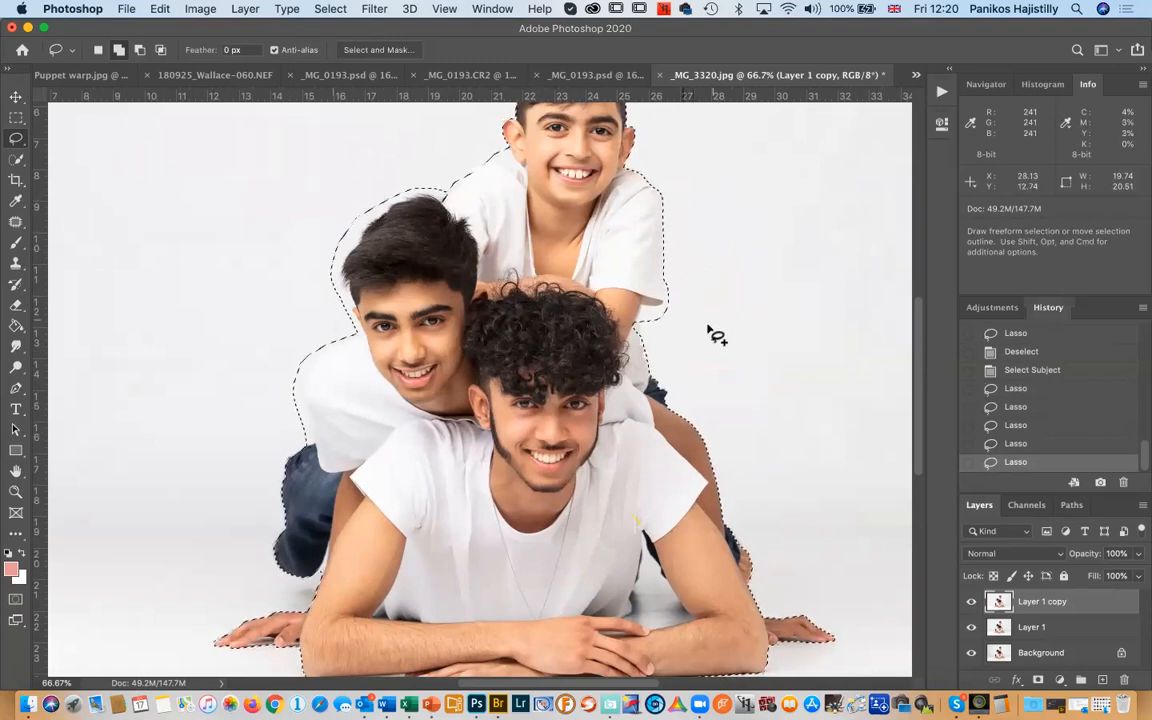
{"action": "key", "text": "super+minus"}
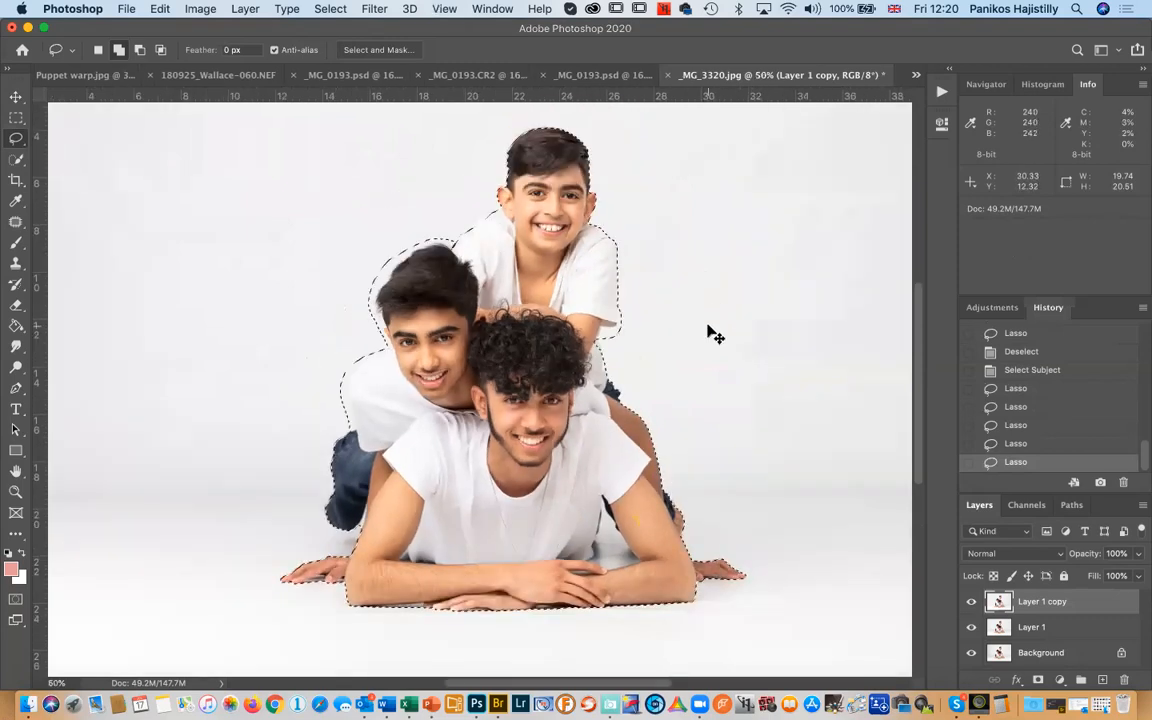
{"action": "key", "text": "super+minus"}
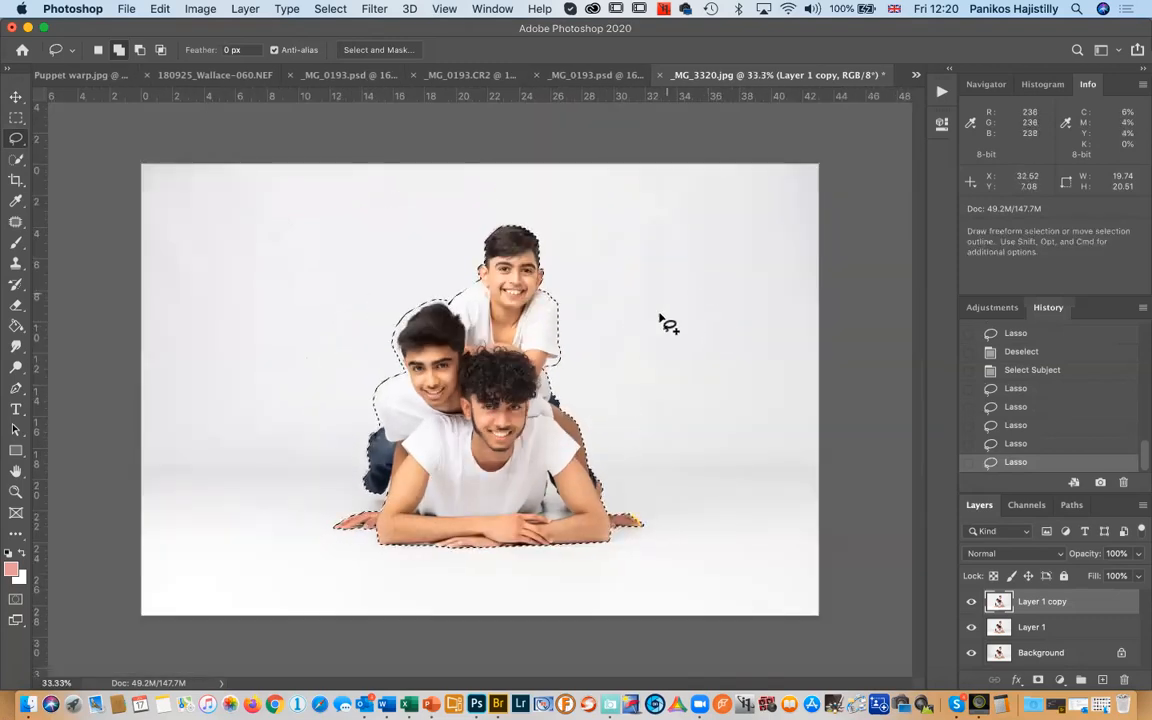
{"action": "left_click", "coordinate": [97, 49]}
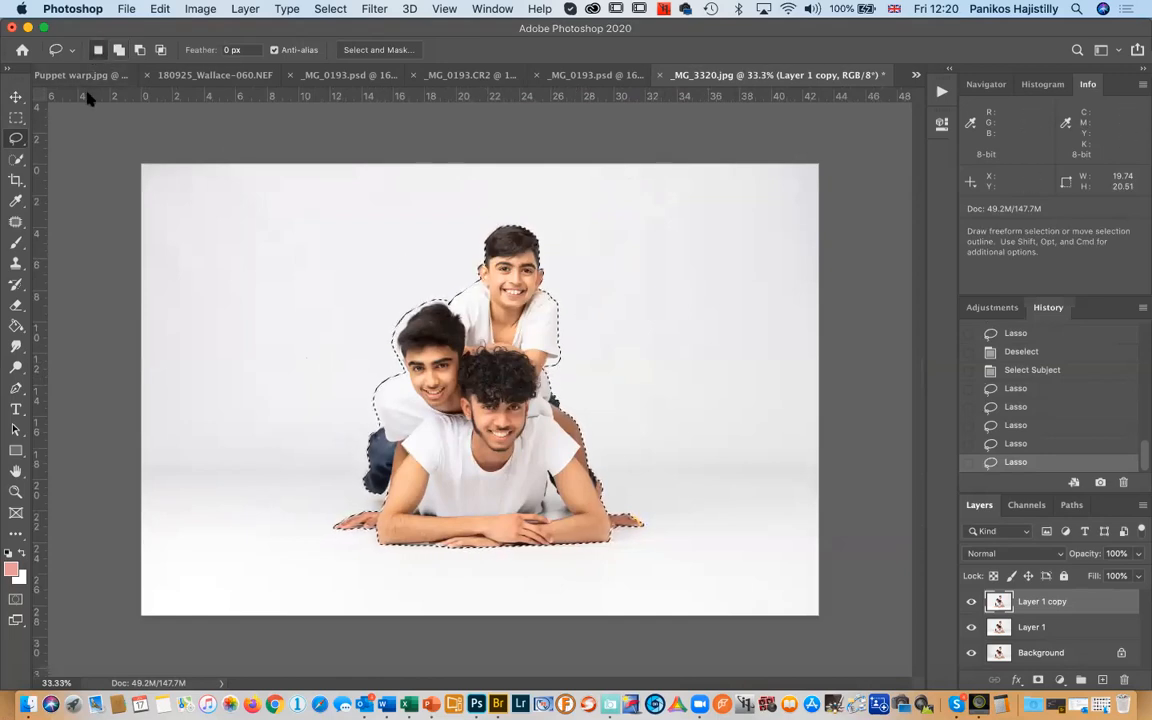
{"action": "right_click", "coordinate": [481, 348]}
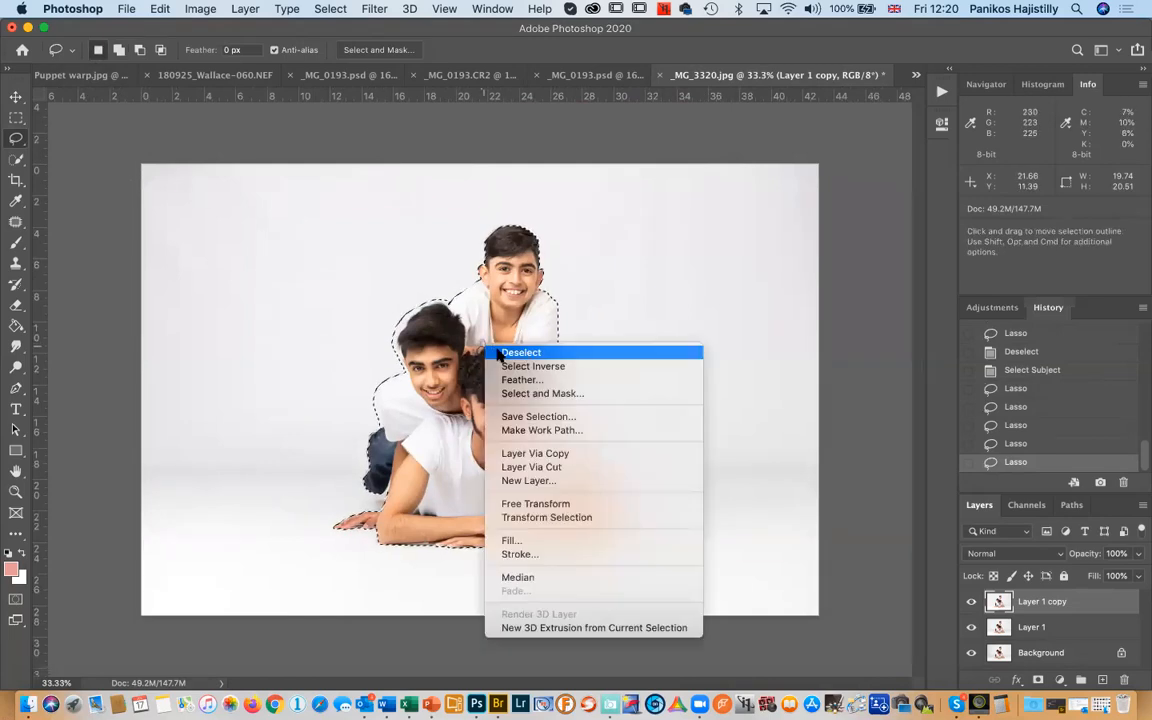
{"action": "left_click", "coordinate": [545, 541]}
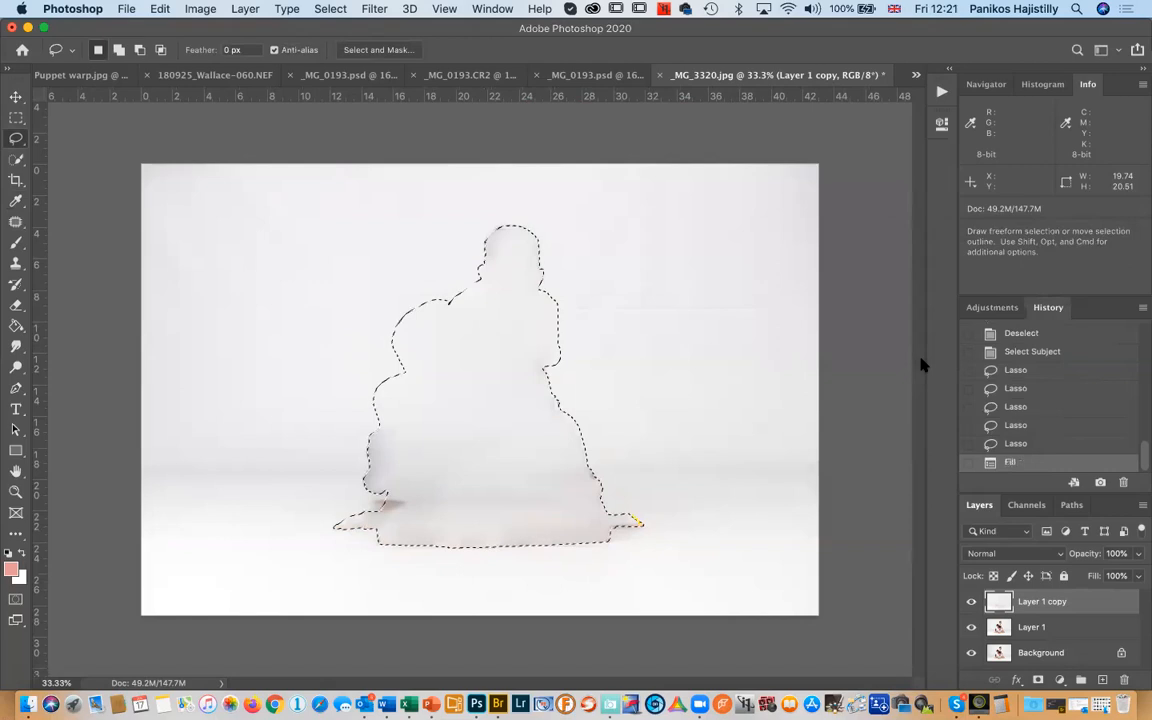
{"action": "key", "text": "super+d"}
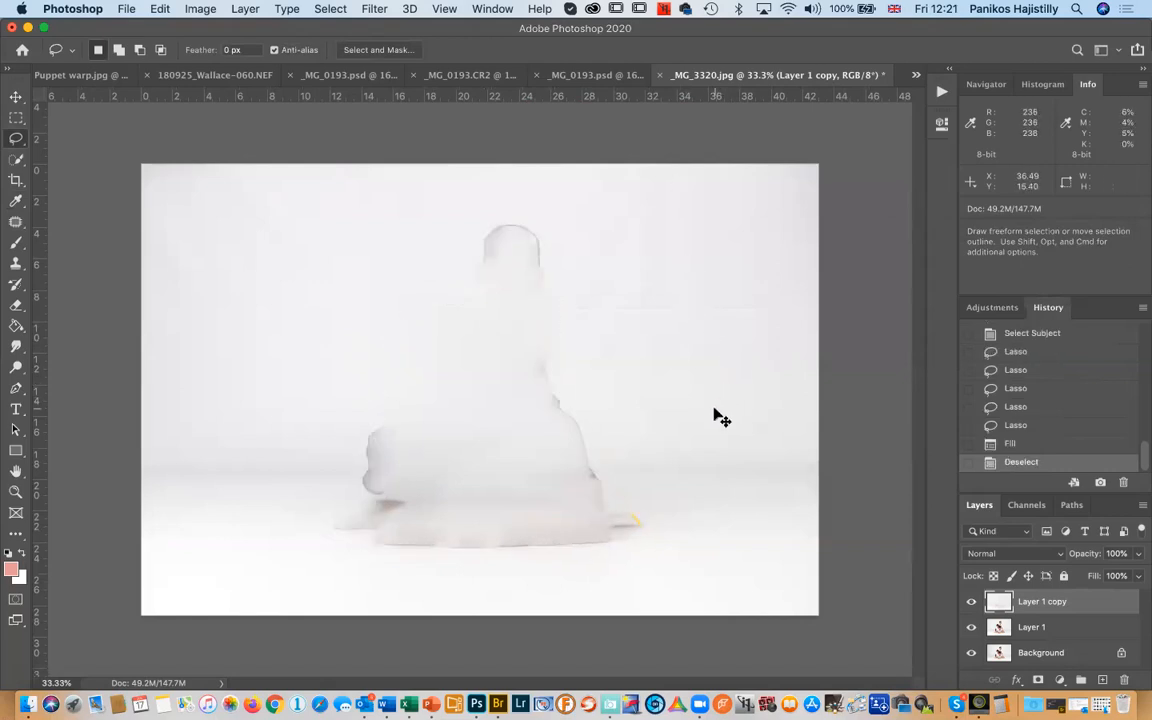
Select the whole canvas and apply the Average blur to Layer 1 copy
{"action": "key", "text": "super+a"}
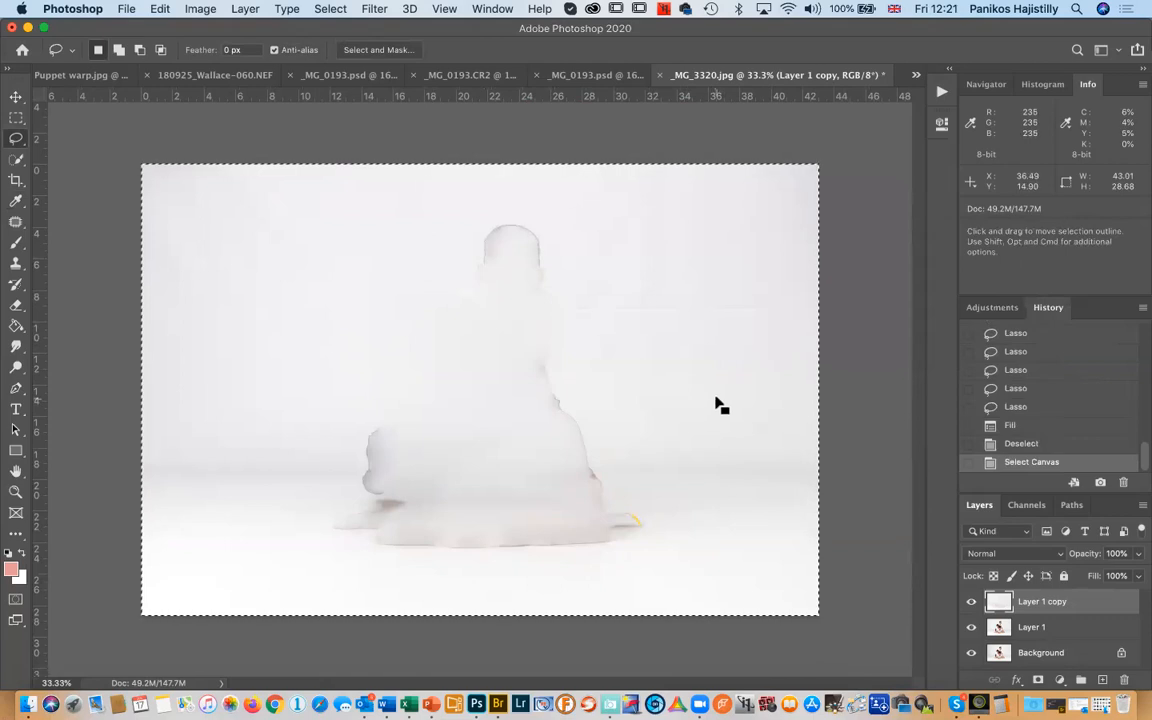
{"action": "left_click", "coordinate": [365, 9]}
{"action": "mouse_move", "coordinate": [401, 204]}
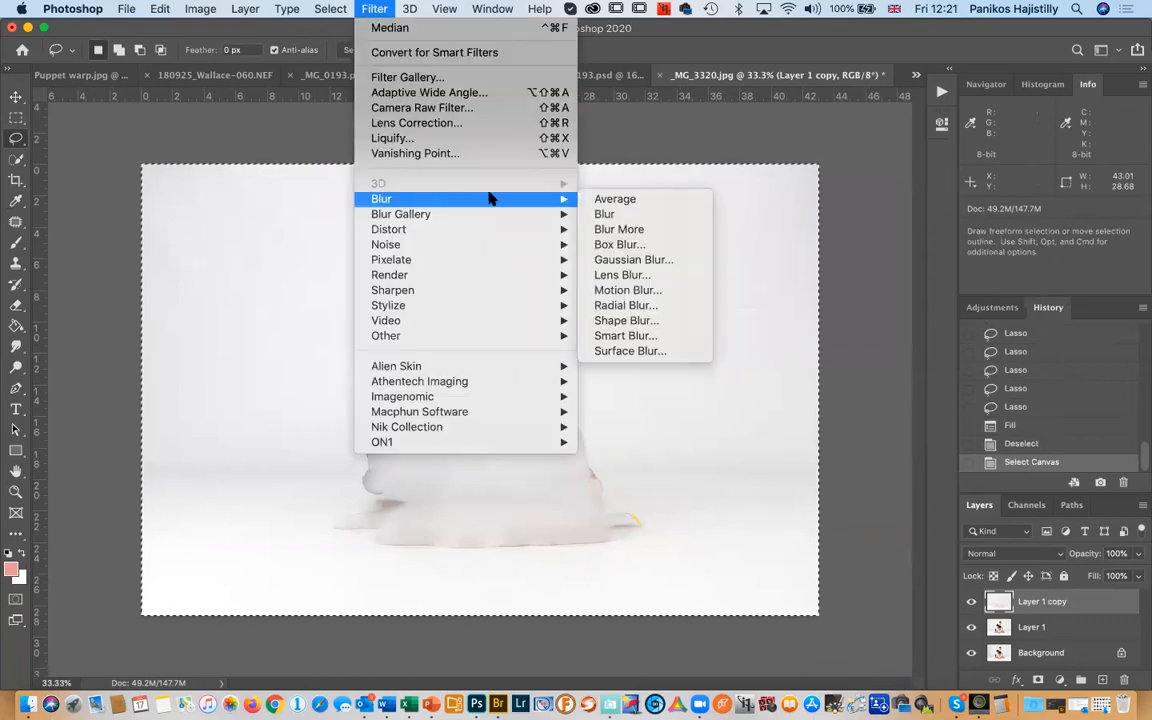
{"action": "left_click", "coordinate": [614, 199]}
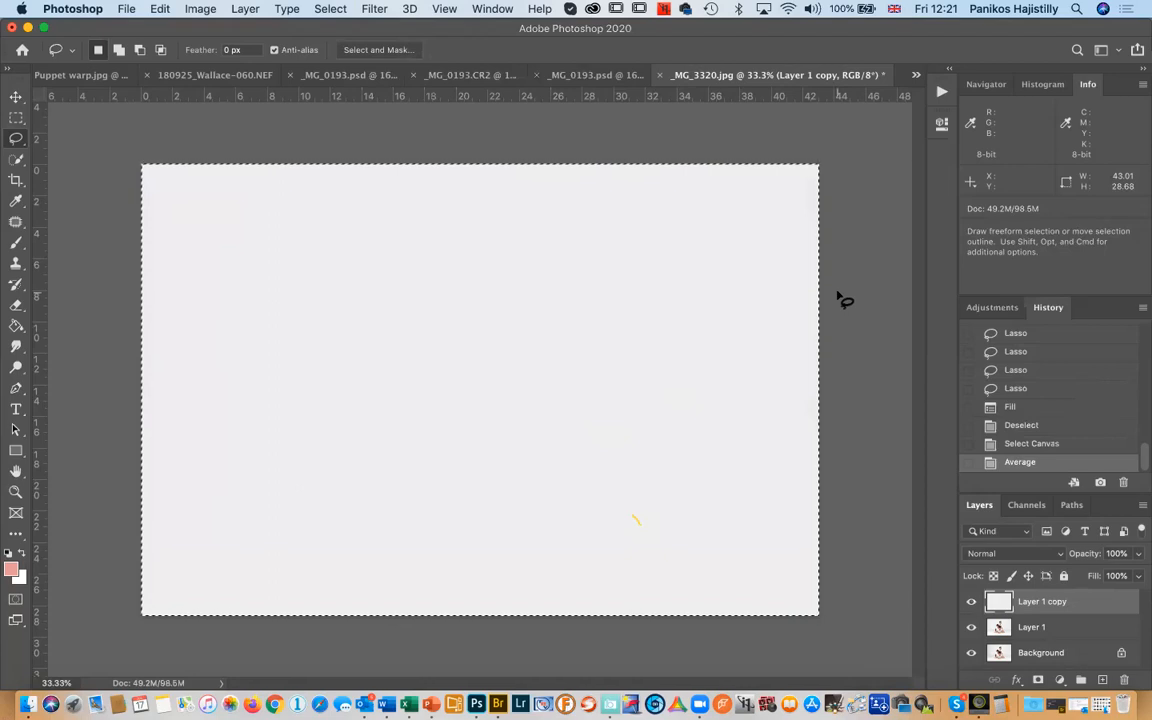
Try pasting the copied boys over the averaged backdrop, merge them into Layer 1 copy, and compare it with the original
{"action": "key", "text": "super+v"}
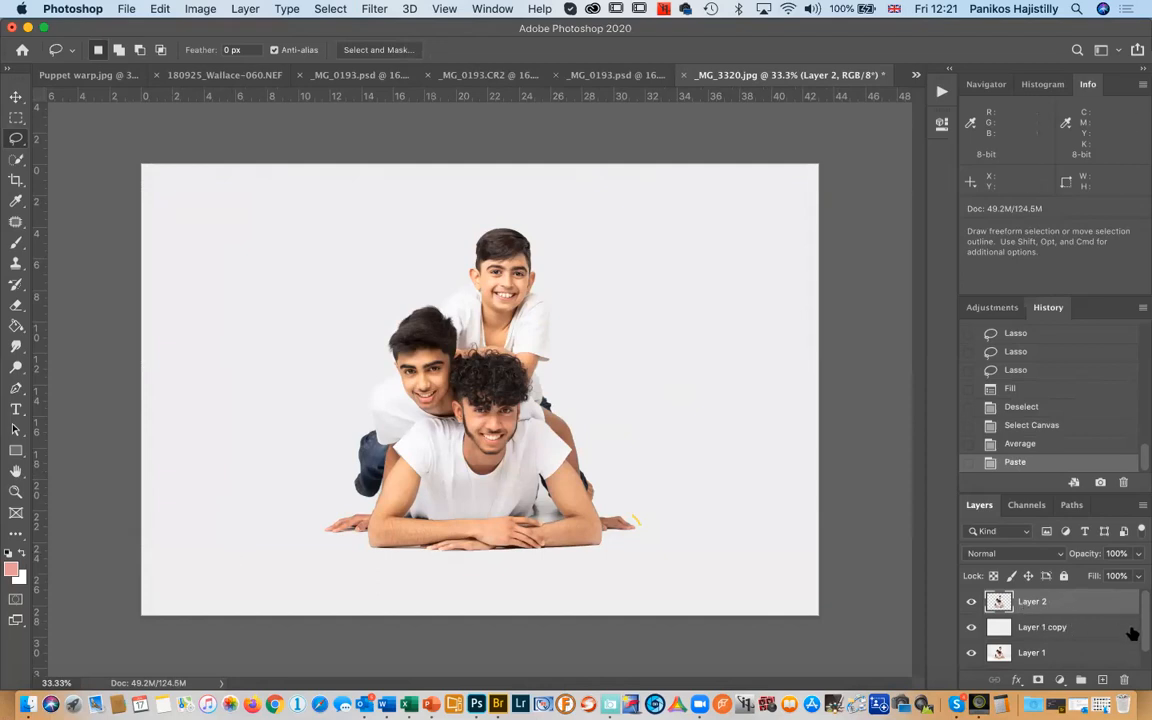
{"action": "key", "text": "super+e"}
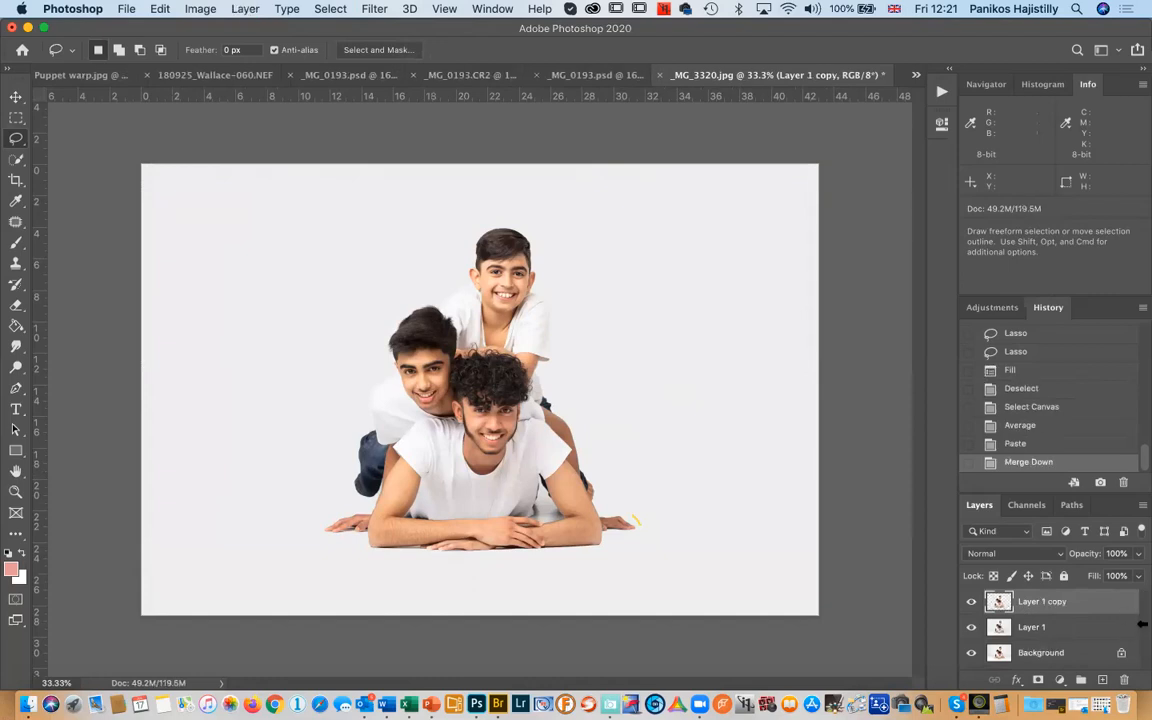
{"action": "left_click", "coordinate": [971, 603]}
{"action": "left_click", "coordinate": [970, 603]}
{"action": "left_click", "coordinate": [971, 603]}
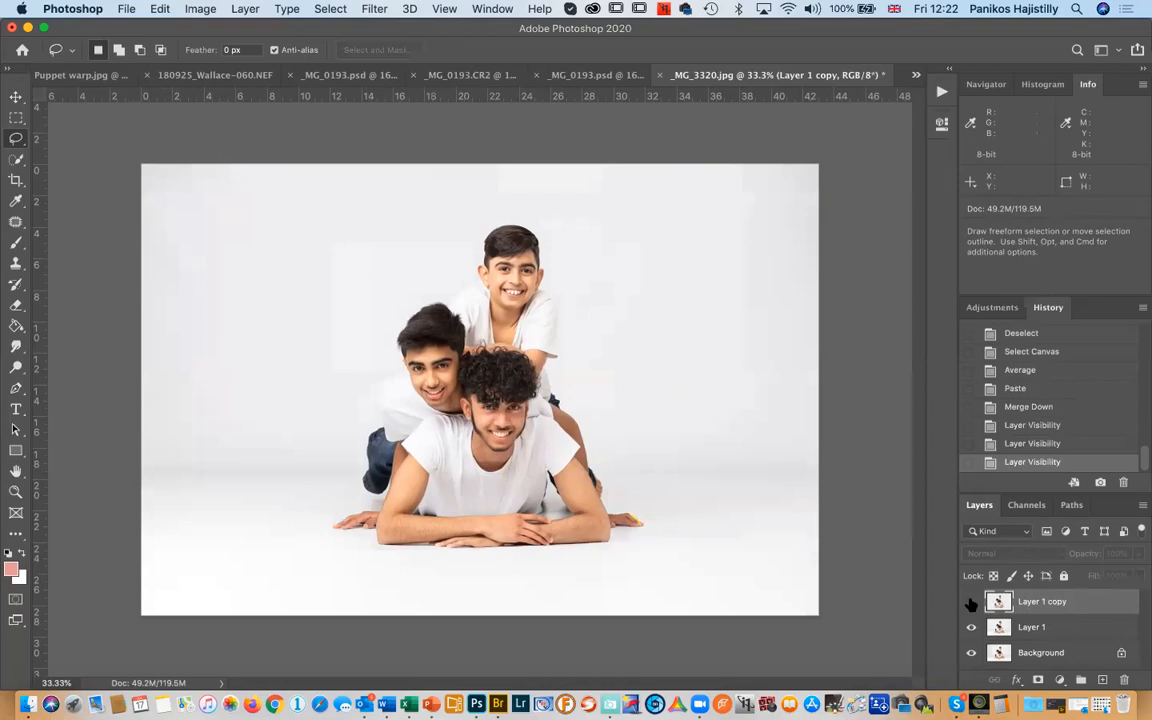
Undo the visibility changes, the merge and the paste, going back to the Average blur
{"action": "key", "text": "super+z"}
{"action": "key", "text": "super+z"}
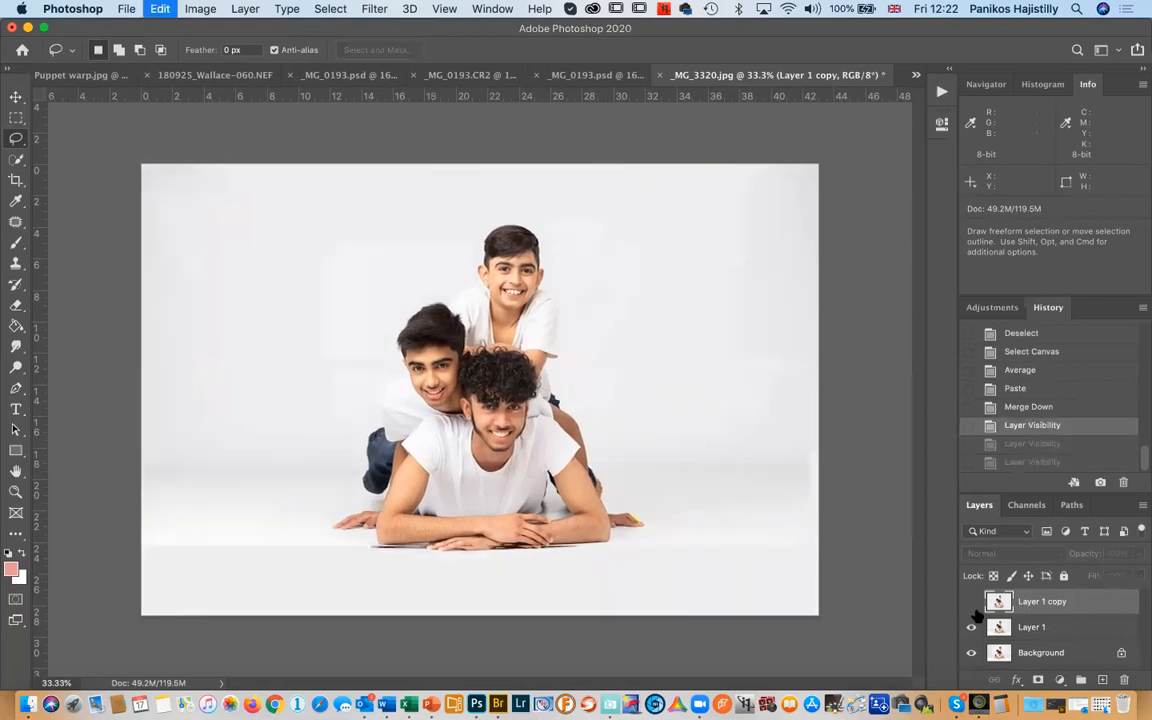
{"action": "key", "text": "super+z"}
{"action": "key", "text": "super+z"}
{"action": "key", "text": "super+z"}
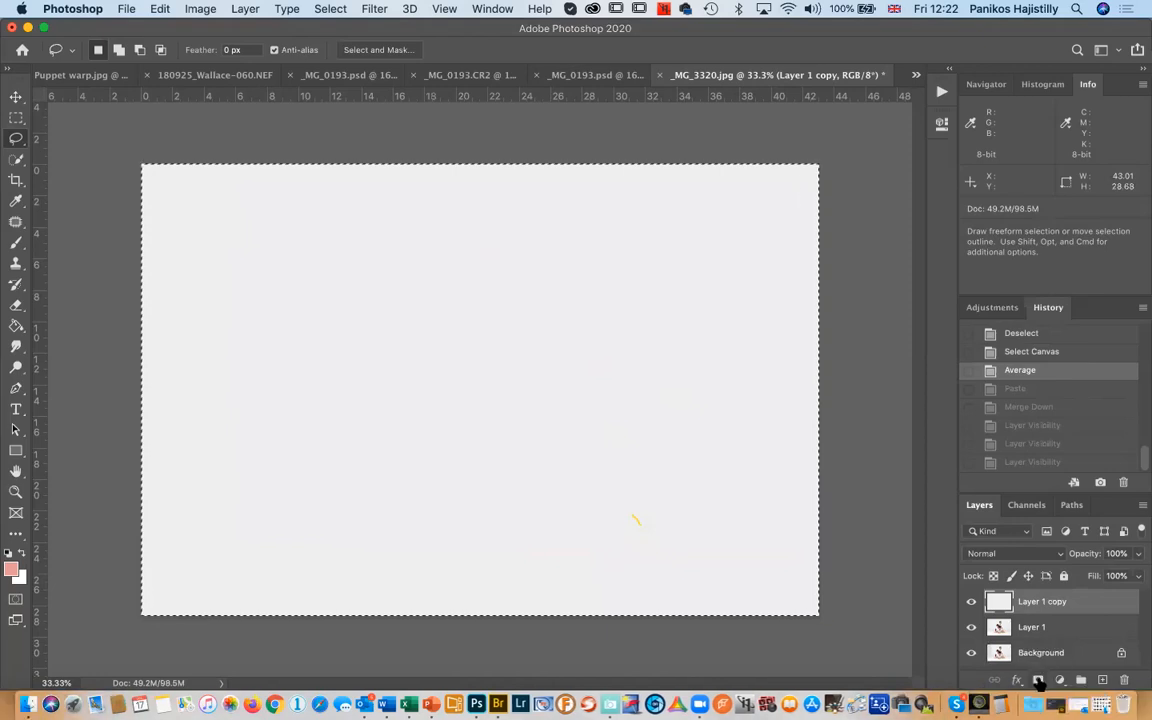
Add a layer mask to Layer 1 copy and paint the three boys back in with an 1100 px black brush
{"action": "left_click", "coordinate": [1038, 680]}
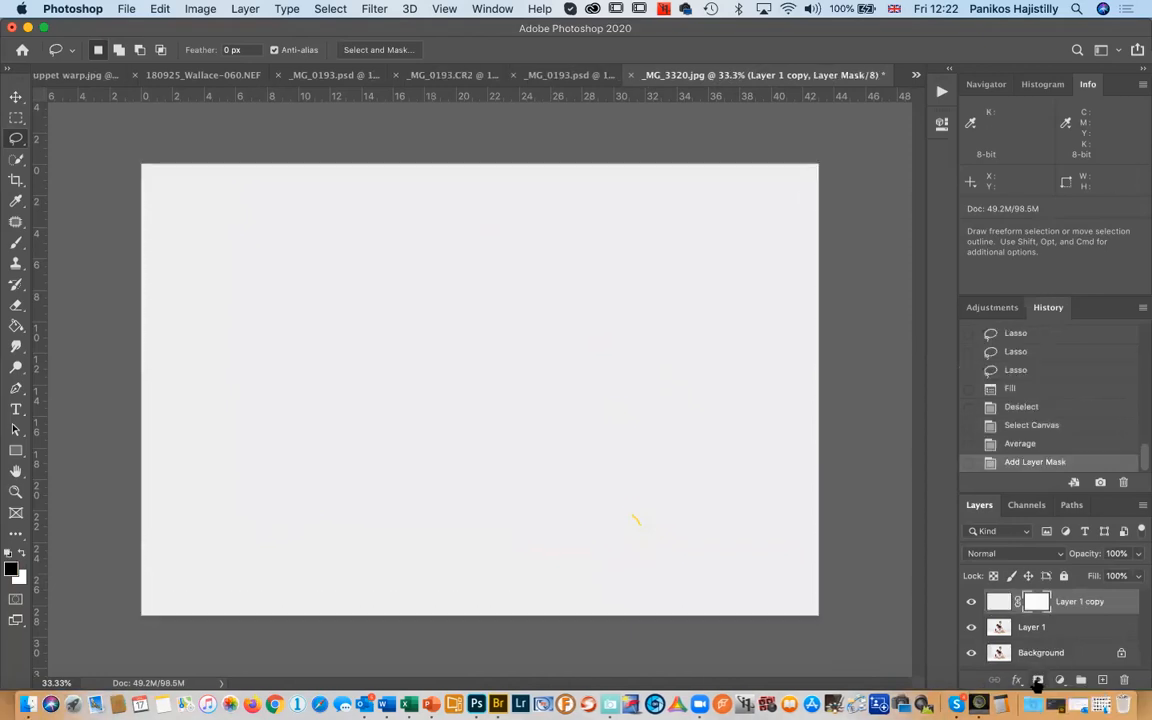
{"action": "key", "text": "b"}
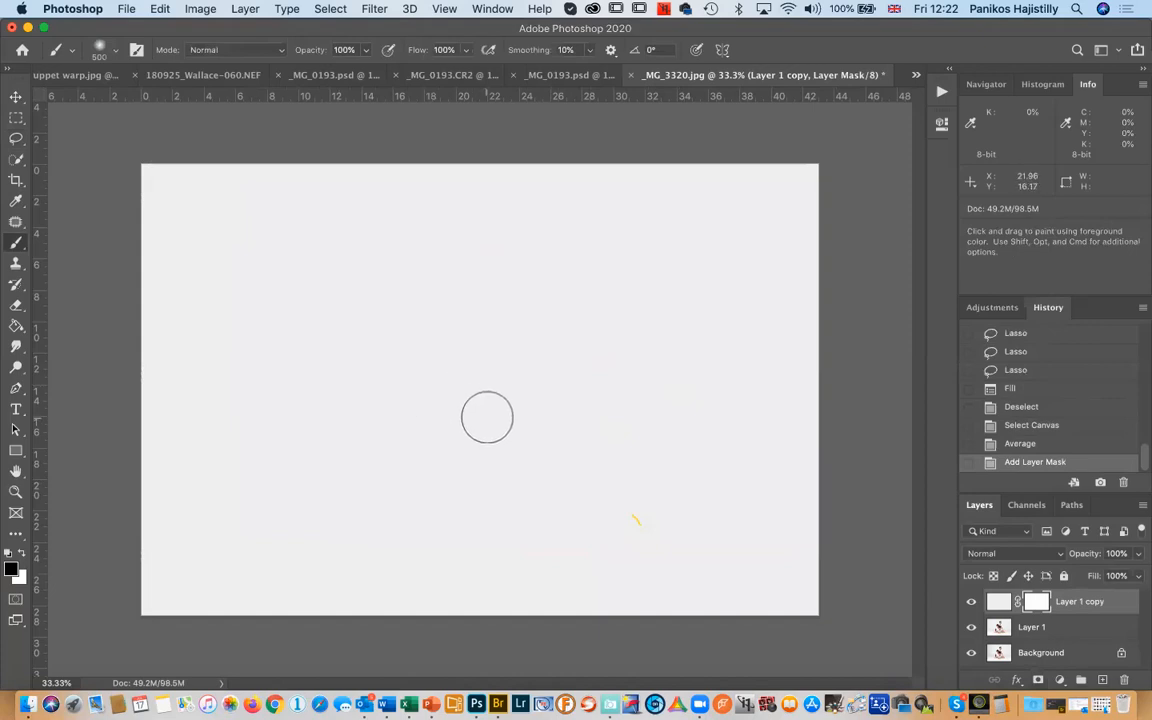
{"action": "key", "text": "bracketright"}
{"action": "key", "text": "bracketright"}
{"action": "key", "text": "bracketright"}
{"action": "key", "text": "bracketright"}
{"action": "key", "text": "bracketright"}
{"action": "key", "text": "bracketright"}
{"action": "mouse_move", "coordinate": [481, 386]}
{"action": "left_mouse_down"}
{"action": "mouse_move", "coordinate": [499, 306]}
{"action": "mouse_move", "coordinate": [463, 319]}
{"action": "mouse_move", "coordinate": [518, 272]}
{"action": "mouse_move", "coordinate": [489, 362]}
{"action": "mouse_move", "coordinate": [440, 329]}
{"action": "mouse_move", "coordinate": [399, 375]}
{"action": "mouse_move", "coordinate": [524, 296]}
{"action": "mouse_move", "coordinate": [548, 339]}
{"action": "mouse_move", "coordinate": [579, 463]}
{"action": "mouse_move", "coordinate": [489, 390]}
{"action": "mouse_move", "coordinate": [480, 315]}
{"action": "mouse_move", "coordinate": [535, 270]}
{"action": "mouse_move", "coordinate": [540, 406]}
{"action": "mouse_move", "coordinate": [591, 532]}
{"action": "mouse_move", "coordinate": [580, 510]}
{"action": "mouse_move", "coordinate": [411, 386]}
{"action": "mouse_move", "coordinate": [399, 507]}
{"action": "mouse_move", "coordinate": [424, 532]}
{"action": "mouse_move", "coordinate": [343, 520]}
{"action": "mouse_move", "coordinate": [399, 391]}
{"action": "mouse_move", "coordinate": [405, 310]}
{"action": "mouse_move", "coordinate": [480, 360]}
{"action": "mouse_move", "coordinate": [358, 518]}
{"action": "mouse_move", "coordinate": [633, 523]}
{"action": "mouse_move", "coordinate": [494, 278]}
{"action": "mouse_move", "coordinate": [407, 339]}
{"action": "mouse_move", "coordinate": [399, 509]}
{"action": "mouse_move", "coordinate": [617, 501]}
{"action": "mouse_move", "coordinate": [473, 304]}
{"action": "mouse_move", "coordinate": [360, 527]}
{"action": "mouse_move", "coordinate": [463, 522]}
{"action": "mouse_move", "coordinate": [600, 470]}
{"action": "left_mouse_up"}
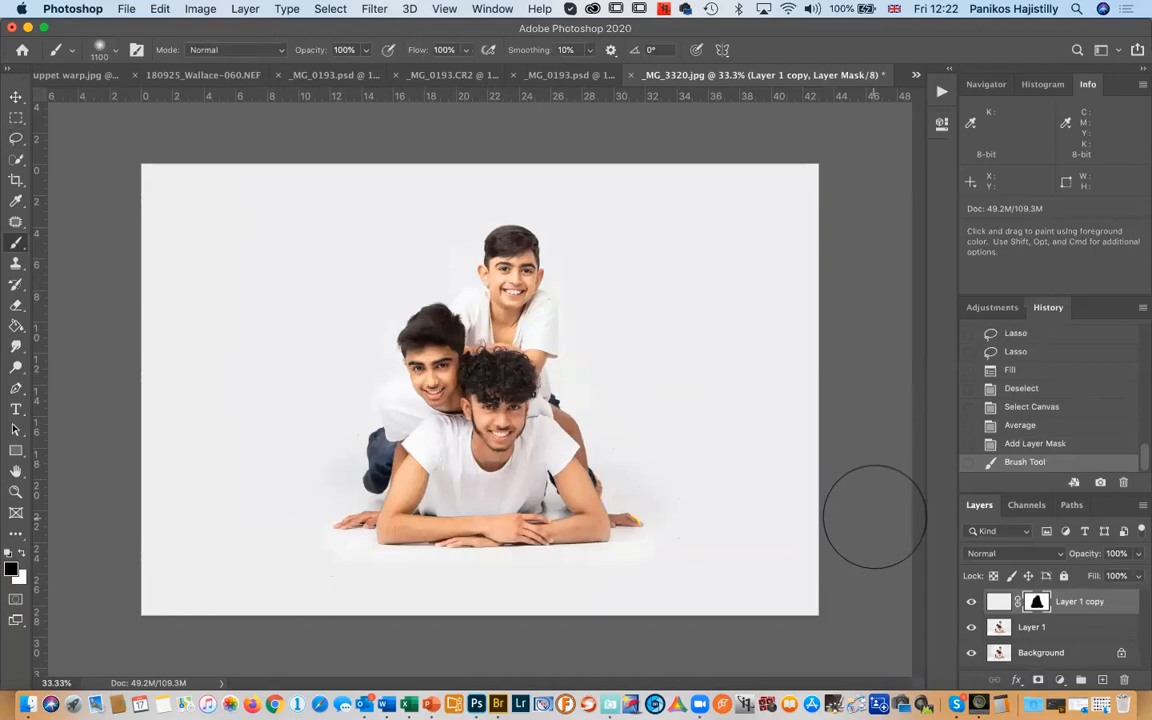
Set the brush opacity to 24% and paint black in the mask along the floor line on both sides of the boys
{"action": "left_click_drag", "start_coordinate": [335, 75], "coordinate": [312, 75]}
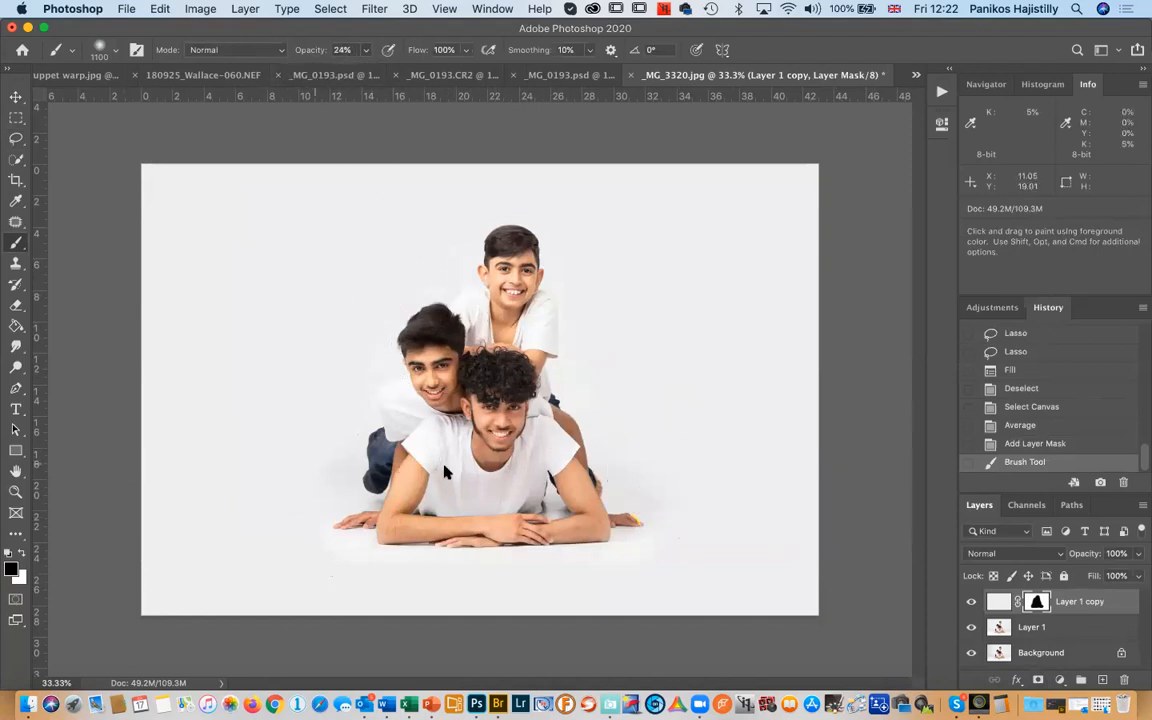
{"action": "left_click_drag", "start_coordinate": [300, 474], "coordinate": [293, 464]}
{"action": "mouse_move", "coordinate": [685, 467]}
{"action": "left_mouse_down"}
{"action": "mouse_move", "coordinate": [826, 469]}
{"action": "mouse_move", "coordinate": [323, 485]}
{"action": "left_mouse_up"}
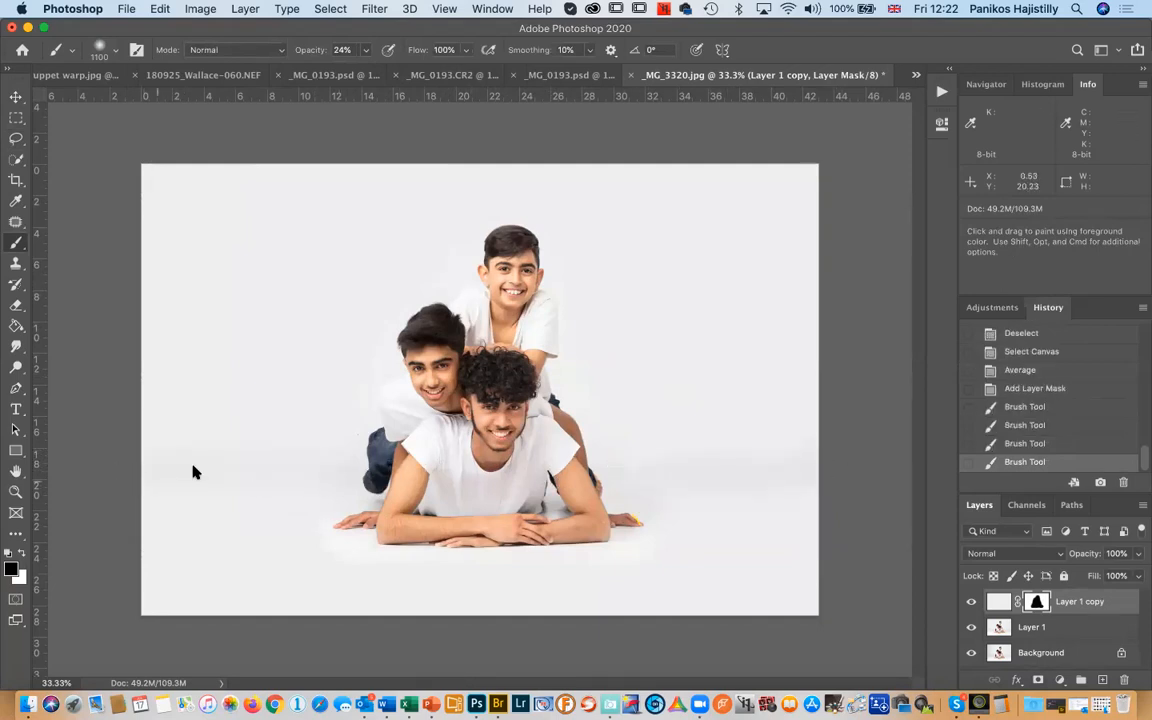
{"action": "left_click_drag", "start_coordinate": [806, 453], "coordinate": [895, 447]}
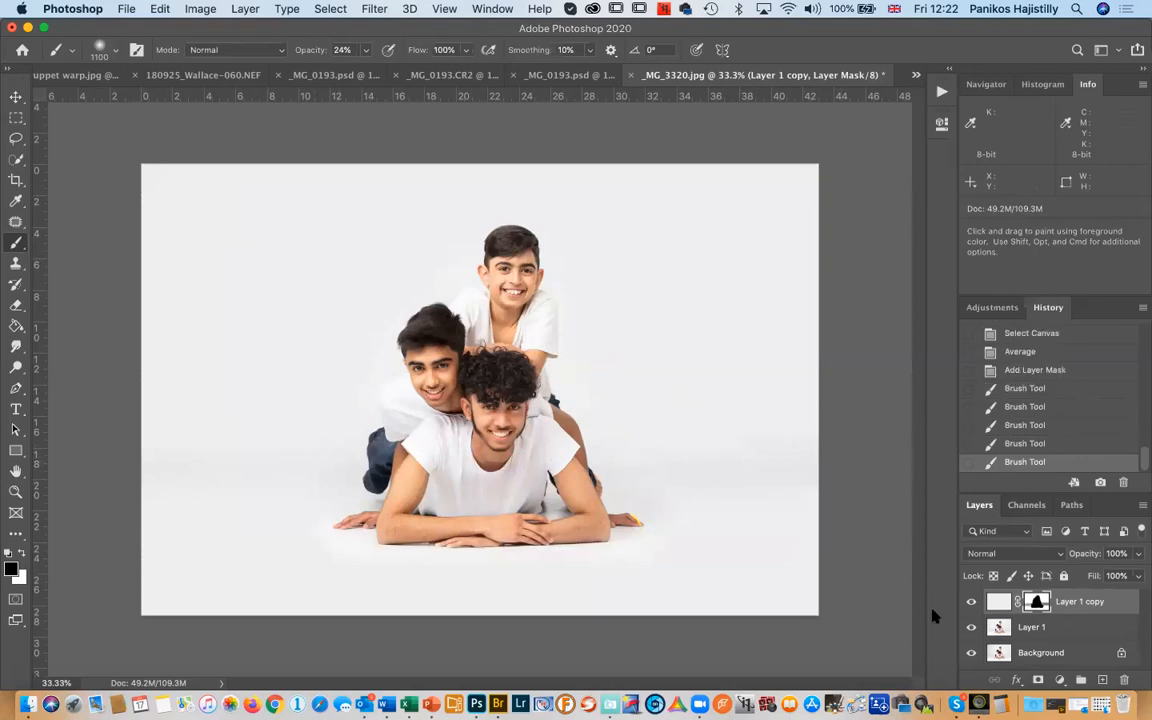
Compare the cleaned backdrop with the original by toggling the visibility of Layer 1 copy repeatedly
{"action": "left_click", "coordinate": [969, 601]}
{"action": "left_click", "coordinate": [969, 602]}
{"action": "left_click", "coordinate": [970, 603]}
{"action": "left_click", "coordinate": [970, 603]}
{"action": "left_click", "coordinate": [970, 603]}
{"action": "left_click", "coordinate": [970, 603]}
{"action": "left_click", "coordinate": [970, 603]}
{"action": "left_click", "coordinate": [970, 603]}
{"action": "left_click", "coordinate": [970, 603]}
{"action": "left_click", "coordinate": [970, 603]}
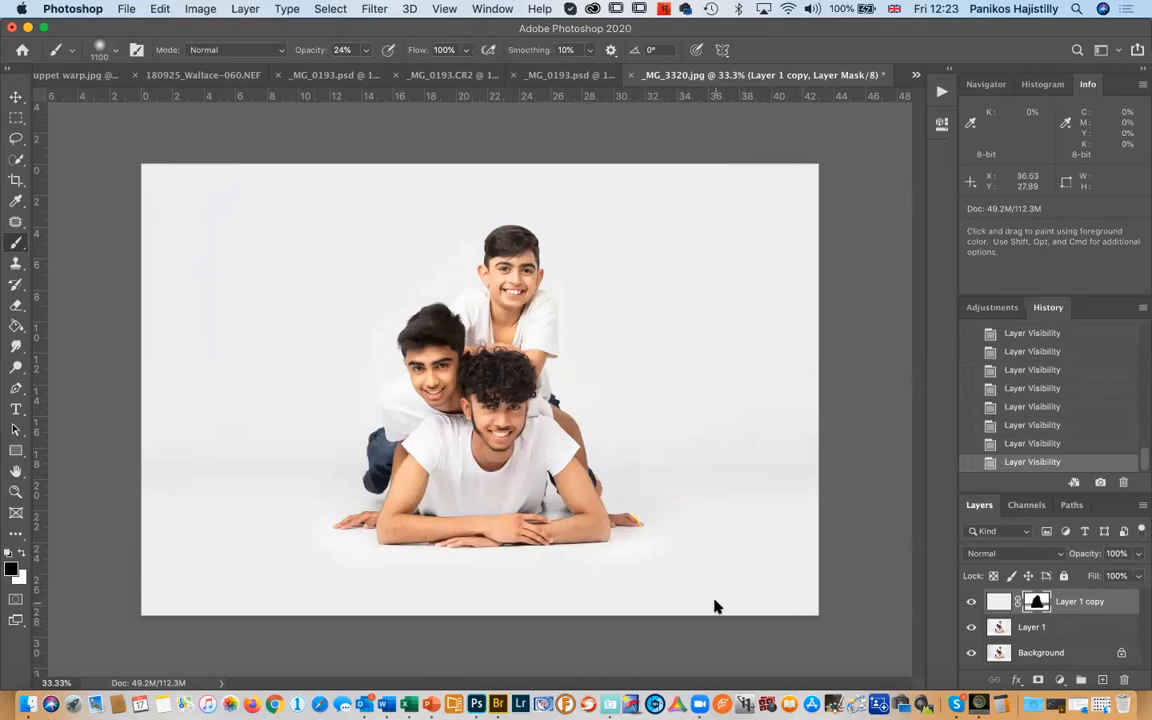